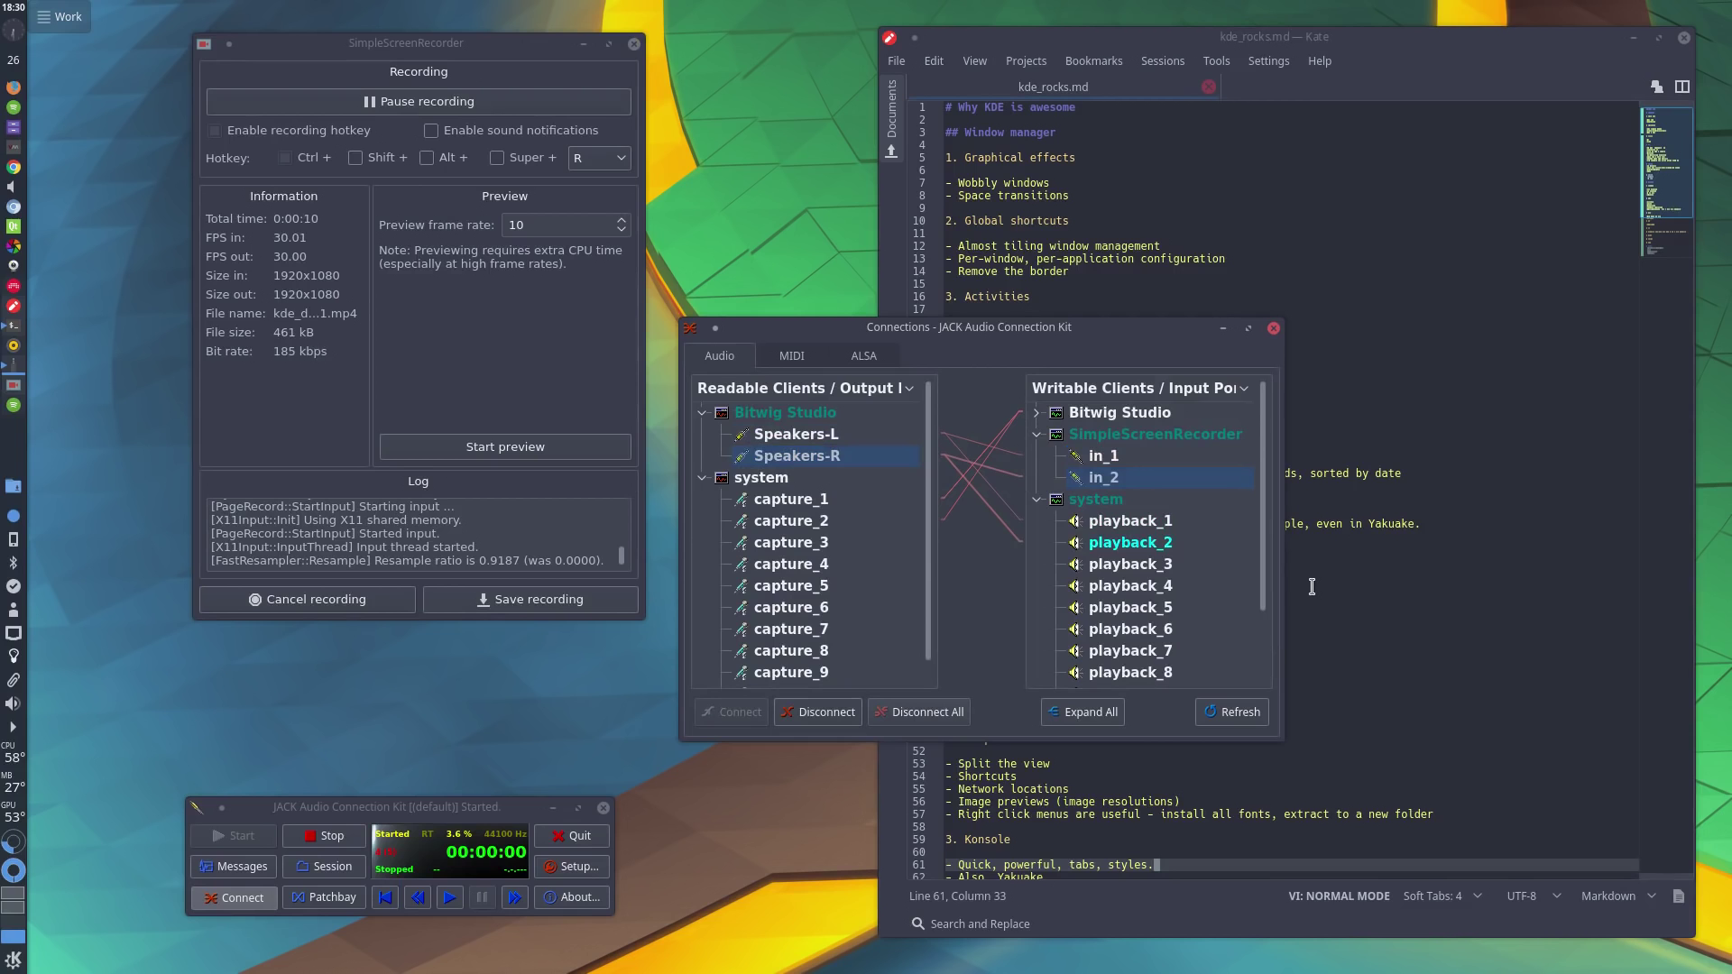
Step: Move the JACK Connections window around, and clear it and the SimpleScreenRecorder window from the desktop
drag(1023, 511, 845, 394)
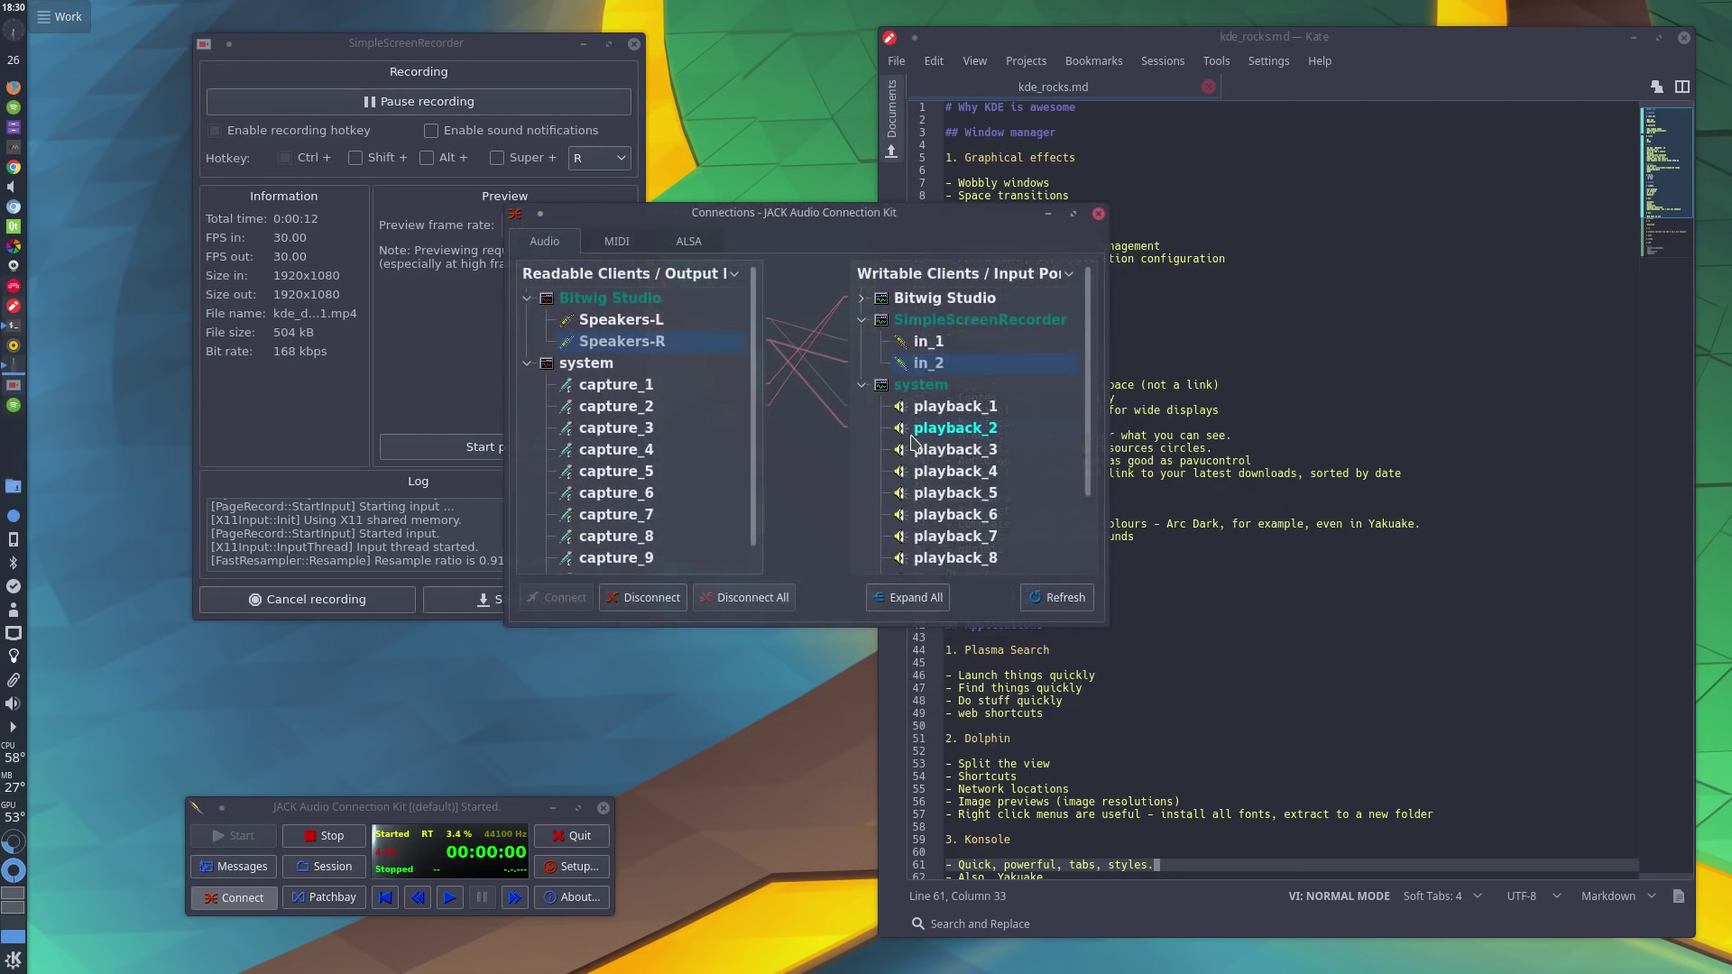
drag(701, 366, 836, 480)
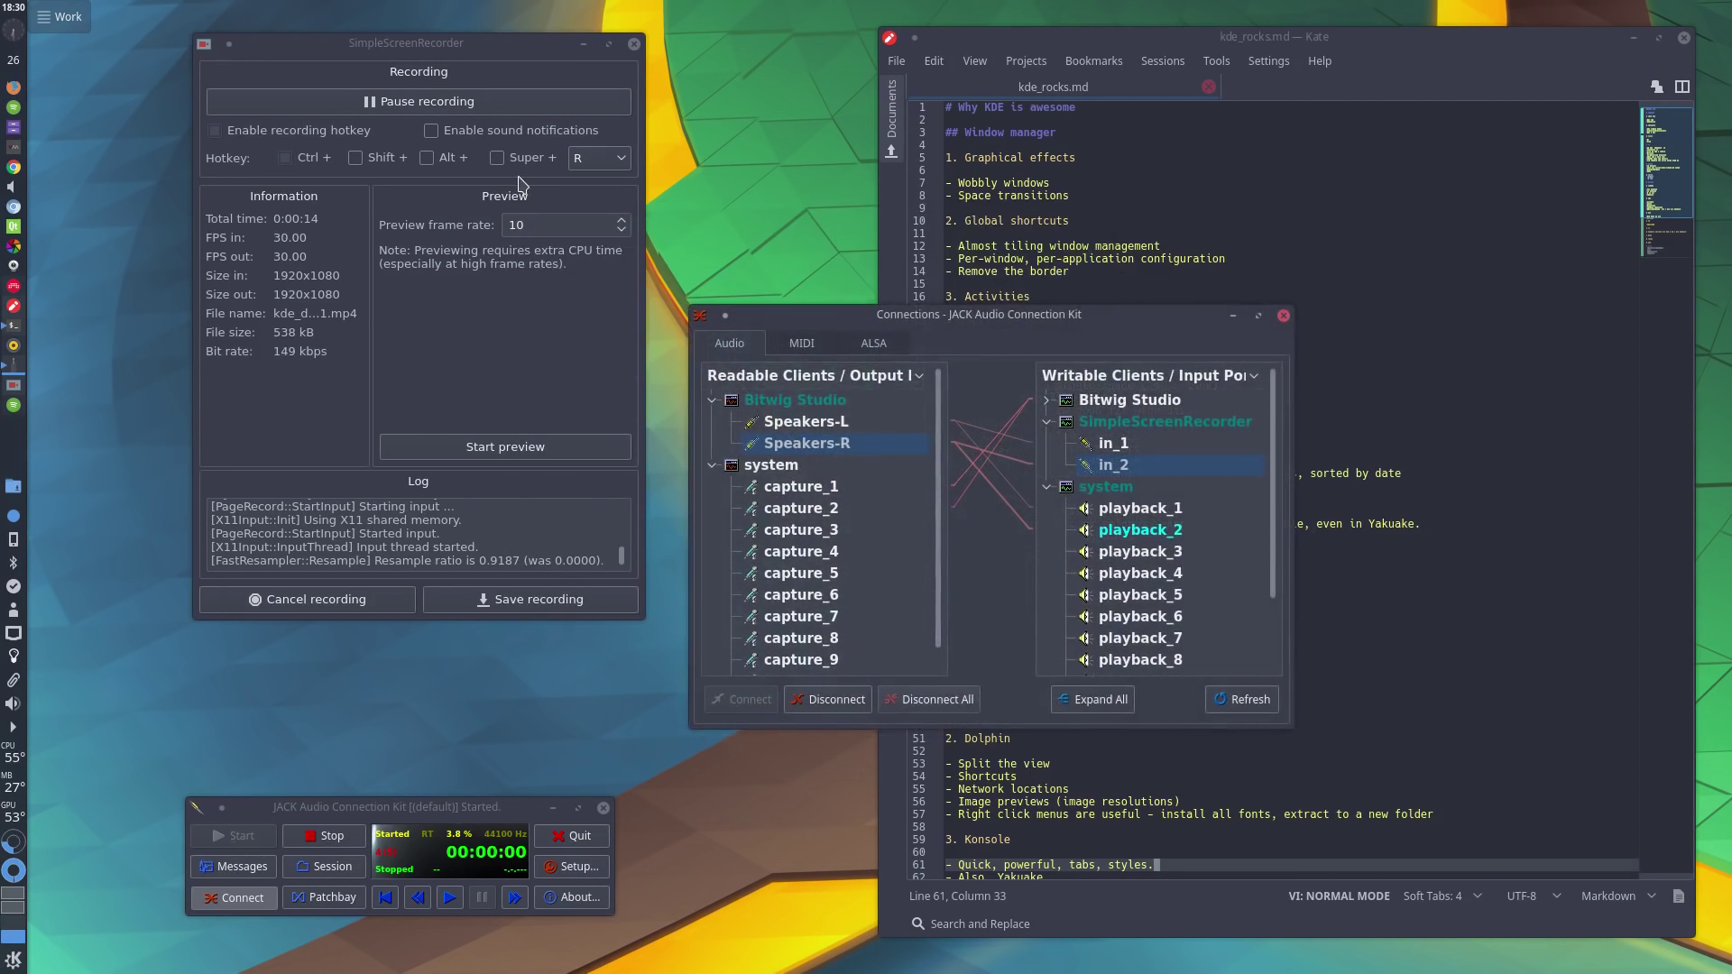
click(584, 46)
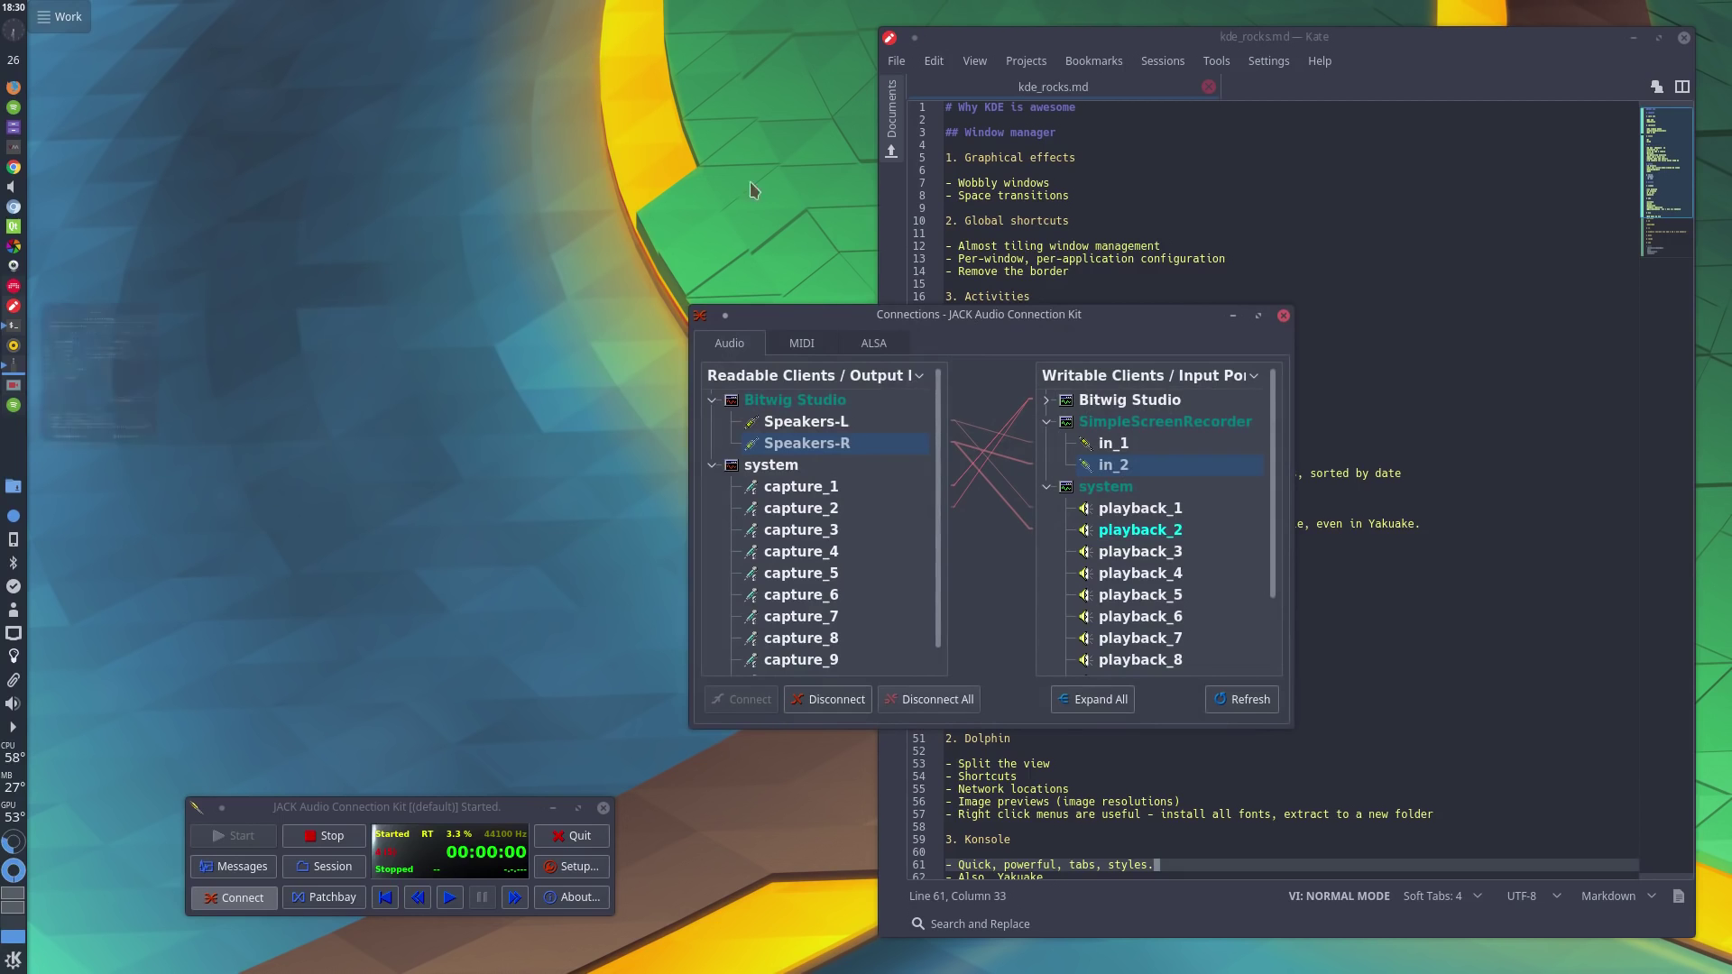
drag(1114, 428, 654, 370)
click(823, 258)
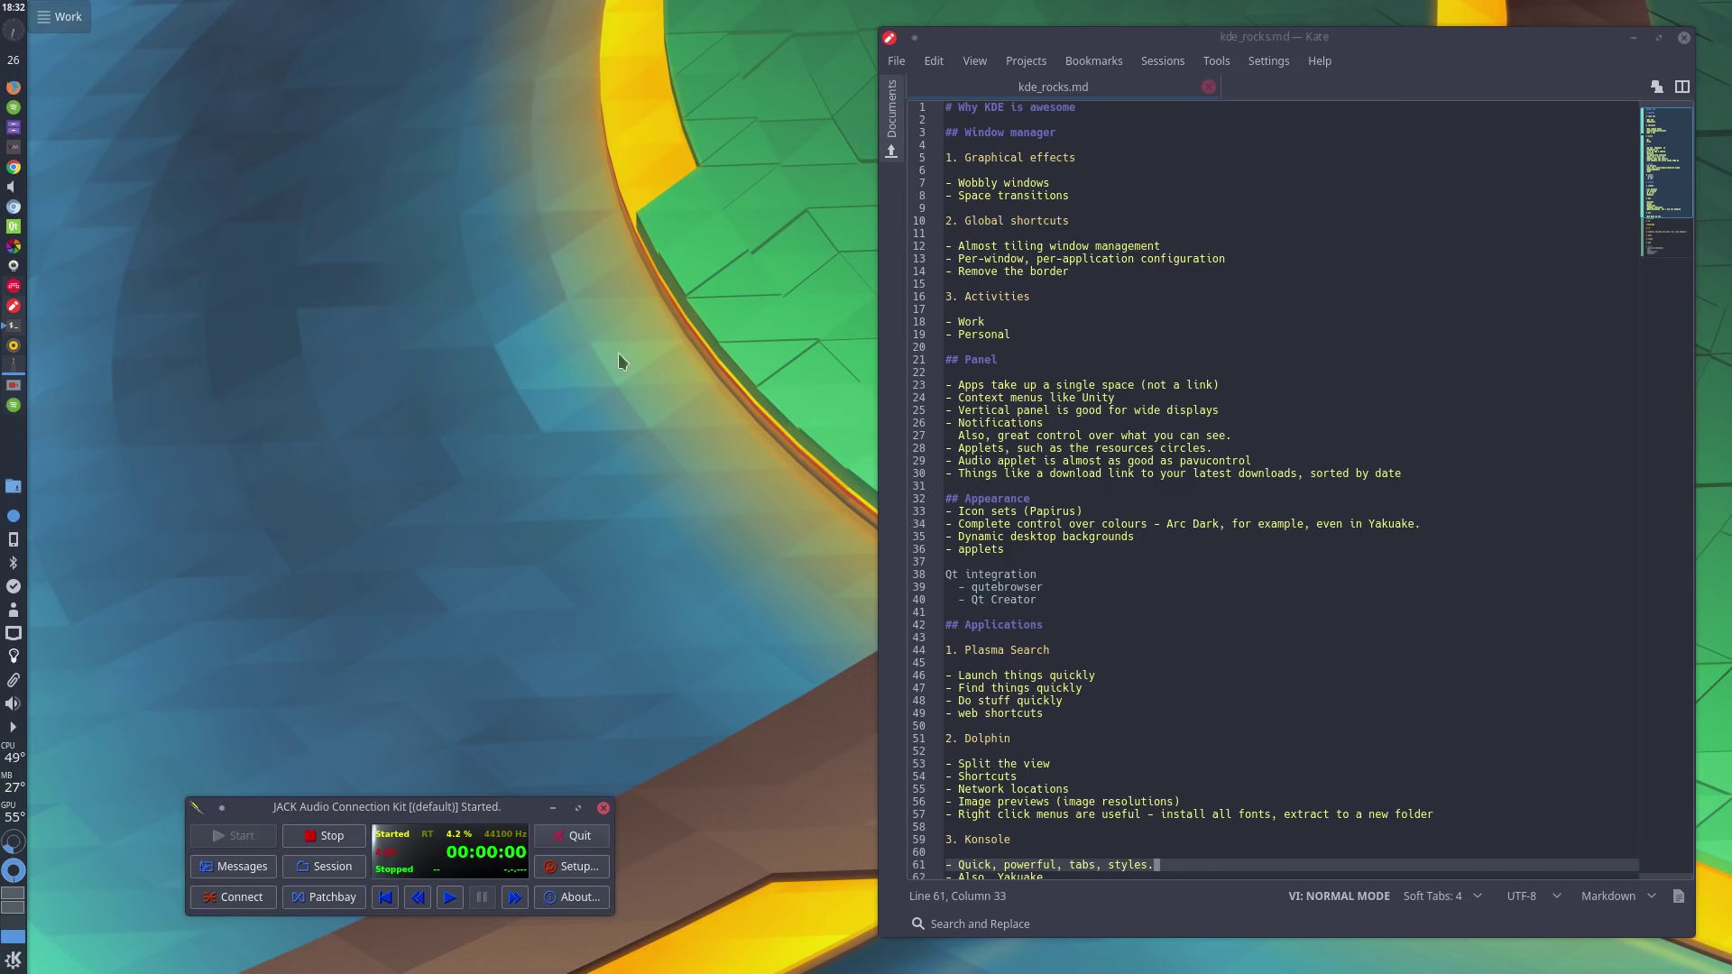
Step: Reposition the Kate window closer to the desktop centre and place the text cursor on the Window manager heading at line 3
drag(1182, 301, 1064, 339)
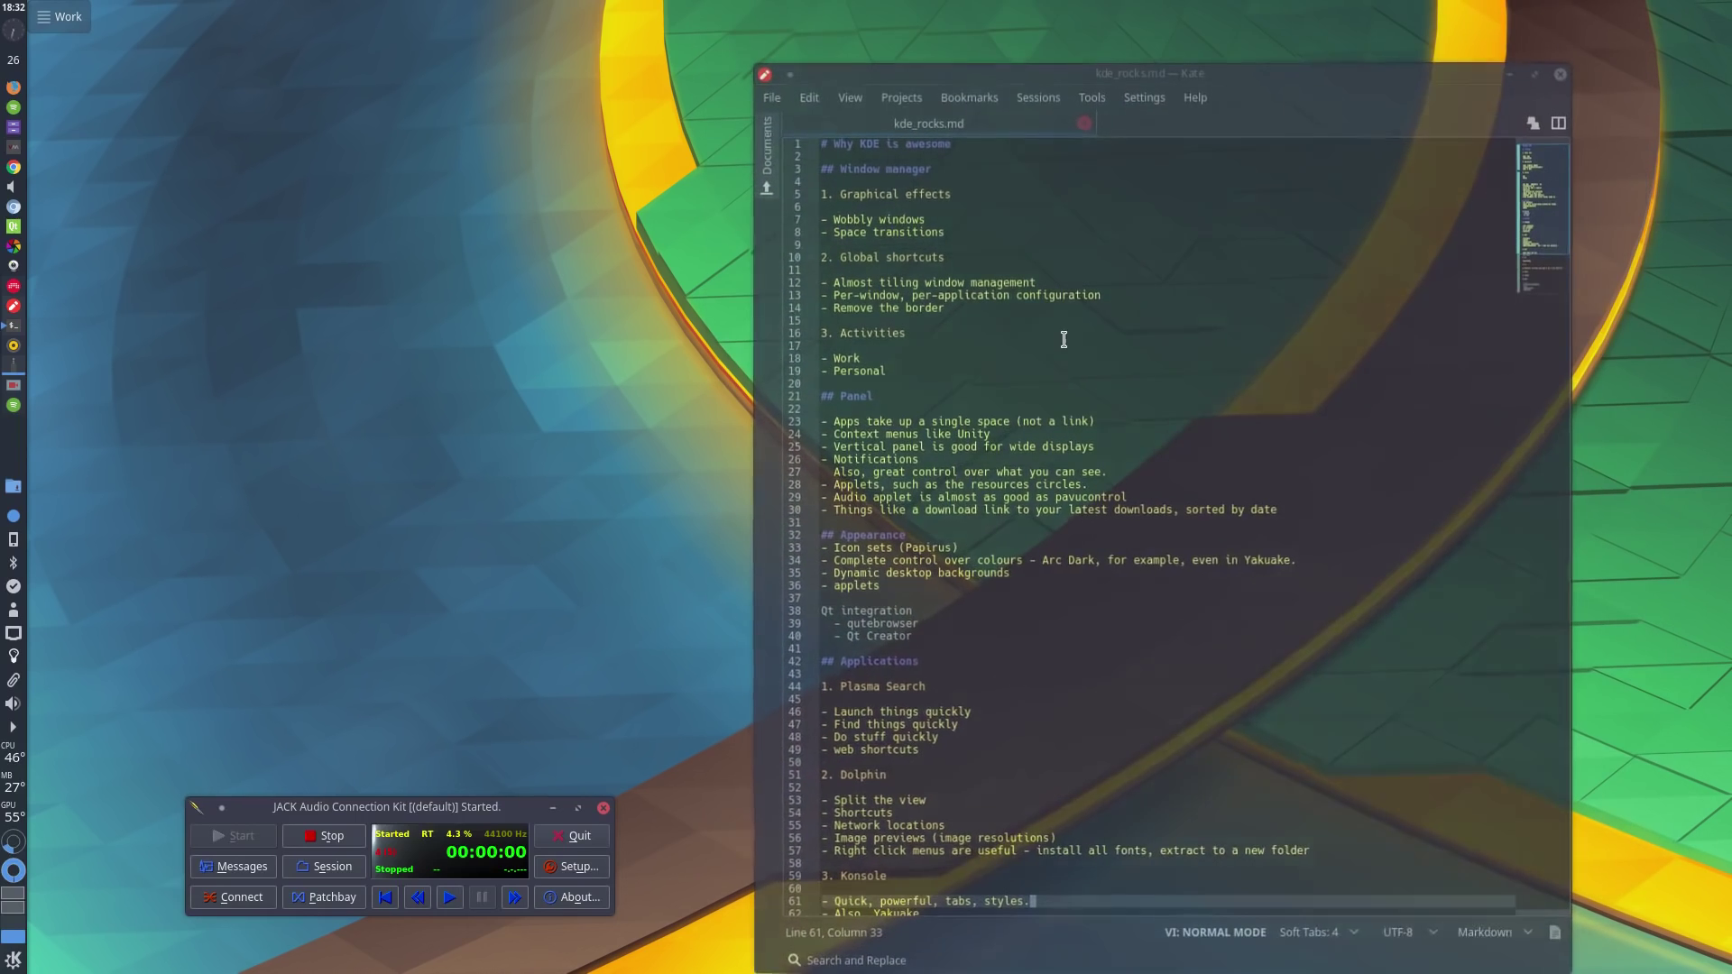
drag(1315, 524, 1356, 520)
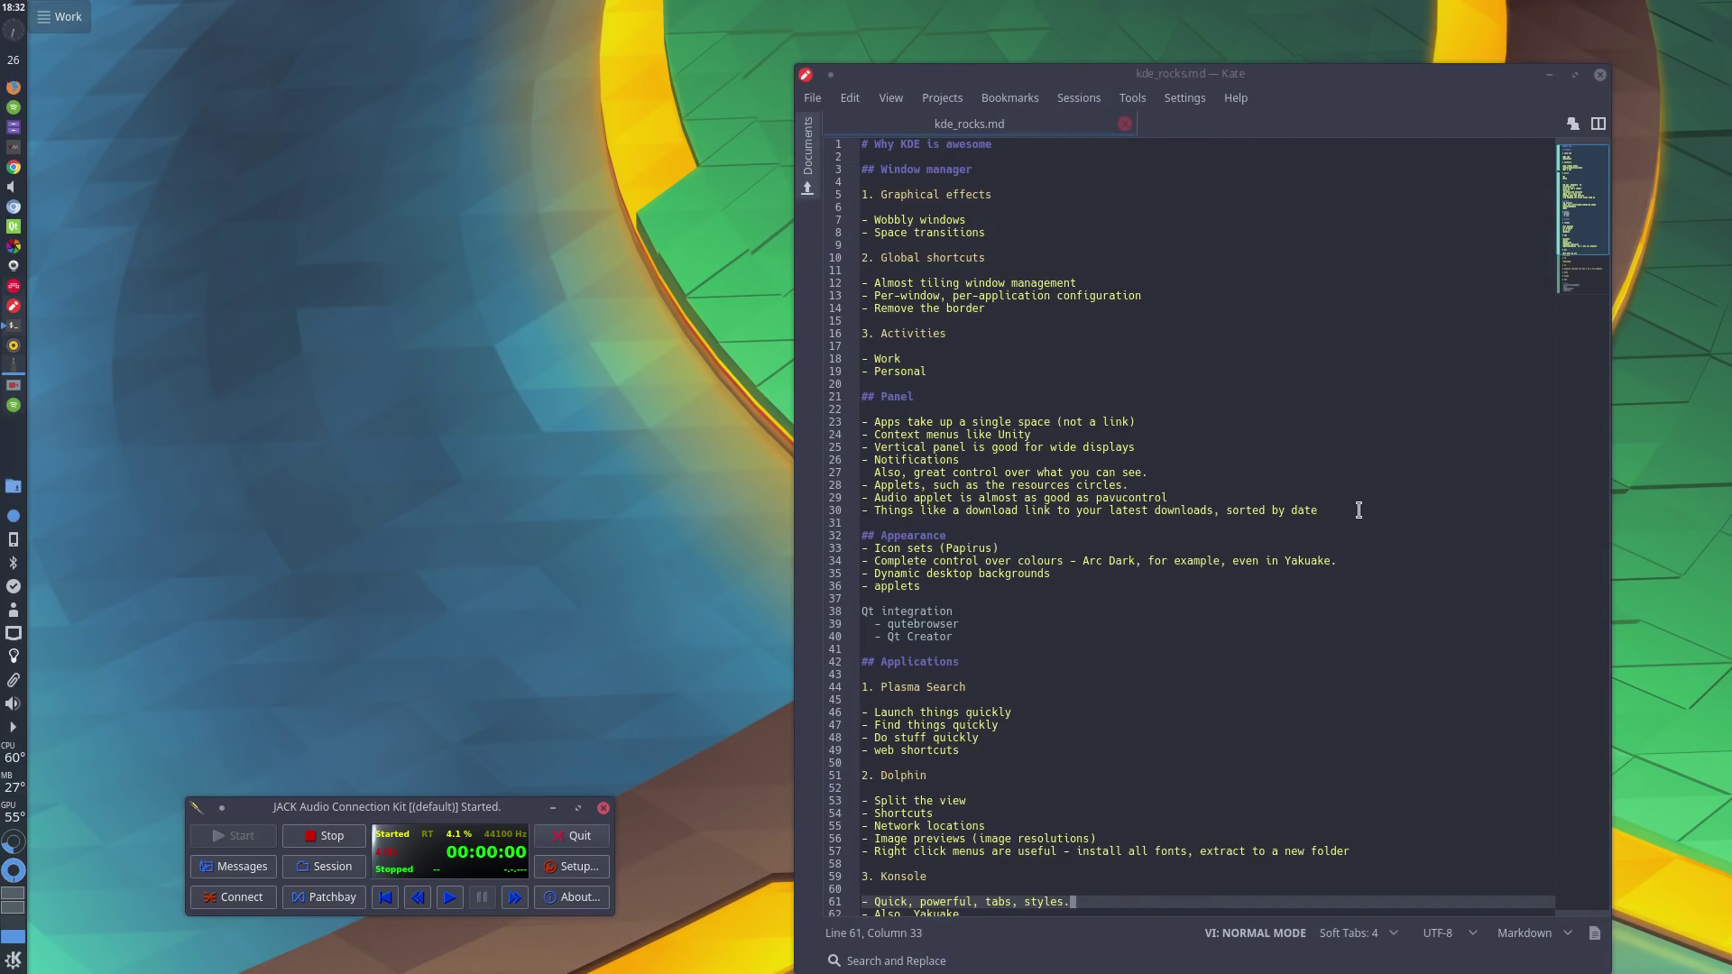
click(1169, 520)
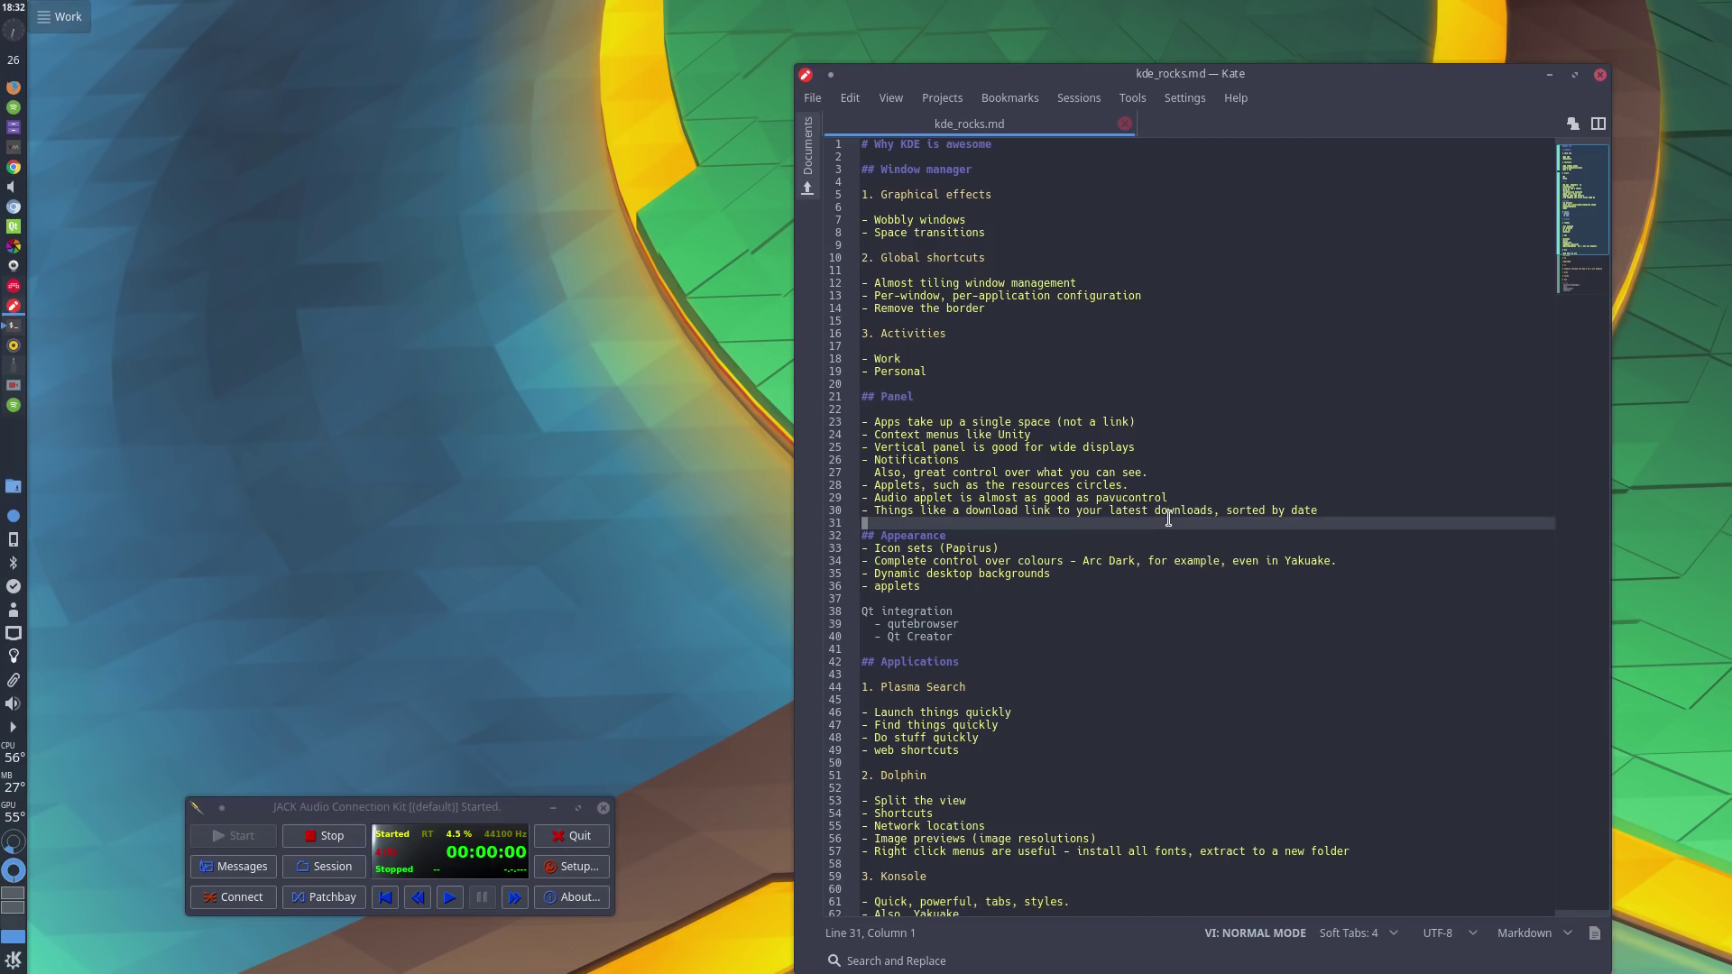
key(j)
key(j)
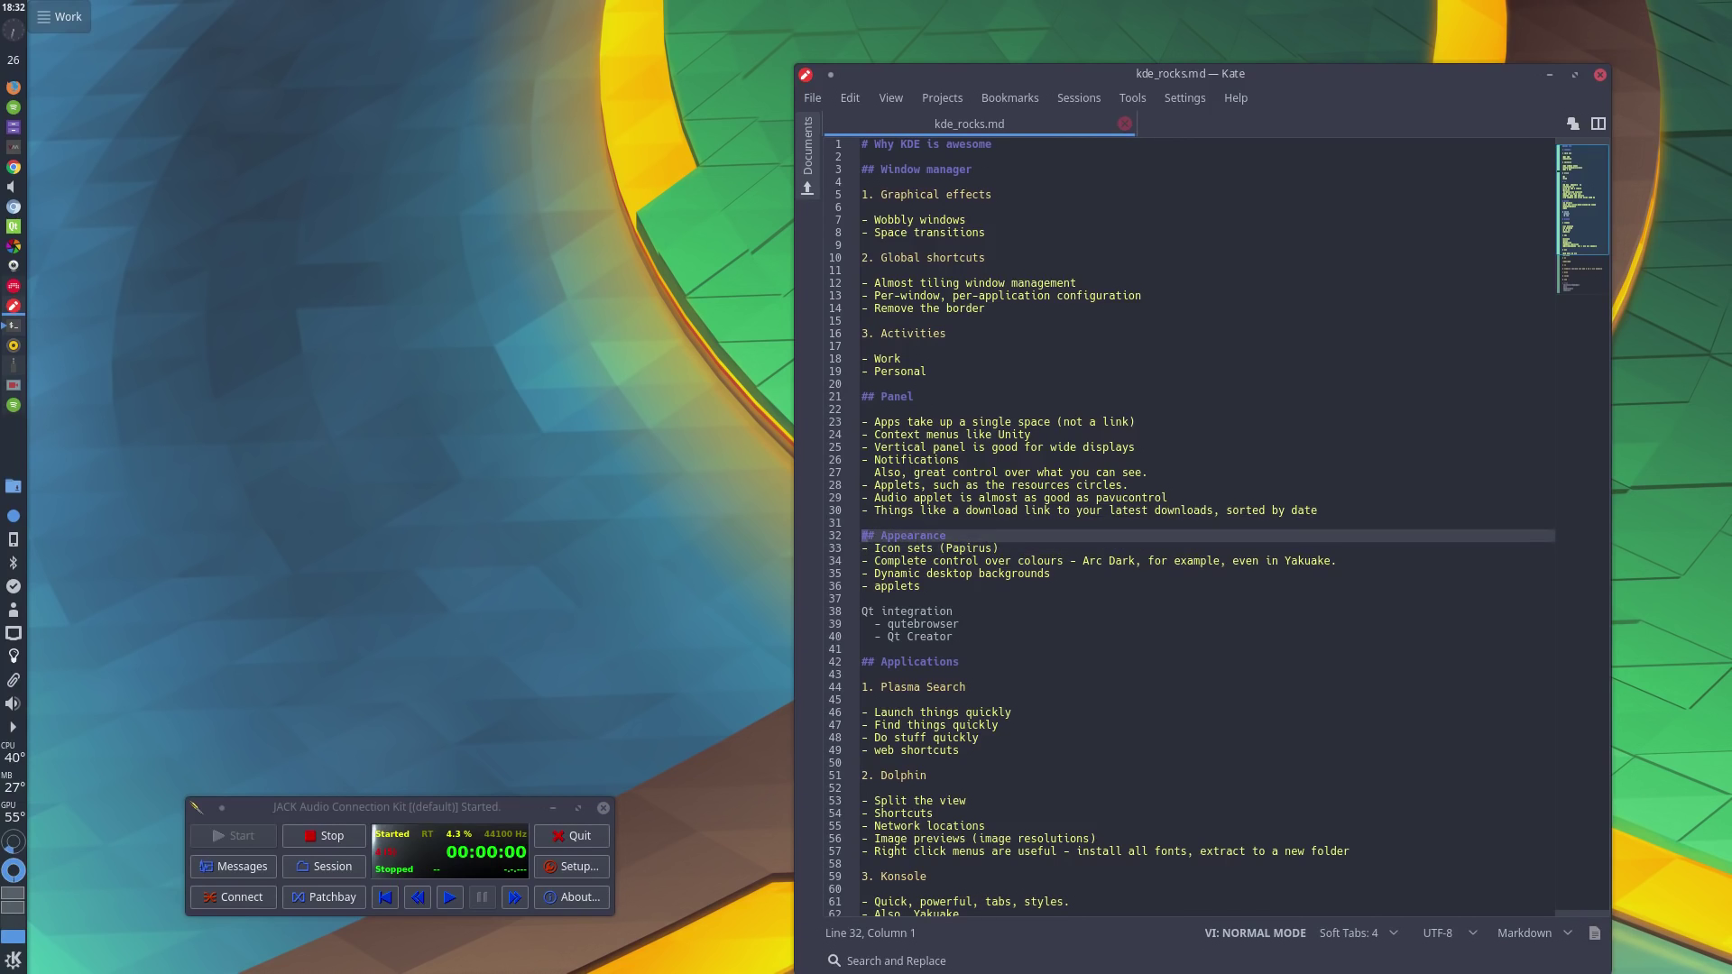
key(k)
key(k)
key(k)
key(k)
key(k)
key(k)
key(k)
key(k)
key(k)
key(k)
key(k)
key(k)
key(k)
key(k)
key(k)
key(k)
key(k)
key(k)
key(k)
key(k)
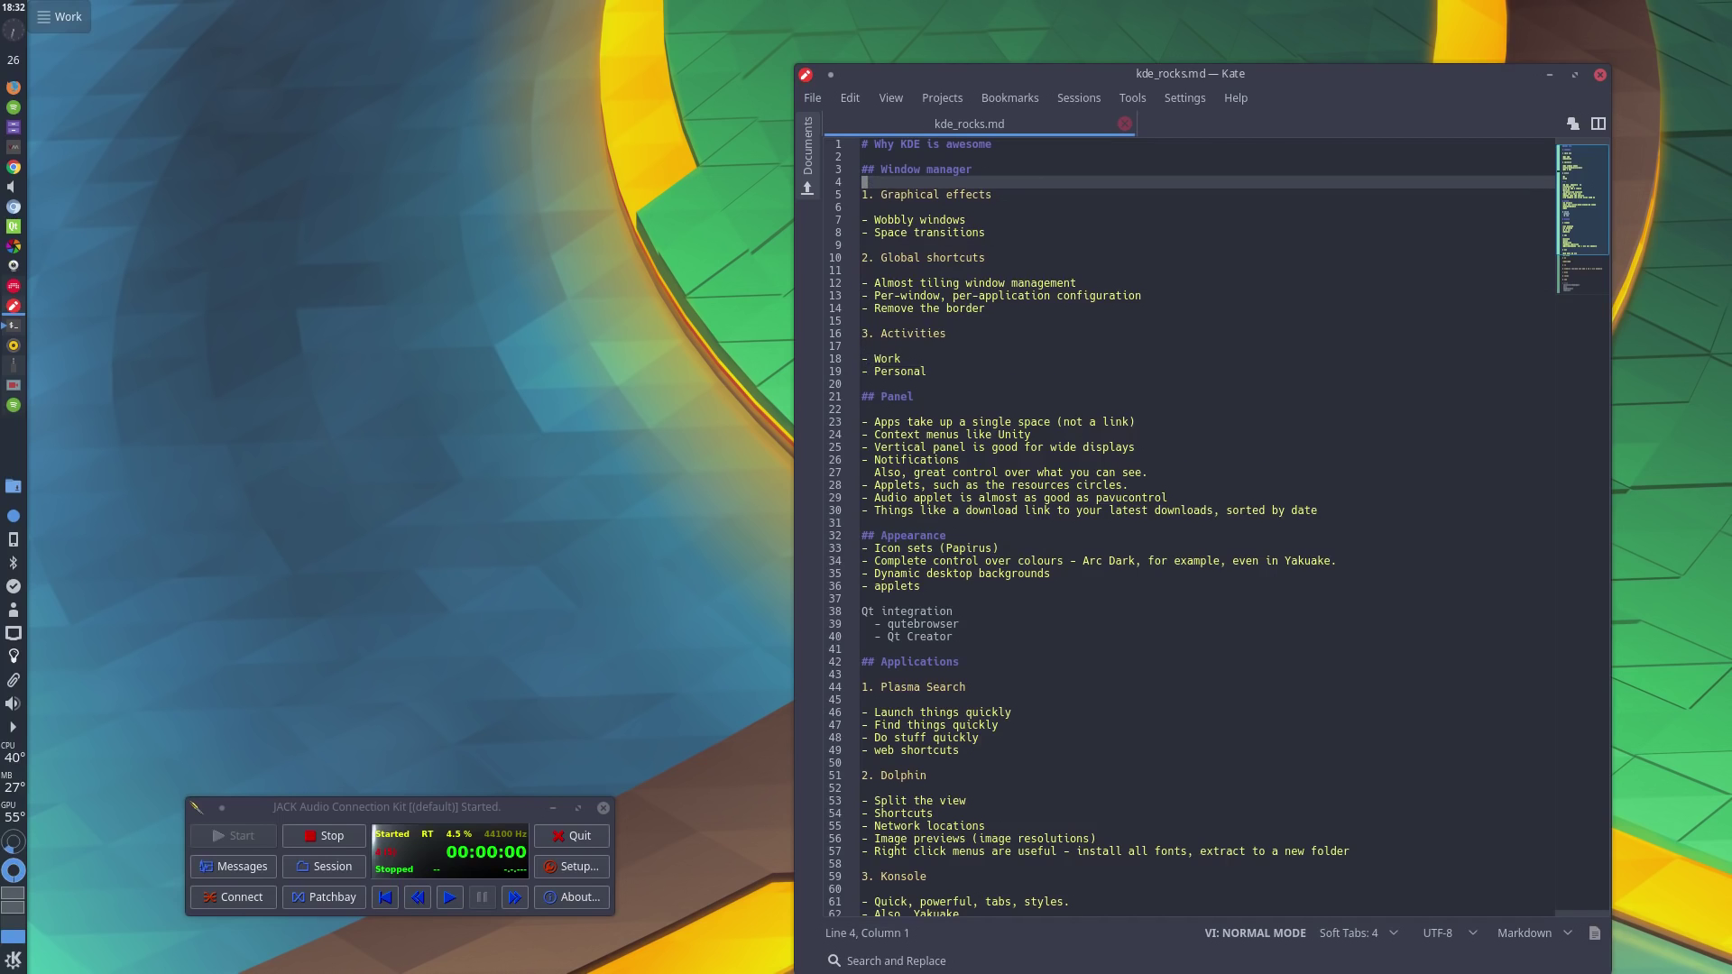
key(k)
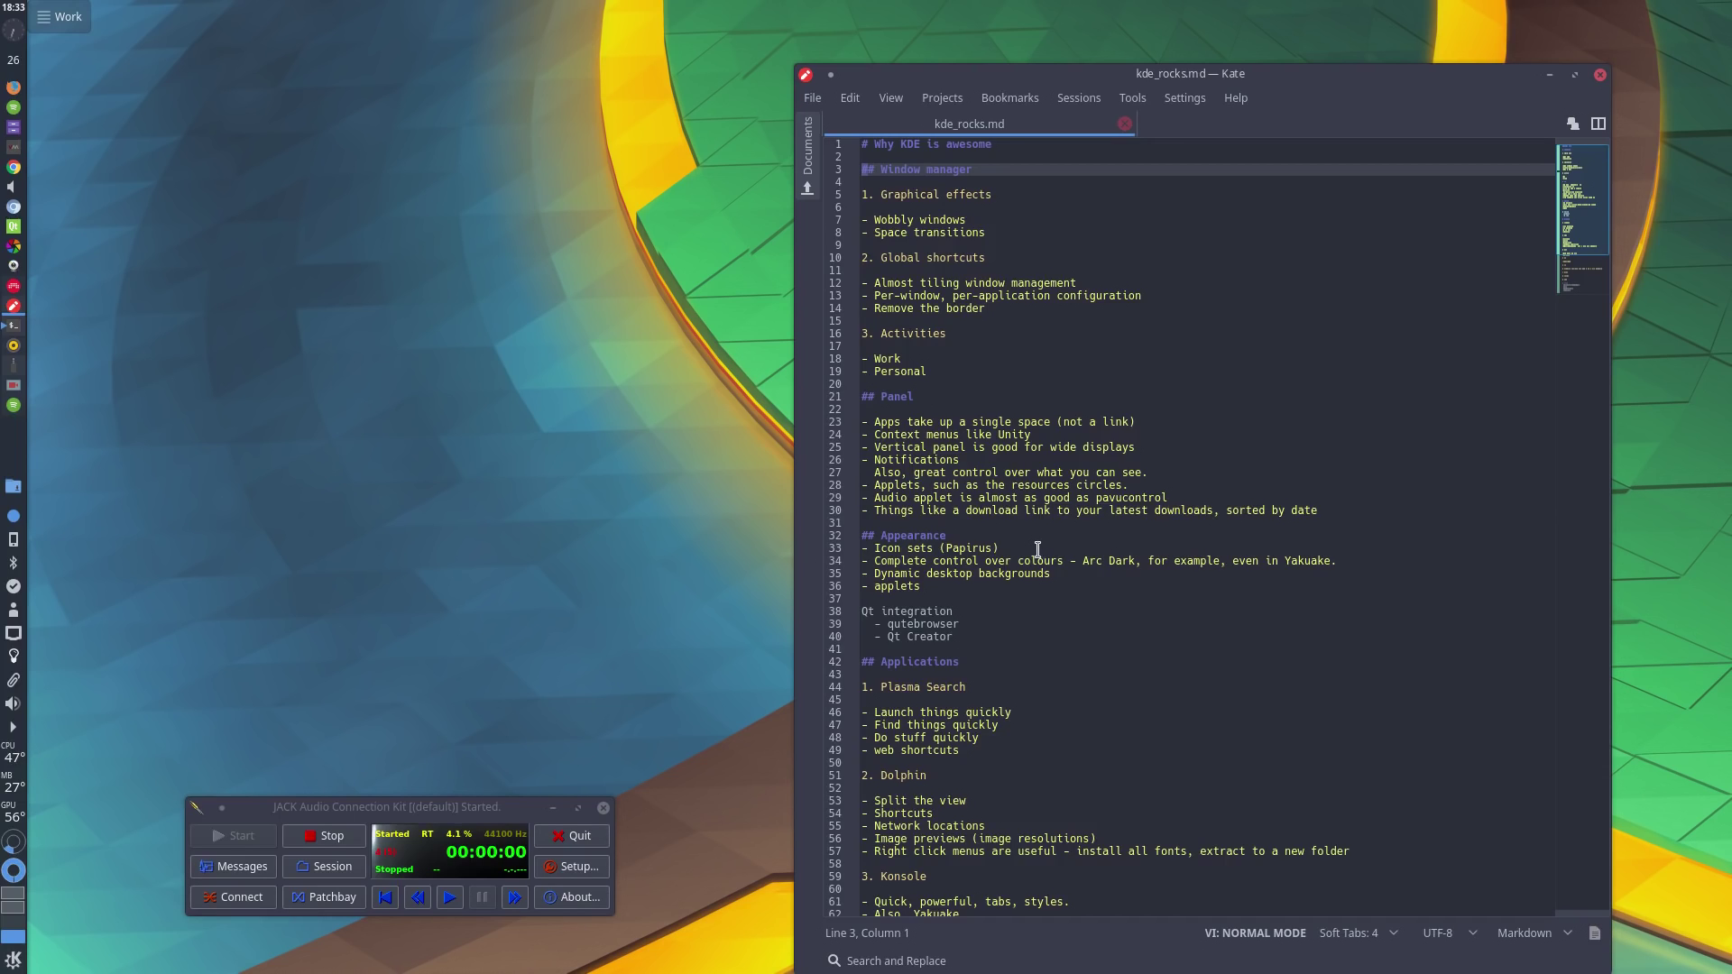
Step: Minimise the JACK Audio Connection Kit window, and snap the Kate window to the screen's lower-right quarter before maximising it
click(553, 808)
drag(1170, 565, 1724, 967)
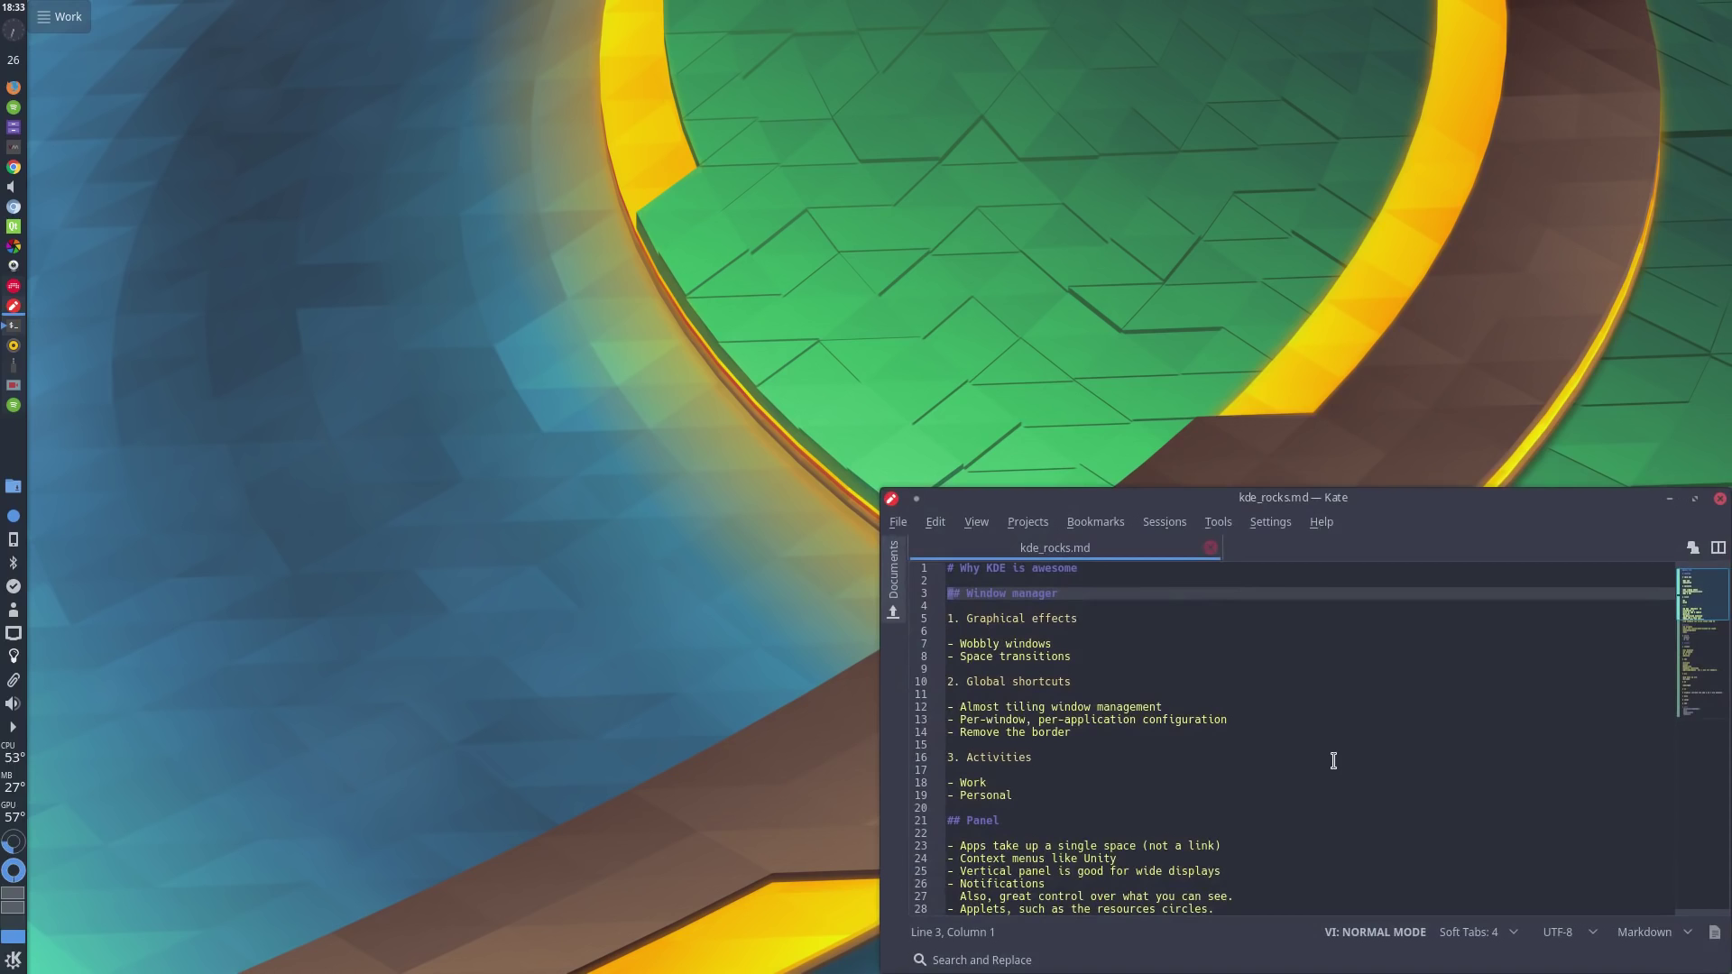
drag(1334, 761, 1064, 2)
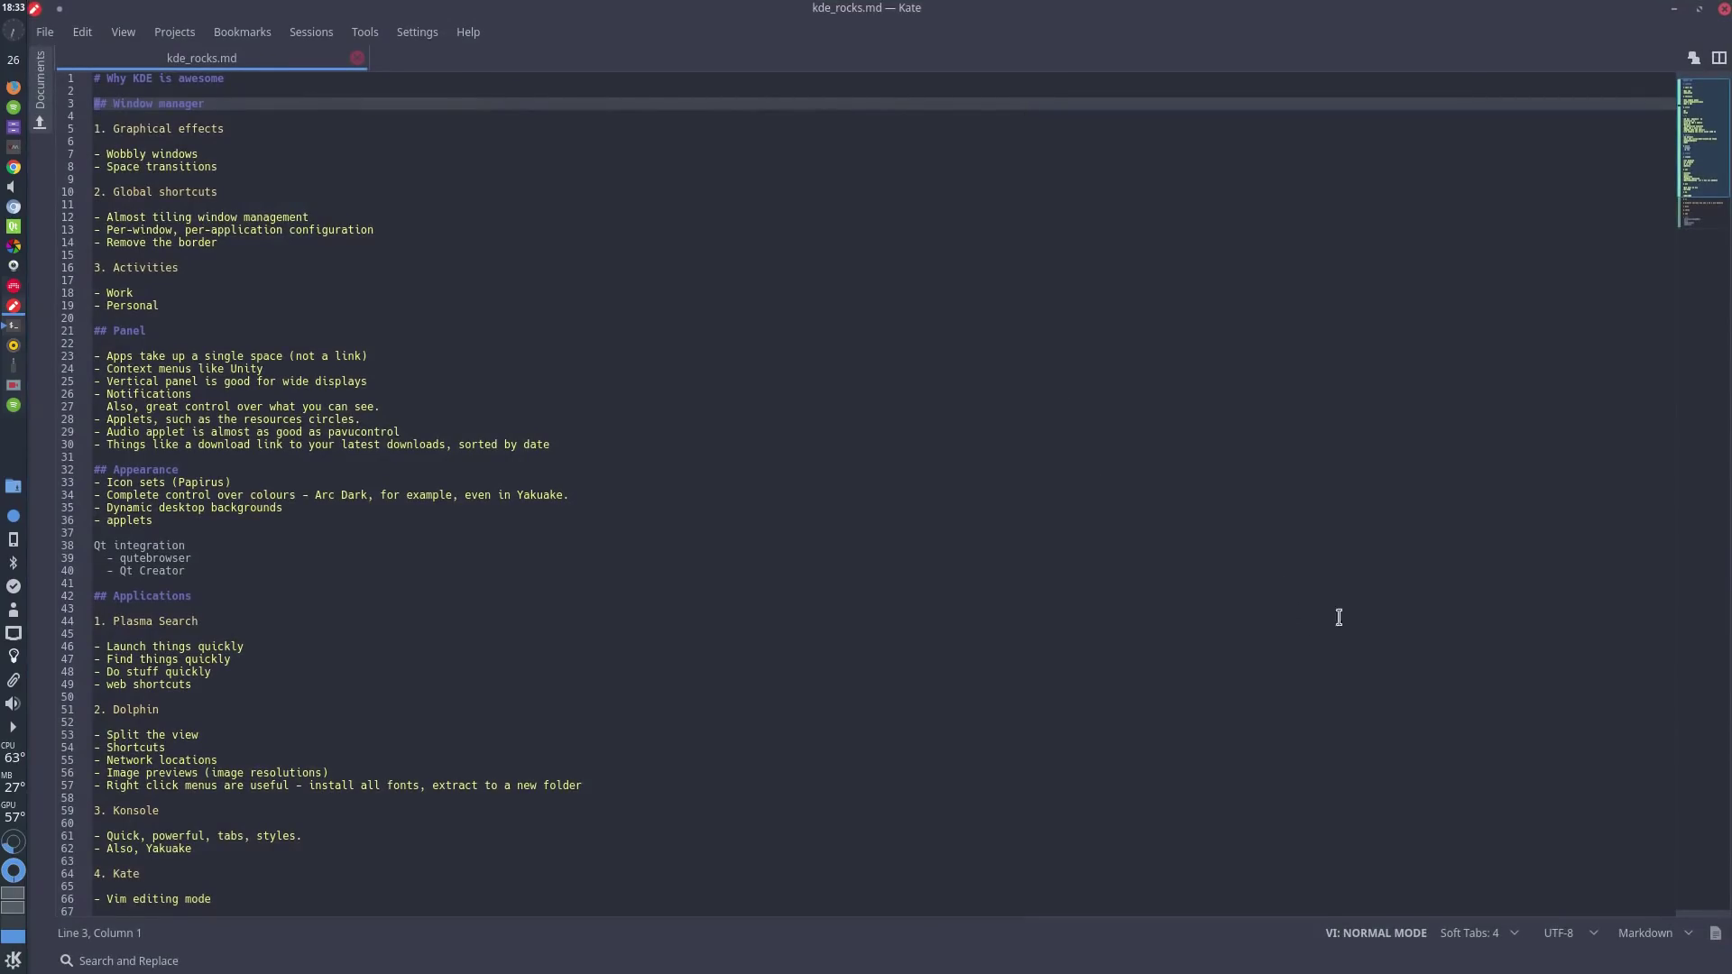
Step: Restore the Kate window to its floating size and position it slightly right of the desktop's centre
drag(1210, 363, 952, 567)
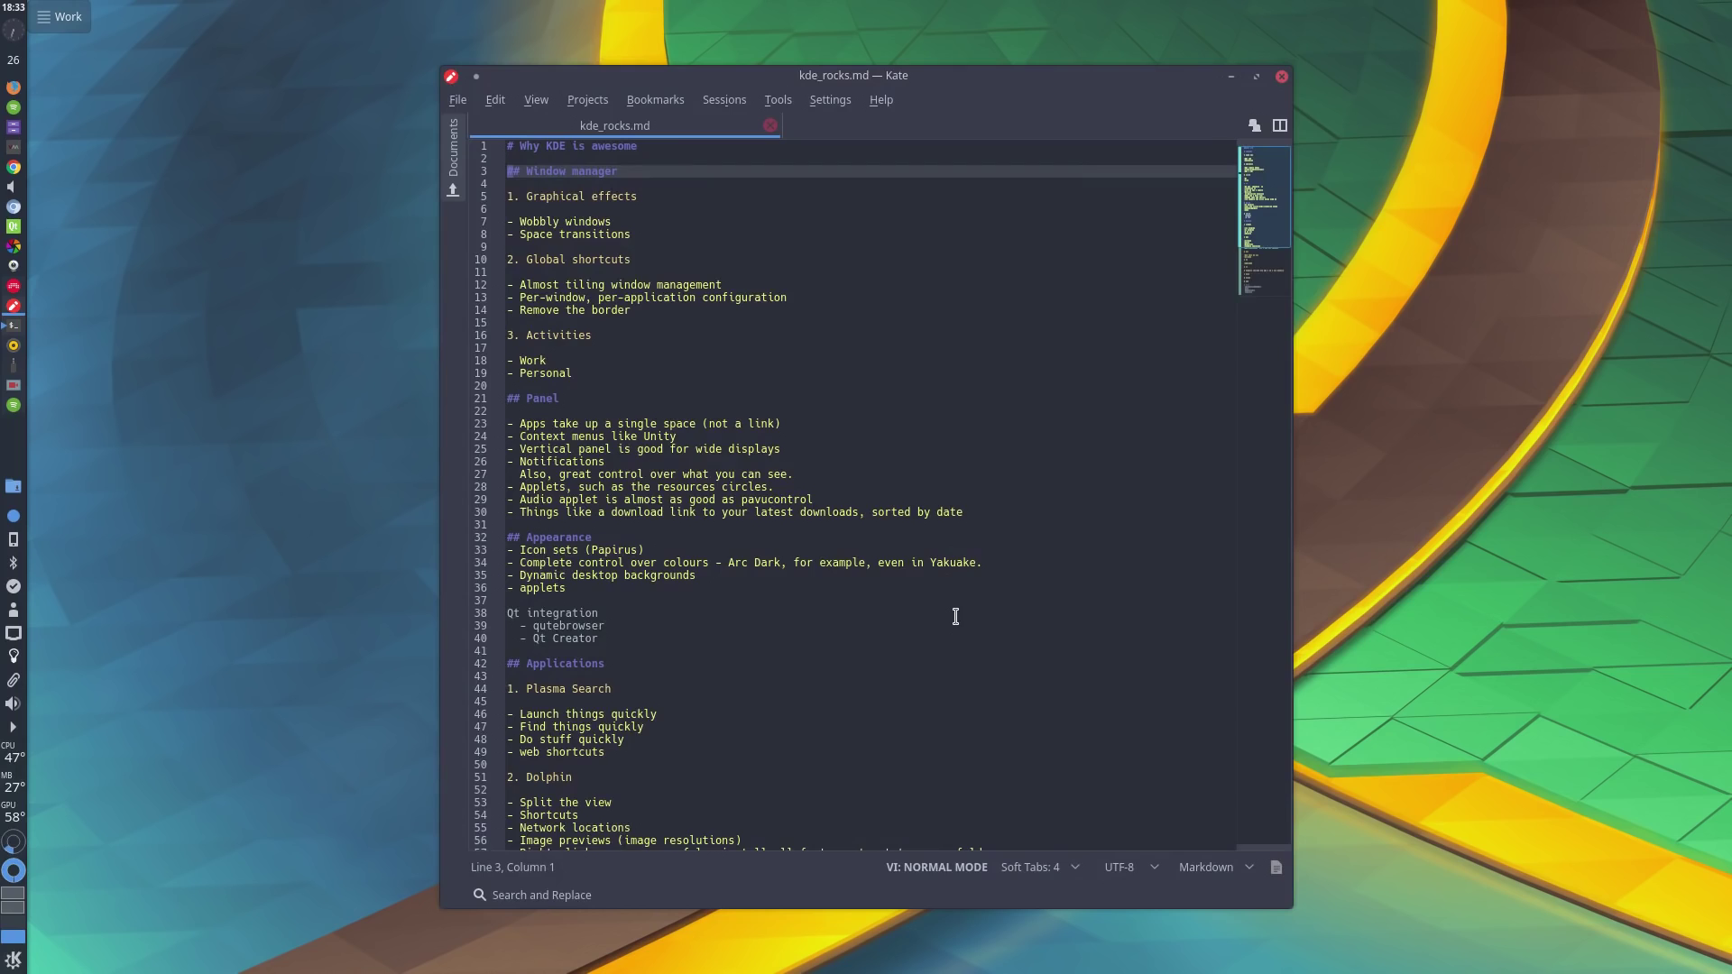
drag(957, 614, 1024, 620)
drag(959, 457, 1027, 438)
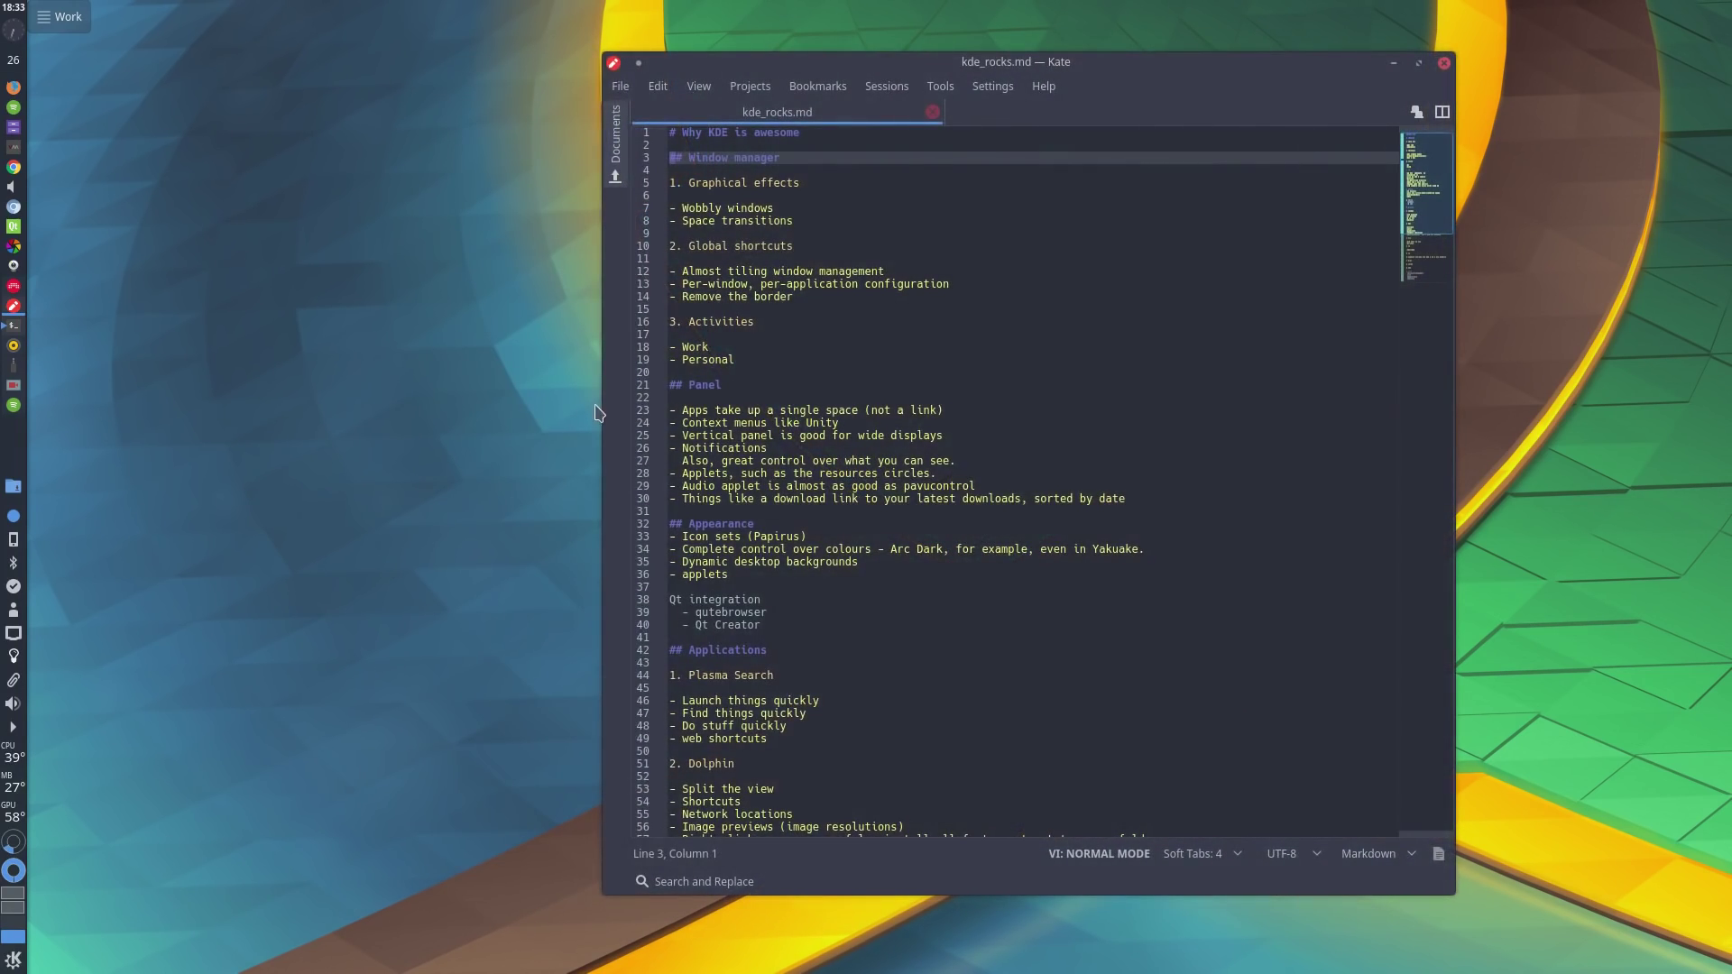
Step: Open the Window Manager Settings from Kate's window options and move the settings window to the left side of the desktop
right_click(1090, 72)
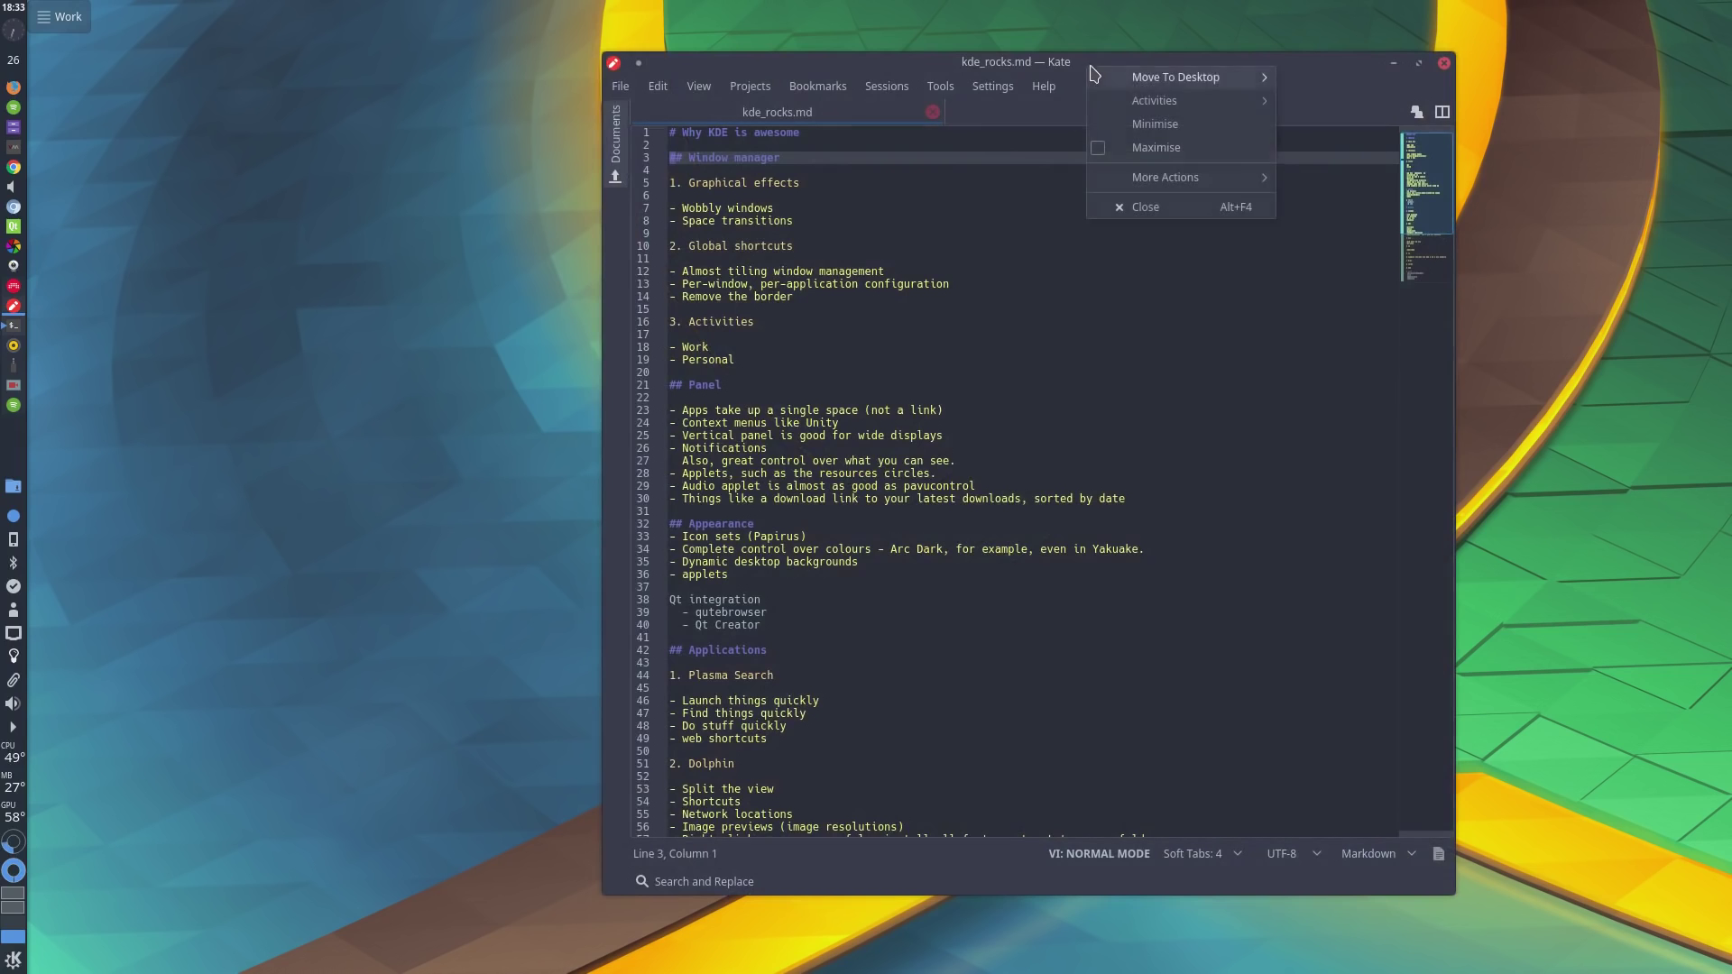
mouse_move(1188, 178)
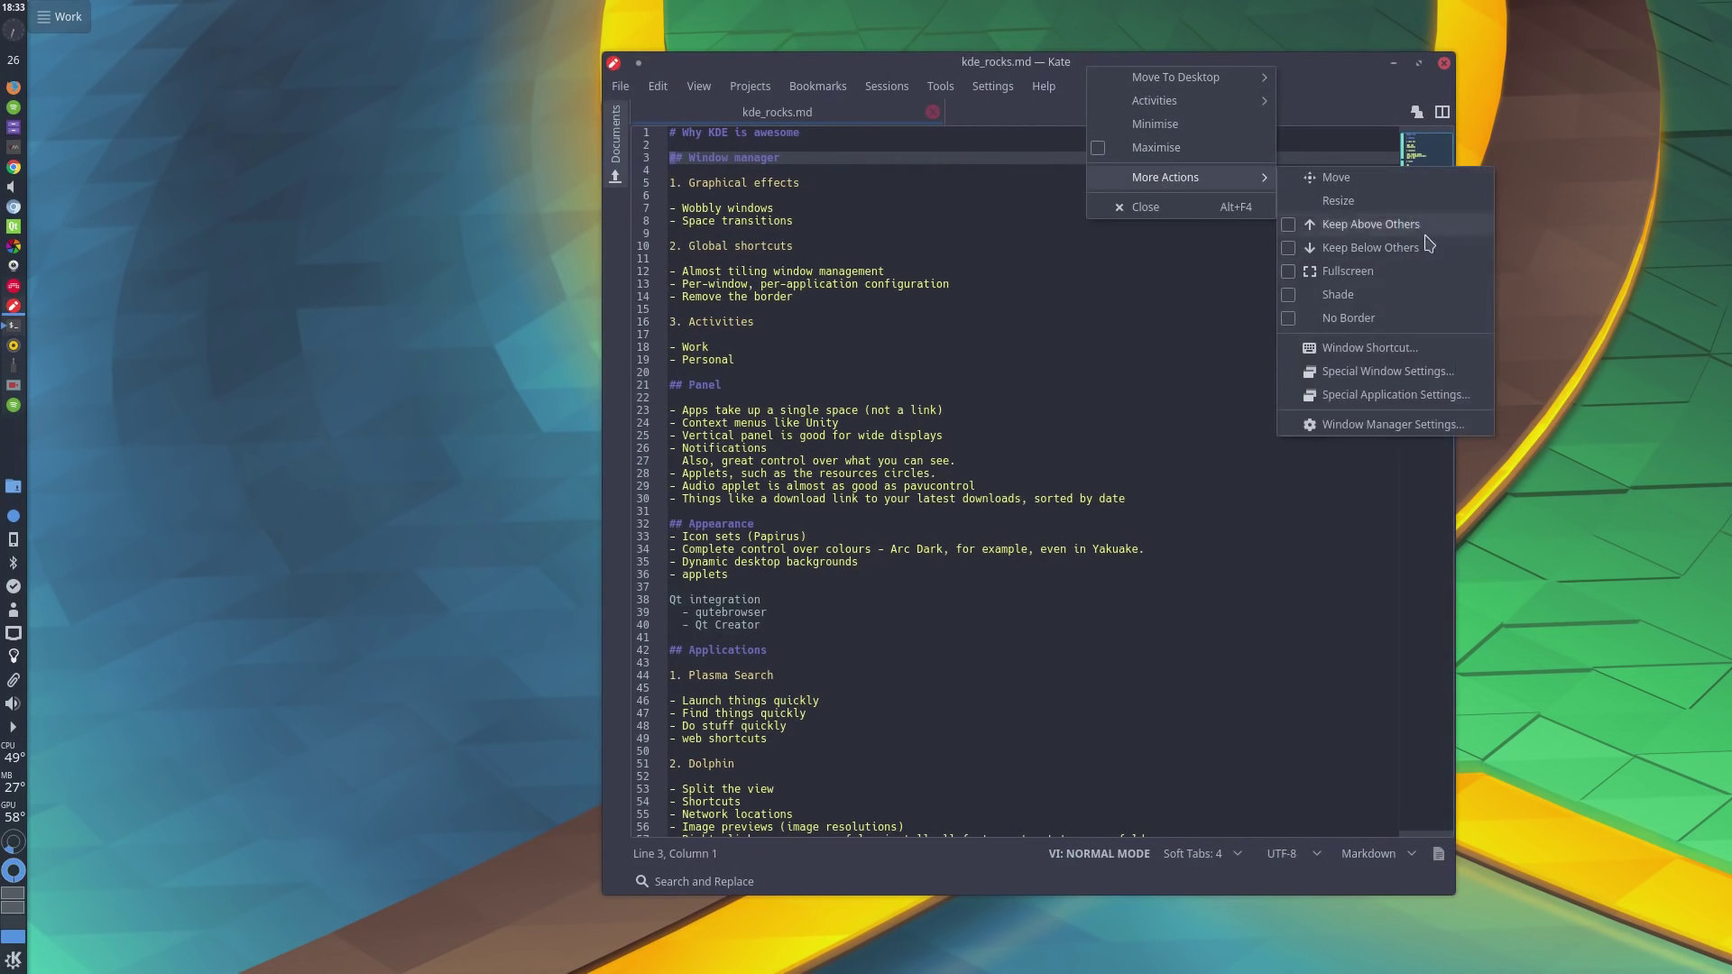
click(1411, 425)
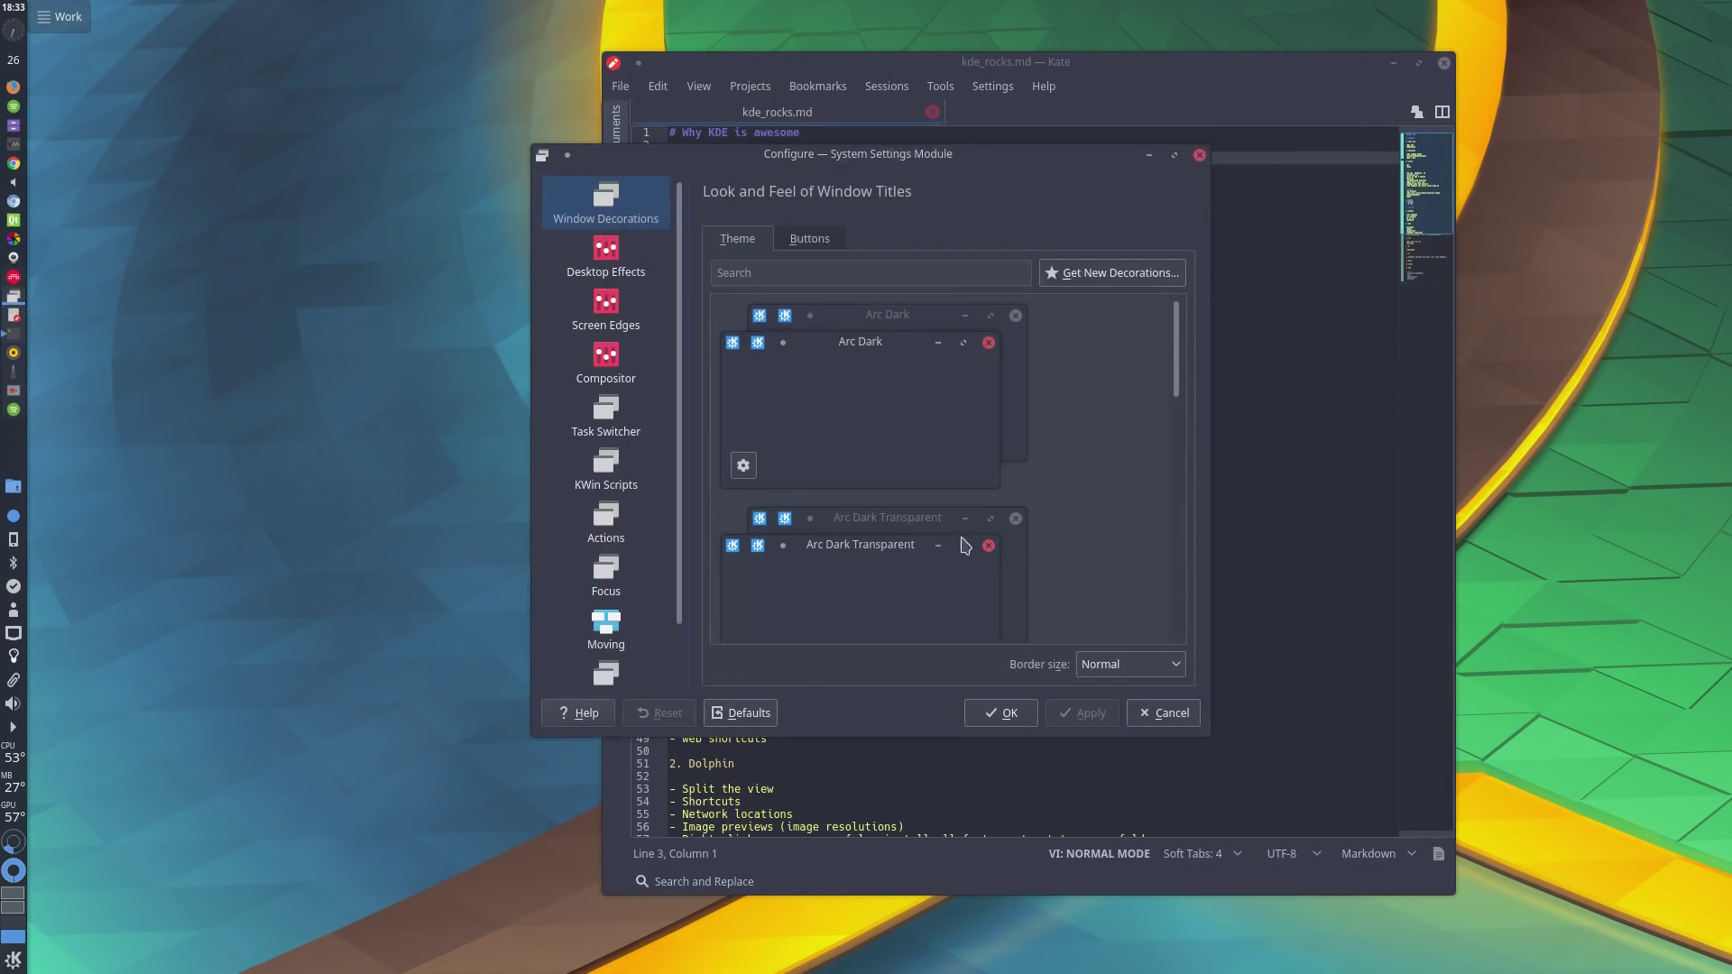
drag(963, 546, 509, 582)
Step: Try the Desktop Cube Animation from Desktop Effects by applying it and switching virtual desktops
scroll(198, 659, down, 2)
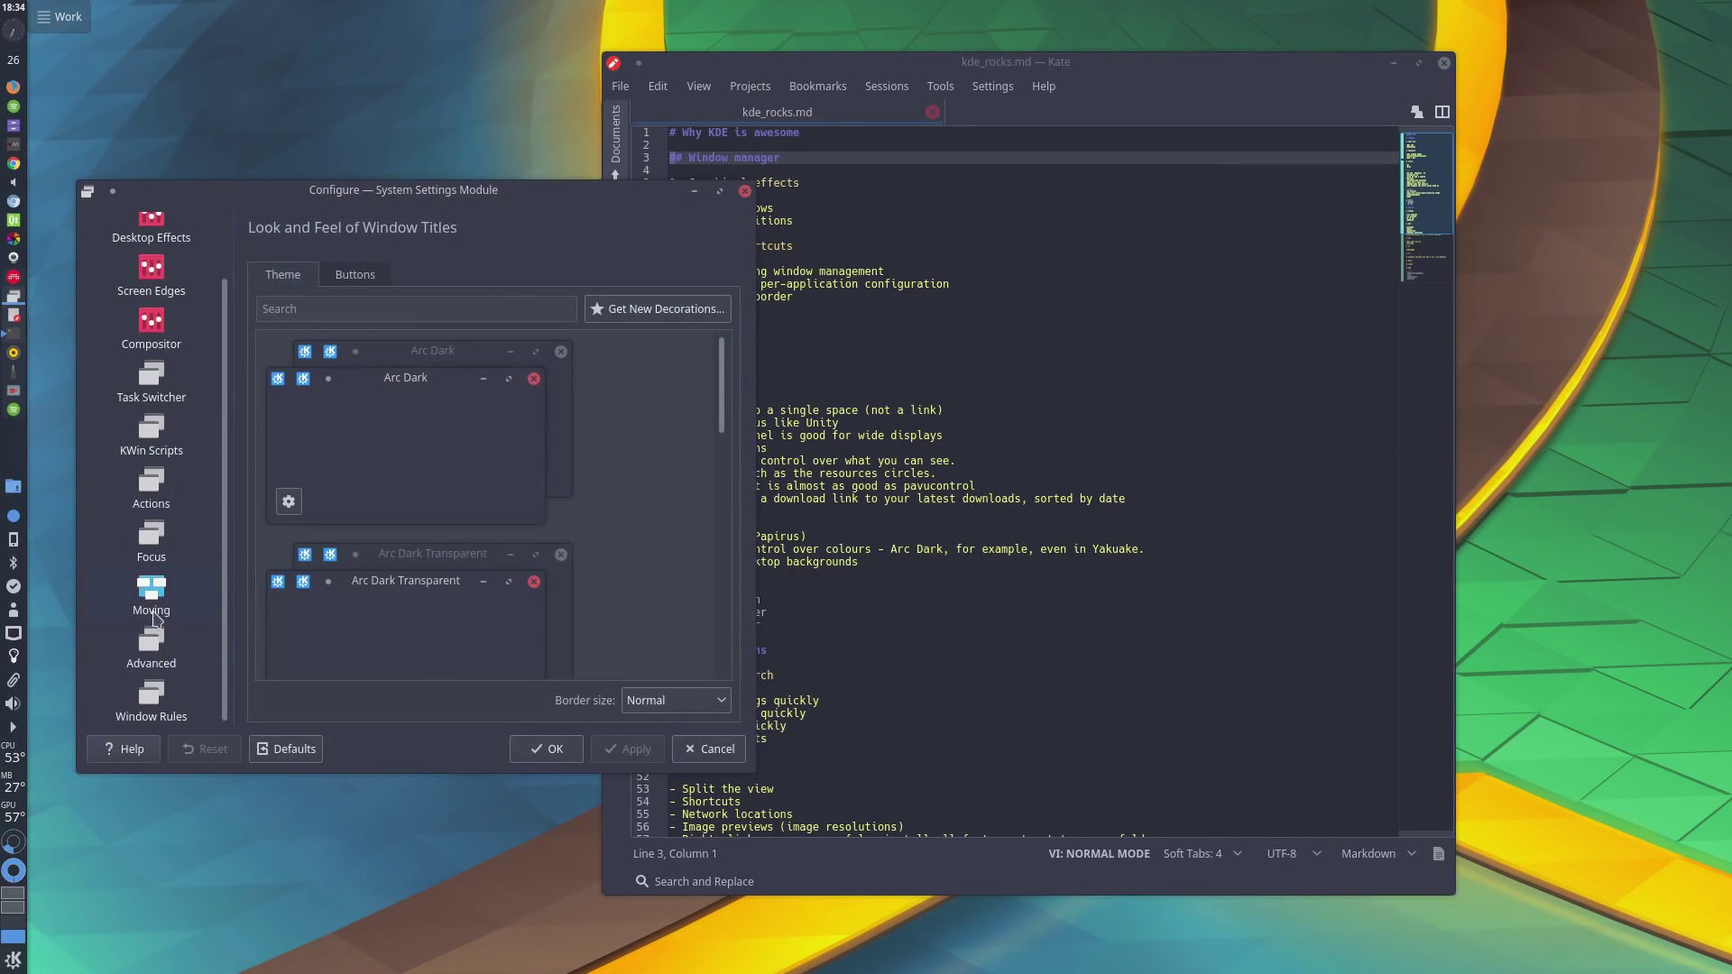
click(170, 245)
scroll(404, 565, down, 15)
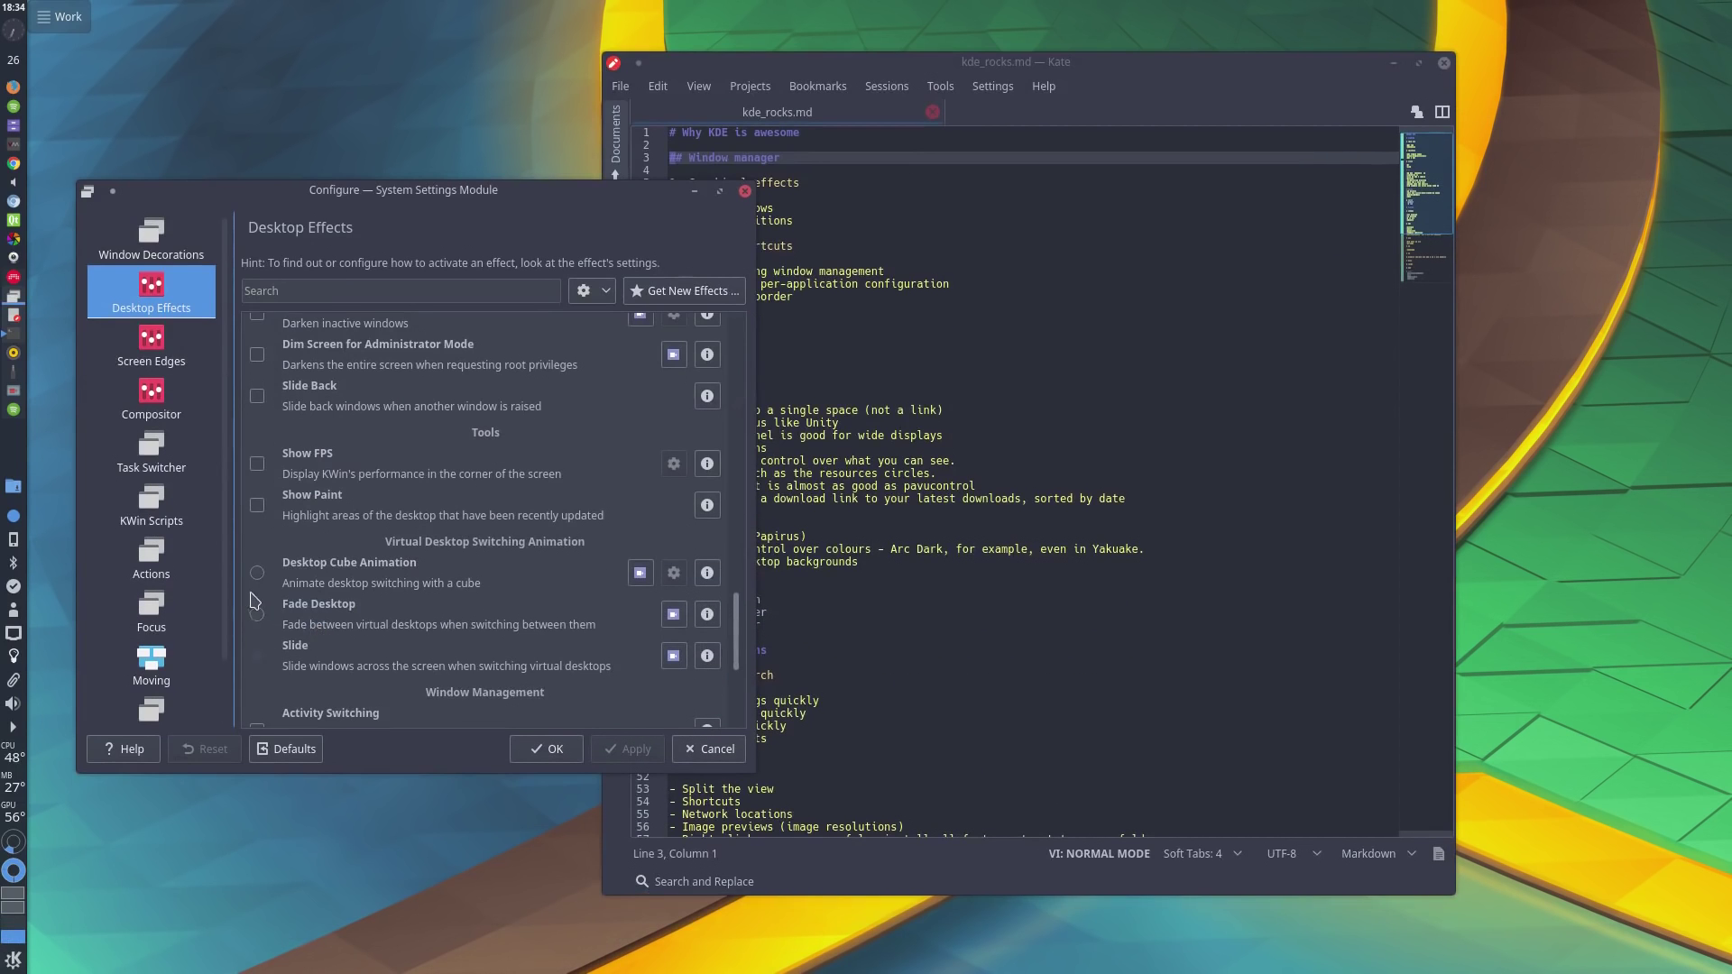
click(260, 578)
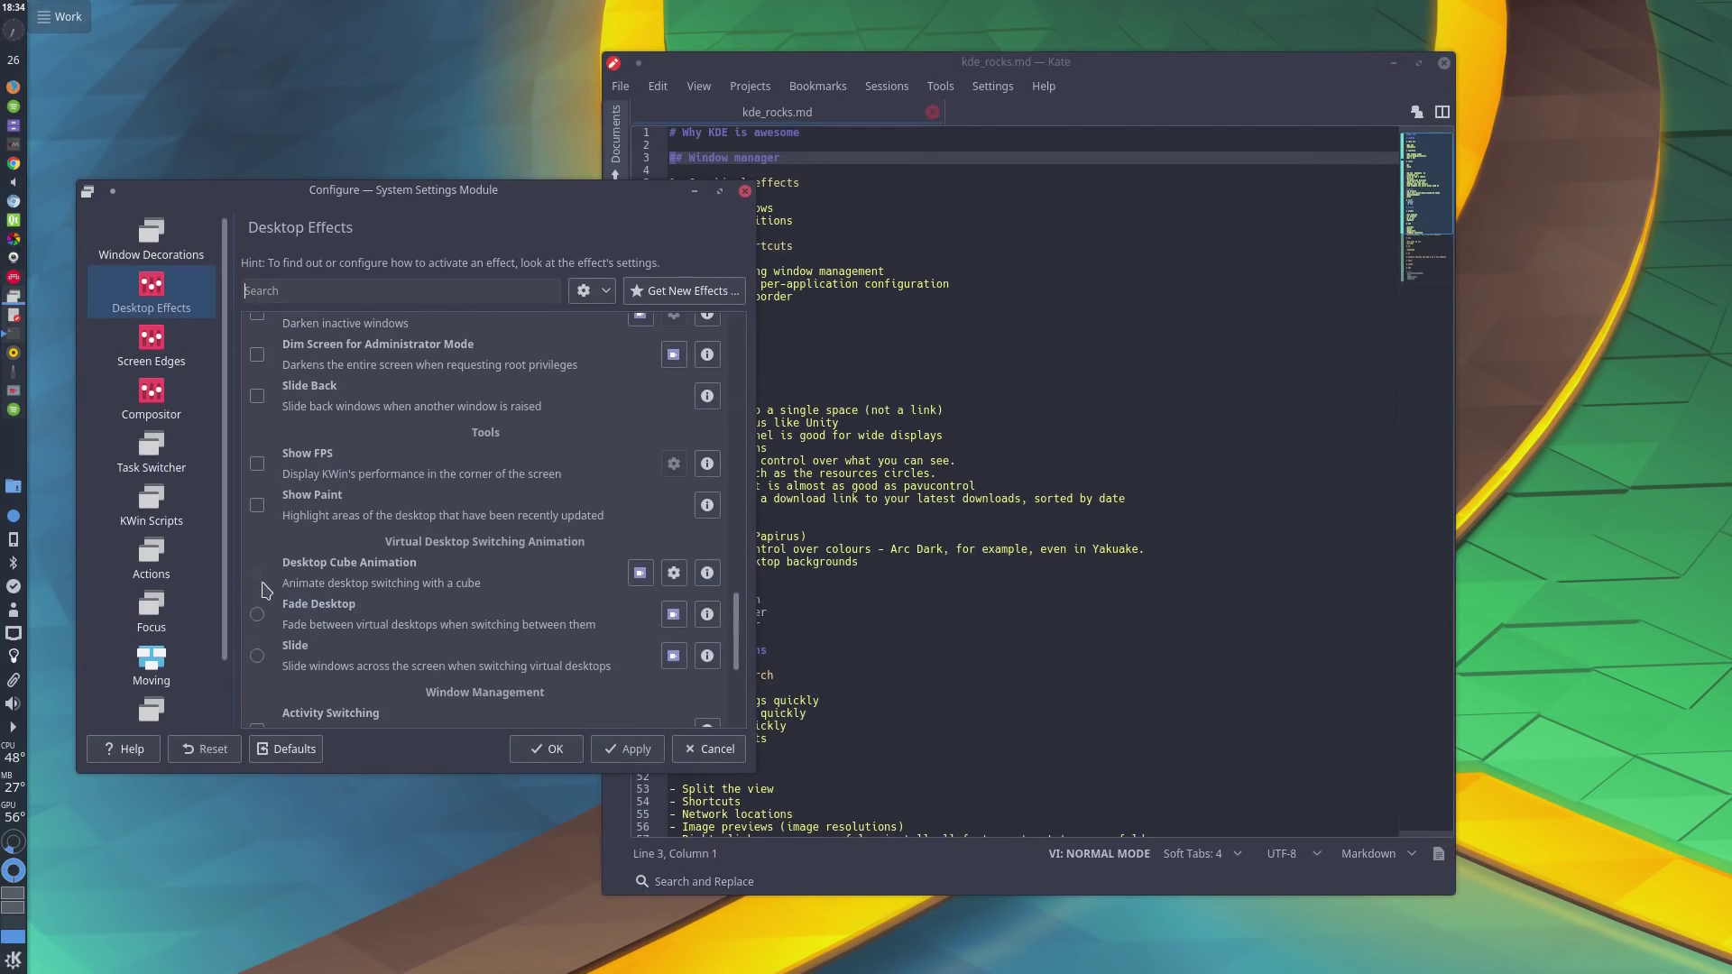
click(631, 750)
key(ctrl+F3)
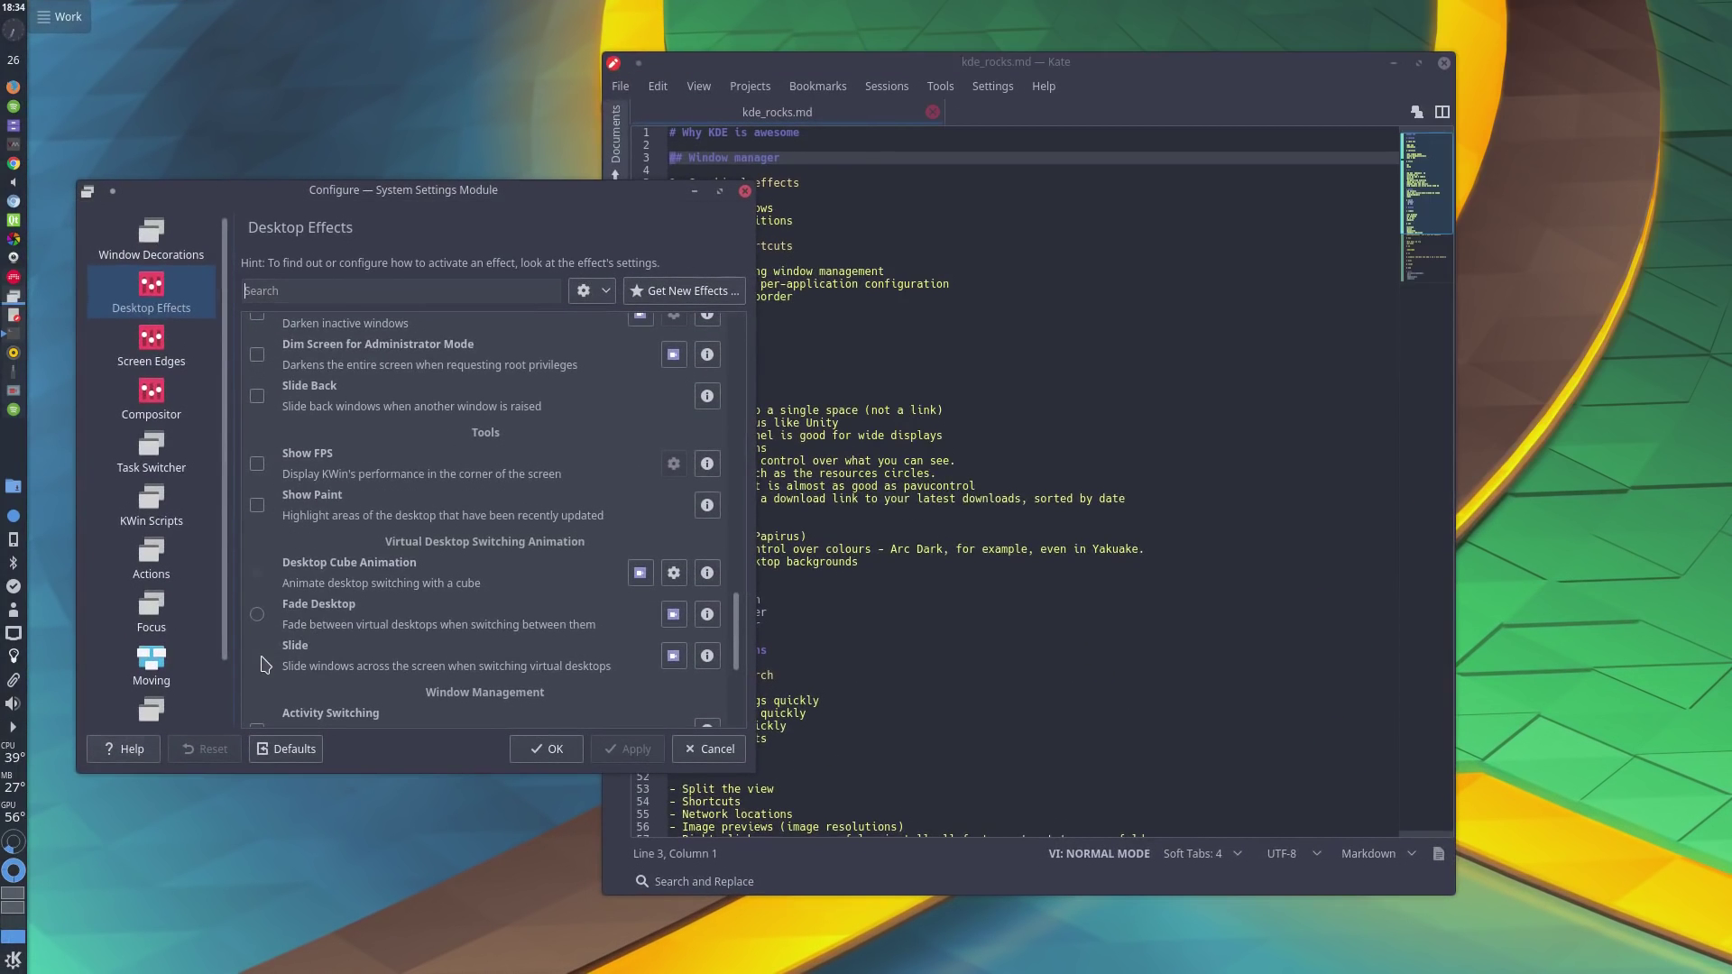
Step: Apply the Slide animation for virtual desktop switching and move the Kate window clear of the settings window
click(261, 658)
click(632, 748)
drag(1073, 584, 1232, 596)
mouse_move(573, 564)
mouse_down()
mouse_move(541, 554)
mouse_move(559, 559)
mouse_up()
right_click(587, 191)
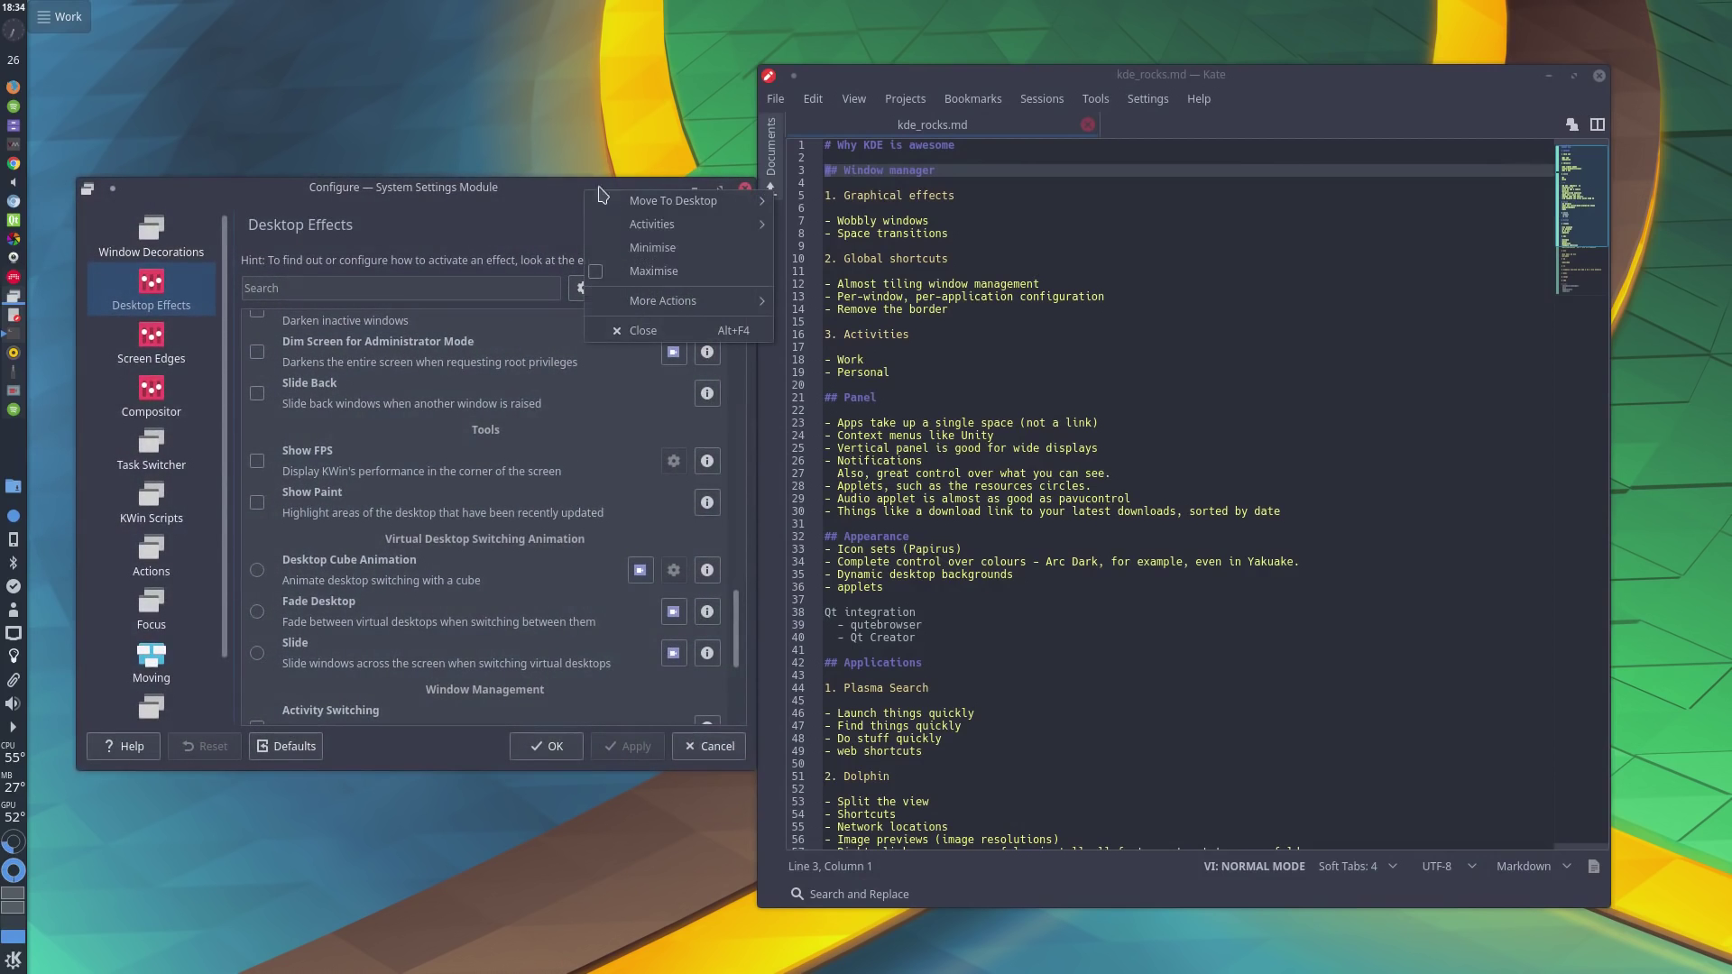
mouse_move(672, 302)
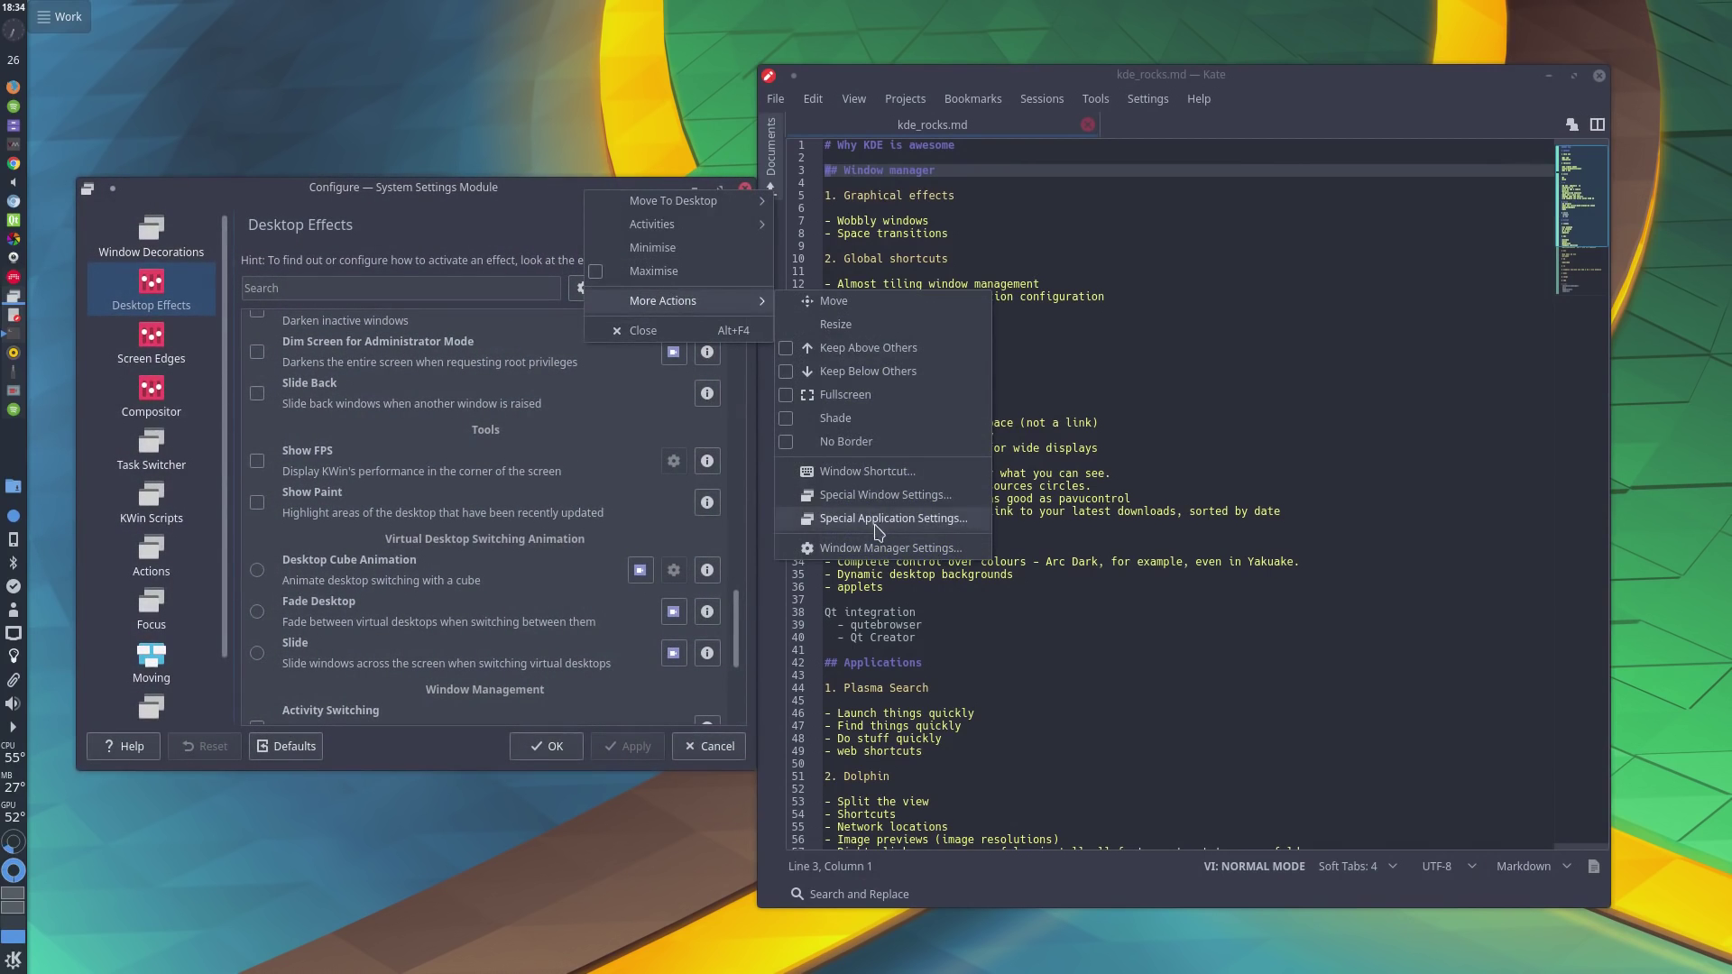
click(831, 683)
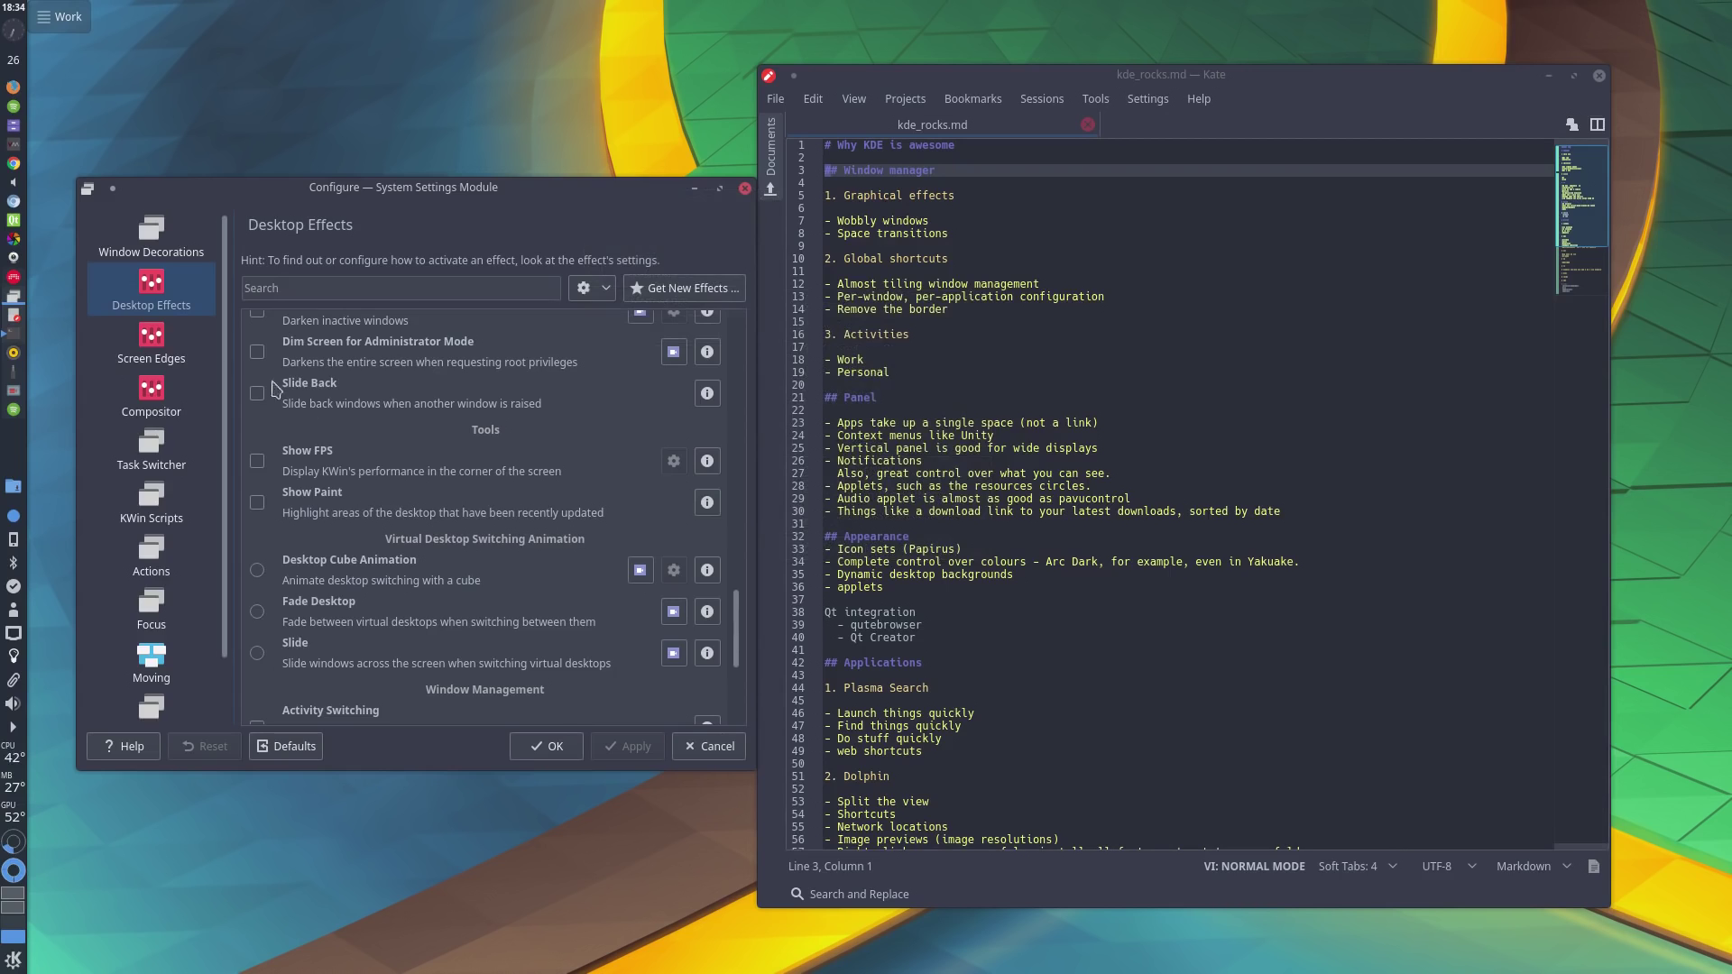
Step: Look through the Screen Edges and Compositor settings and bring up the KWin Scripts page
click(169, 341)
click(167, 397)
click(180, 352)
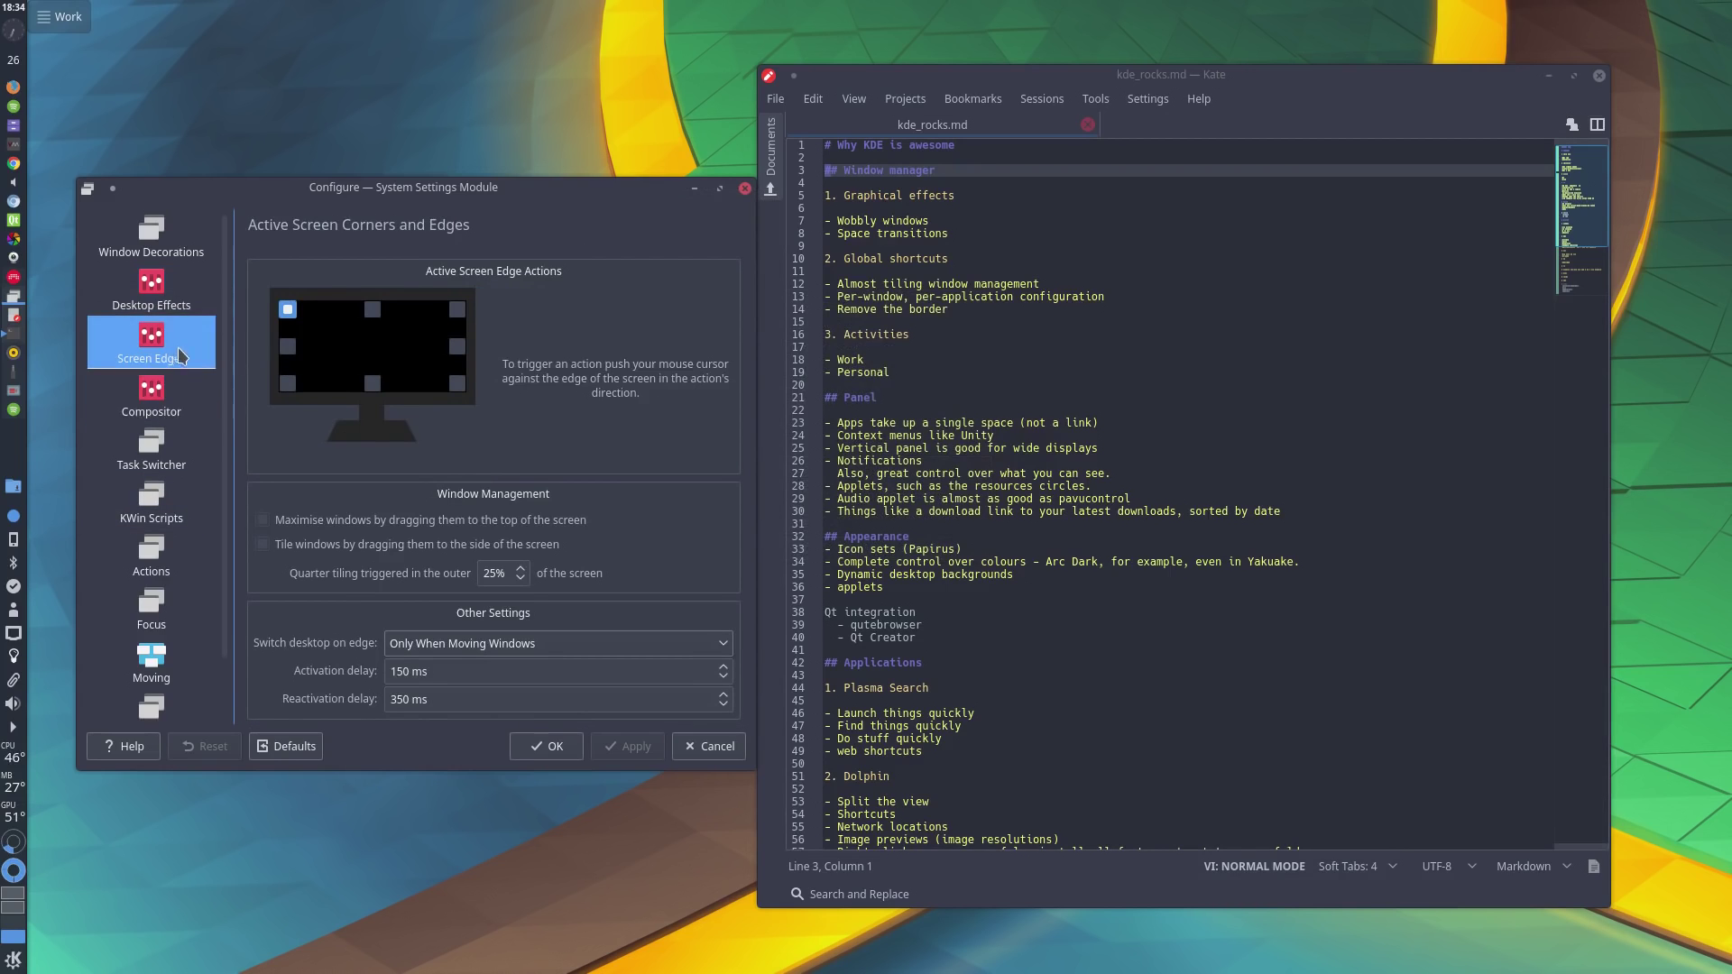
scroll(177, 433, down, 1)
scroll(177, 494, up, 1)
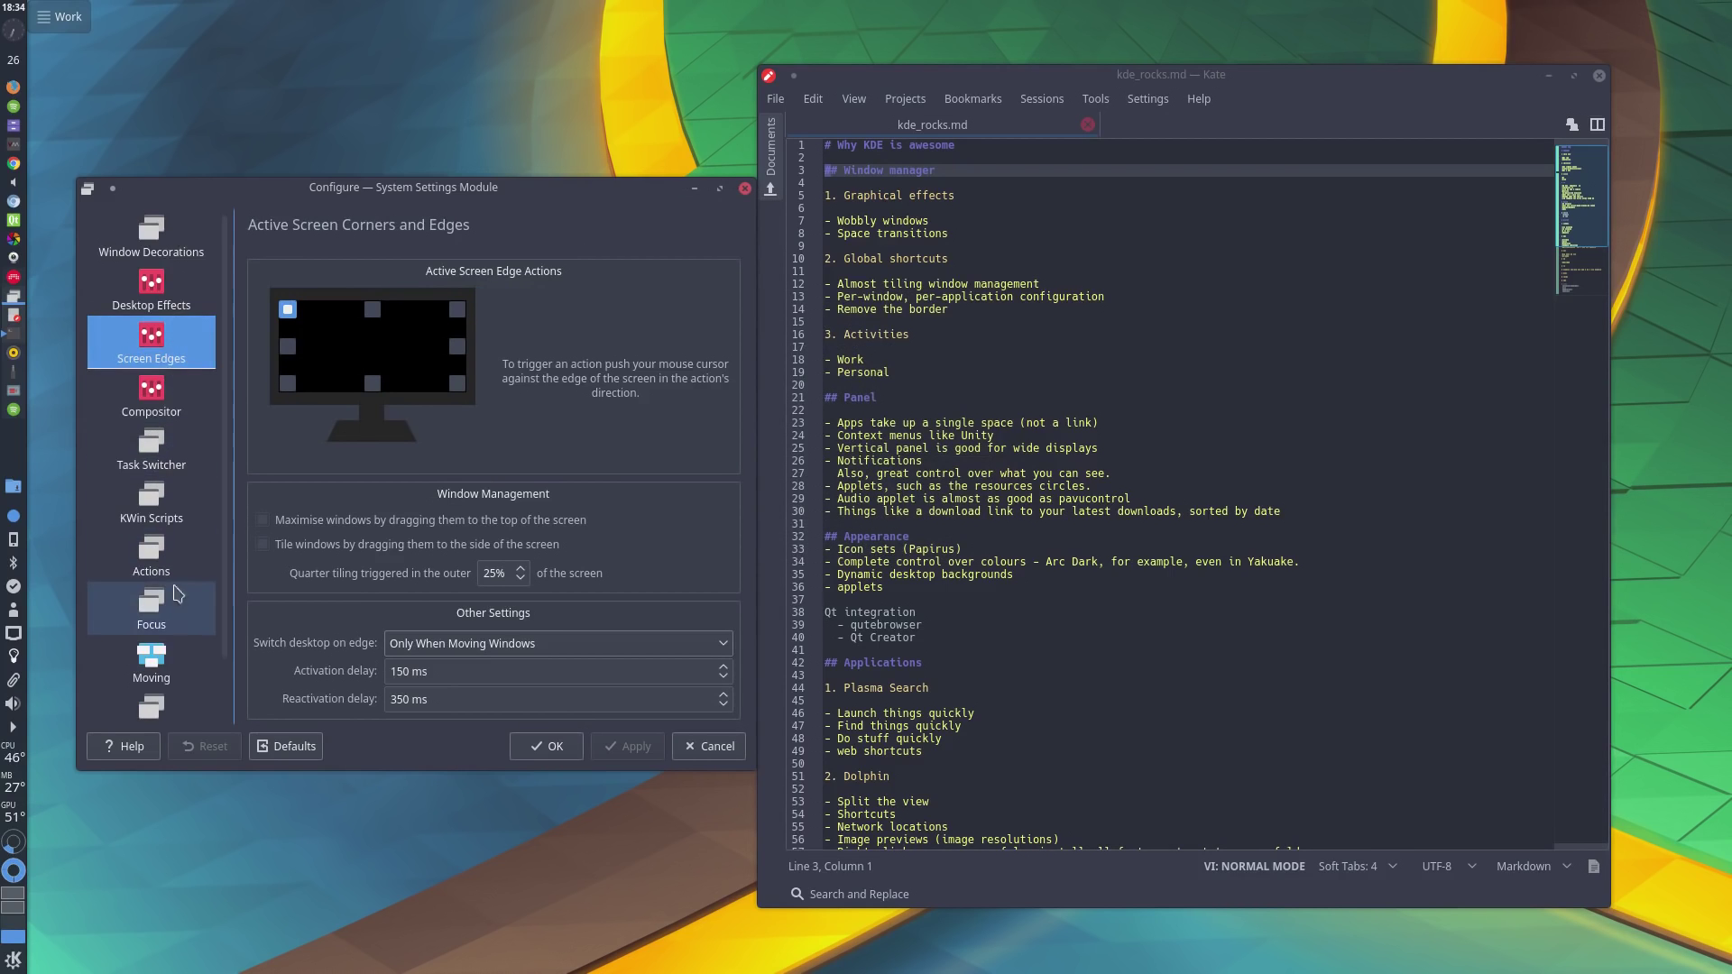
click(155, 503)
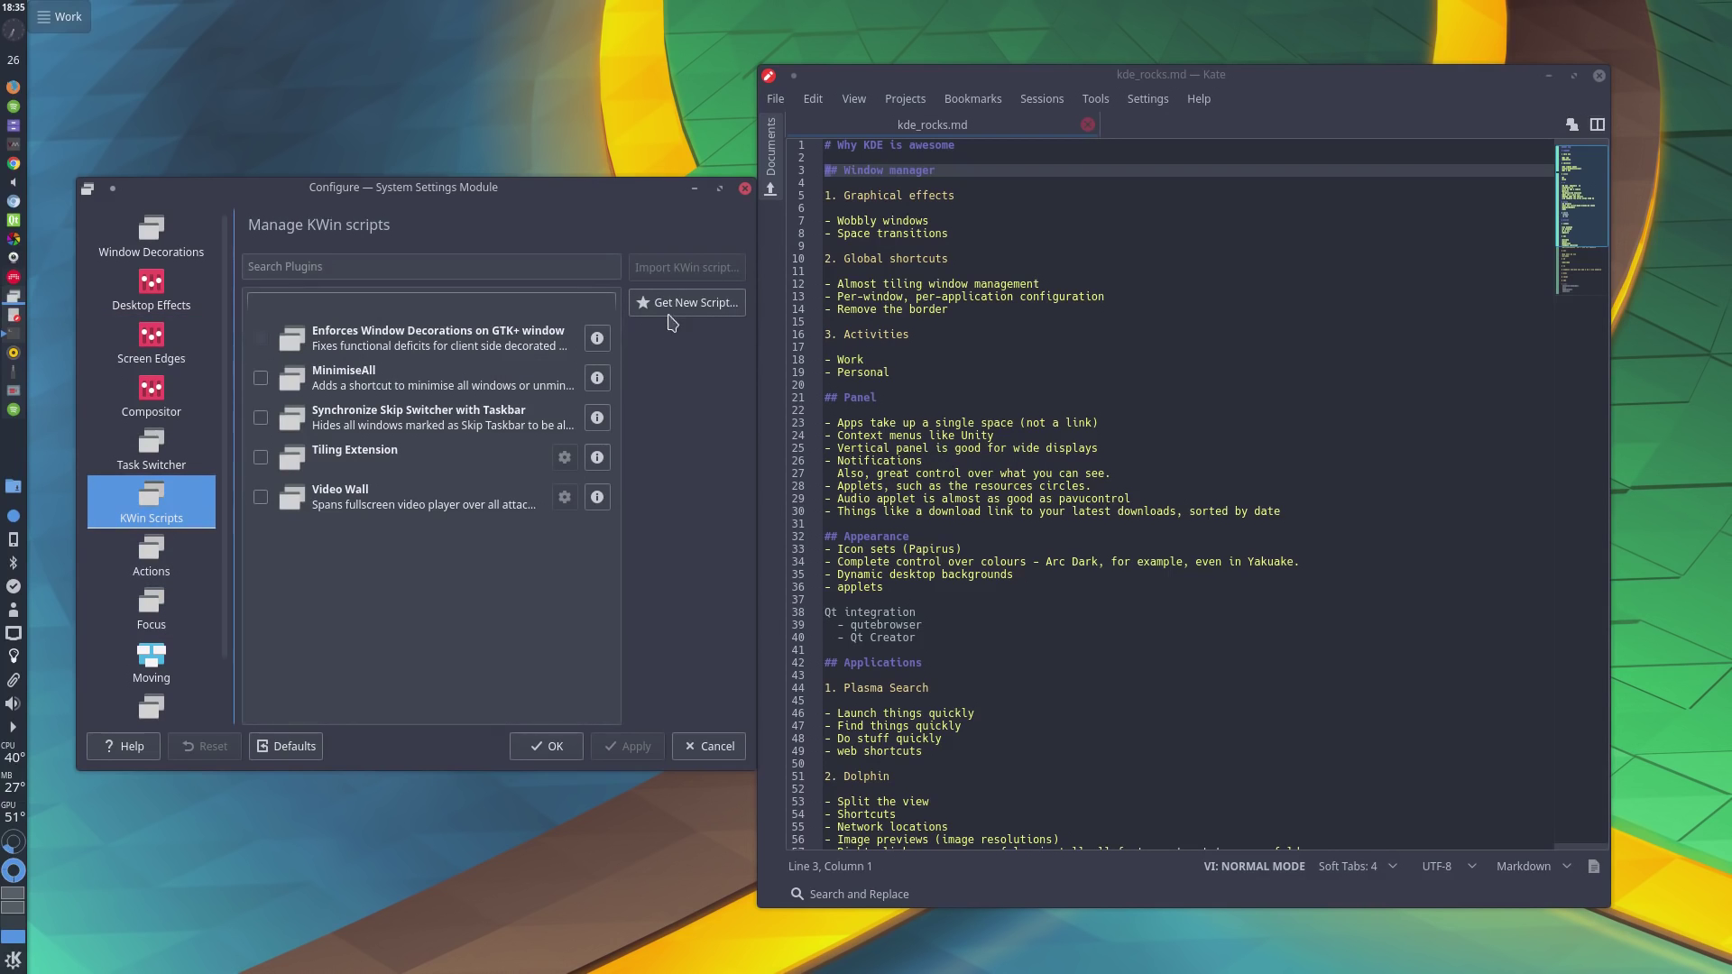
right_click(652, 193)
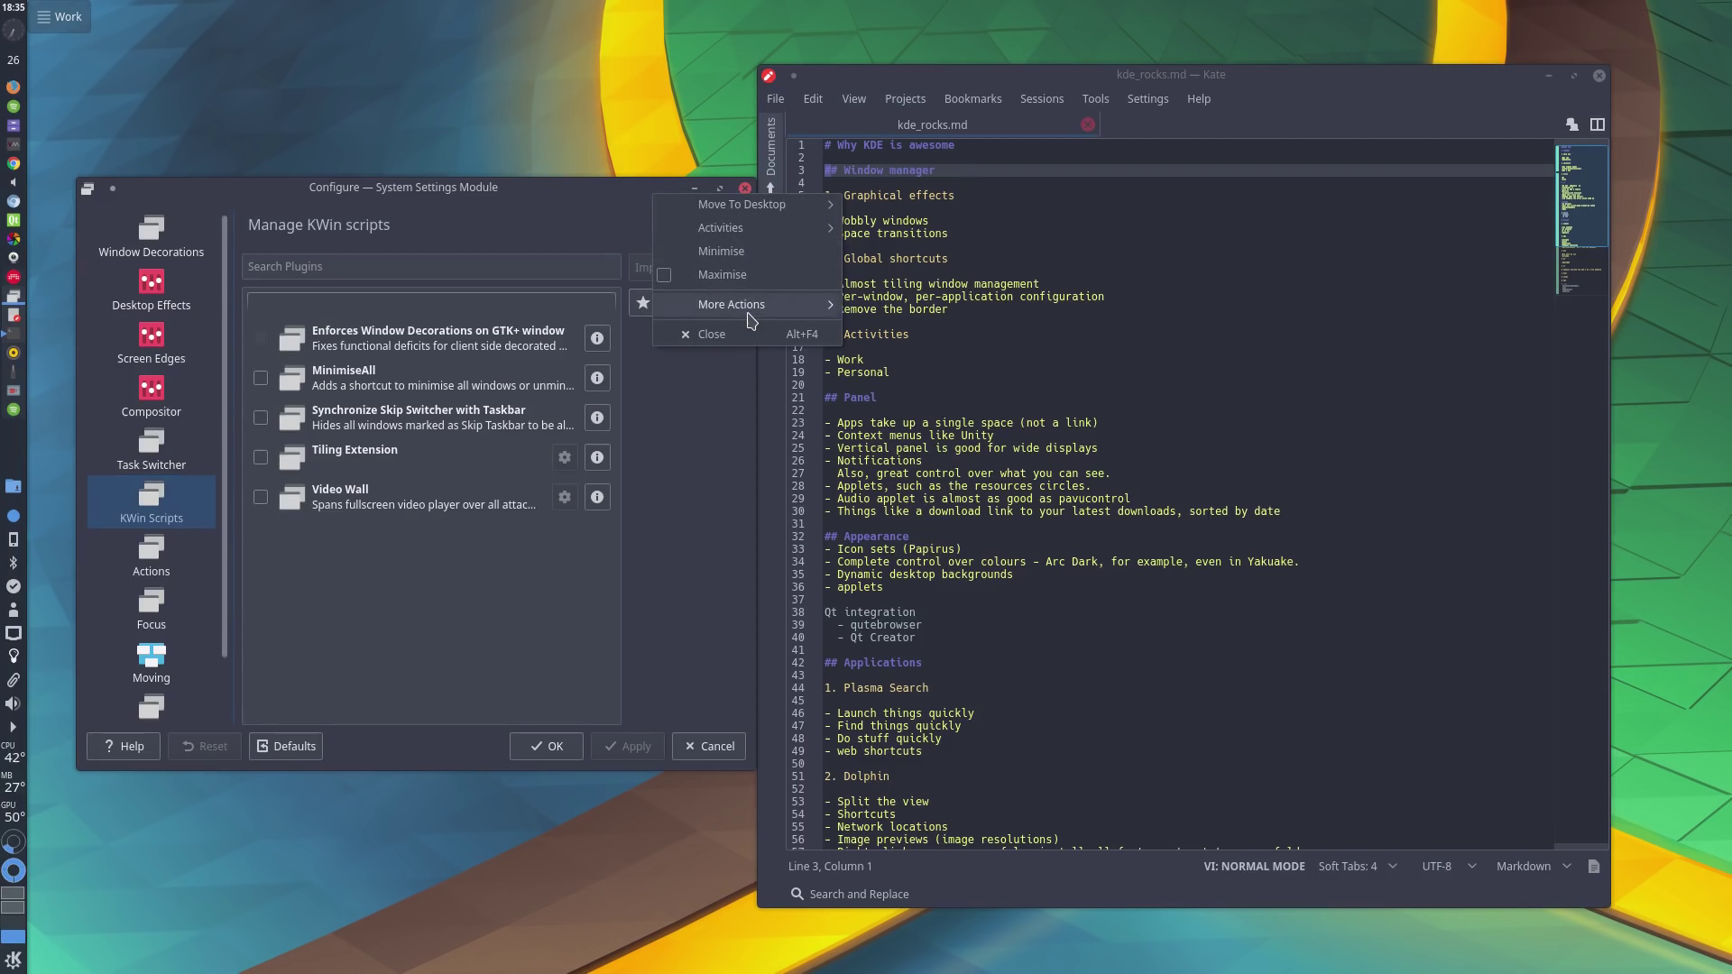
mouse_move(748, 313)
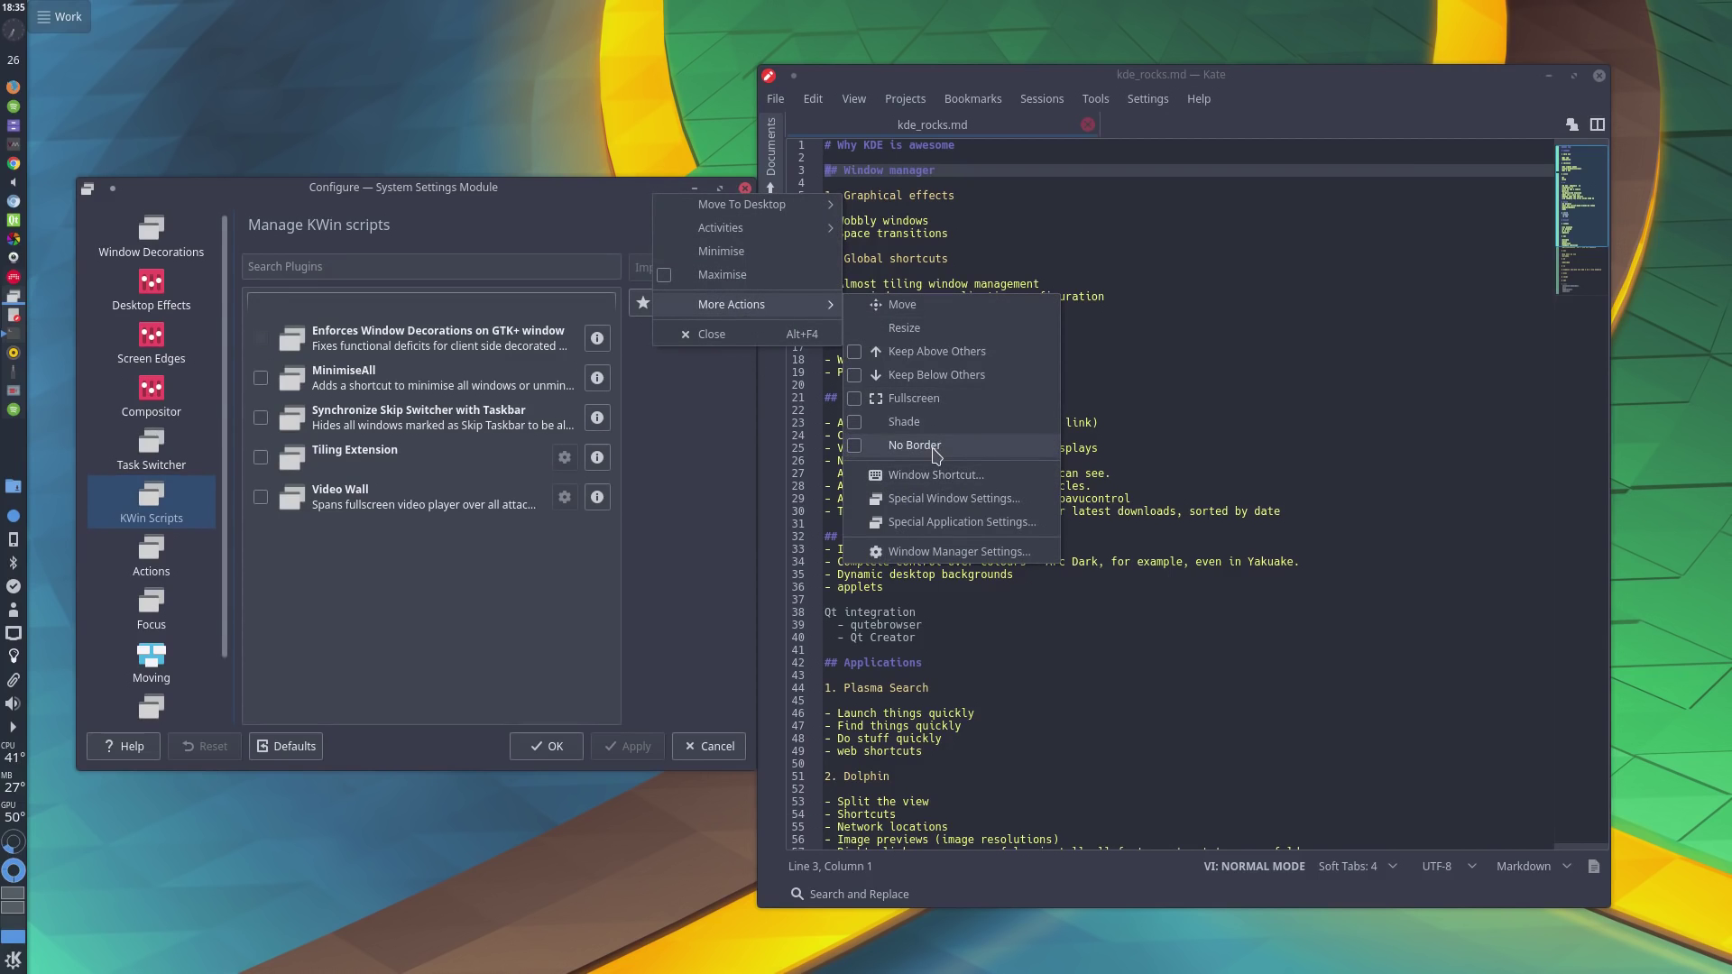
click(727, 560)
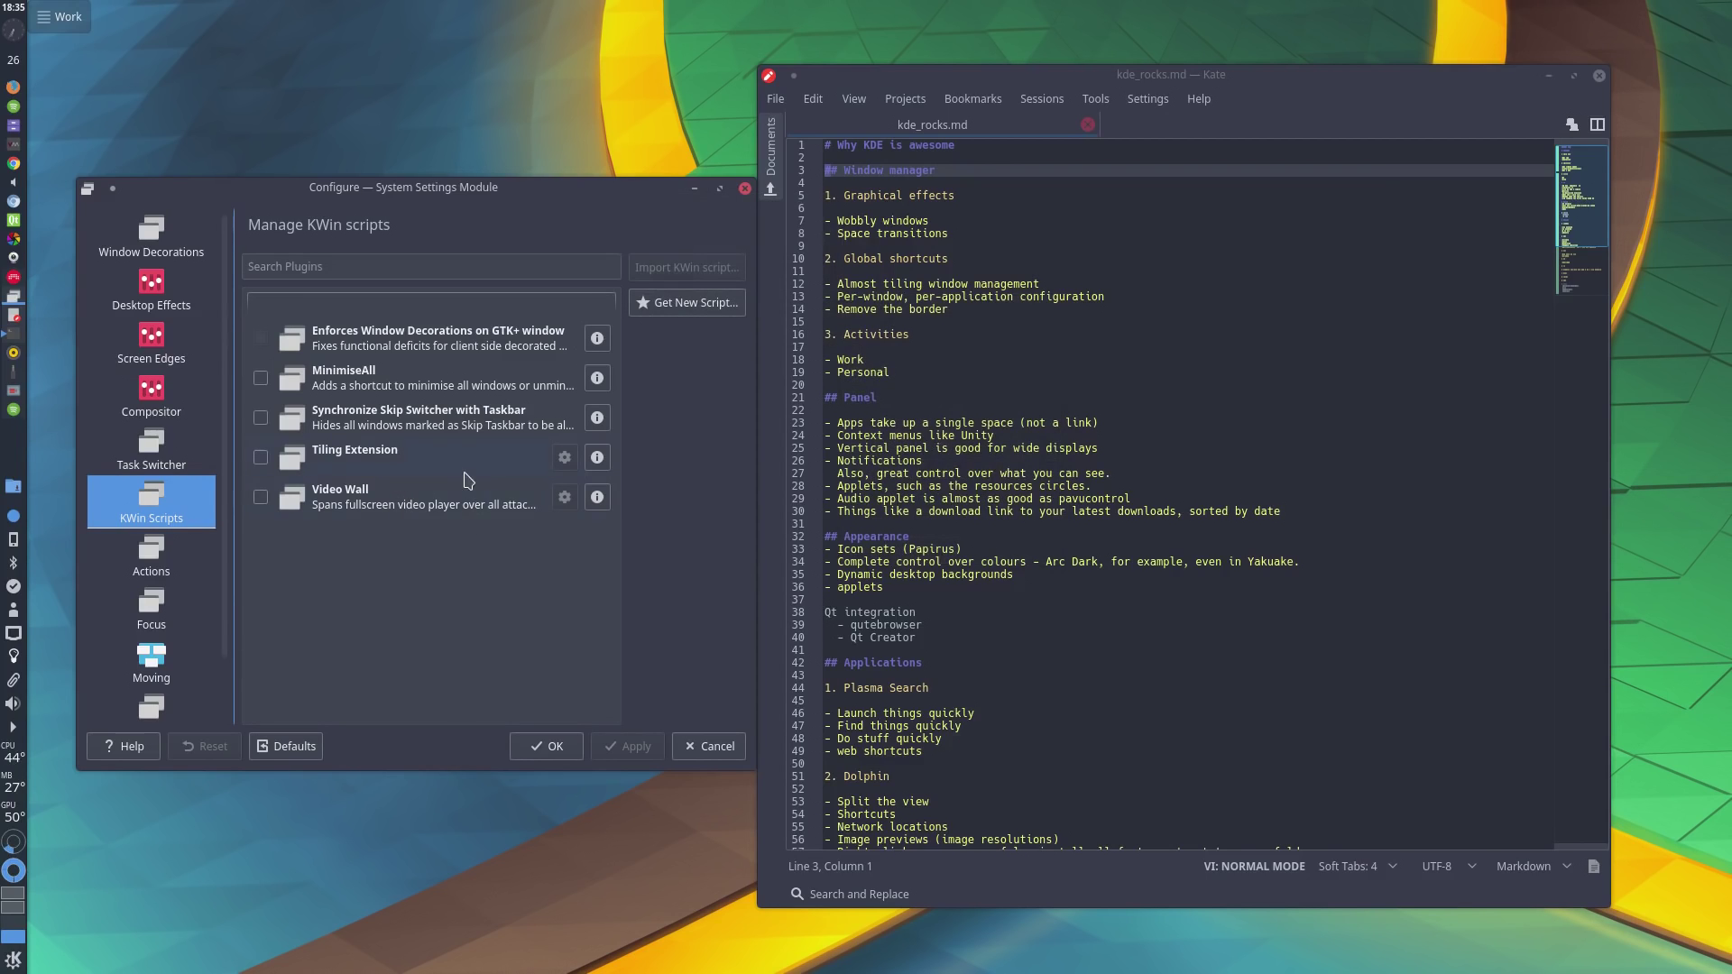
Step: Shift the settings window slightly toward the desktop centre and tile the Kate window to the right half of the screen
drag(669, 564, 746, 594)
drag(1092, 493, 1092, 492)
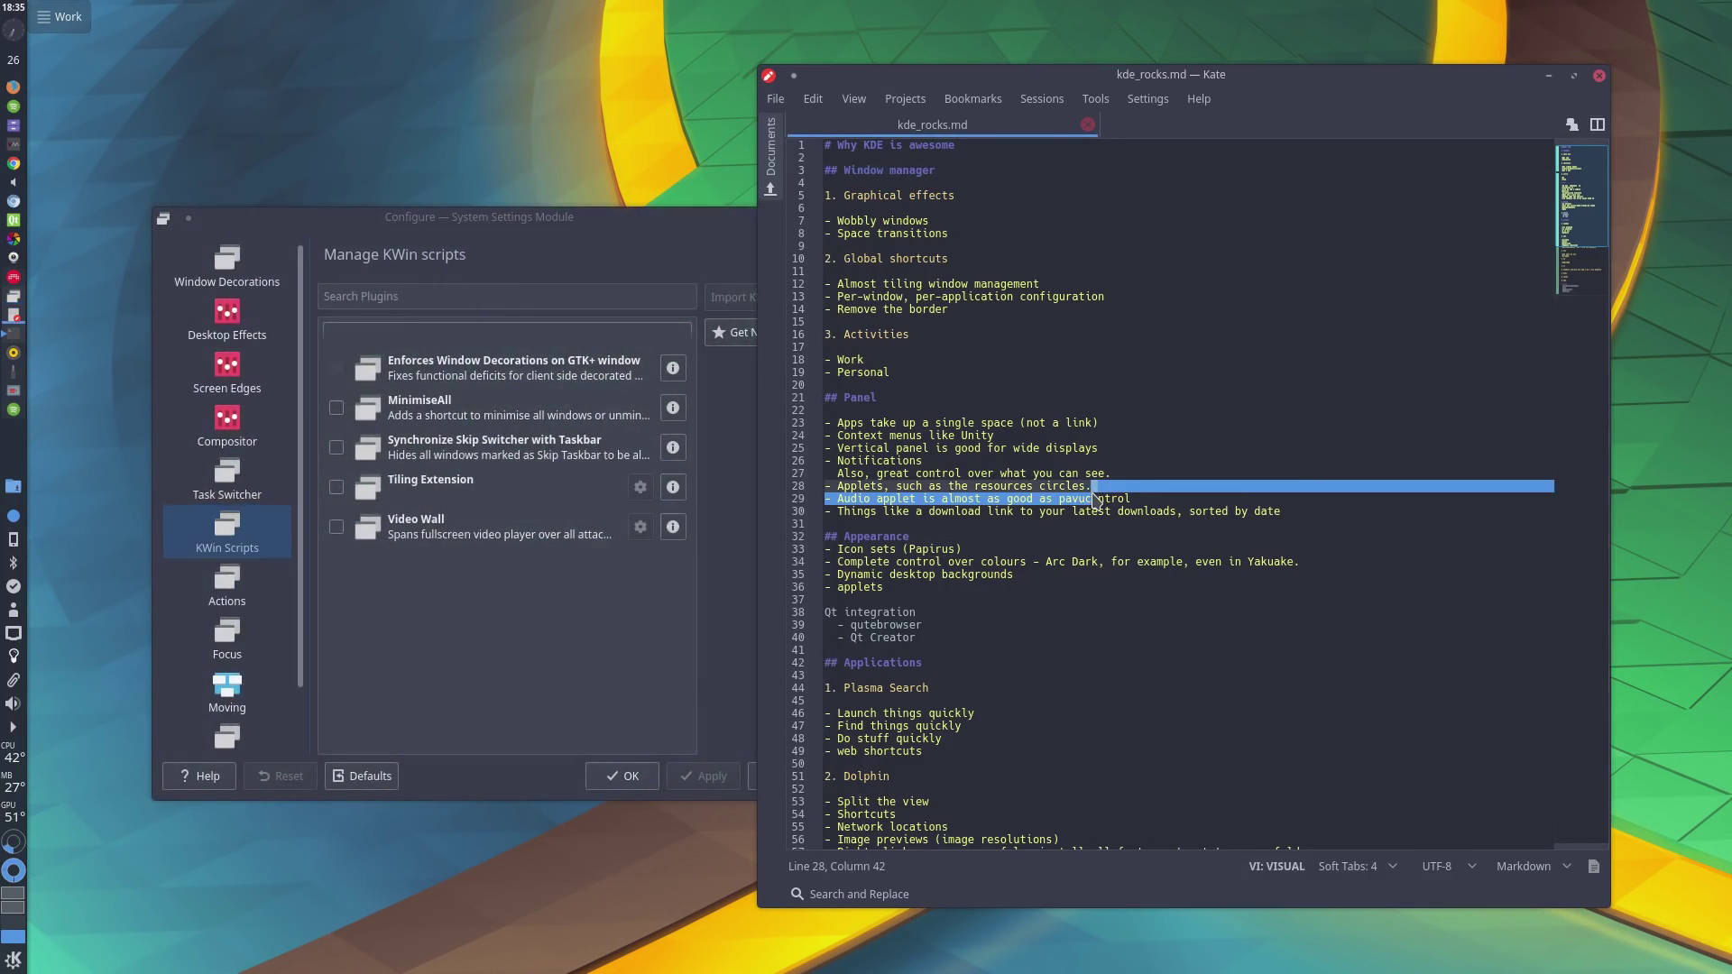
key(super+Right)
key(super+Left)
key(super+Right)
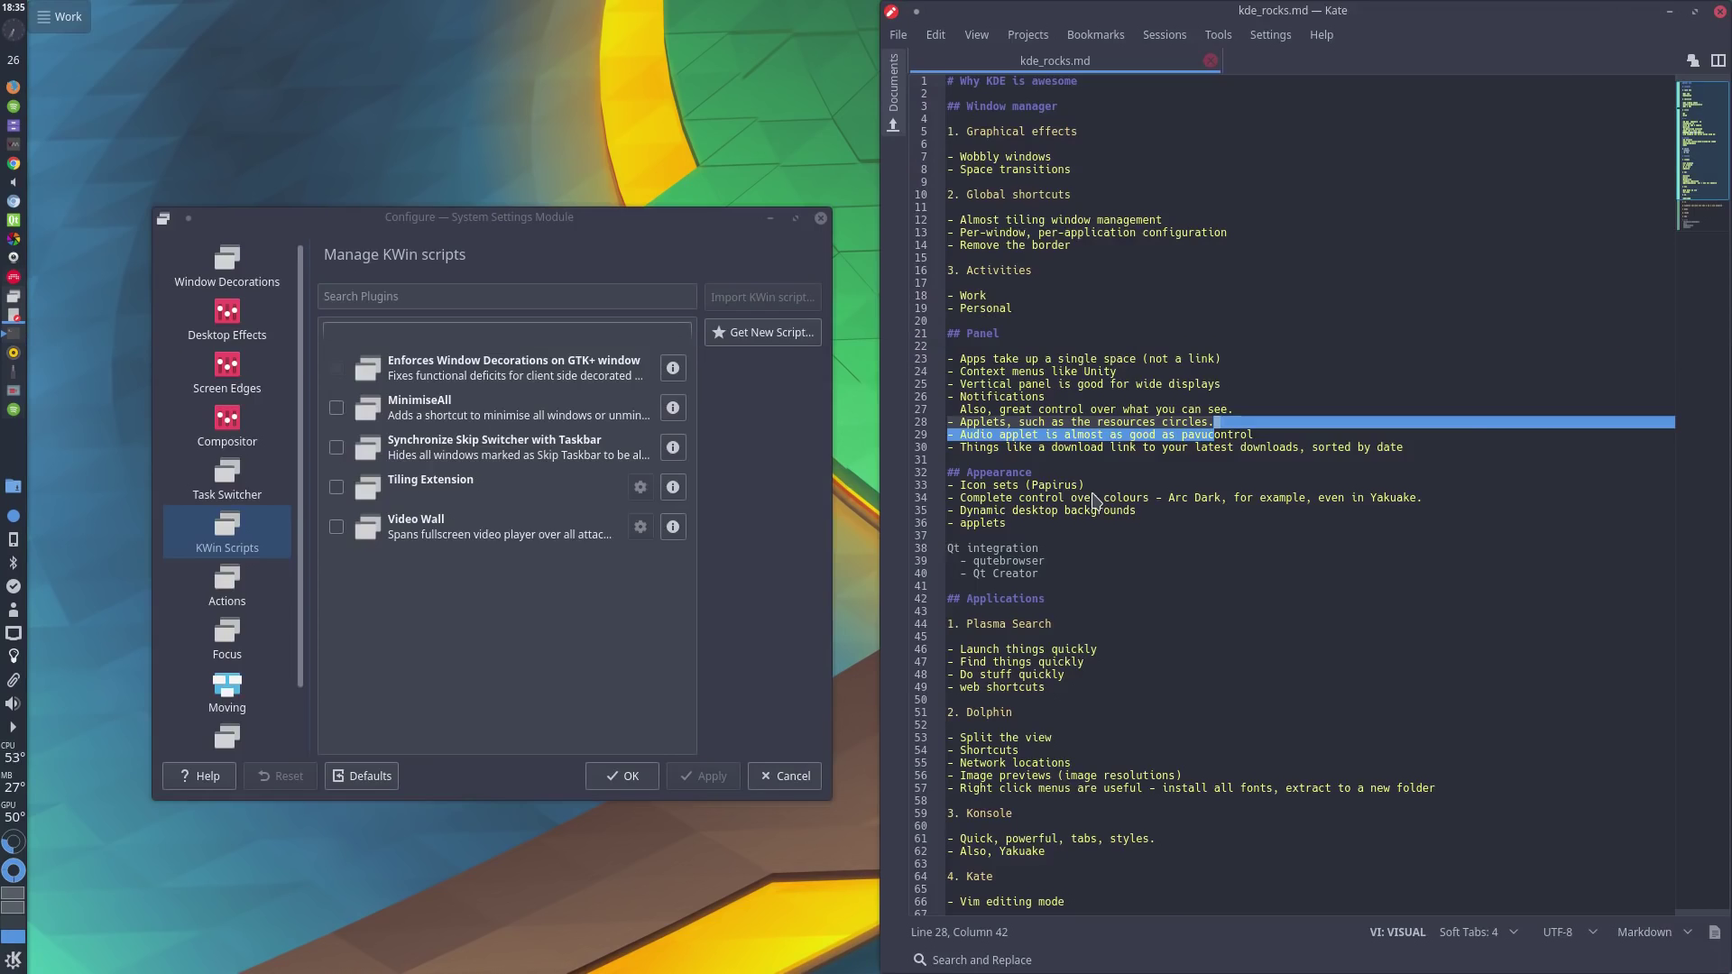
Step: Return the Kate window to floating and resize it to fit beside the settings window, with their lower edges aligned
drag(1303, 812, 1274, 547)
drag(1249, 492, 1202, 582)
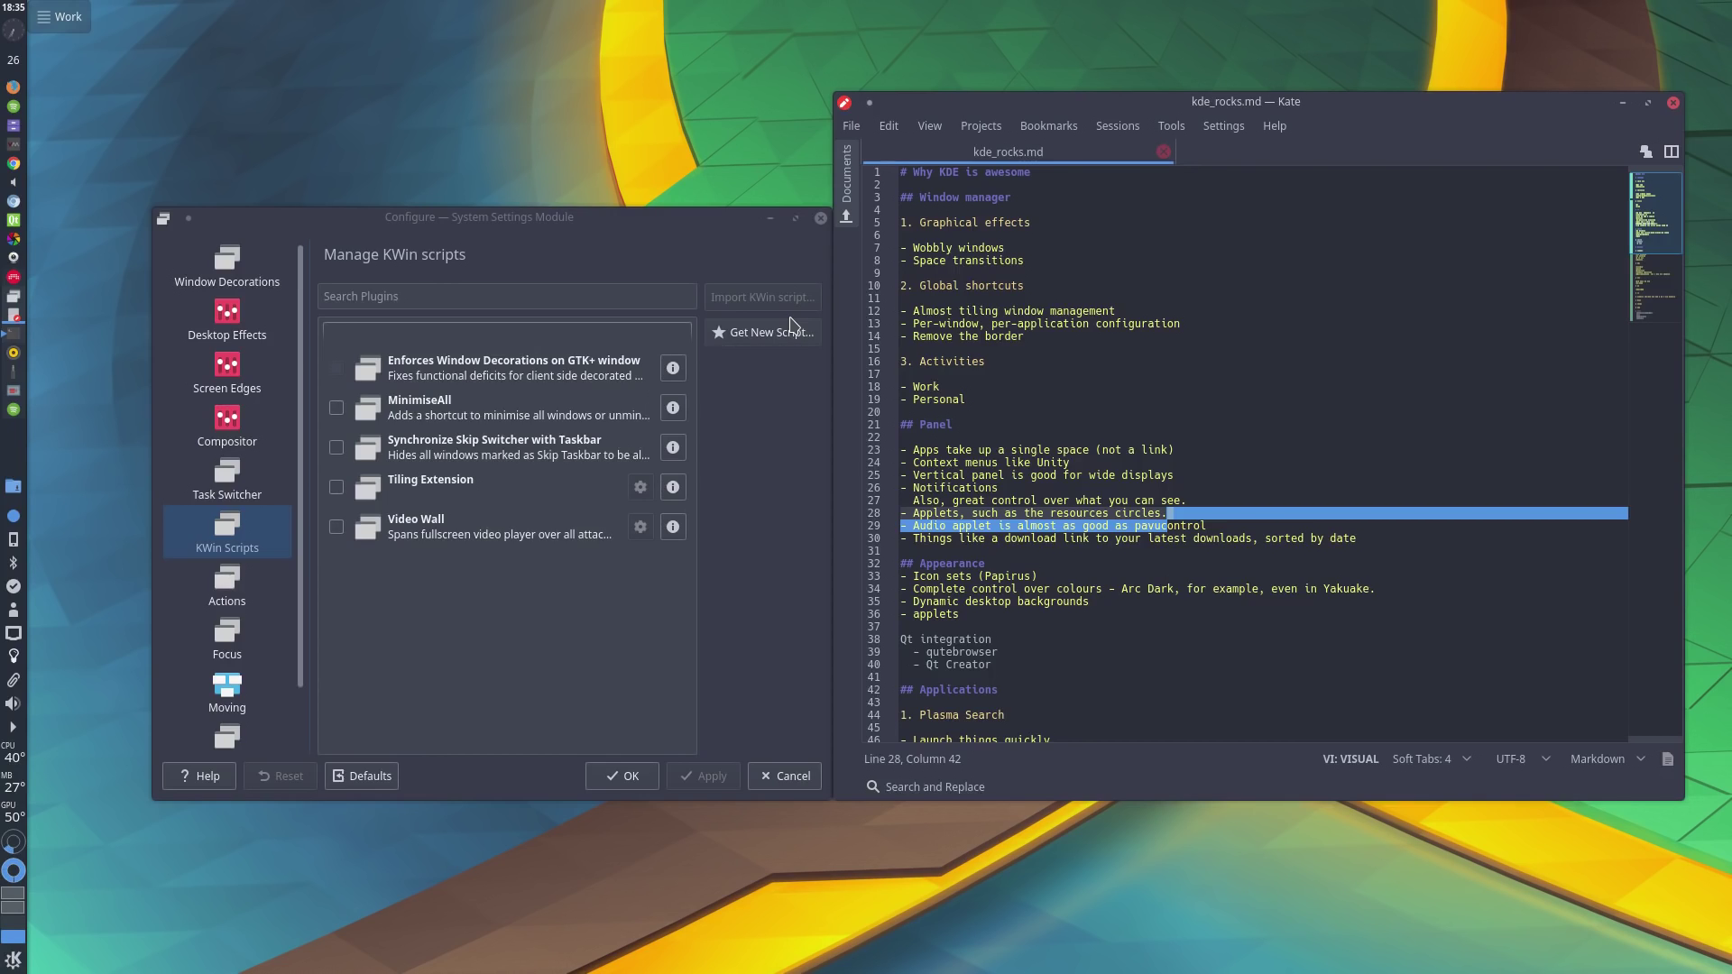
Step: Show the Actions page with the mouse actions on windows and tile the settings window to the left half of the screen
click(271, 582)
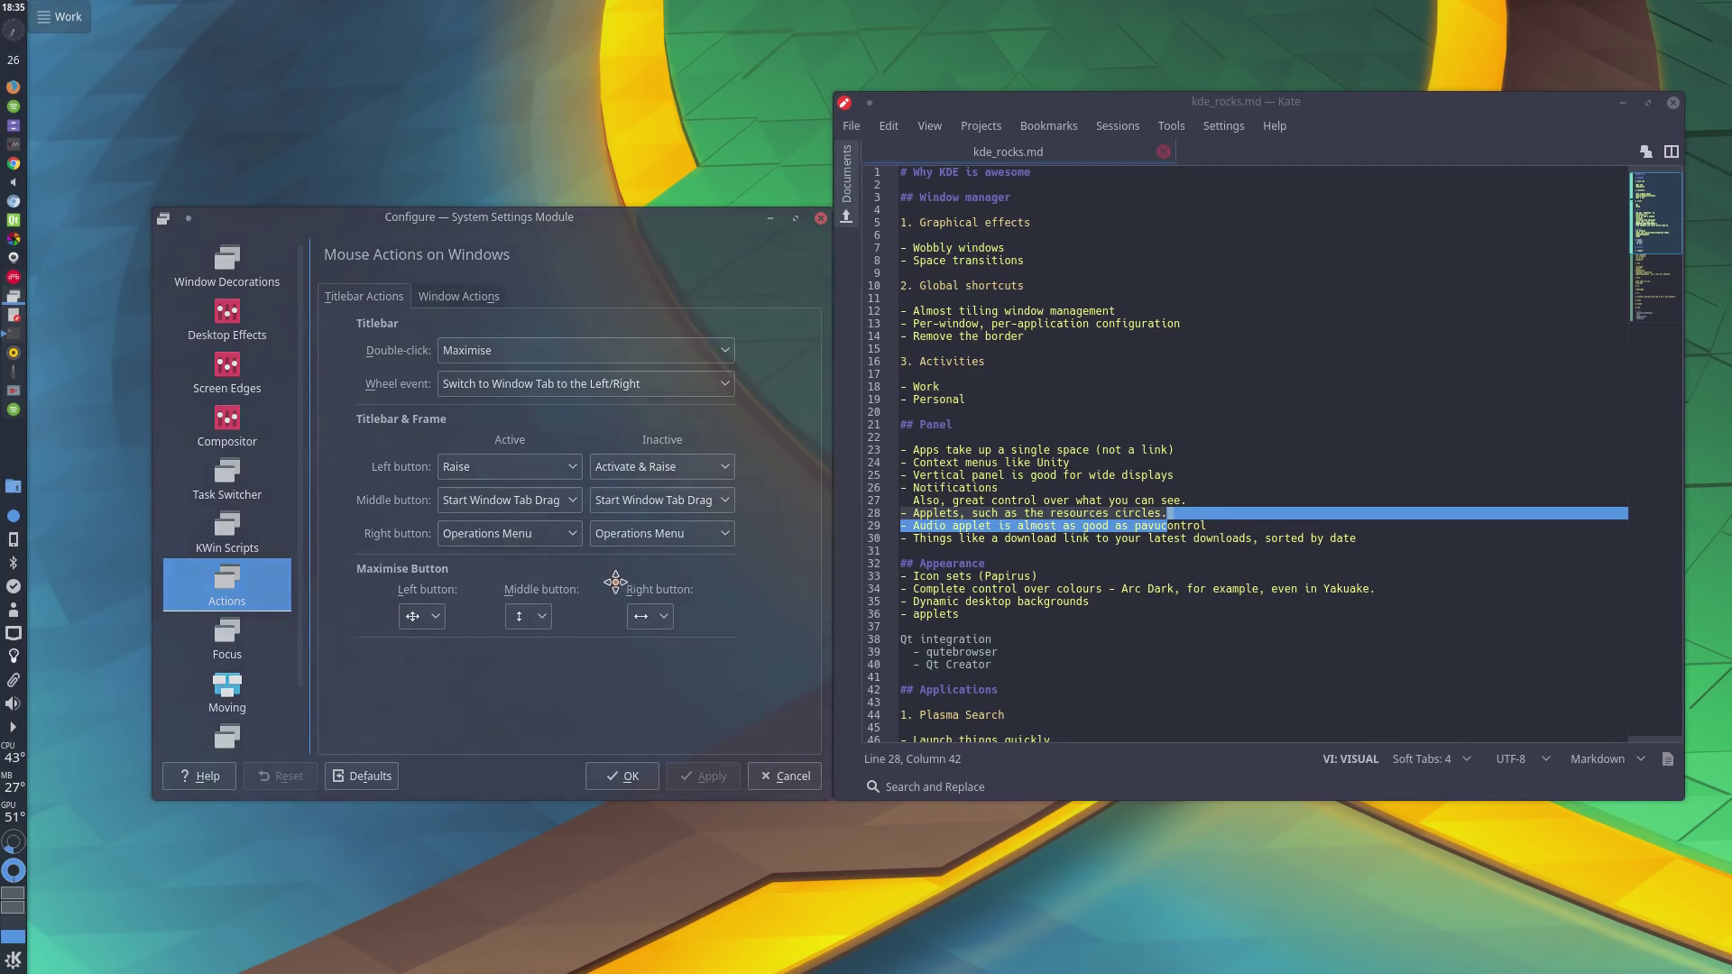
key(super+Right)
key(super+Left)
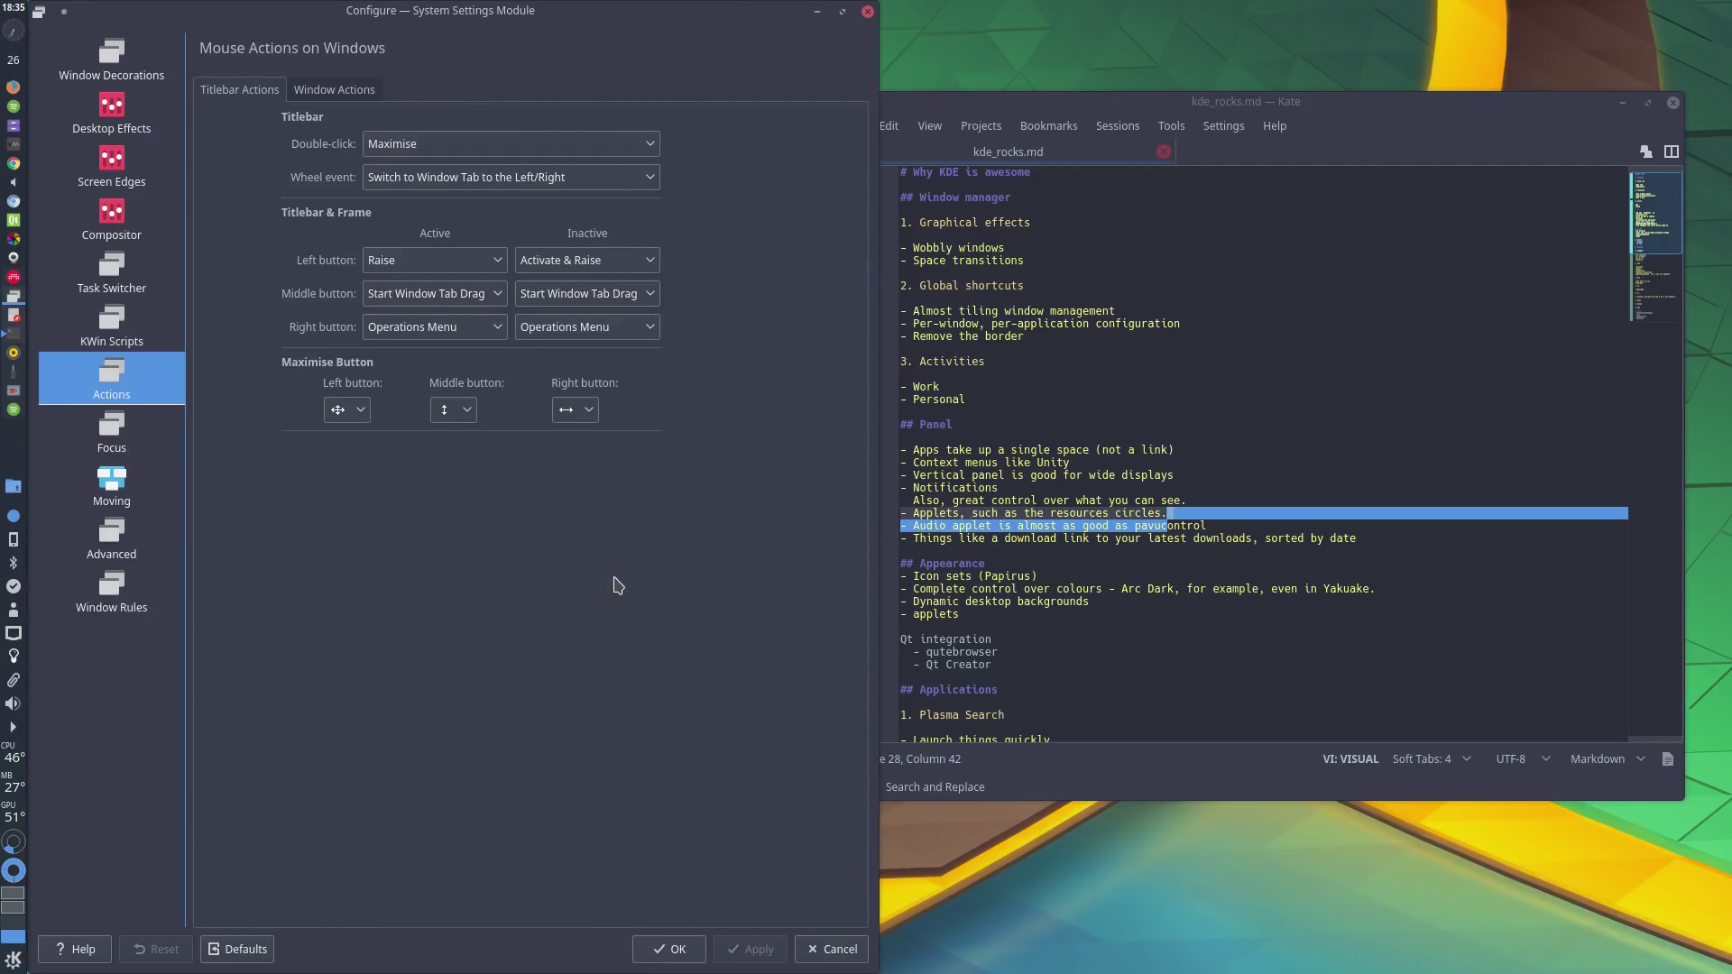
Step: Return the settings window to floating, then shrink the Kate window and shift it clear of the settings window
key(super+Left)
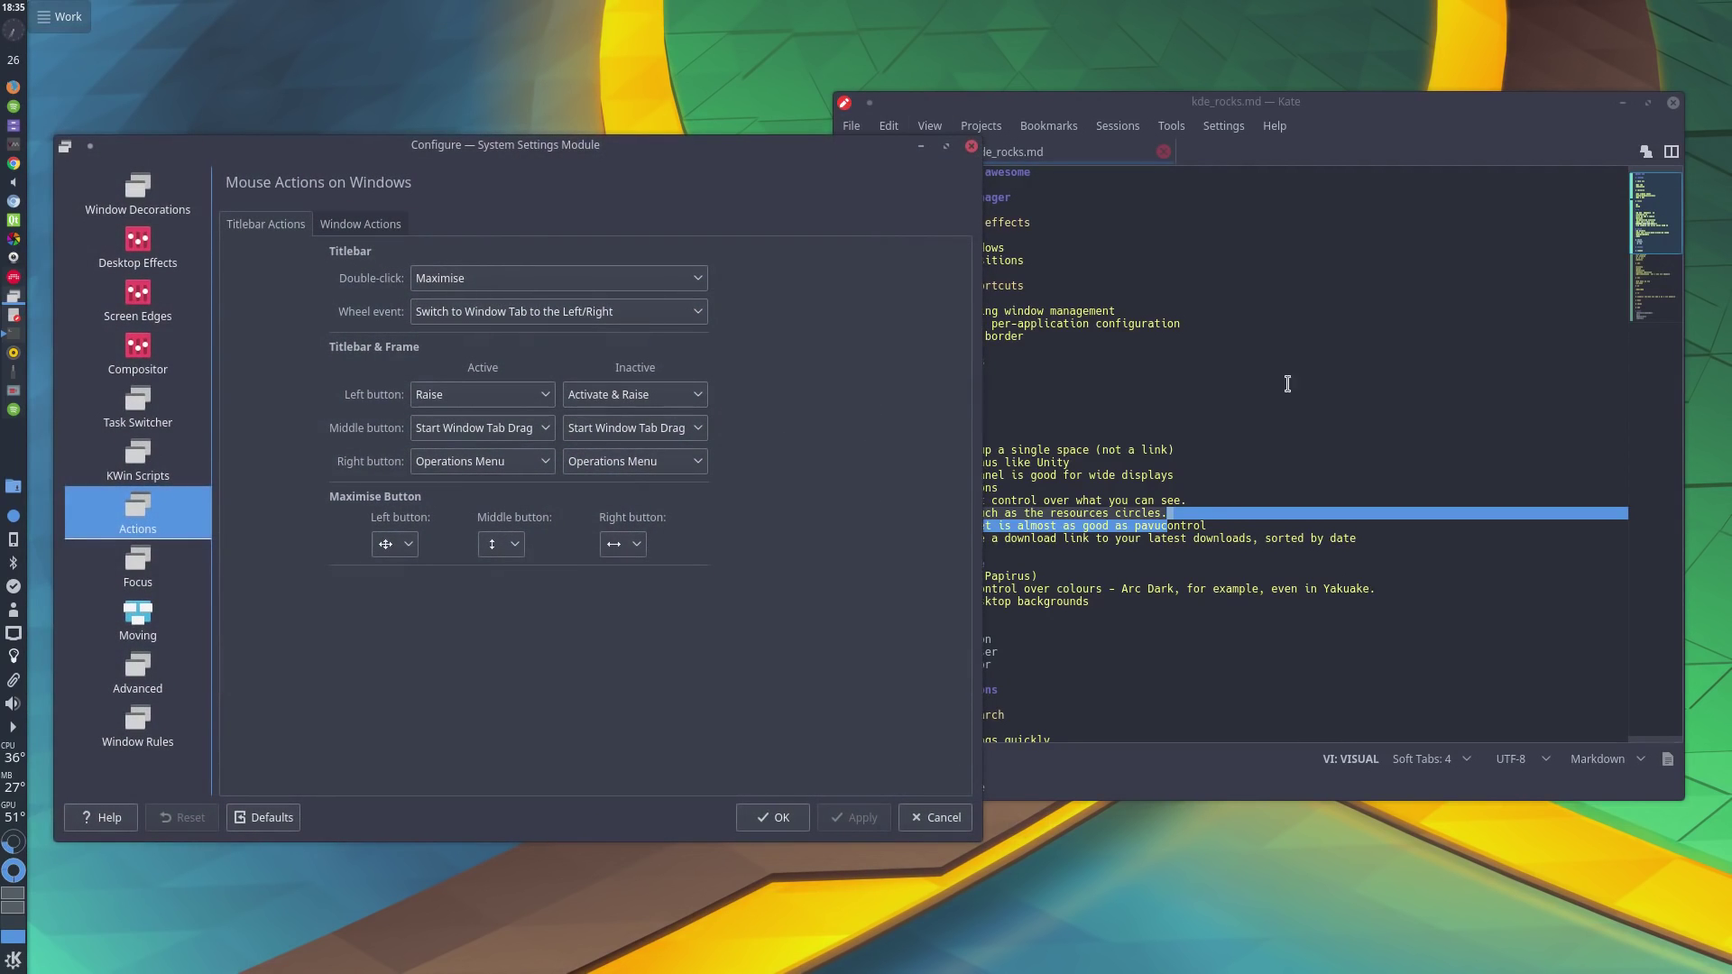
click(1297, 399)
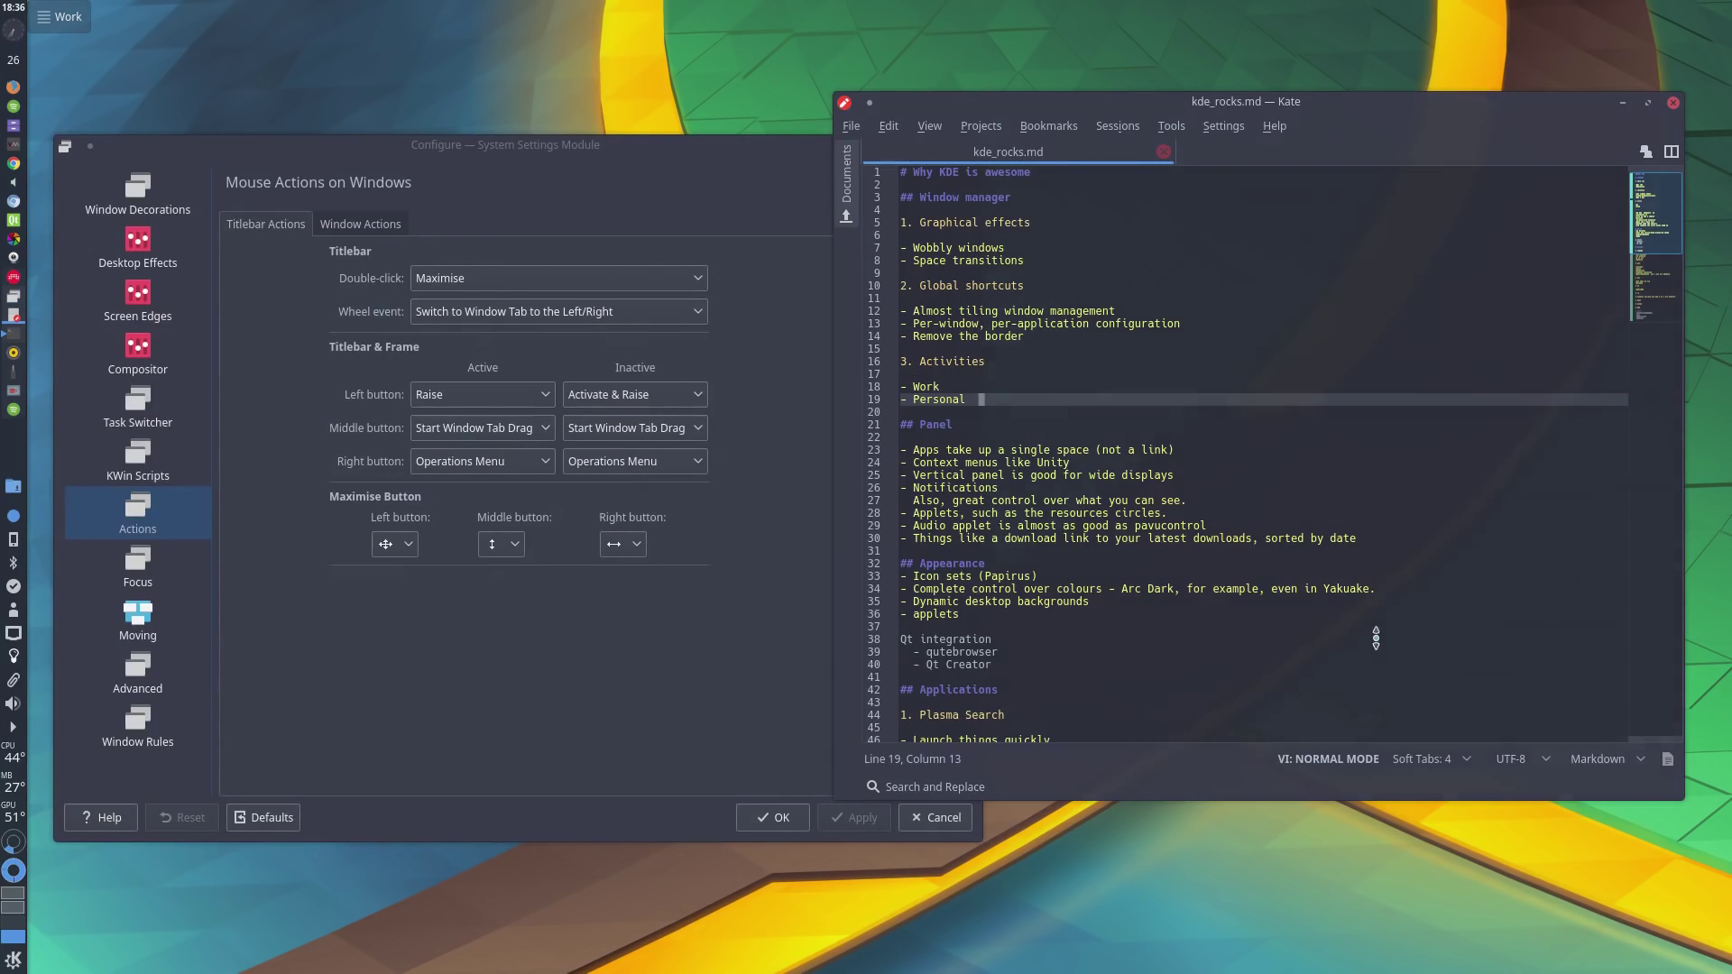
drag(1377, 640, 1289, 613)
drag(1589, 612, 1400, 585)
drag(1179, 506, 1350, 545)
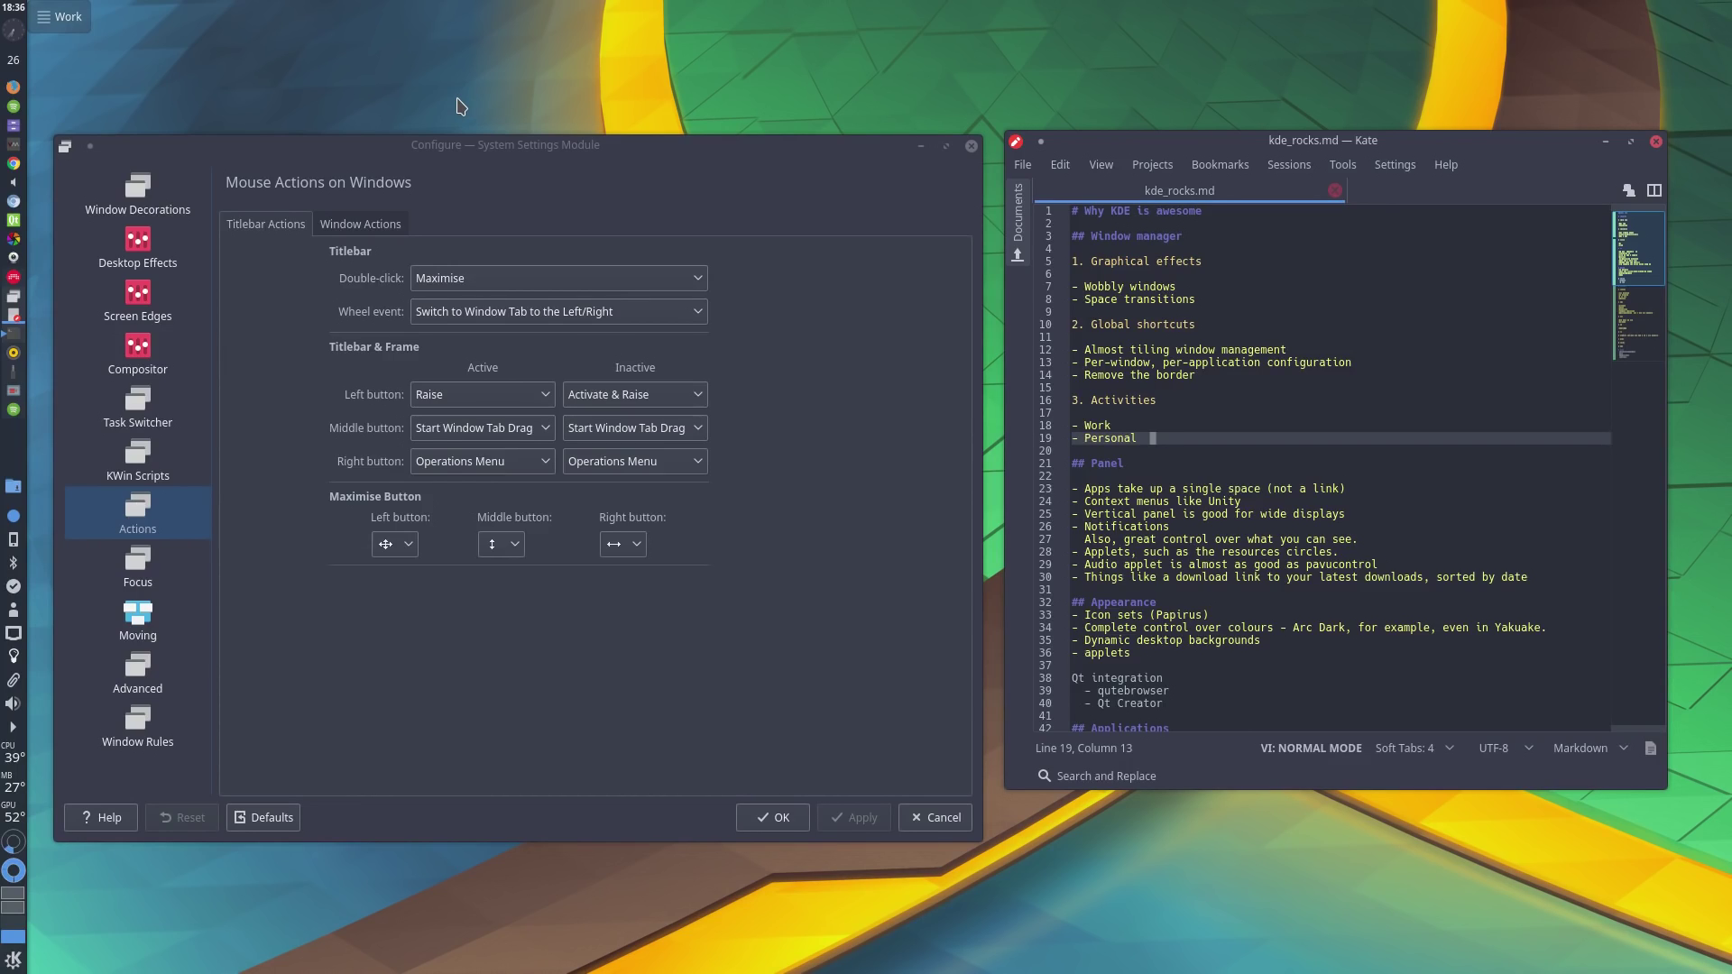
Step: Cycle through virtual desktops 1 to 4, revisit desktop 3 and return to desktop 4
key(ctrl+F1)
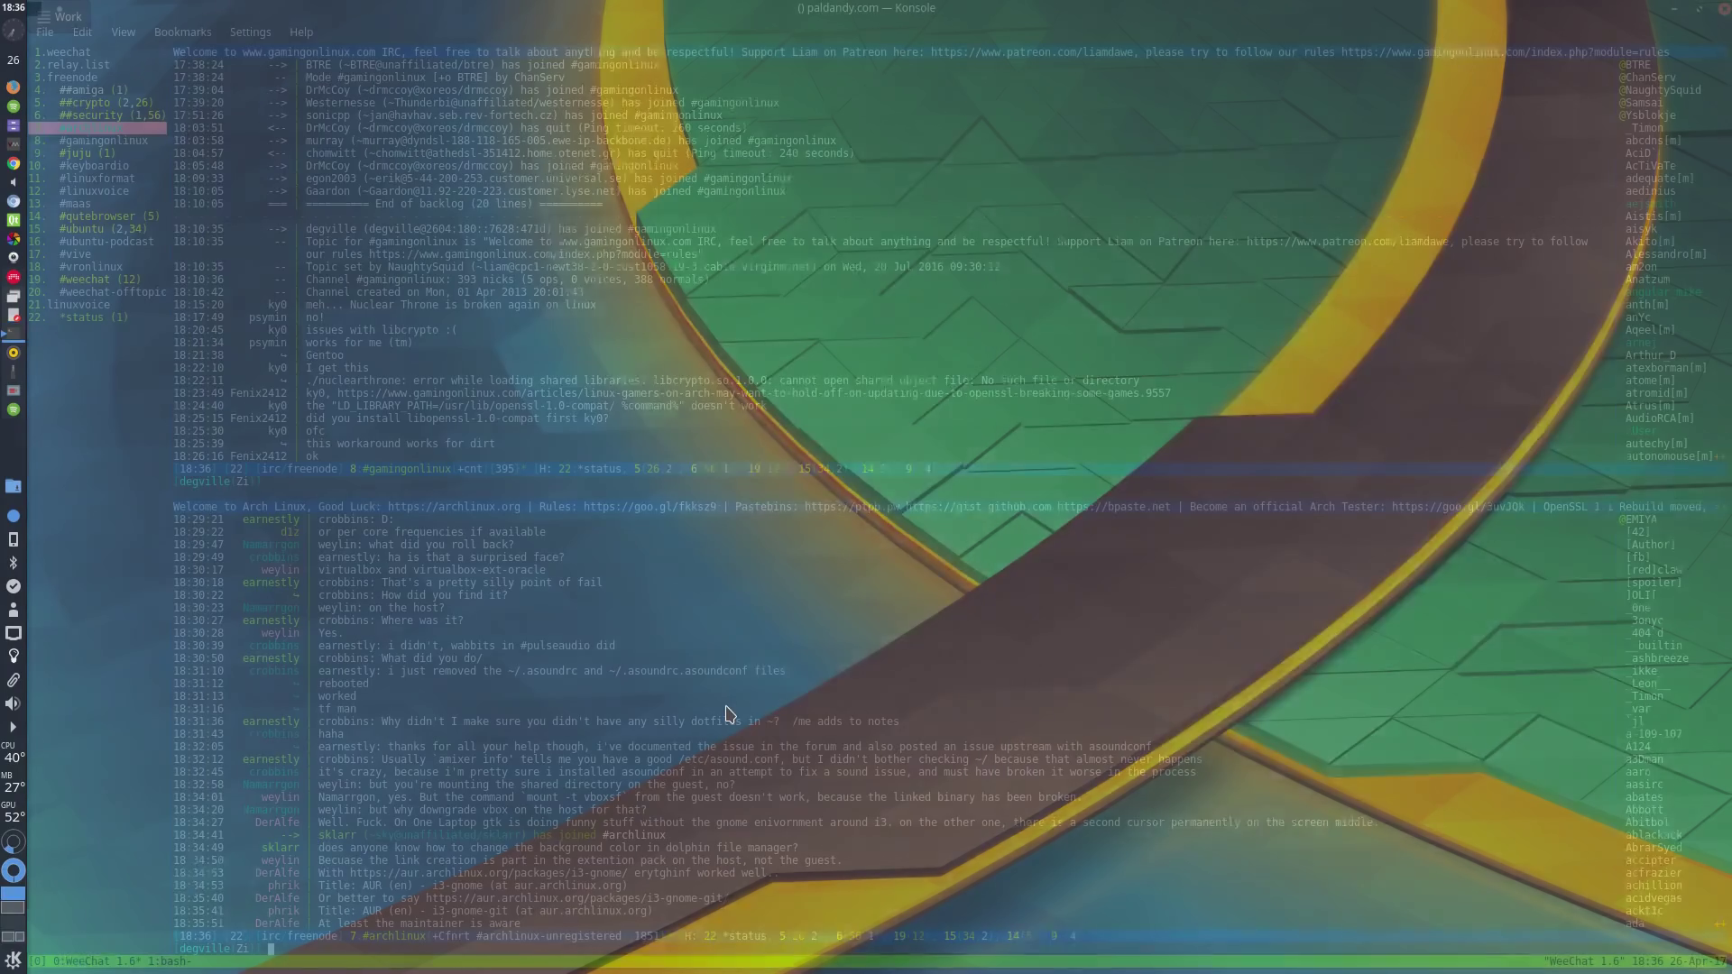
key(ctrl+F2)
key(ctrl+F3)
key(ctrl+F4)
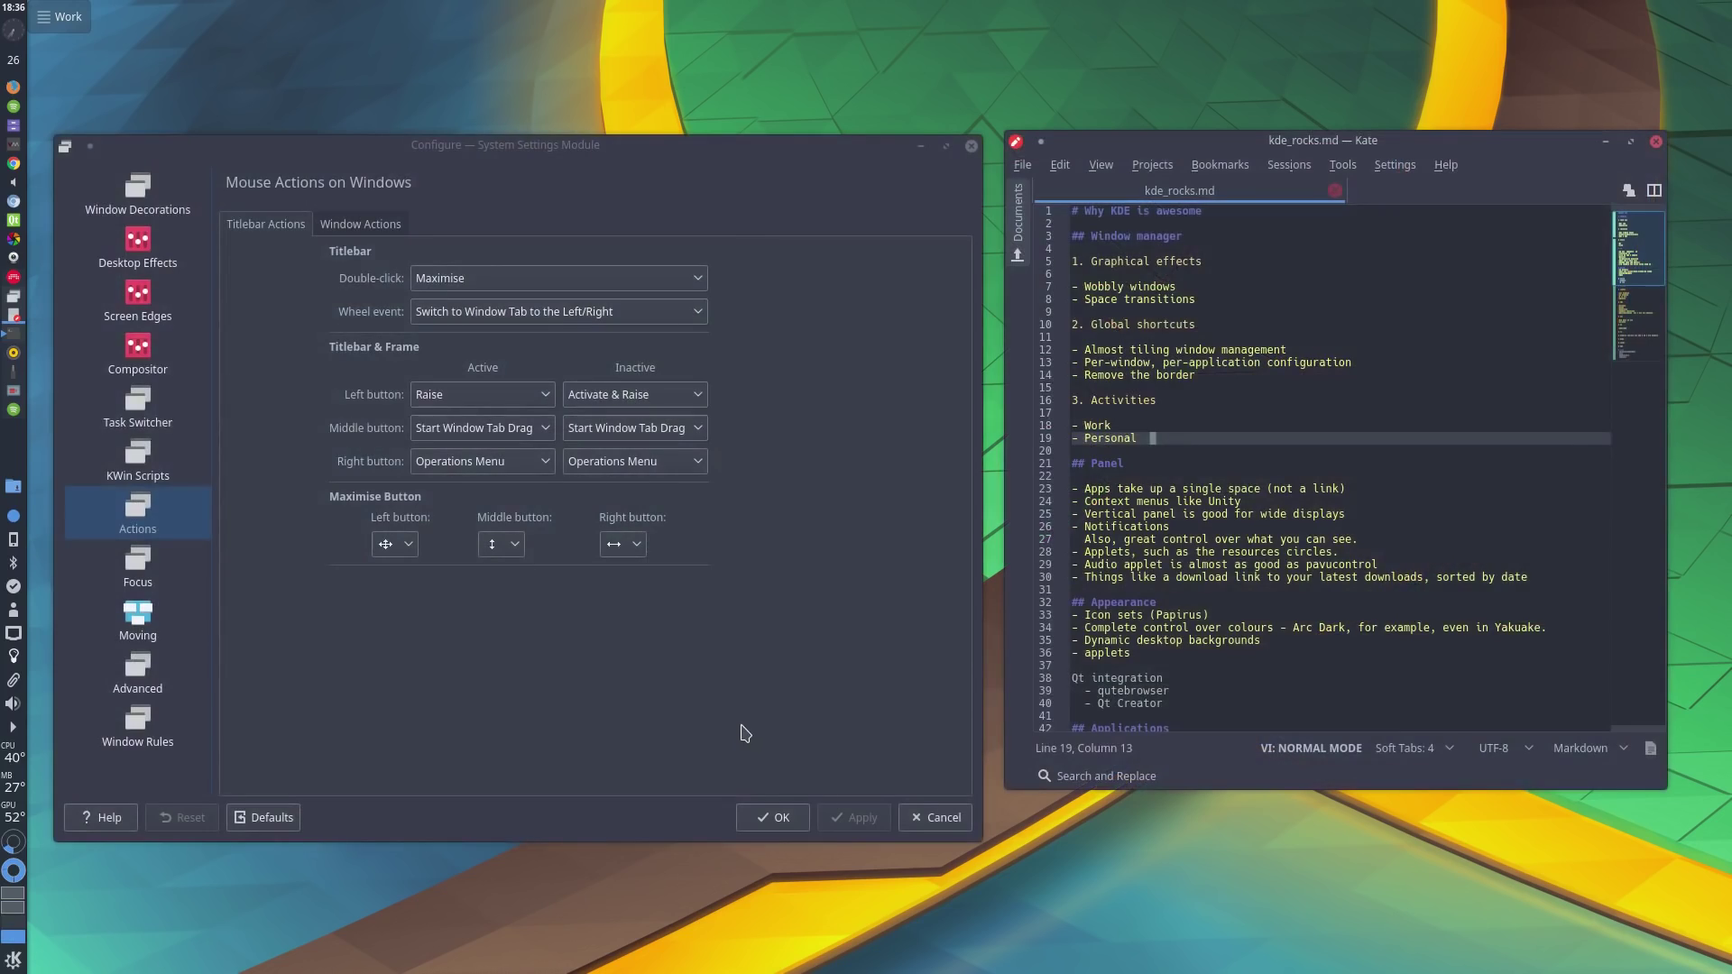
key(ctrl+F3)
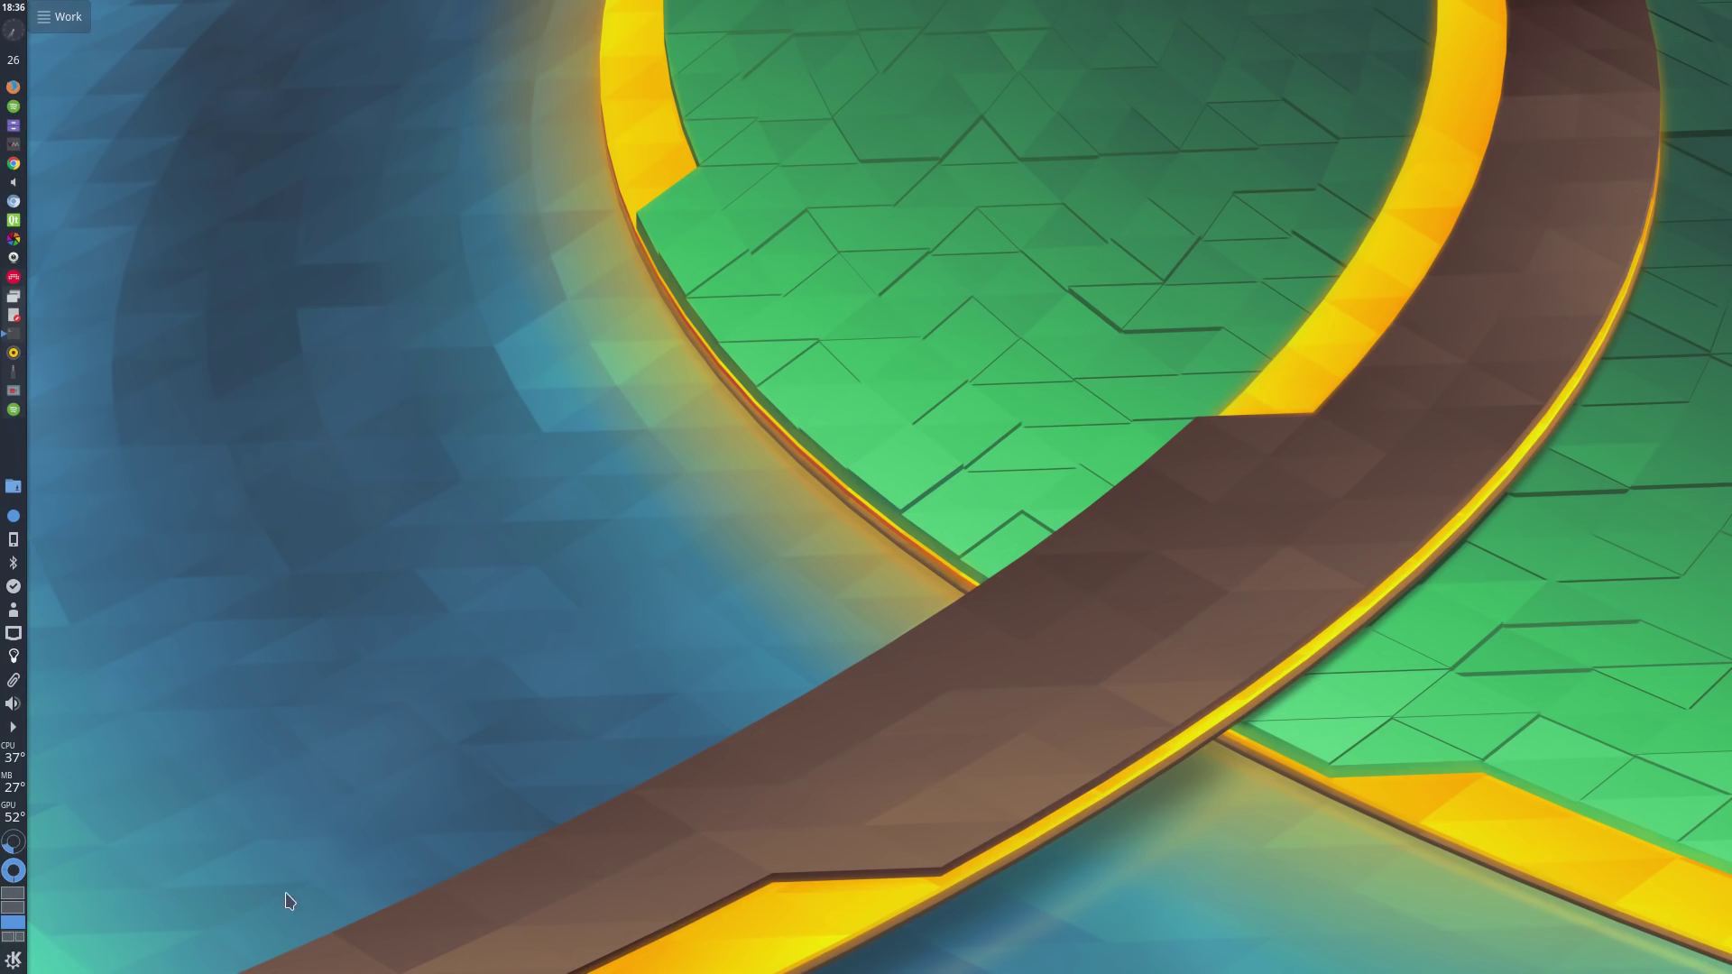
key(ctrl+F4)
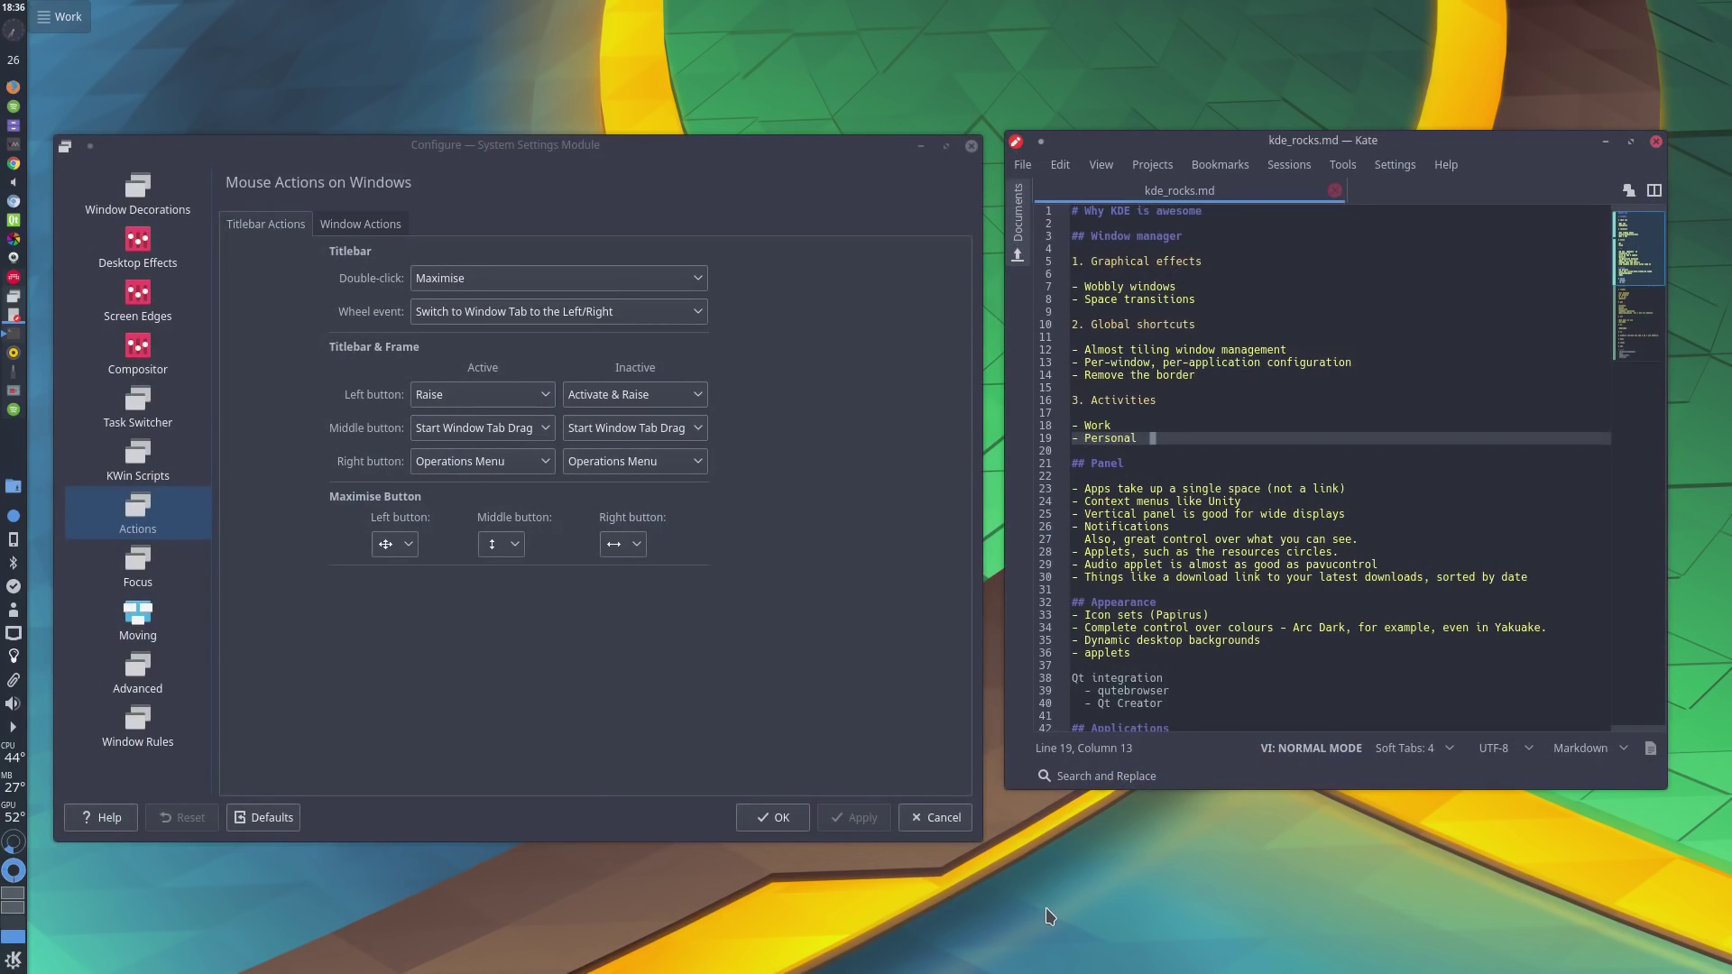
Step: In the Personal activity, move the settings window toward the screen centre and return to the Work activity
key(super+Tab)
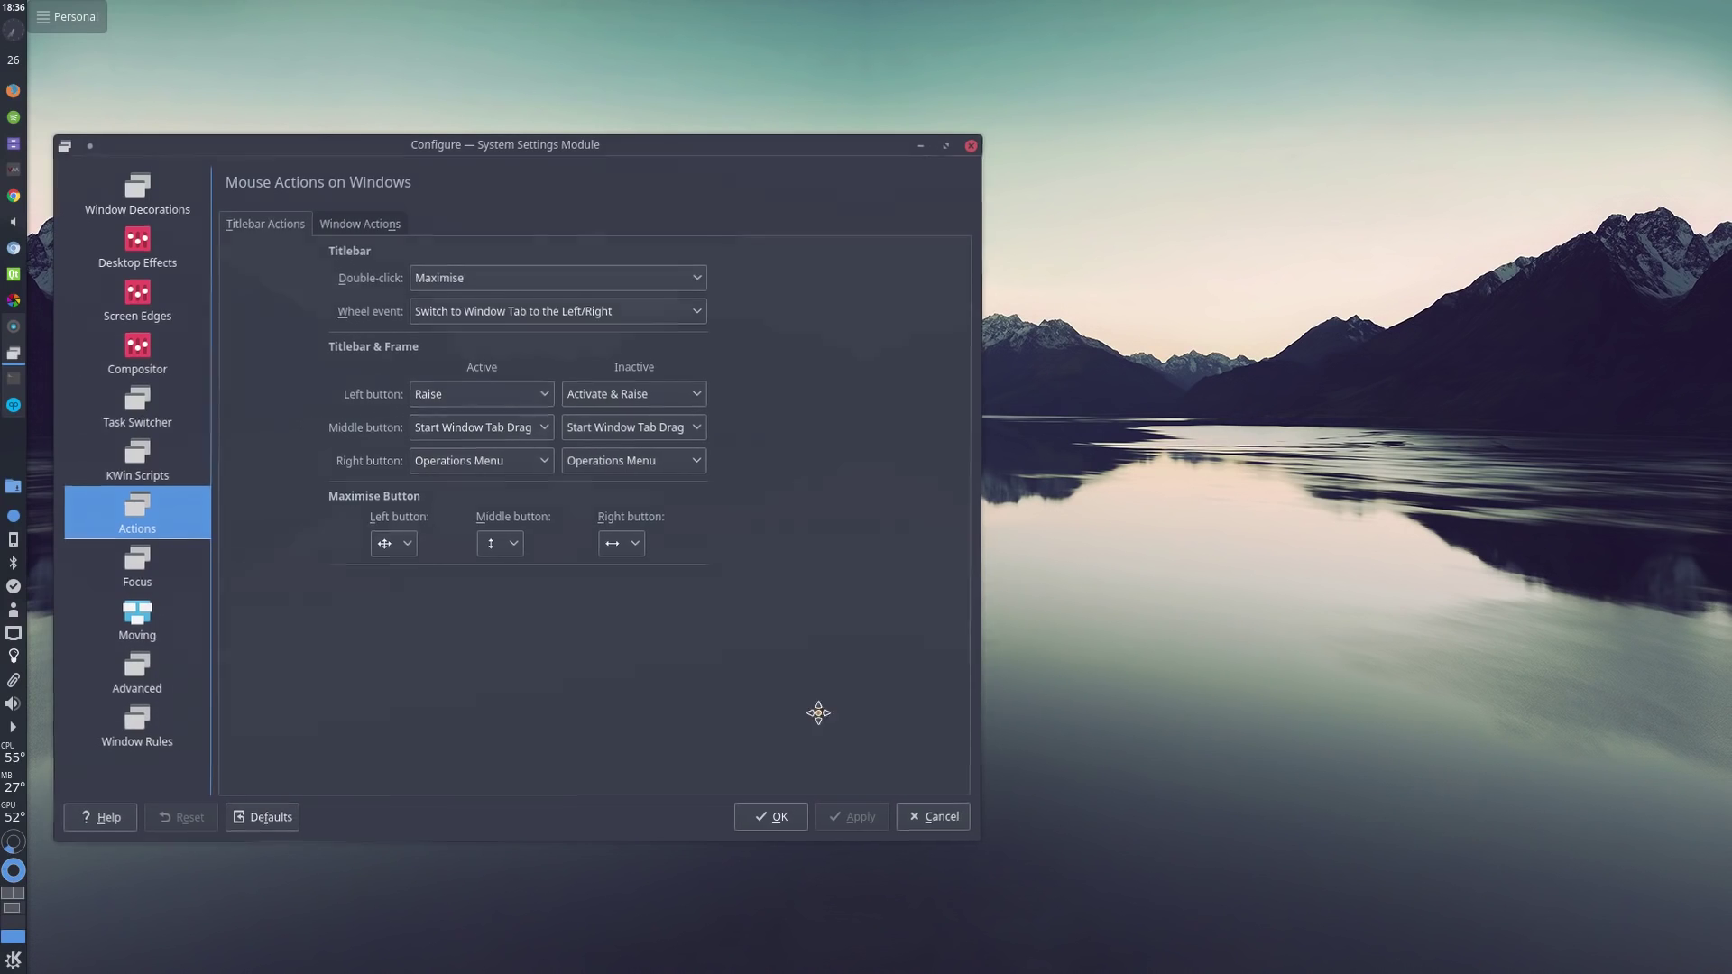
drag(815, 712, 1078, 724)
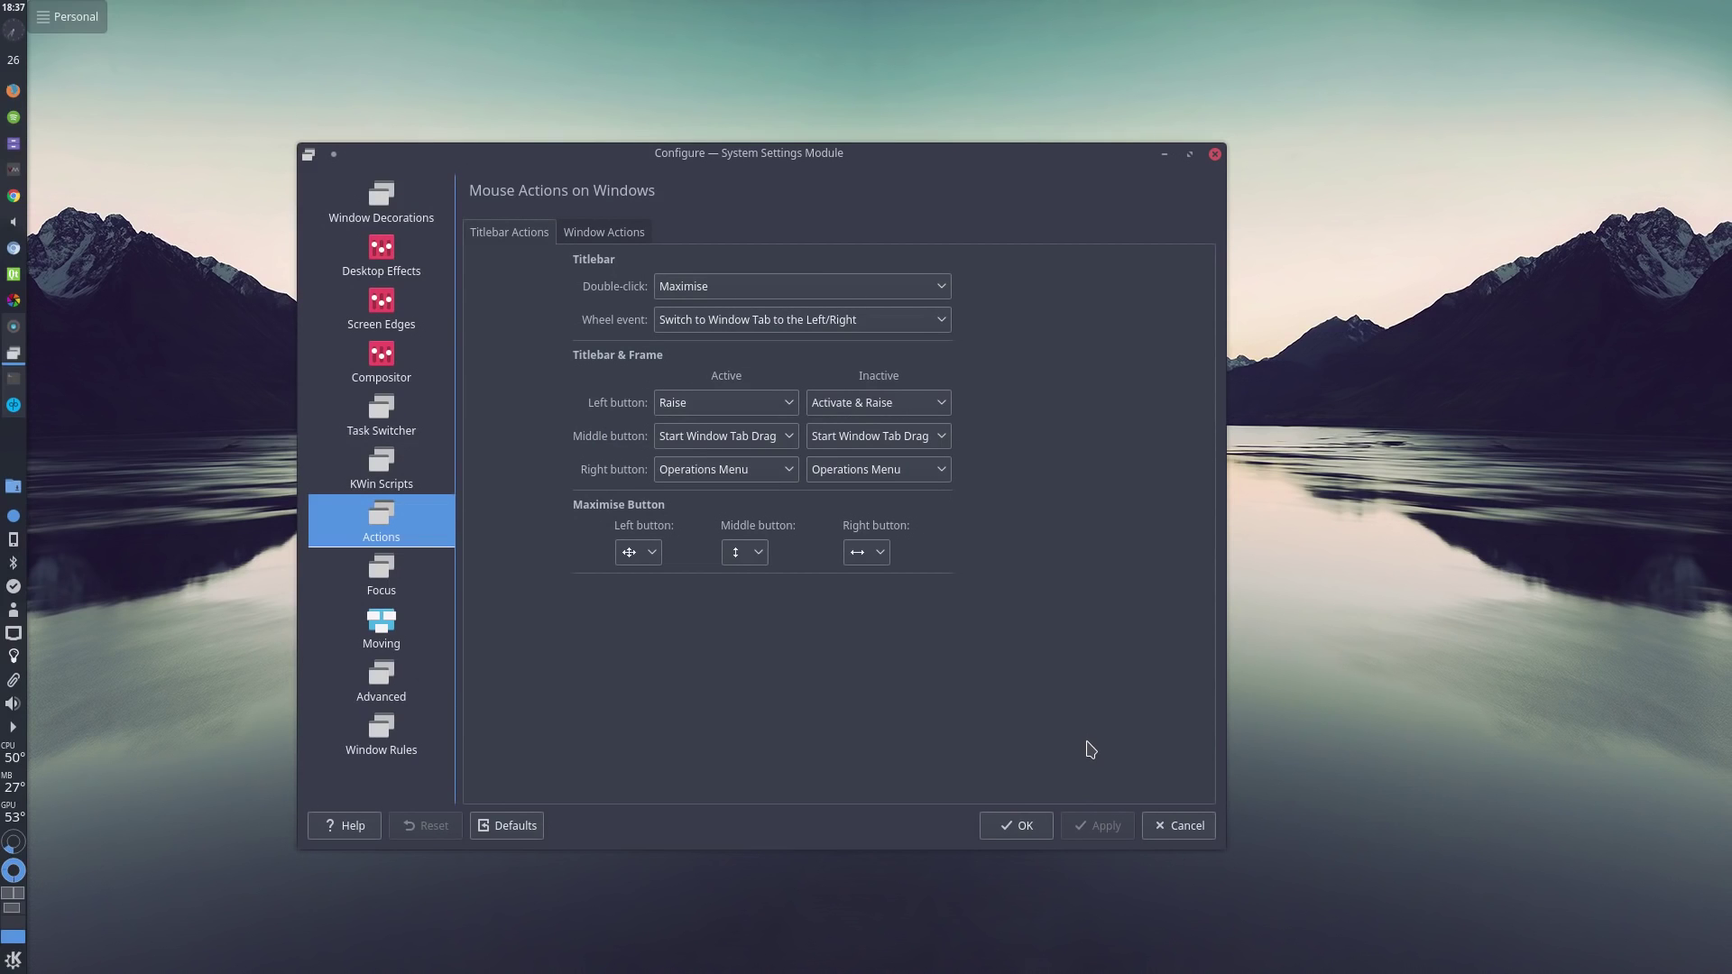
key(super+Tab)
Step: Visit virtual desktop 1, return to desktop 4 and move the settings window back beside Kate
key(ctrl+F1)
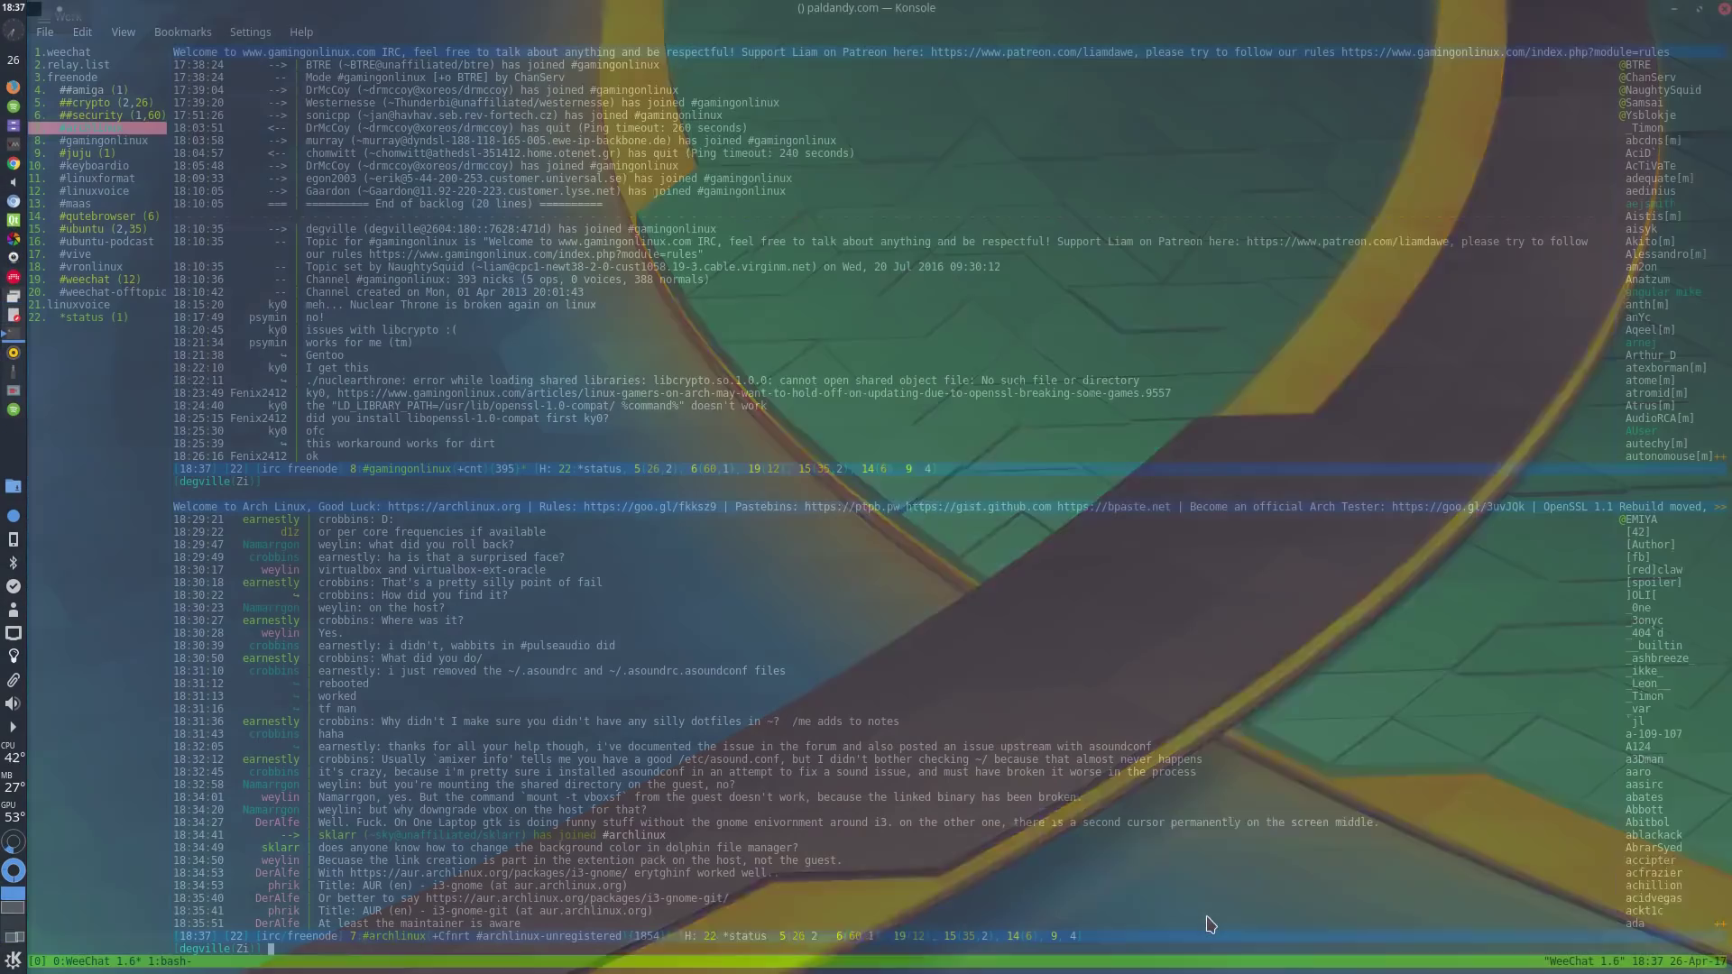
key(ctrl+F4)
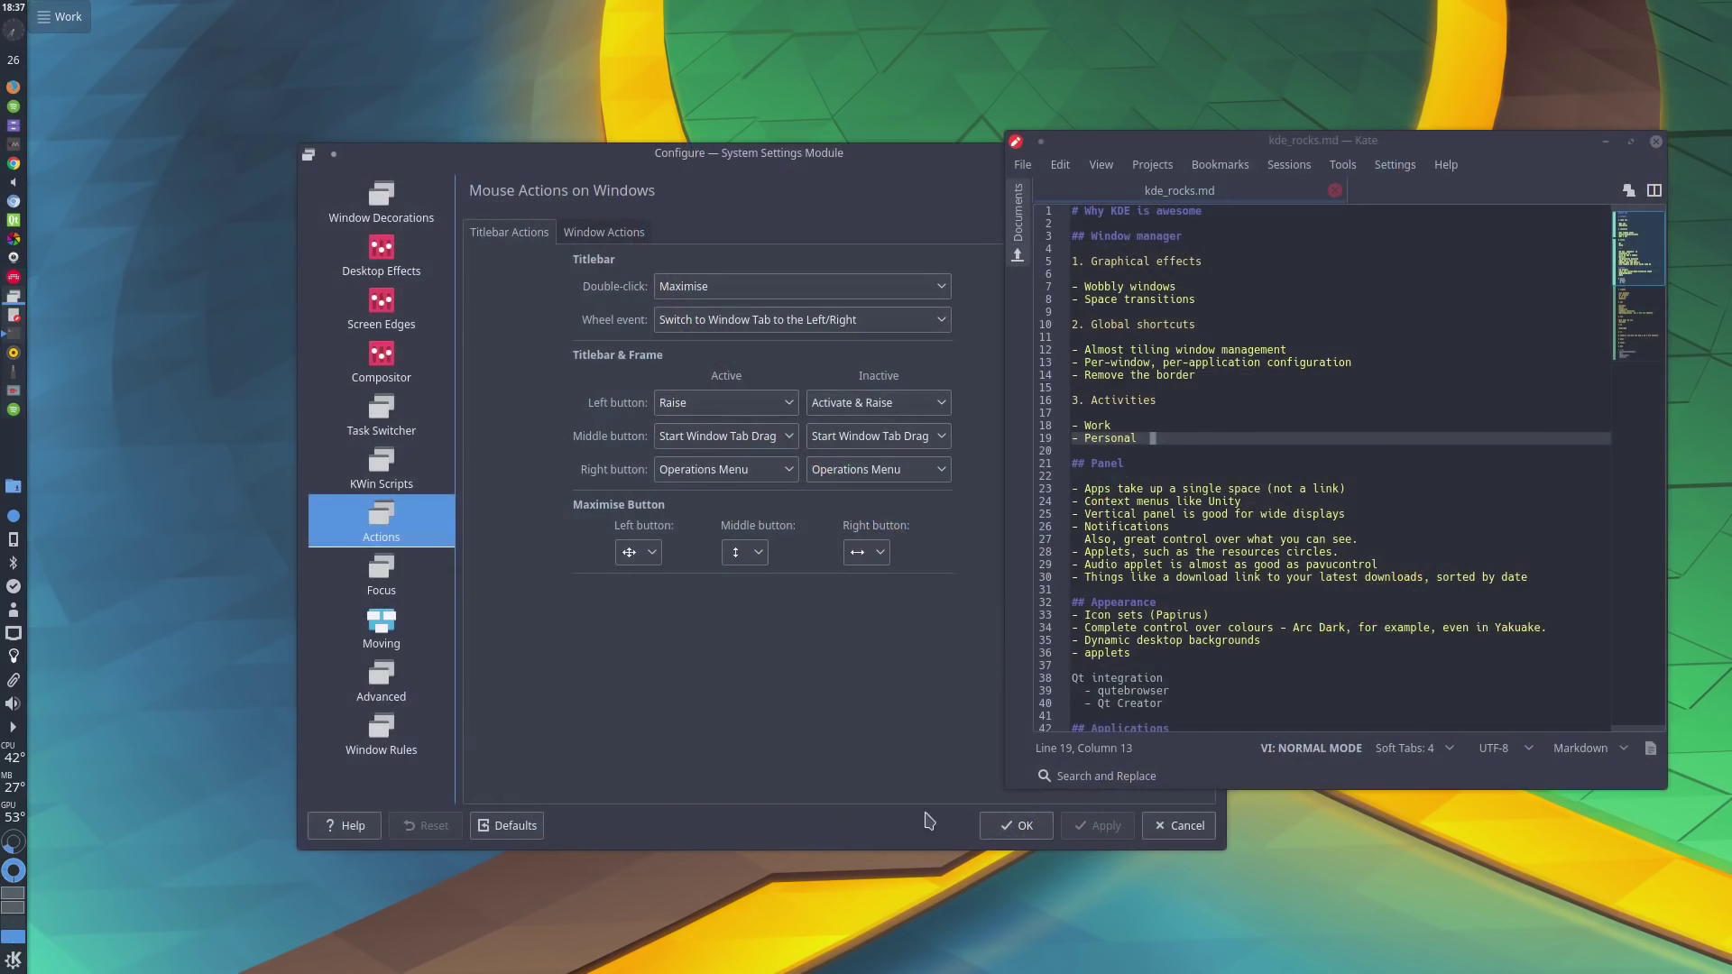
drag(874, 704, 653, 691)
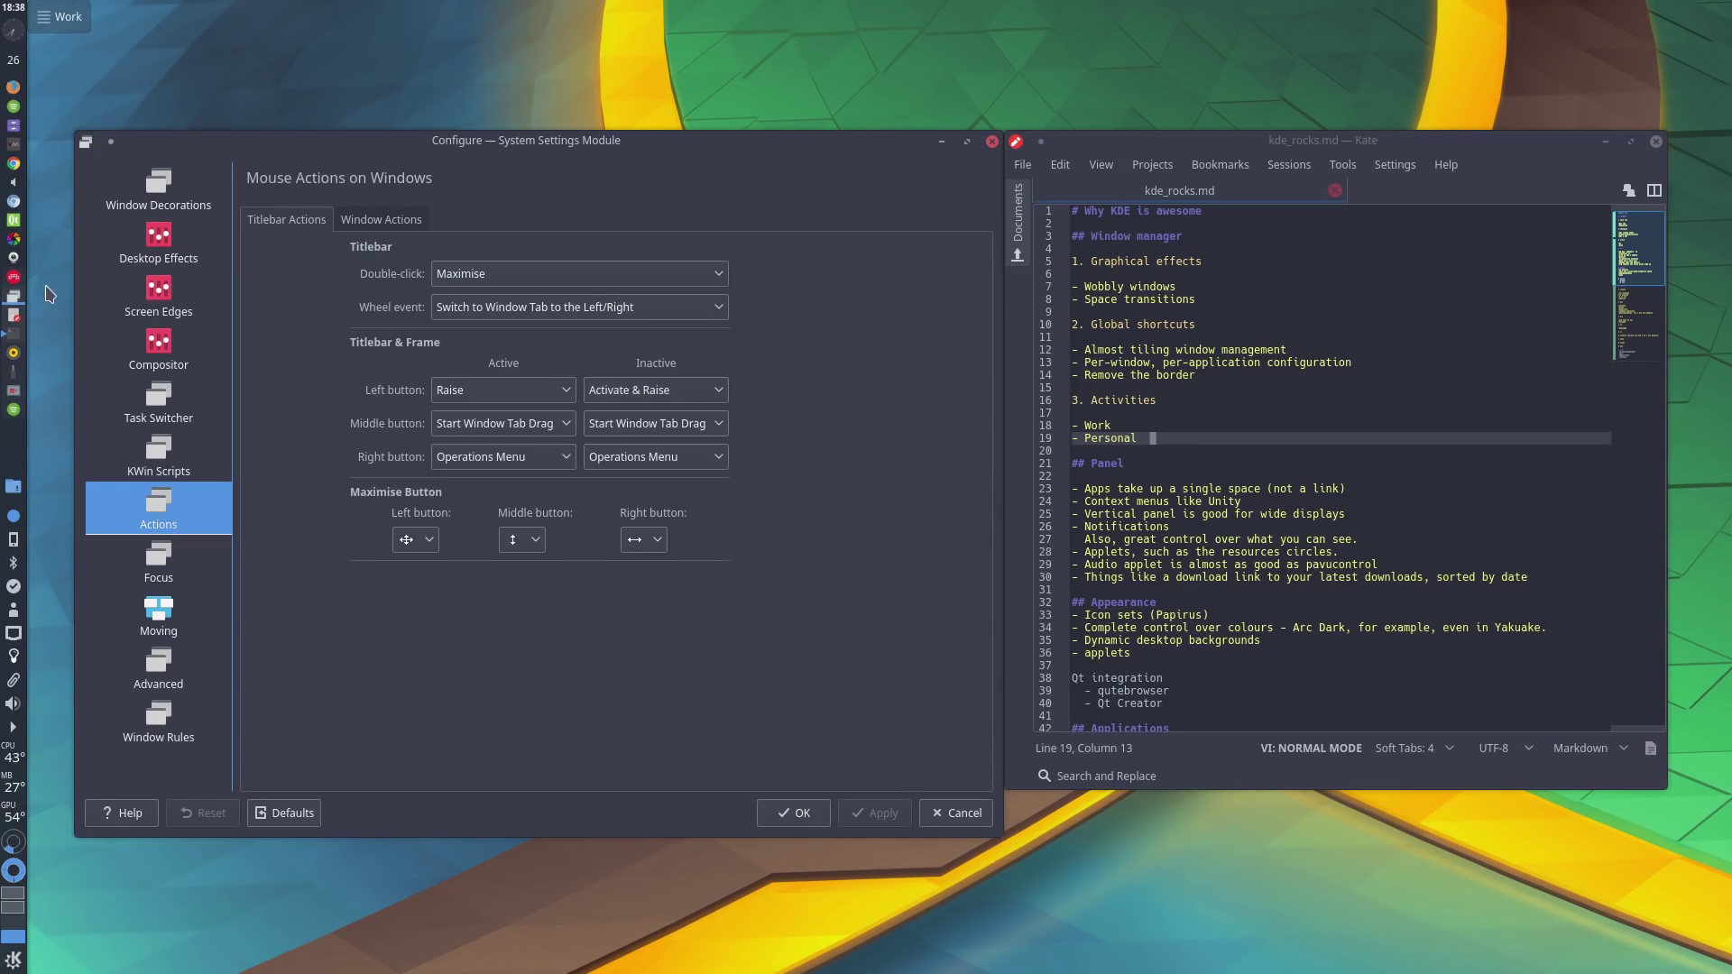
Step: Launch Firefox, shrink its window and place it partly over the settings window
click(17, 87)
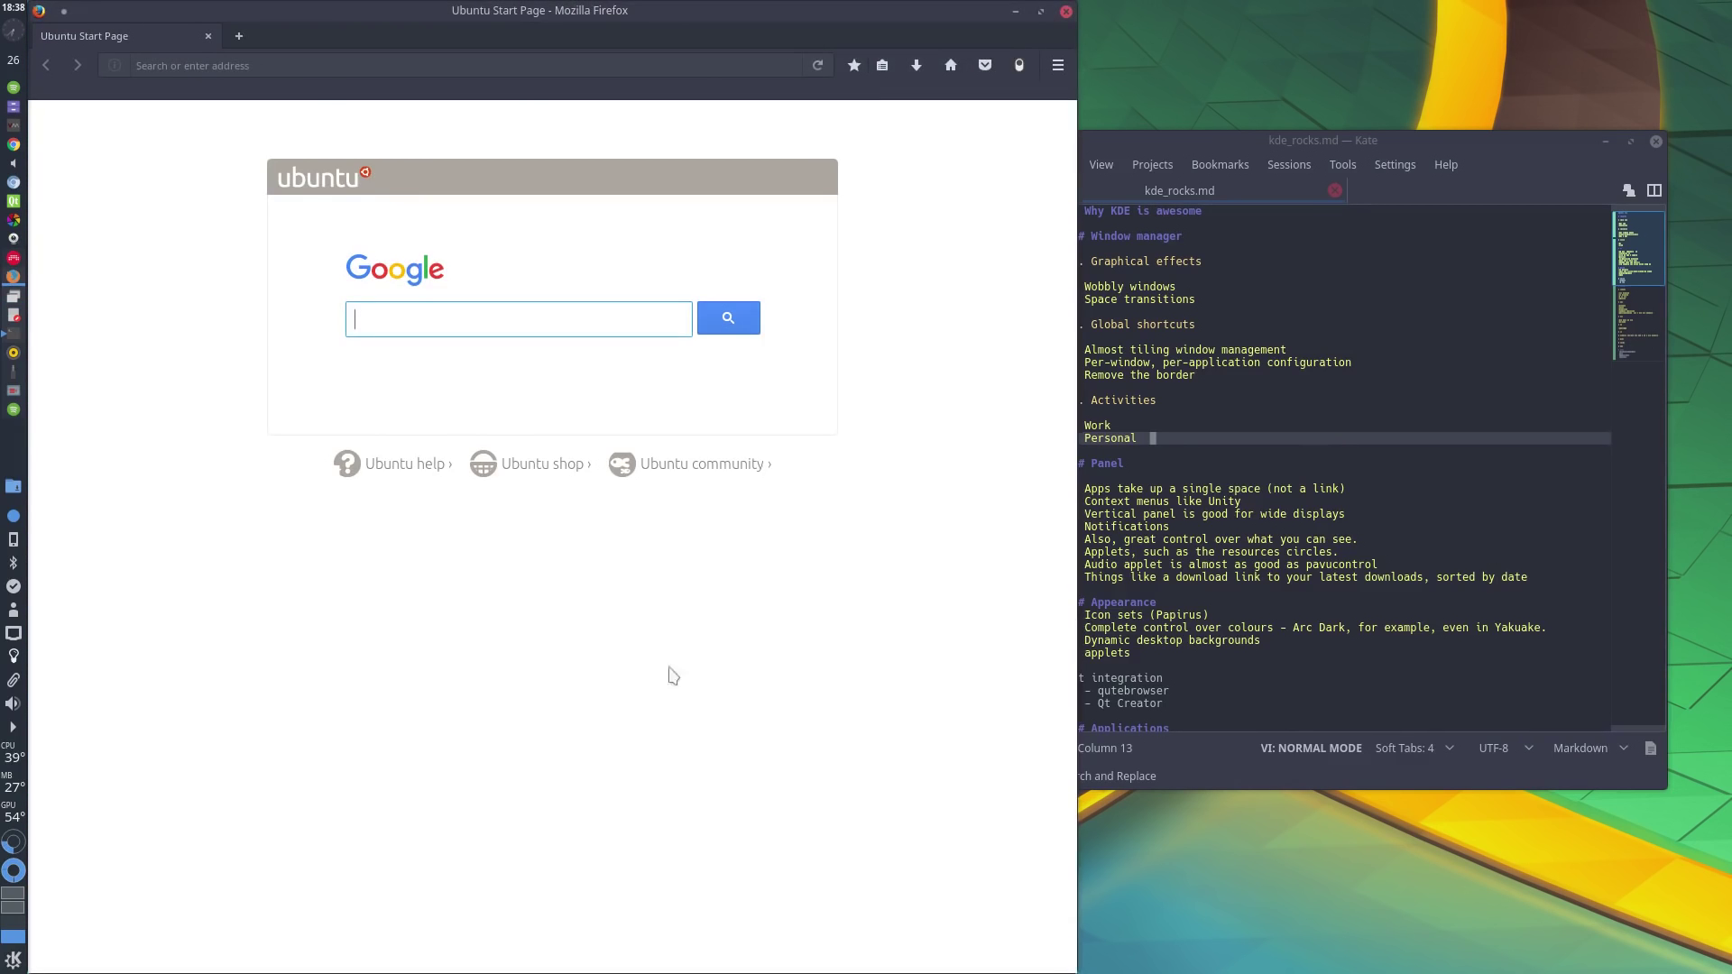
drag(766, 769, 512, 550)
drag(386, 586, 637, 645)
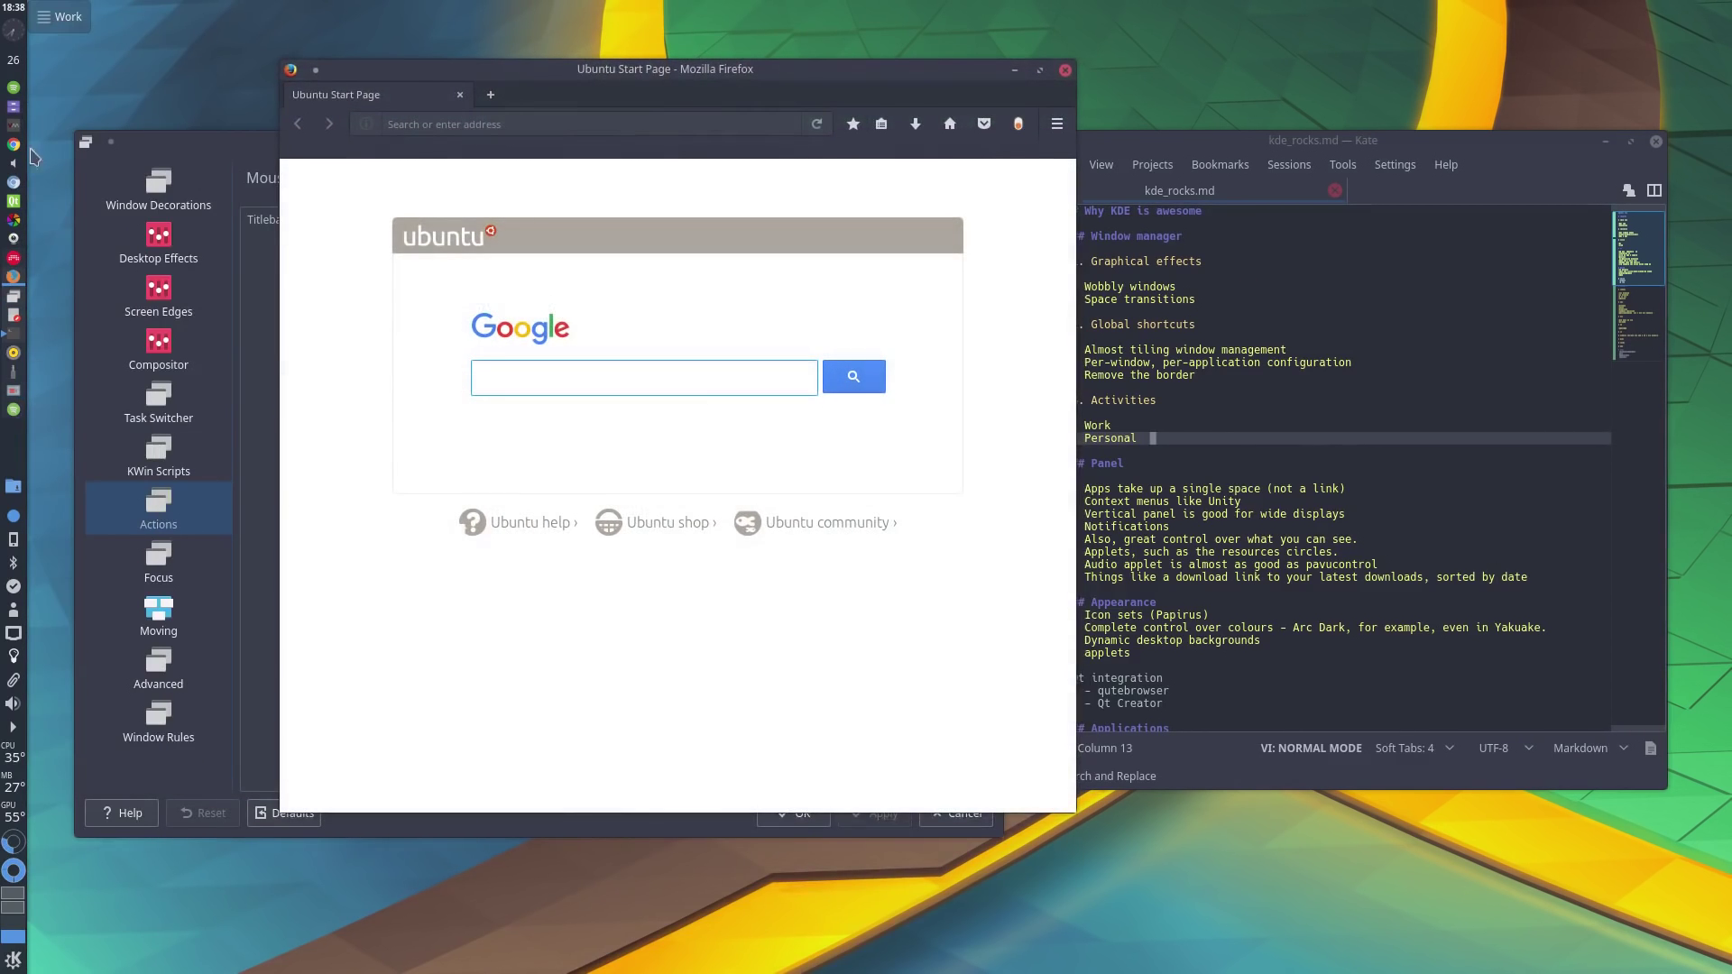
Step: Show the task options for the running Firefox window, dismiss them and close Firefox
right_click(14, 277)
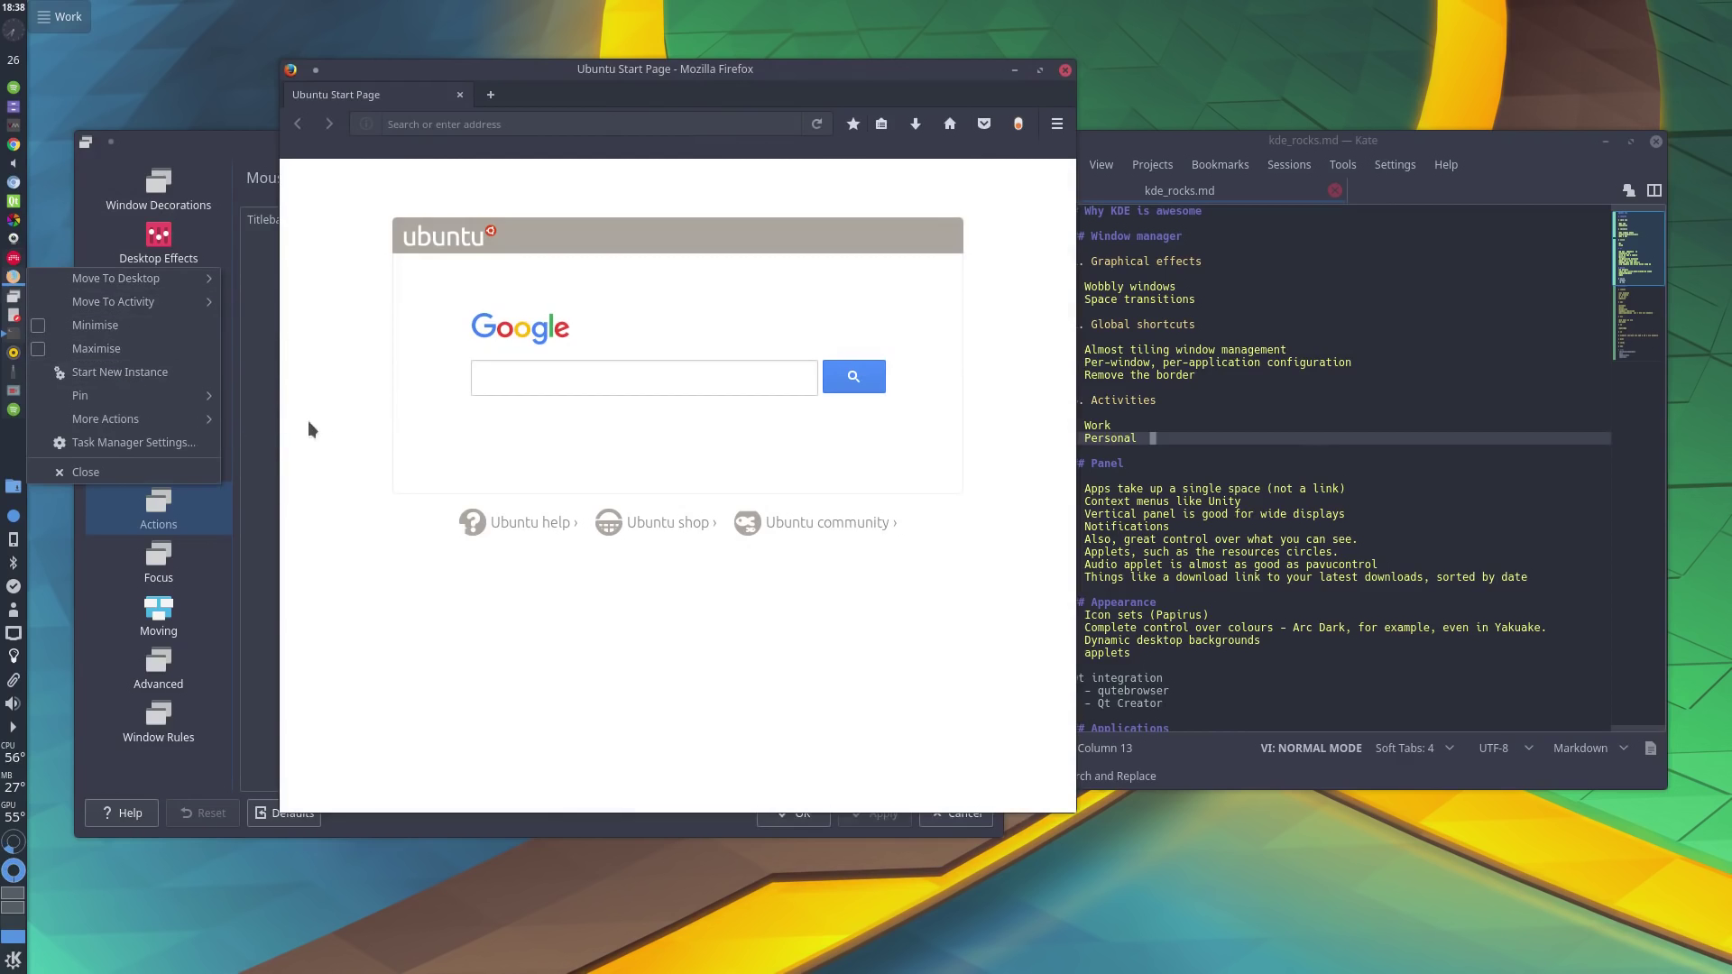
click(415, 375)
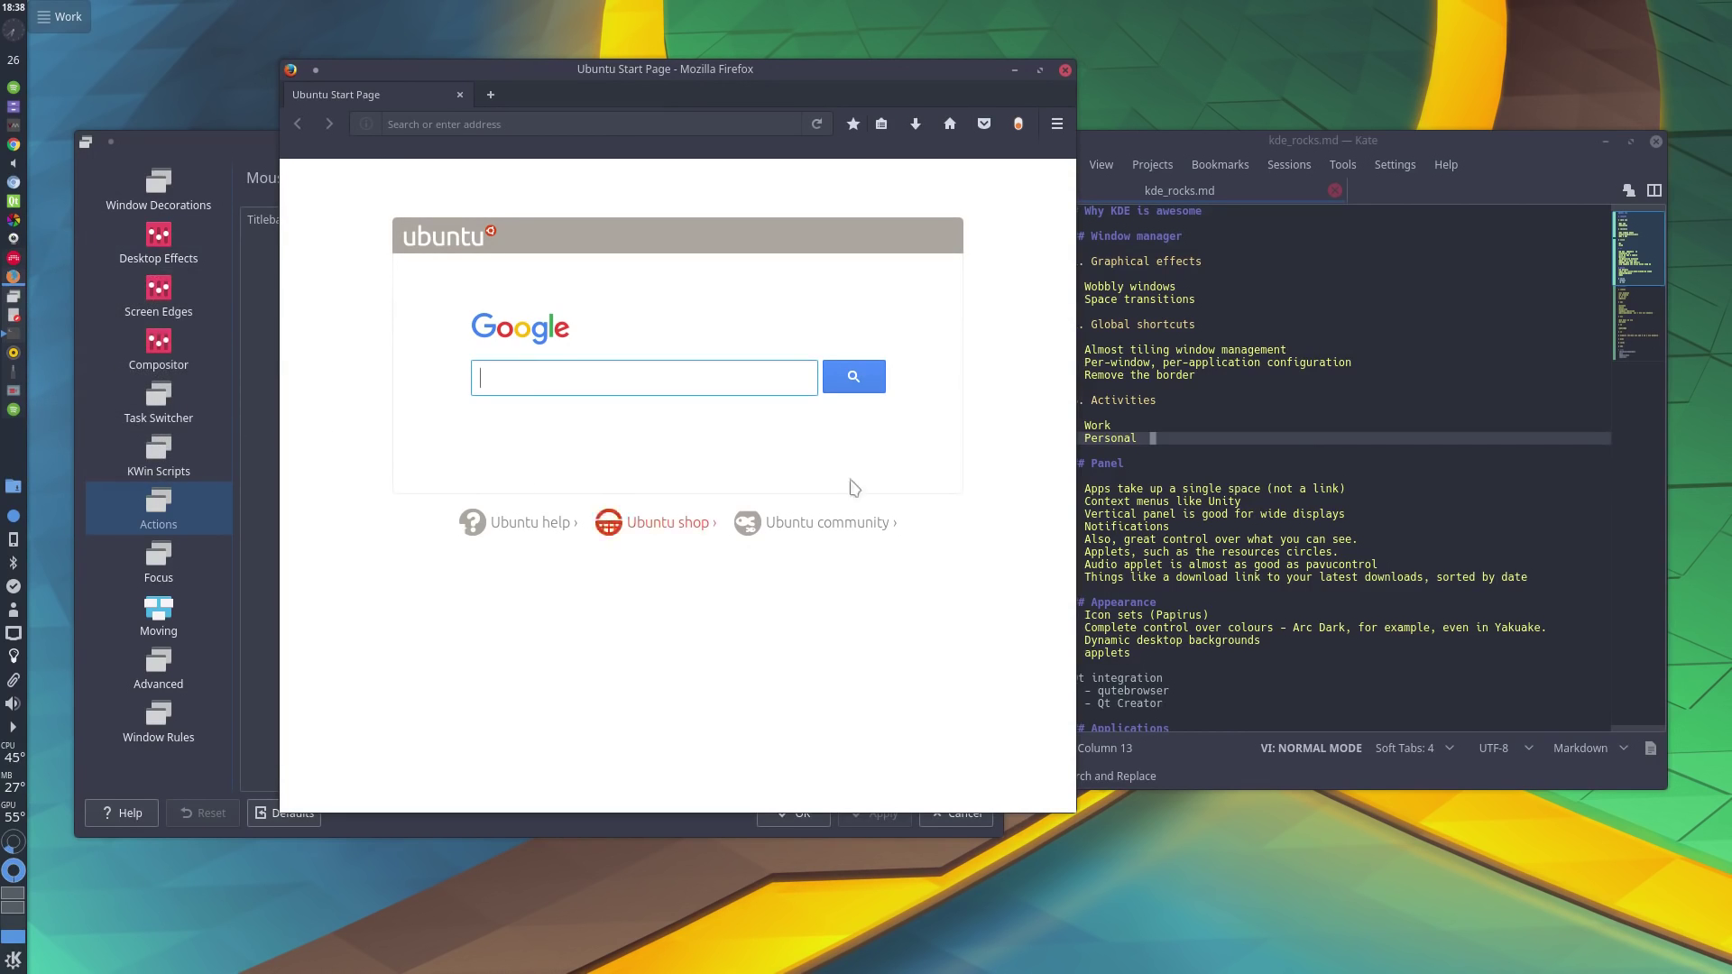
click(1065, 69)
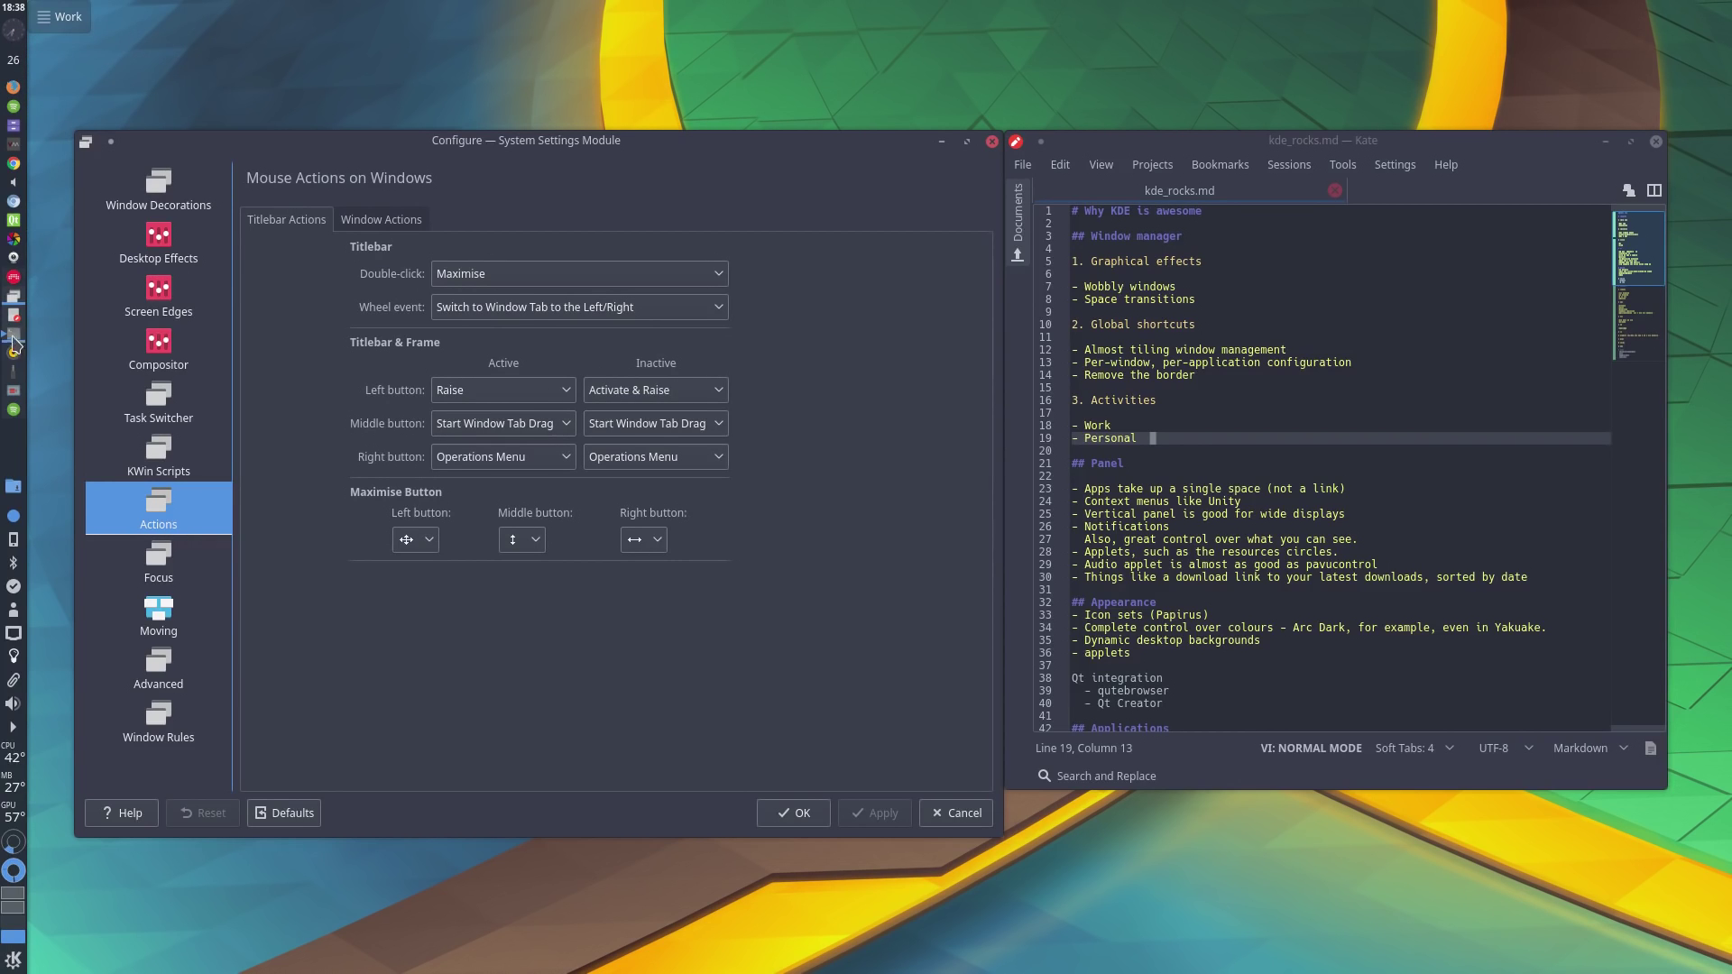
Step: Preview the open Konsole windows from the panel and browse the contents of the Downloads folder
click(16, 352)
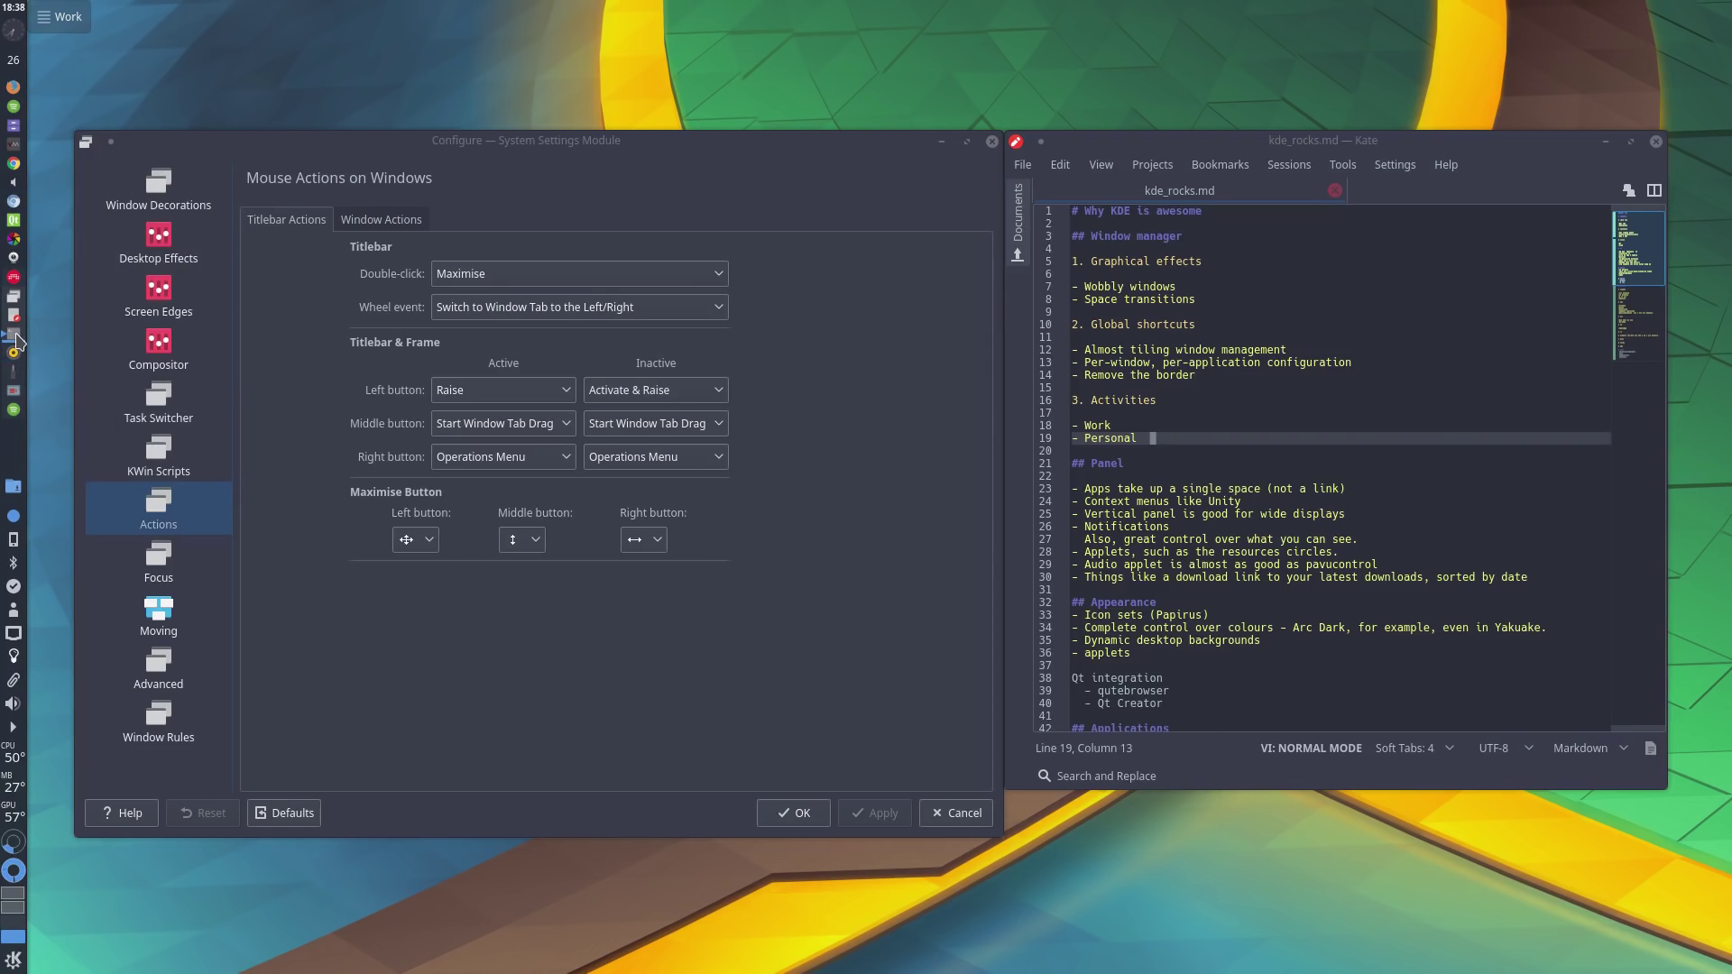
mouse_move(18, 341)
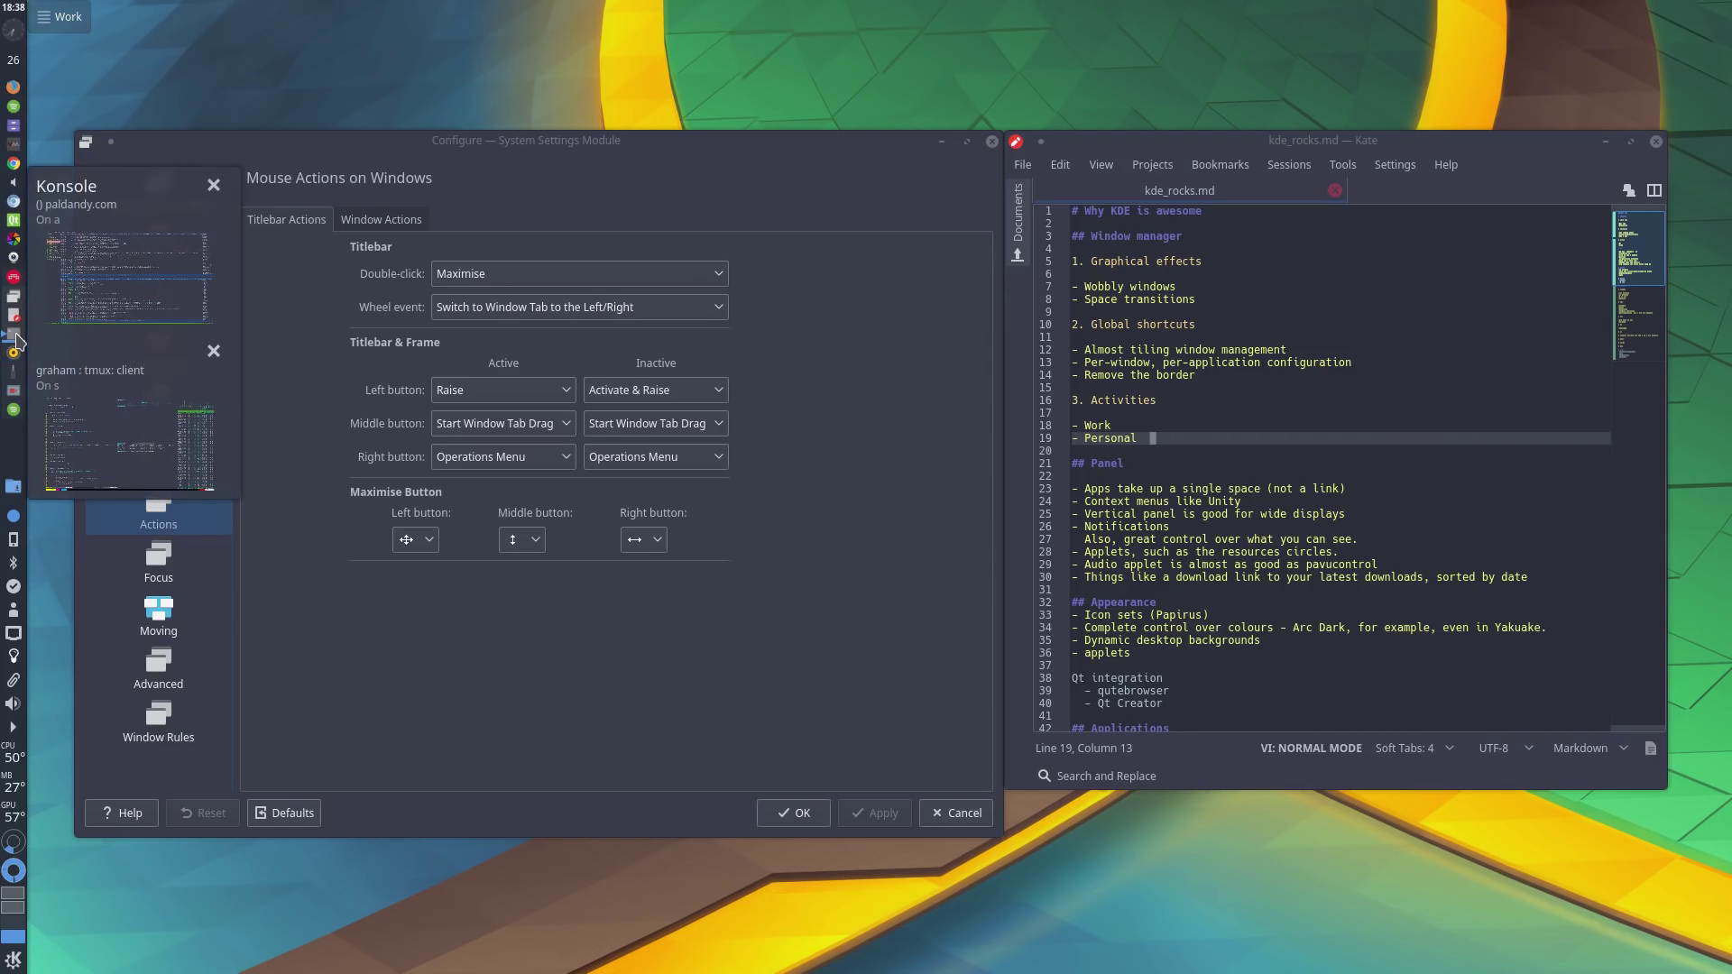
click(14, 487)
scroll(121, 486, down, 3)
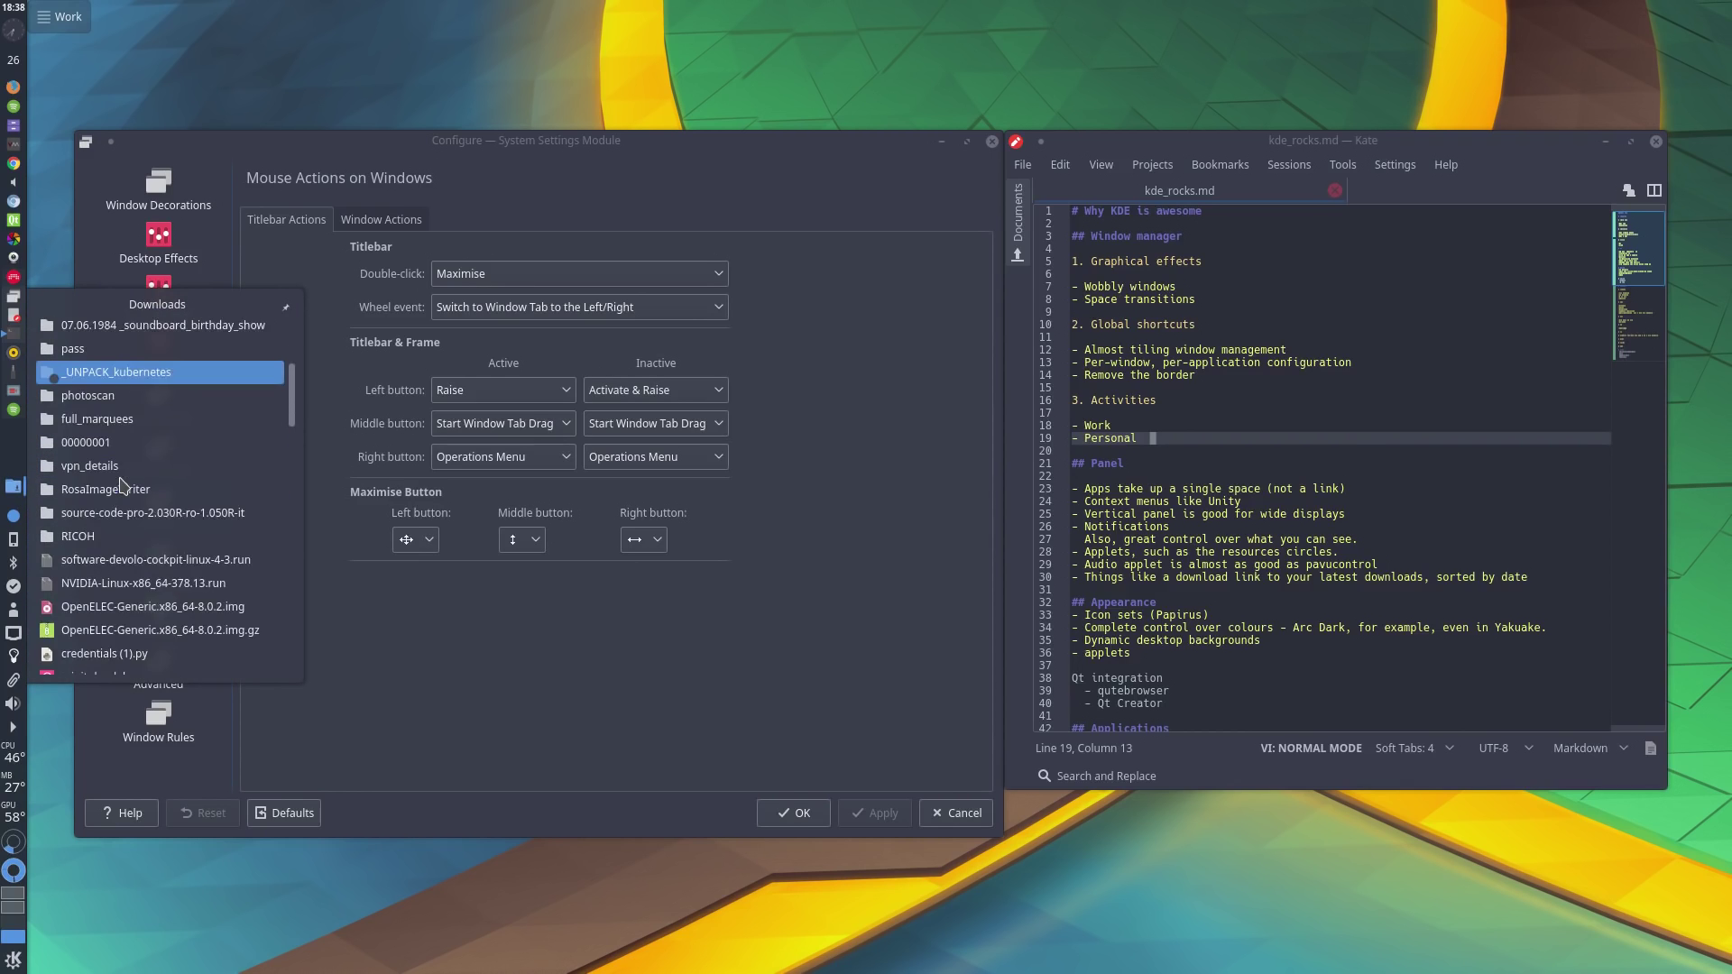
scroll(122, 486, up, 3)
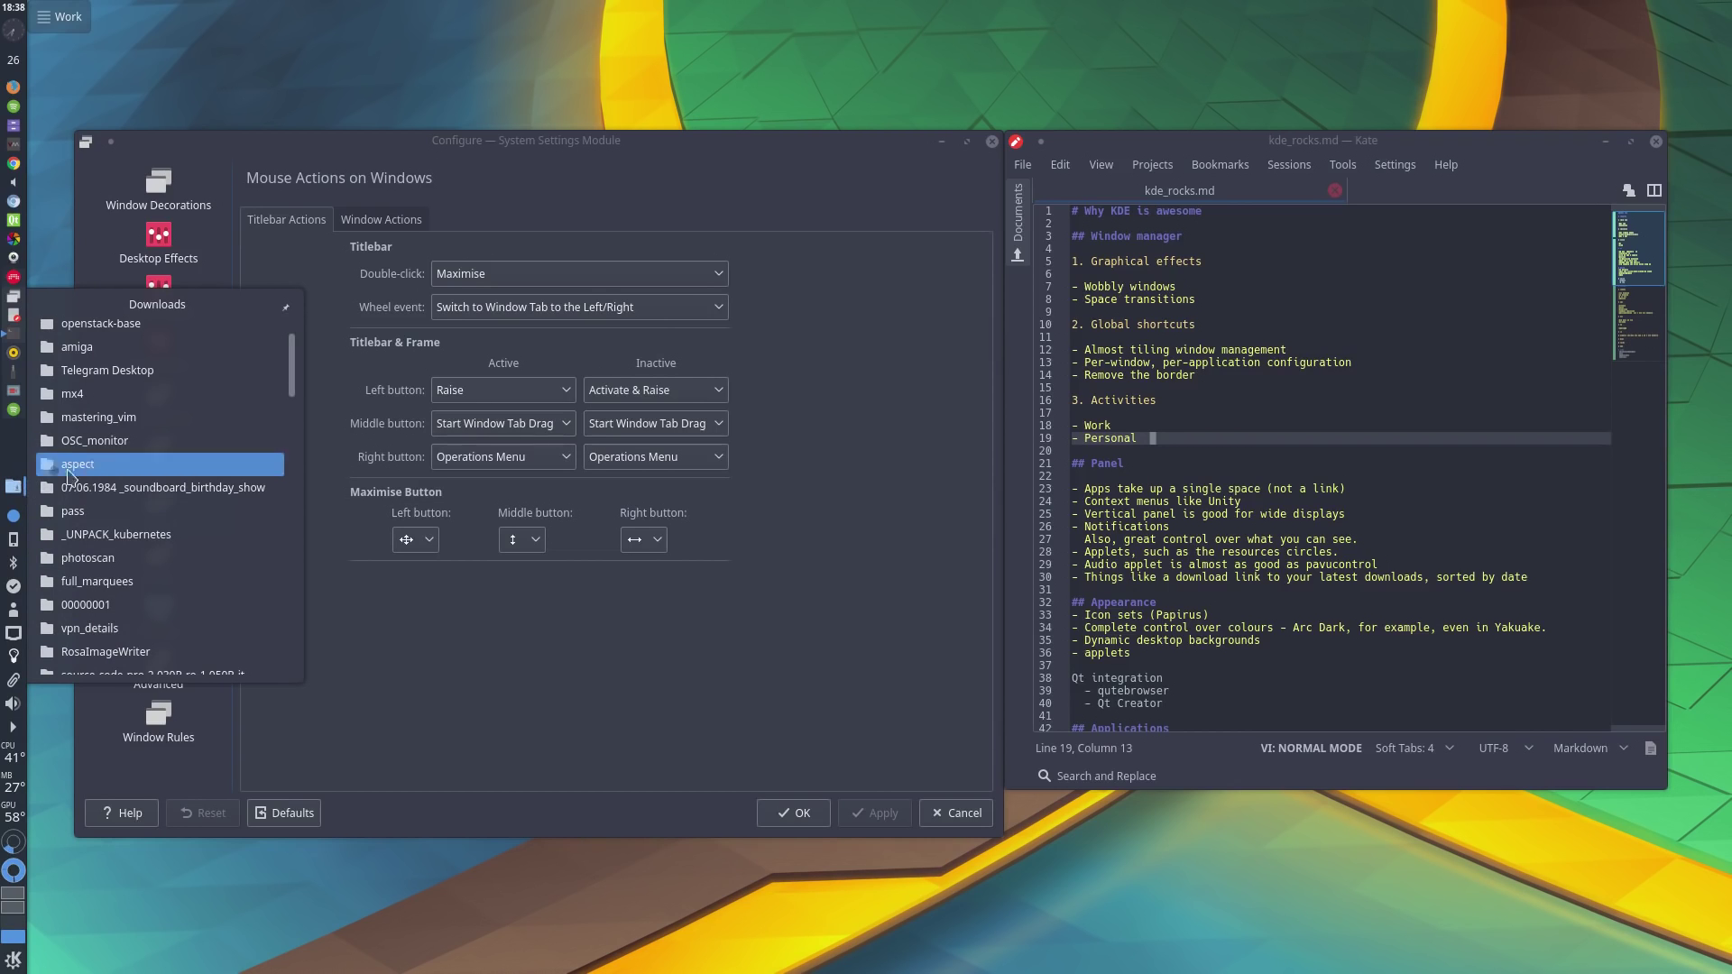
scroll(126, 487, down, 3)
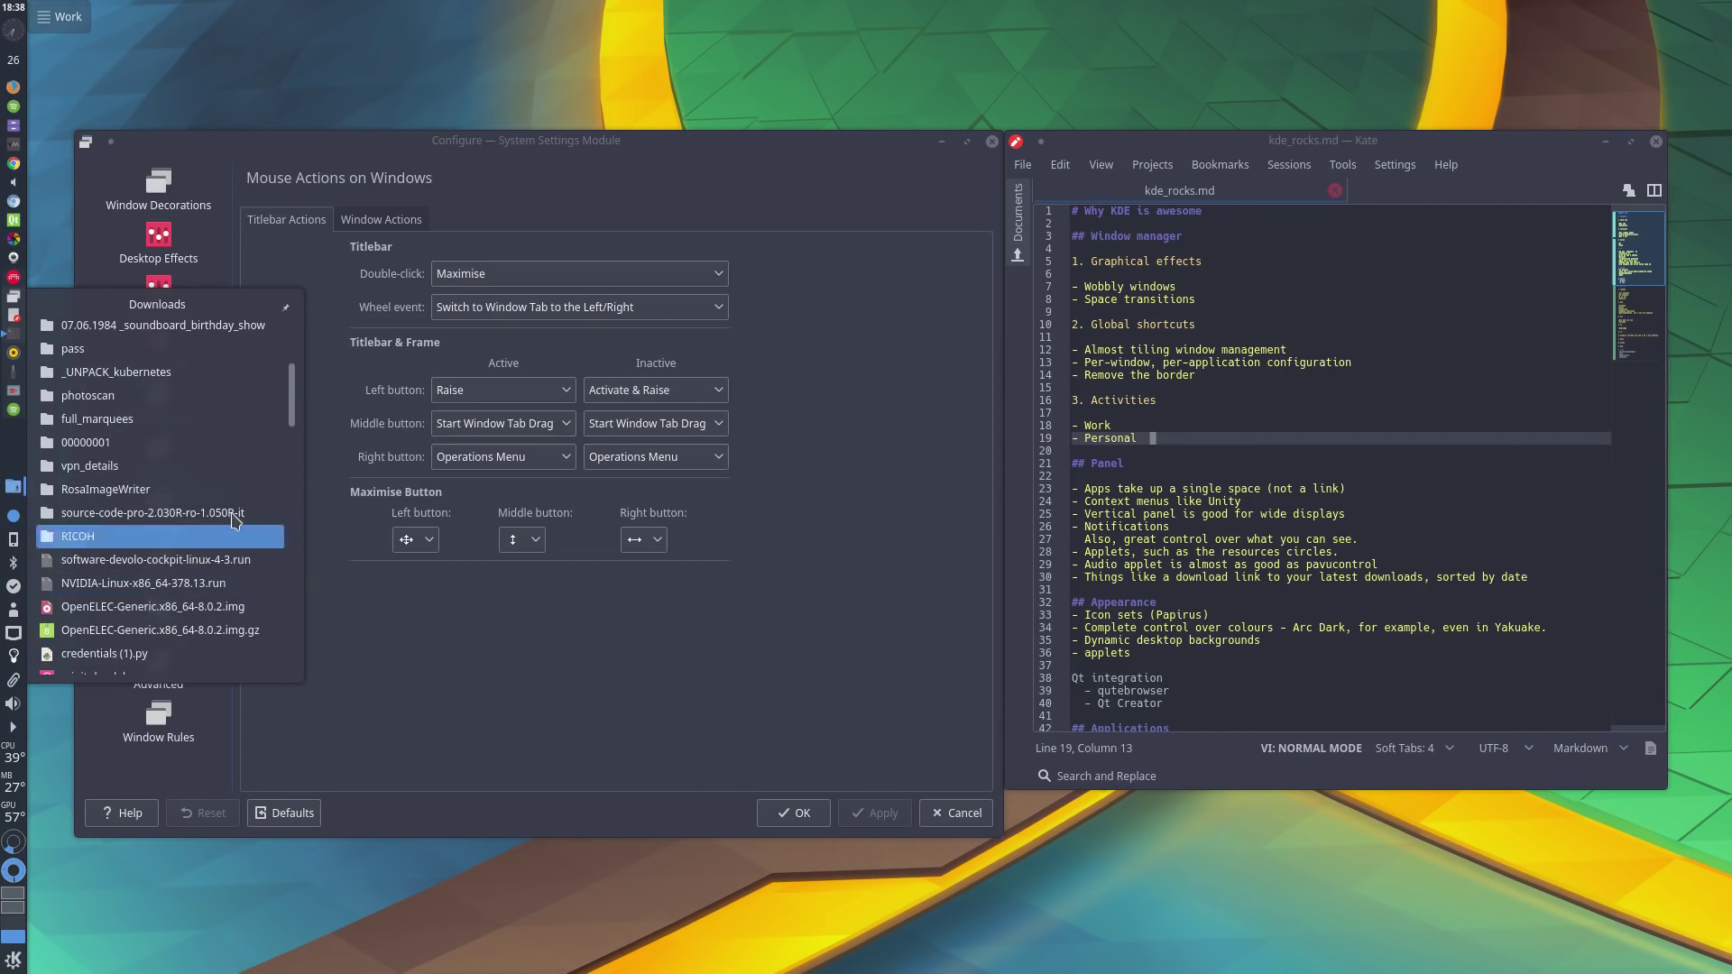
click(68, 792)
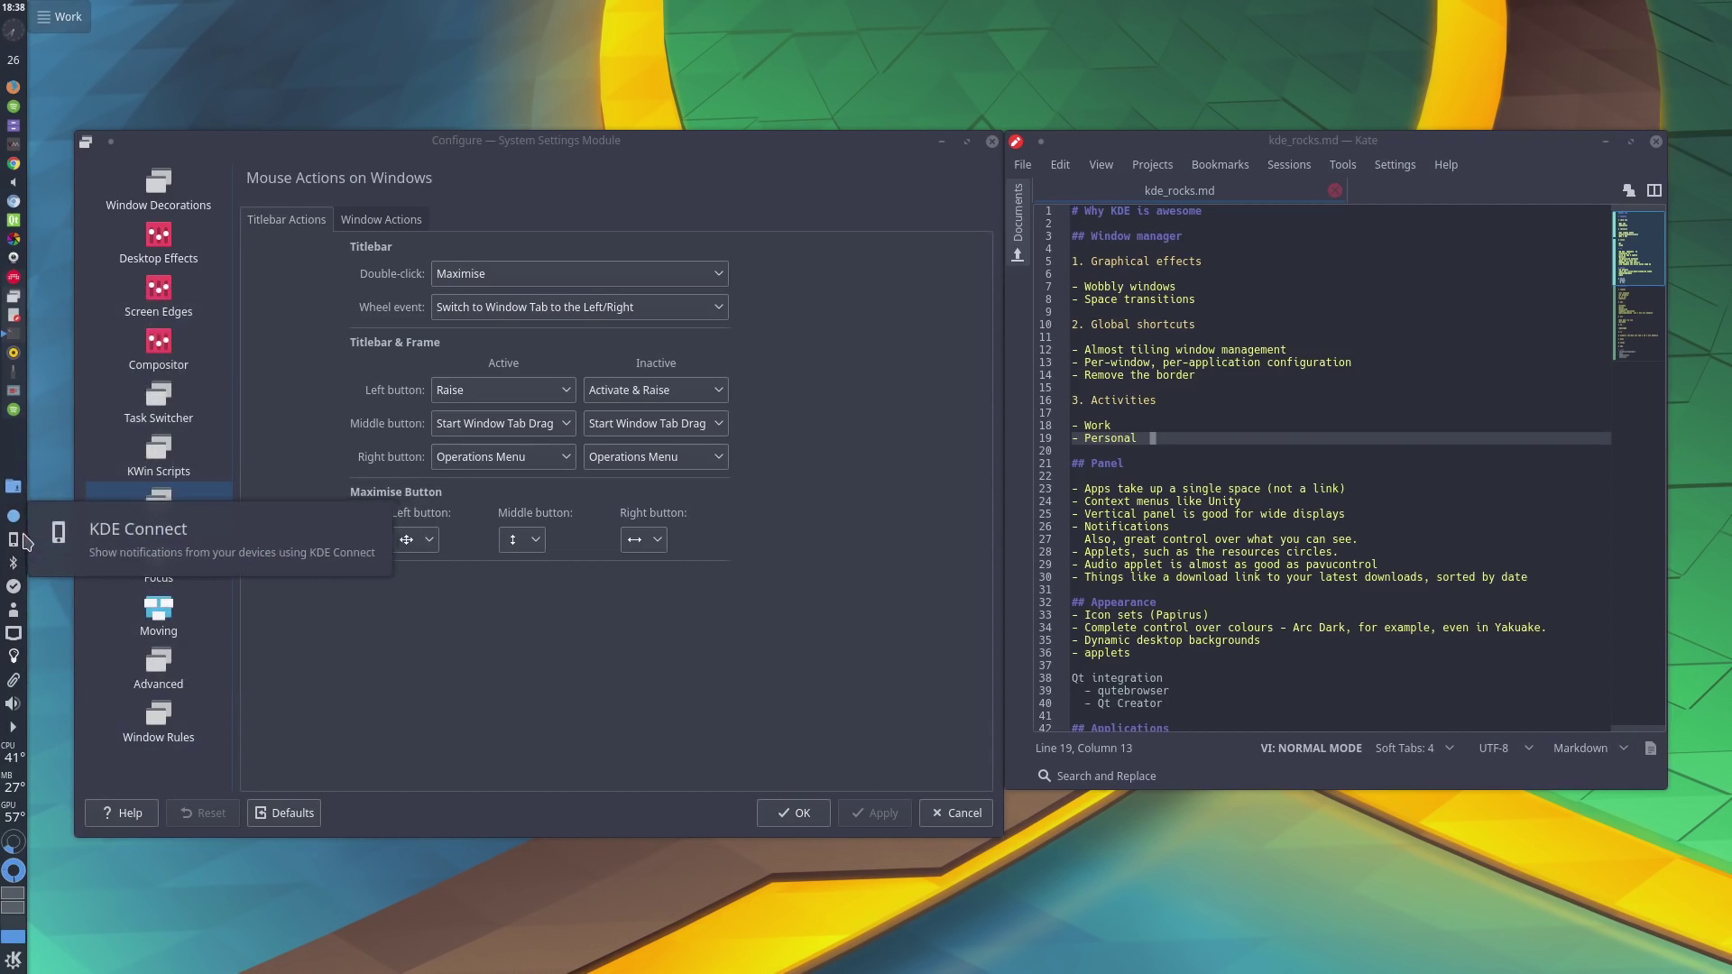
Step: Look over the KDE Connect device, the Bluetooth devices and the ownCloud sync status, closing each view
click(16, 539)
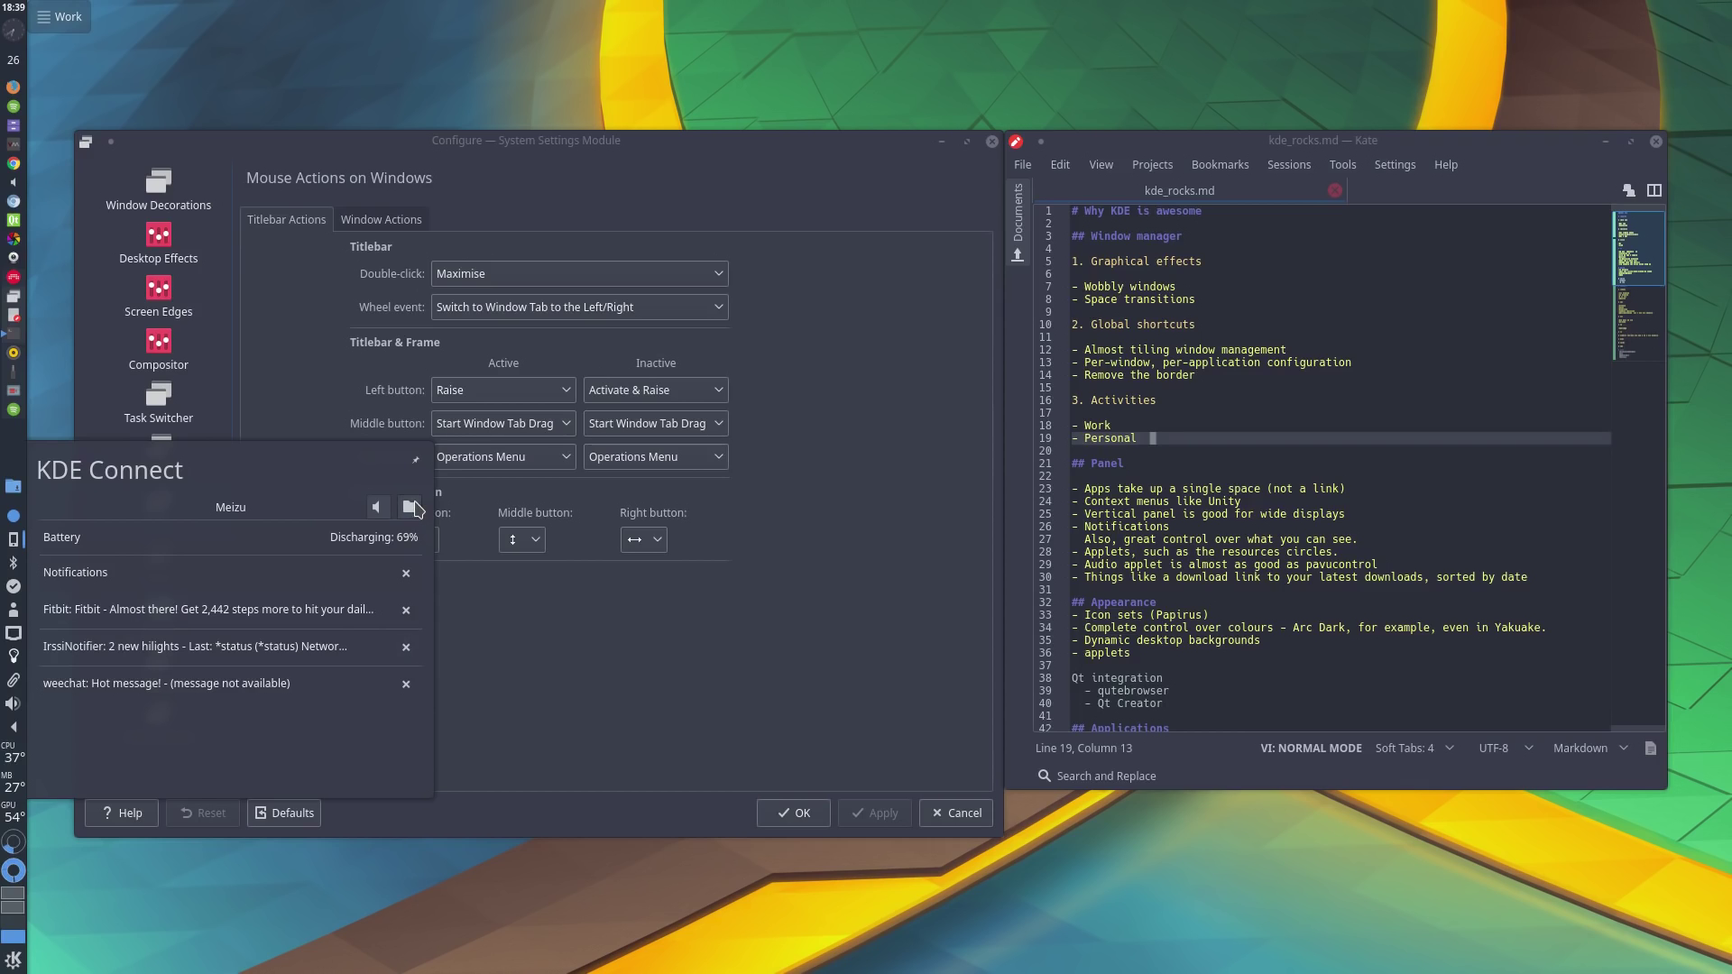
click(403, 893)
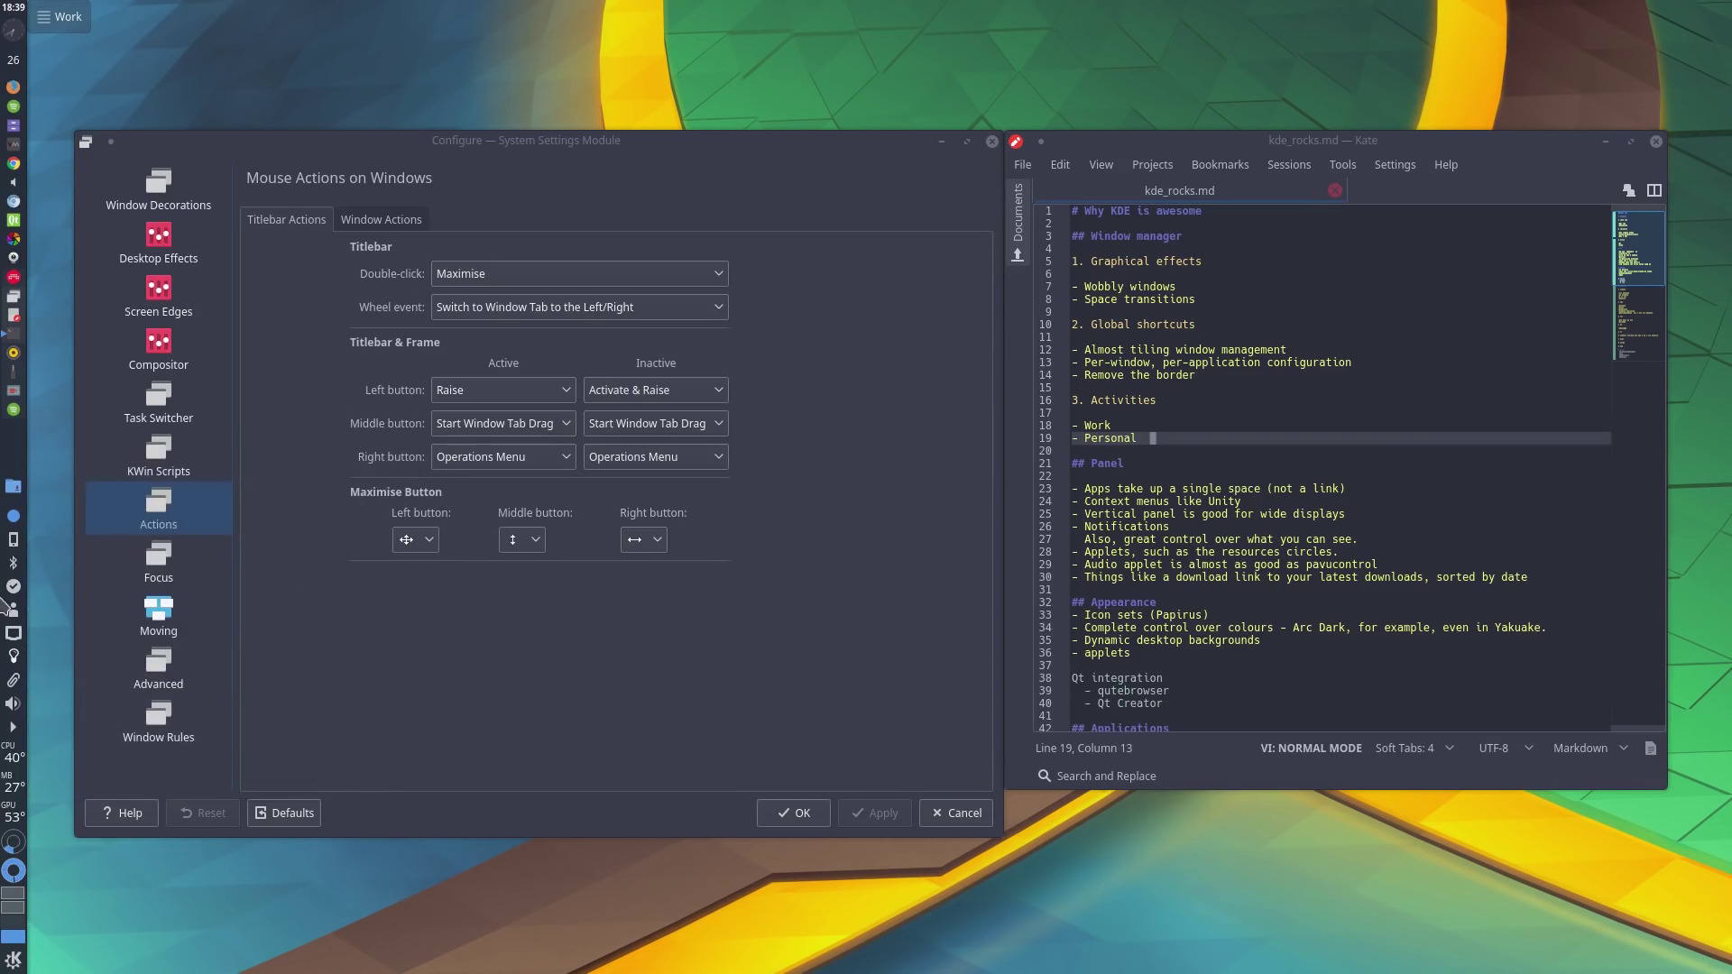
click(13, 564)
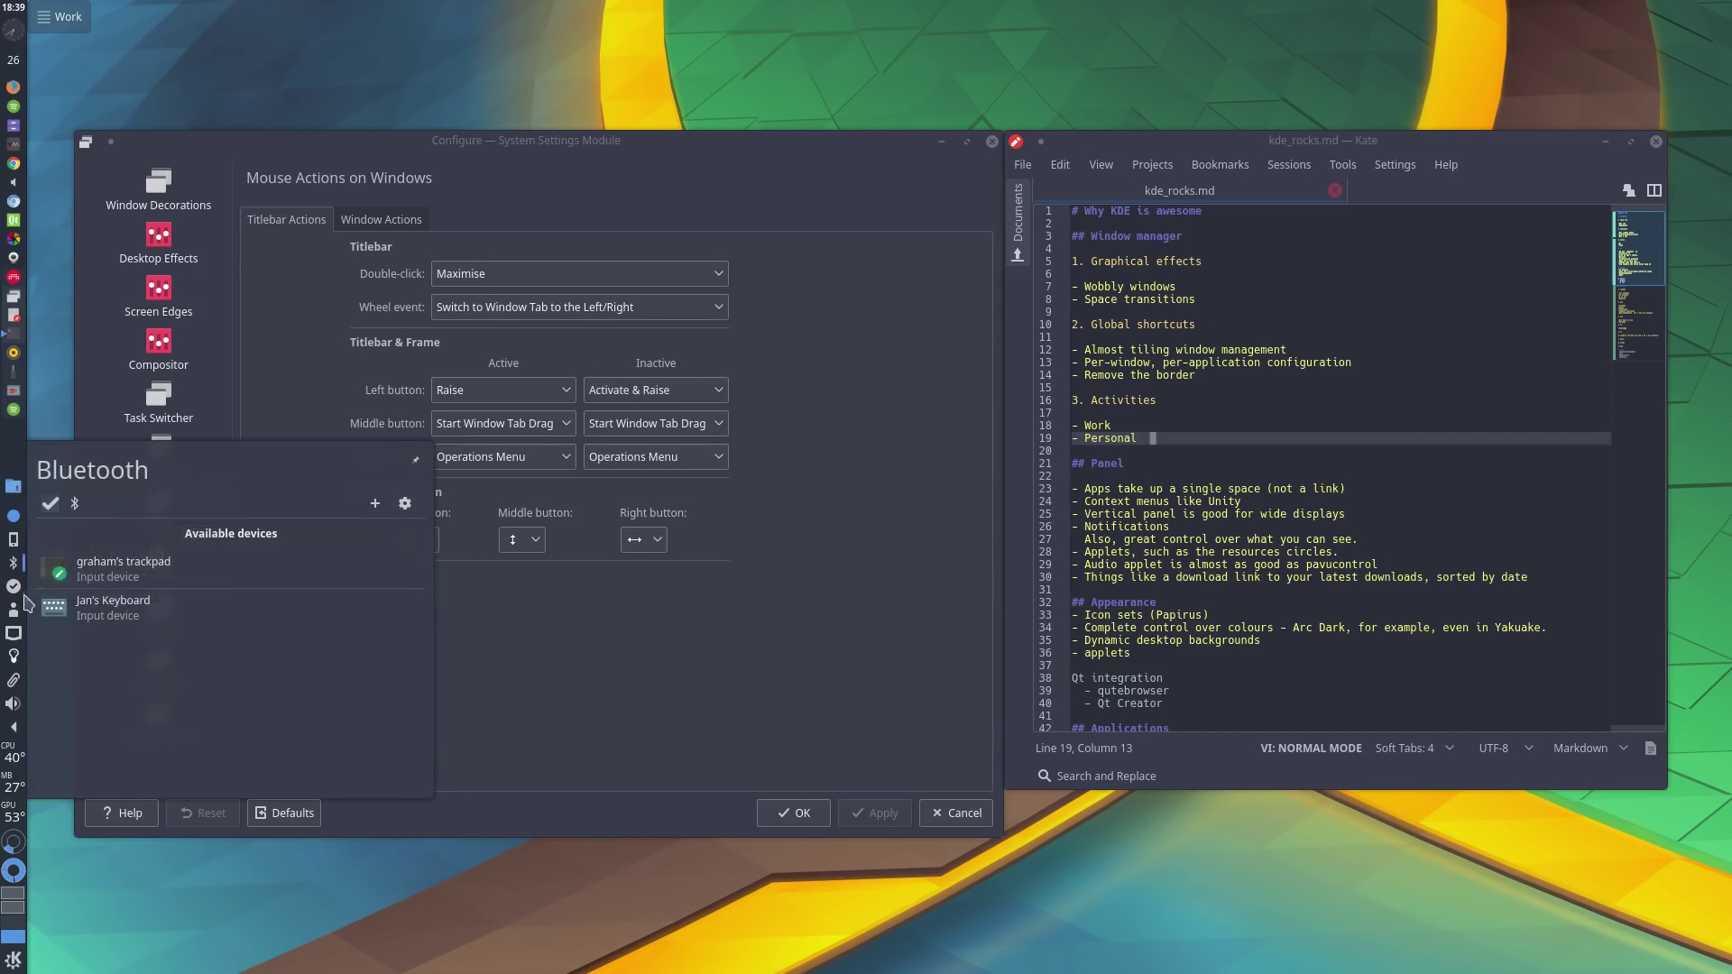
click(144, 927)
click(14, 587)
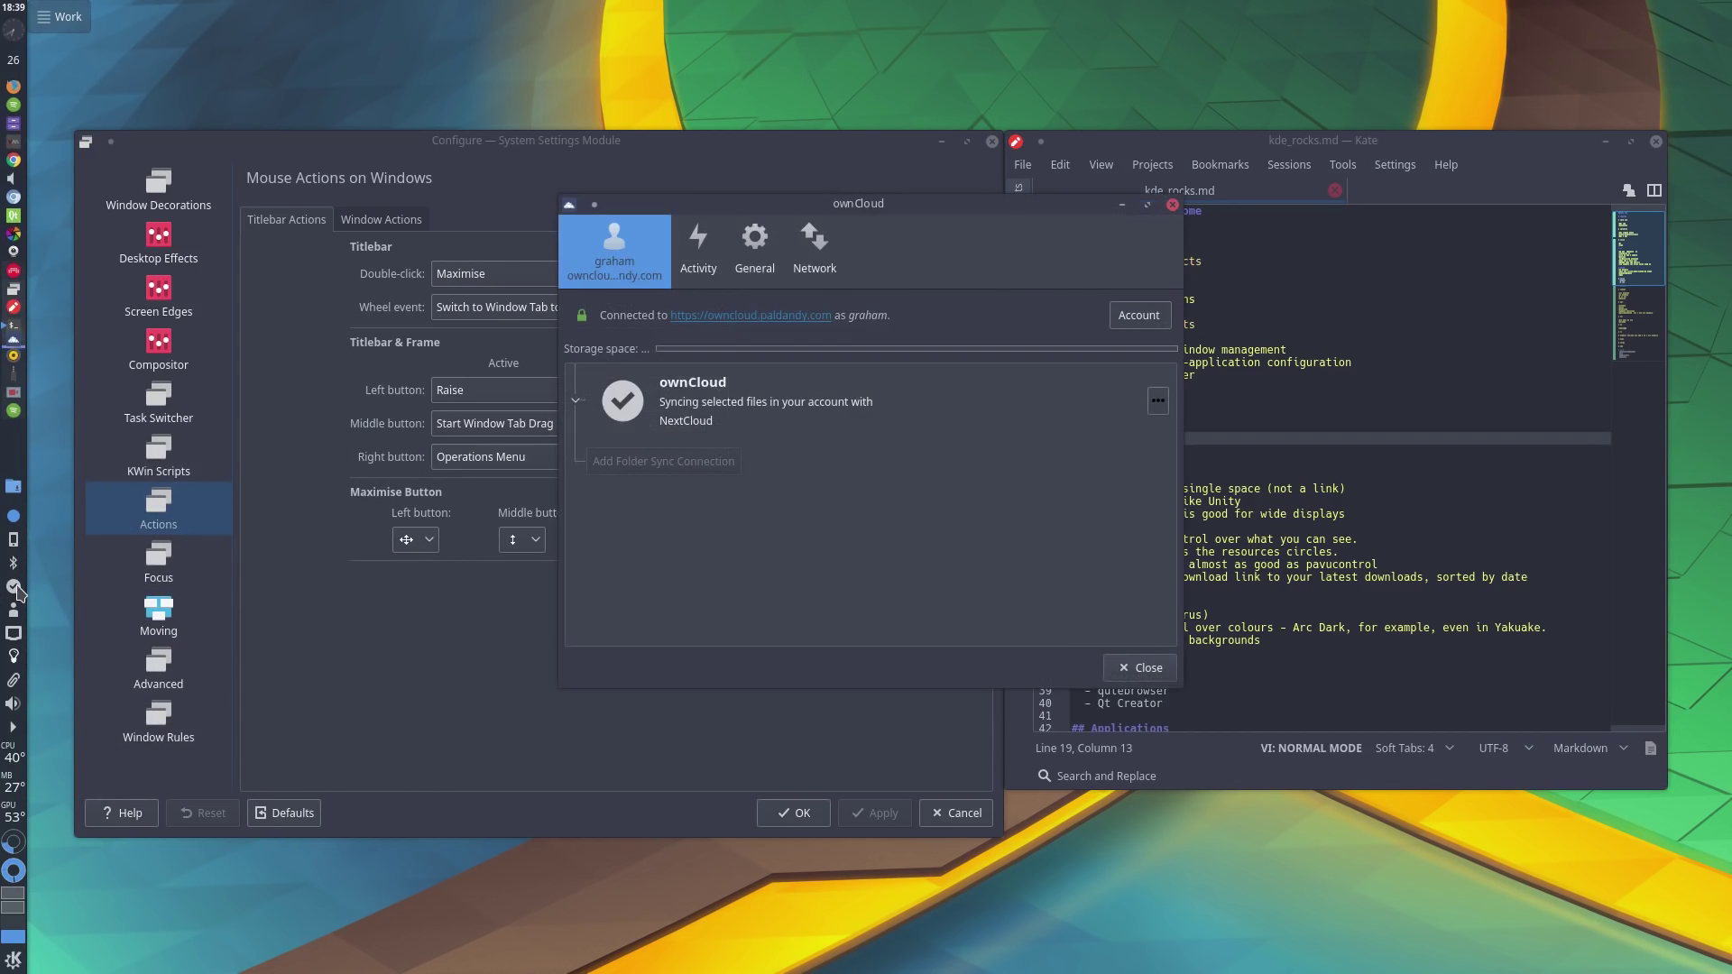
click(1170, 205)
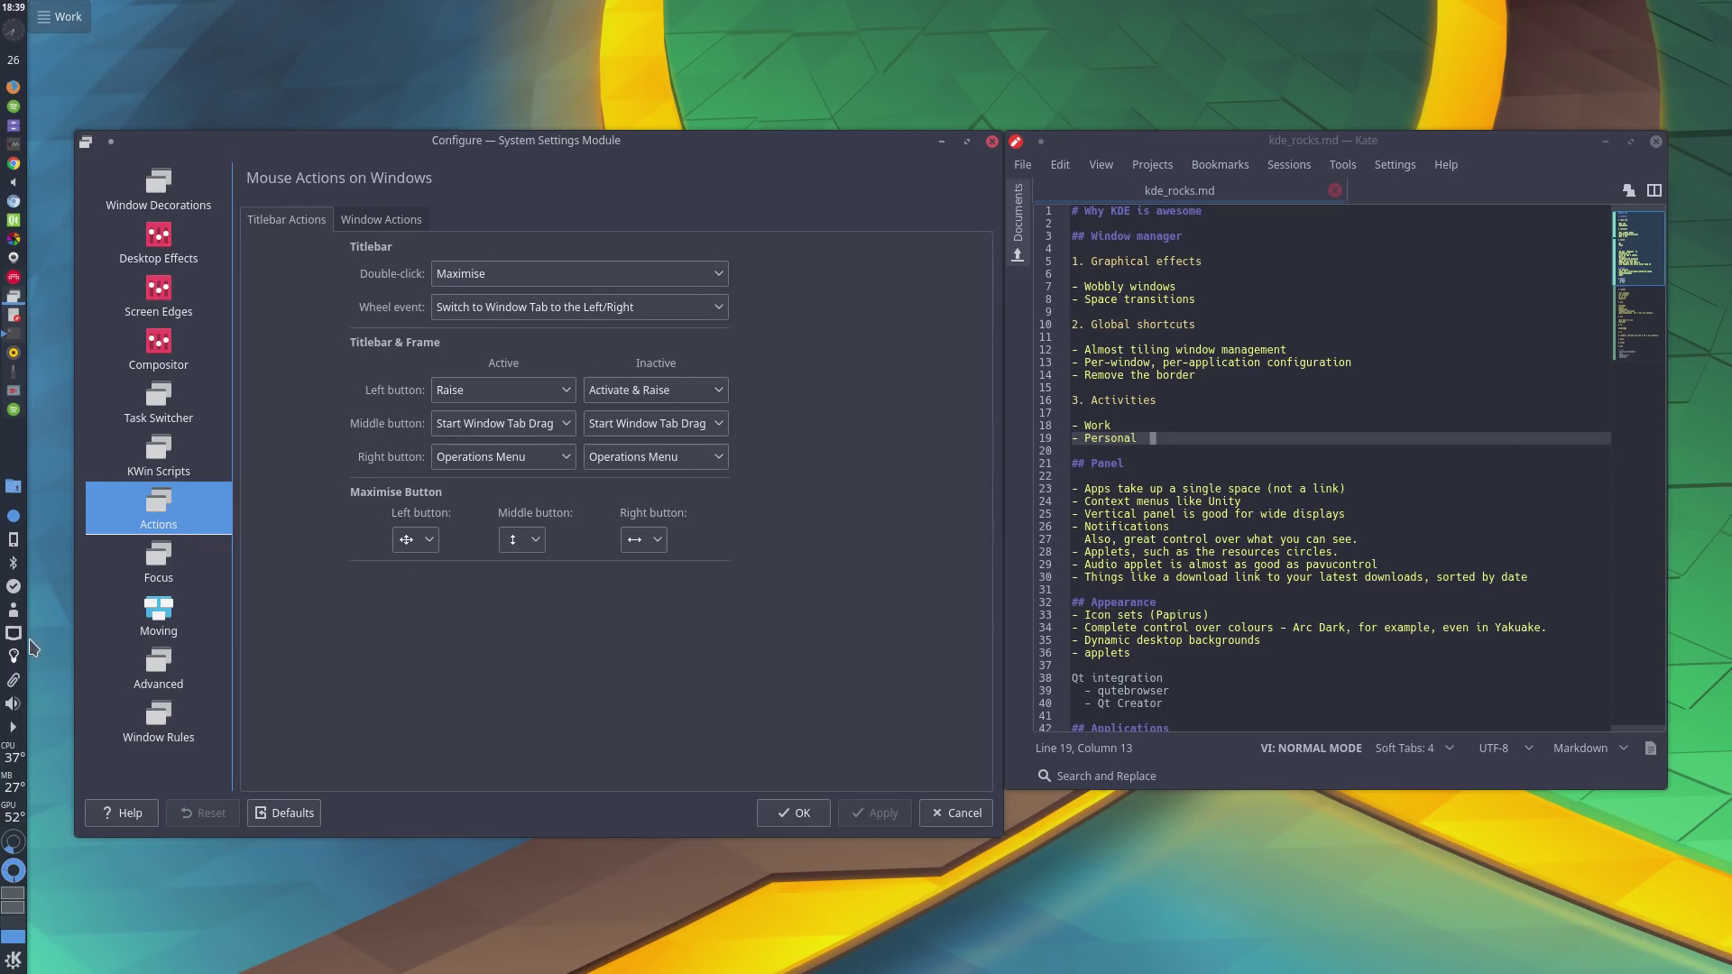
Step: Show the available networks and expand the speed graph of Wired connection 1
right_click(17, 635)
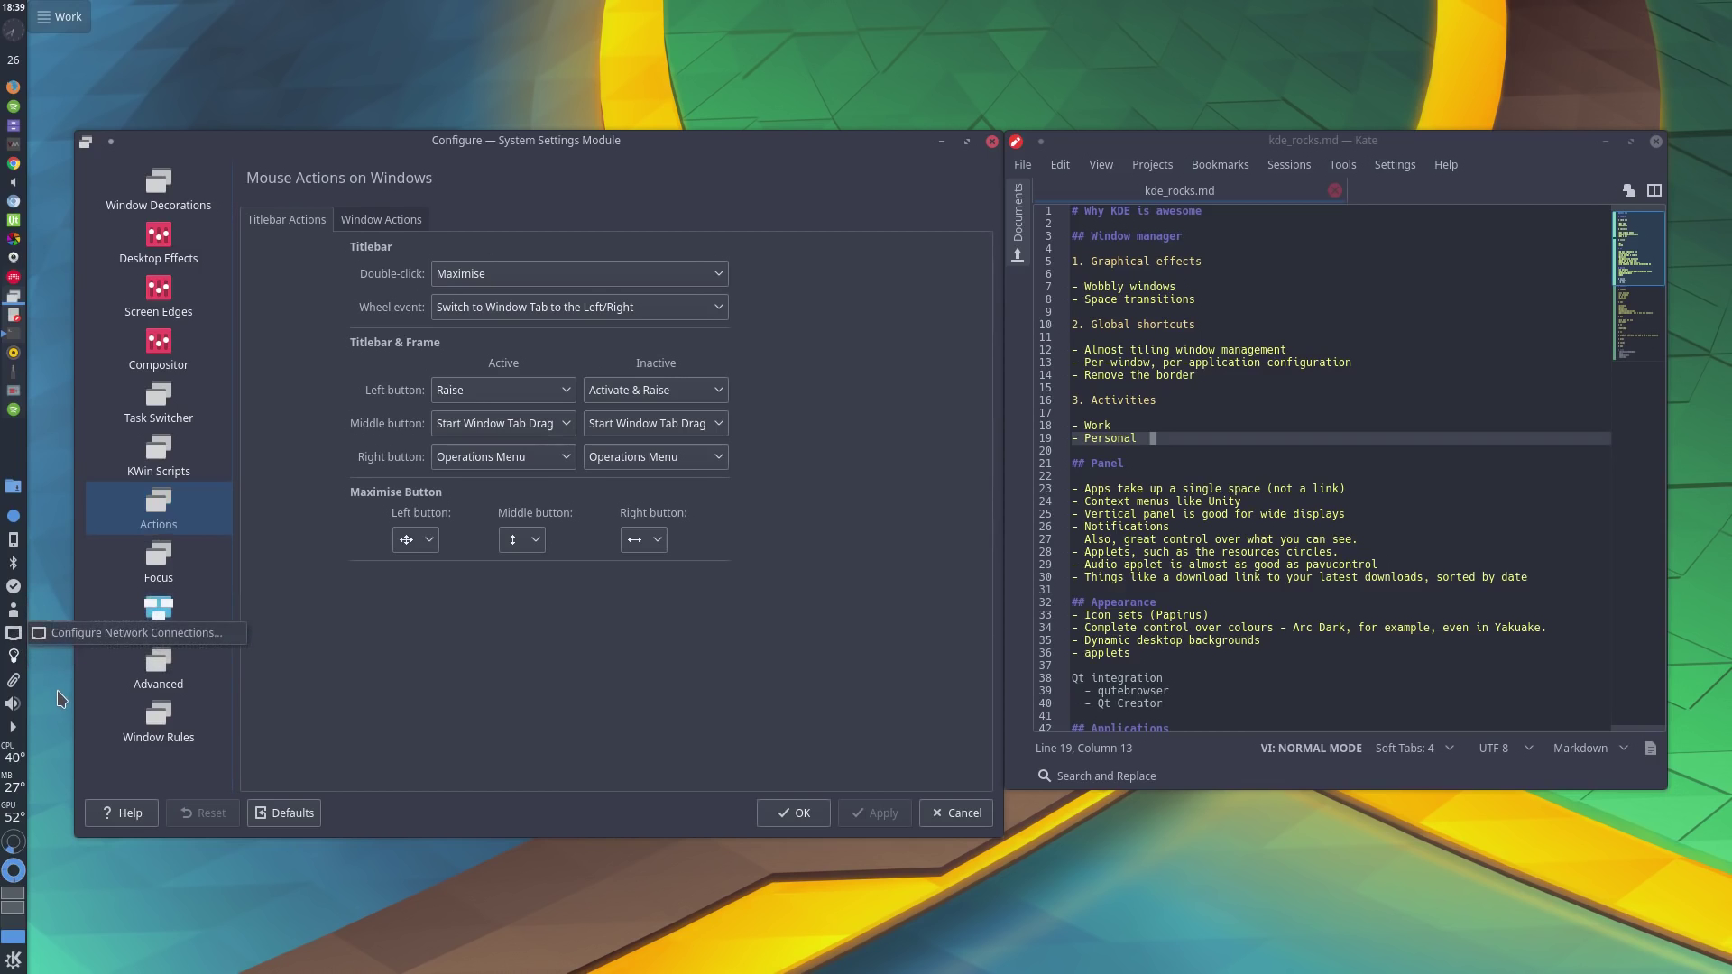
click(17, 634)
click(14, 635)
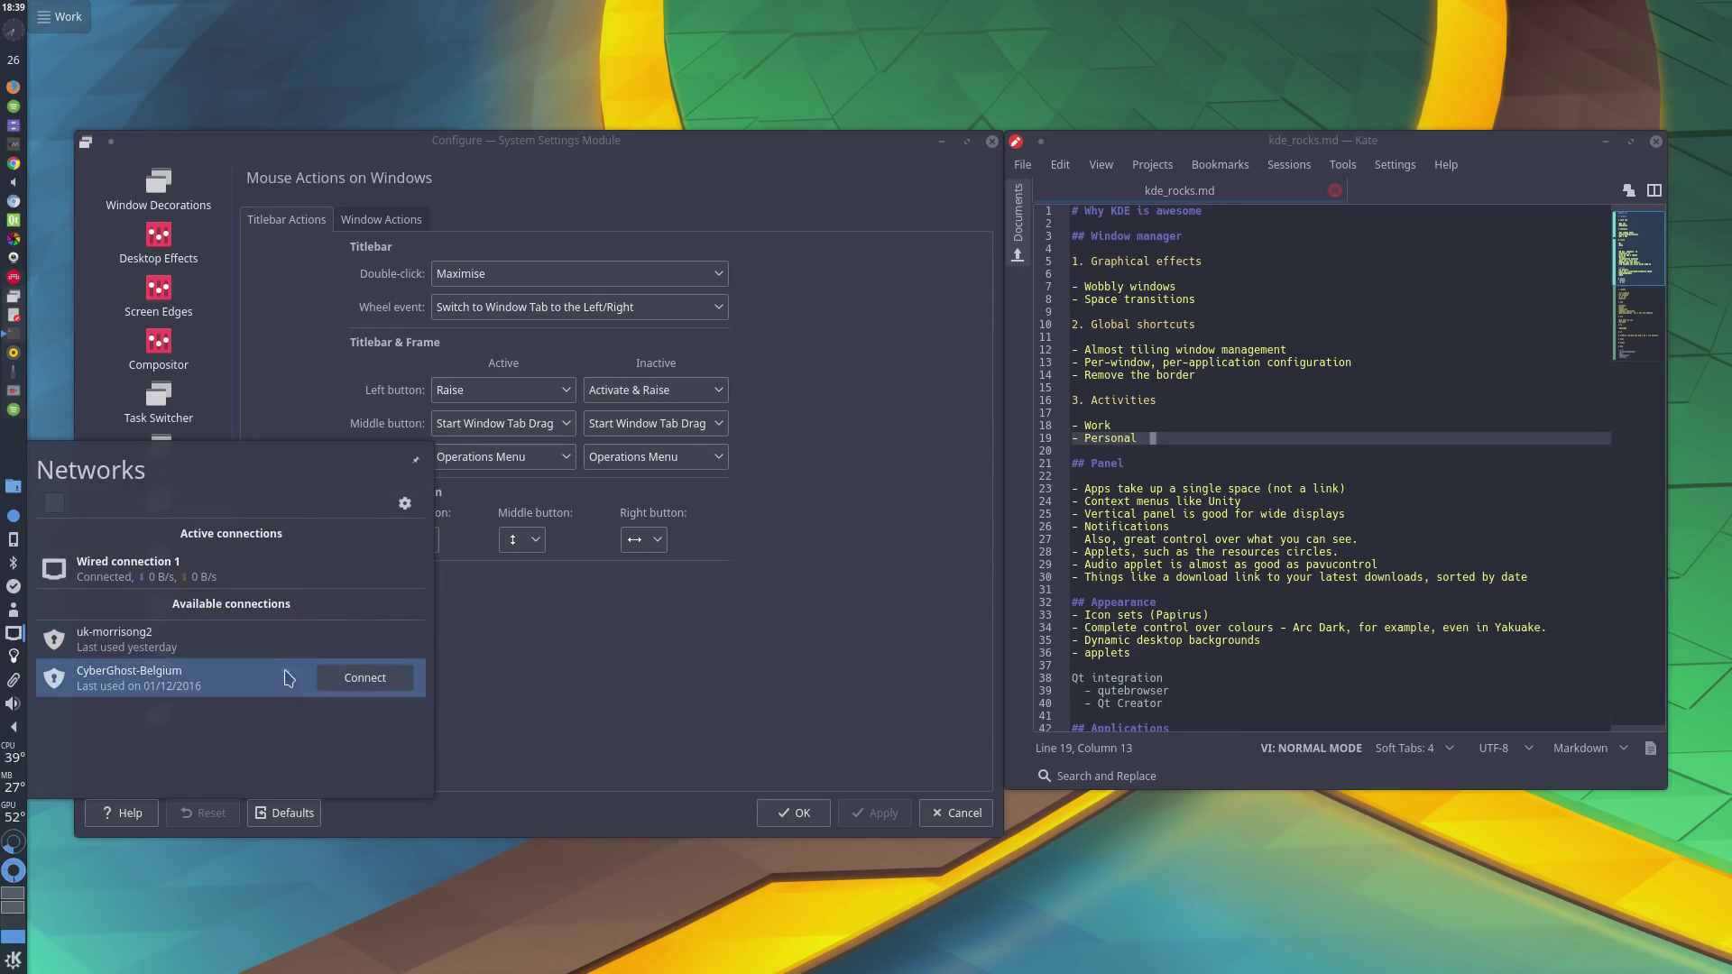
click(239, 569)
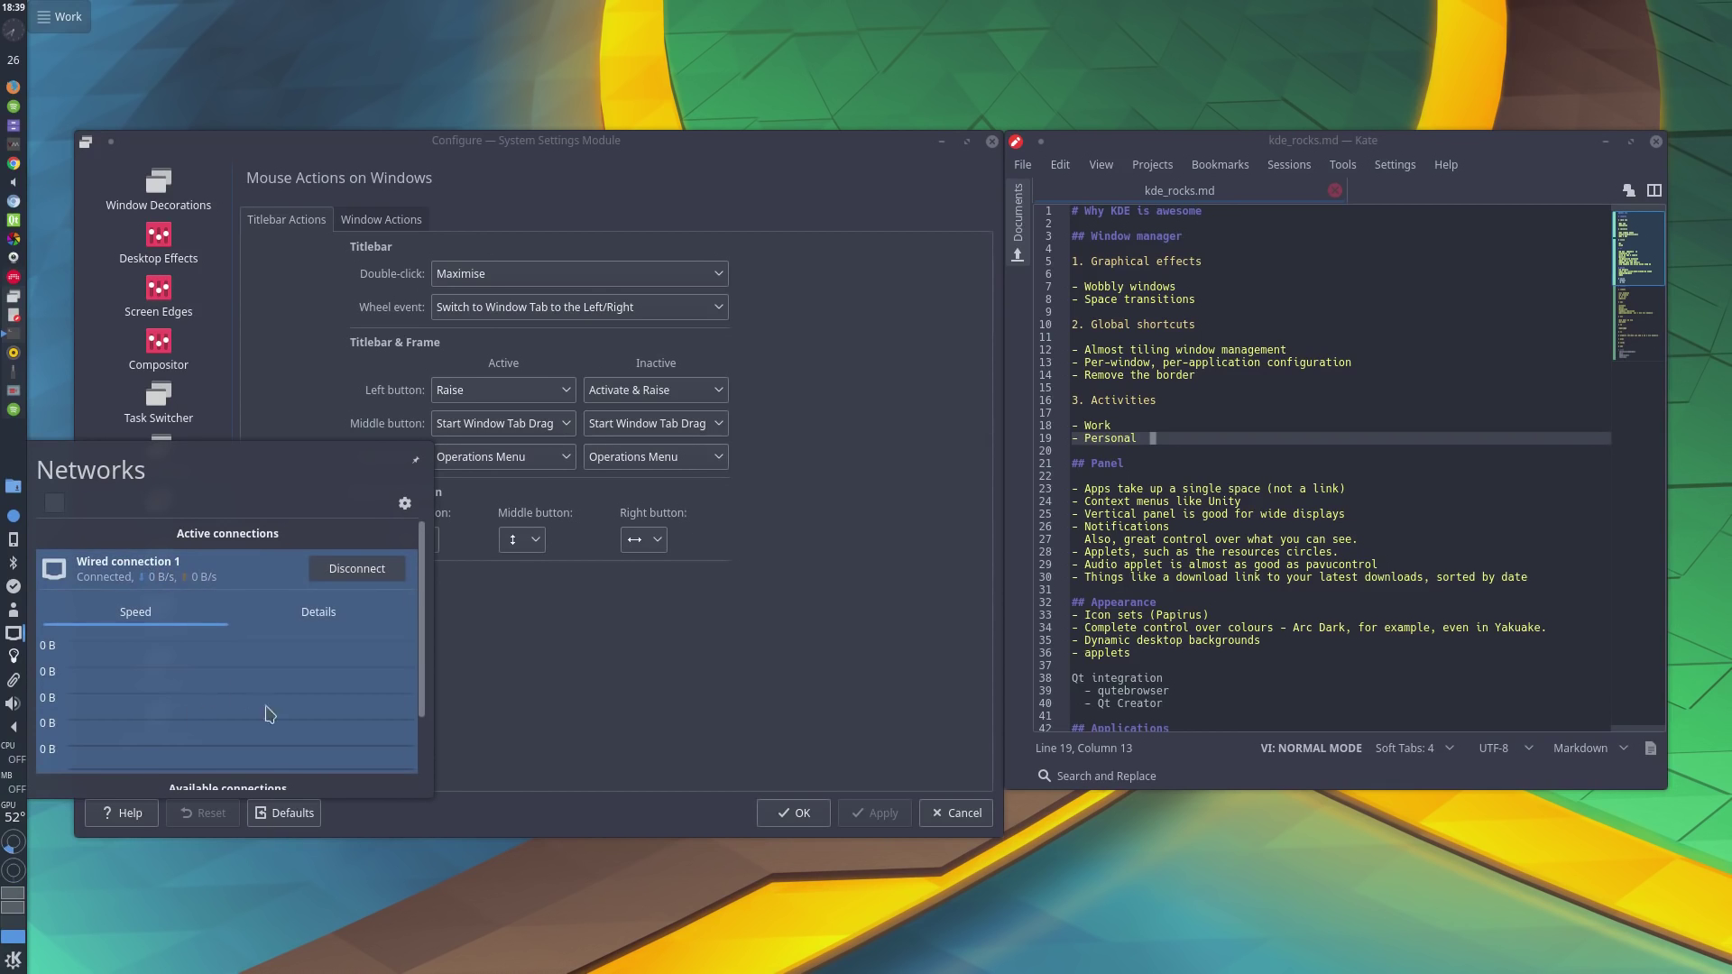
Step: Connect to the first VPN among the available connections and close the network list
scroll(307, 703, down, 2)
scroll(311, 703, up, 2)
scroll(310, 704, down, 3)
click(345, 733)
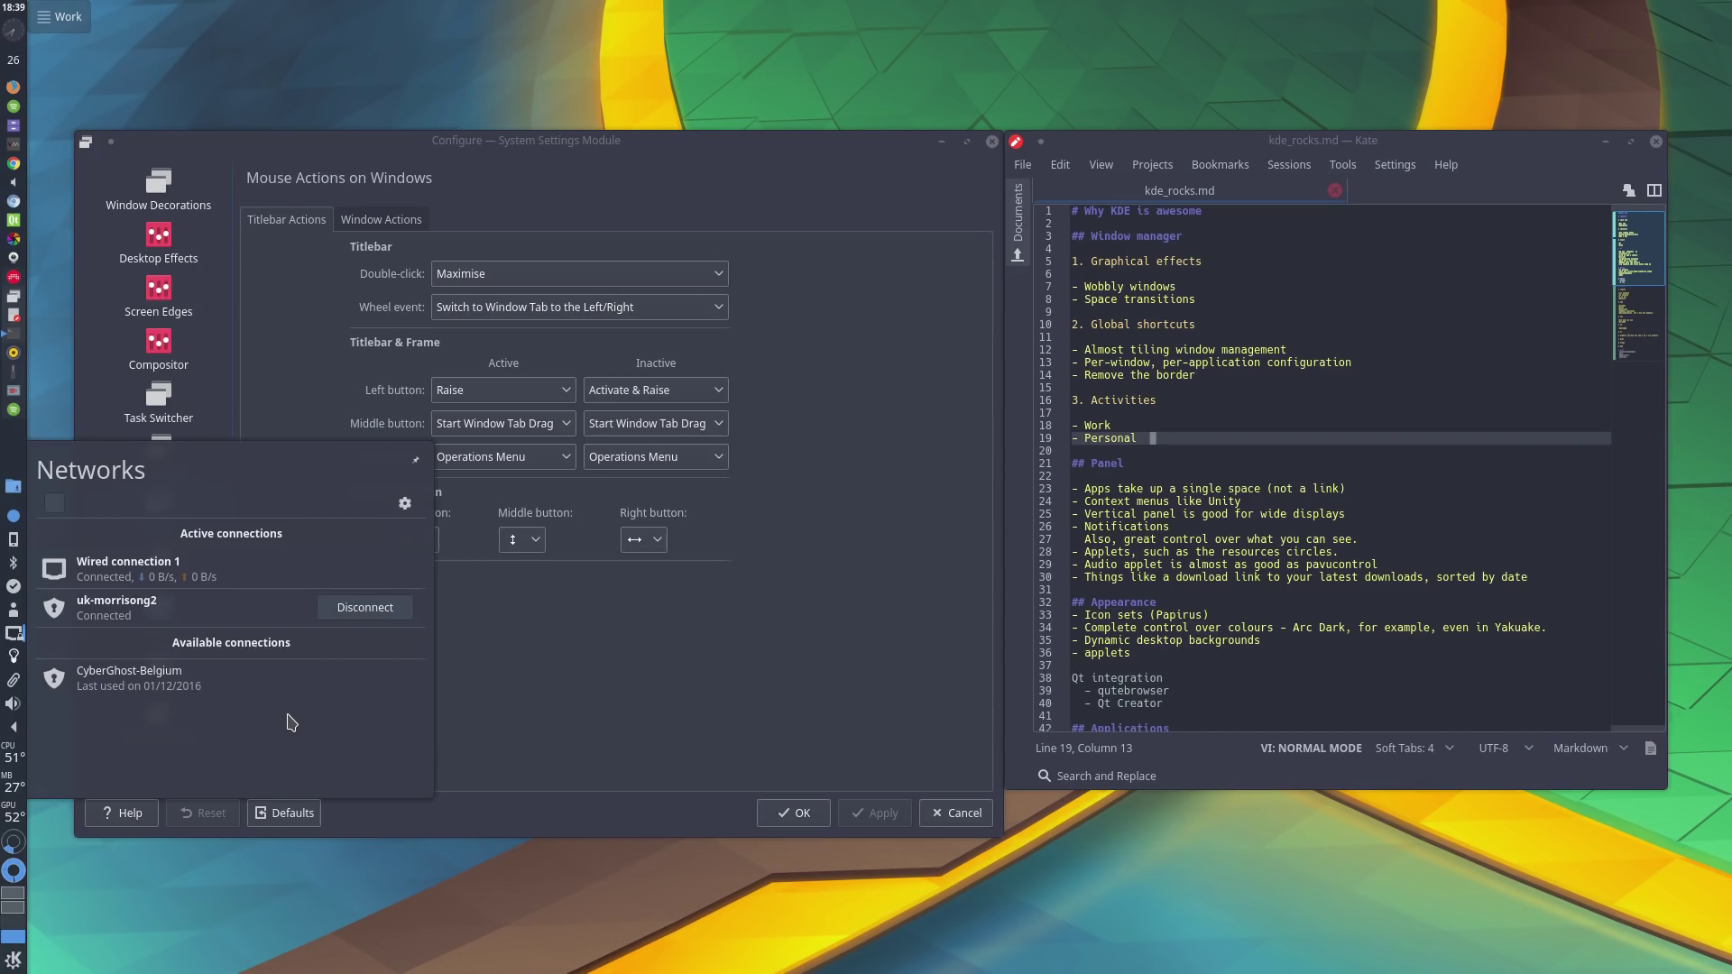
click(504, 956)
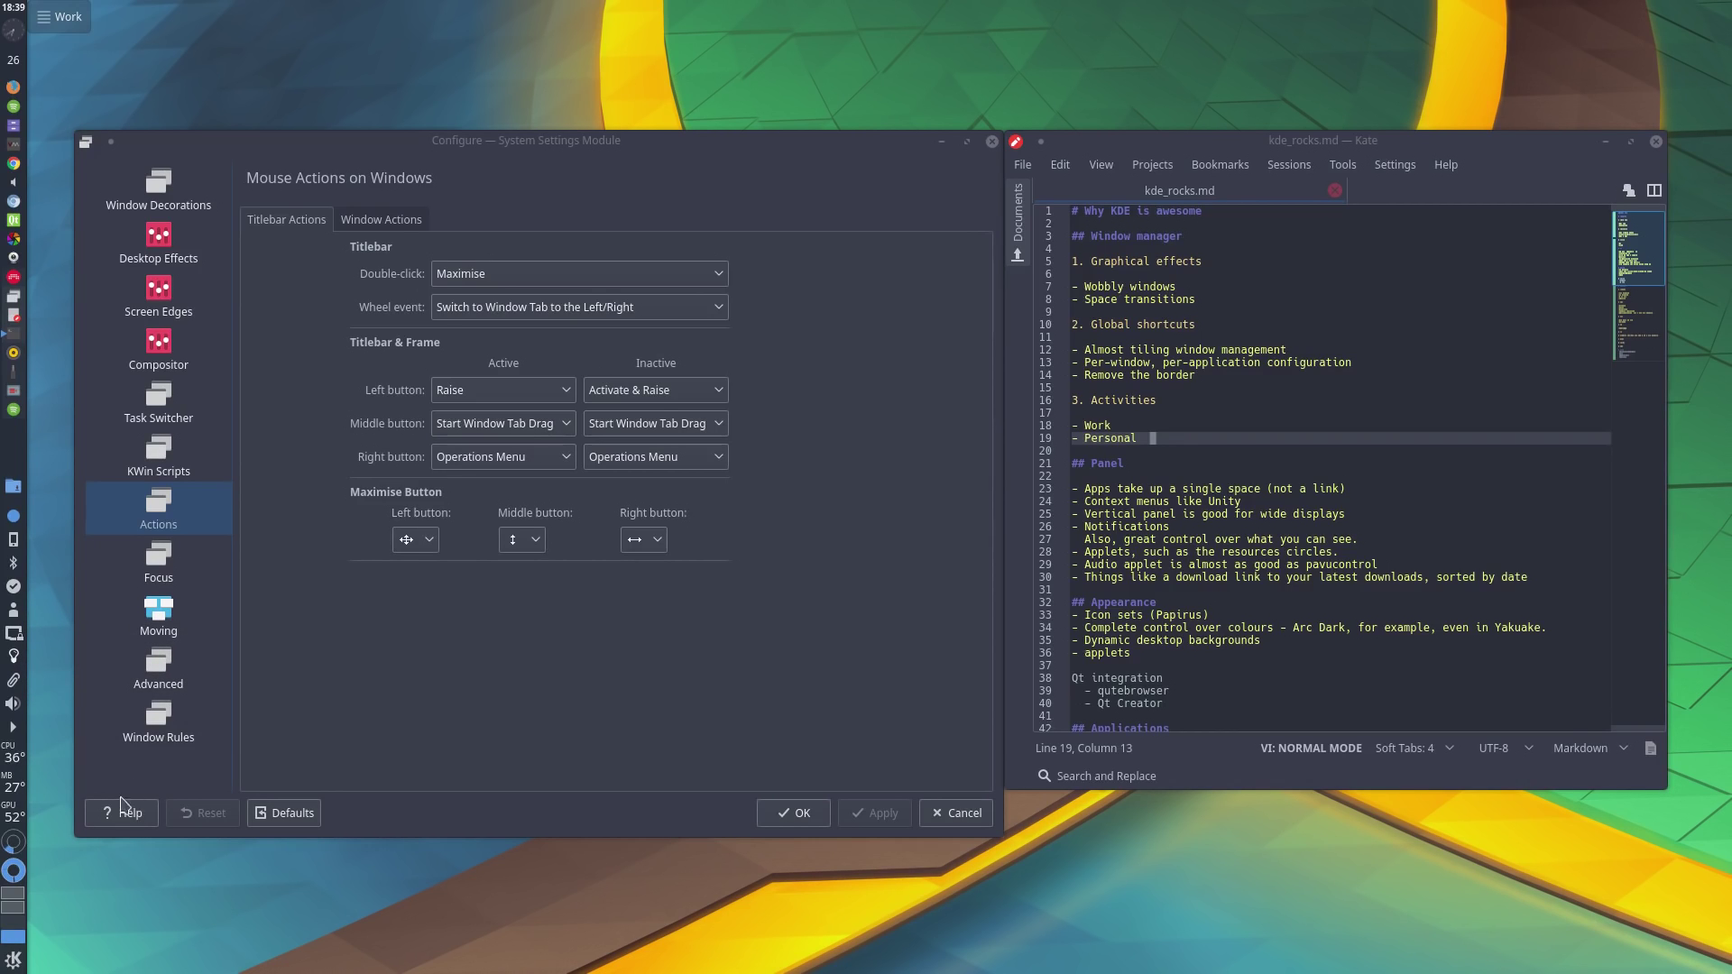
Step: Show the hidden system tray items, review the General and Entries pages of the System Tray Settings, and close them
click(14, 729)
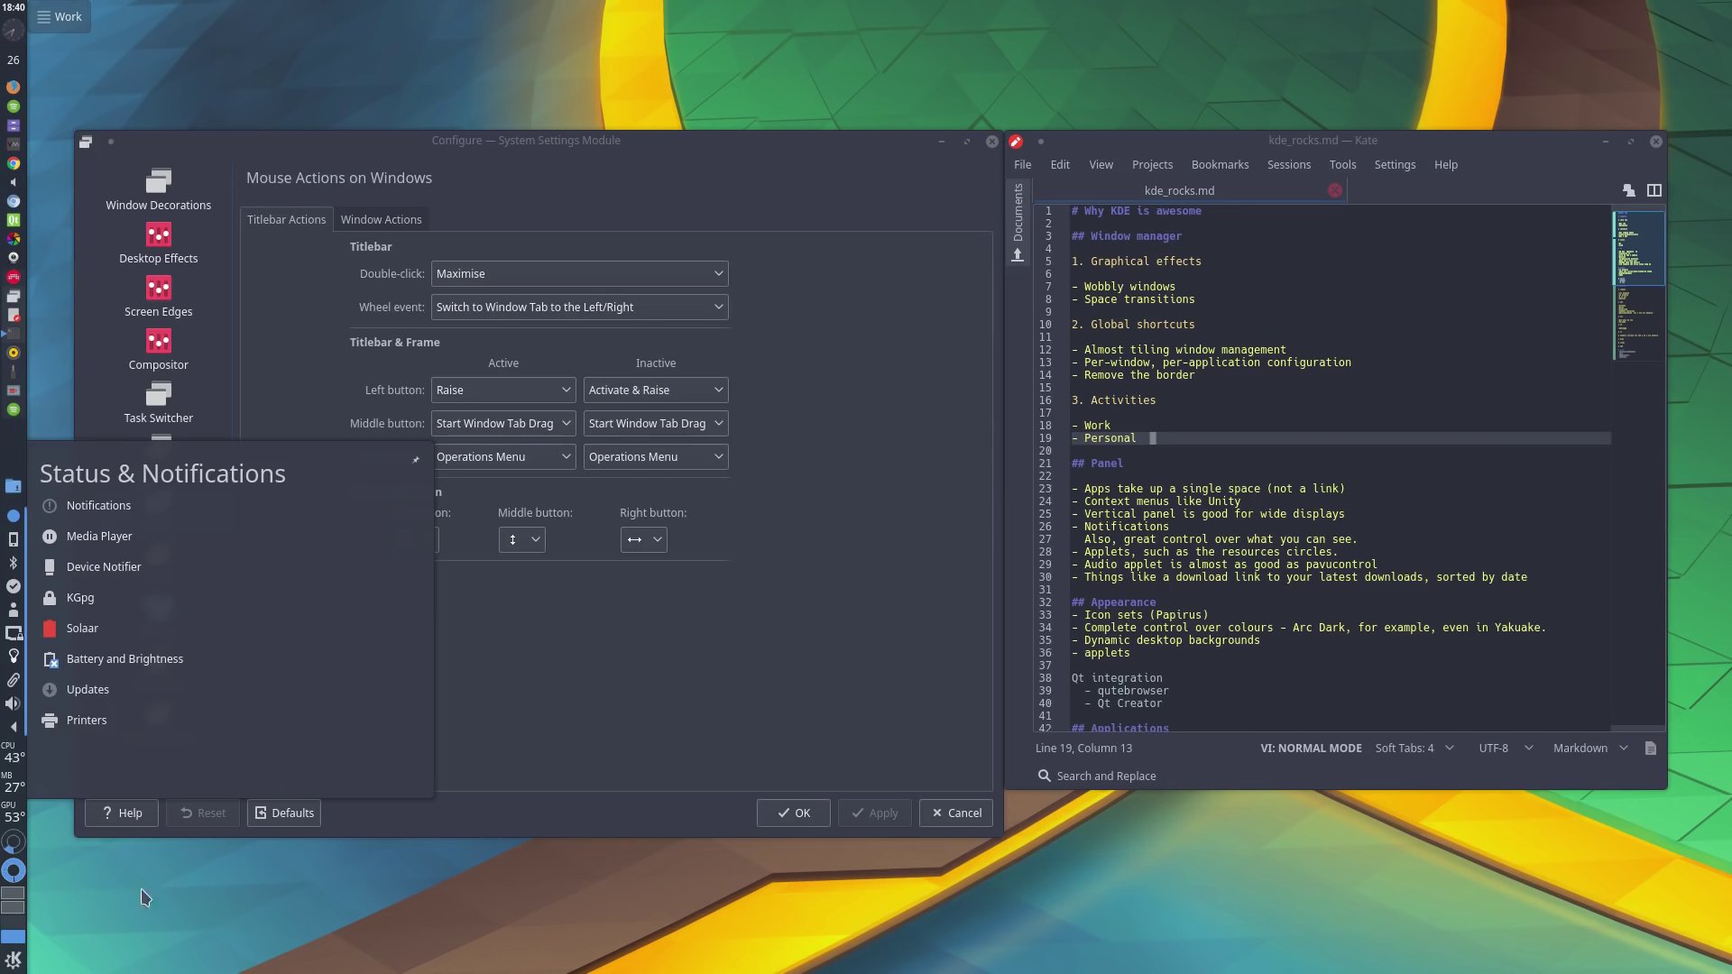
click(14, 727)
right_click(26, 729)
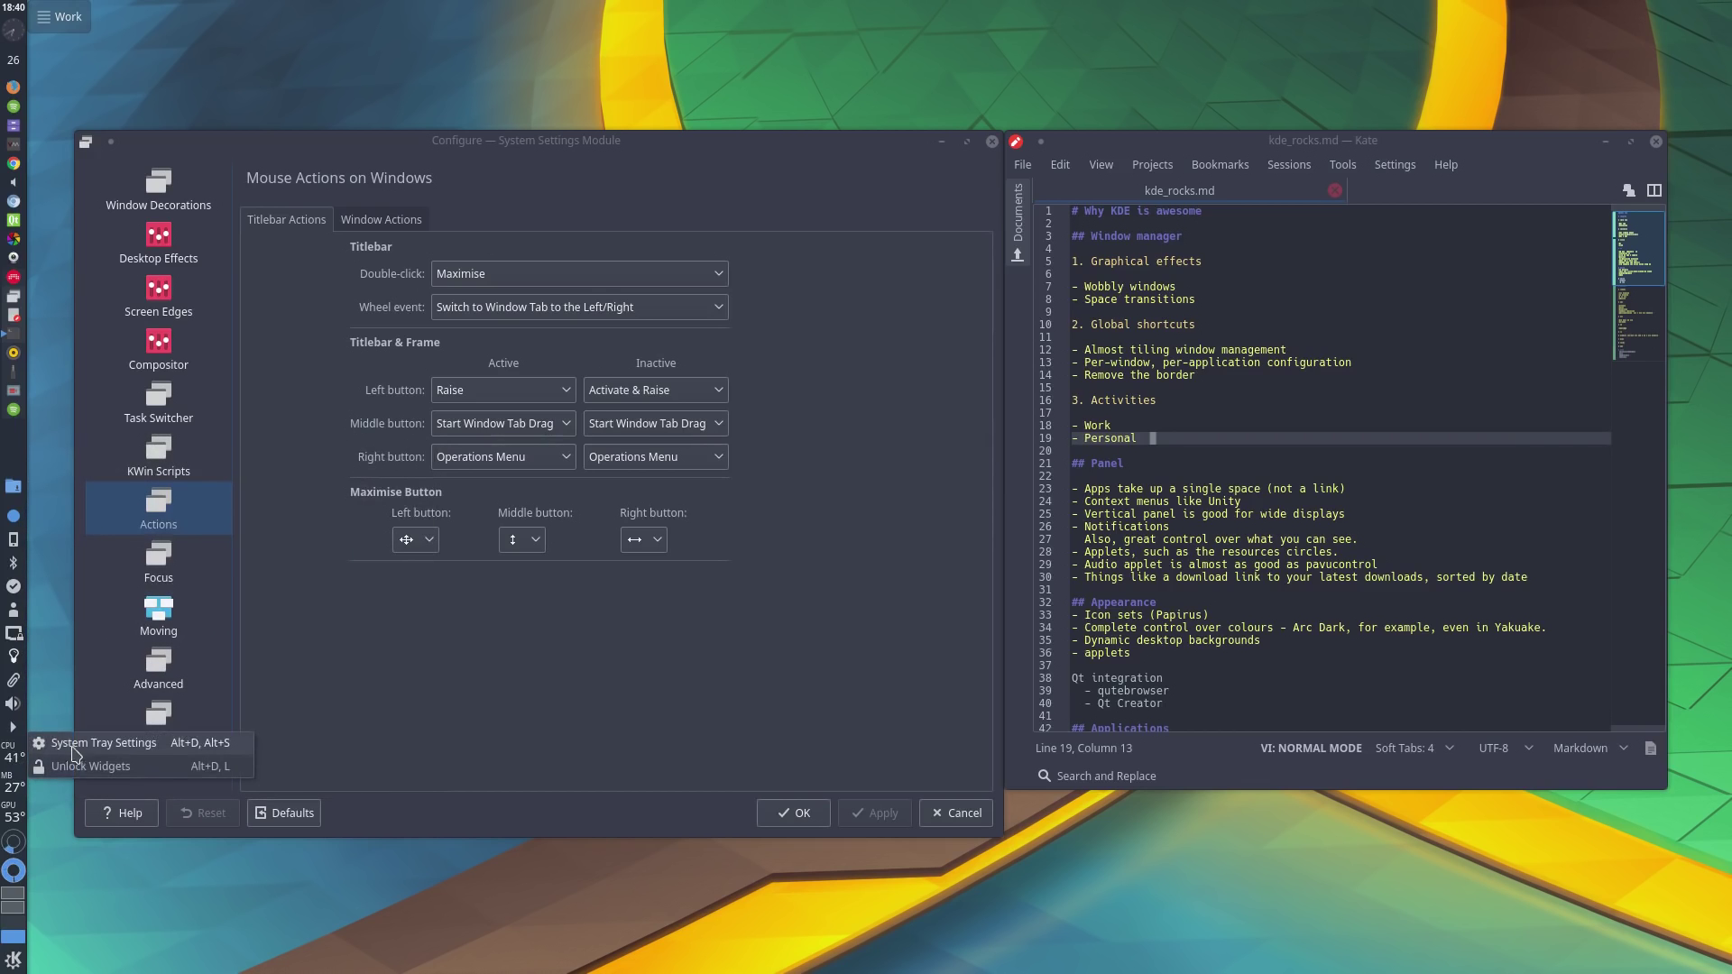
click(79, 744)
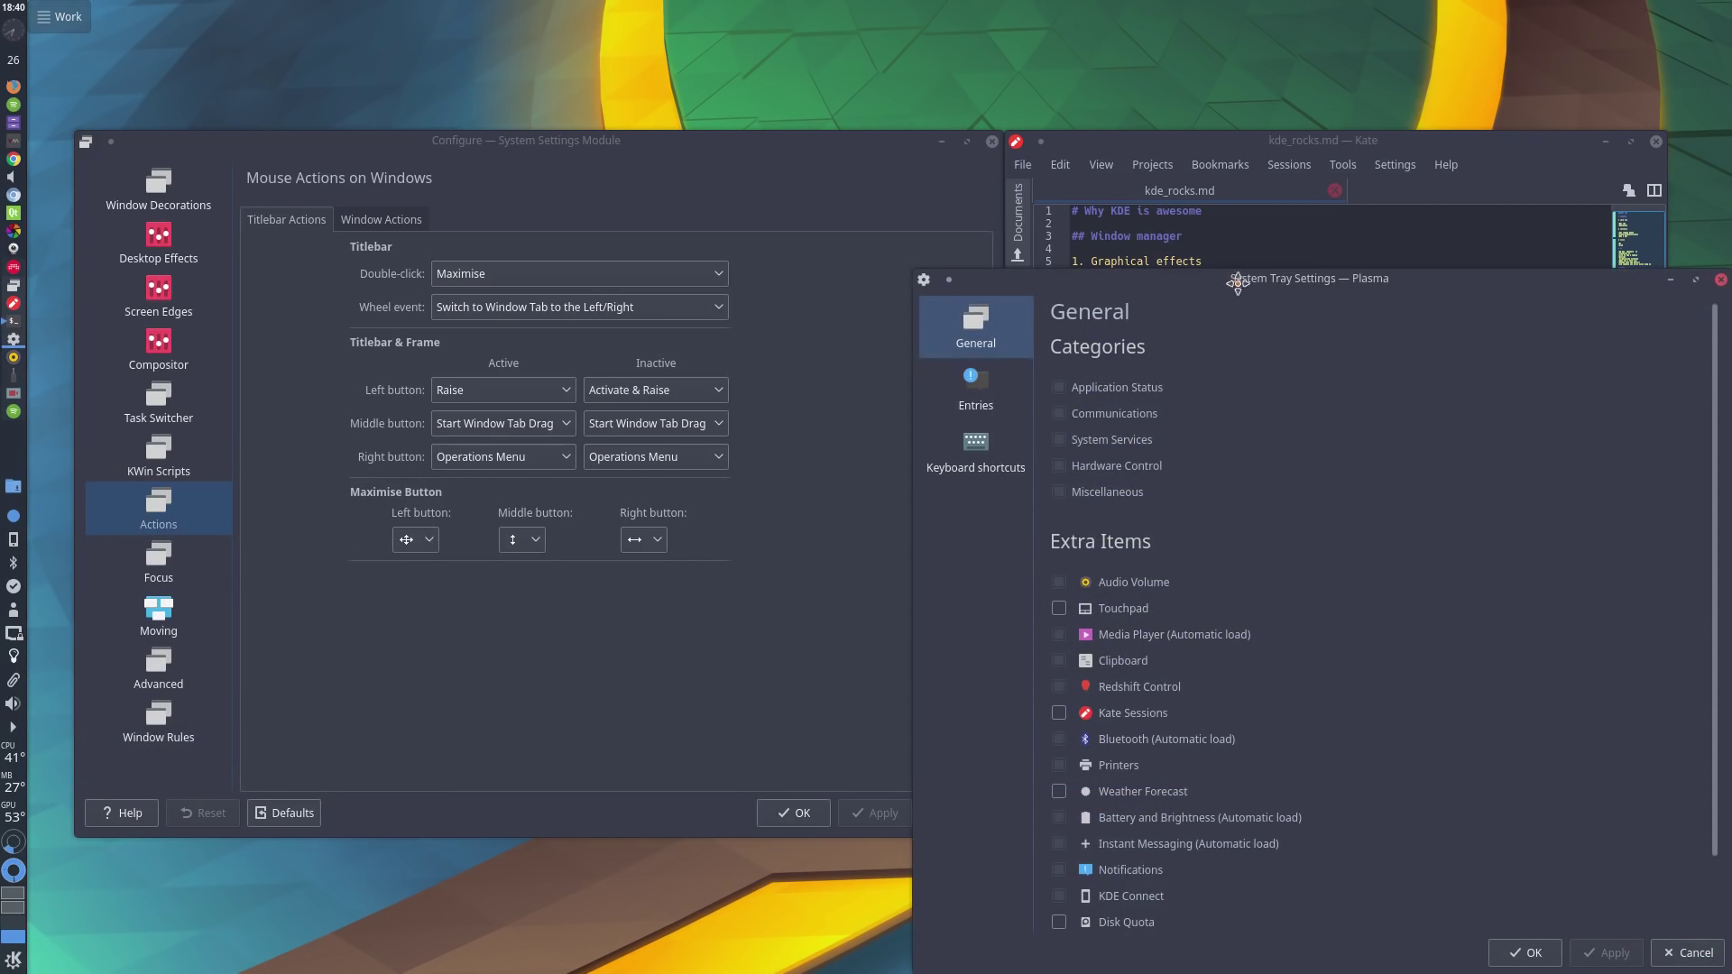
drag(1232, 278, 590, 170)
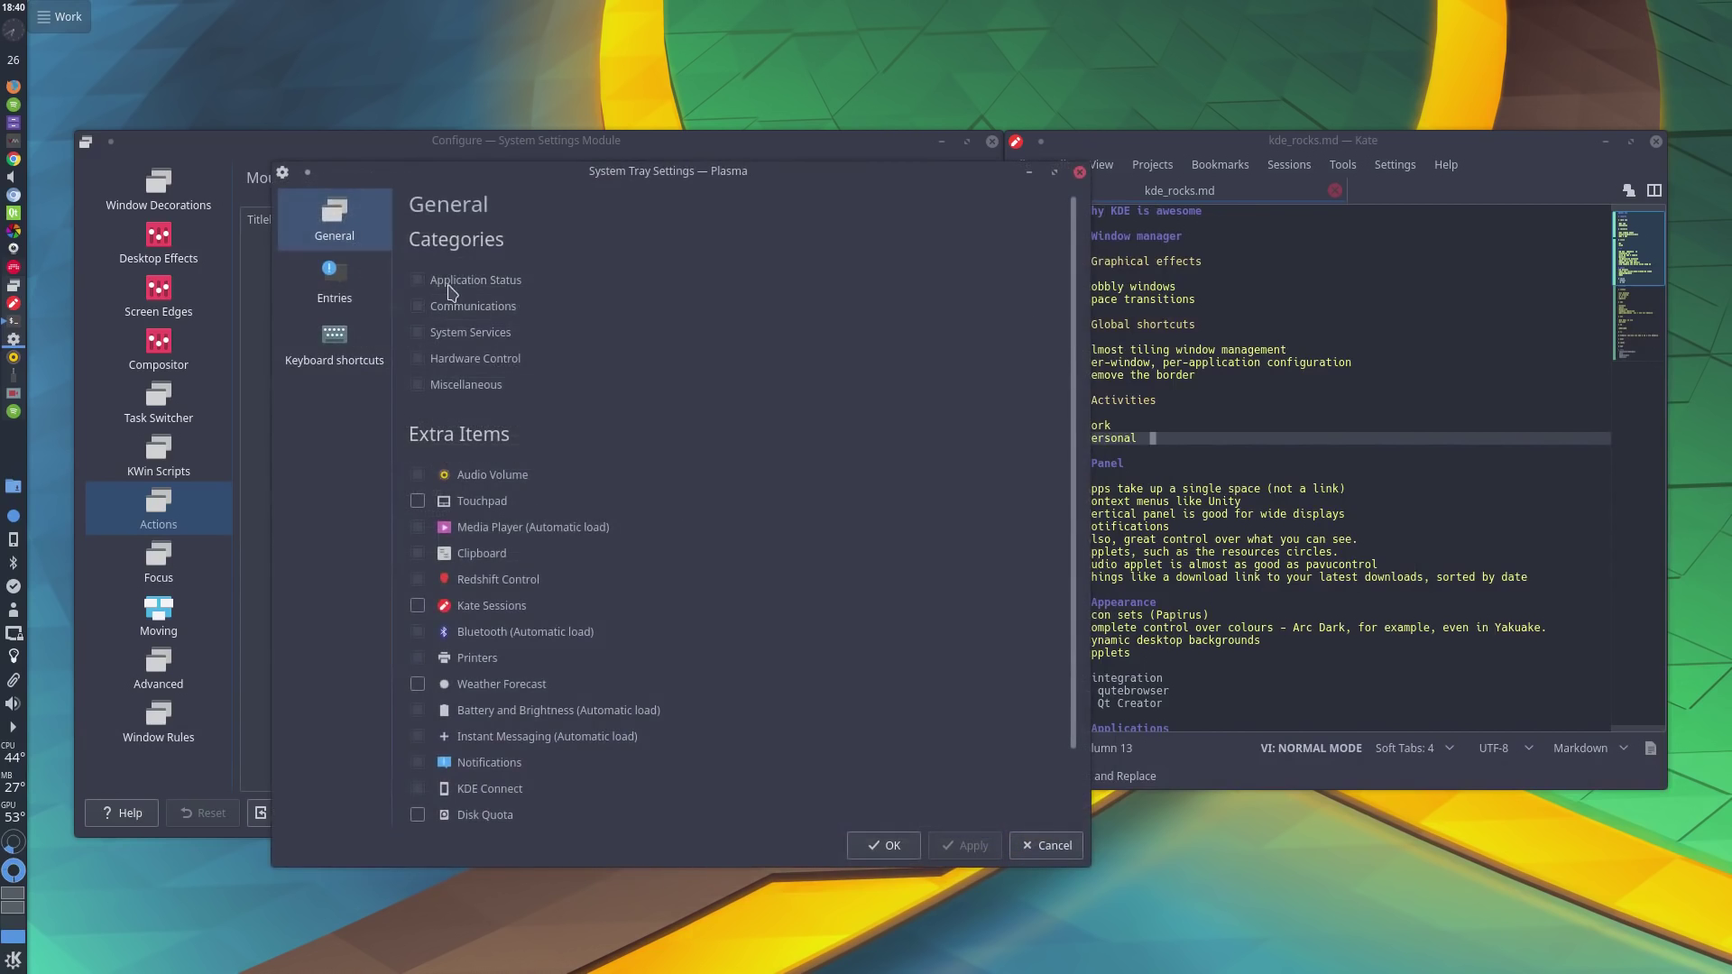
click(350, 276)
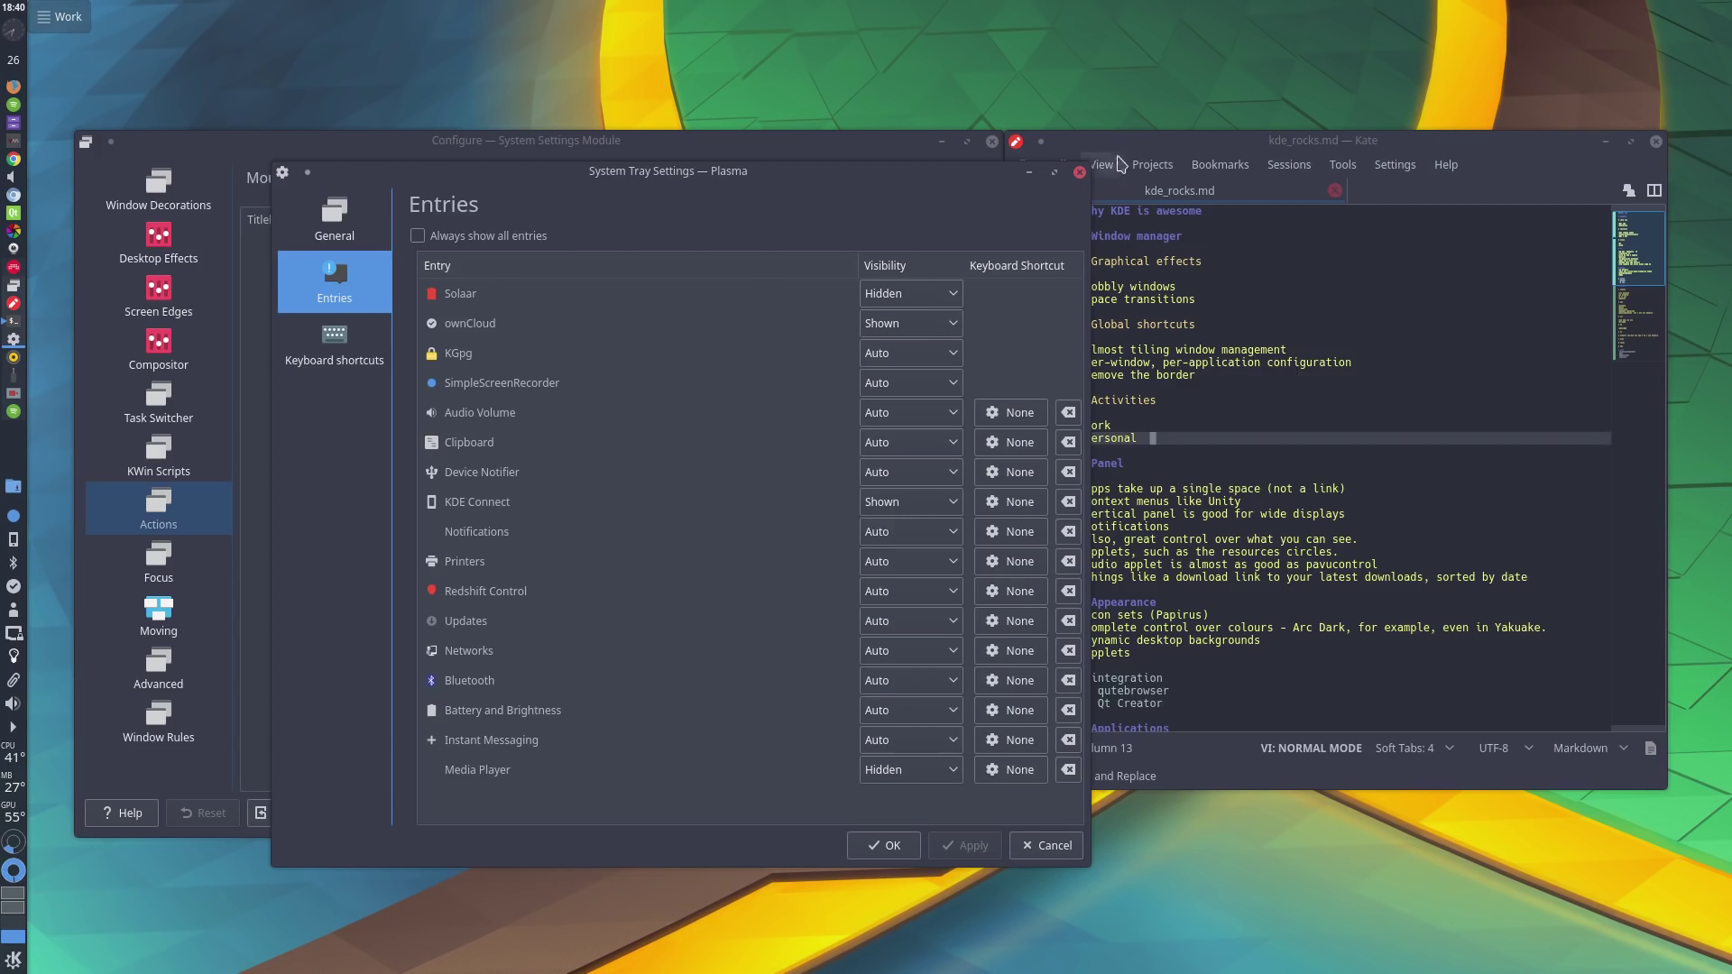
click(1080, 173)
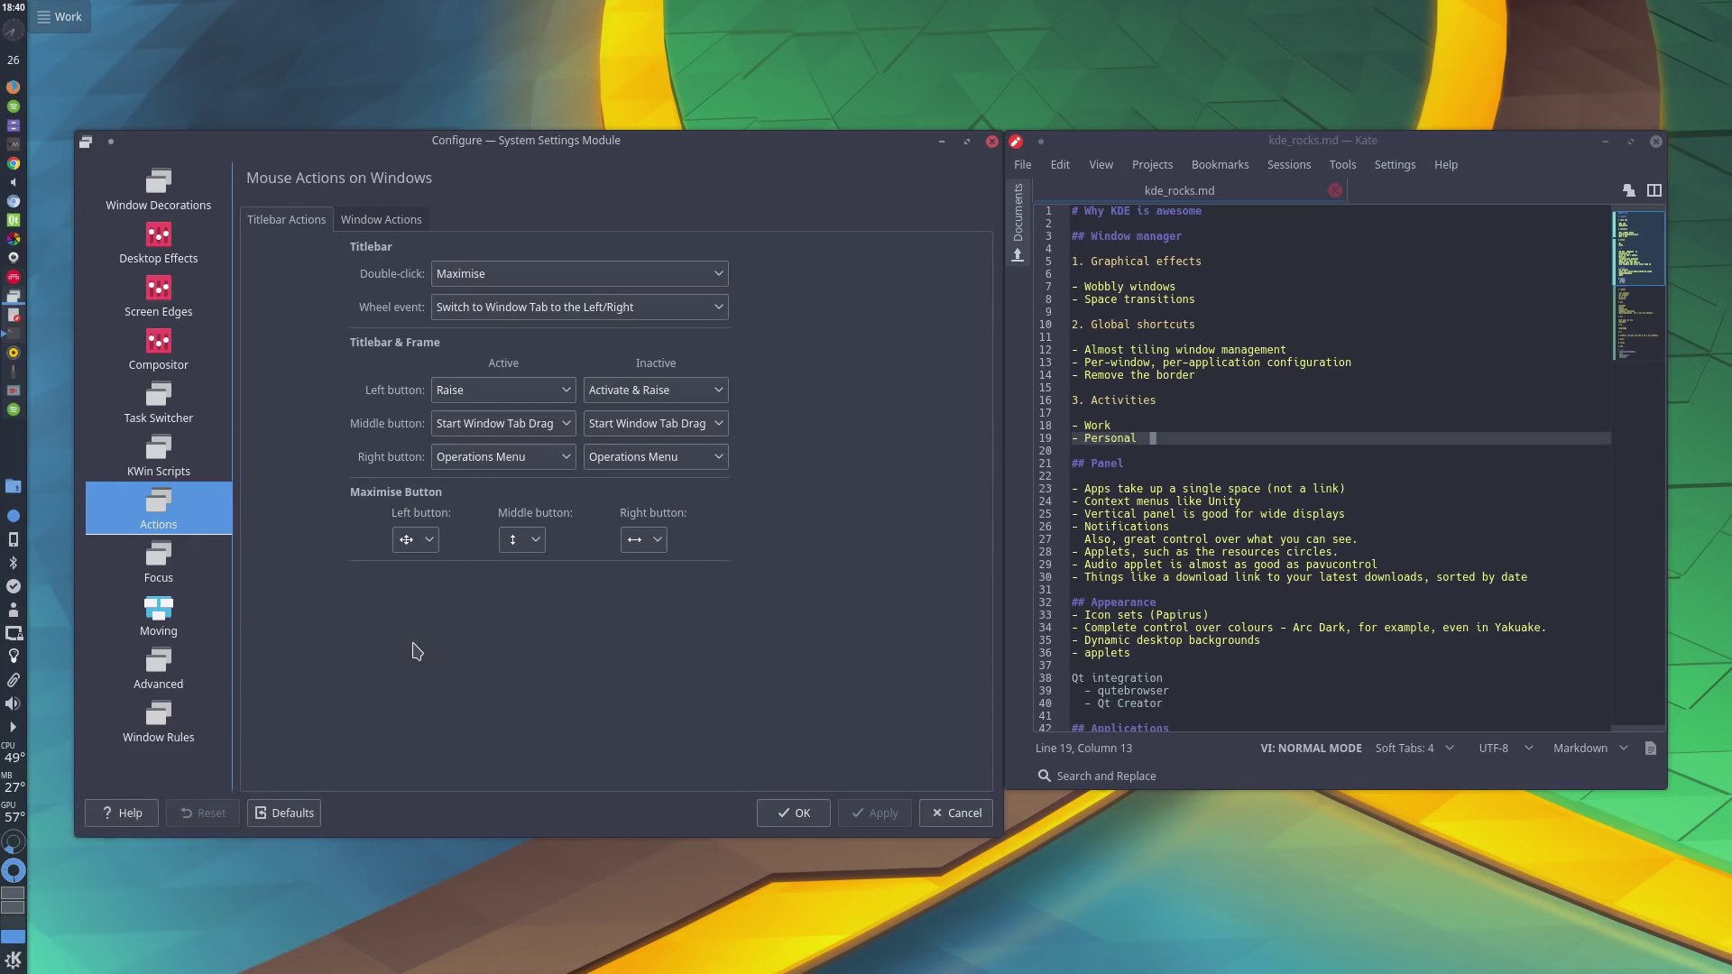
Step: Bring the Appearance notes in kde_rocks.md into view and make the Mouse Actions settings window smaller, leaving a gap beside Kate
scroll(1182, 566, down, 2)
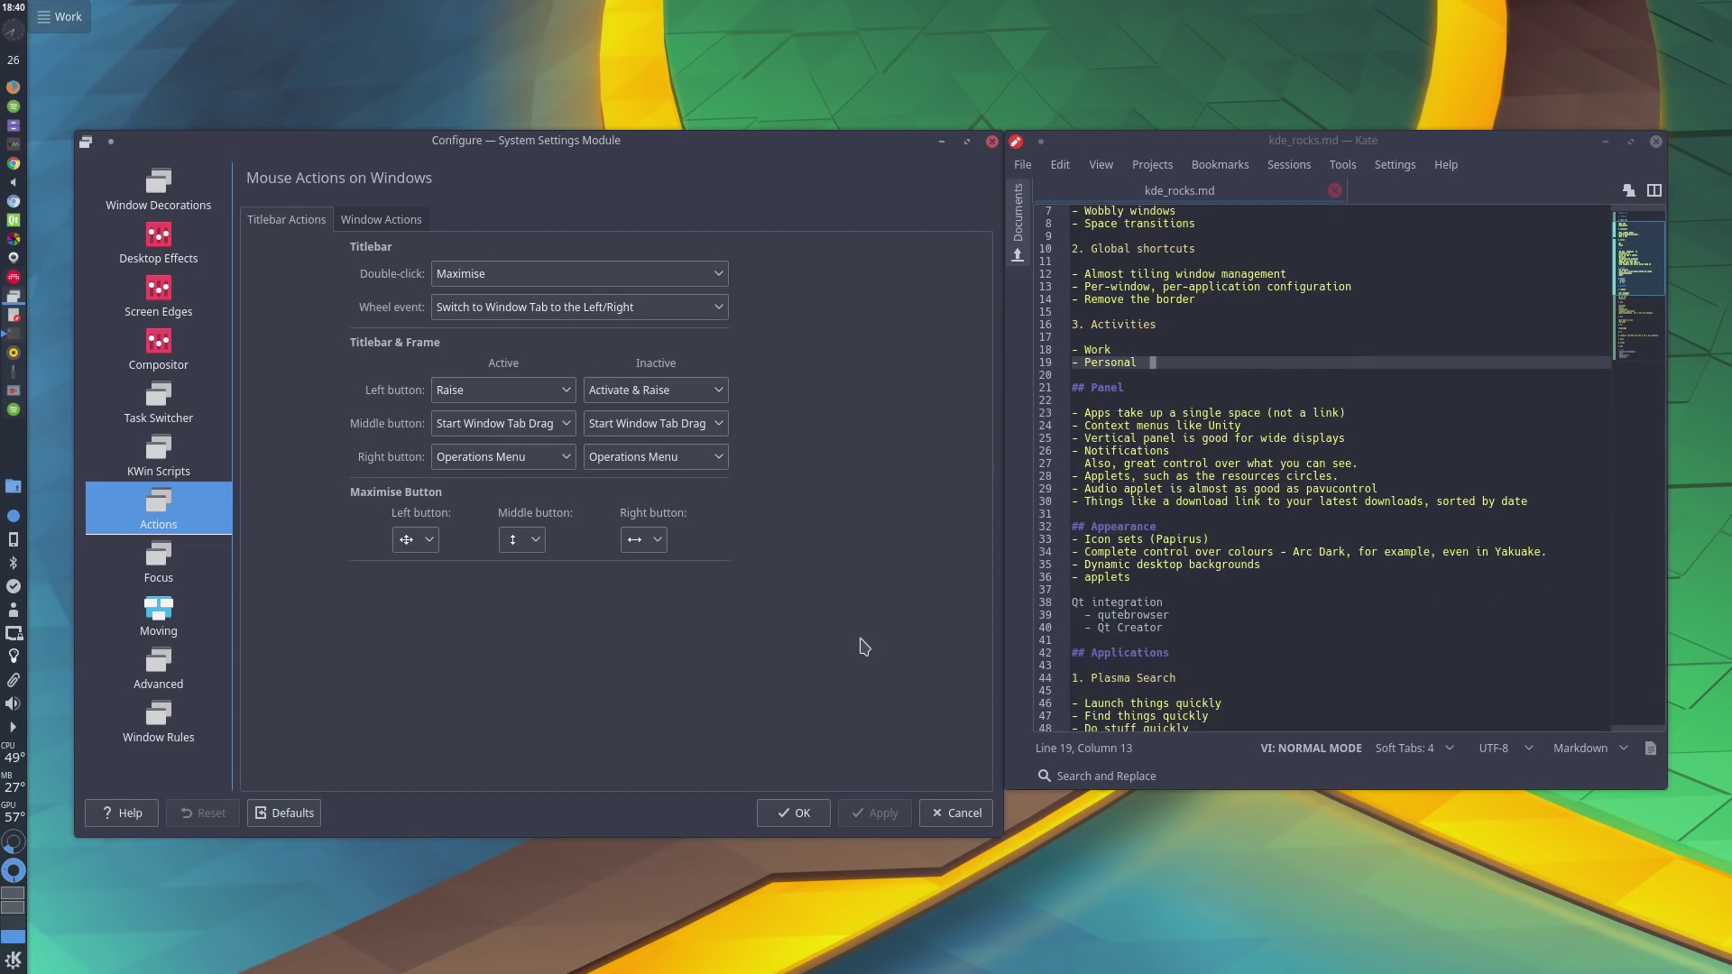
drag(836, 722, 836, 715)
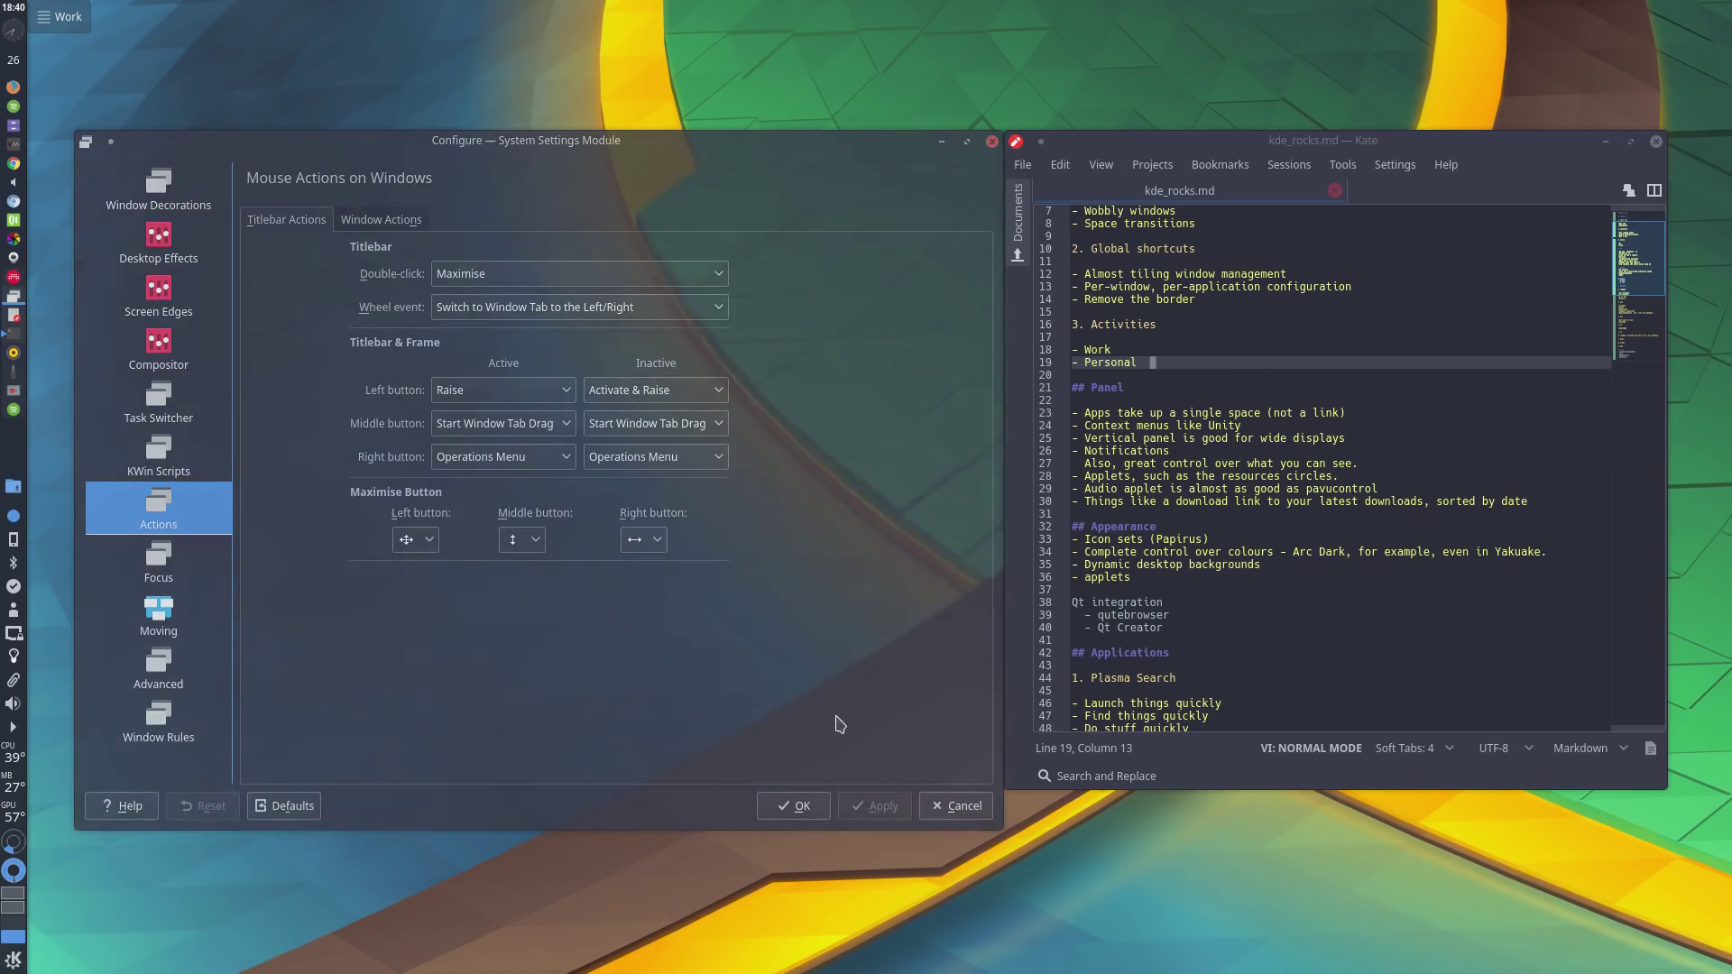
drag(868, 652, 784, 649)
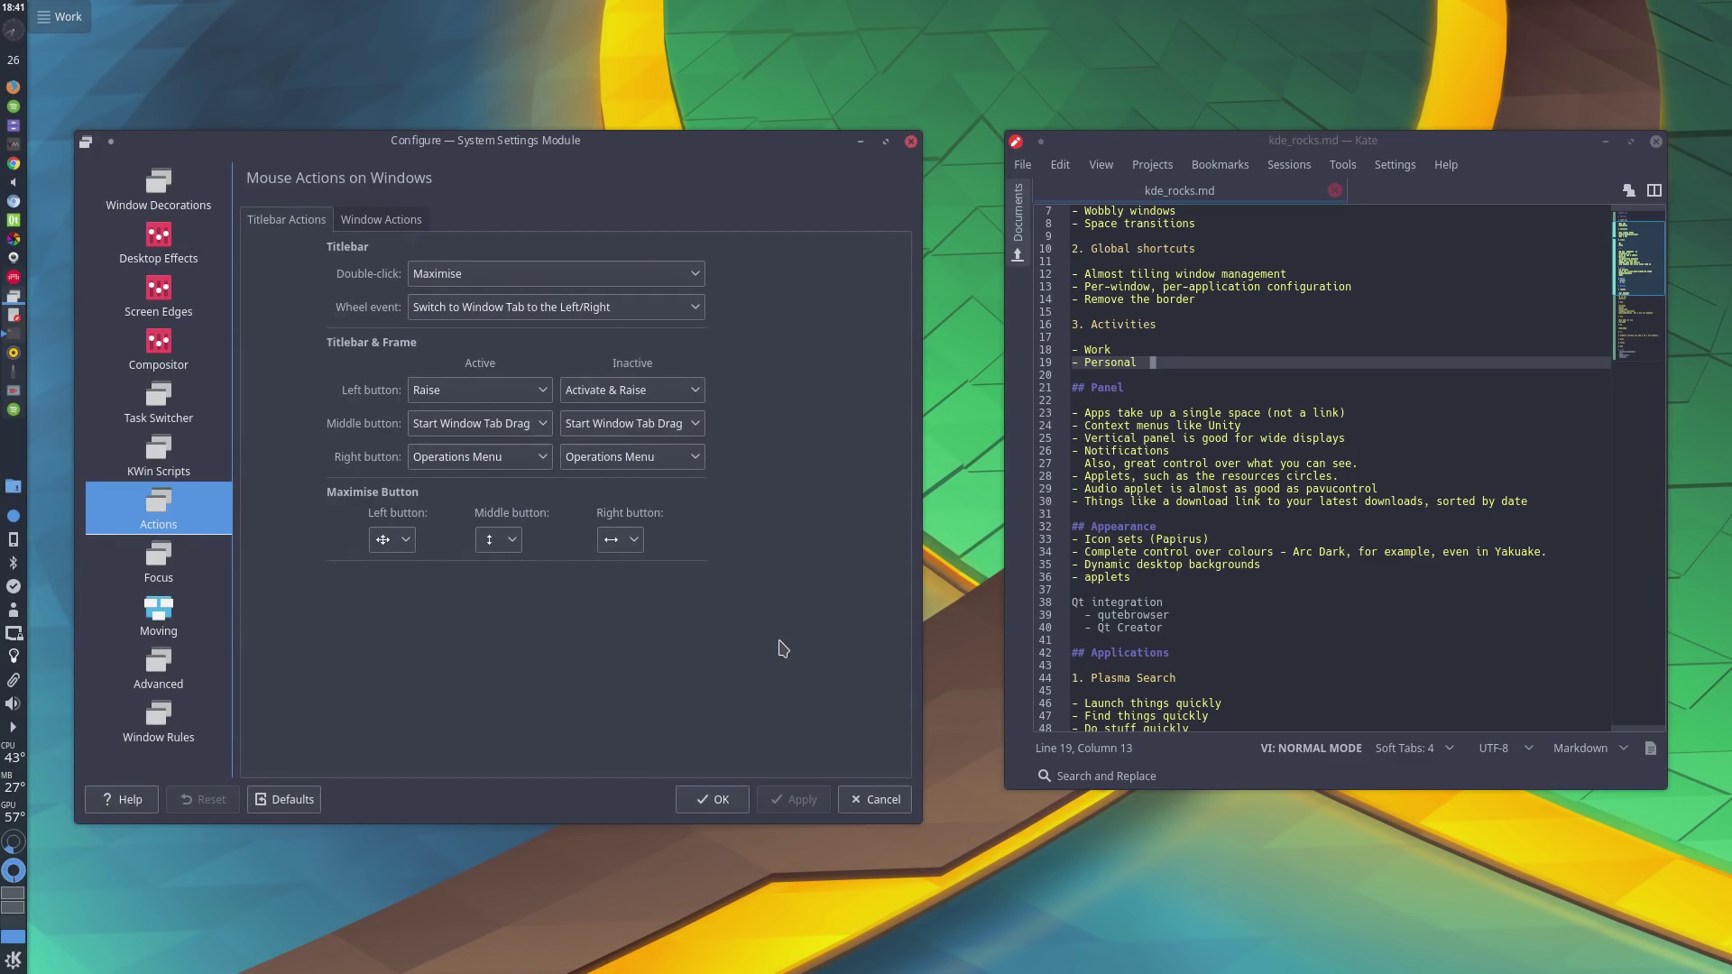
Step: Find and open the Icons settings through the desktop search, and show the home folder in Dolphin to inspect the icon theme
key(alt+space)
text(ic)
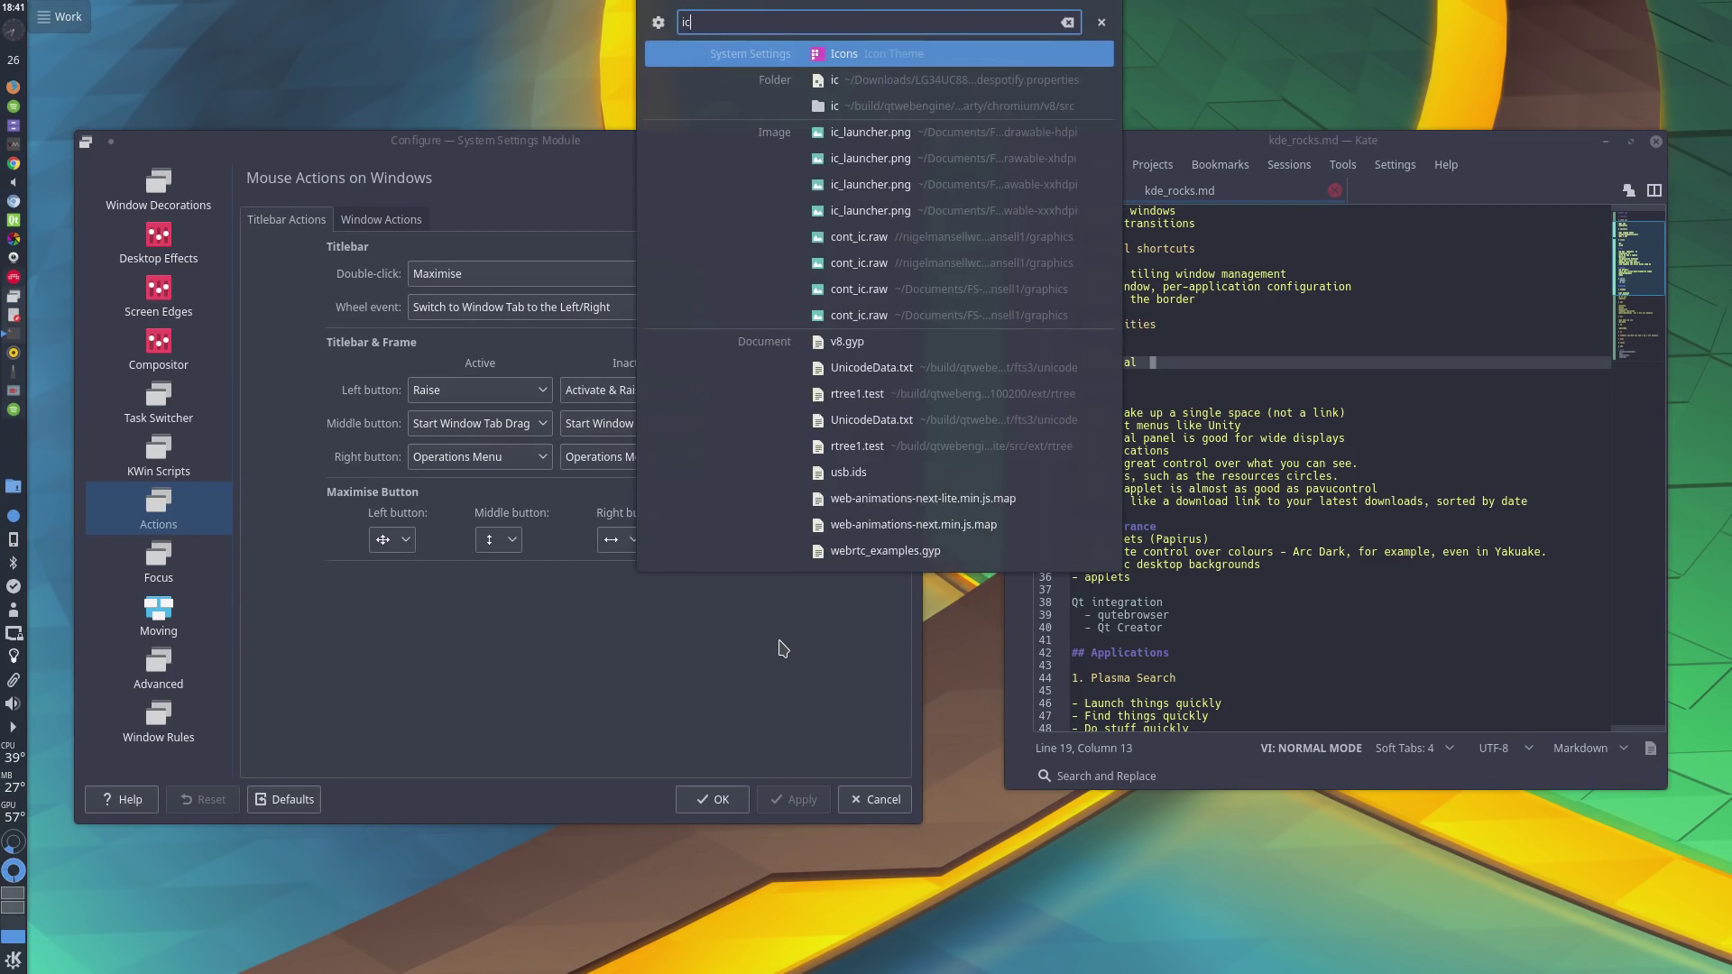
key(Return)
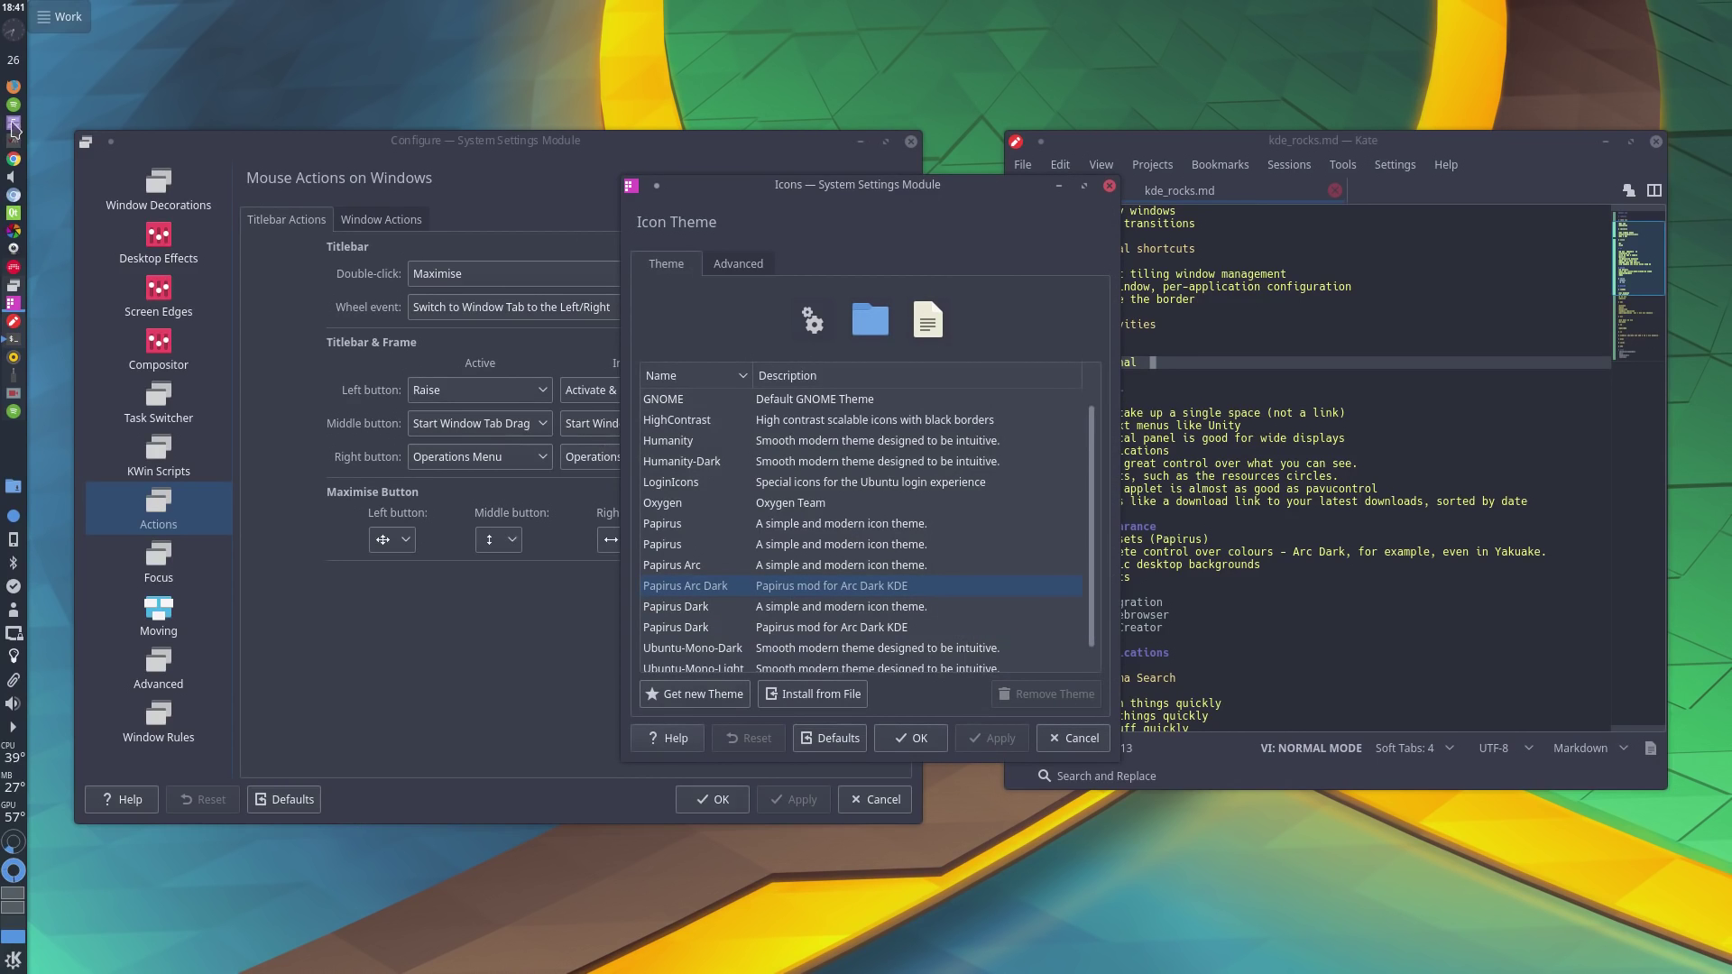
alt+drag(1262, 623, 831, 557)
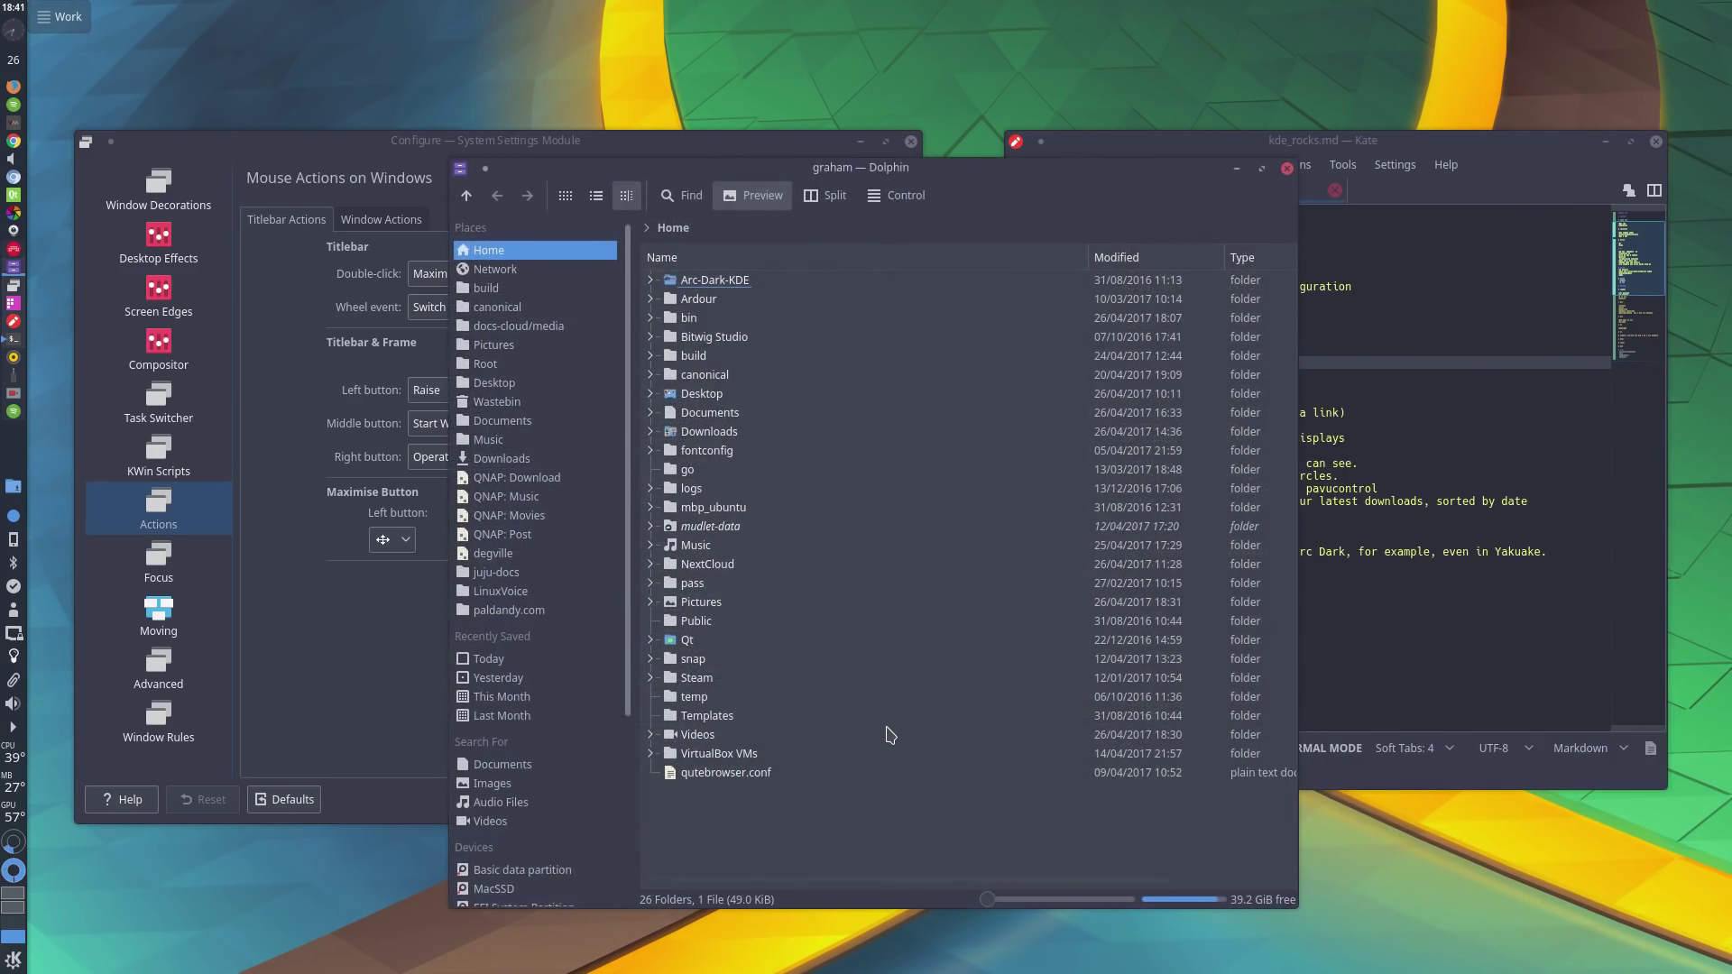
Step: Search the desktop for "settings" and launch System Settings
key(alt+space)
text(settings)
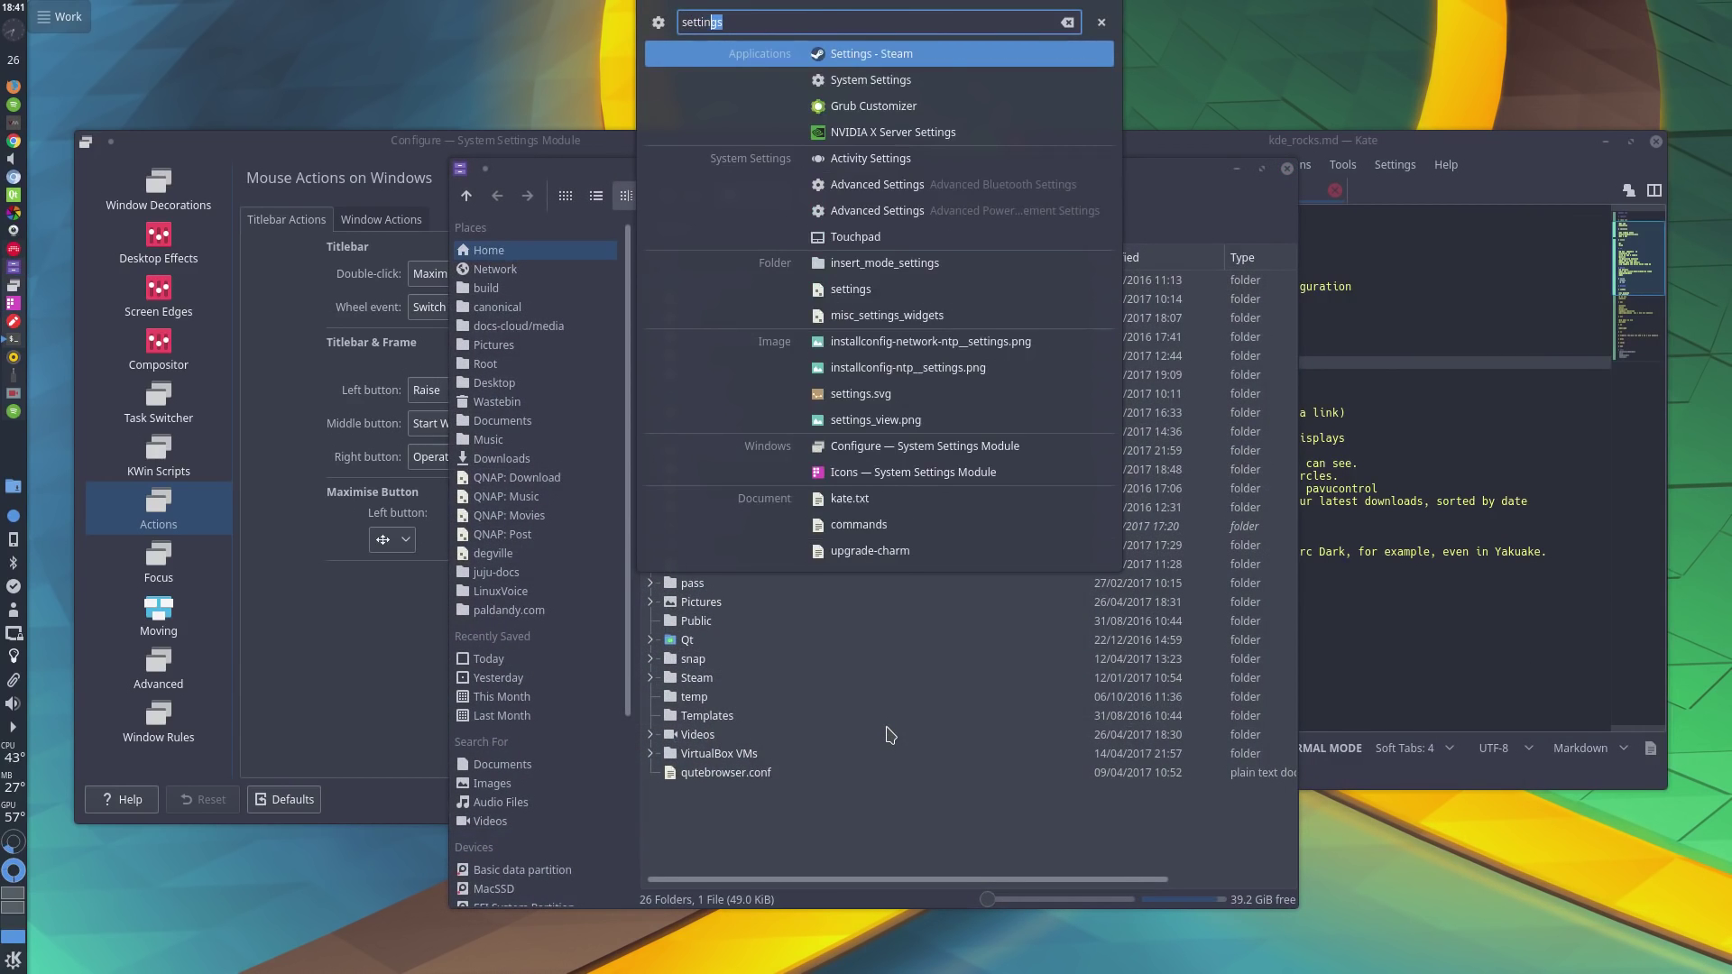
key(Down)
key(Return)
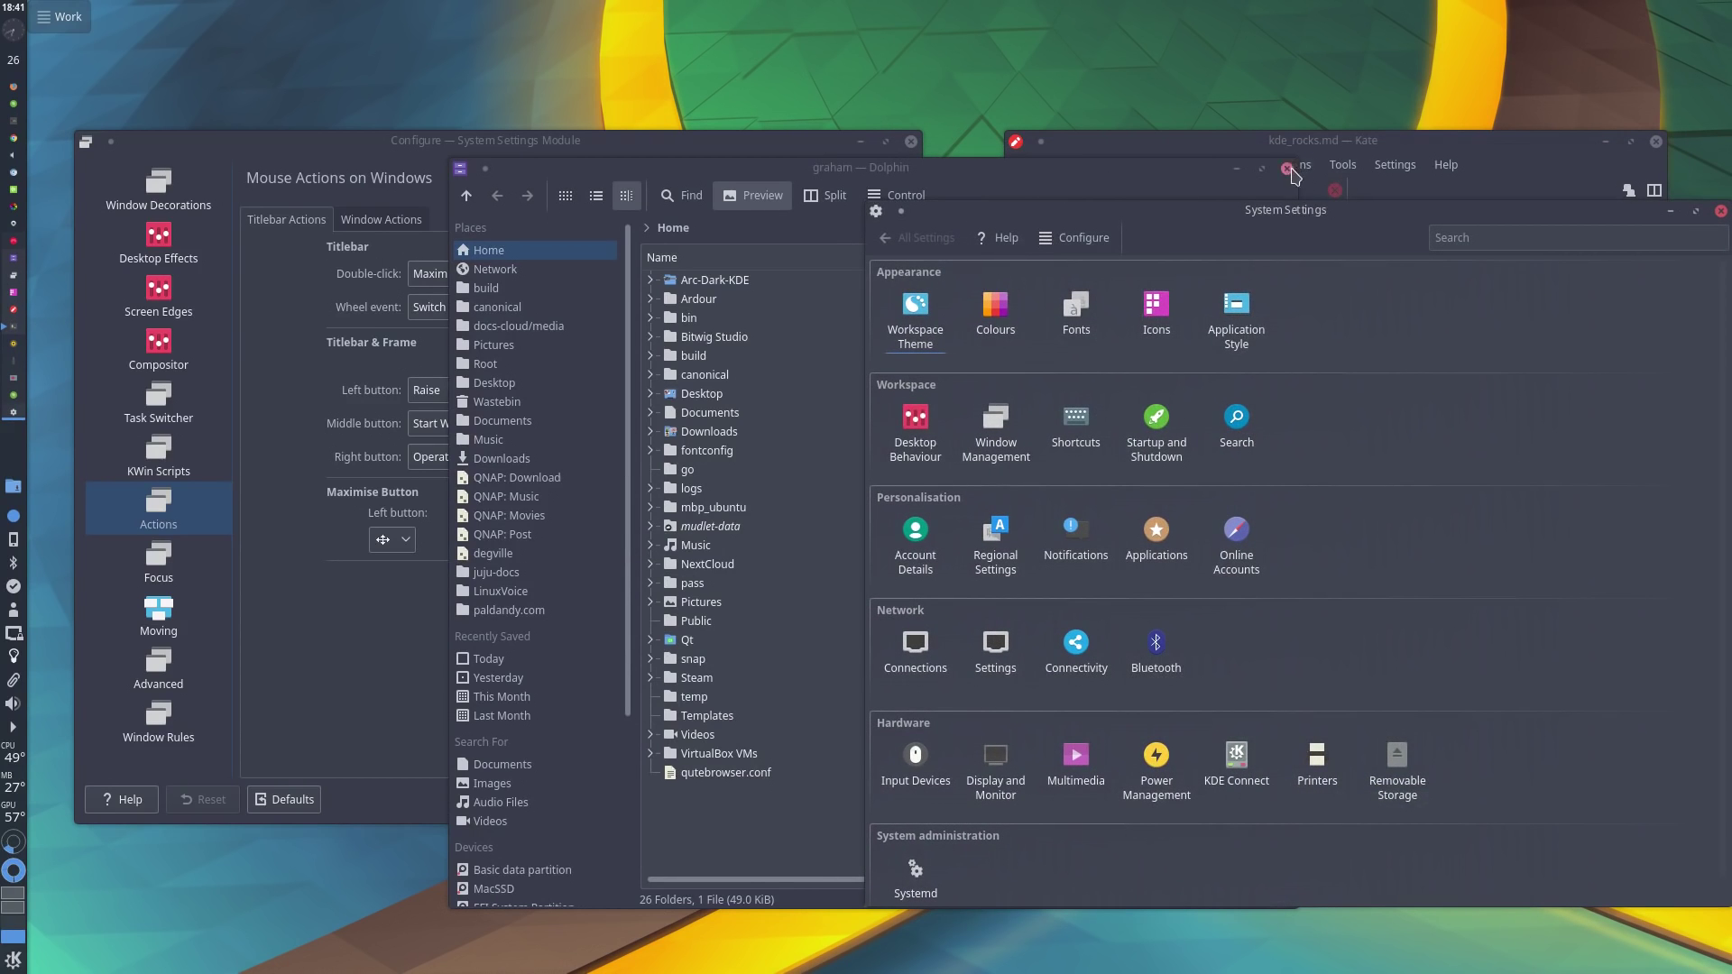
Step: Close the Dolphin and Icons windows, move System Settings over the Mouse Actions window and narrow it to uncover the Kate notes
click(1288, 169)
drag(846, 230, 427, 281)
click(695, 249)
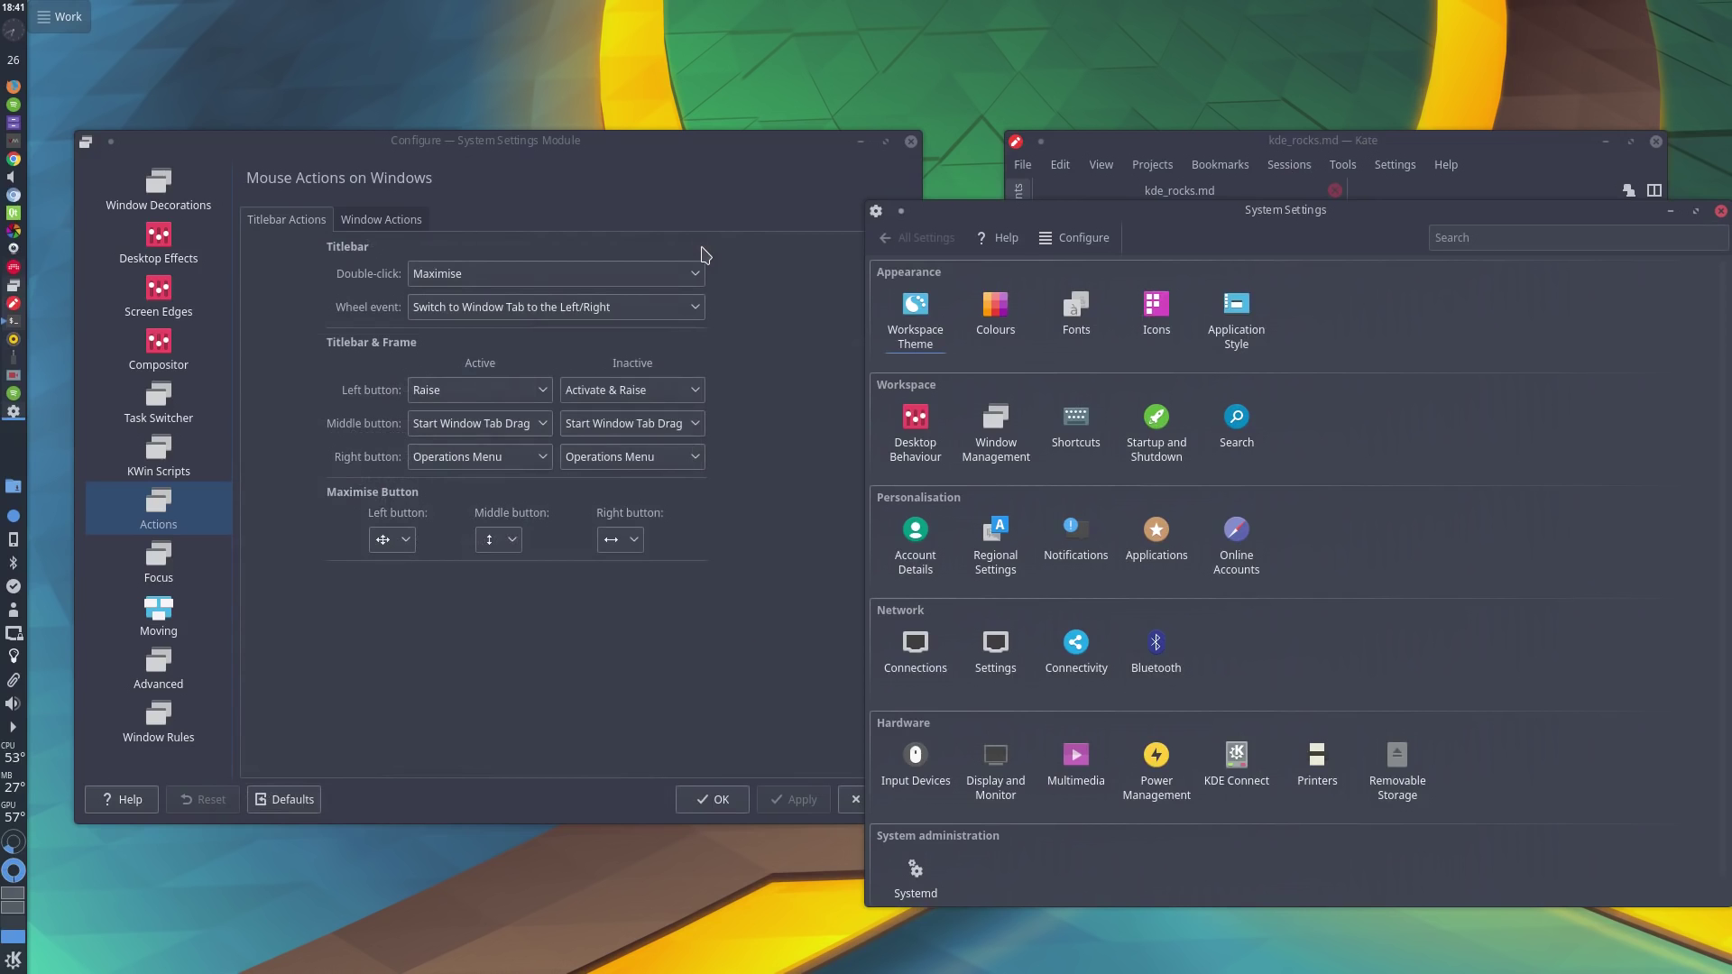
drag(1236, 508, 583, 540)
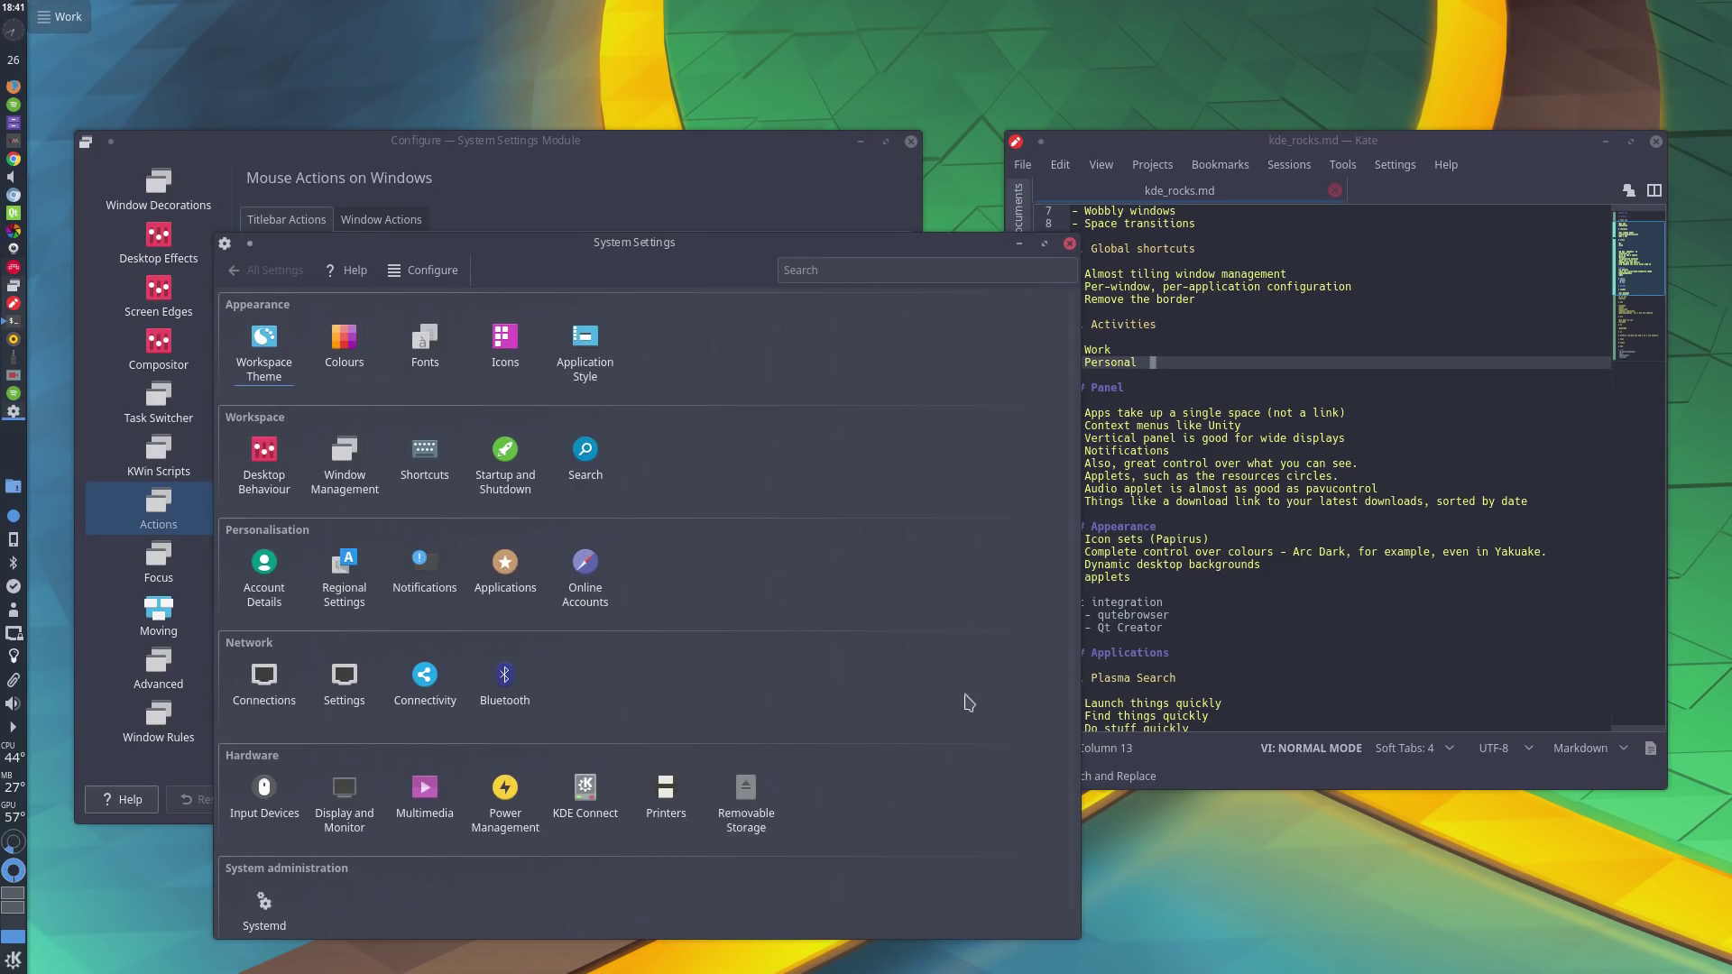
drag(976, 783, 728, 786)
drag(708, 697, 700, 683)
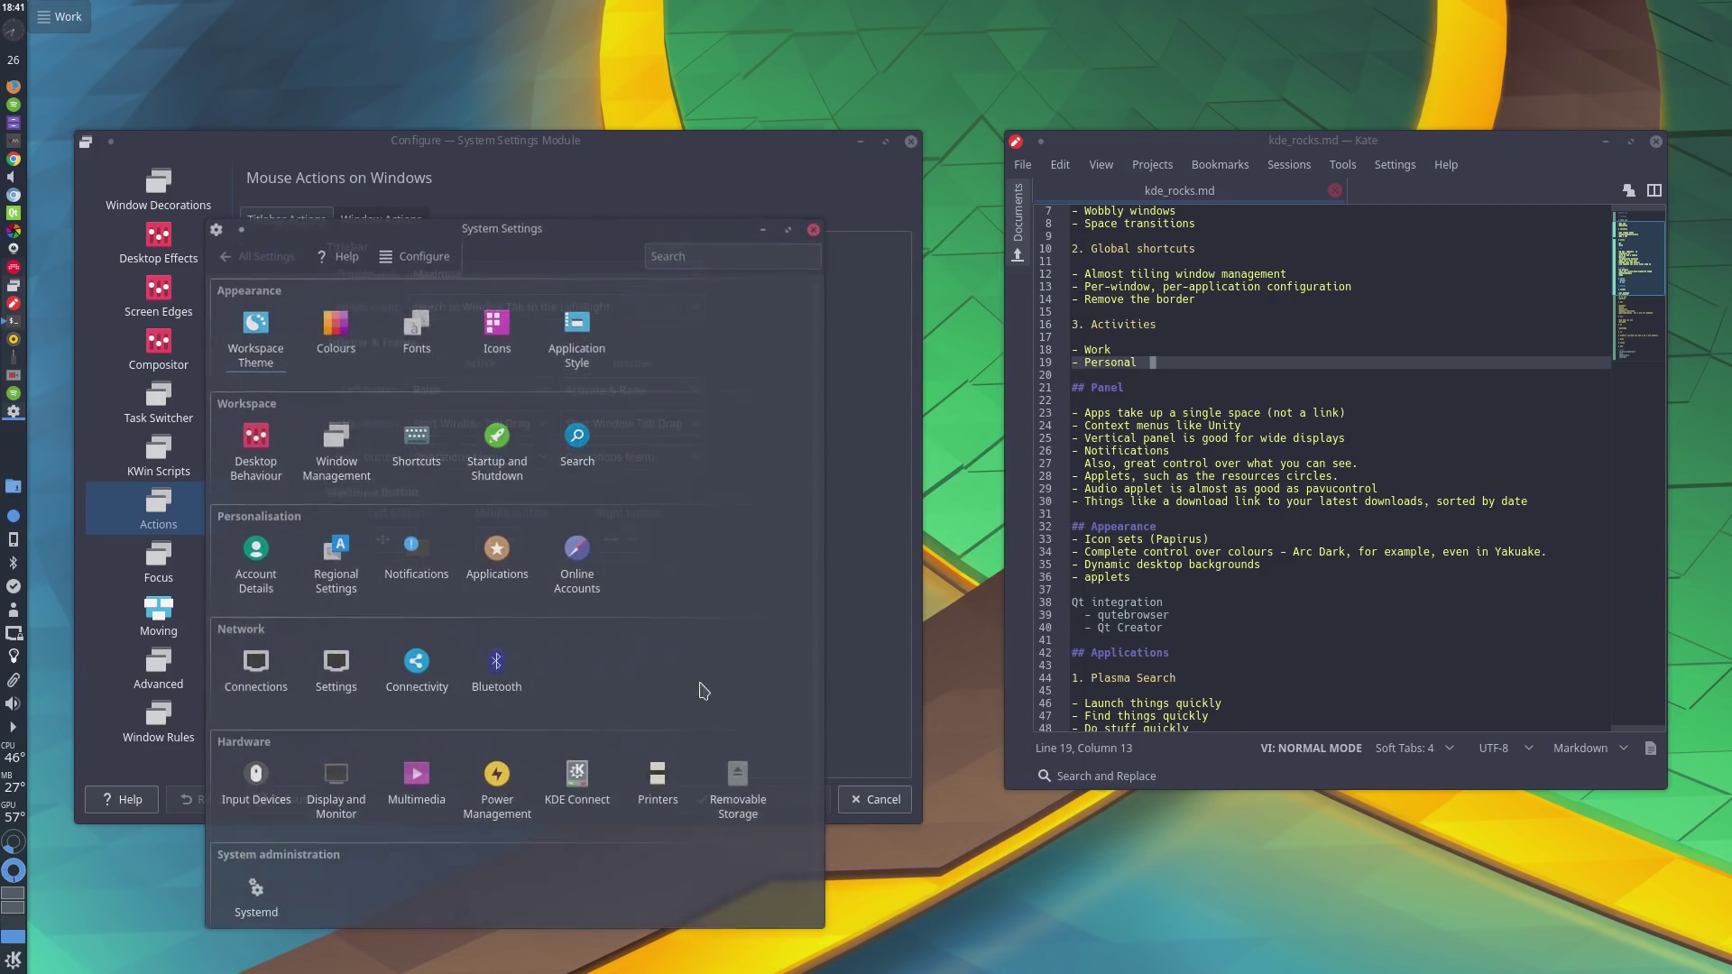
Step: Open the Colours settings, look through the Disabled, Colours and Options pages of the Arc Dark scheme editor, and close the editor
click(346, 357)
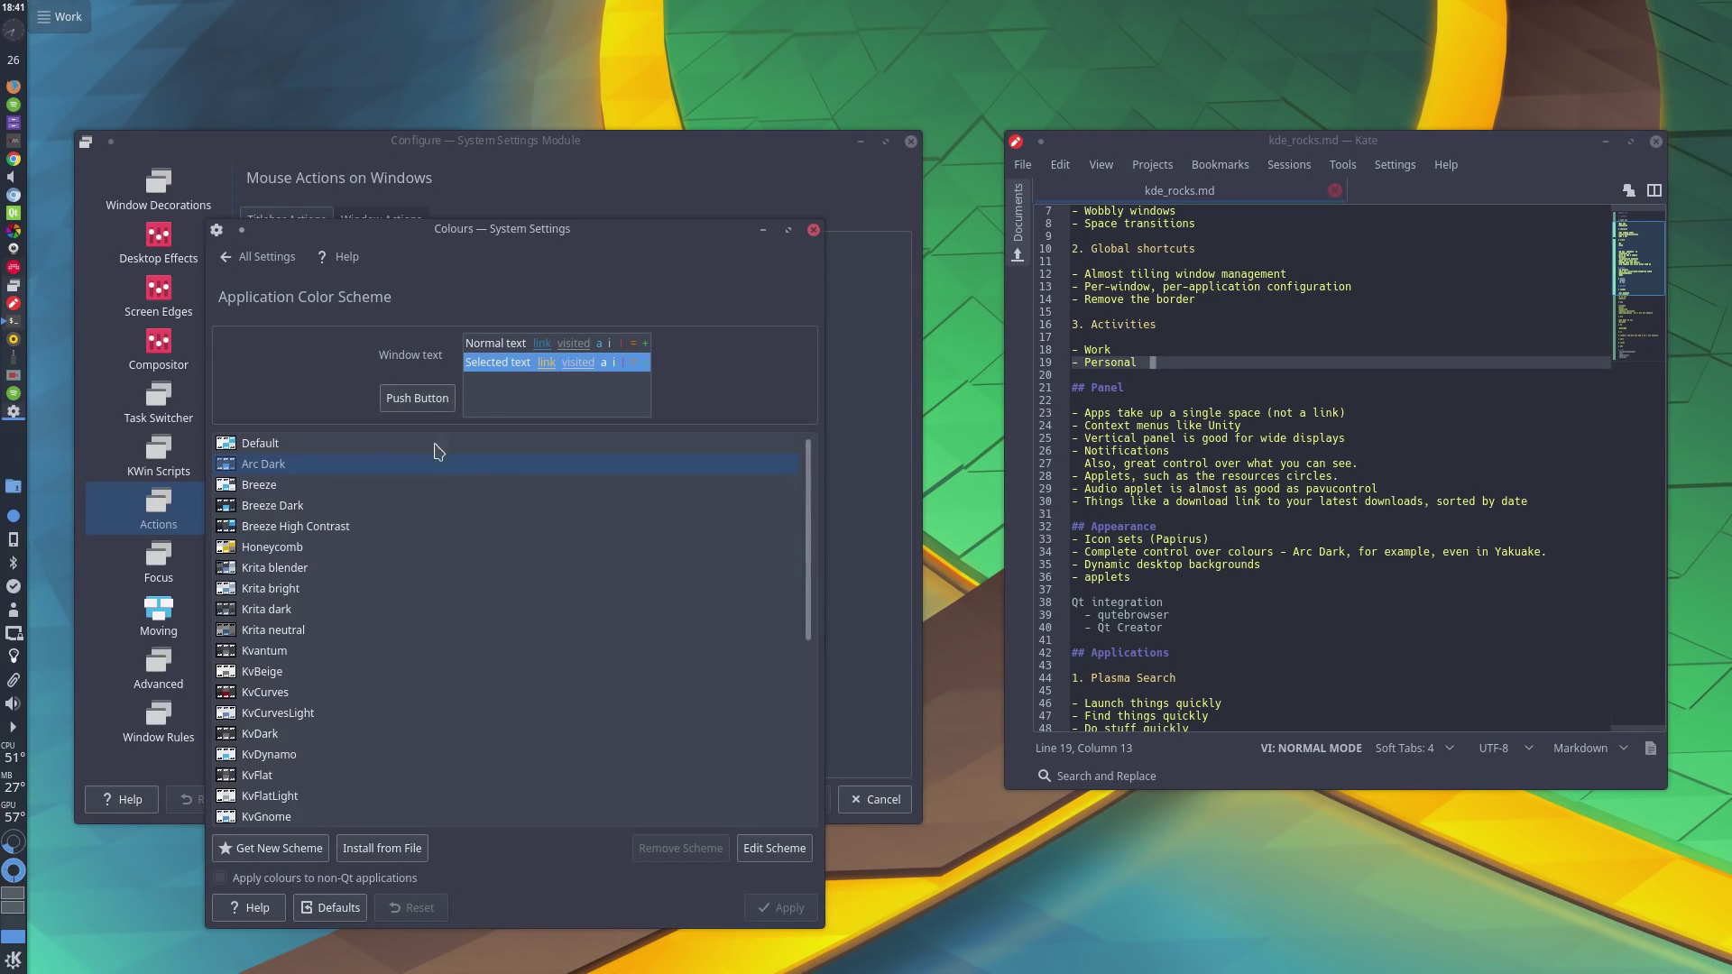
click(774, 848)
click(471, 388)
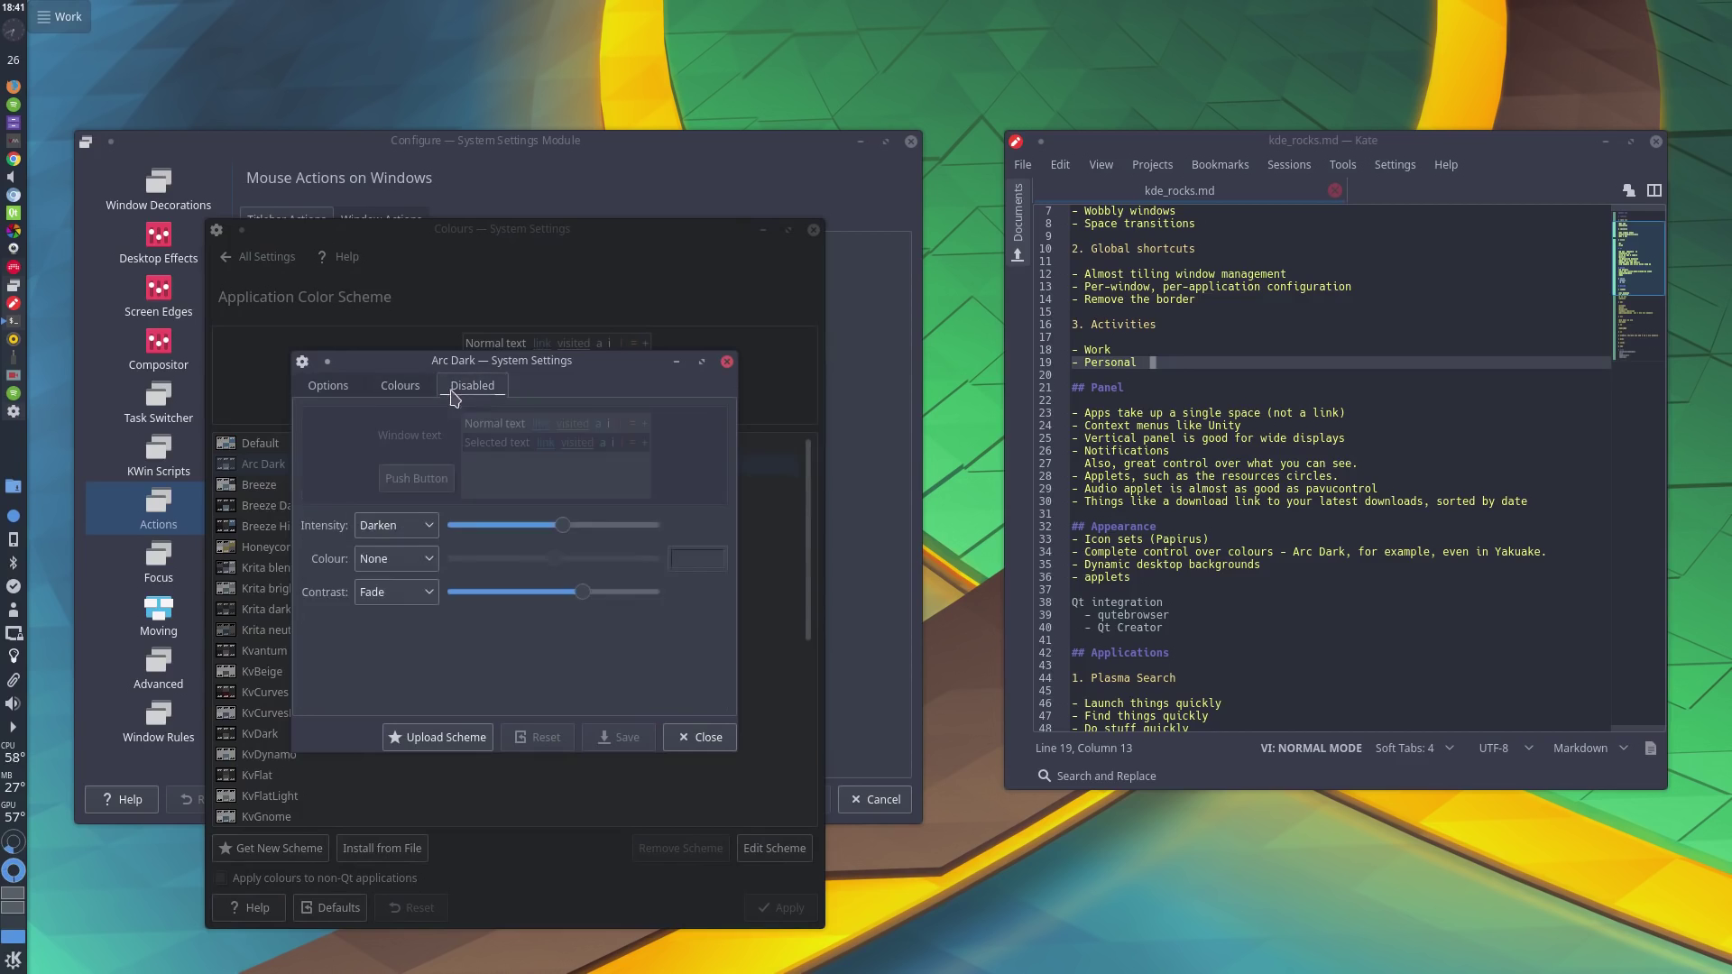
click(413, 396)
click(366, 397)
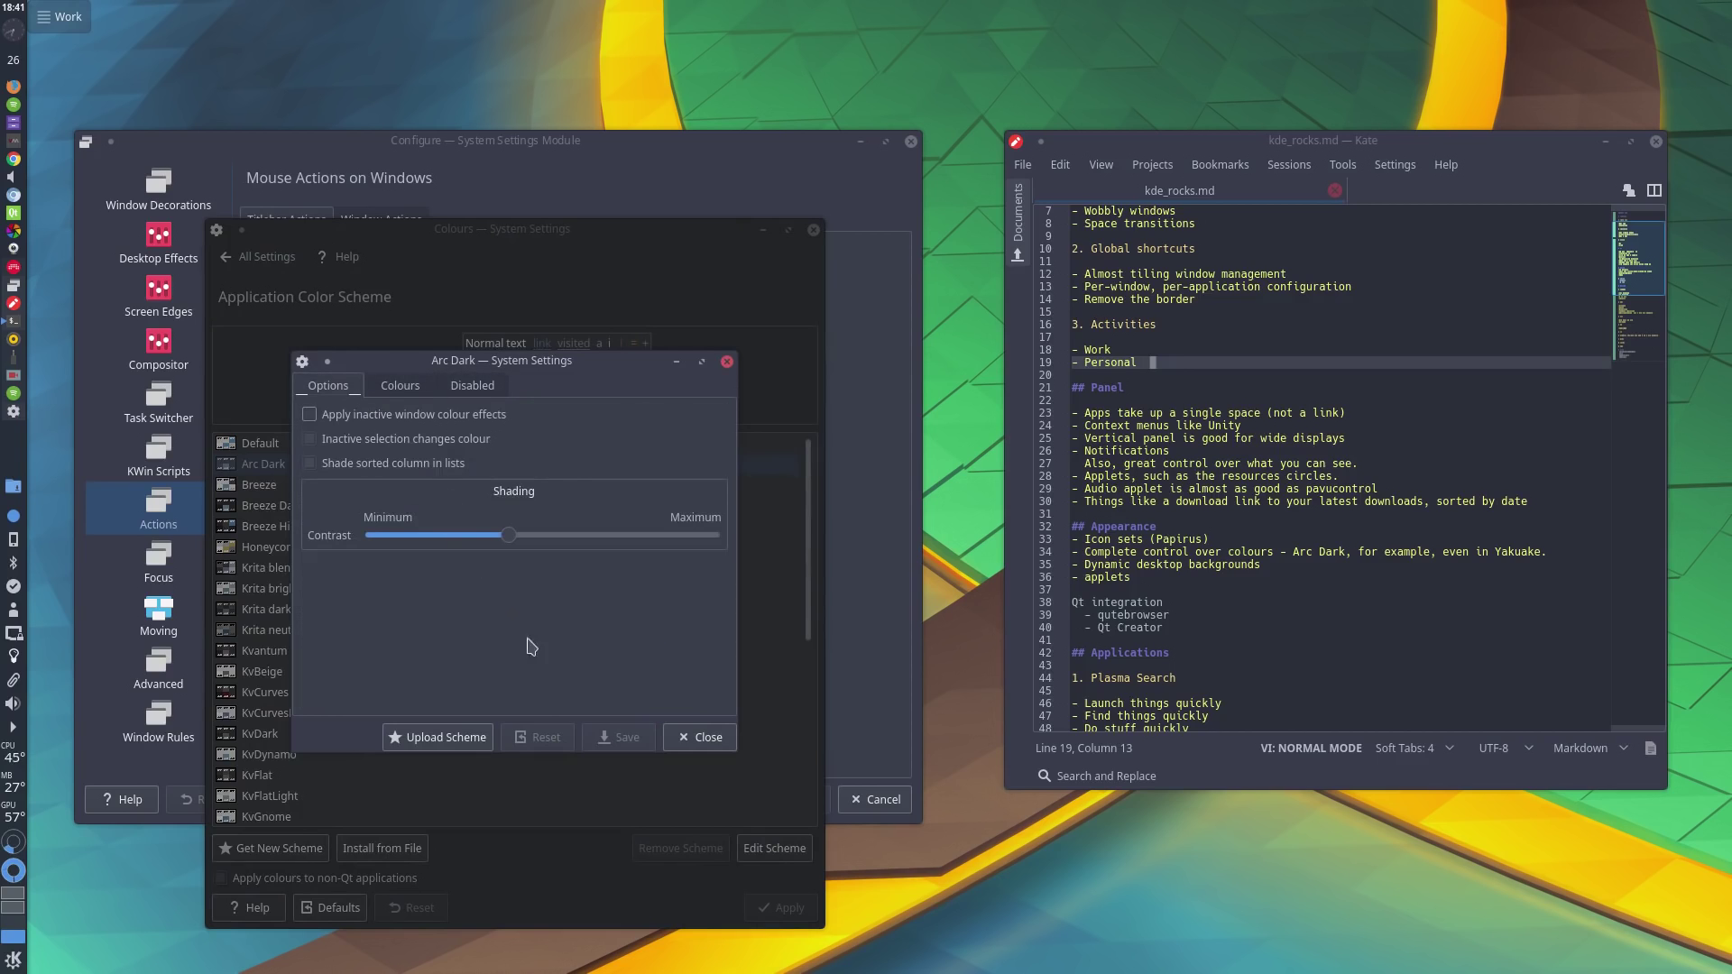
click(679, 738)
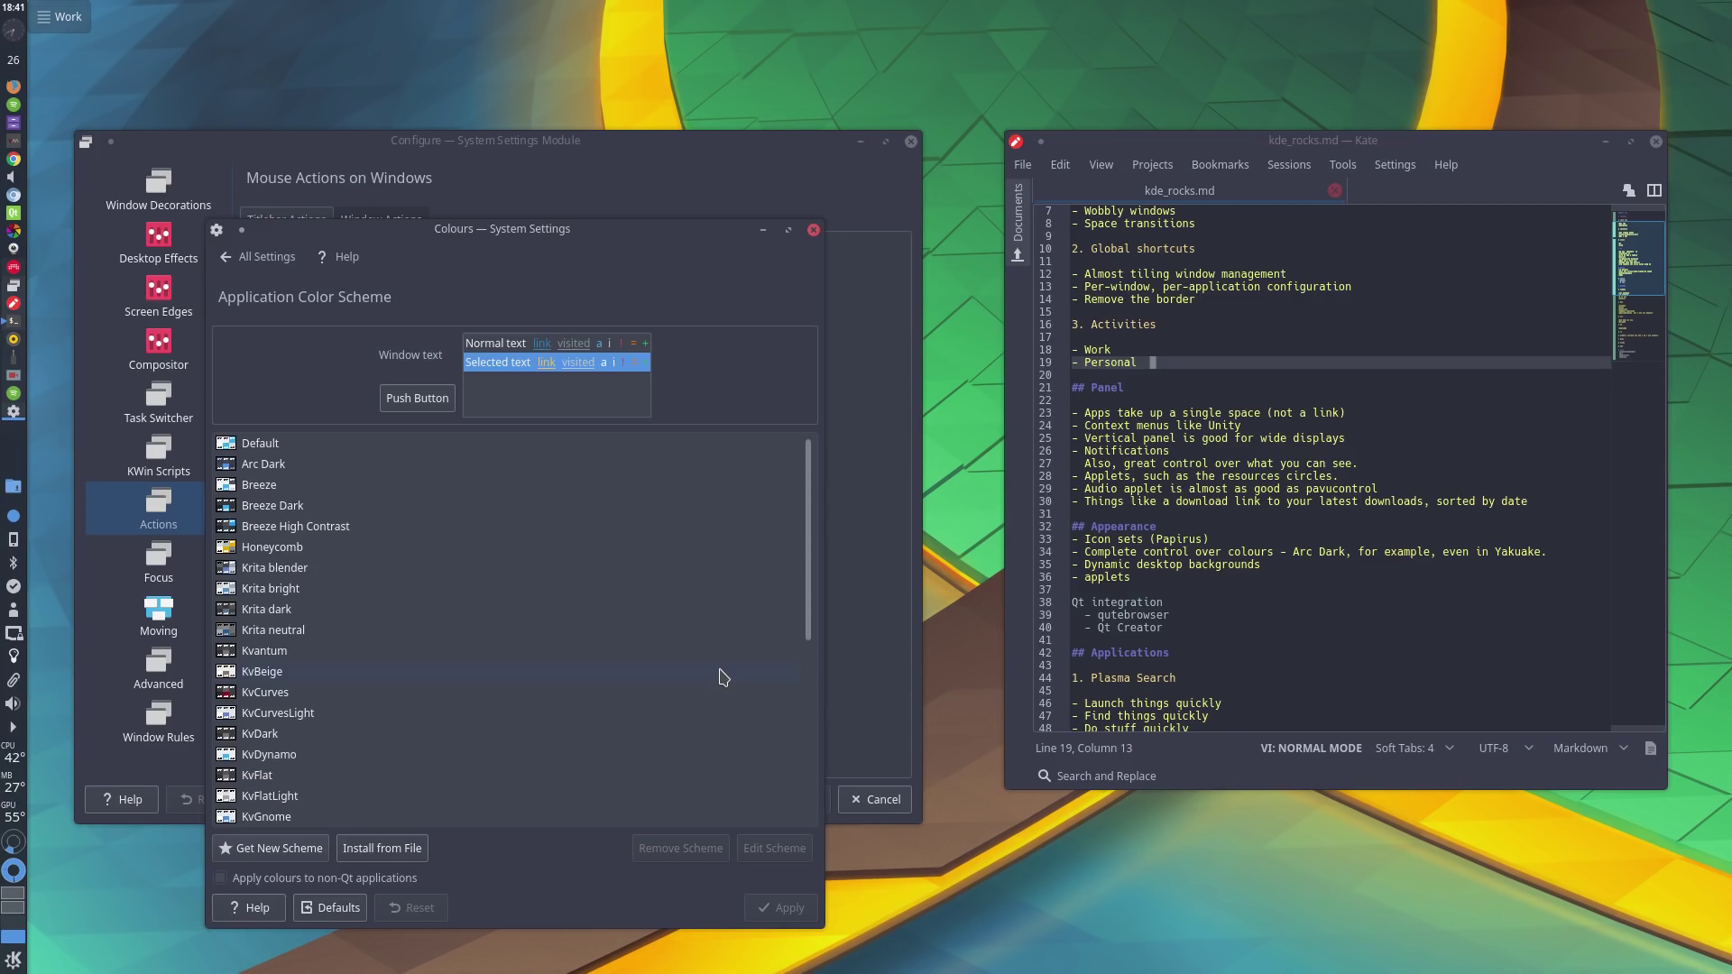
Step: Switch to the empty third virtual desktop, launch Qt Creator to view its themed interface, close it and return to the fourth desktop
key(ctrl+F3)
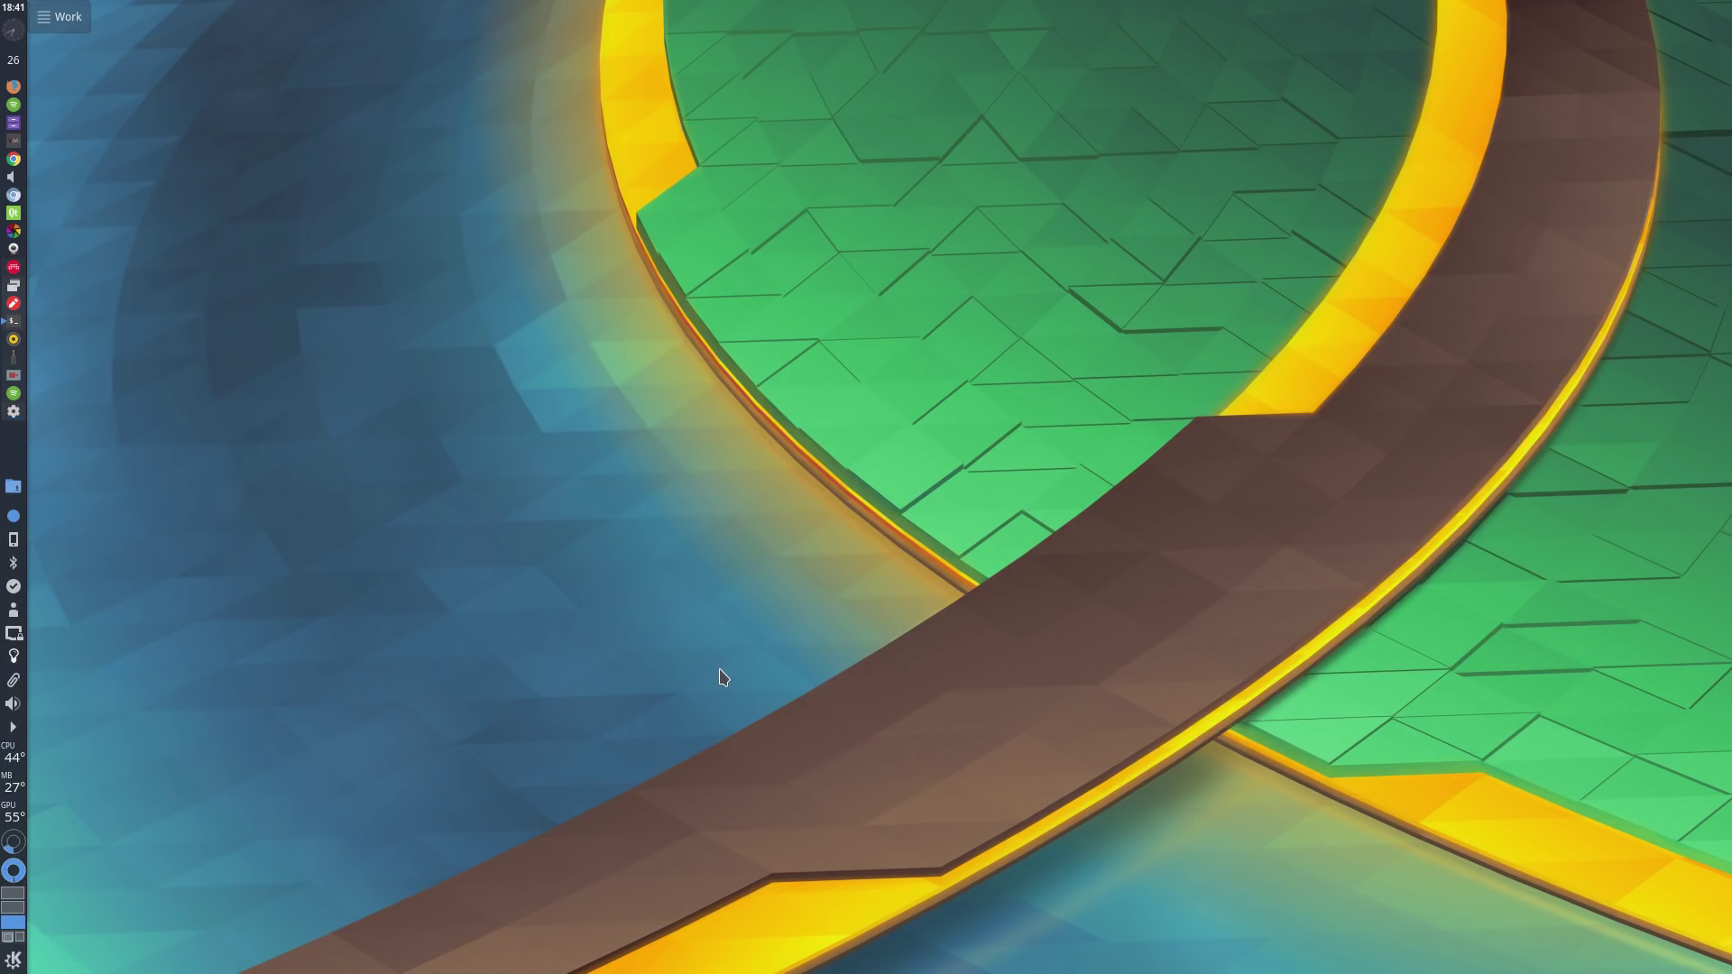
key(alt+space)
text(creator)
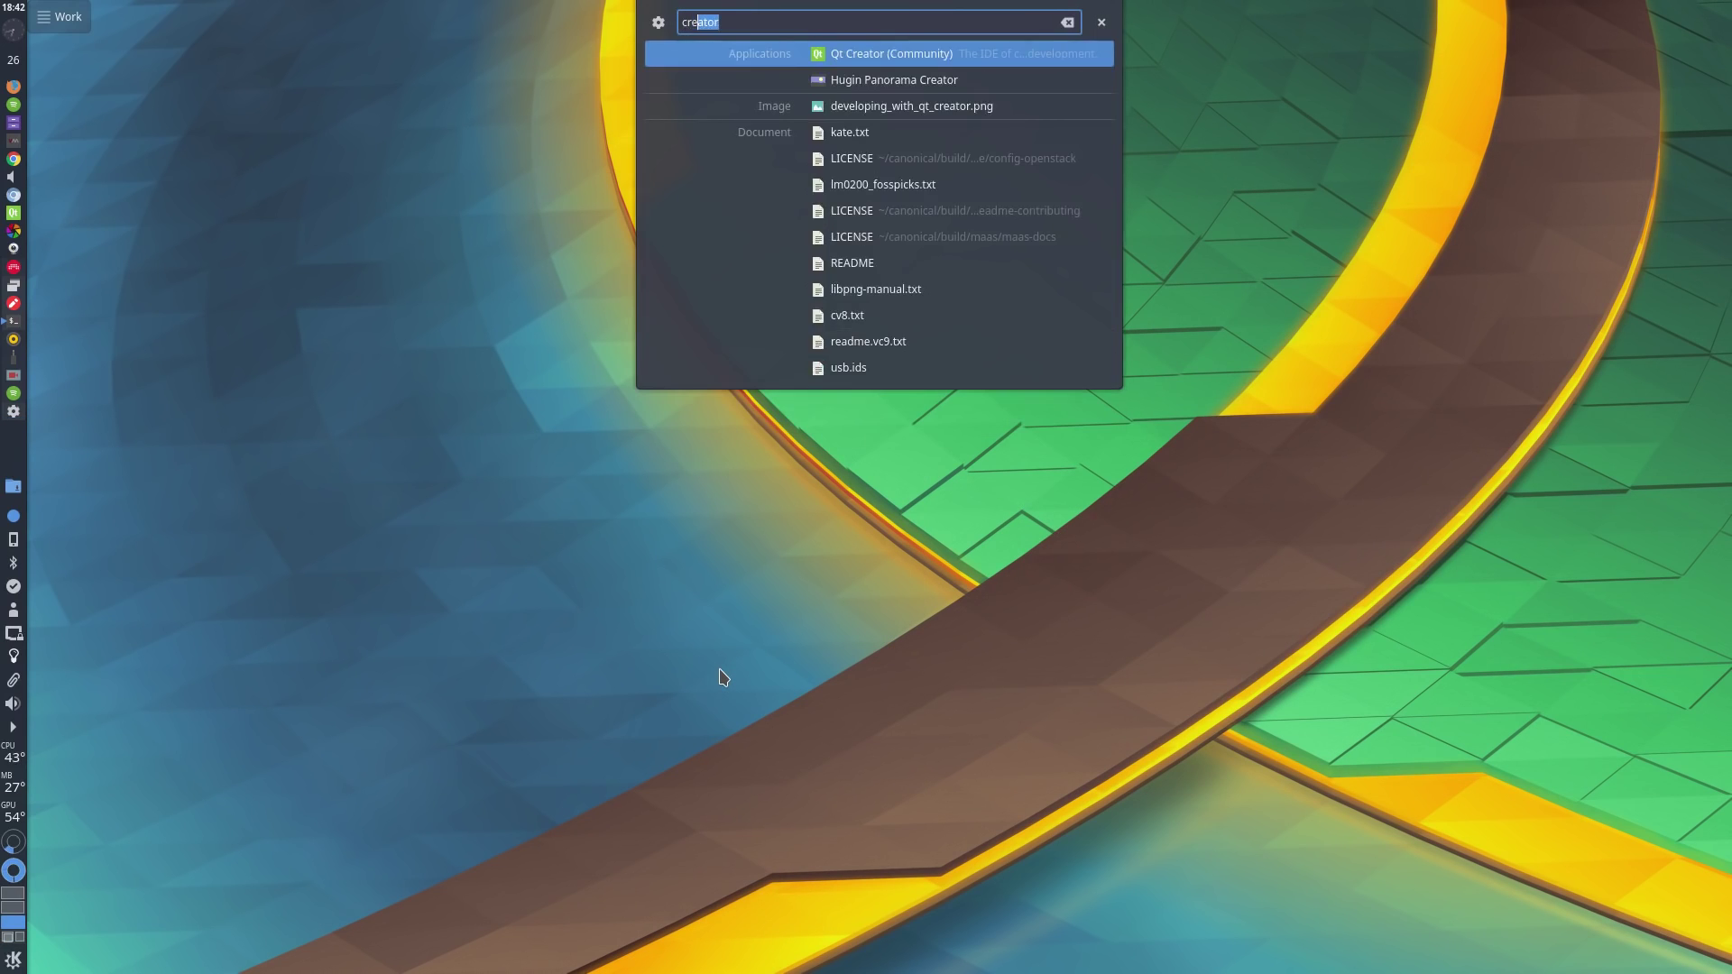
key(Return)
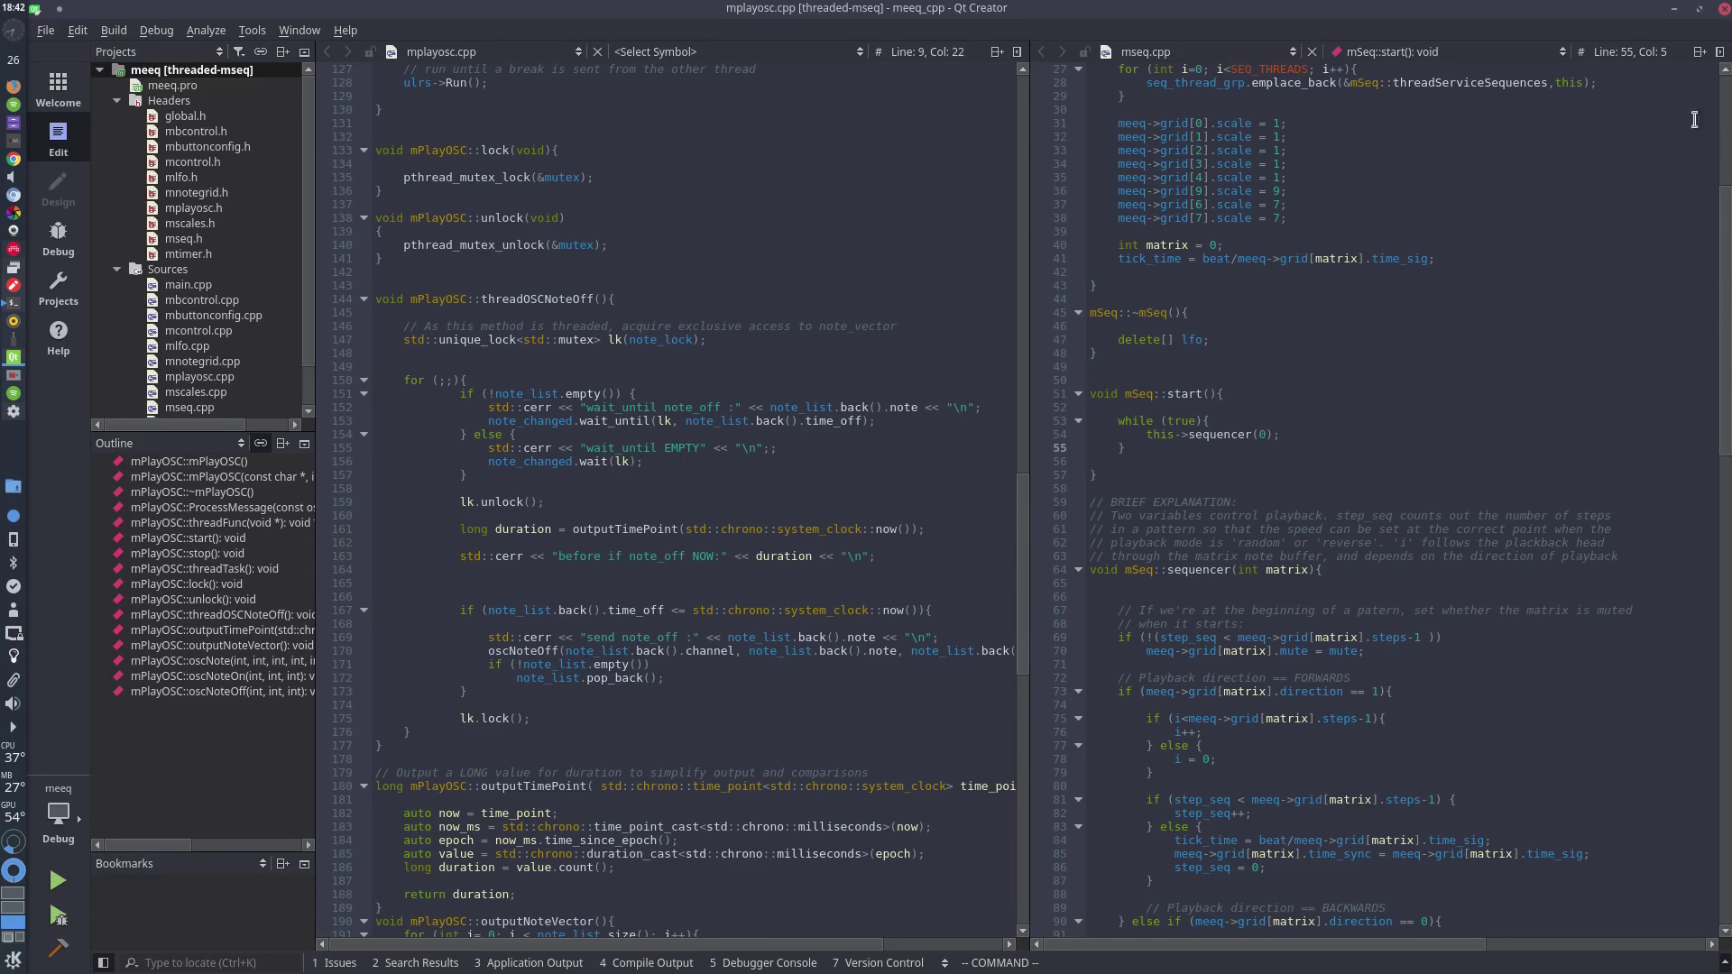
click(1725, 9)
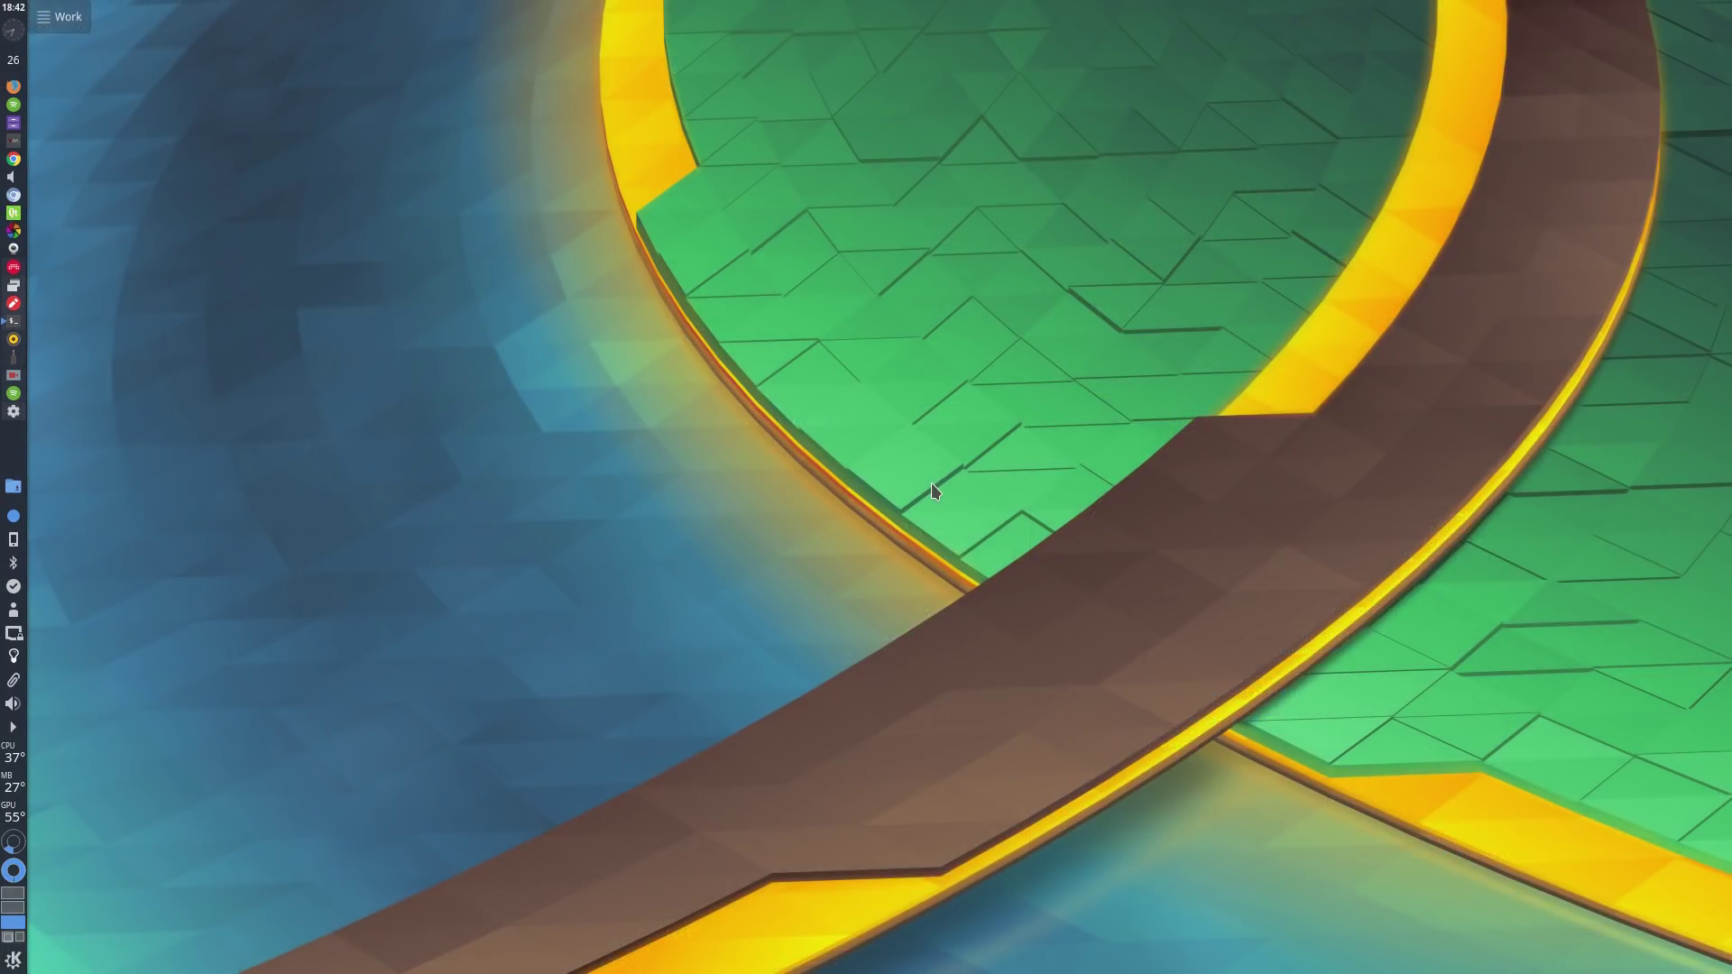
key(ctrl+F4)
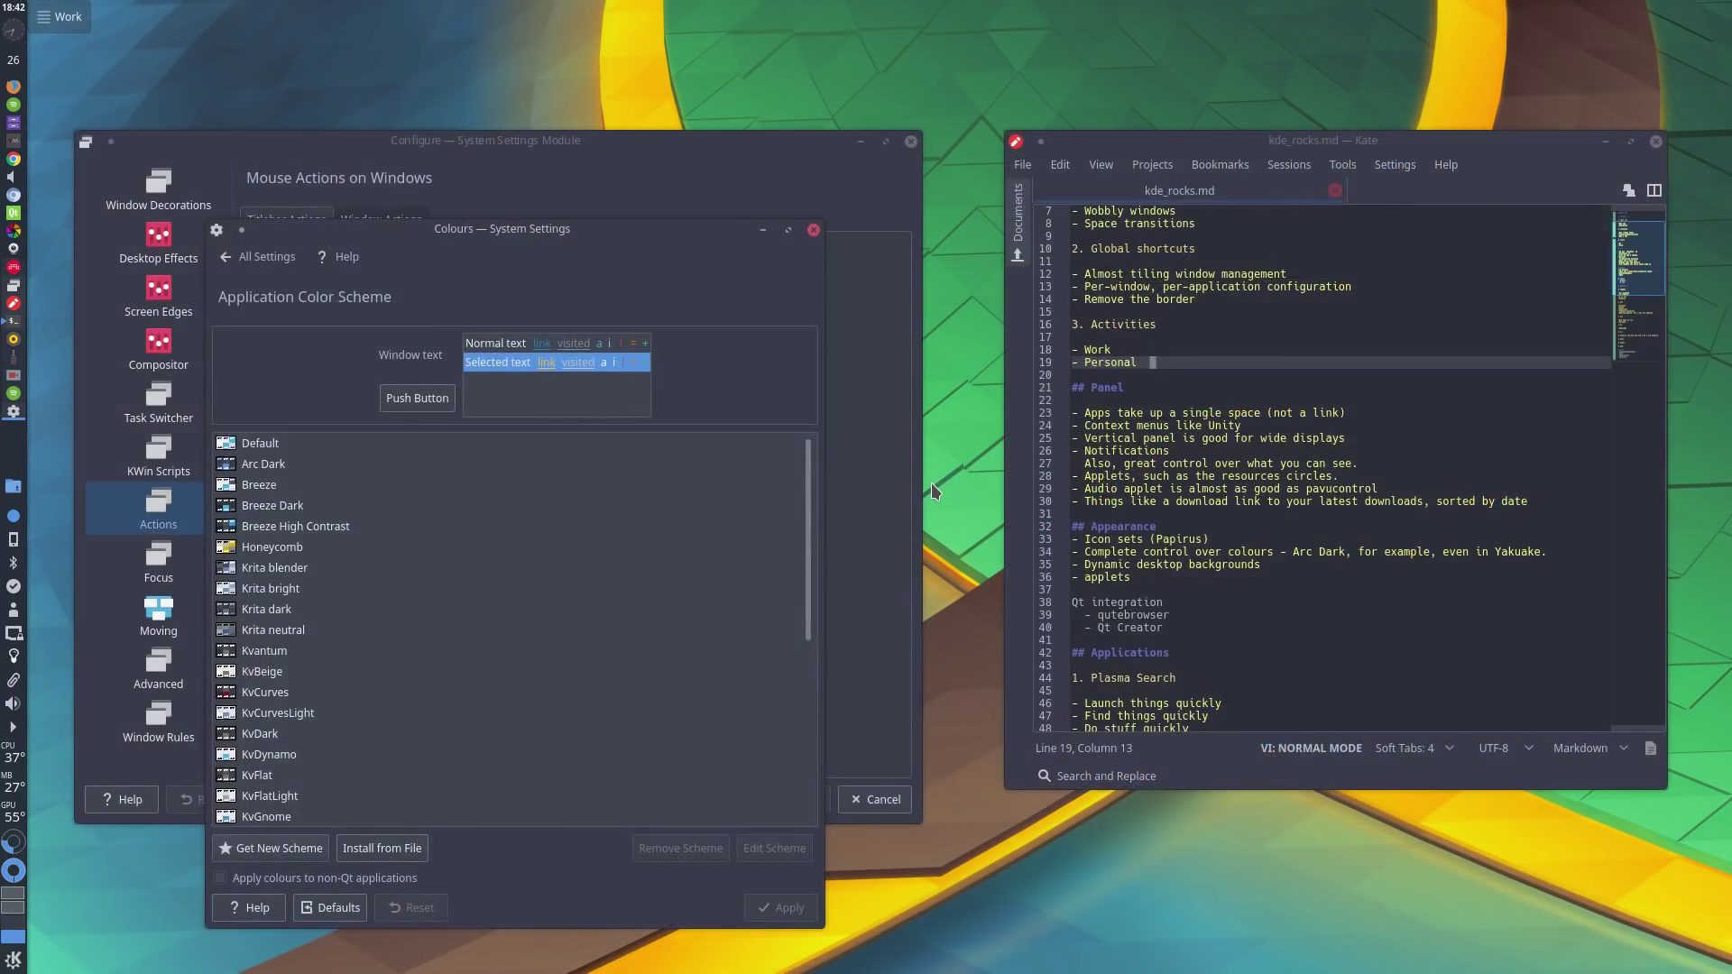
Step: Switch to the Personal activity, close the Reddit tab in qutebrowser and follow the "Passing the Baton" link on Hacker News using link hints
key(super+Tab)
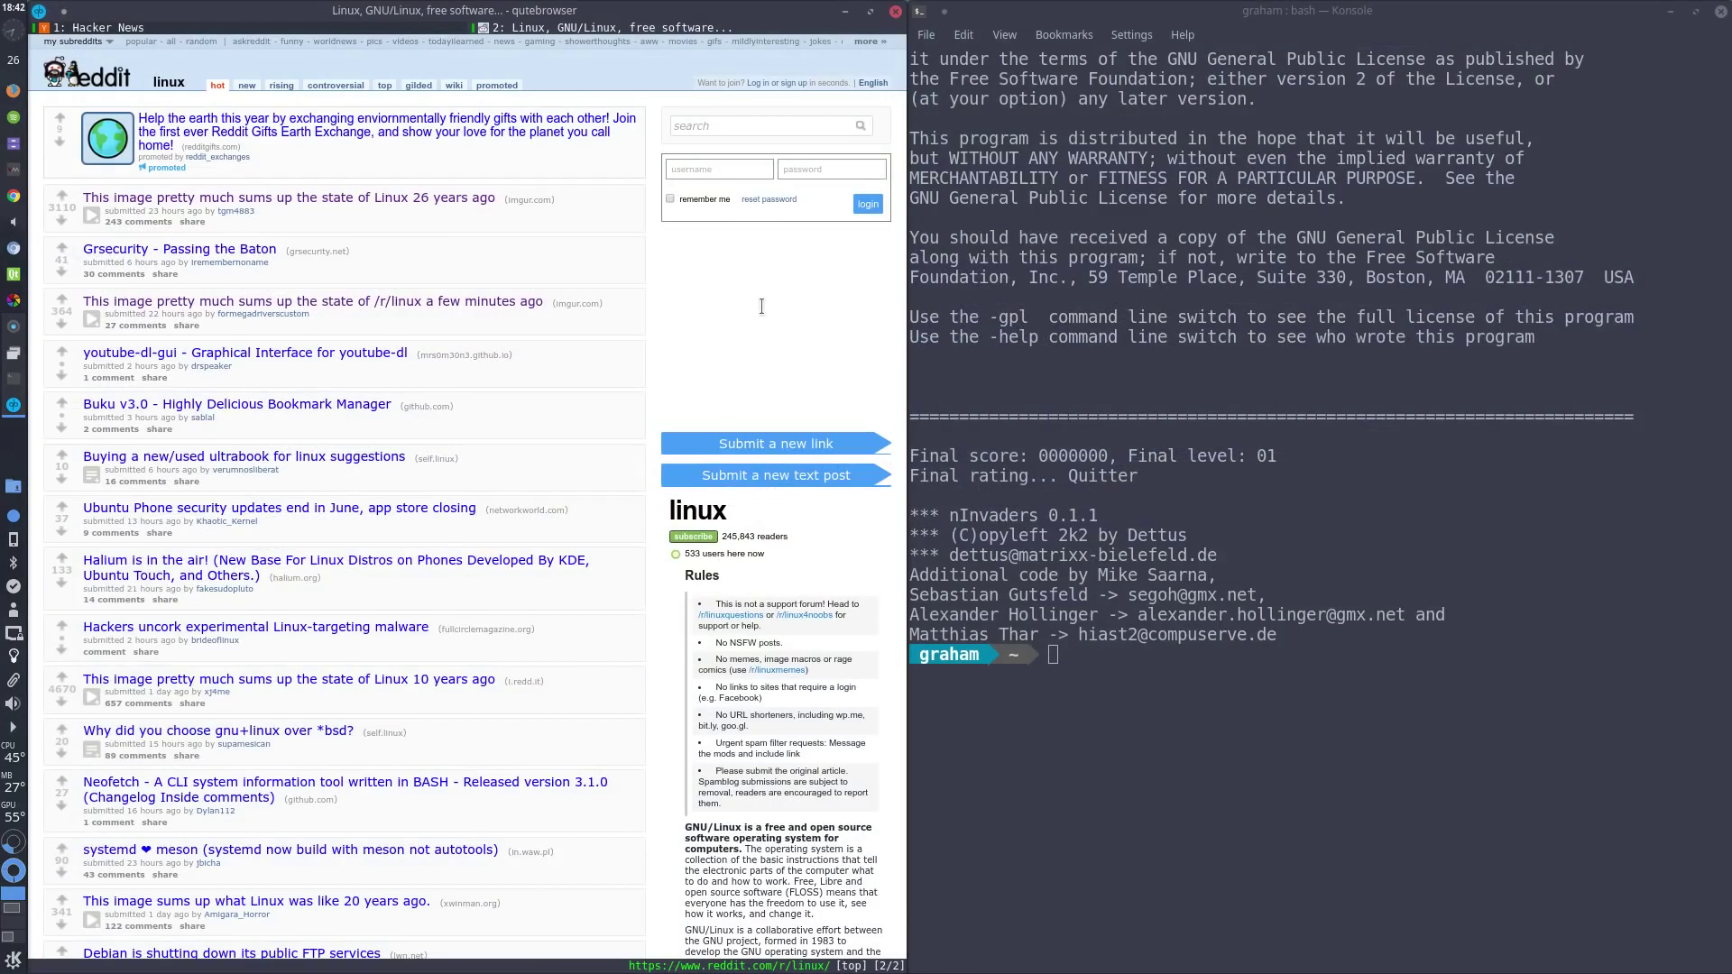
key(d)
key(f)
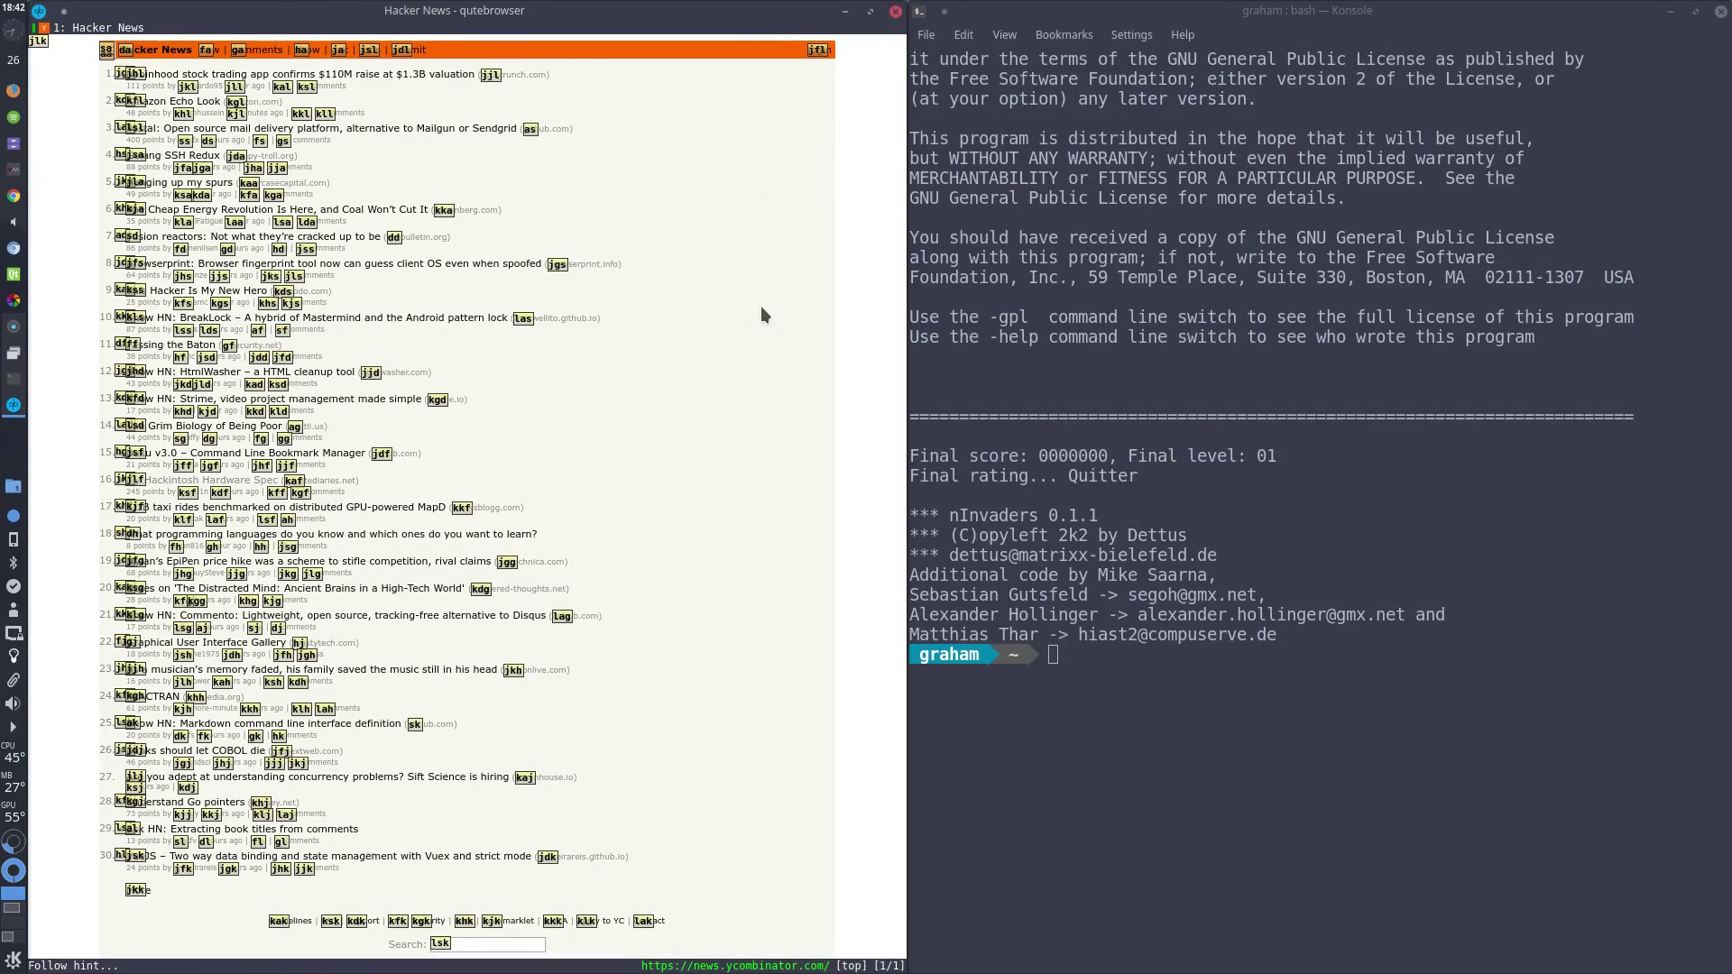
key(f)
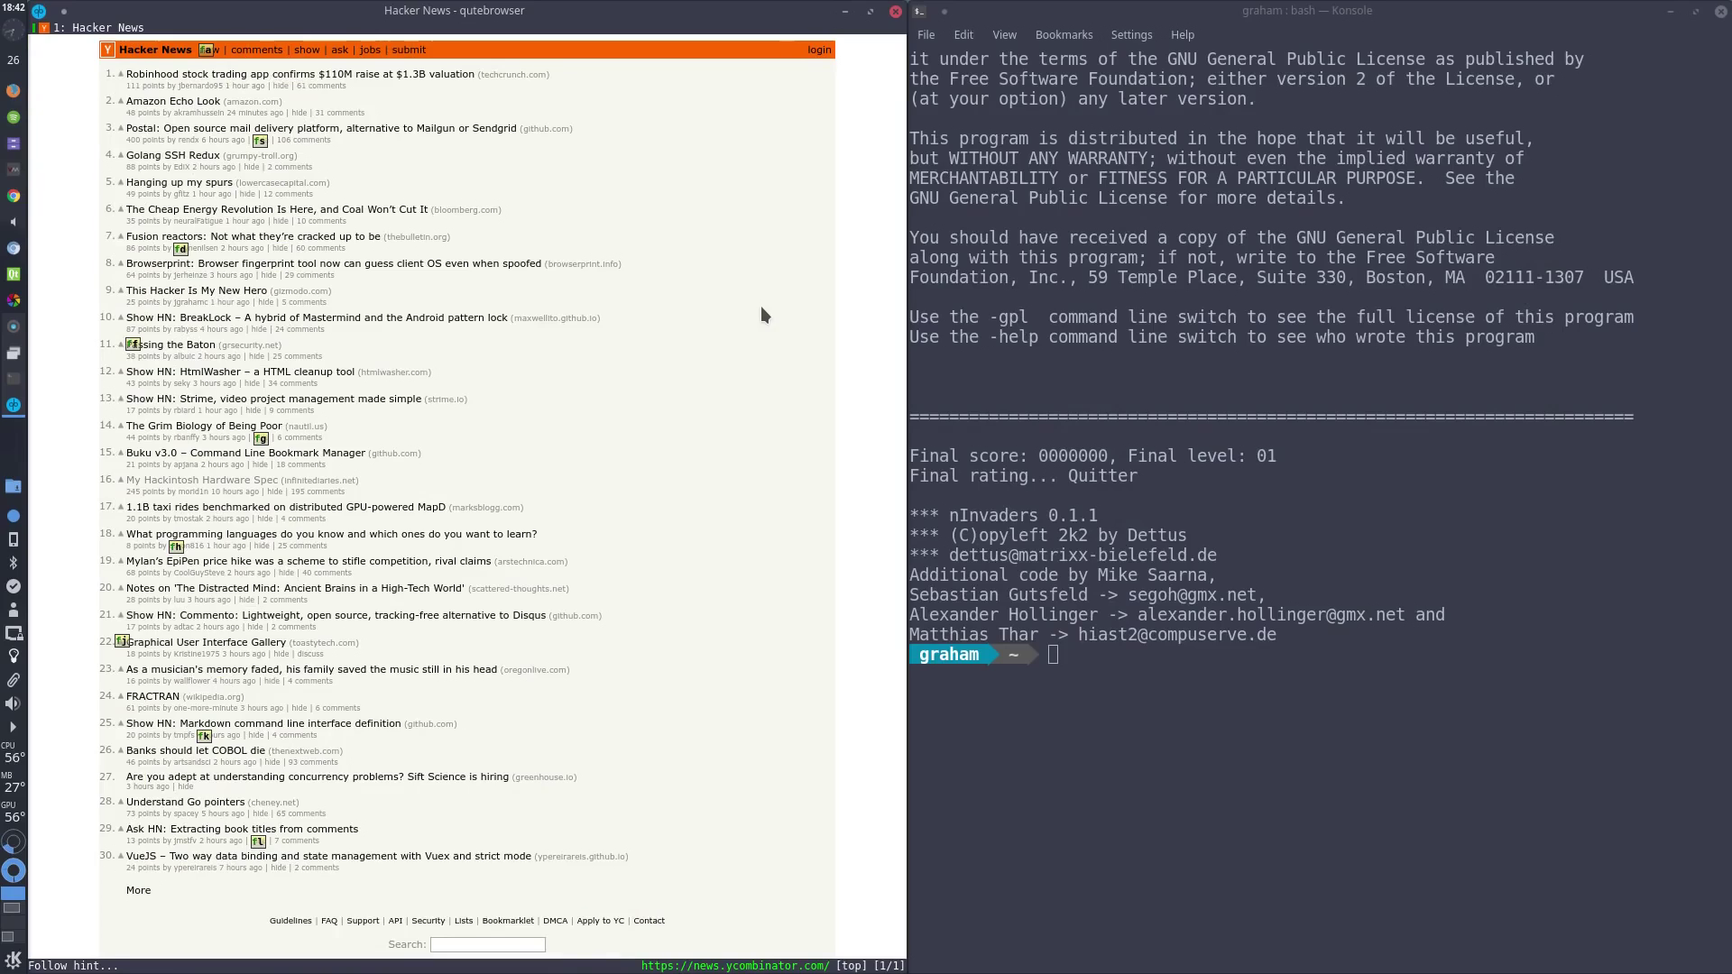
key(f)
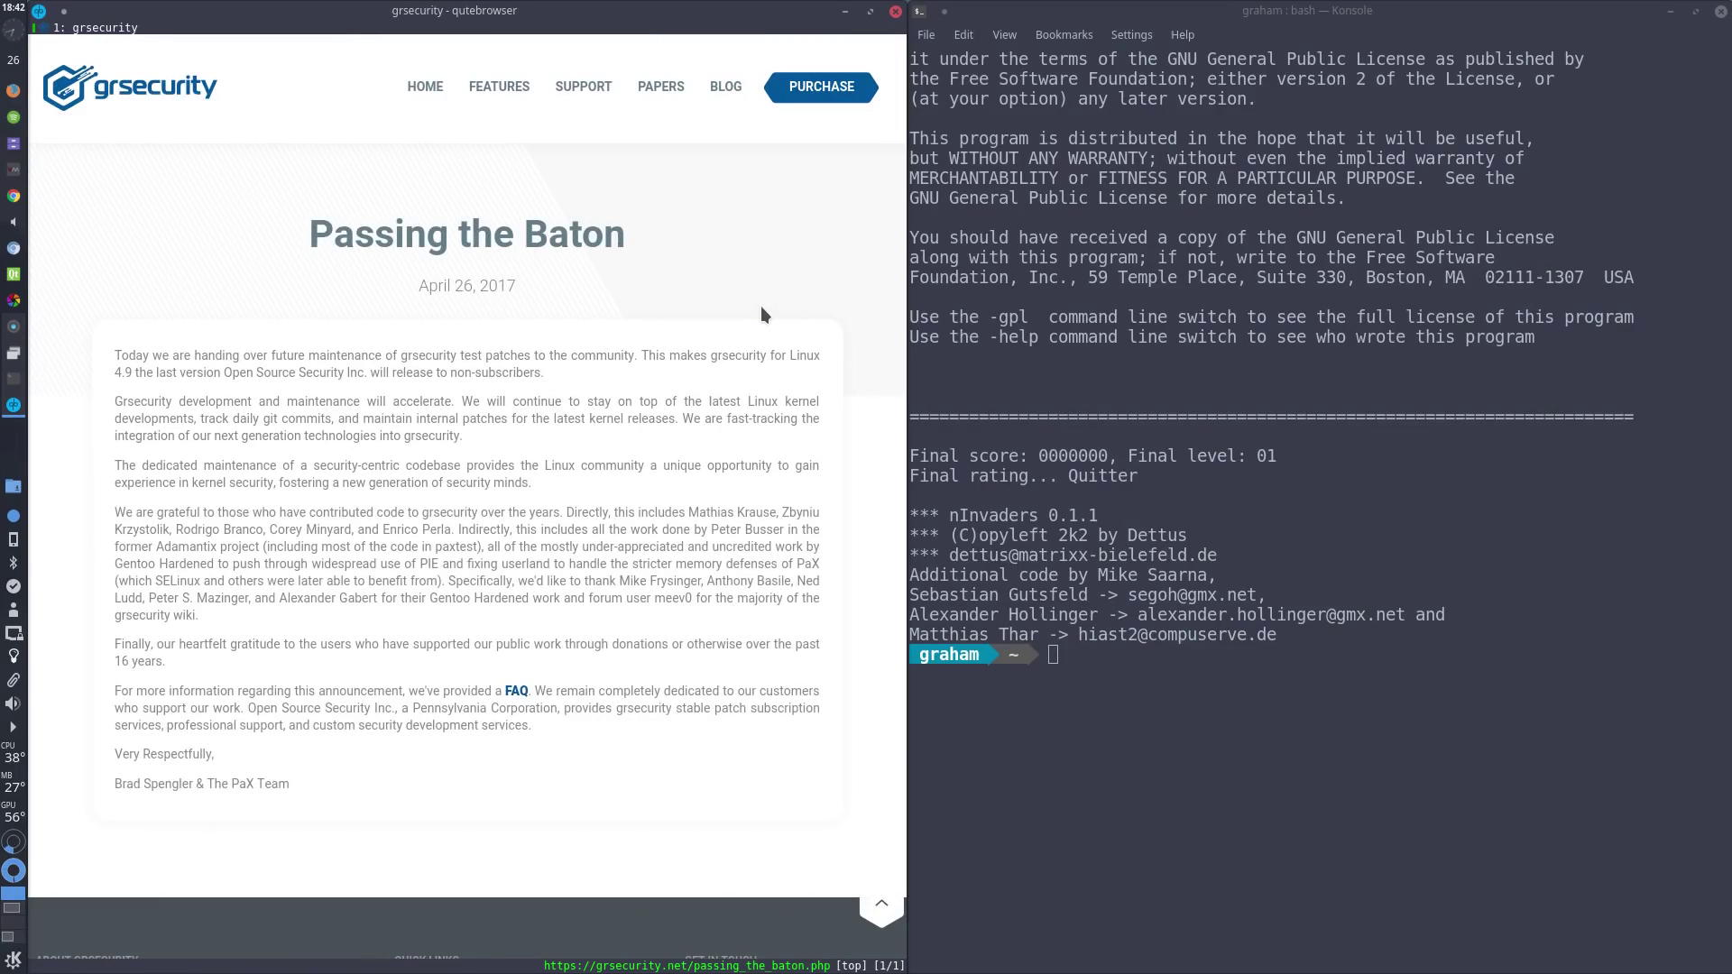
text(o)
text(voi)
key(Tab)
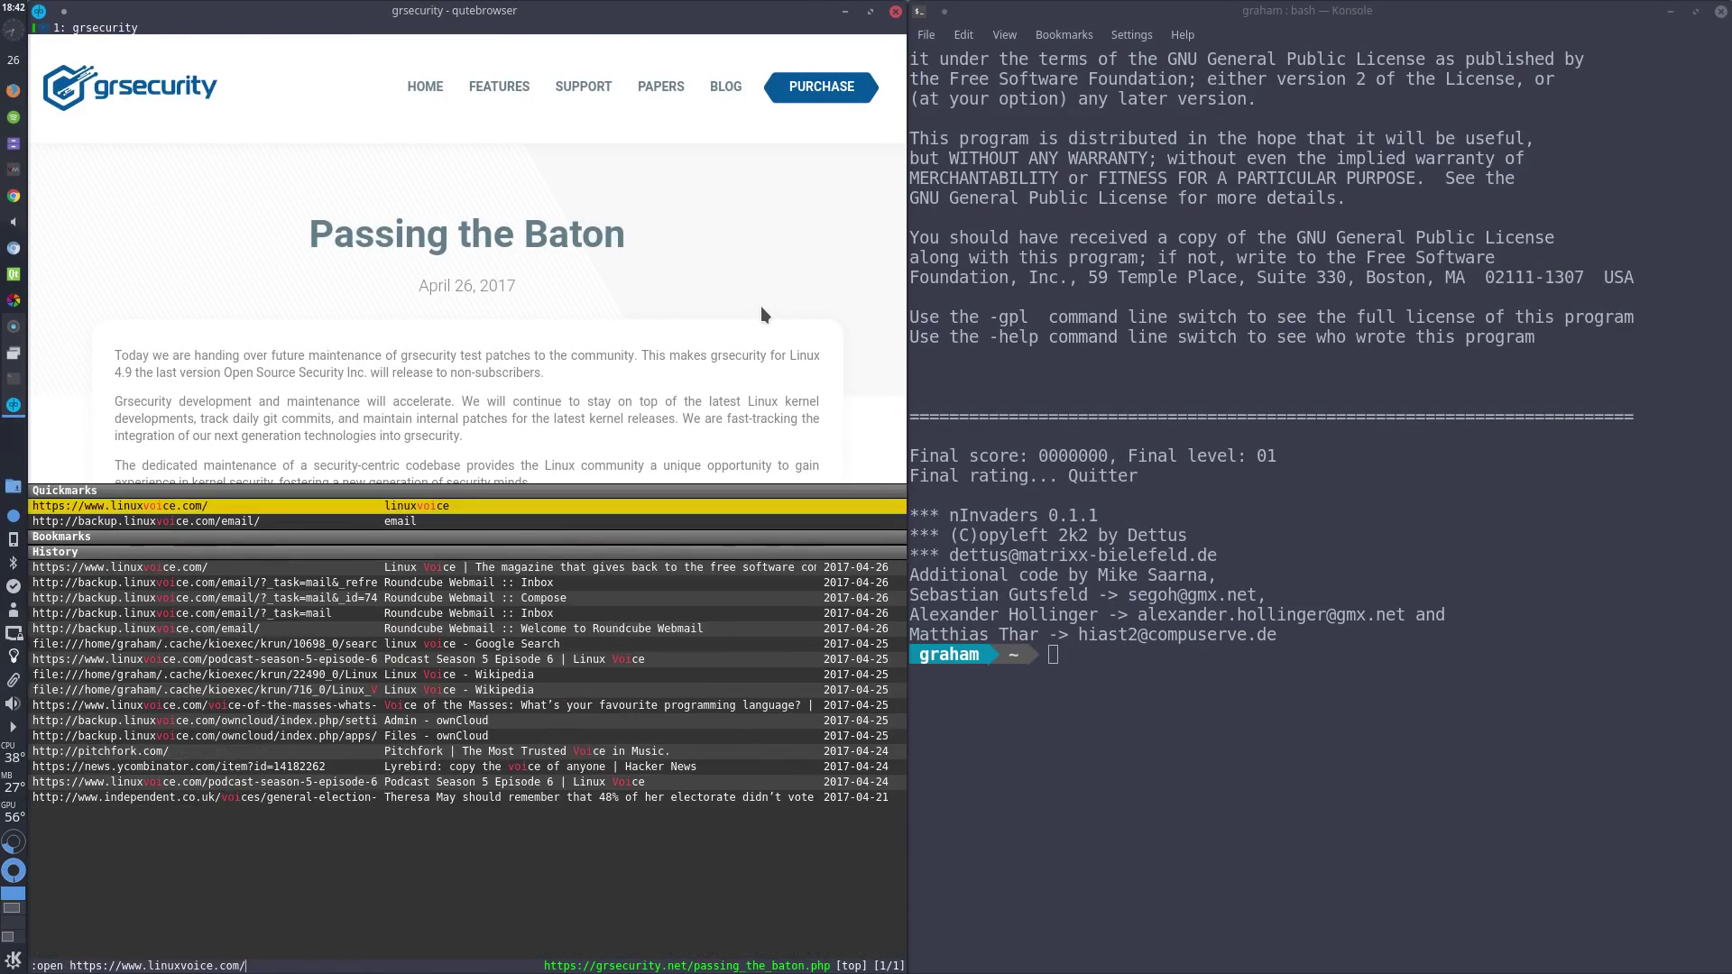
key(Return)
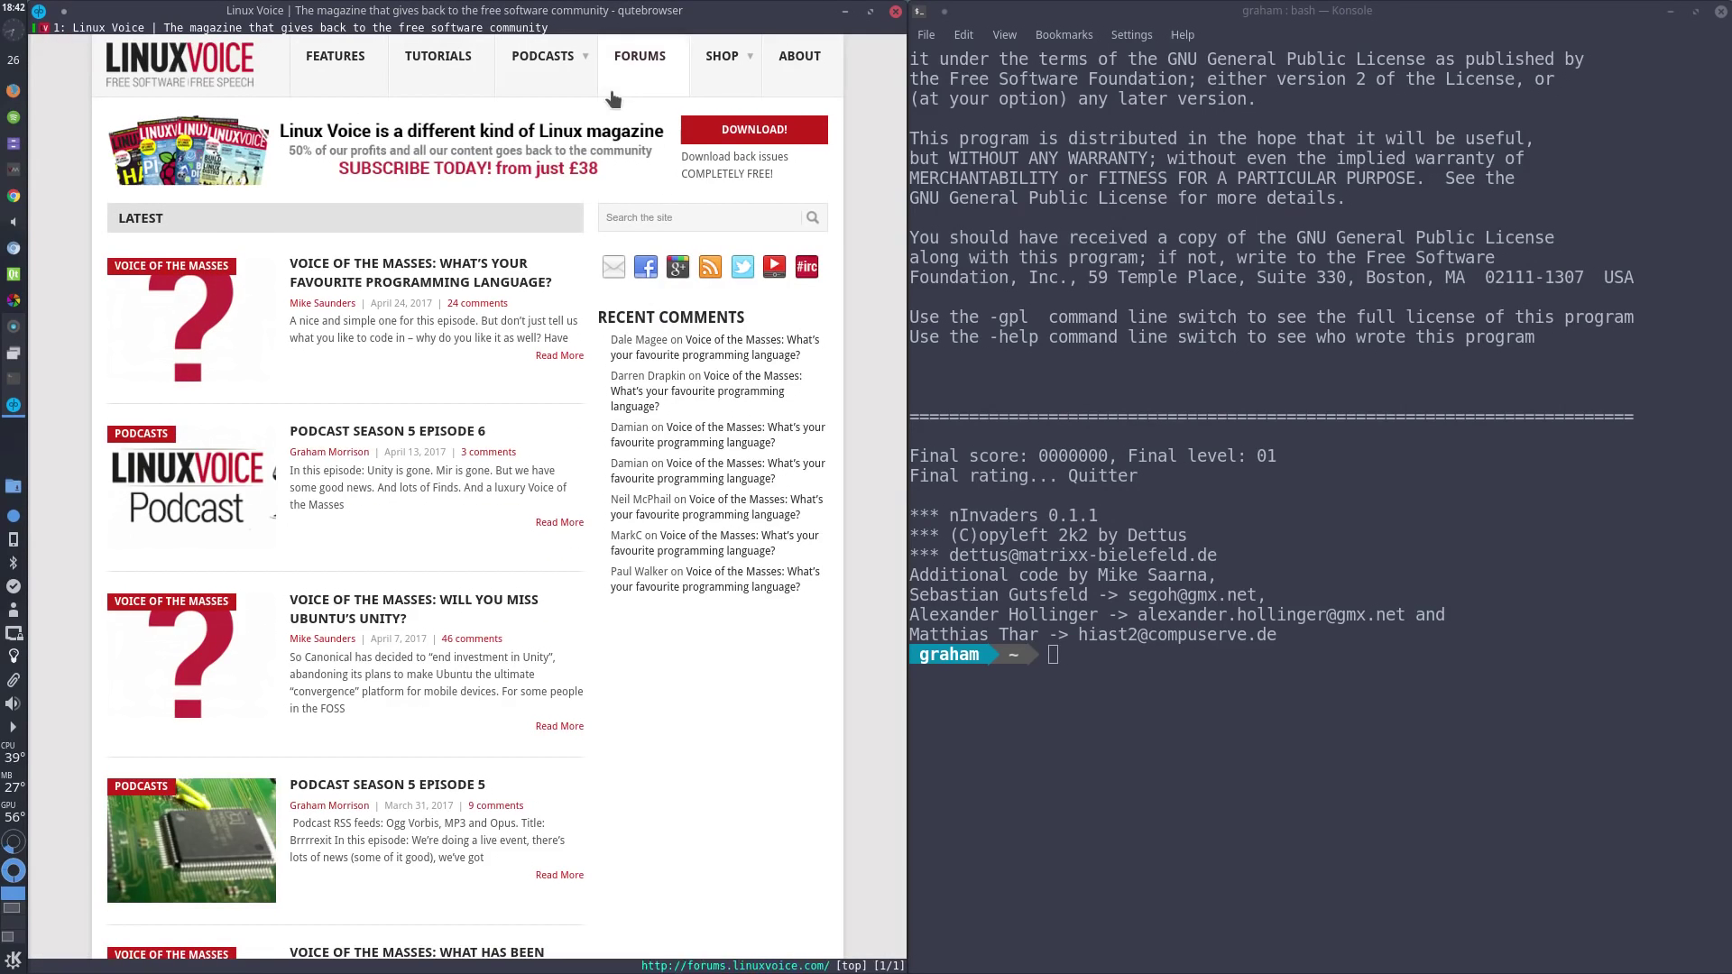
Step: Go to the fourth virtual desktop, return to the Work activity and bring the Applications notes in kde_rocks.md into view
key(ctrl+F4)
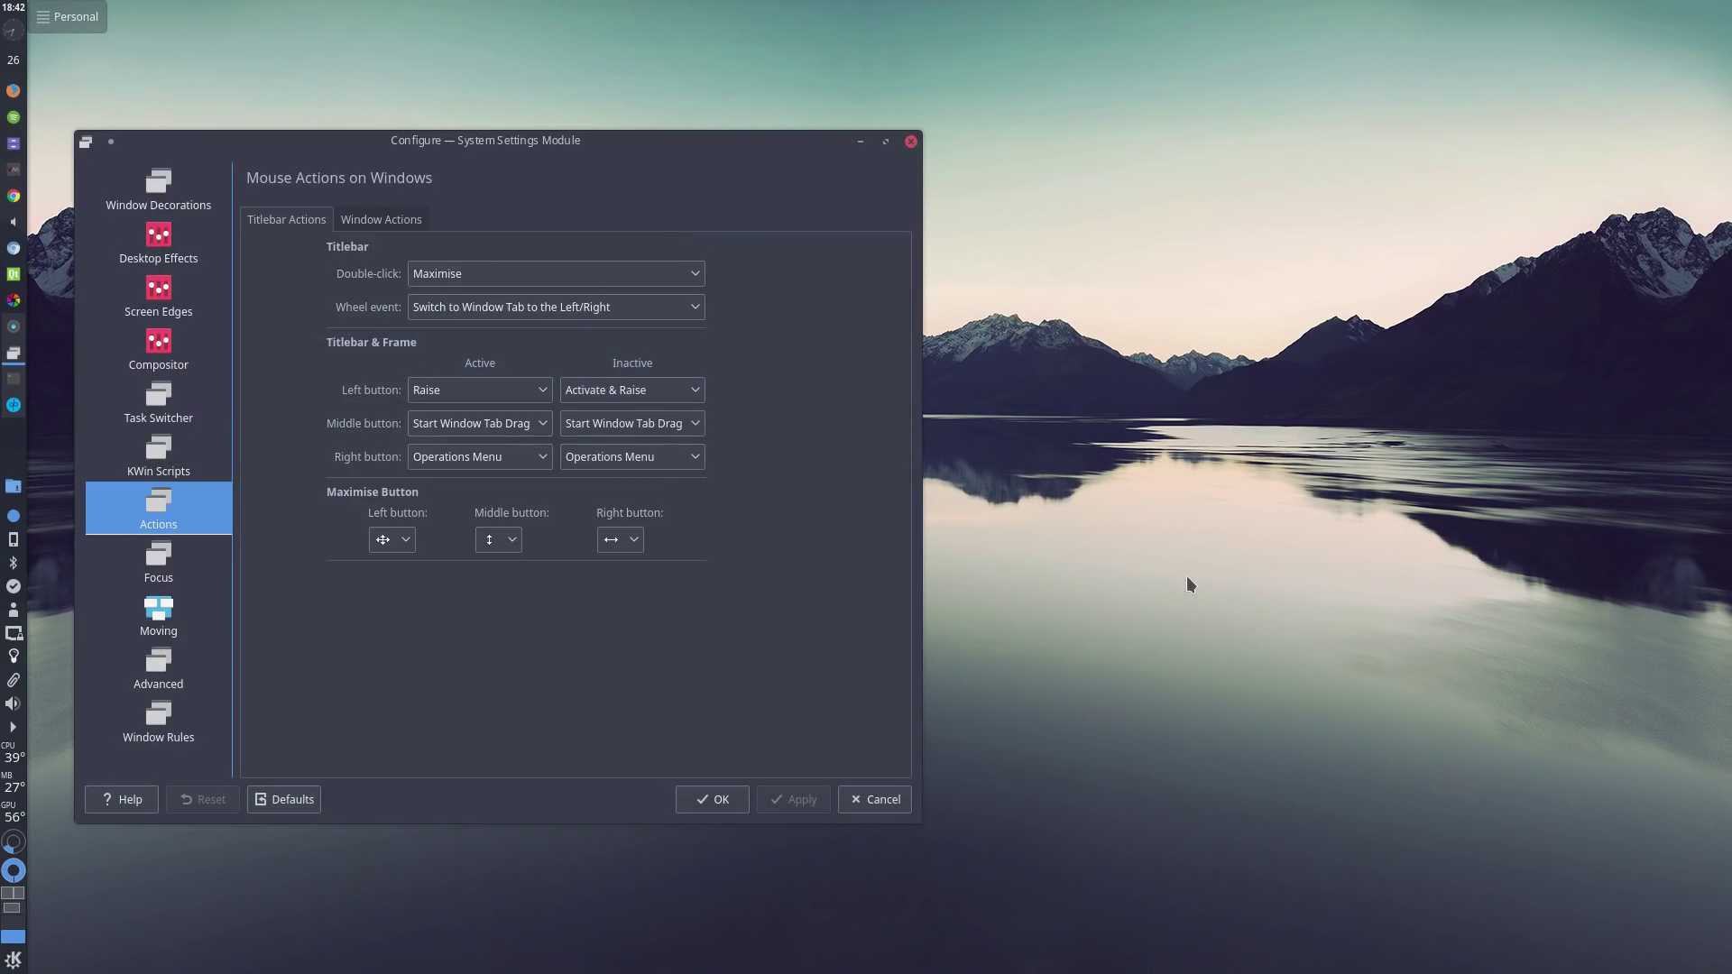
key(super+Tab)
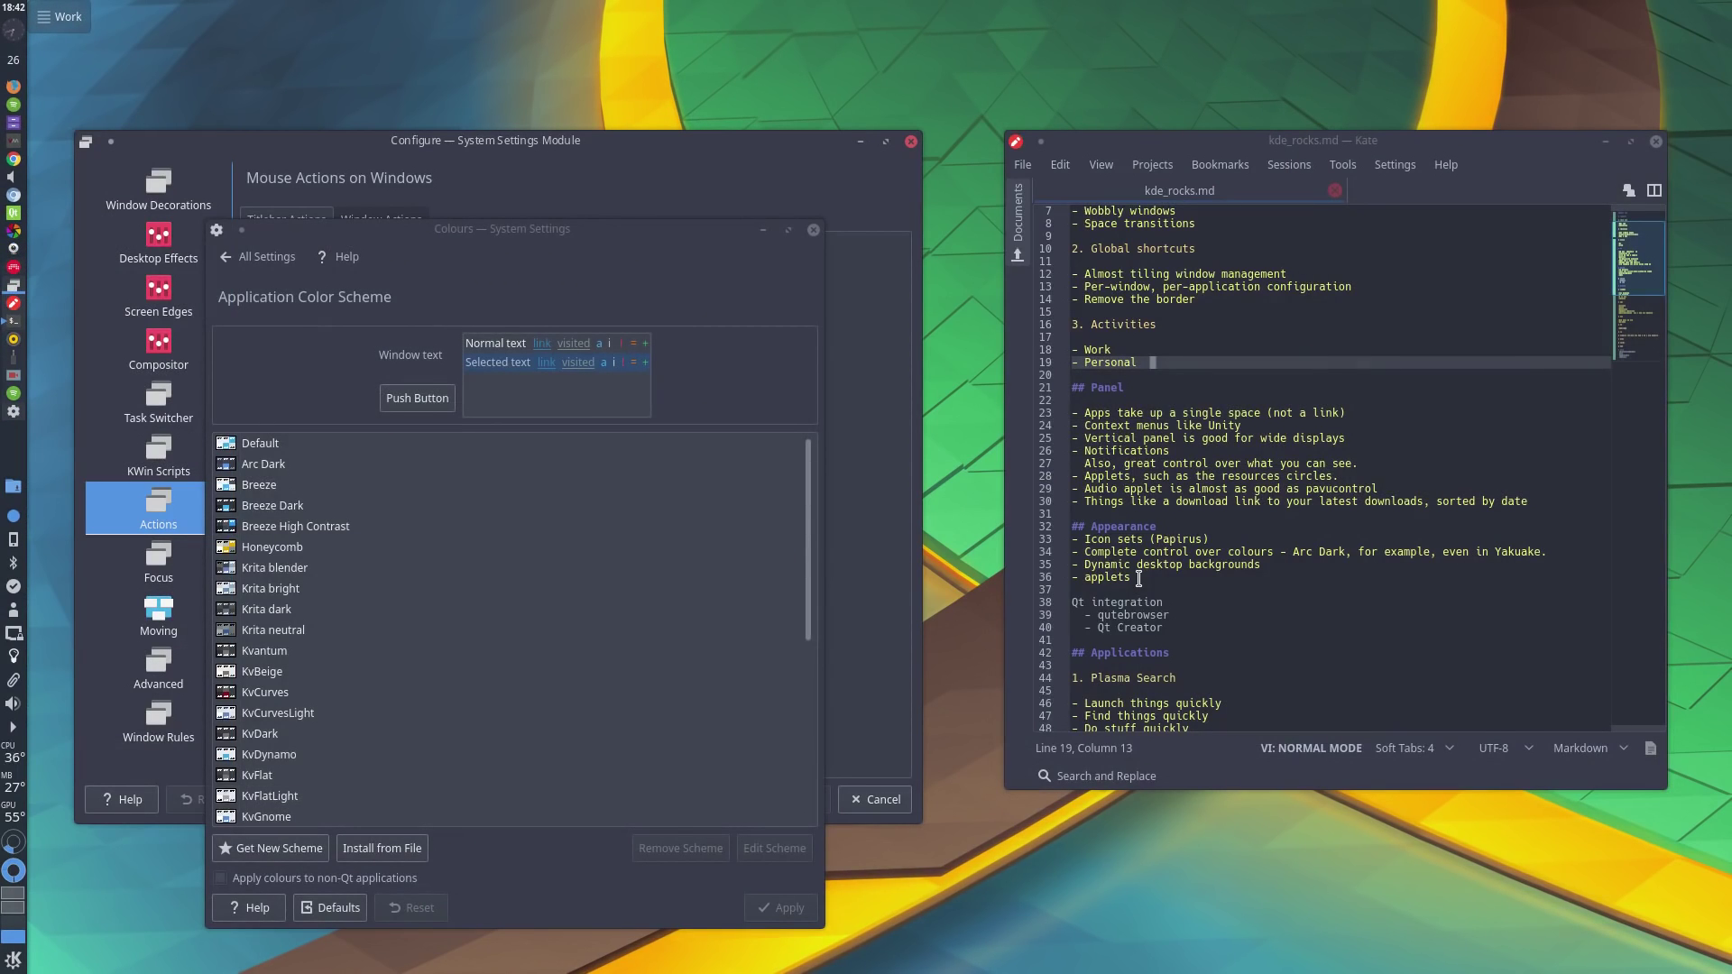
scroll(1209, 524, down, 6)
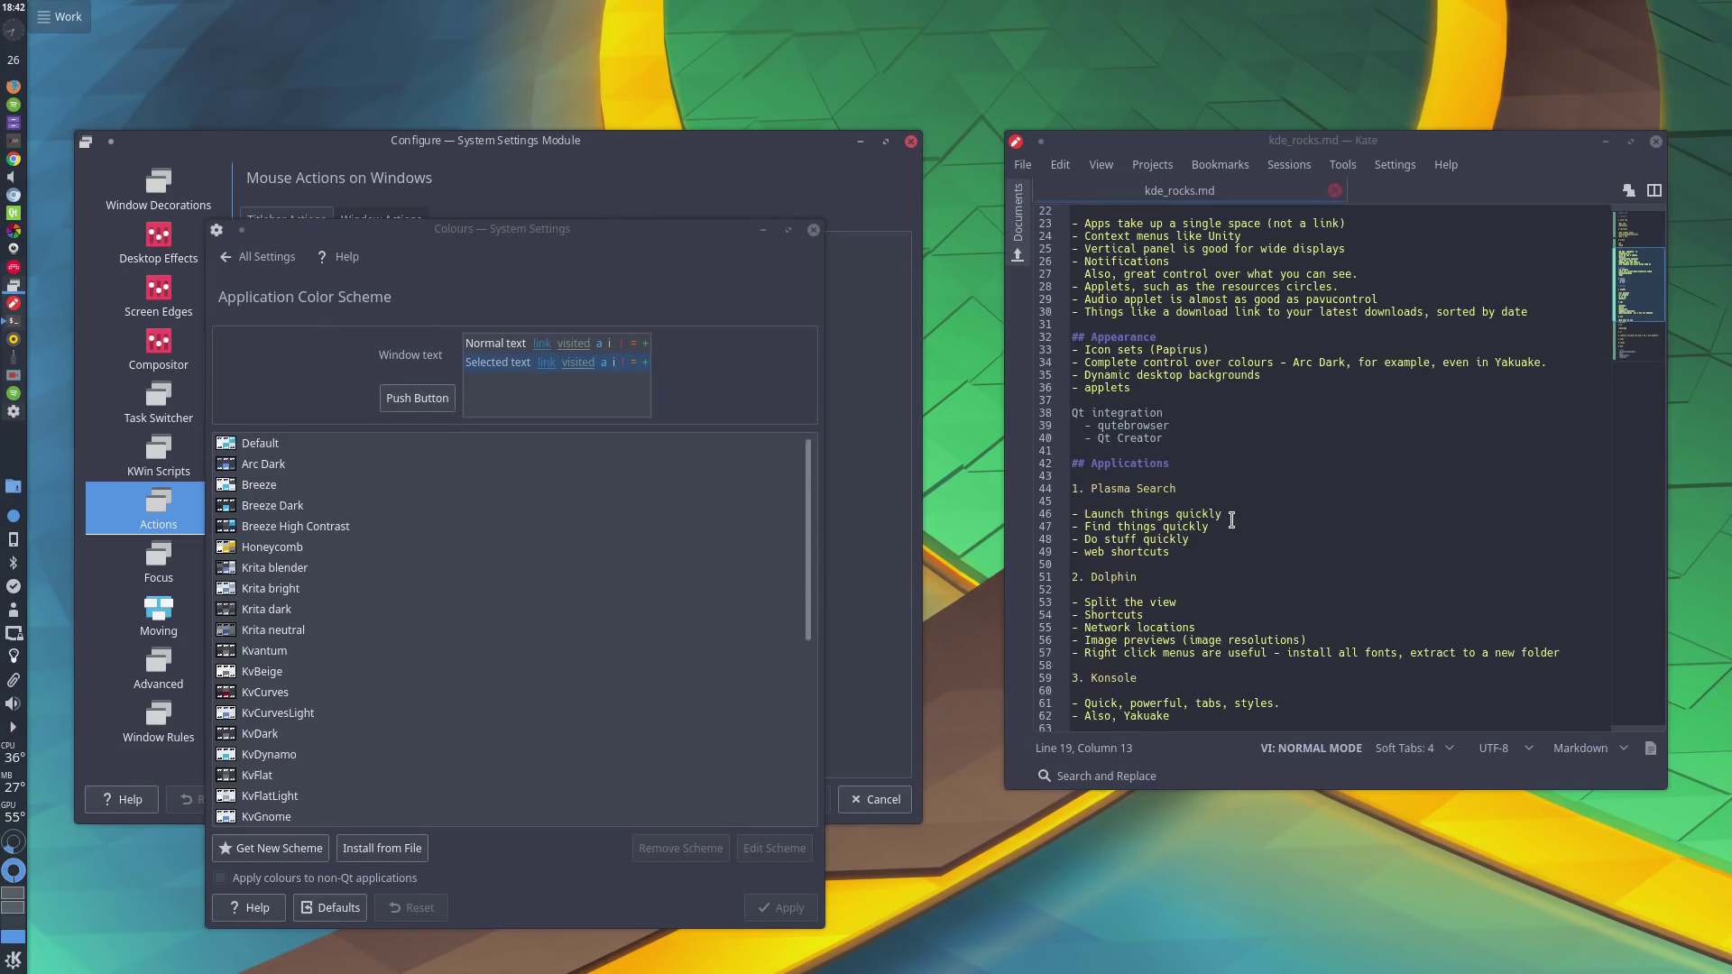
Step: Close the Colours settings window and the Configure window showing the Mouse Actions settings
click(813, 230)
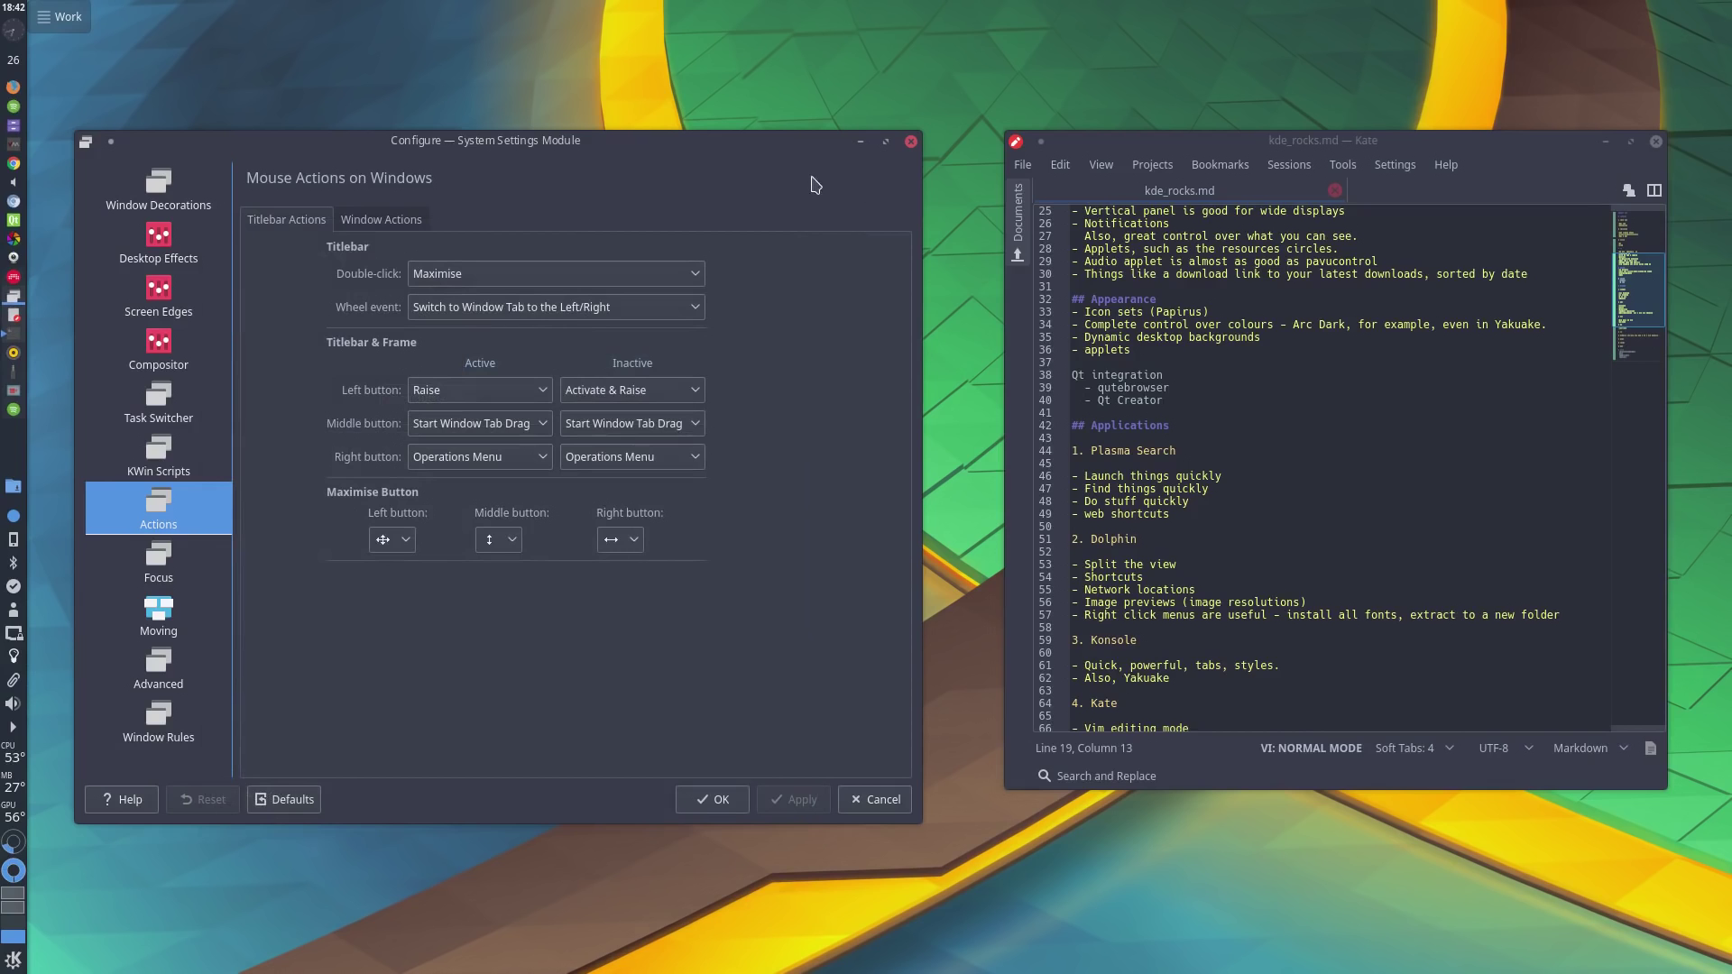
click(912, 142)
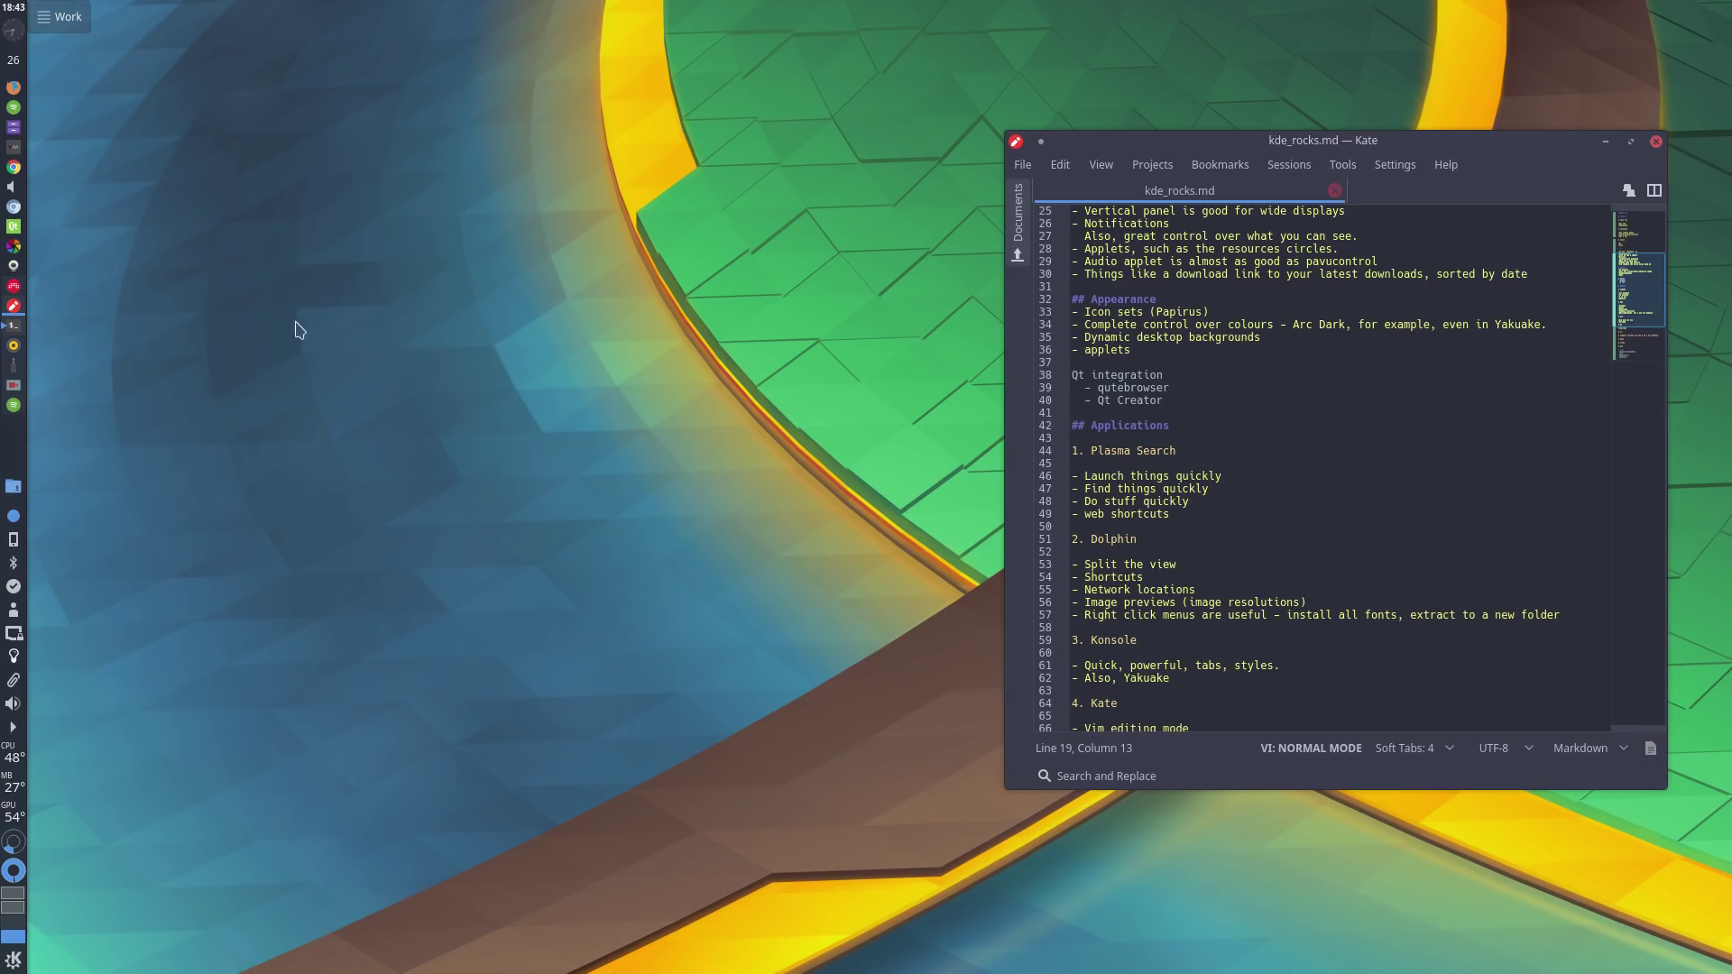
Step: Open the Audio Volume applet's settings, move the window clear of the screen edge and view the sound card profiles under Configuration
click(12, 706)
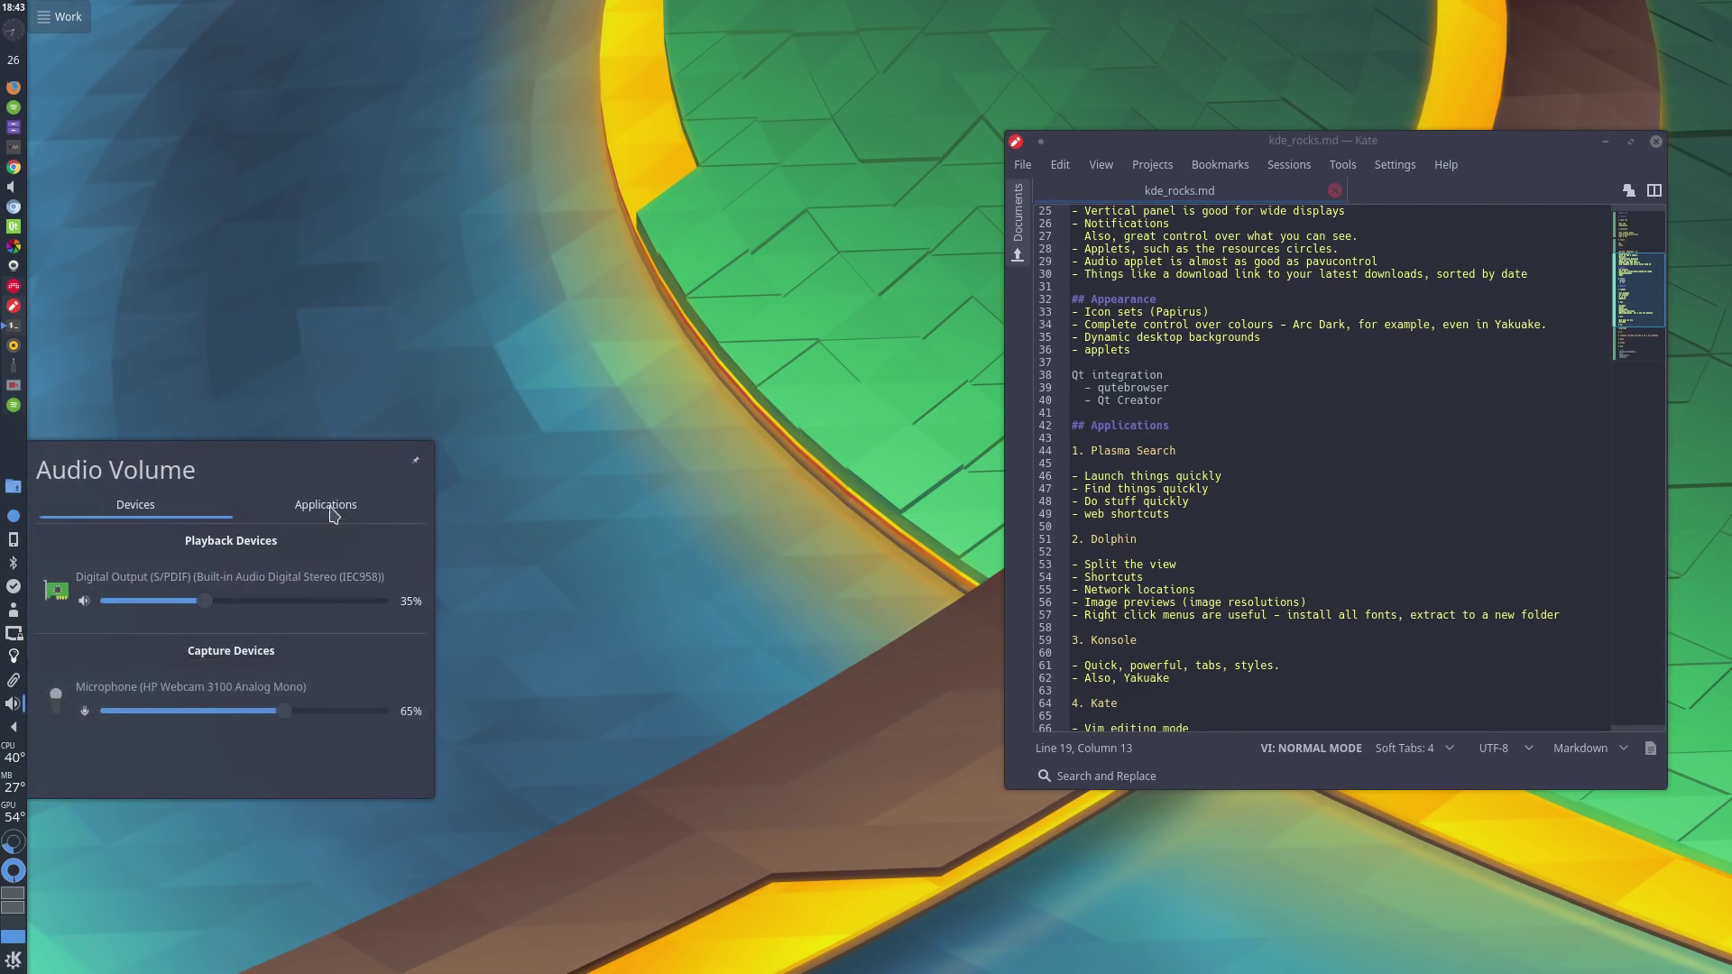
right_click(16, 708)
click(72, 709)
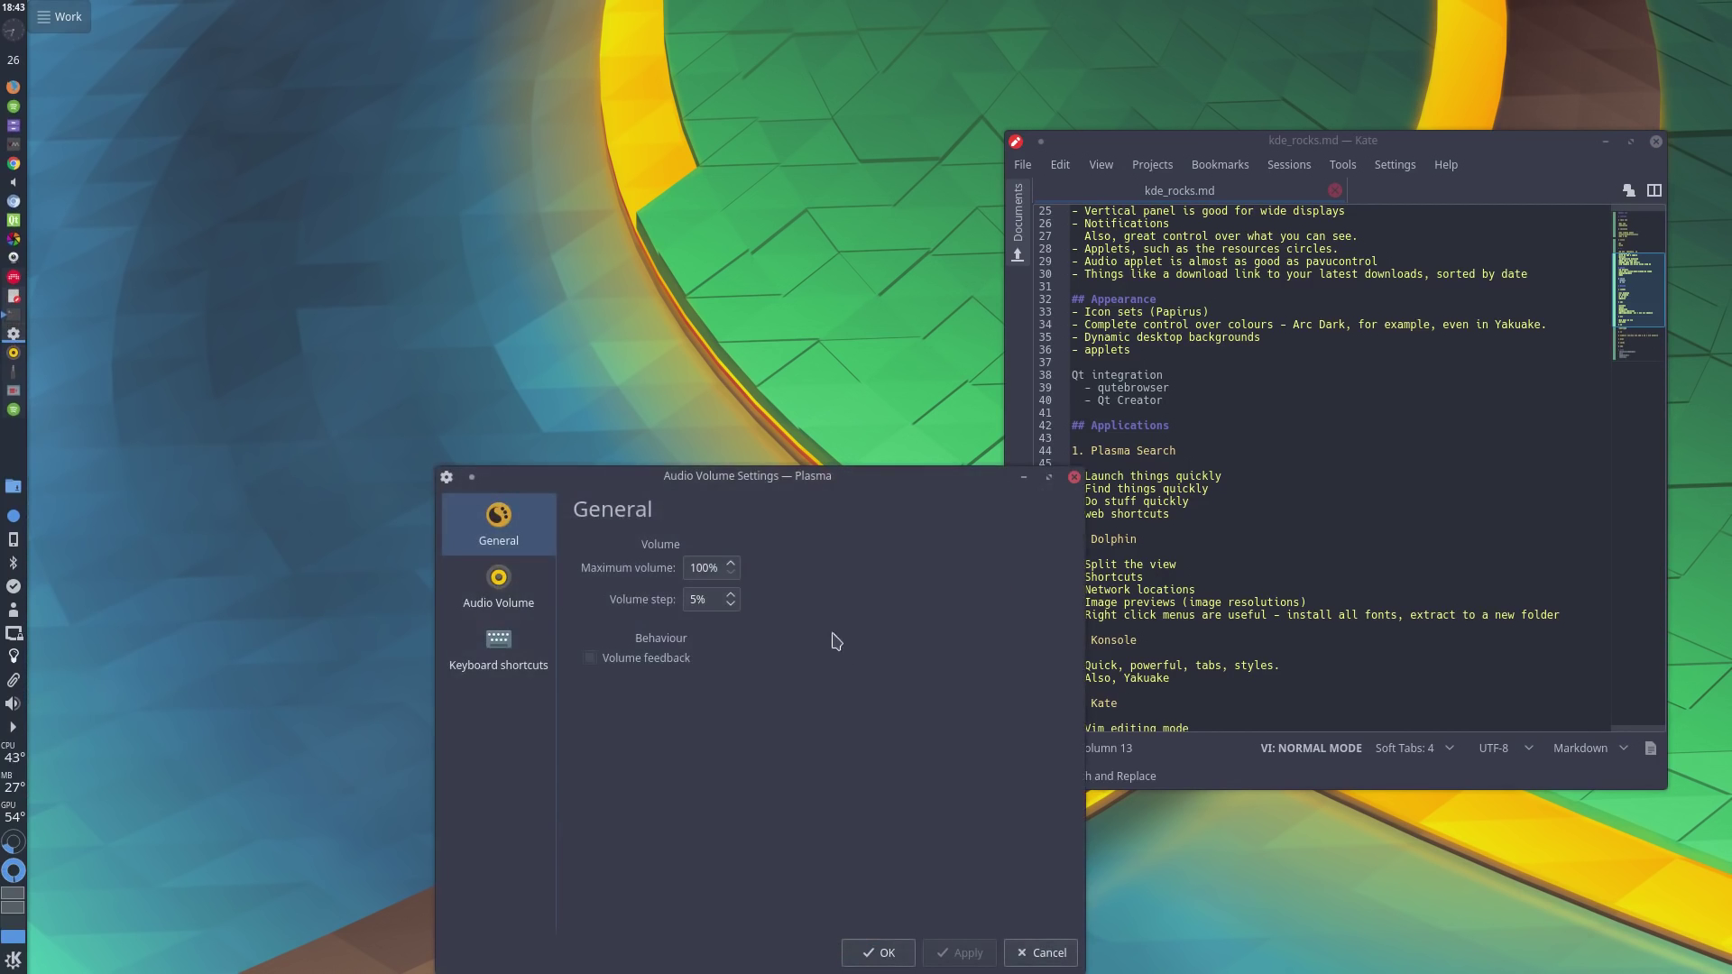
drag(858, 758, 398, 406)
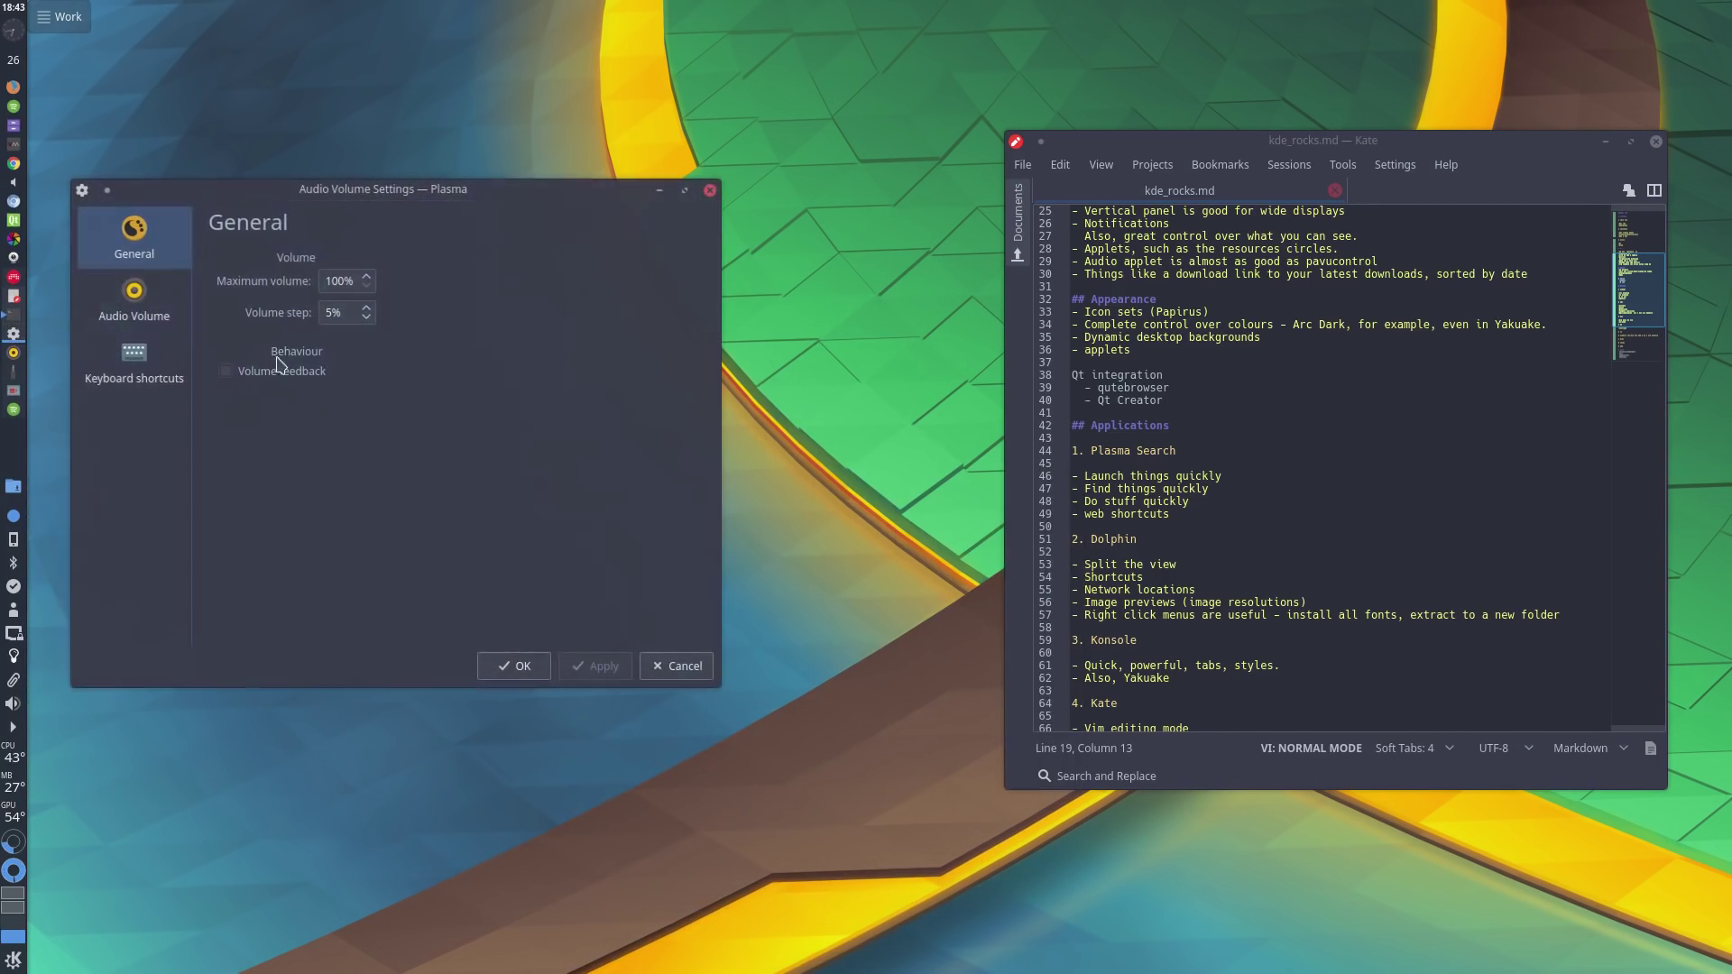
click(185, 318)
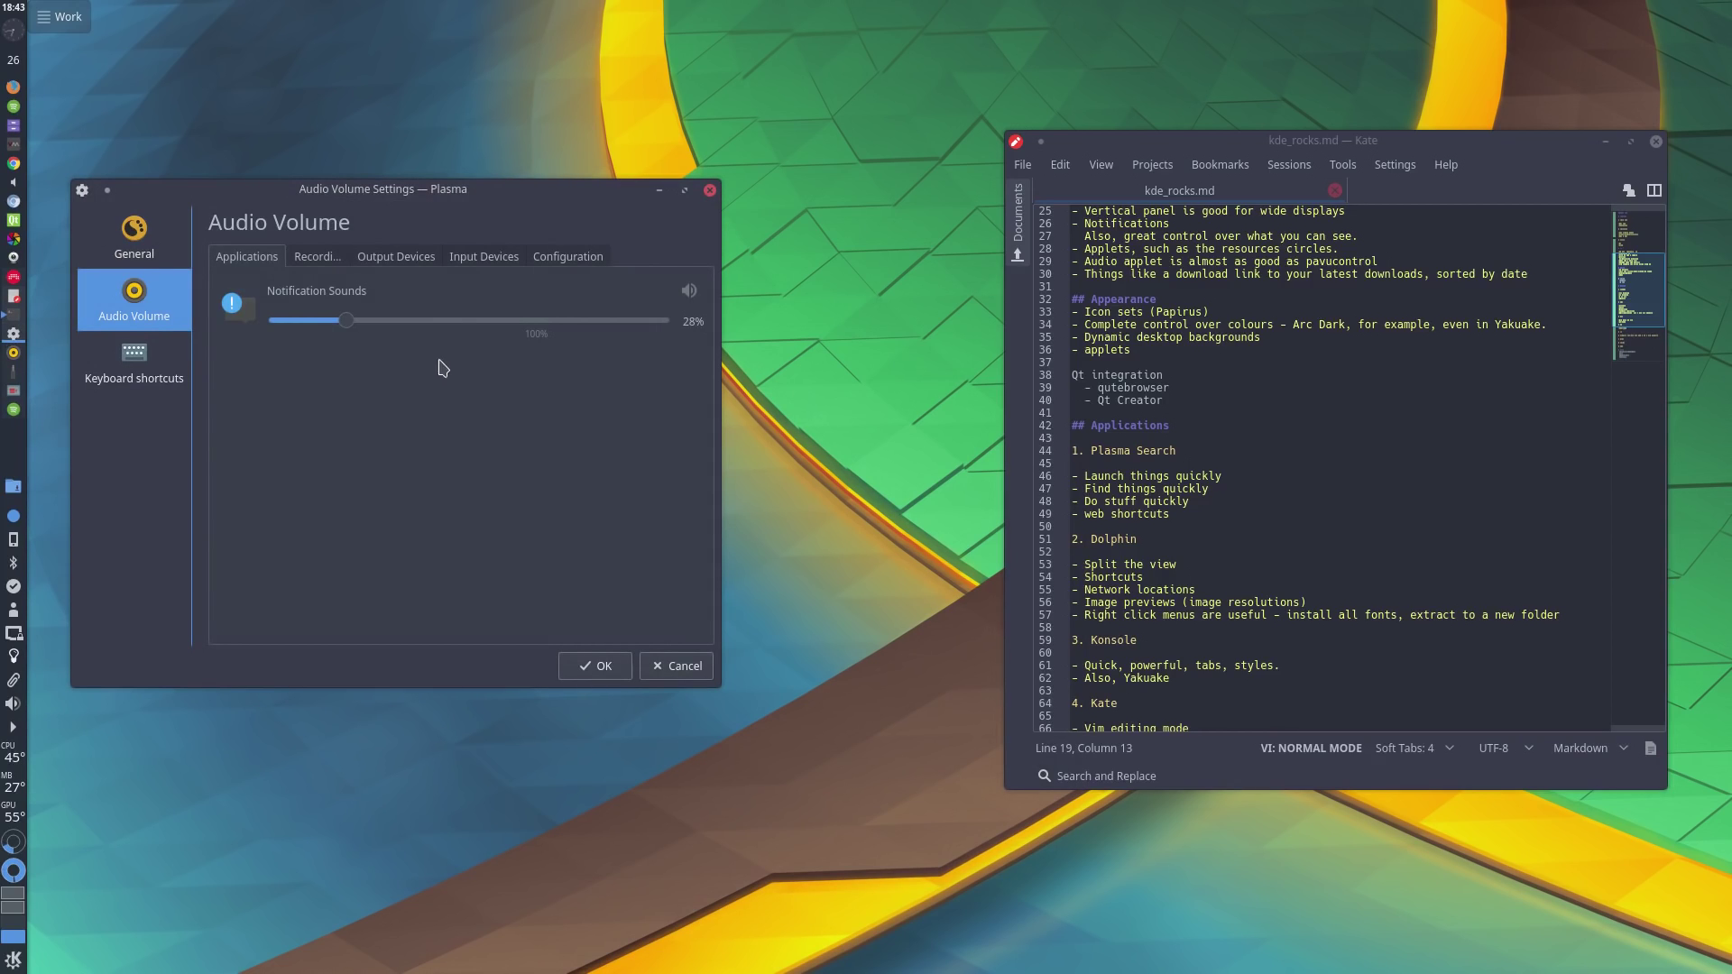
click(495, 256)
click(533, 259)
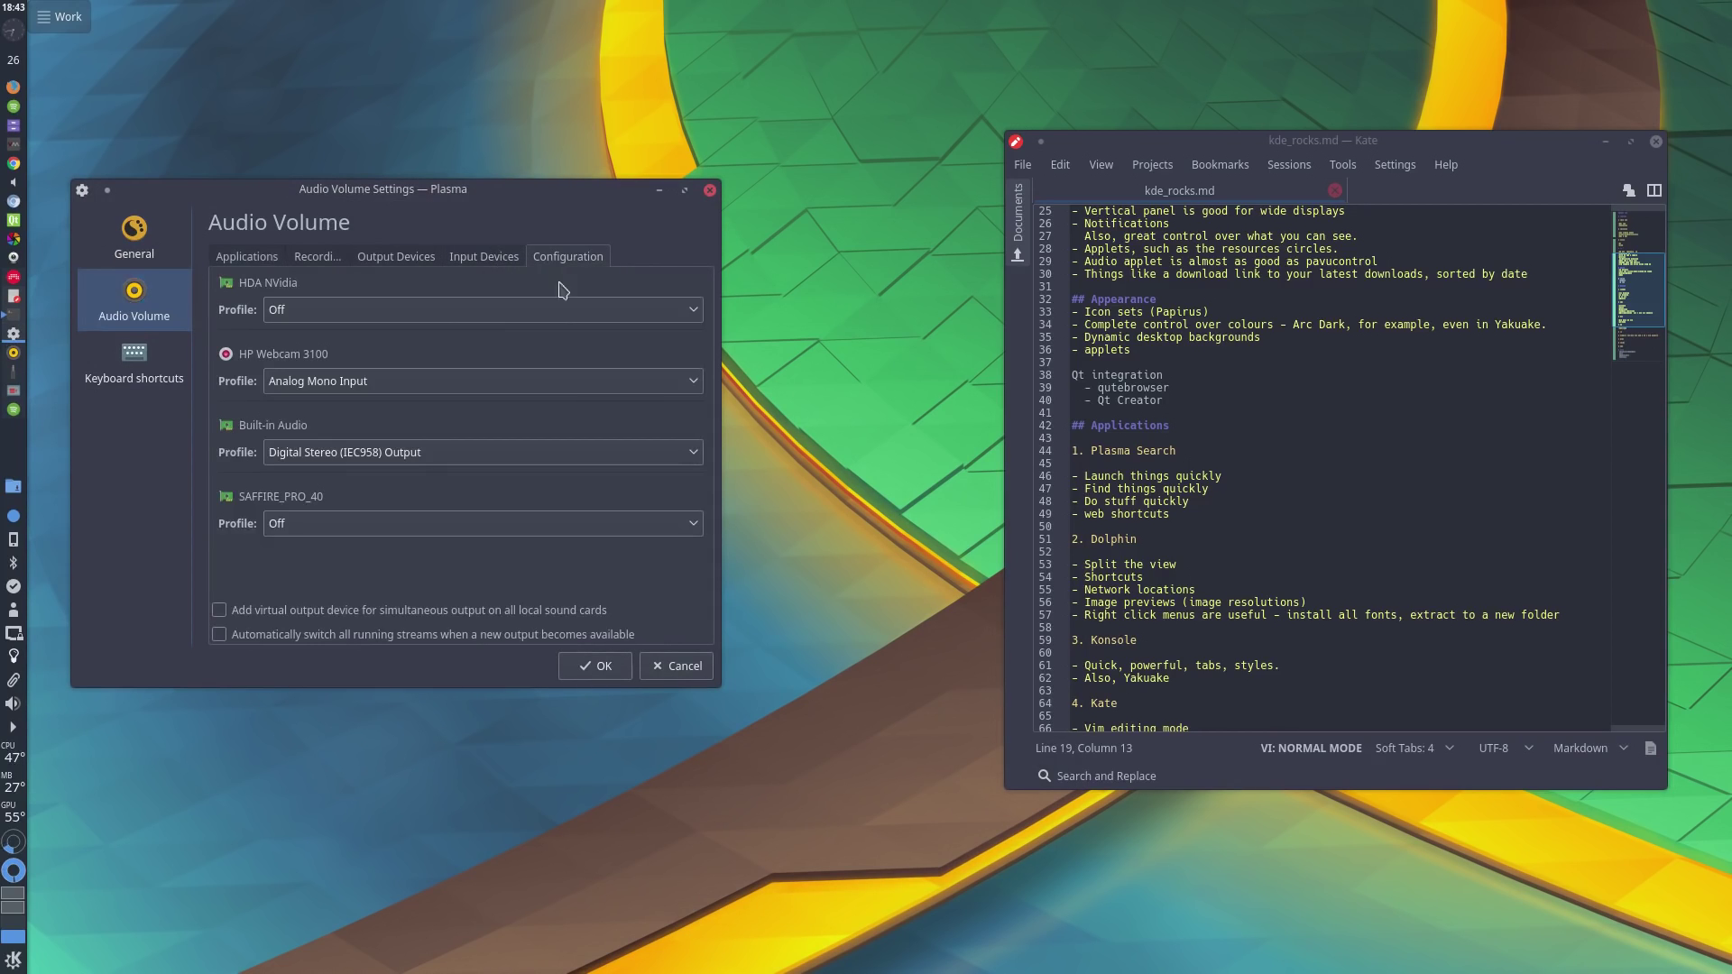
Step: Launch PulseAudio Volume Control, compare its device and Configuration pages with the Audio Volume settings, and close both windows
key(alt+space)
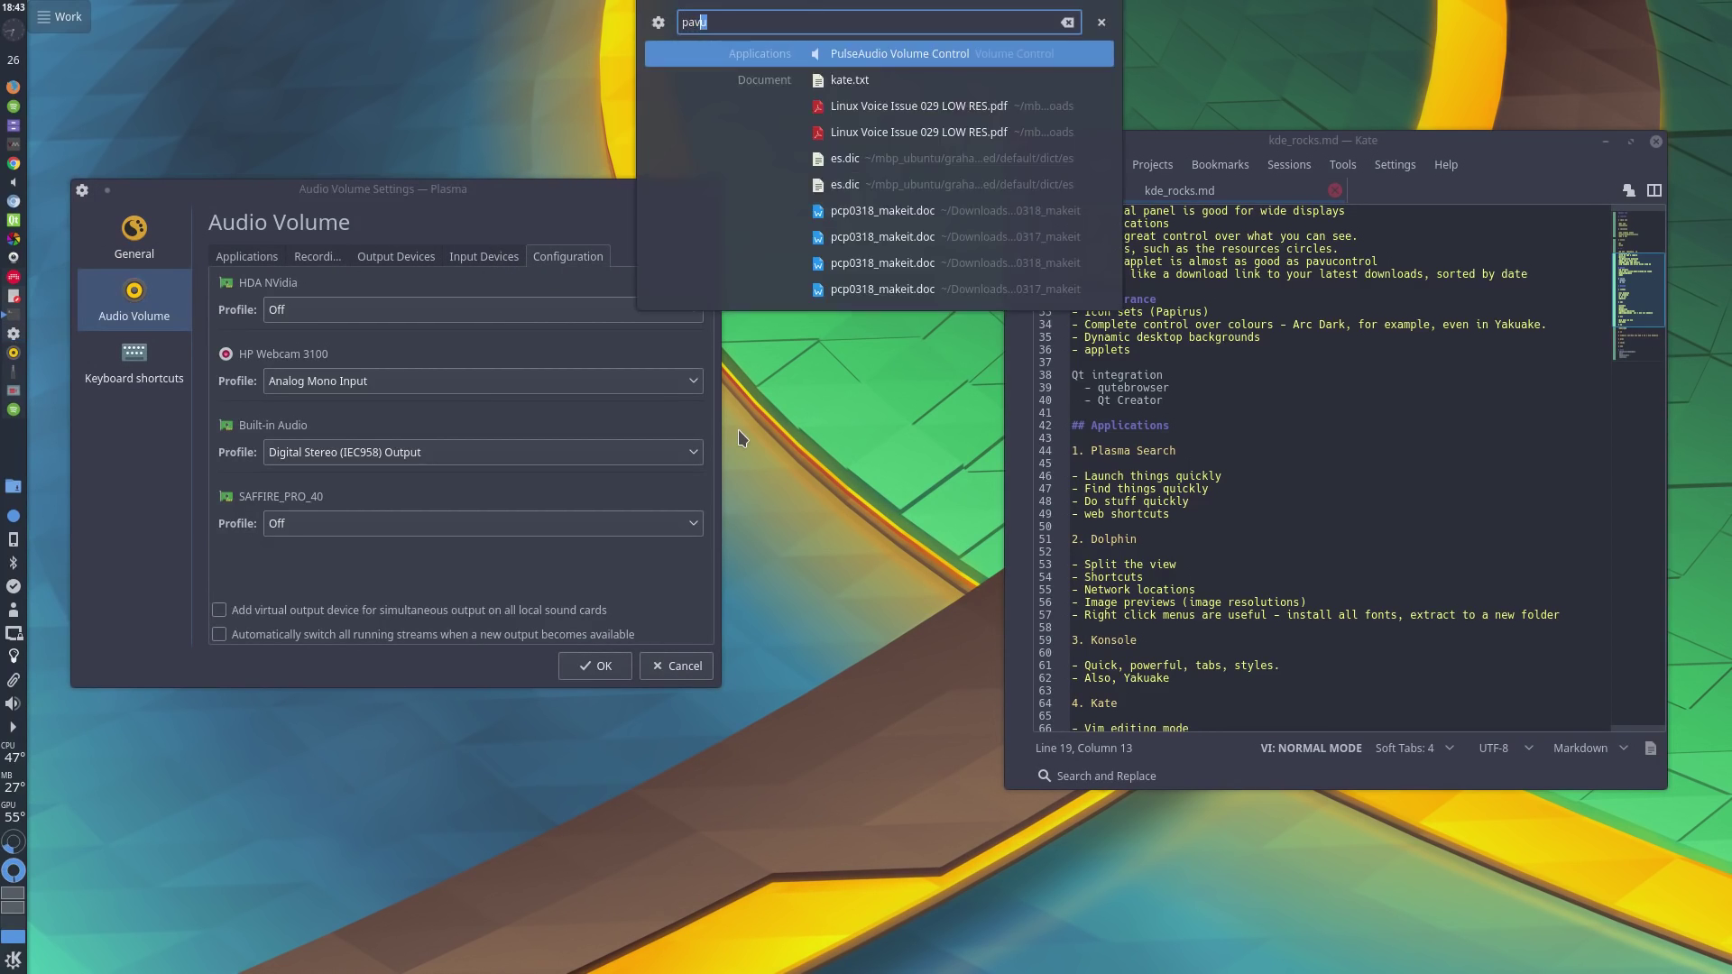
key(Return)
drag(711, 729, 1080, 570)
click(1181, 275)
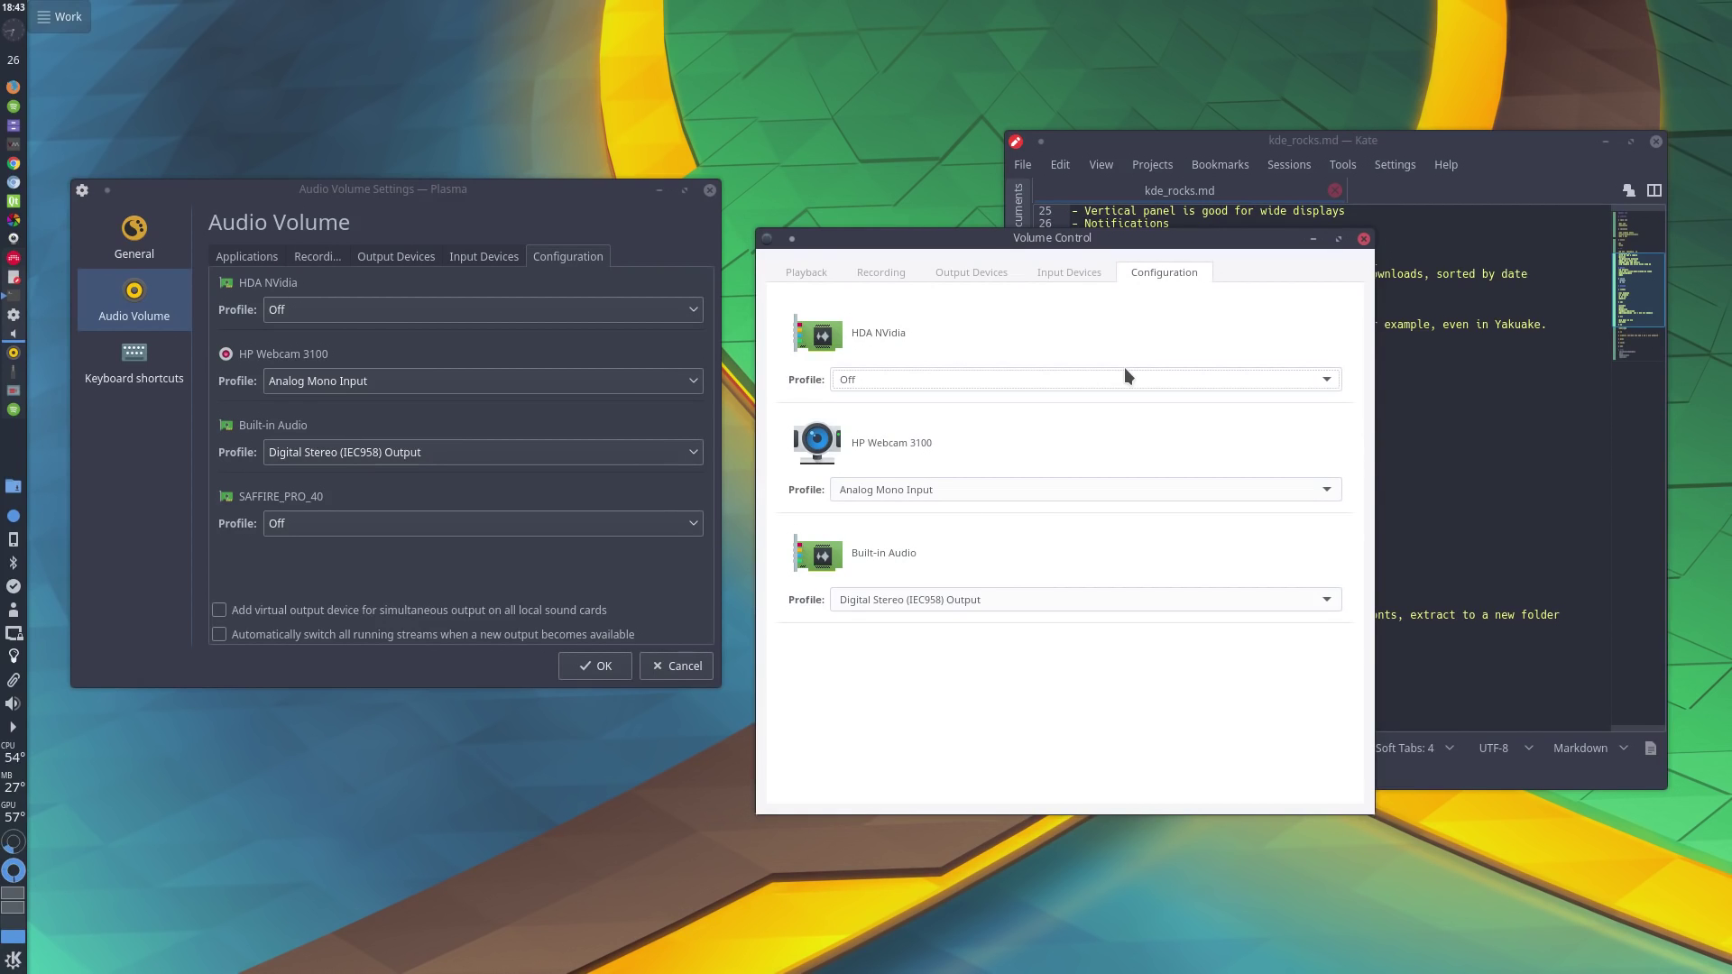
click(1081, 271)
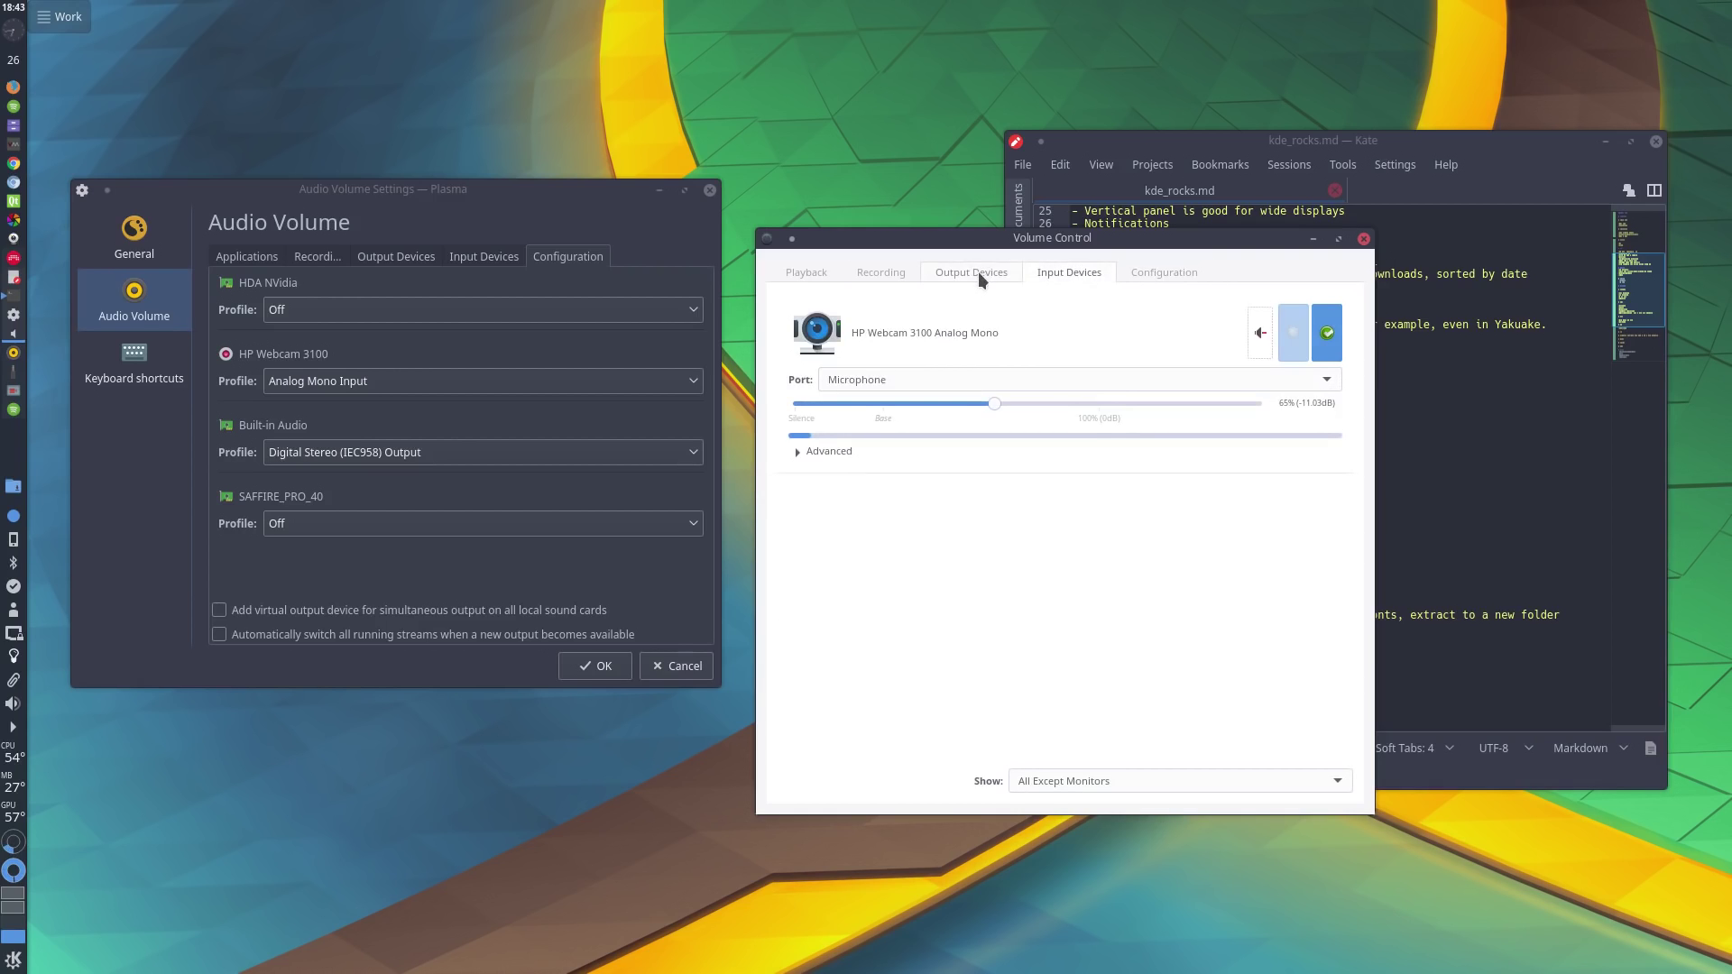
click(893, 272)
click(1188, 275)
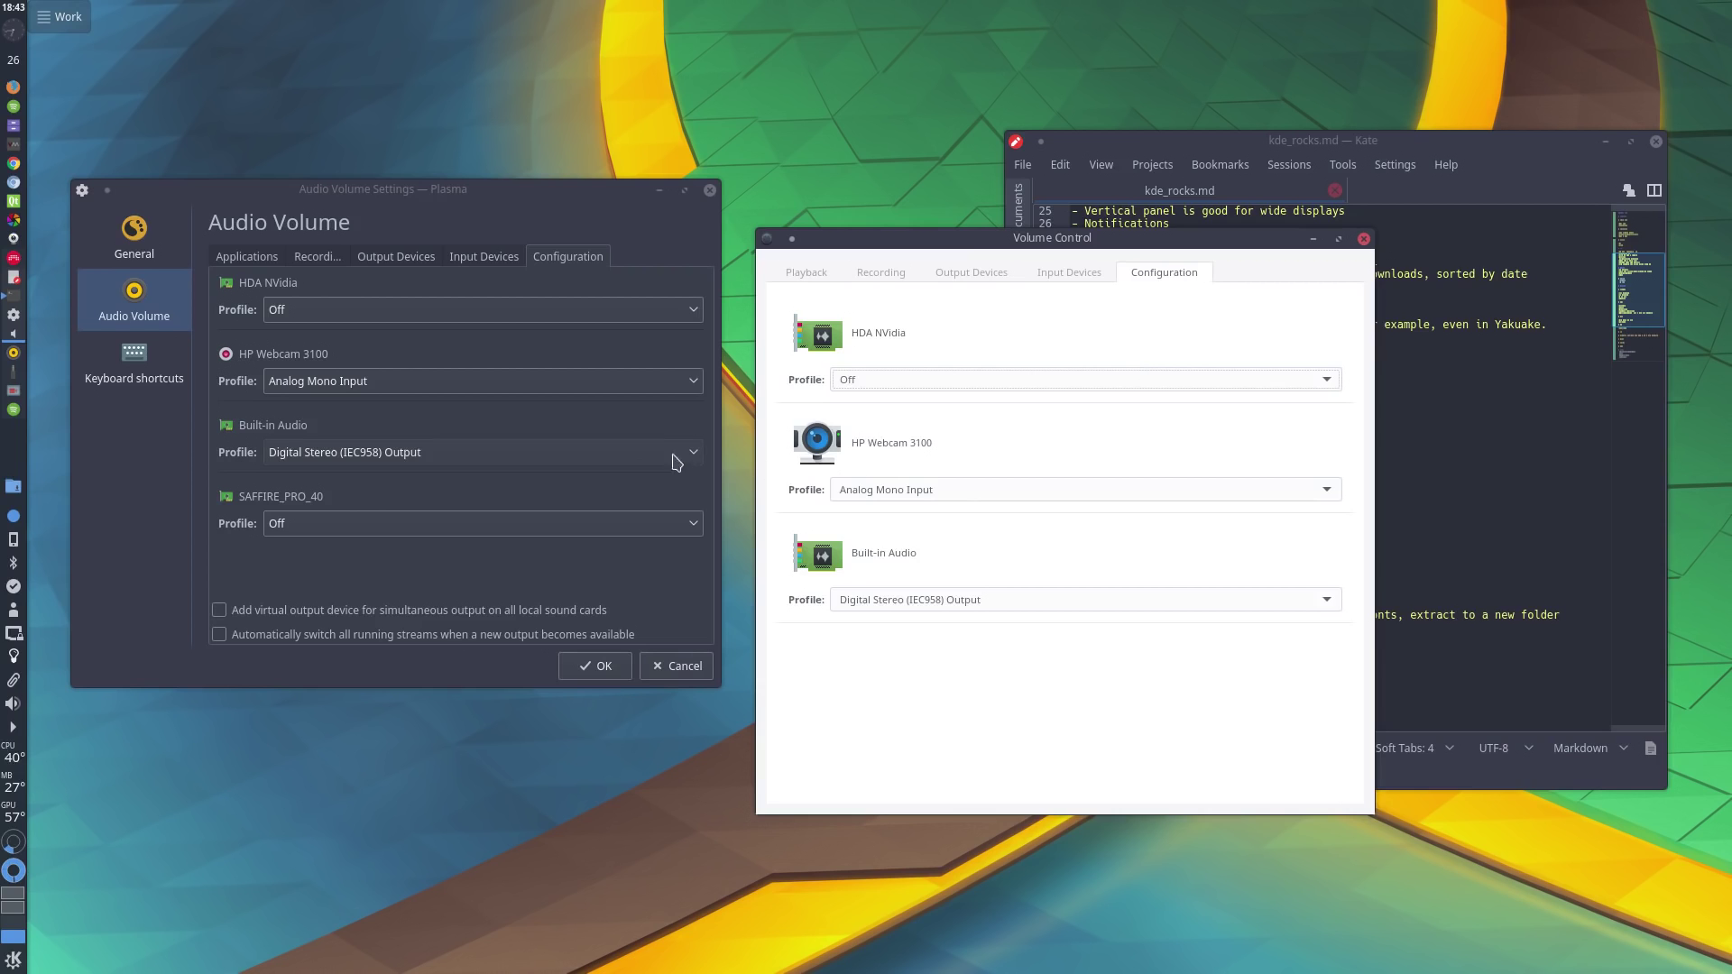
click(710, 190)
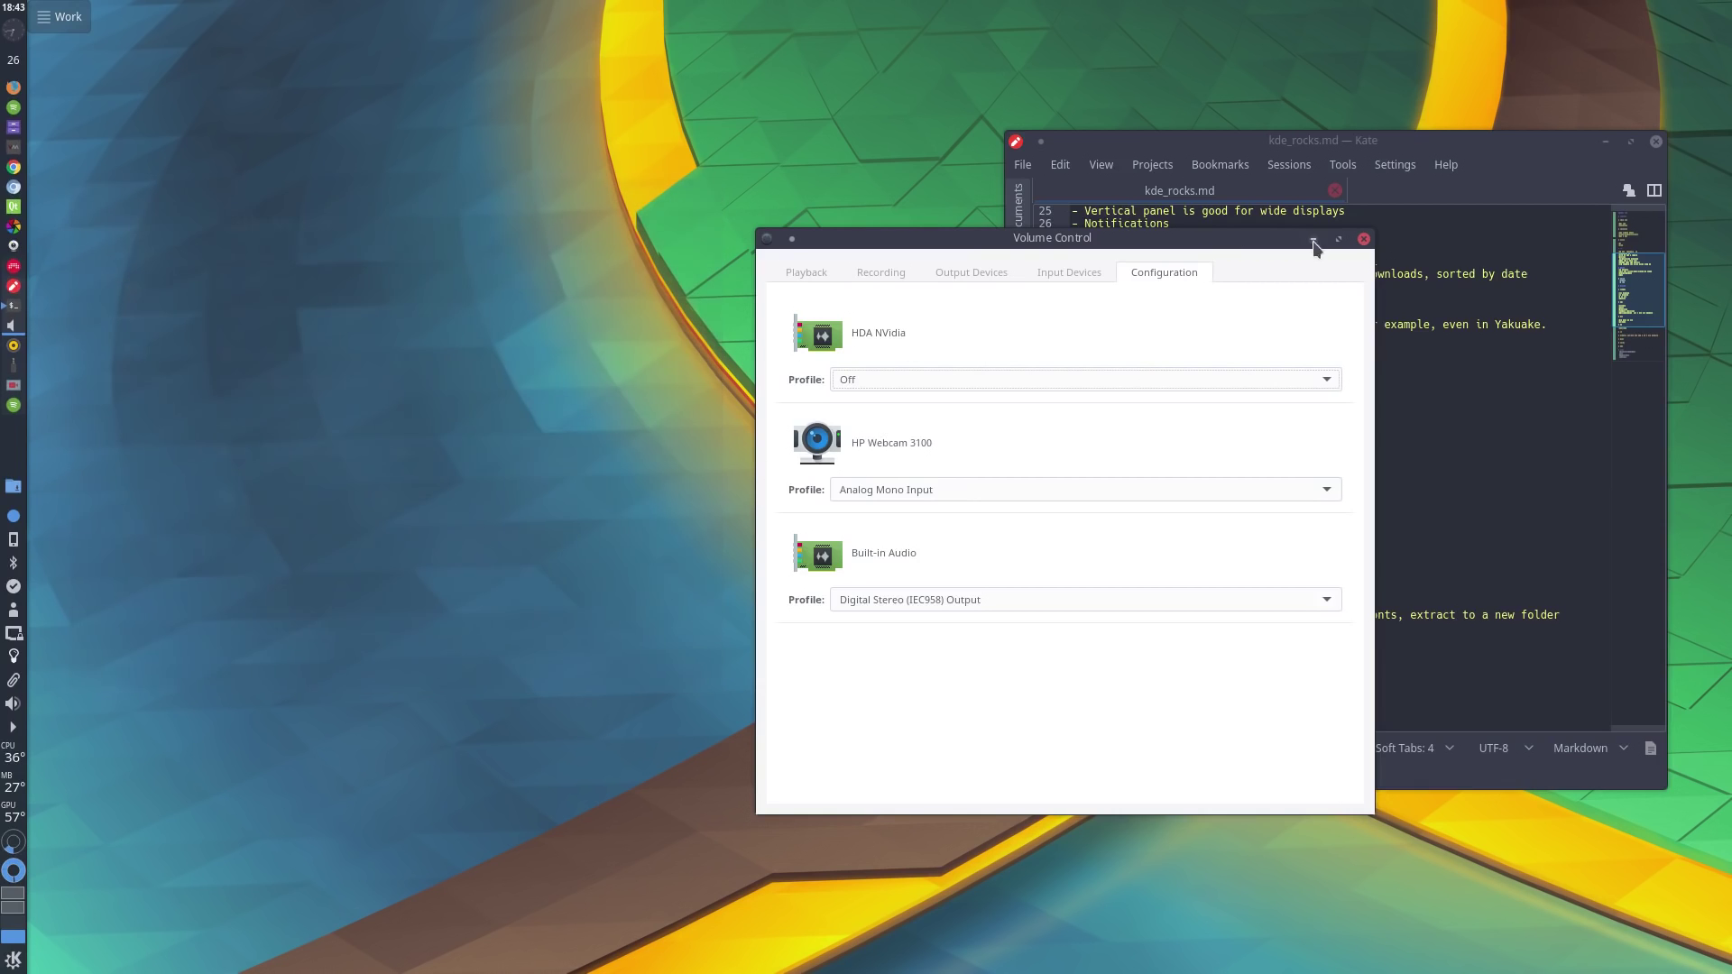
click(1363, 238)
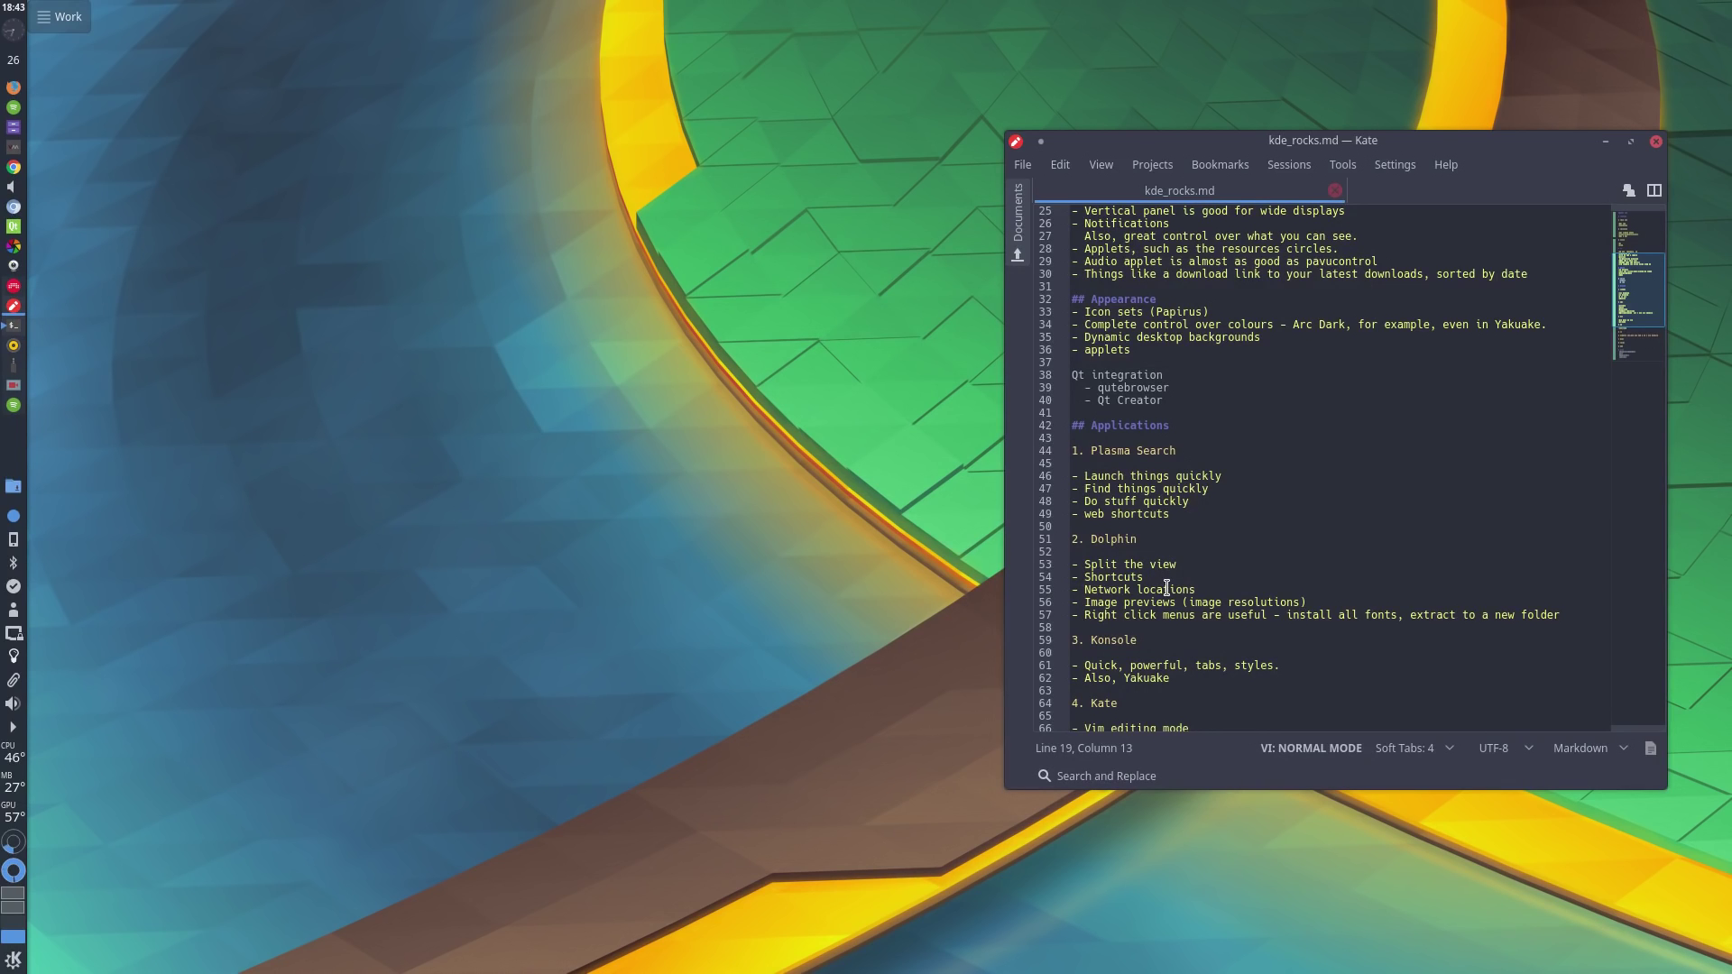
Step: Search for "date" in Plasma Search, clear the query and open the search plugin settings
key(alt+space)
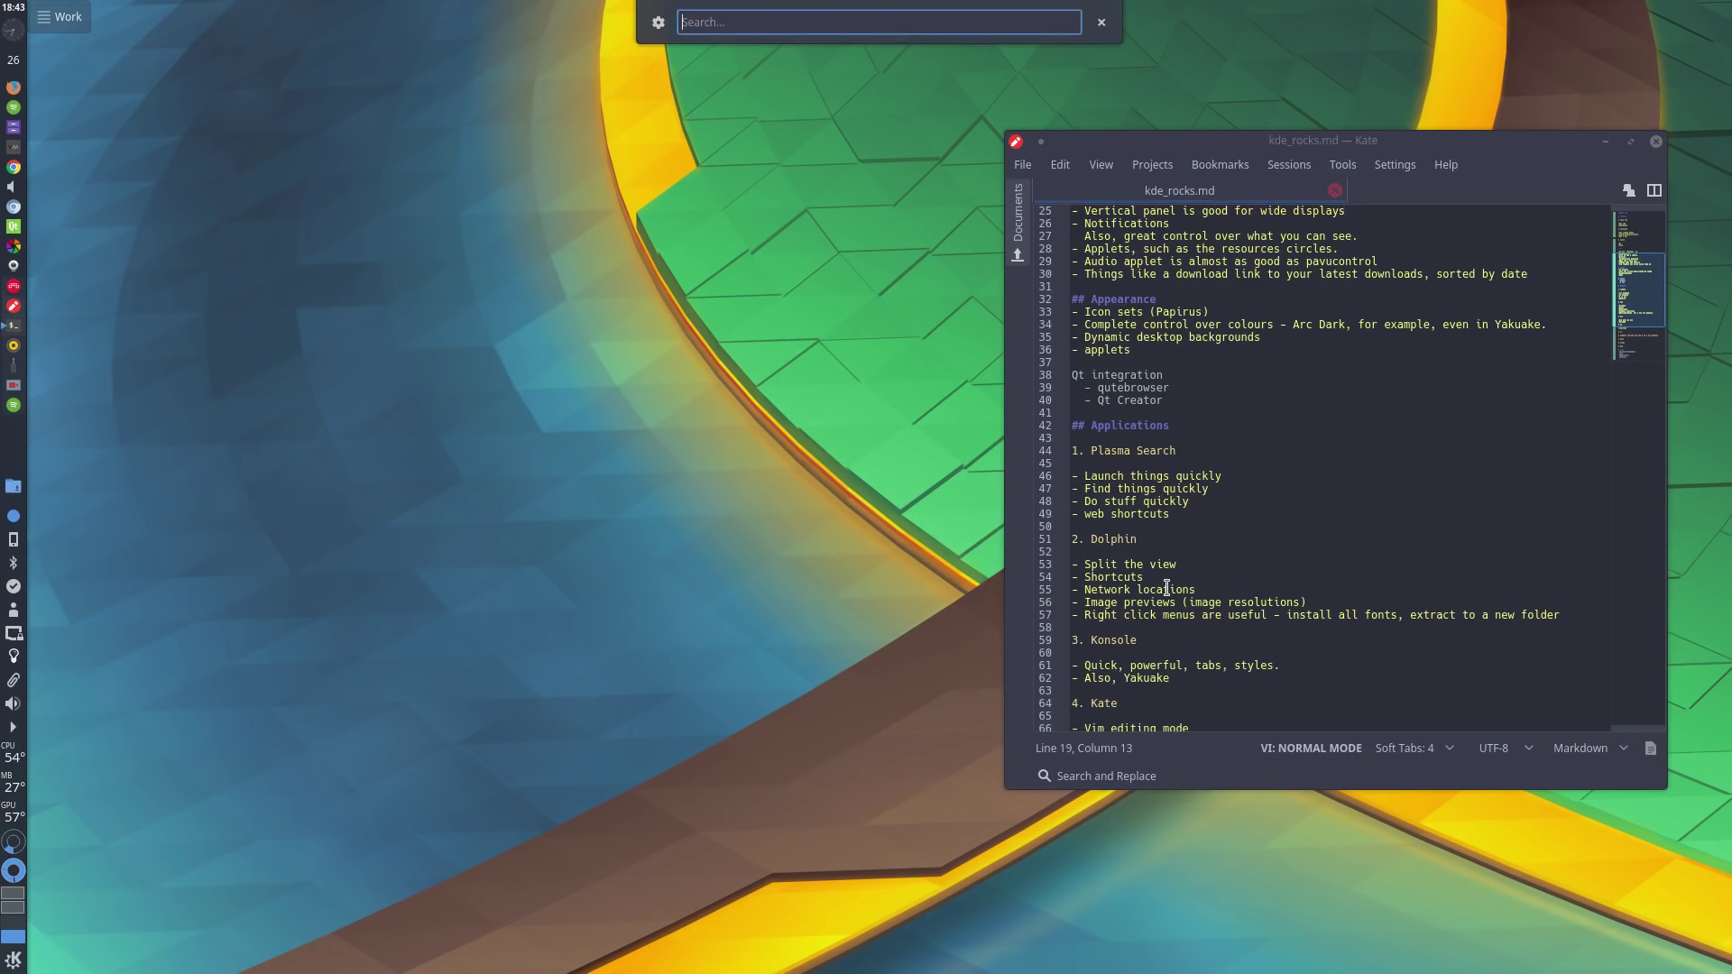
text(date)
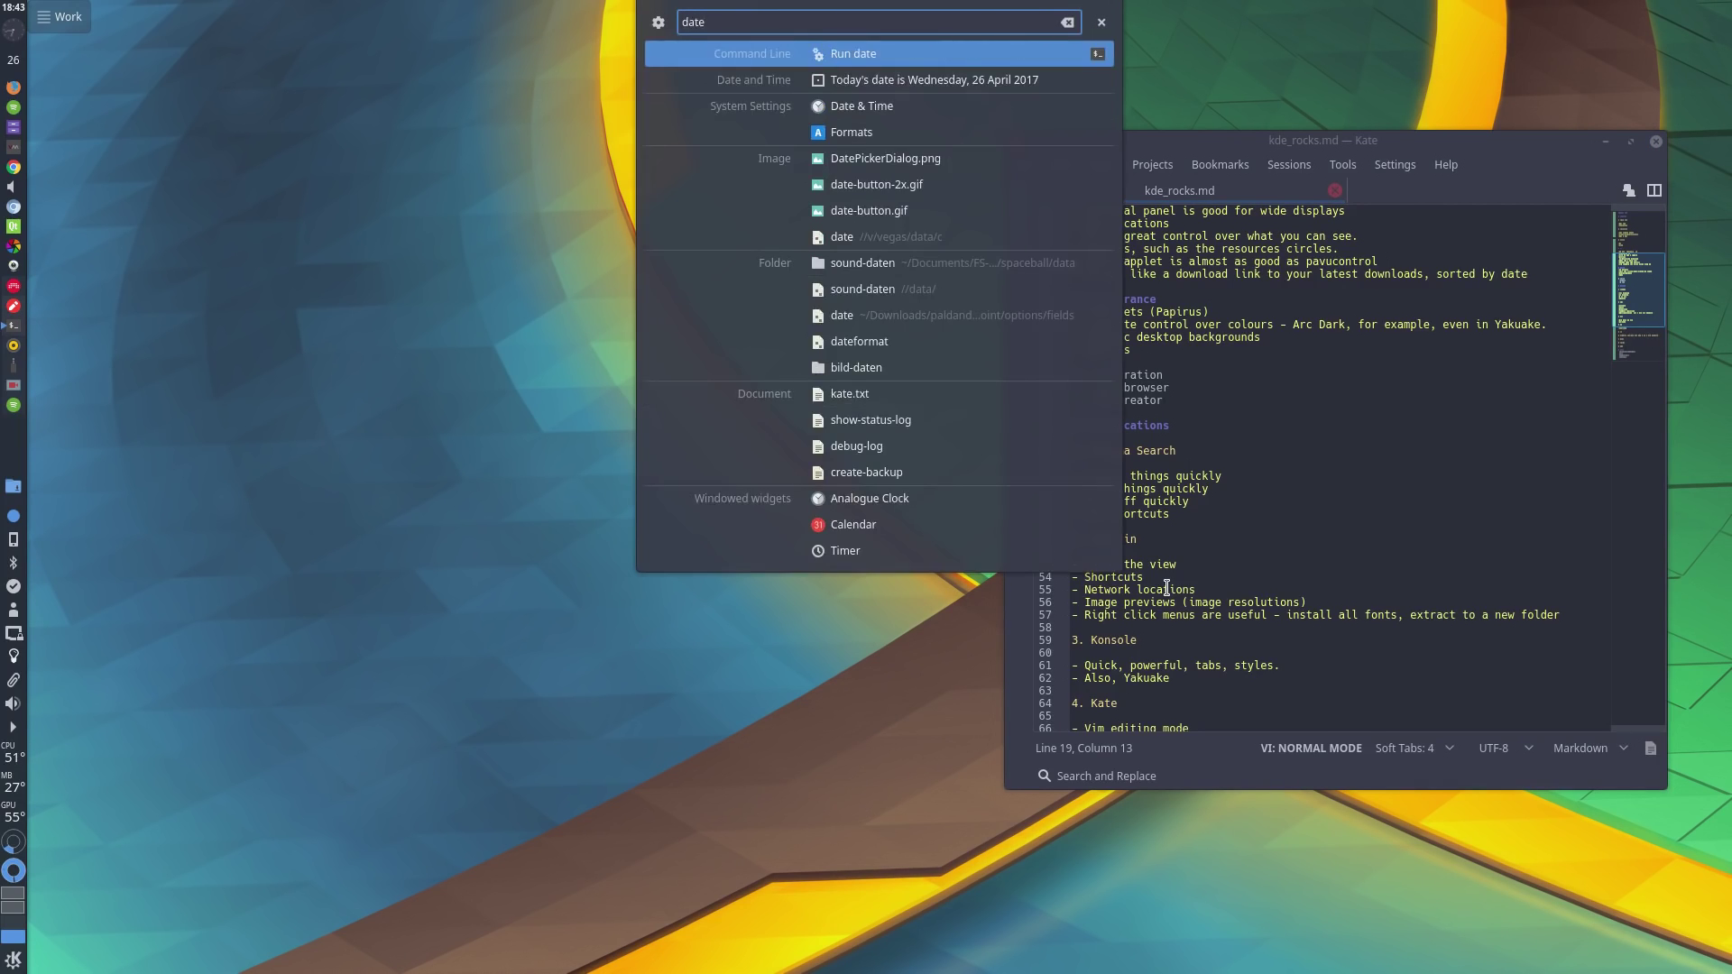
key(BackSpace)
key(BackSpace)
key(BackSpace)
key(BackSpace)
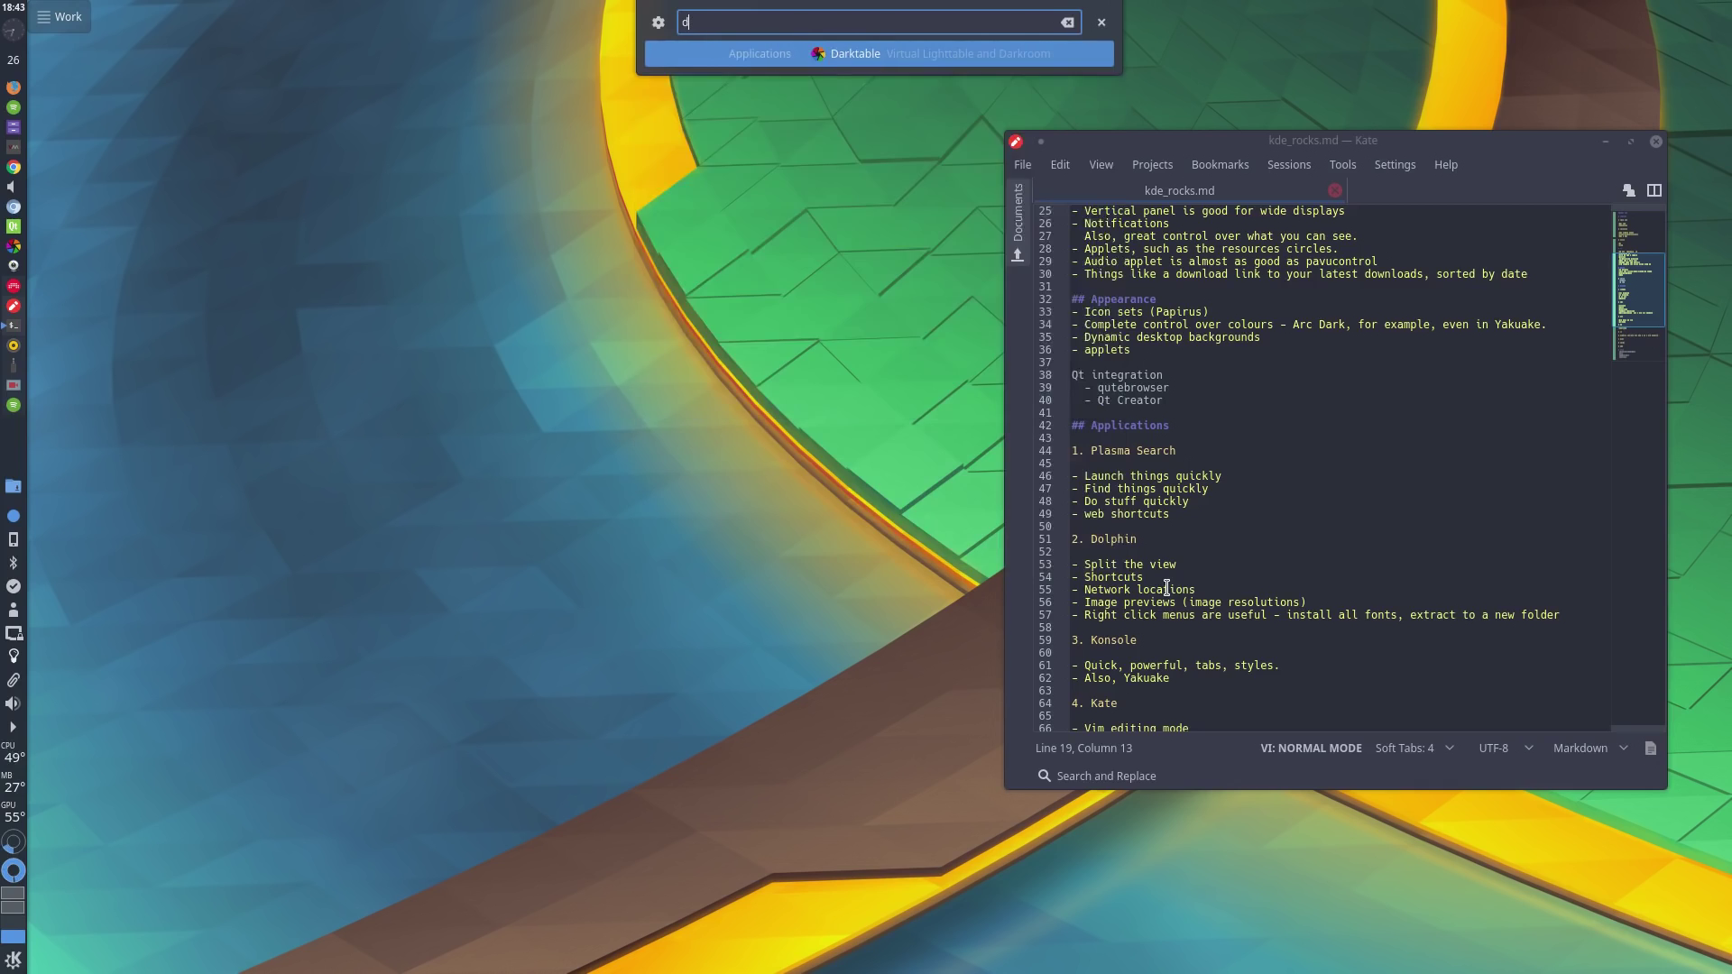
key(BackSpace)
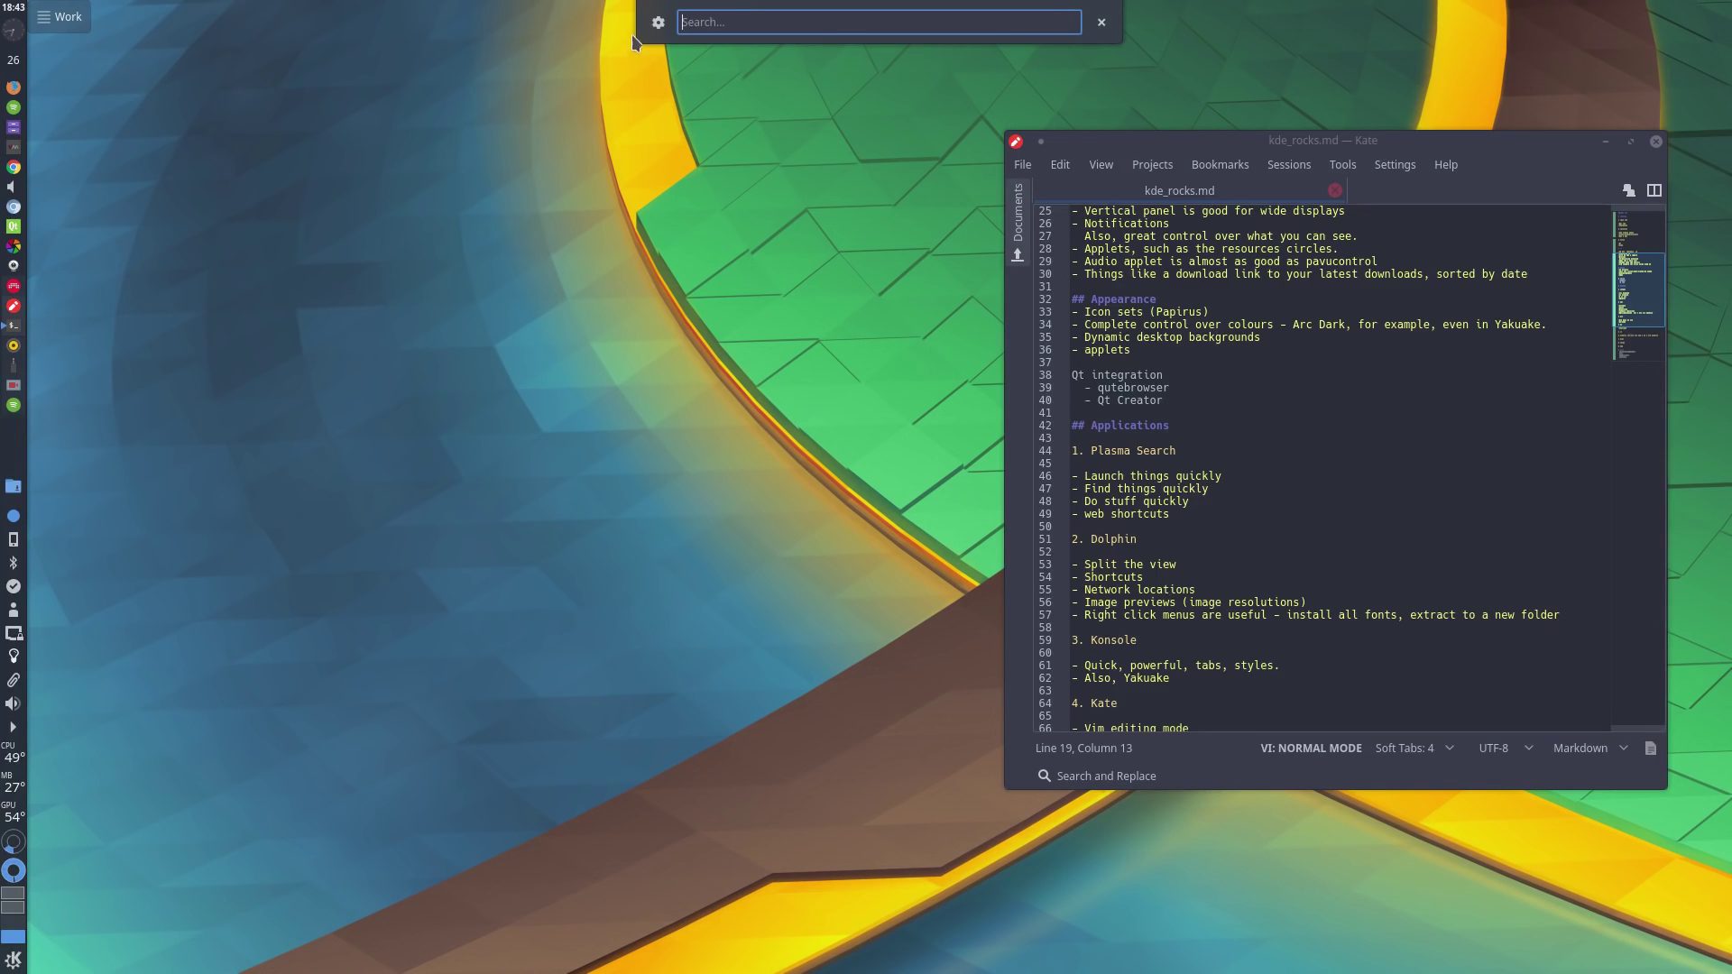
key(Escape)
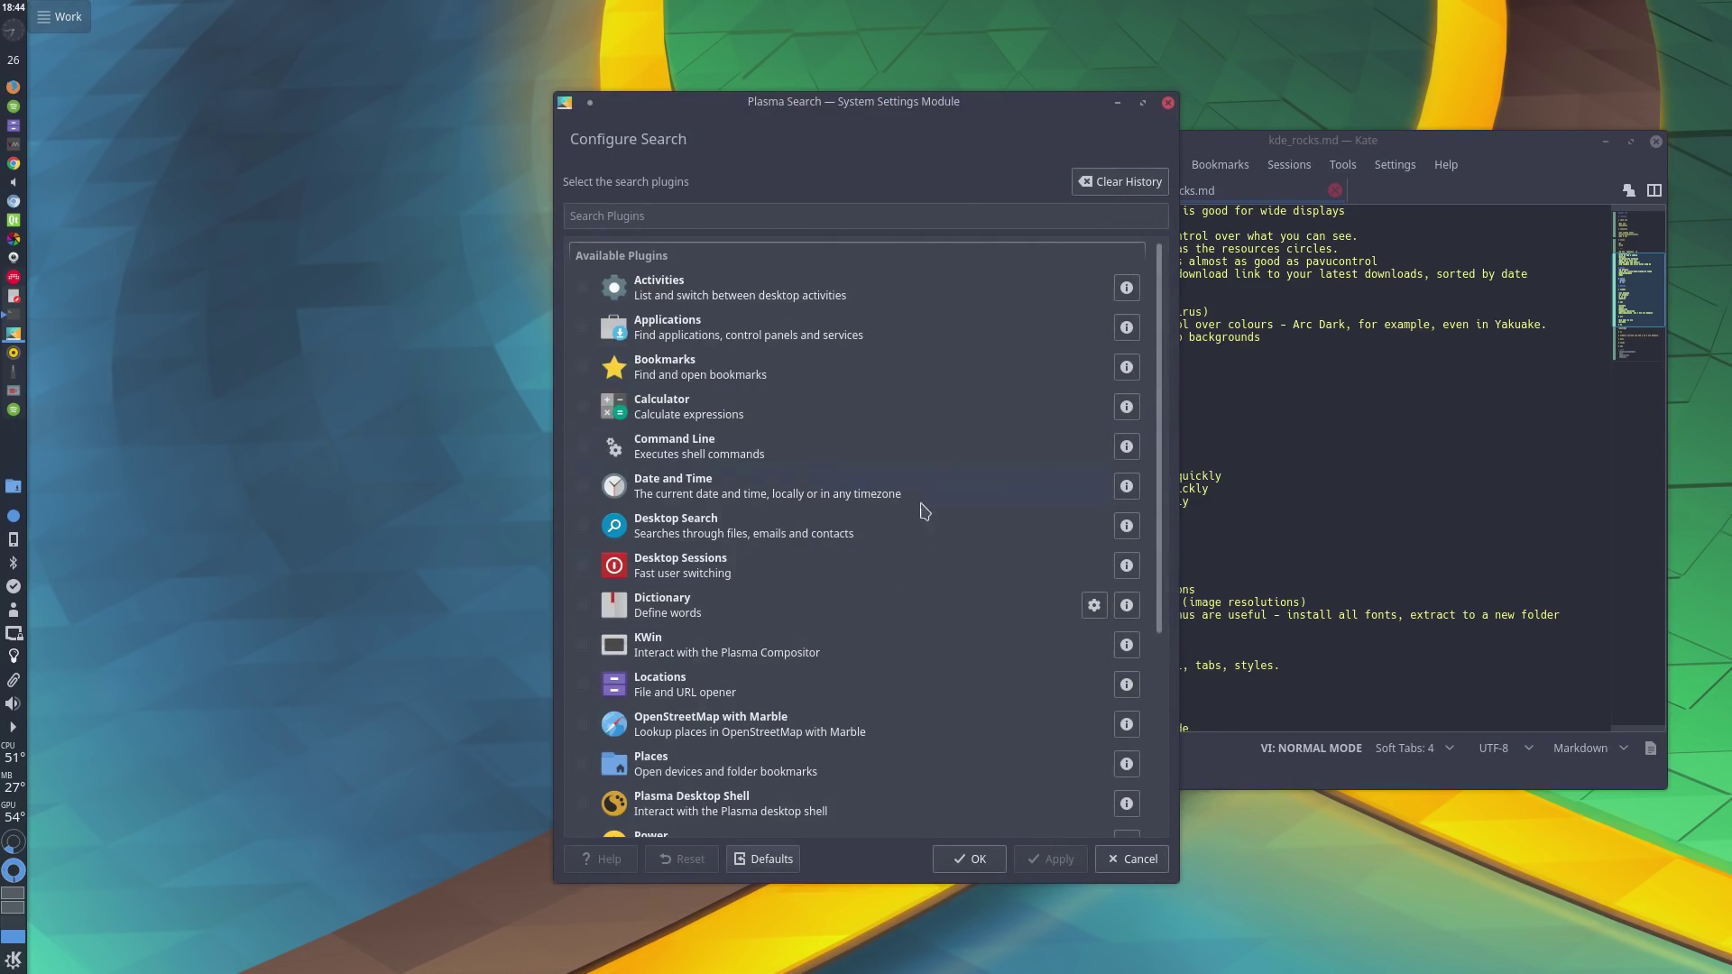
Step: Search Plasma Search for "linux voice" and go to the qutebrowser window showing the Linux Voice site
key(alt+space)
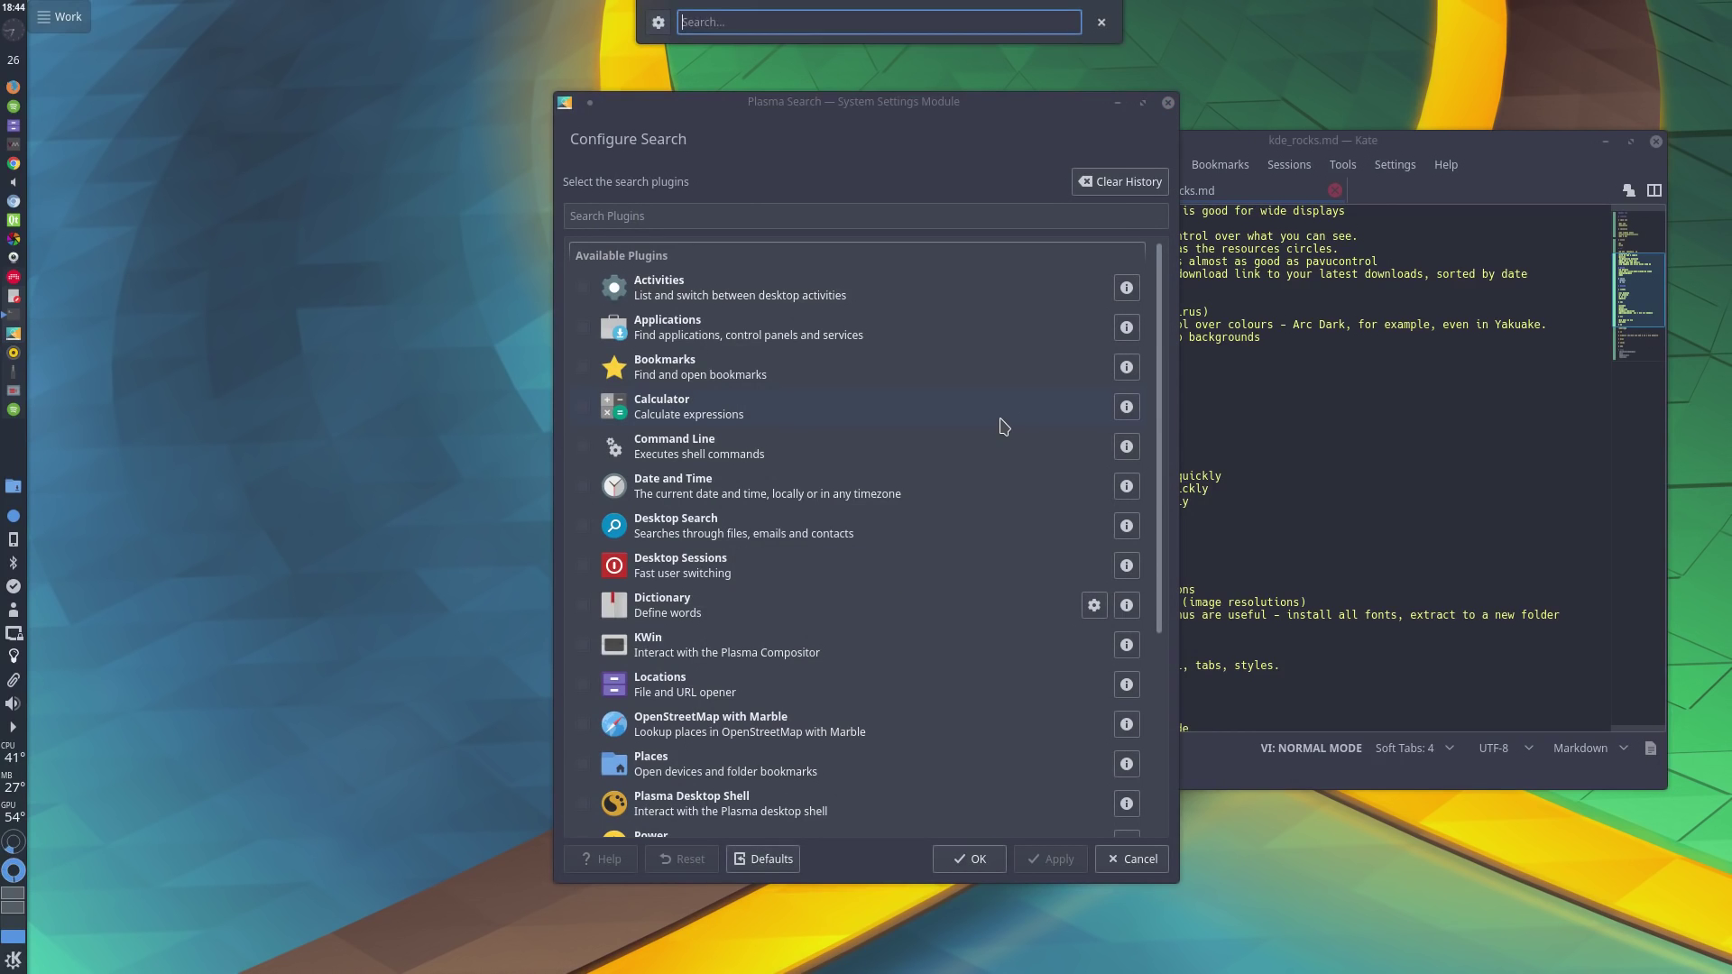
text(linuvx)
key(BackSpace)
key(BackSpace)
key(BackSpace)
text(x voi)
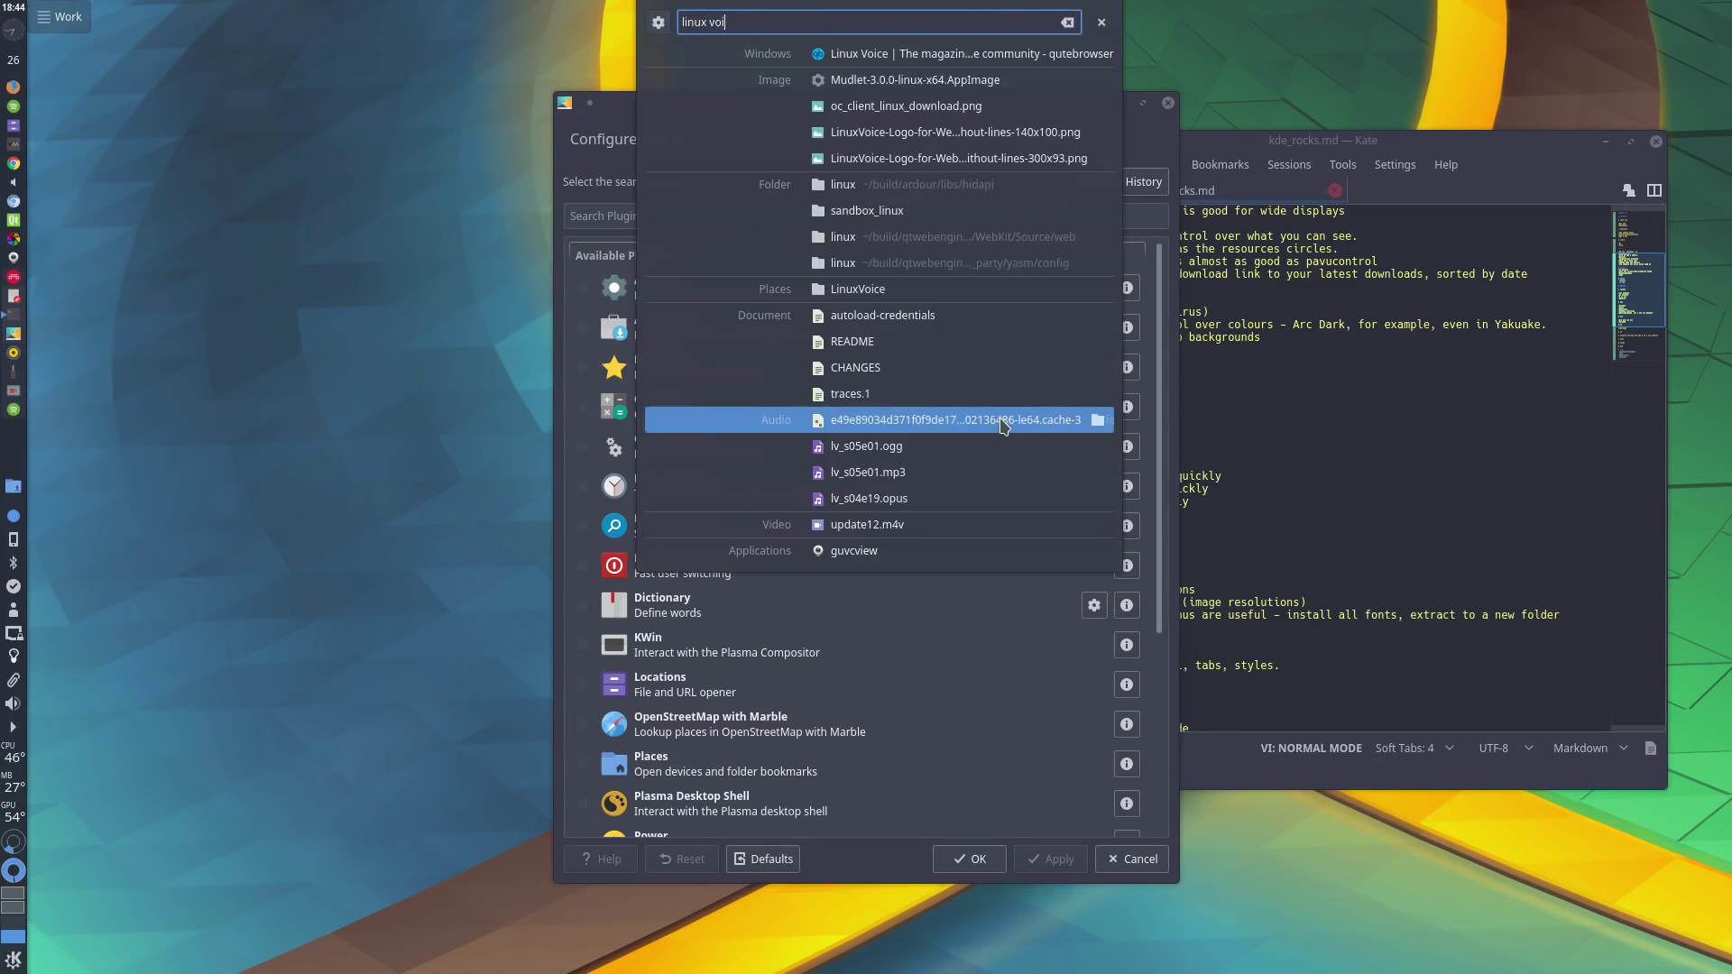
text(c)
key(Escape)
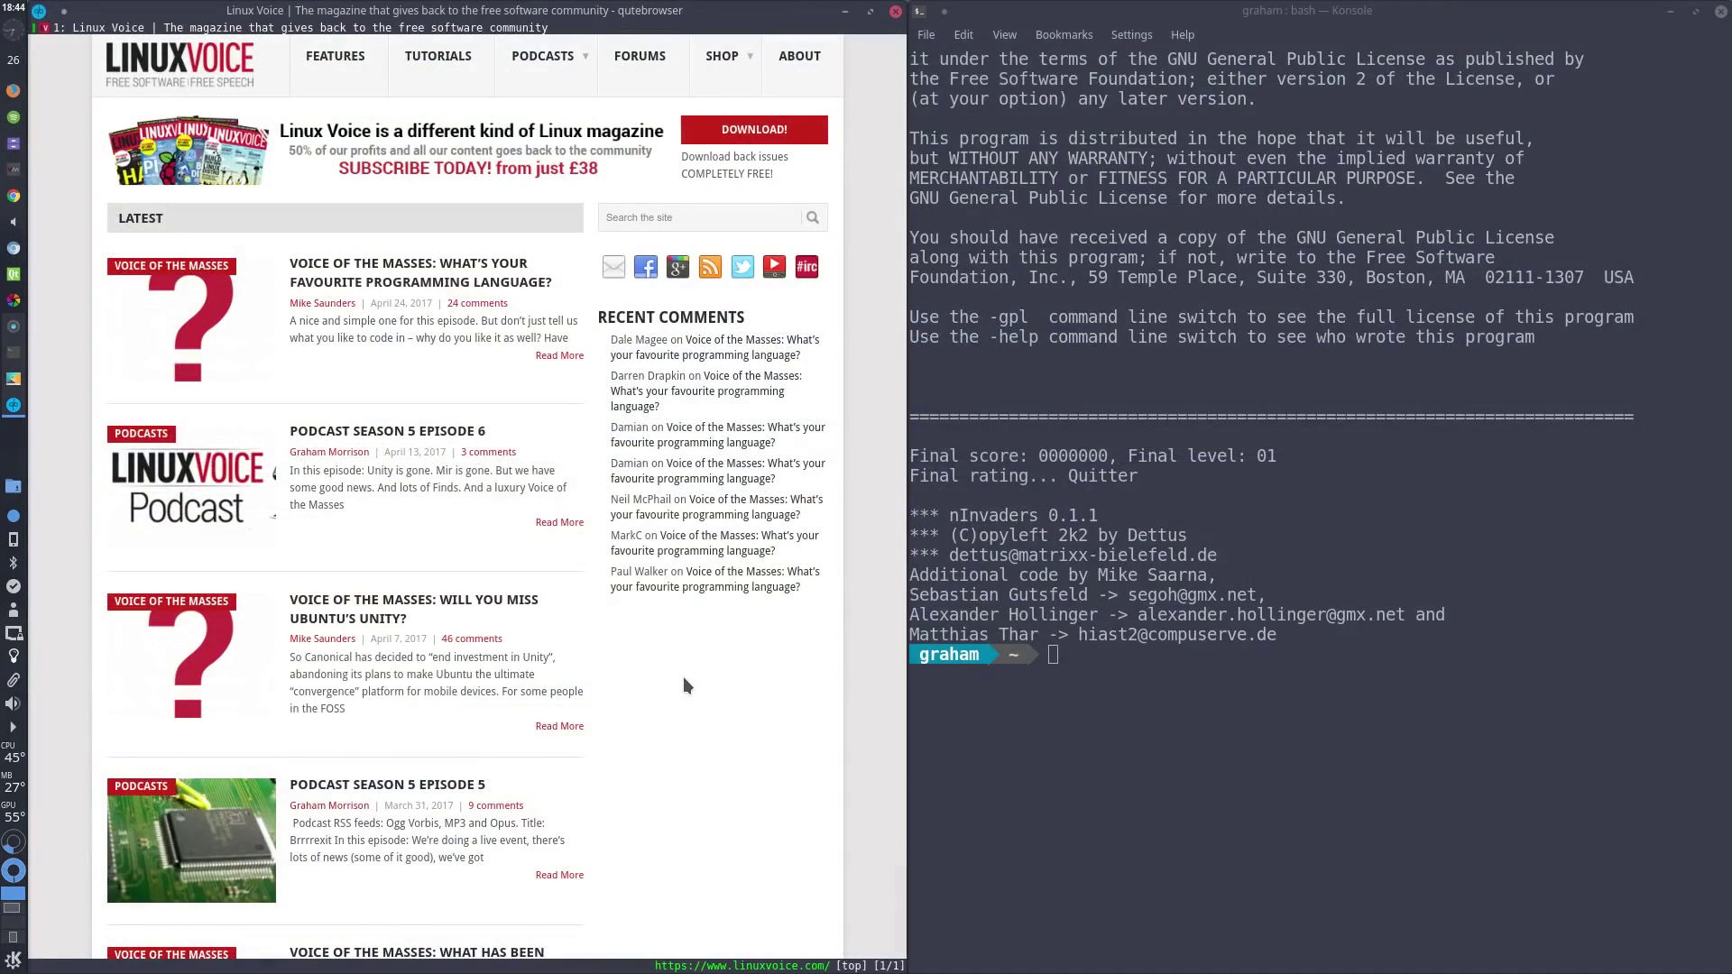
Step: Run a Google search for "linux voice" from Plasma Search with the gg: web shortcut
key(alt+space)
text(gg:linux voice)
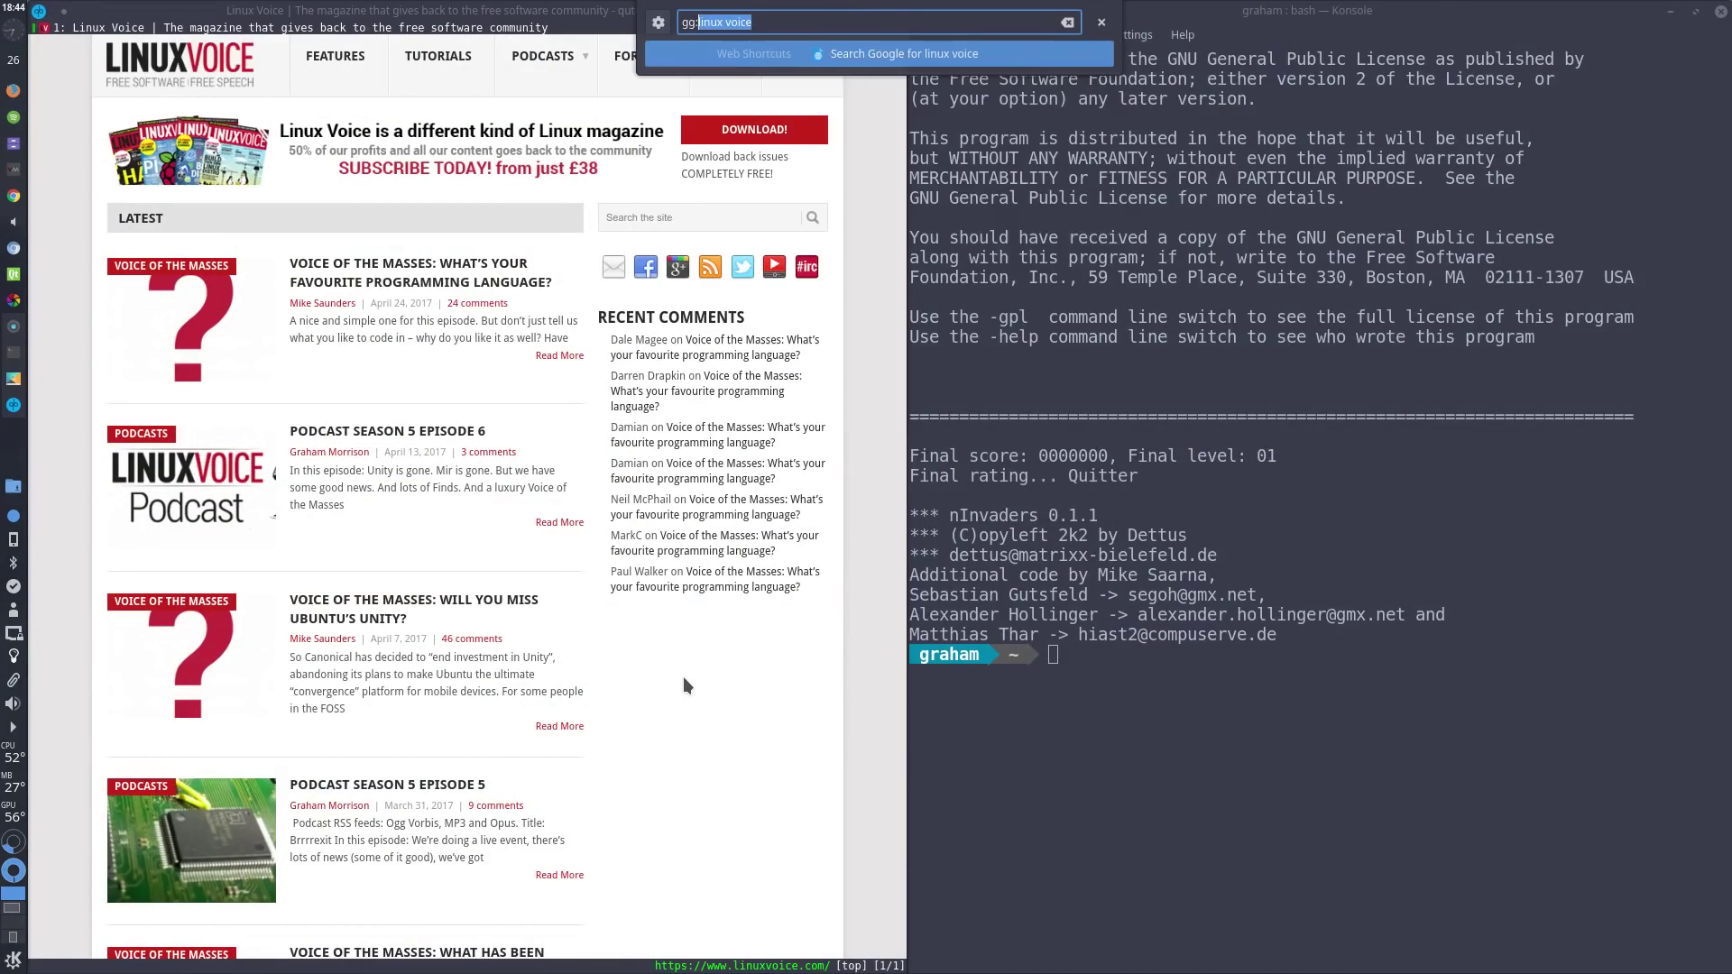
key(Return)
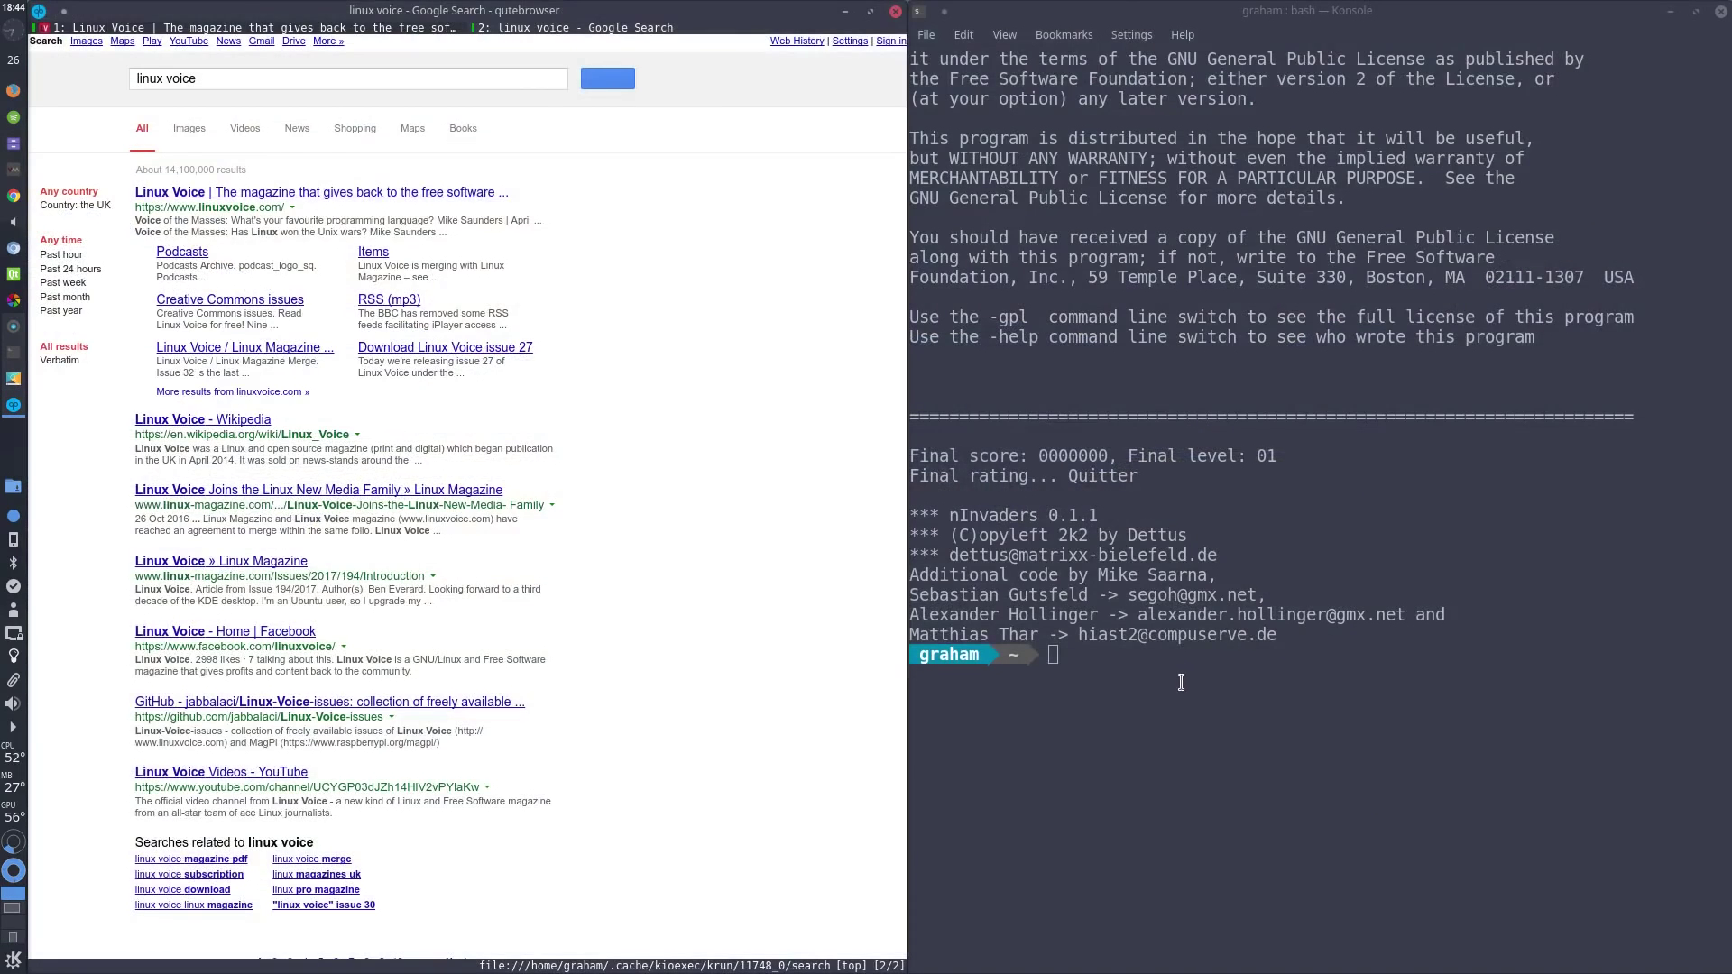
Step: Look up "linux" on Wikipedia from Plasma Search with the wp: web shortcut
key(alt+space)
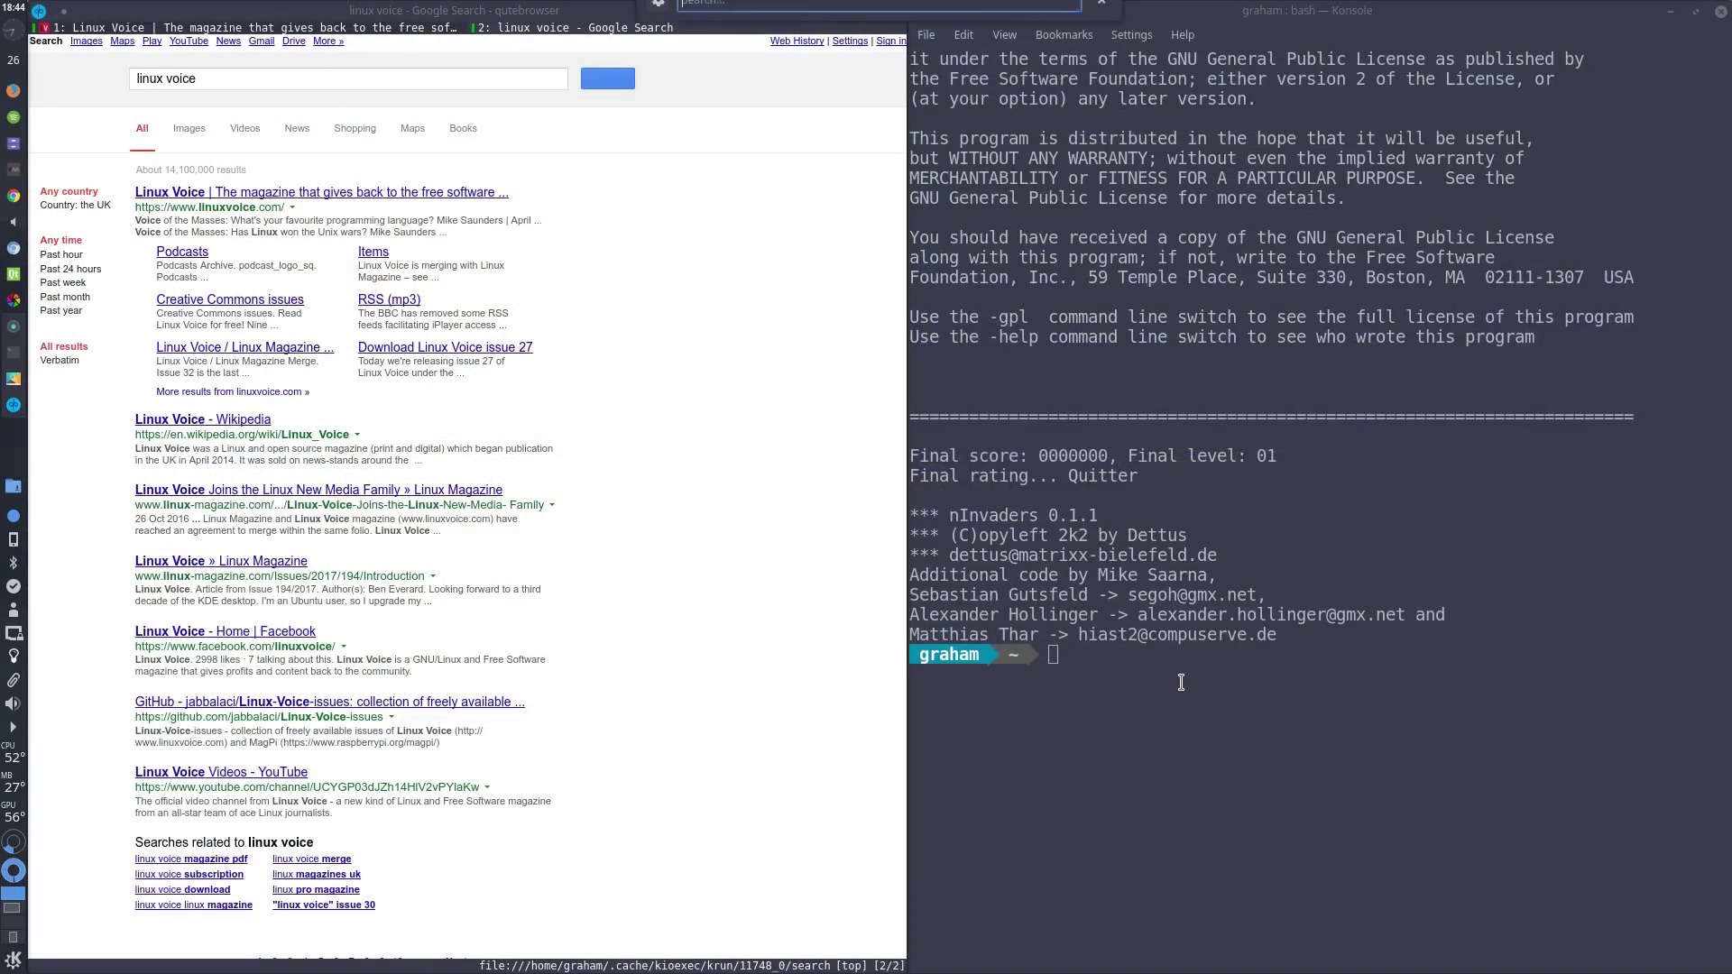
text(qp)
key(BackSpace)
text(wp)
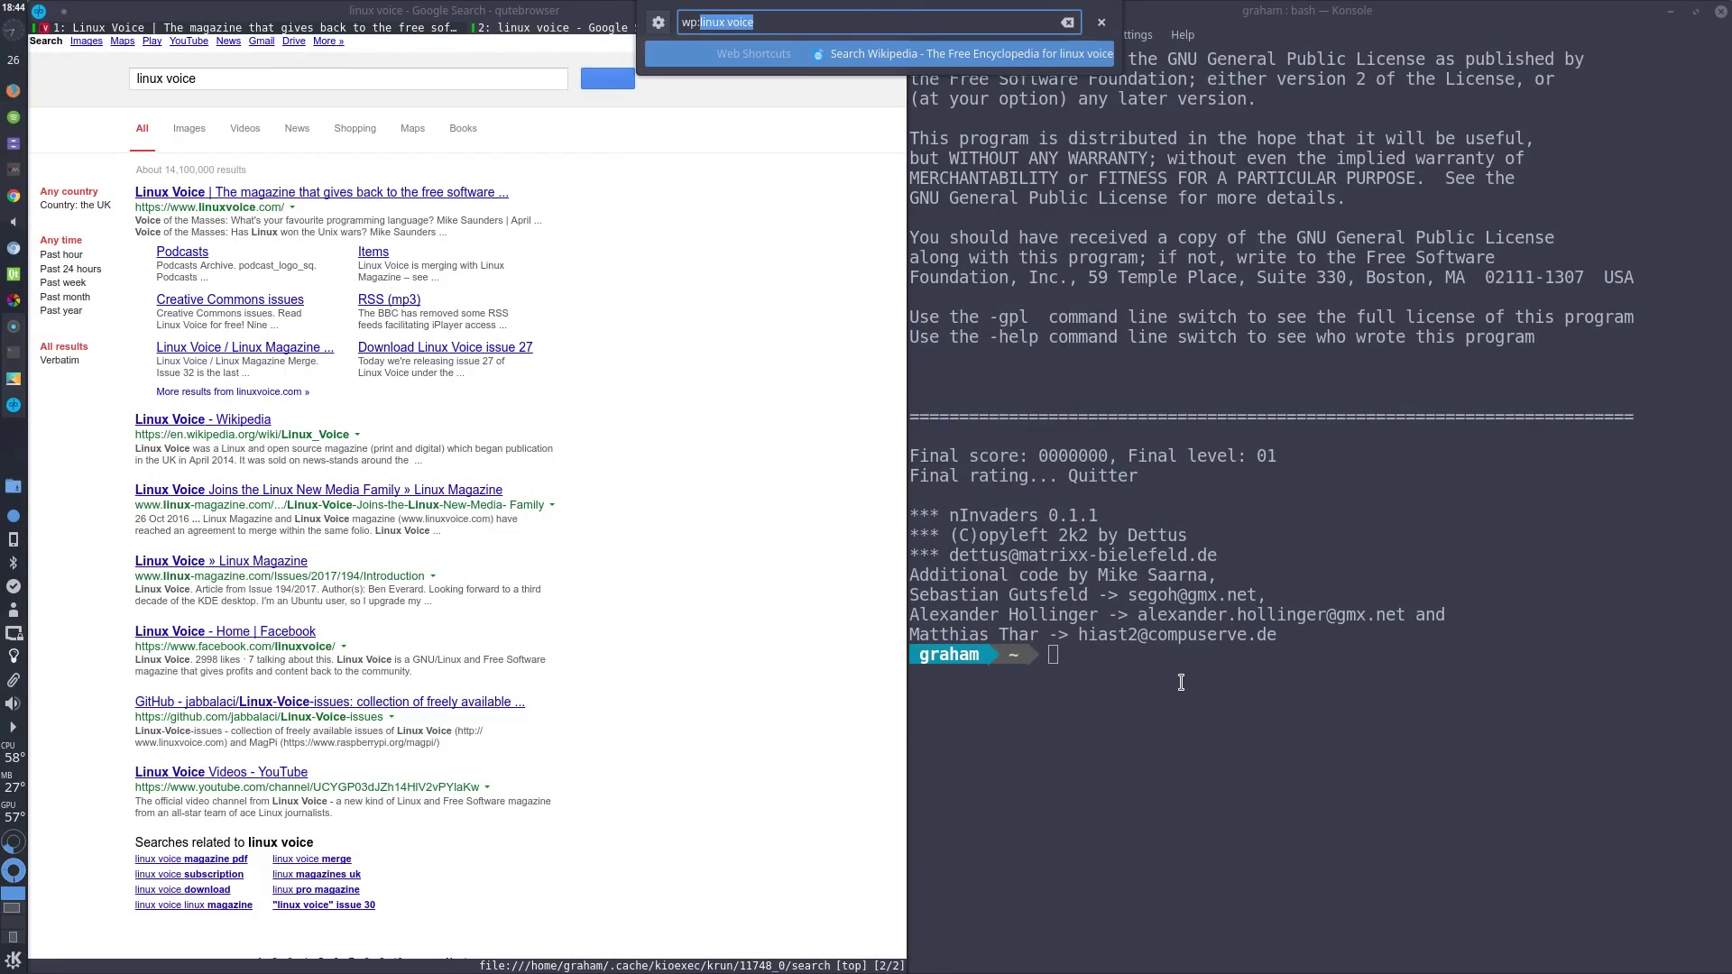
text(:linux)
key(Return)
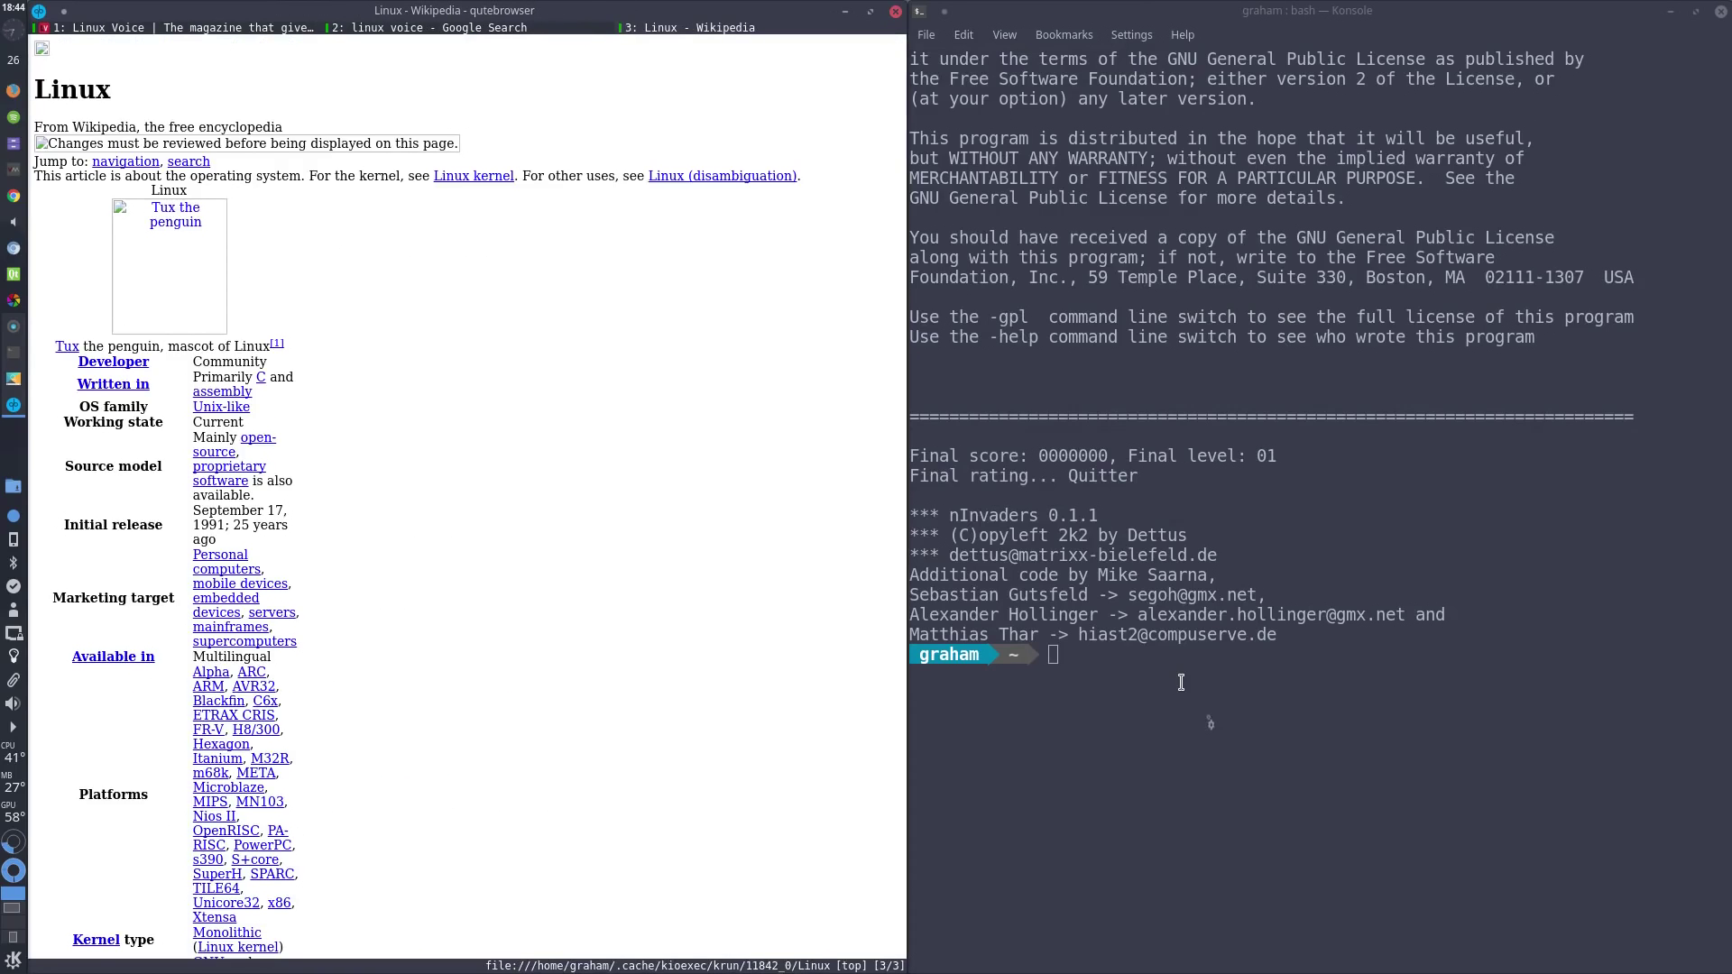
Step: Return to the Plasma Search settings, look through the available plugins and close the window
key(ctrl+F4)
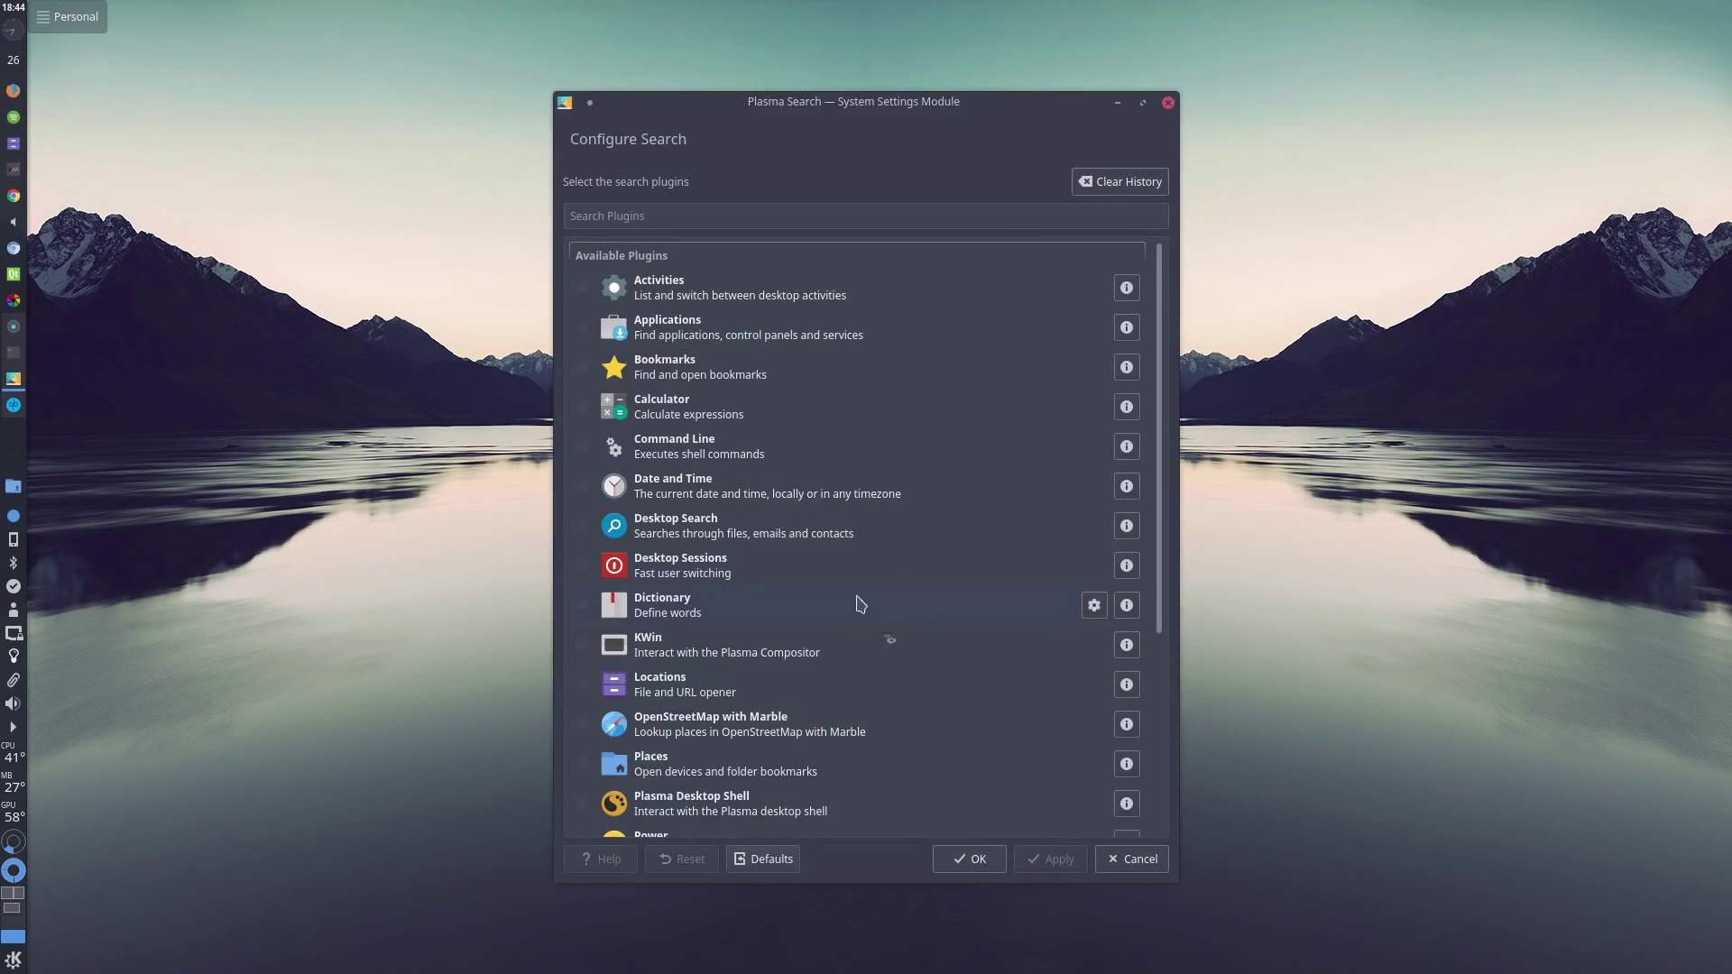
scroll(765, 514, down, 5)
scroll(765, 513, up, 5)
scroll(770, 476, down, 4)
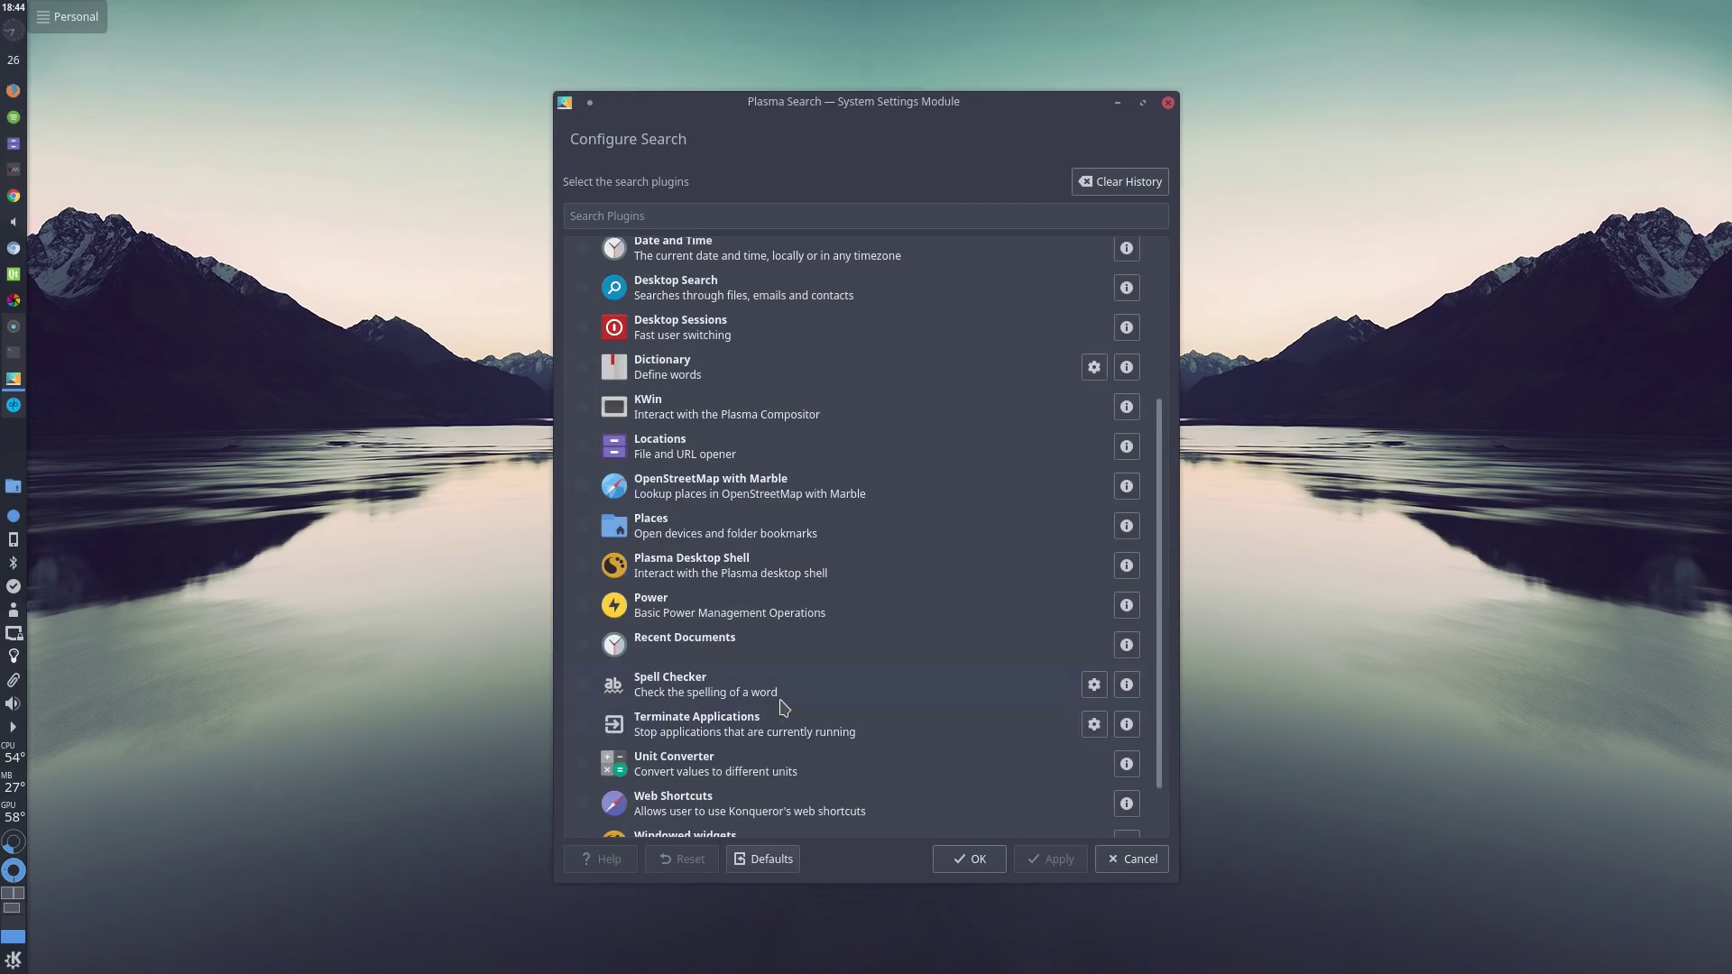
click(1168, 102)
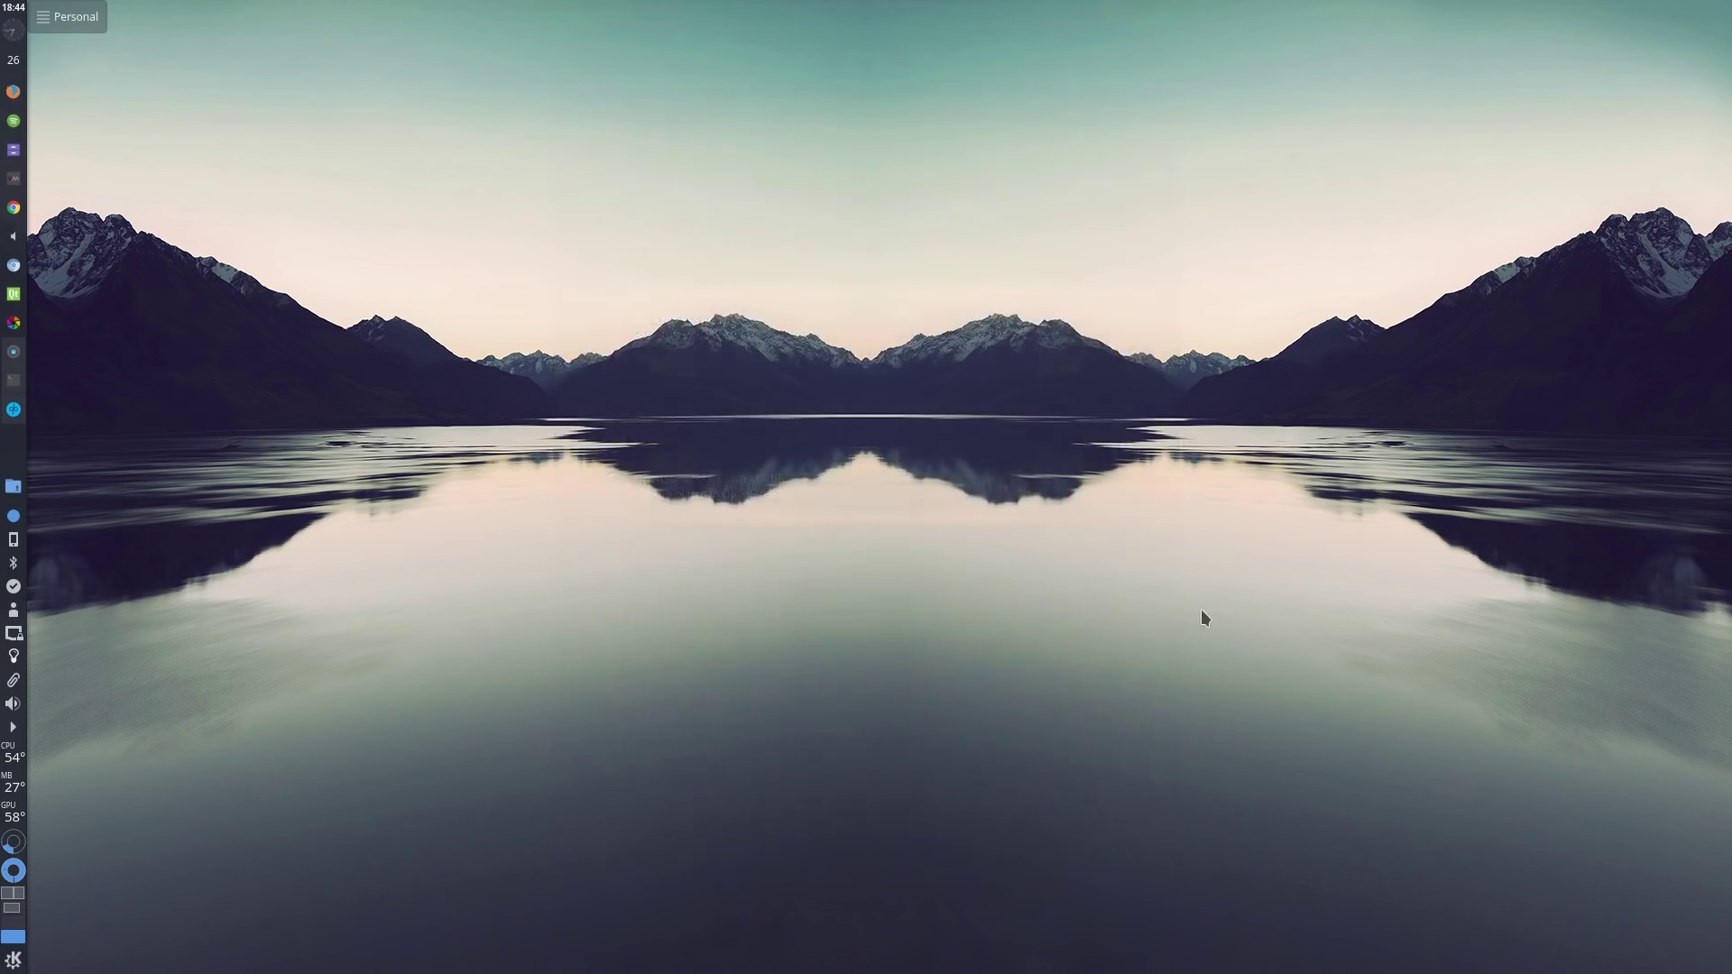
Step: Return to the Work activity, then reposition and enlarge the Kate window showing kde_rocks.md
key(super+Tab)
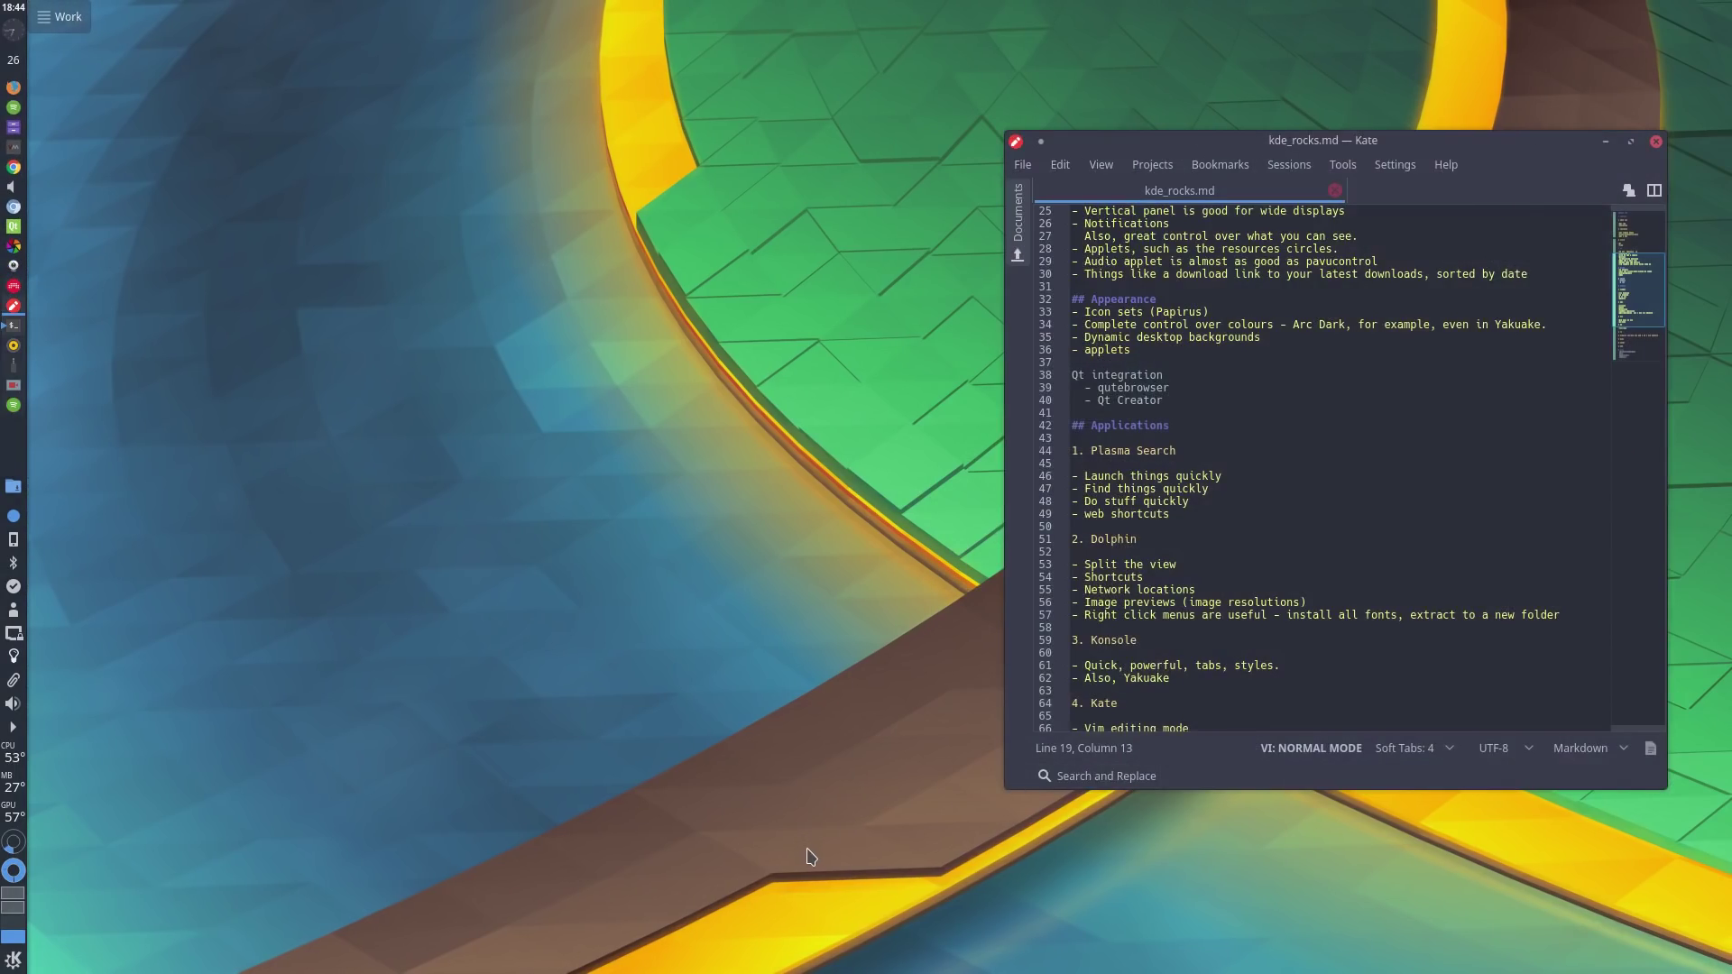
key(ctrl+super+Up)
key(ctrl+super+Up)
key(ctrl+super+Down)
key(ctrl+super+Down)
drag(1311, 540, 938, 412)
drag(1205, 522, 1350, 710)
drag(1120, 534, 873, 531)
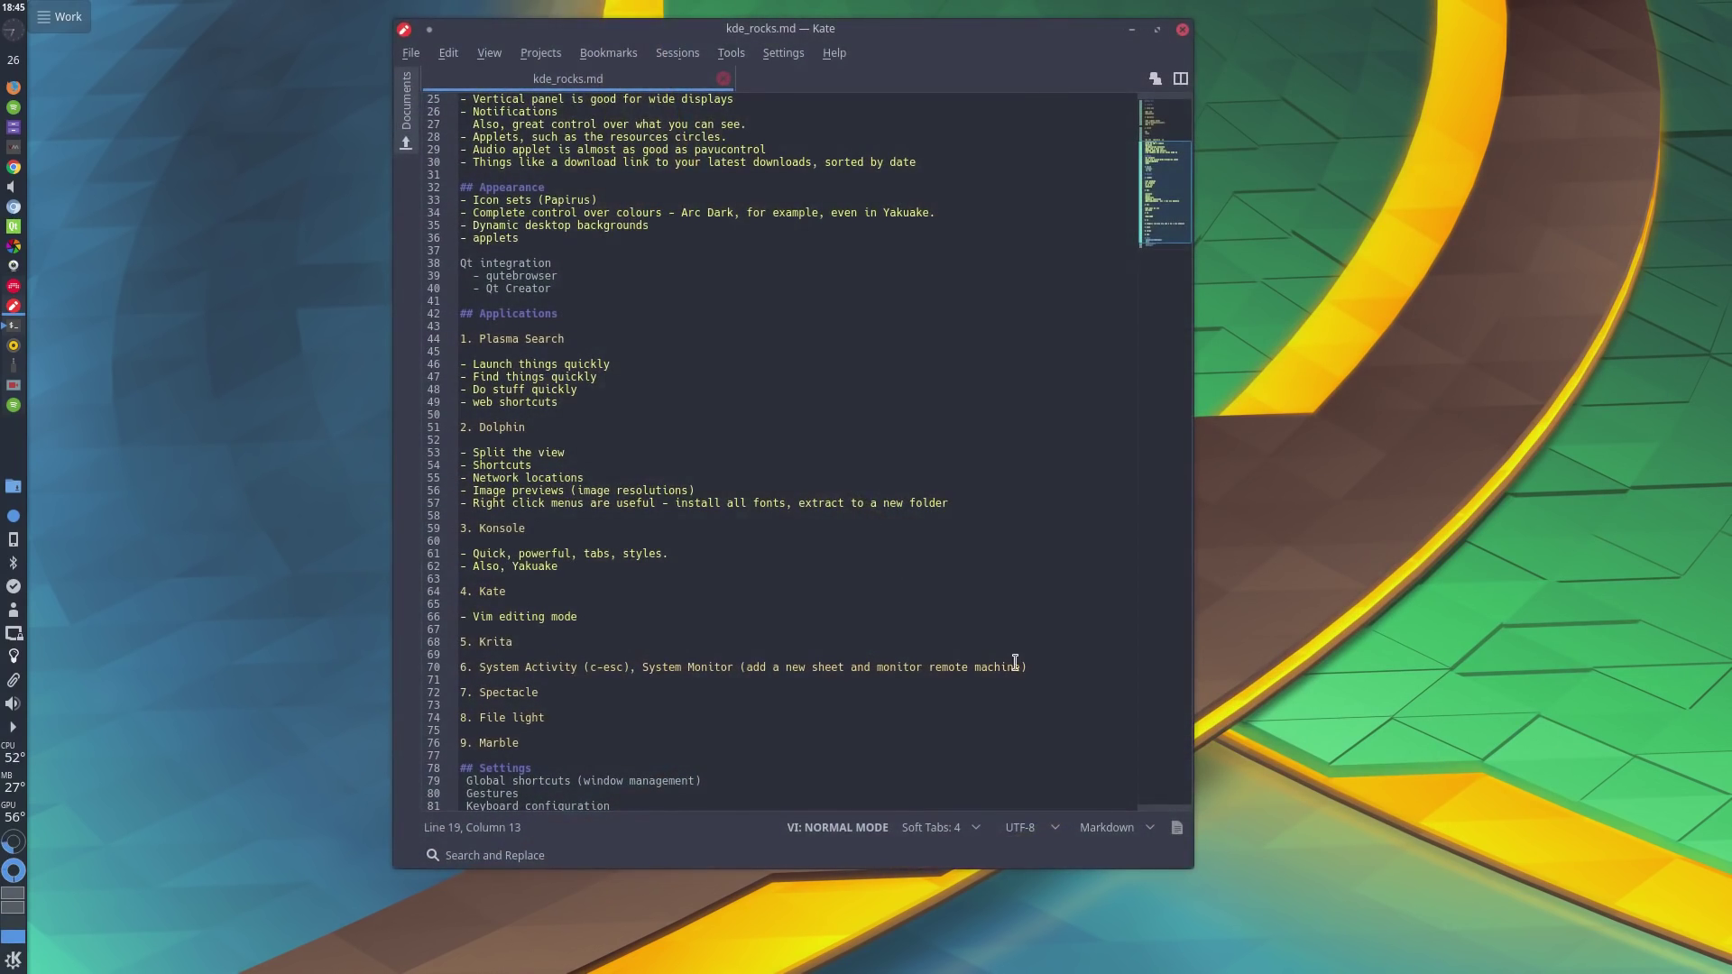
drag(1016, 663, 1316, 506)
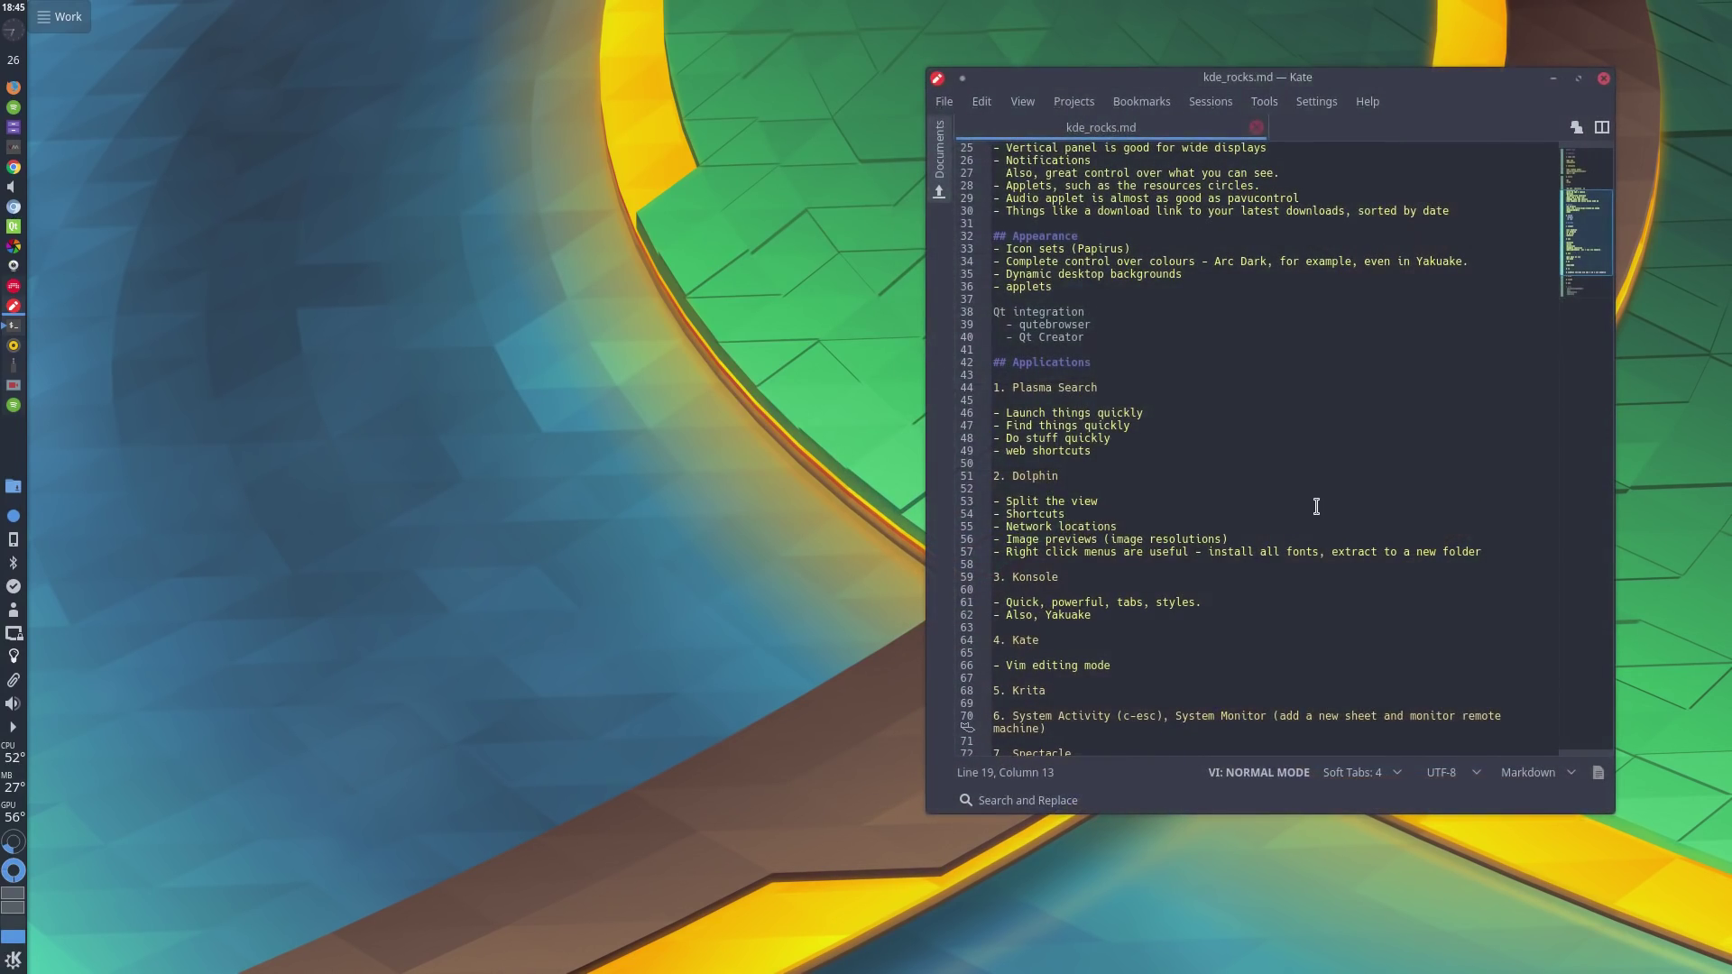
Step: Launch Dolphin from Plasma Search and move the Kate window beside it so the two do not overlap
key(alt+space)
text(dol)
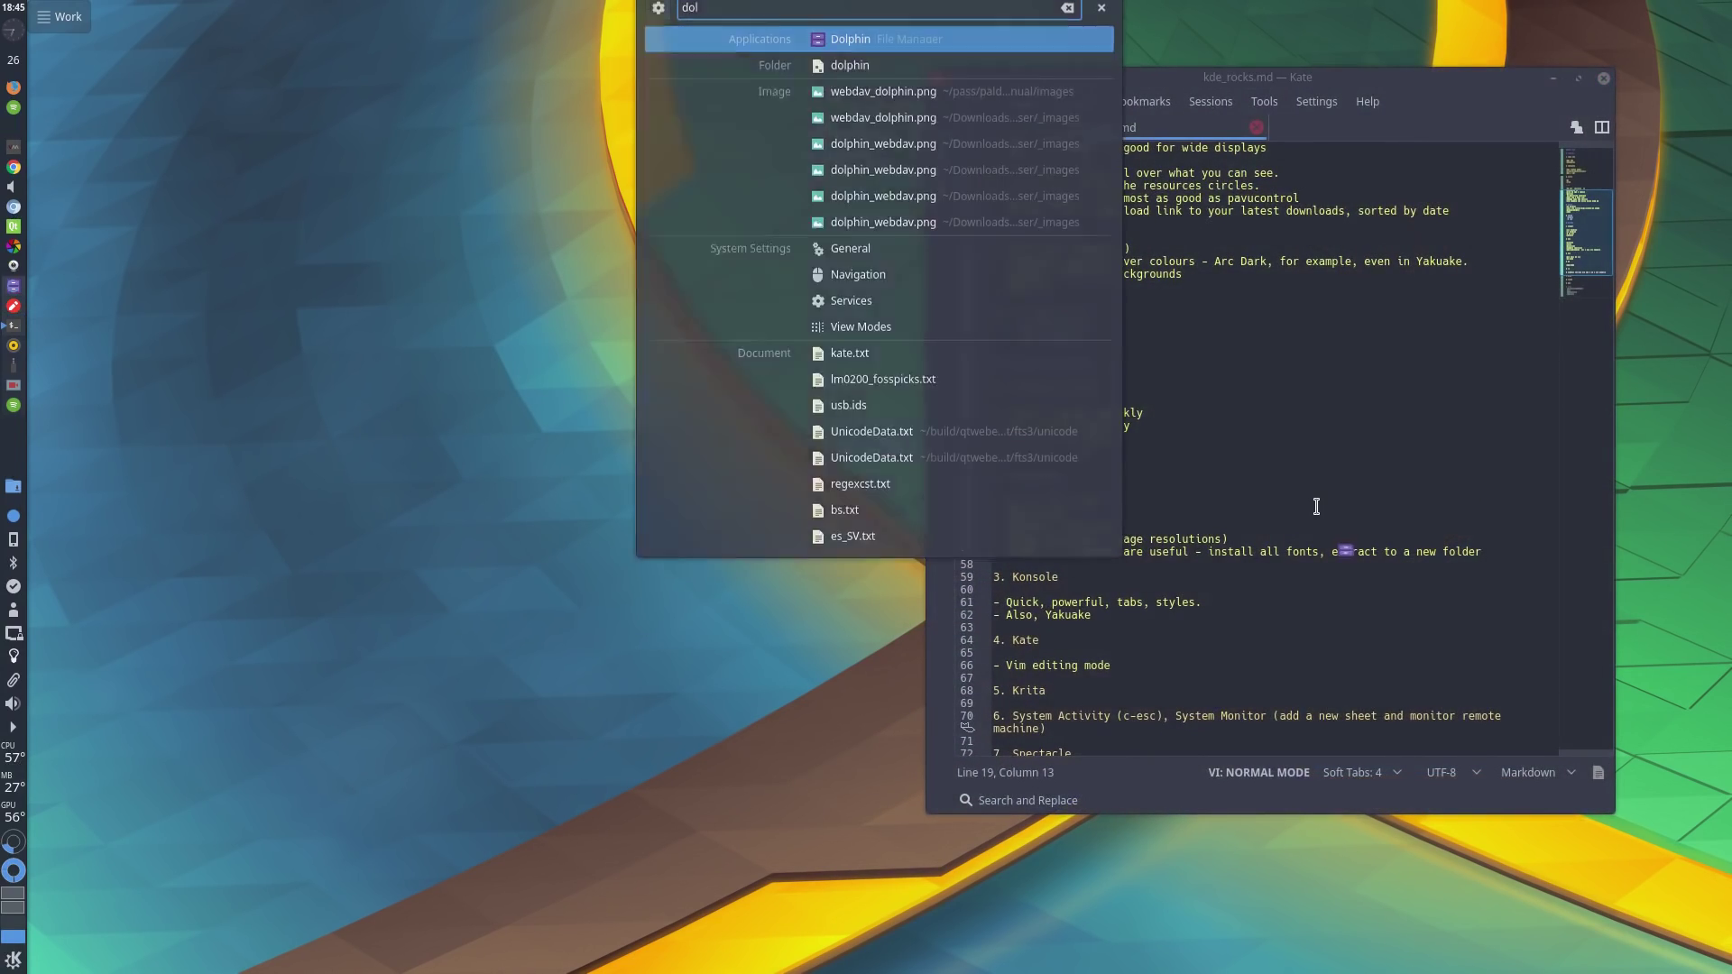
key(Return)
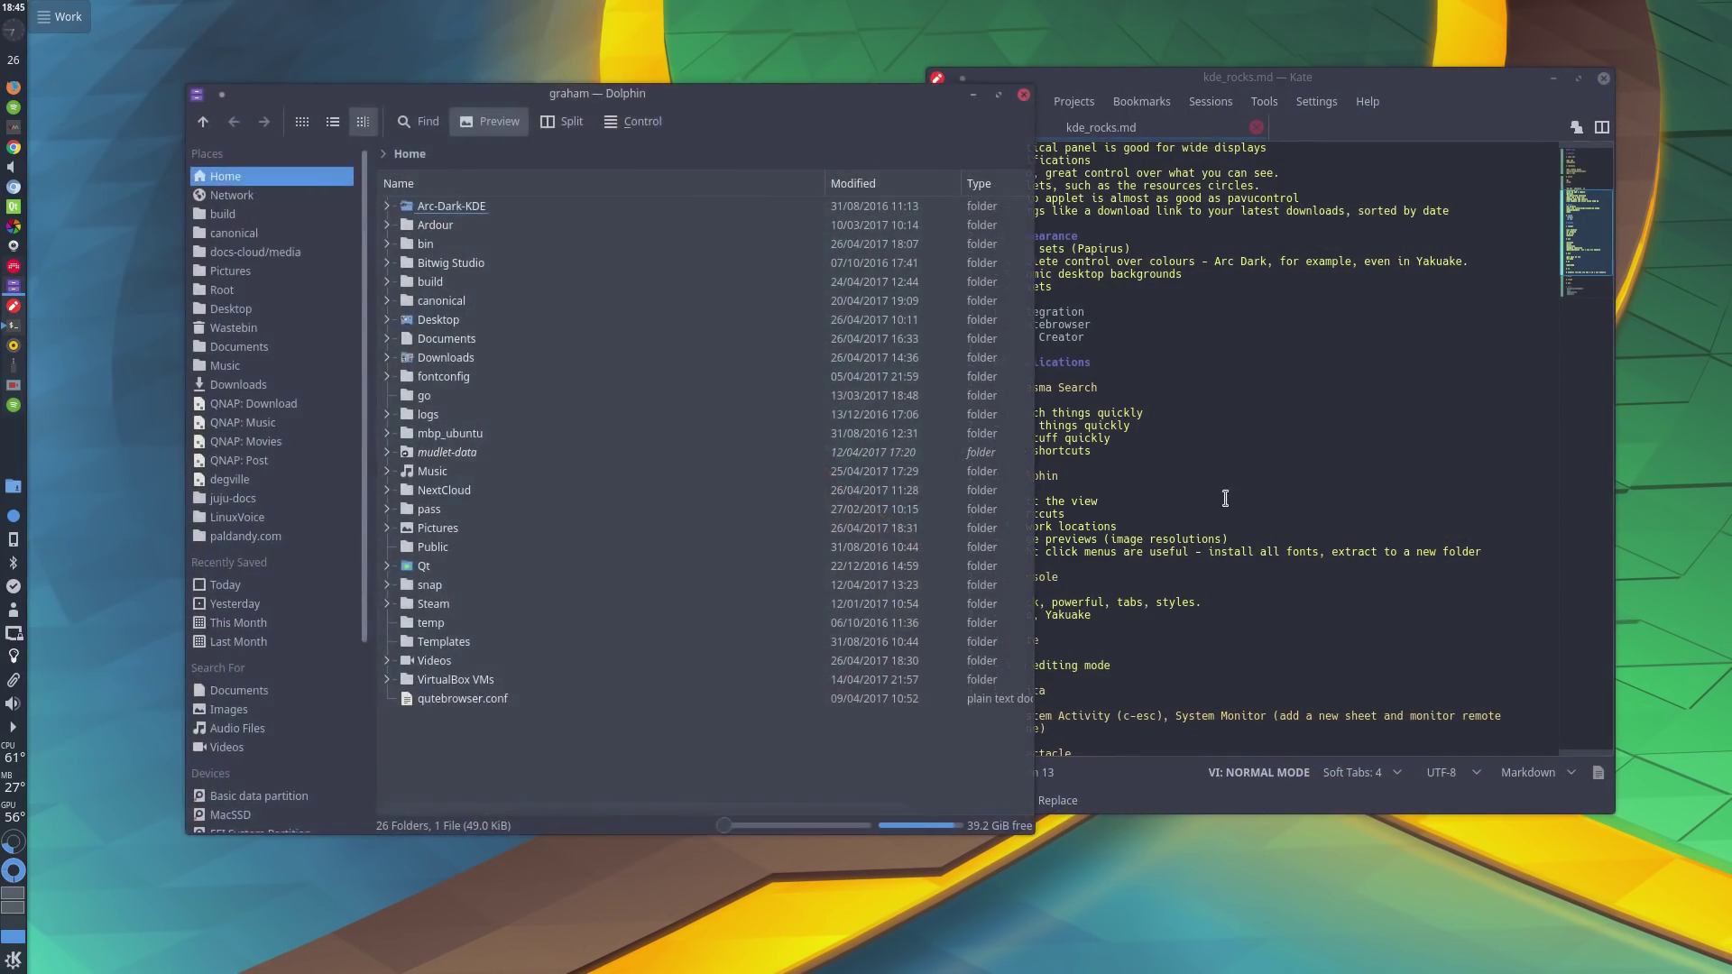
drag(1226, 498, 1325, 514)
drag(1470, 549, 1478, 549)
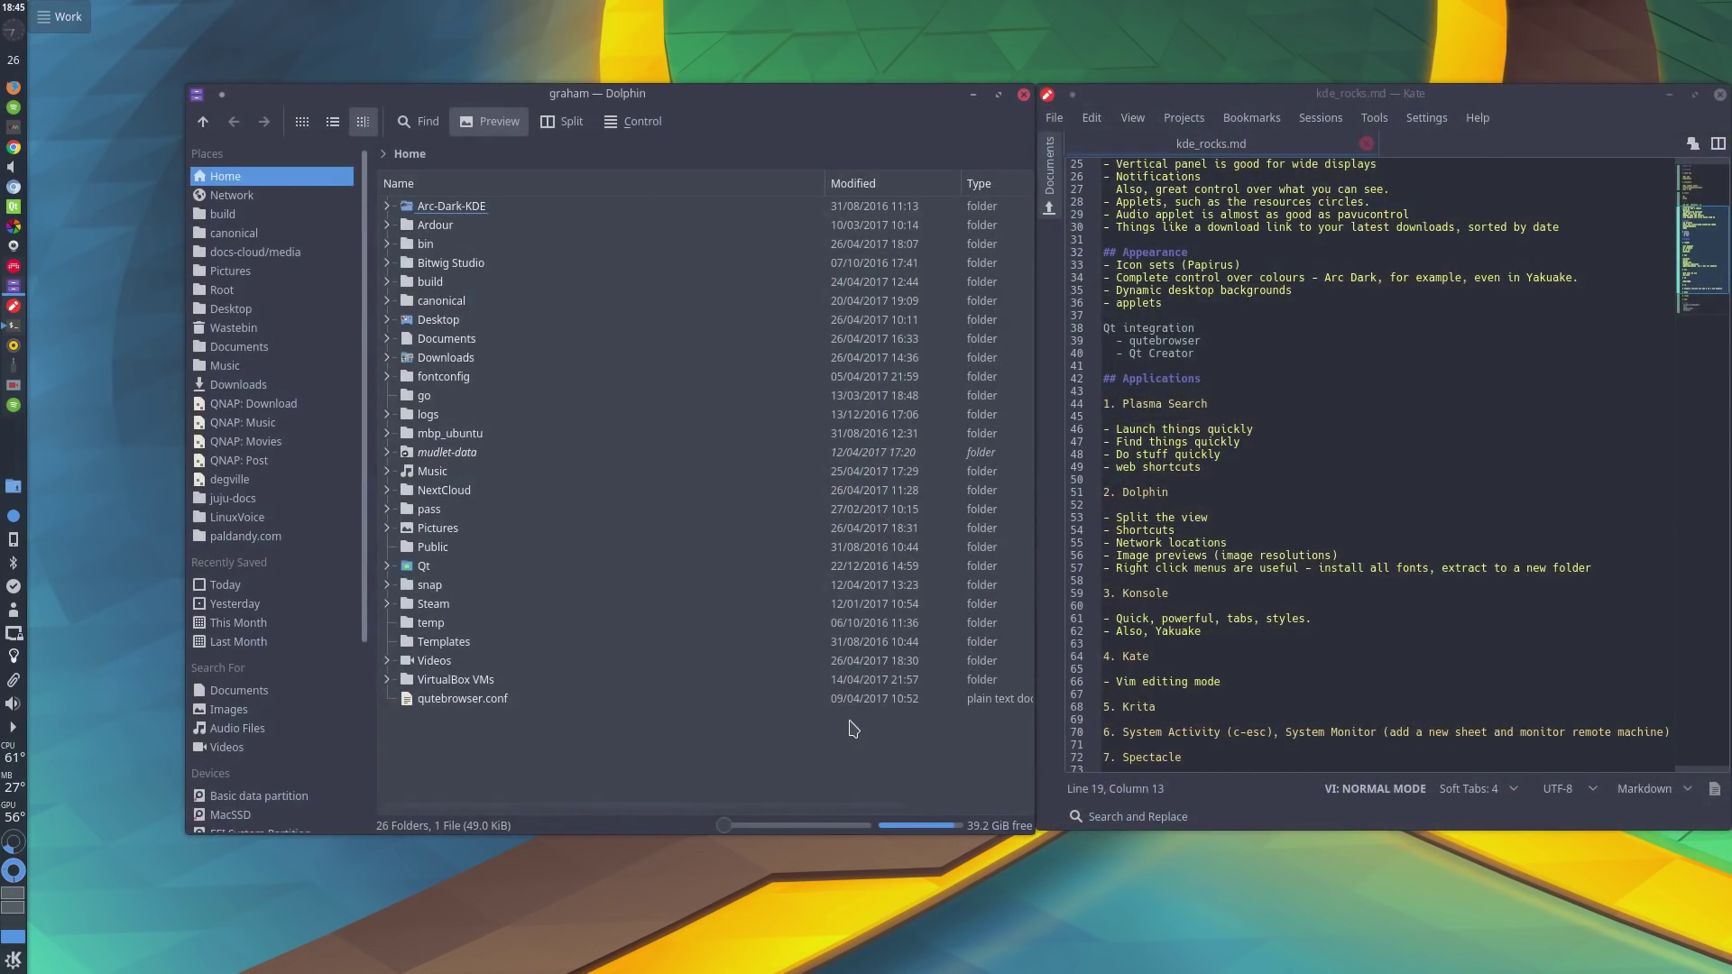
Step: Reposition the Dolphin window, split its view into two panes and widen the window to fit the space beside Kate
drag(839, 741, 779, 735)
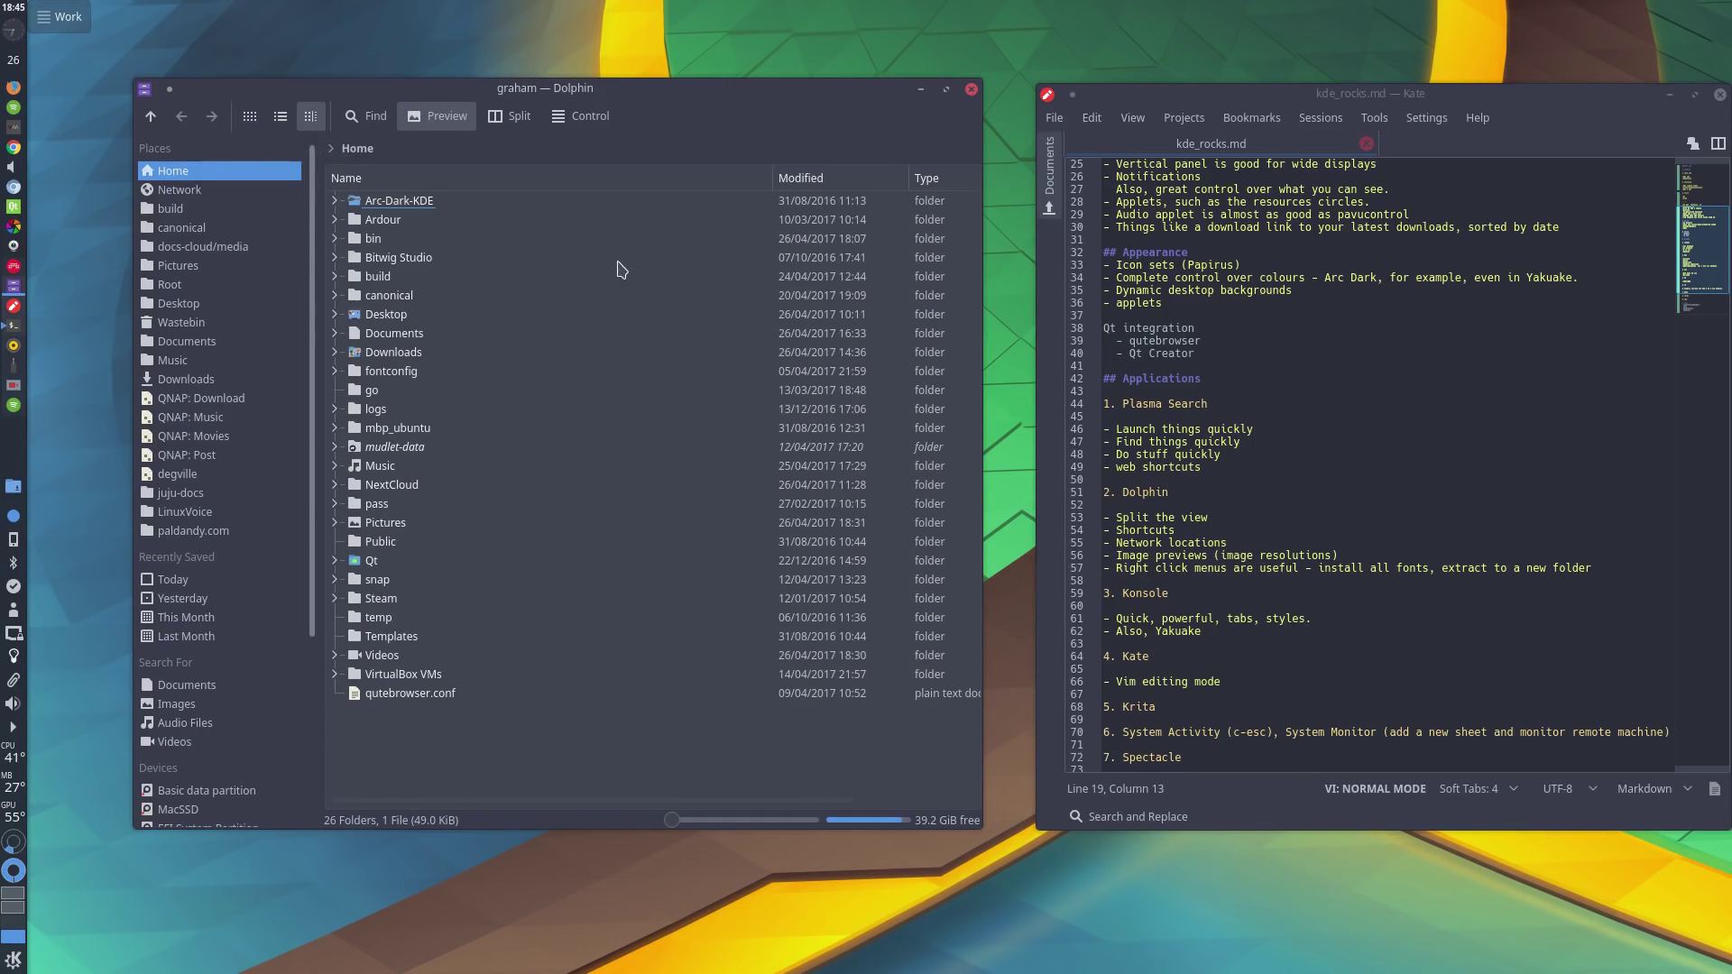
click(512, 119)
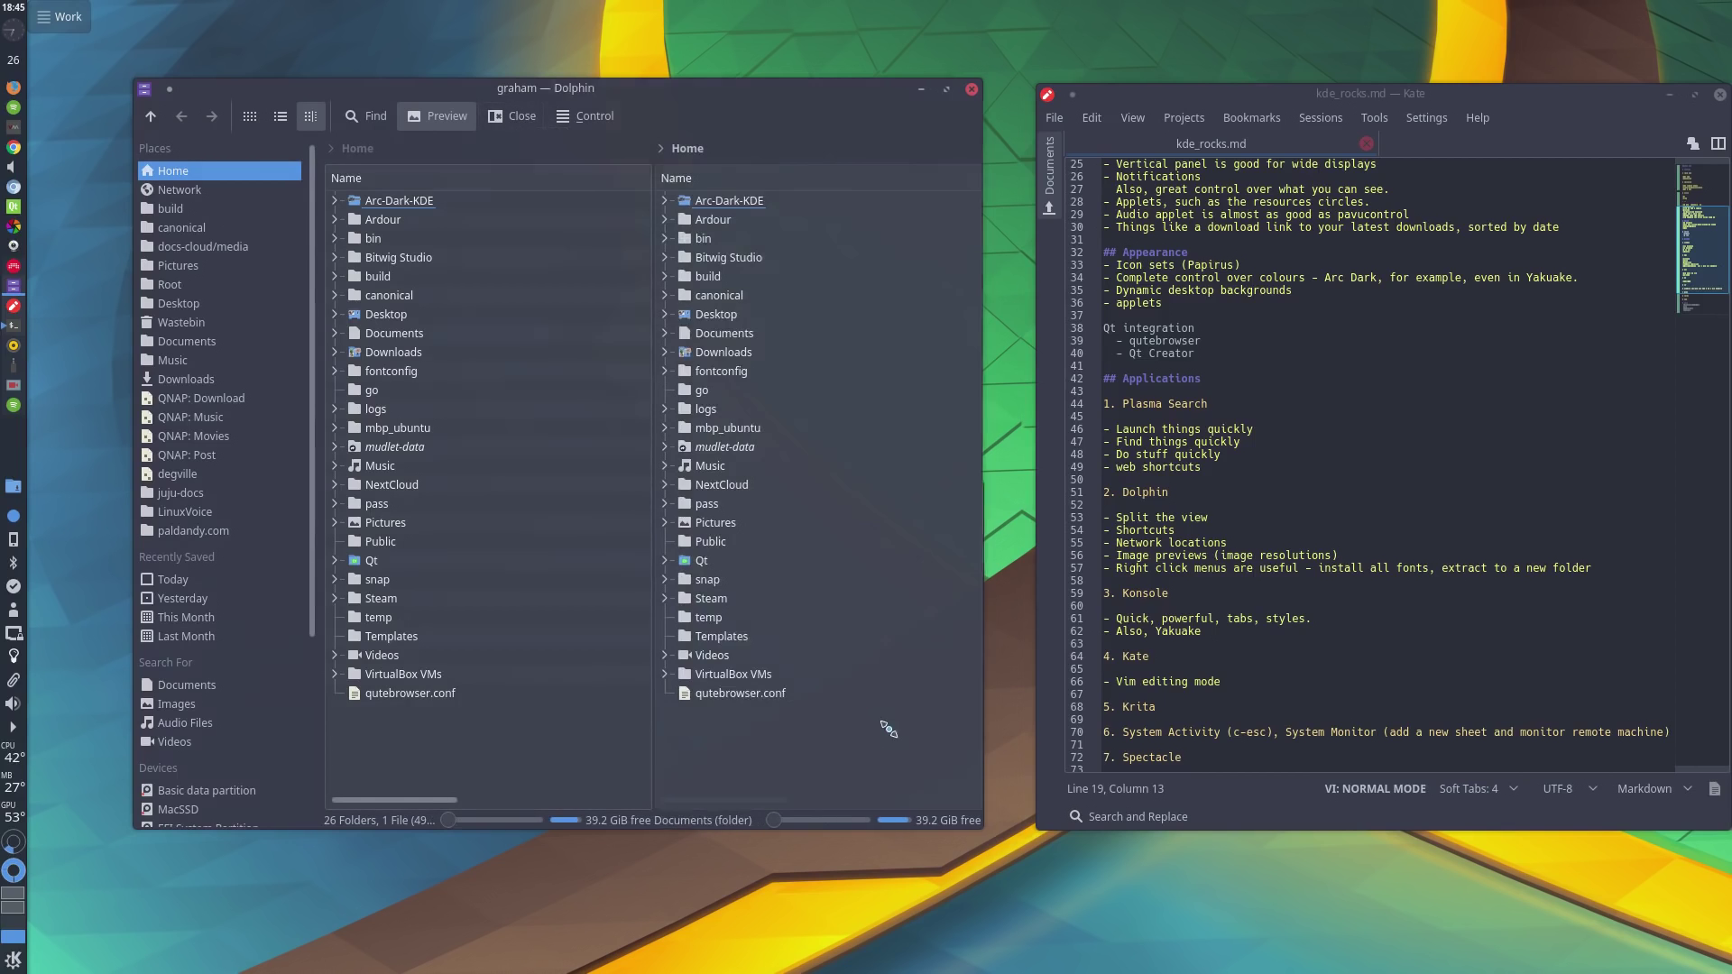
drag(889, 729, 933, 733)
click(563, 756)
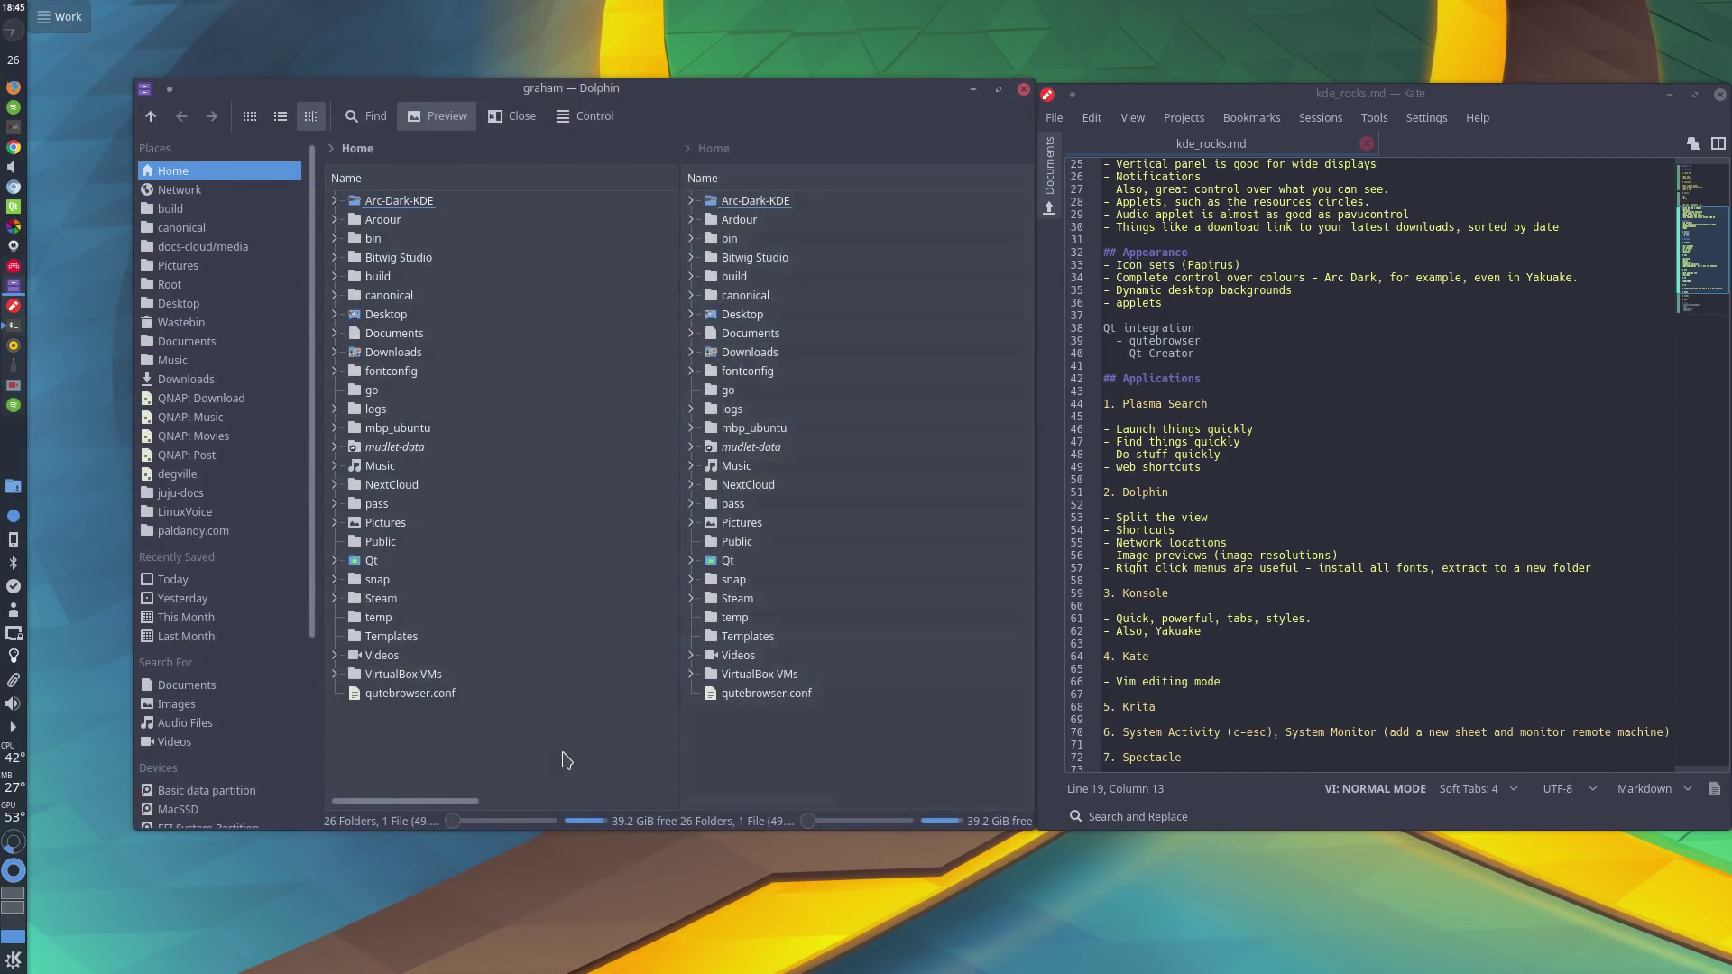
Step: Open the paldandy.com network location in the first Dolphin pane and look through the context options for tmux.tar.gz
click(193, 533)
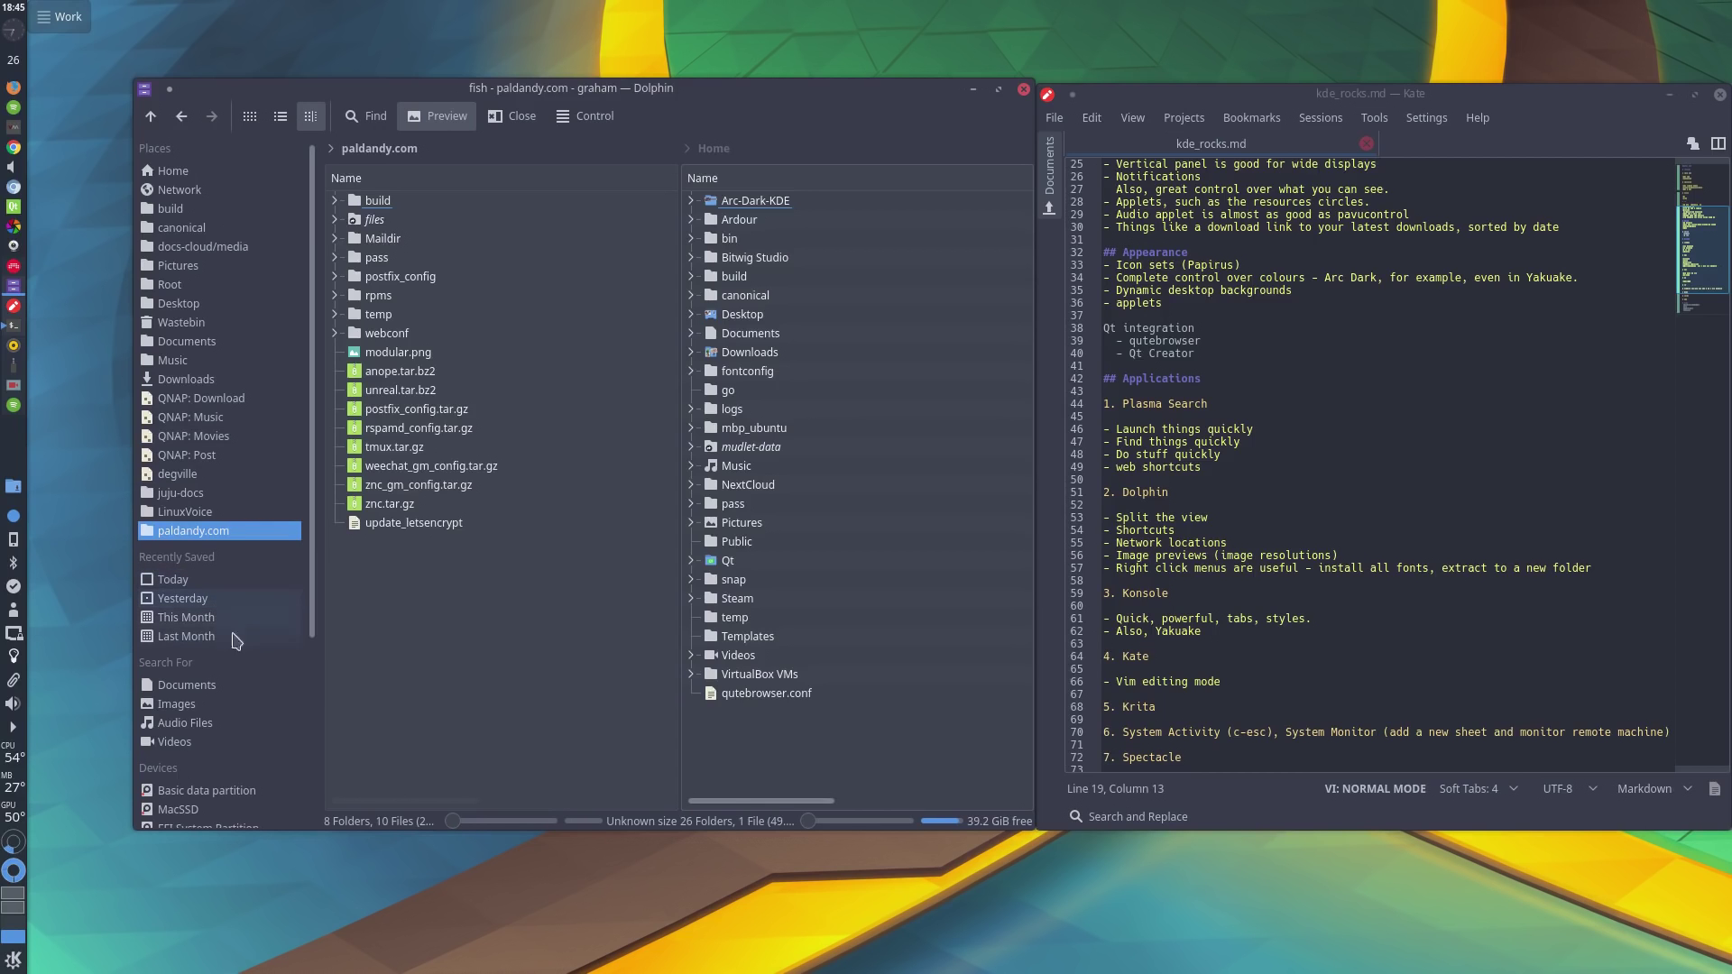
drag(488, 674, 476, 688)
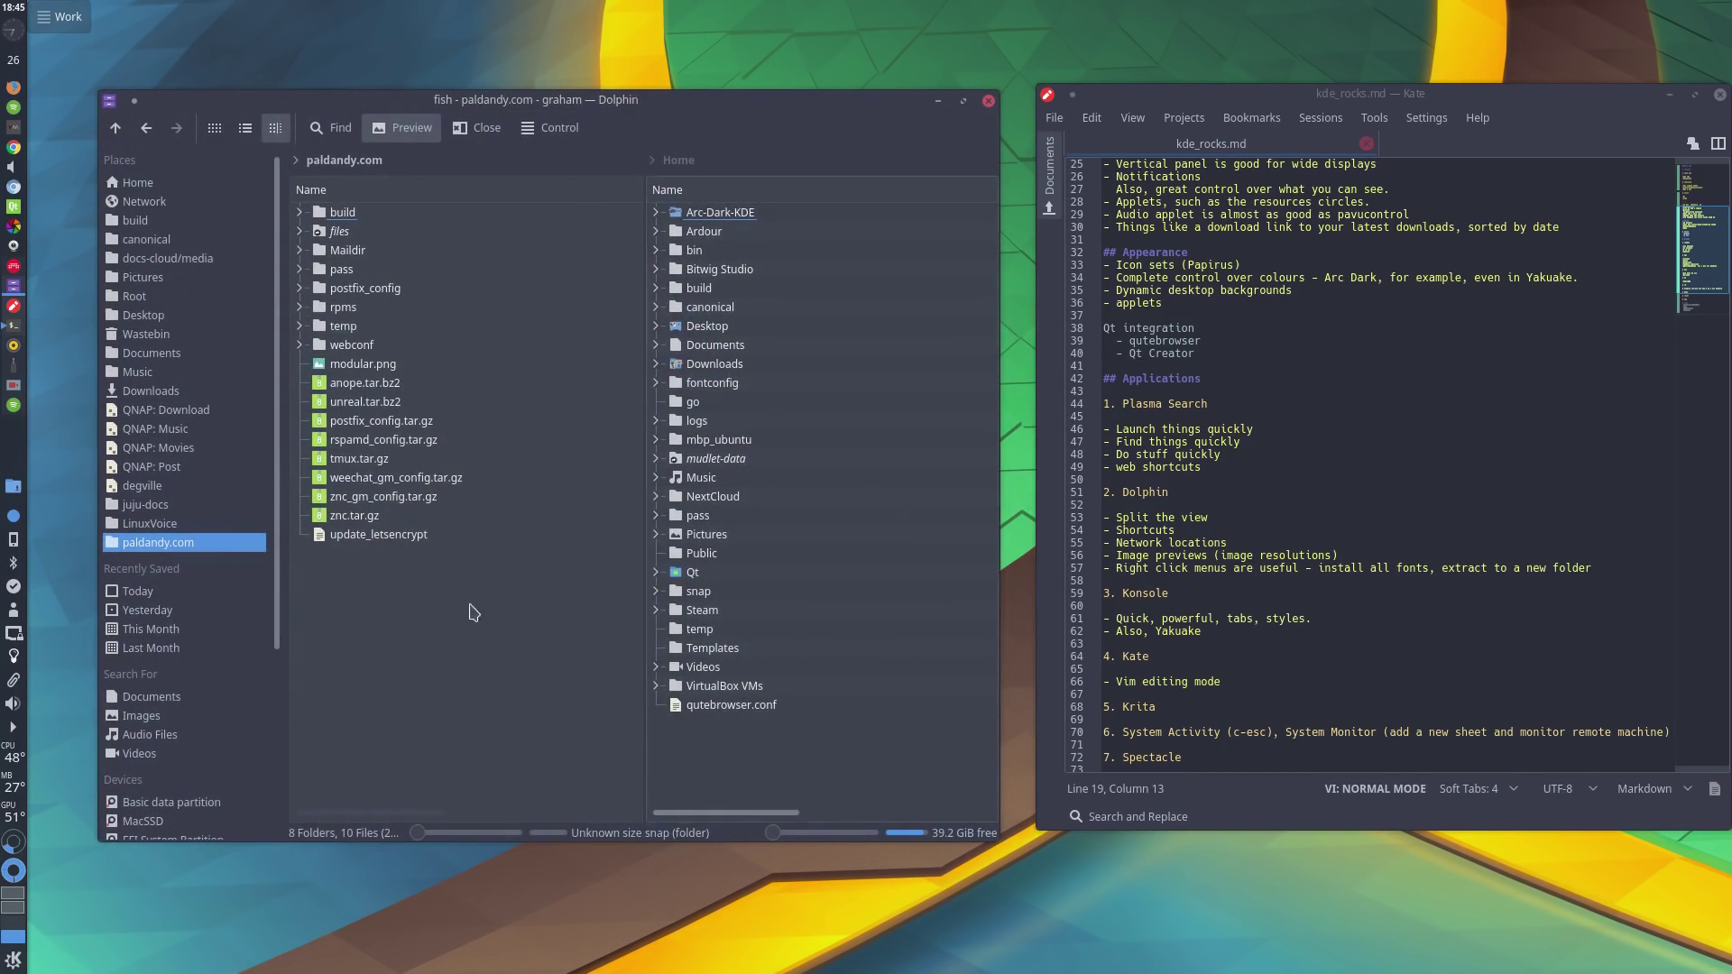
right_click(351, 465)
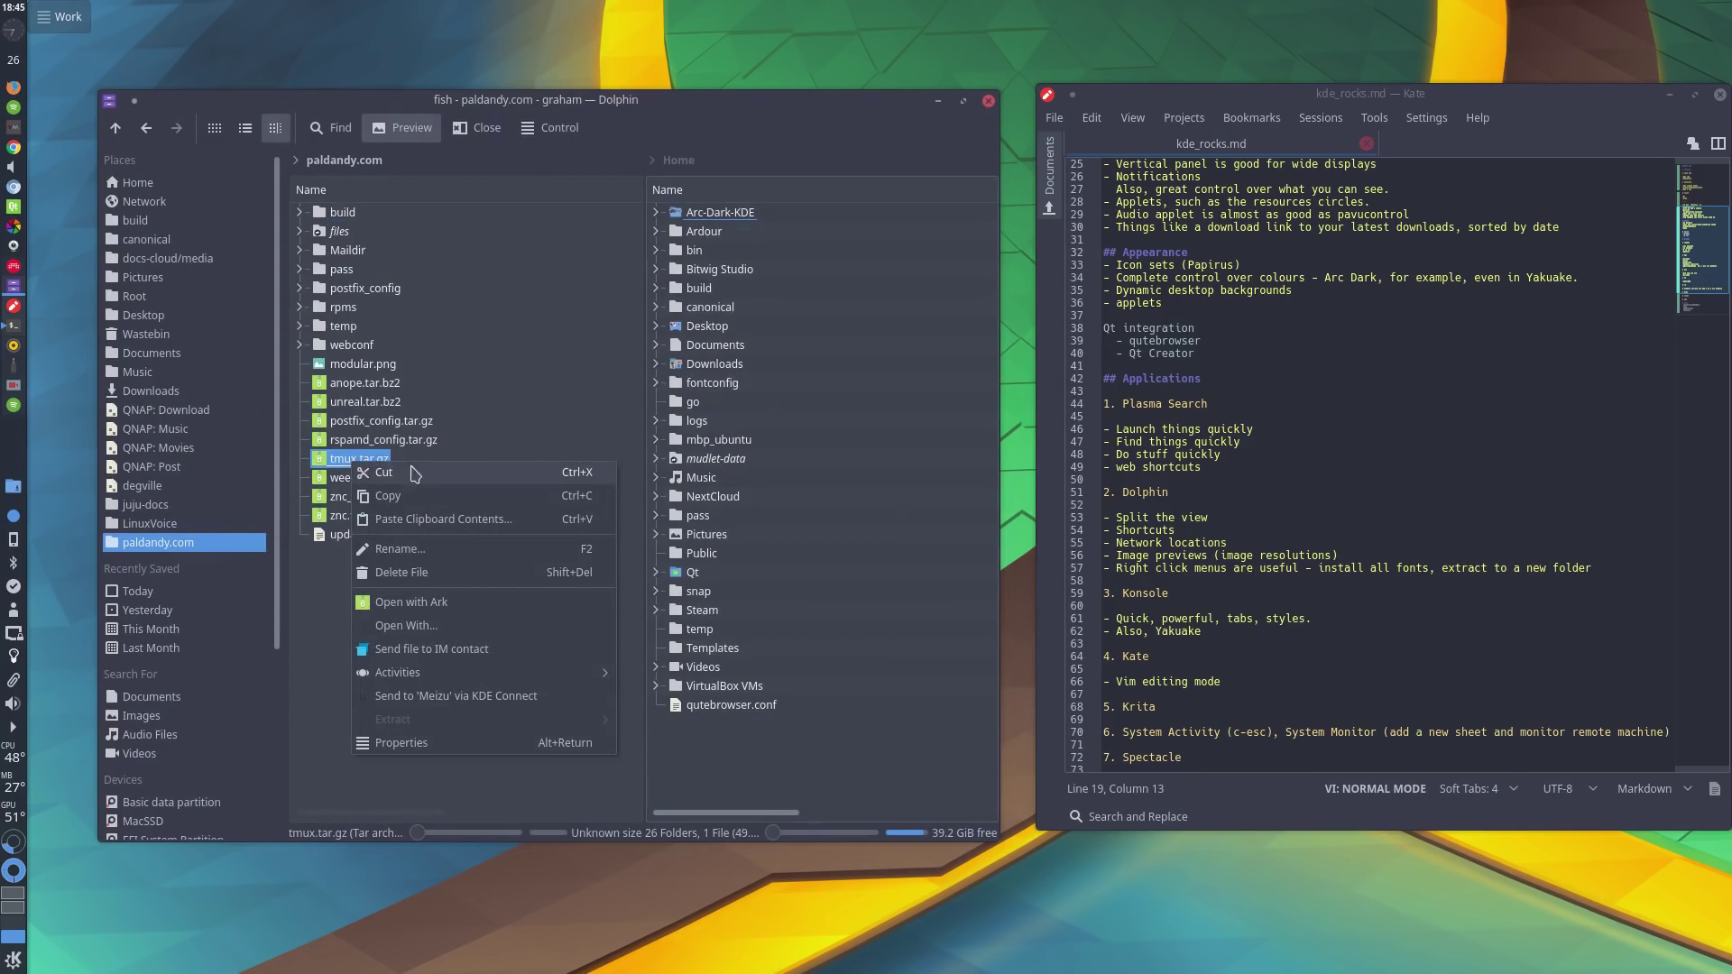
mouse_move(451, 678)
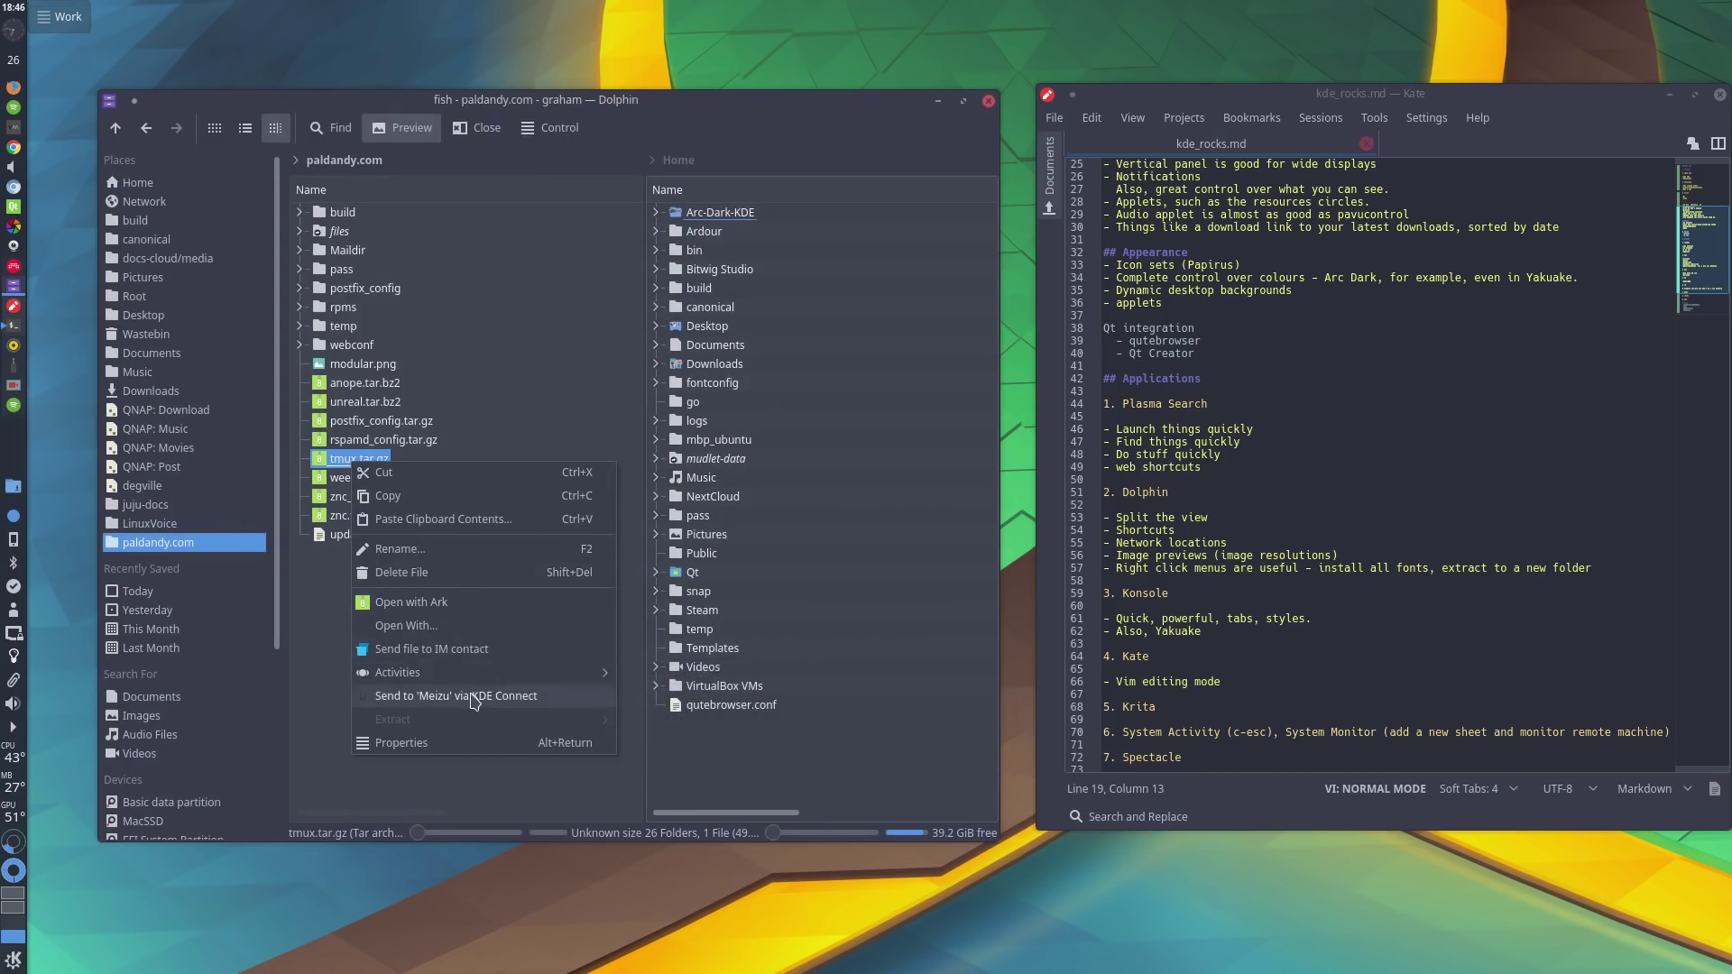
click(472, 775)
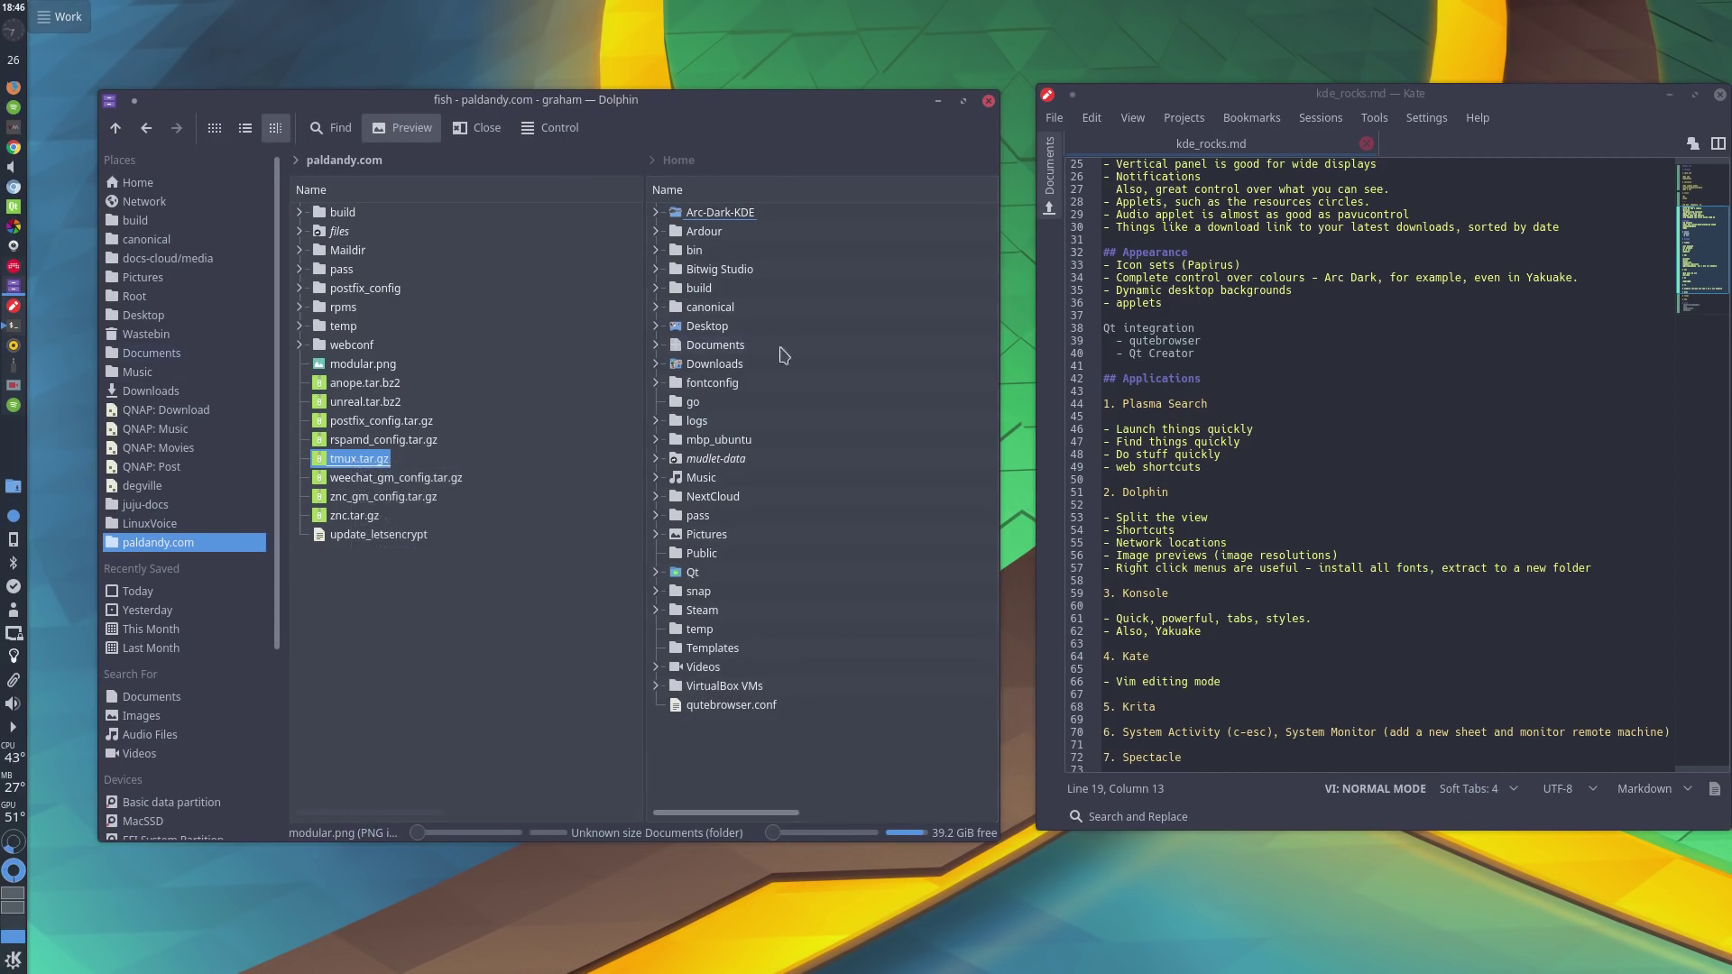
Step: Open Downloads/iosevka-pack-1.12.3 in the second pane, select a block of font files and view the Install action for them
click(734, 364)
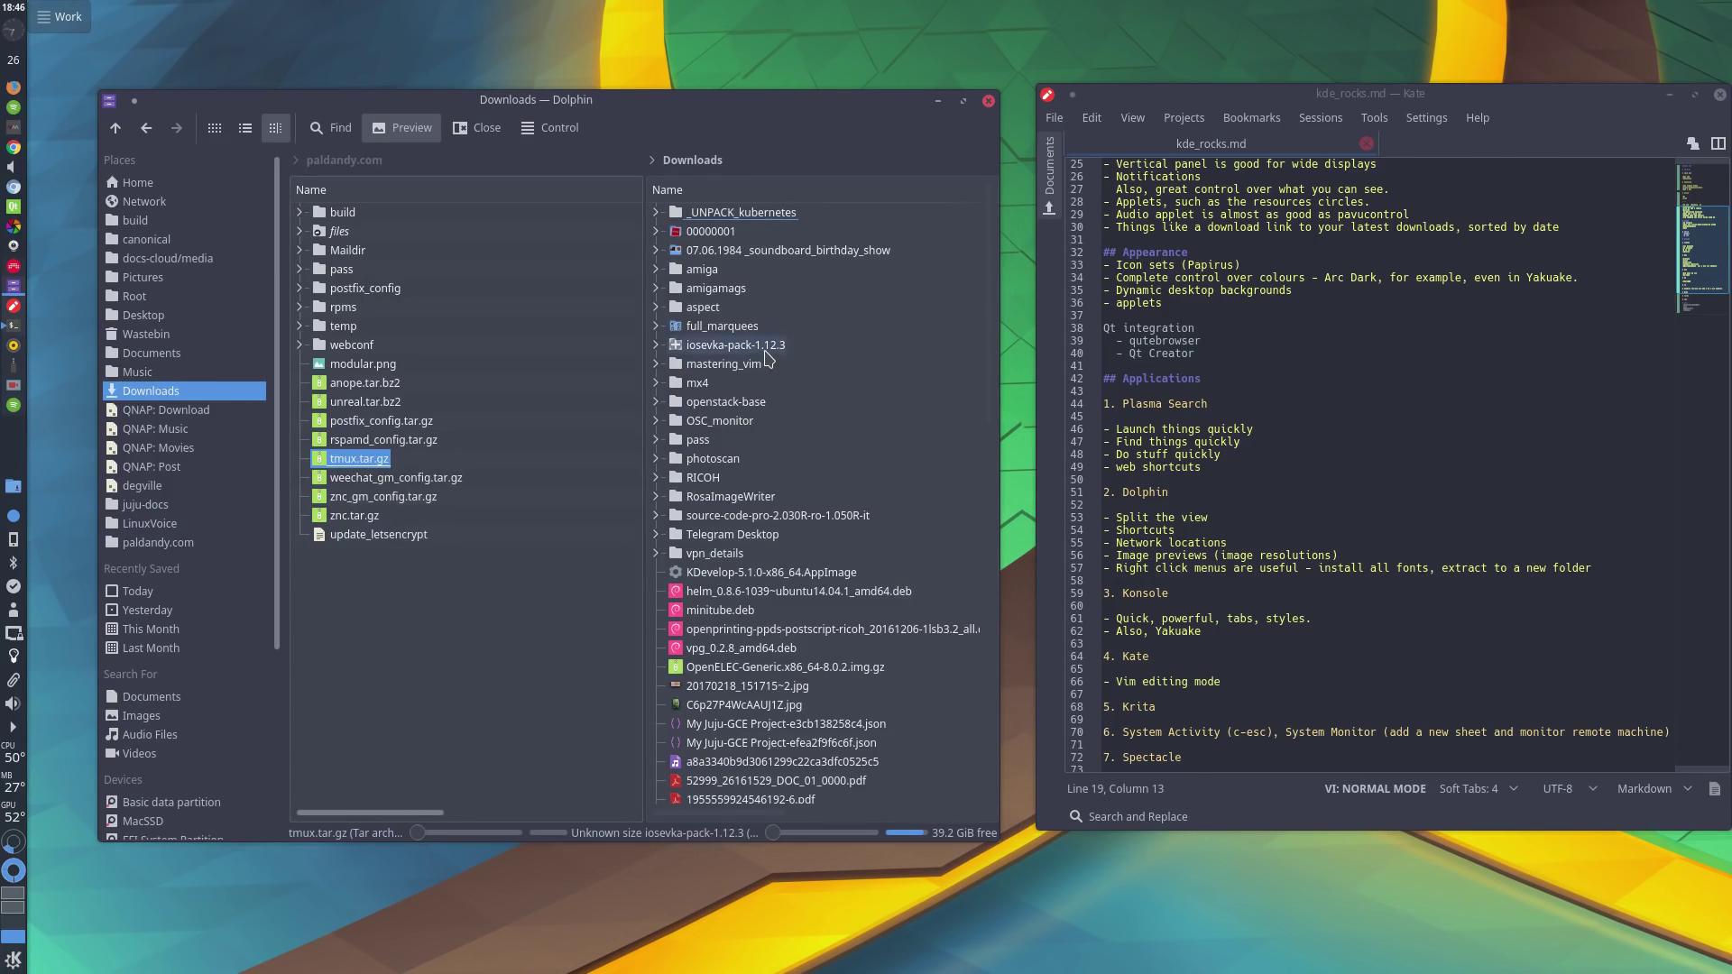
click(773, 349)
drag(921, 562, 769, 323)
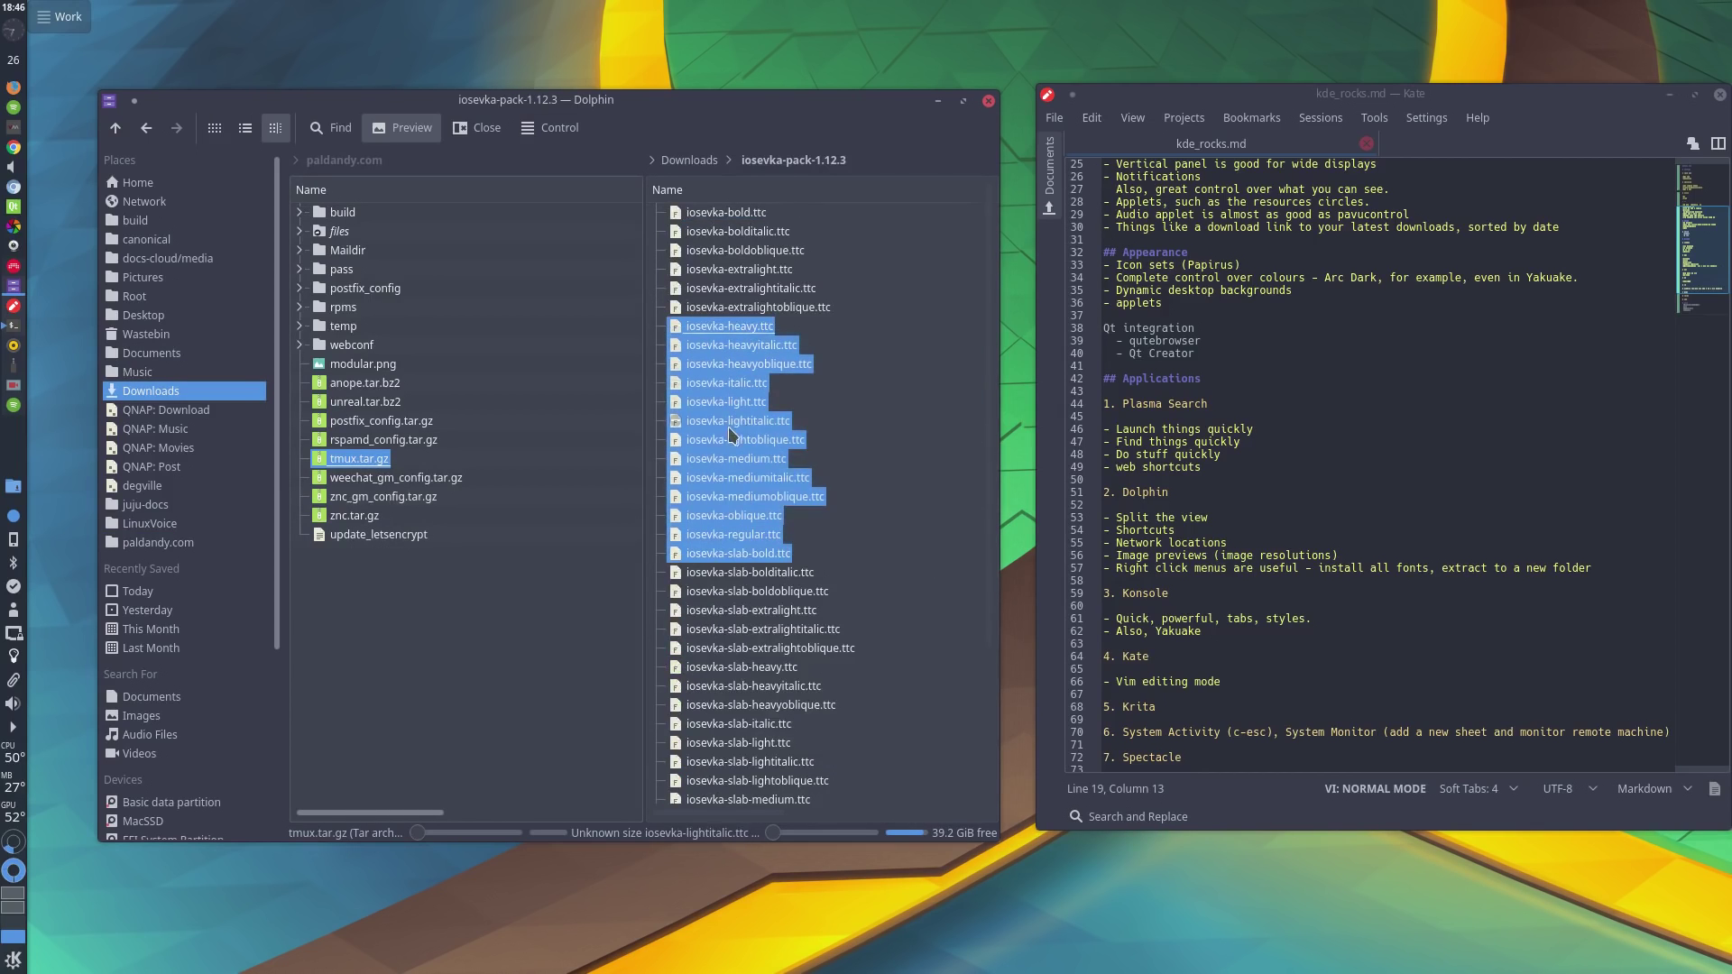
right_click(762, 433)
mouse_move(975, 617)
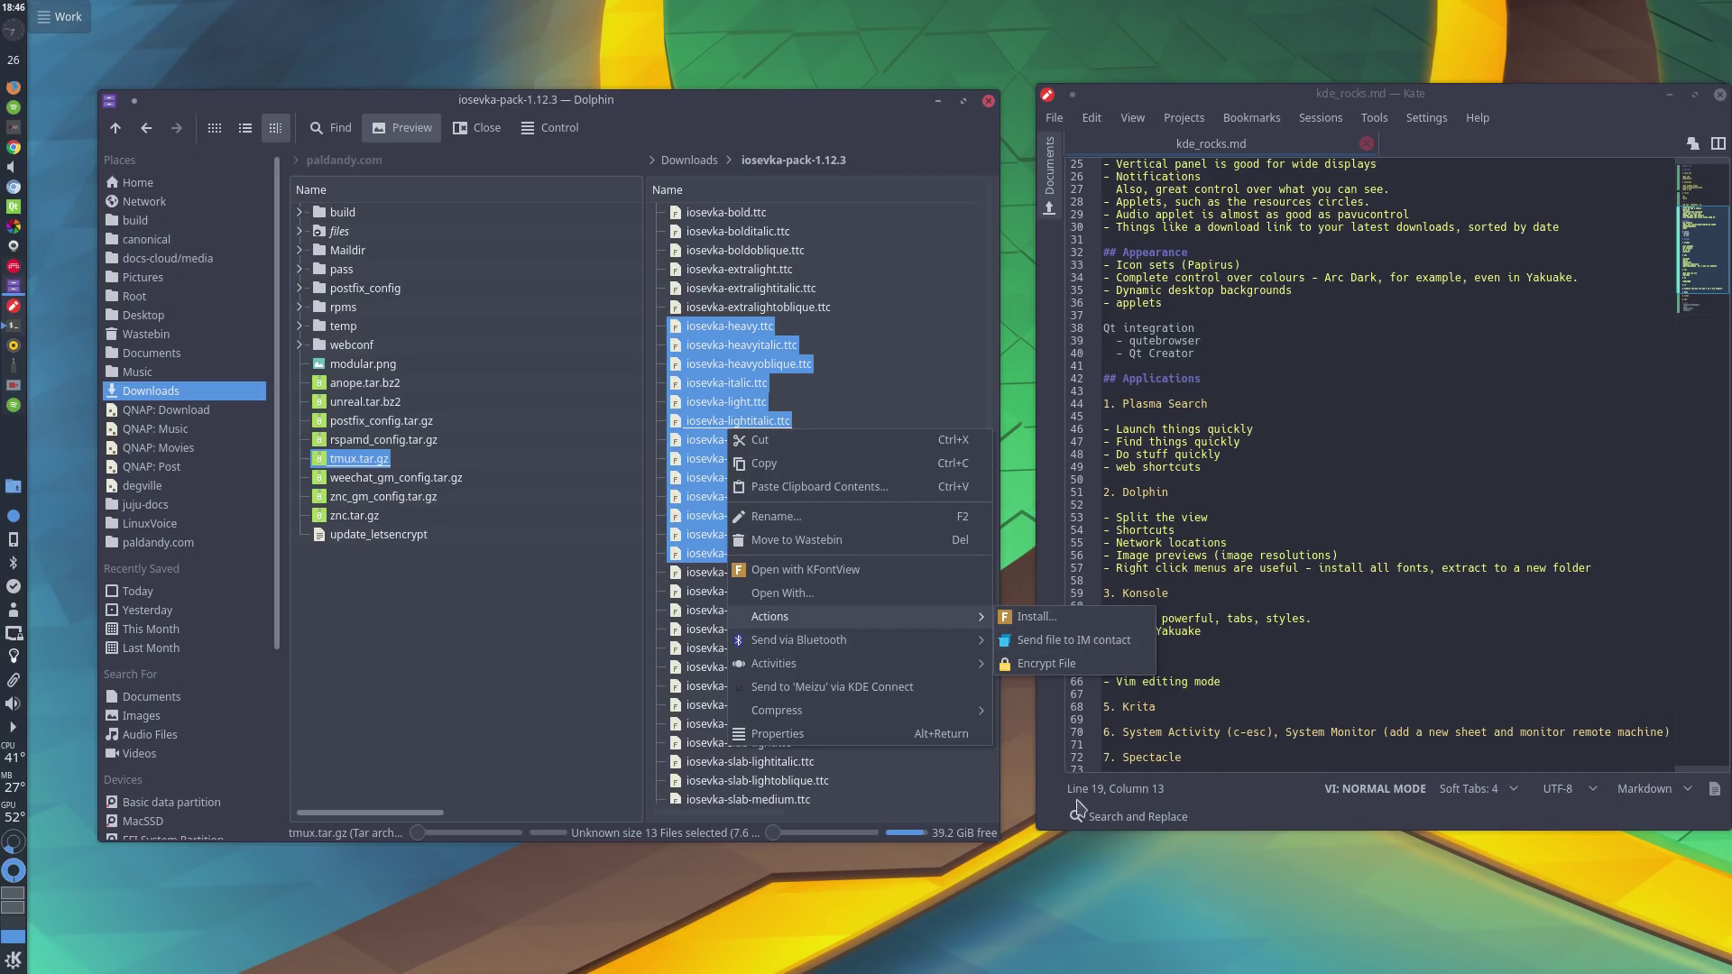
click(1094, 617)
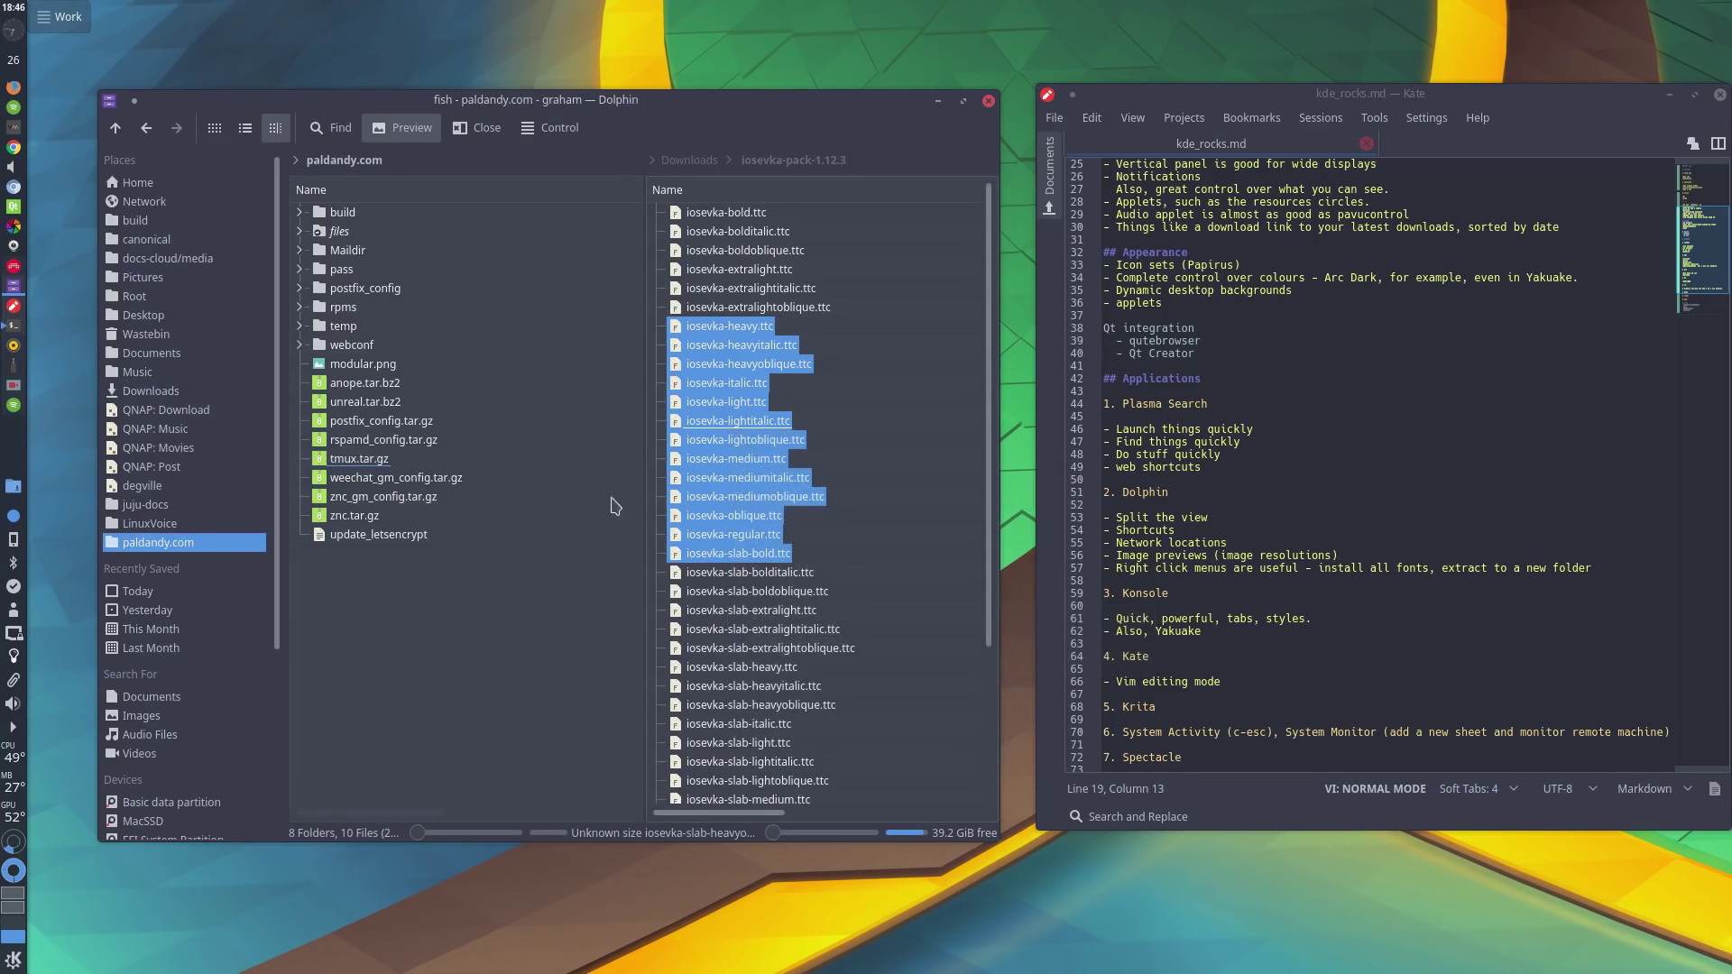
Step: Close the split view and open the photoscan_01 folder inside Pictures
click(476, 131)
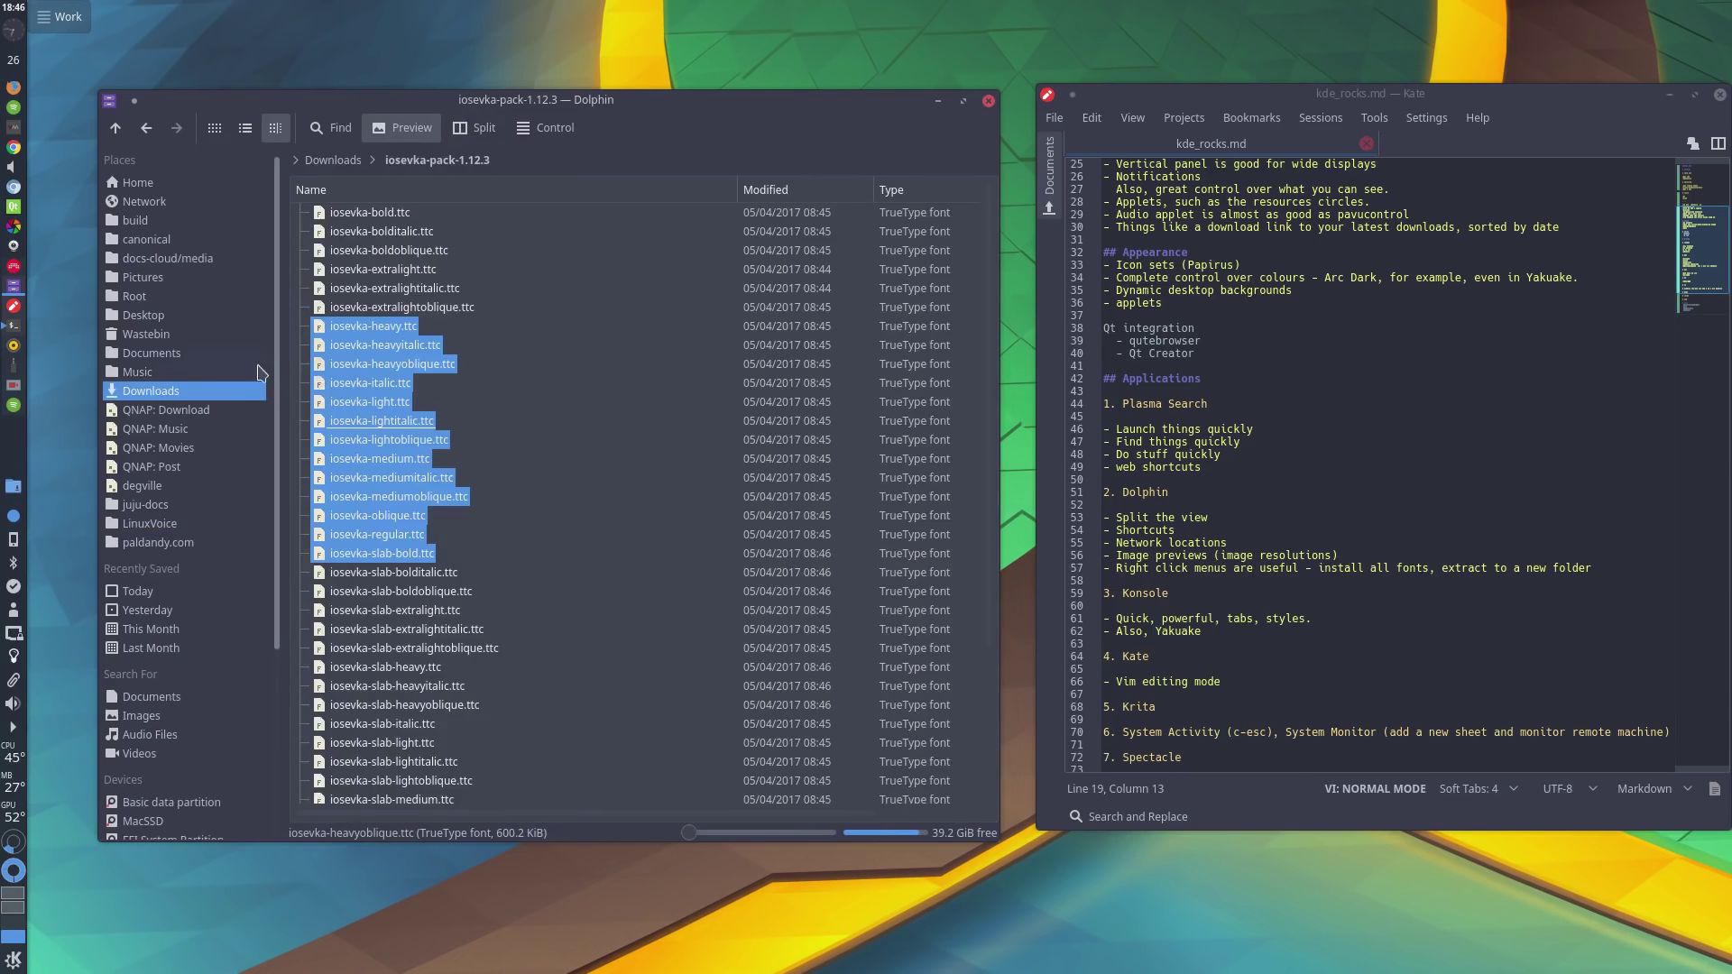
click(142, 277)
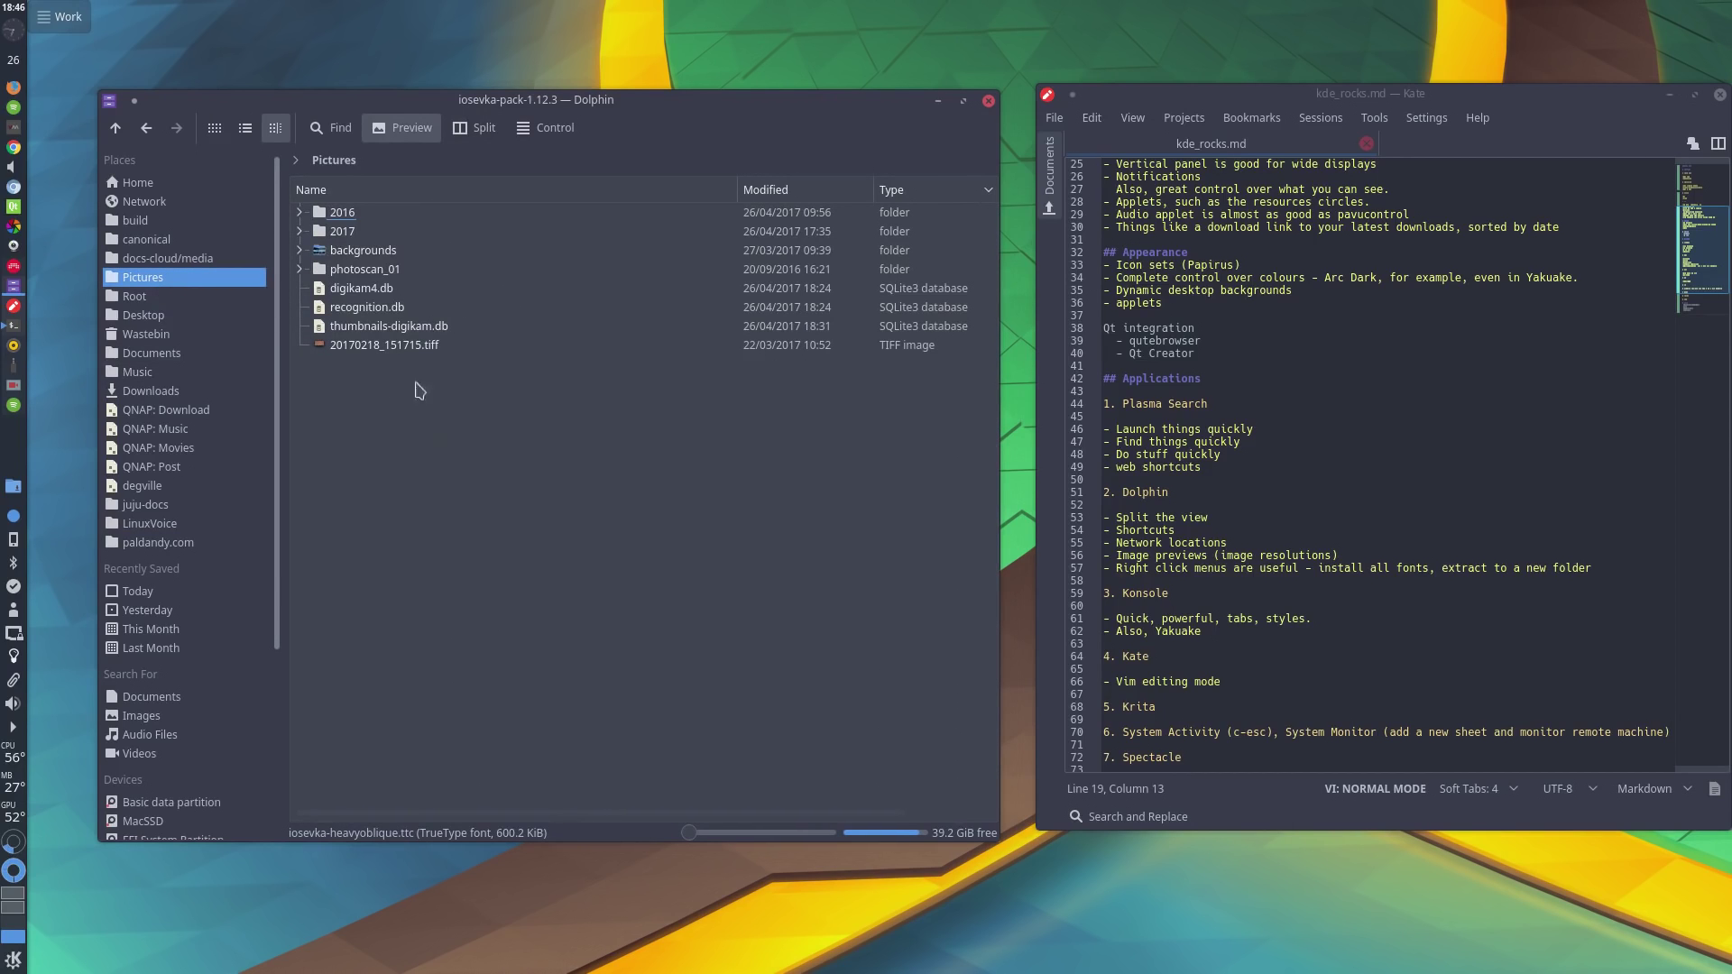
click(343, 232)
click(328, 163)
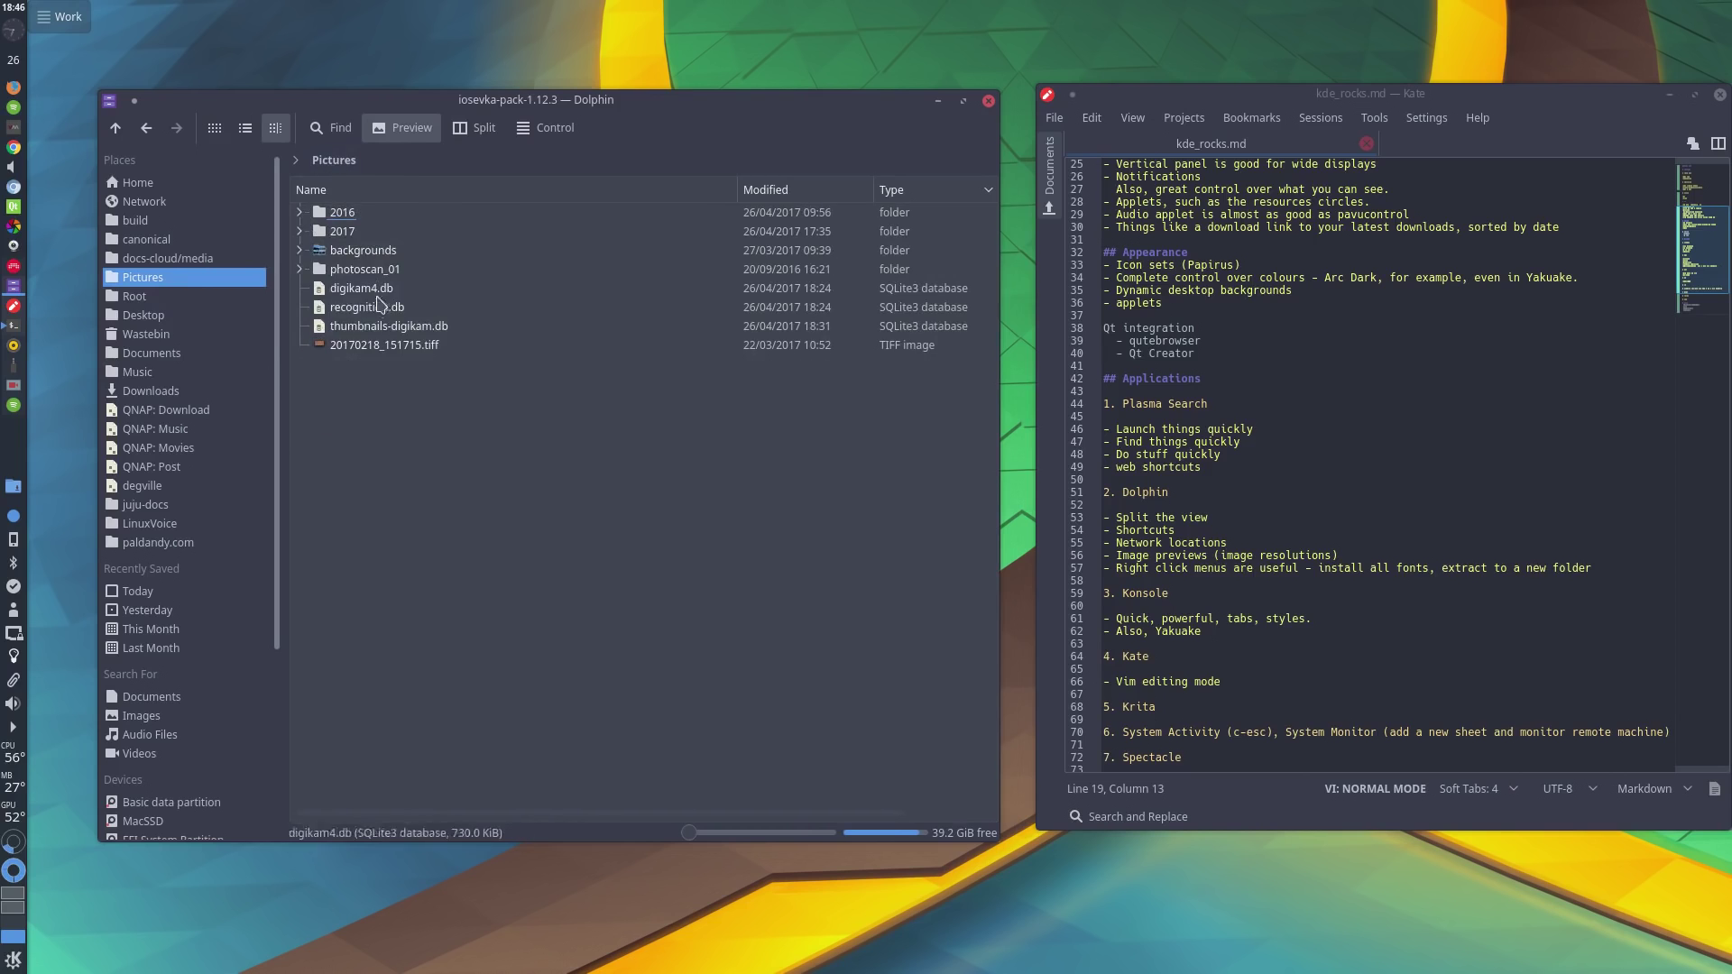
click(361, 271)
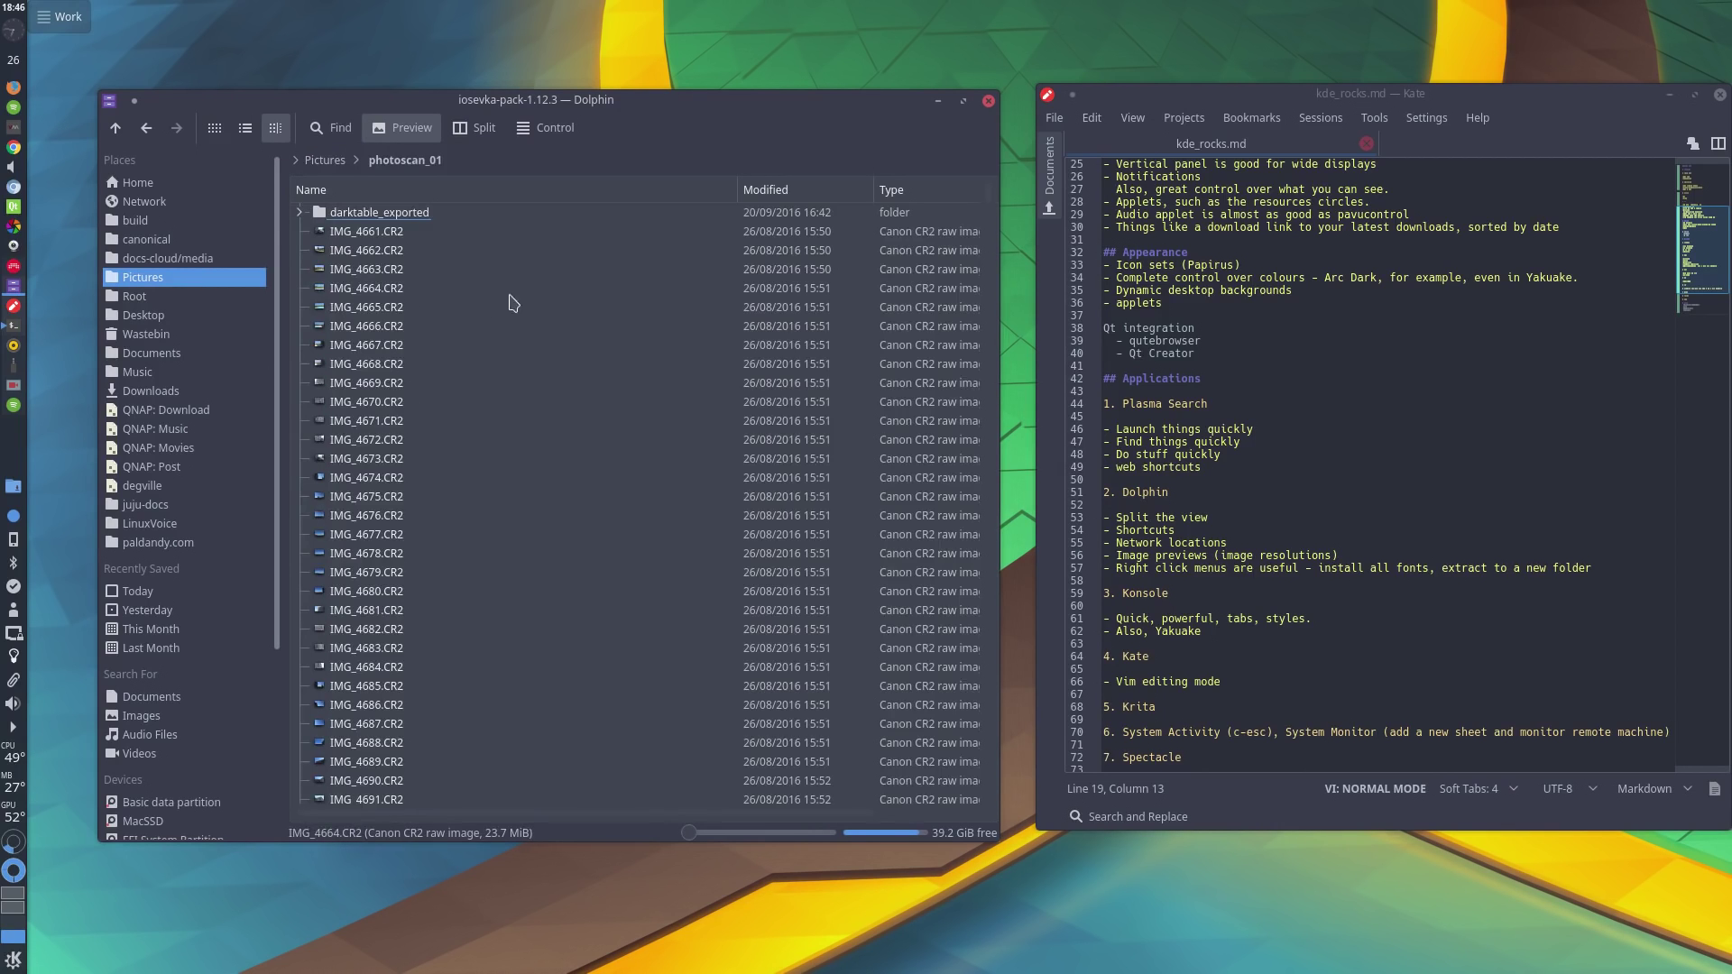
Step: Enlarge the image previews in photoscan_01, try the icons view and return to the details view
ctrl+scroll(663, 451, up, 3)
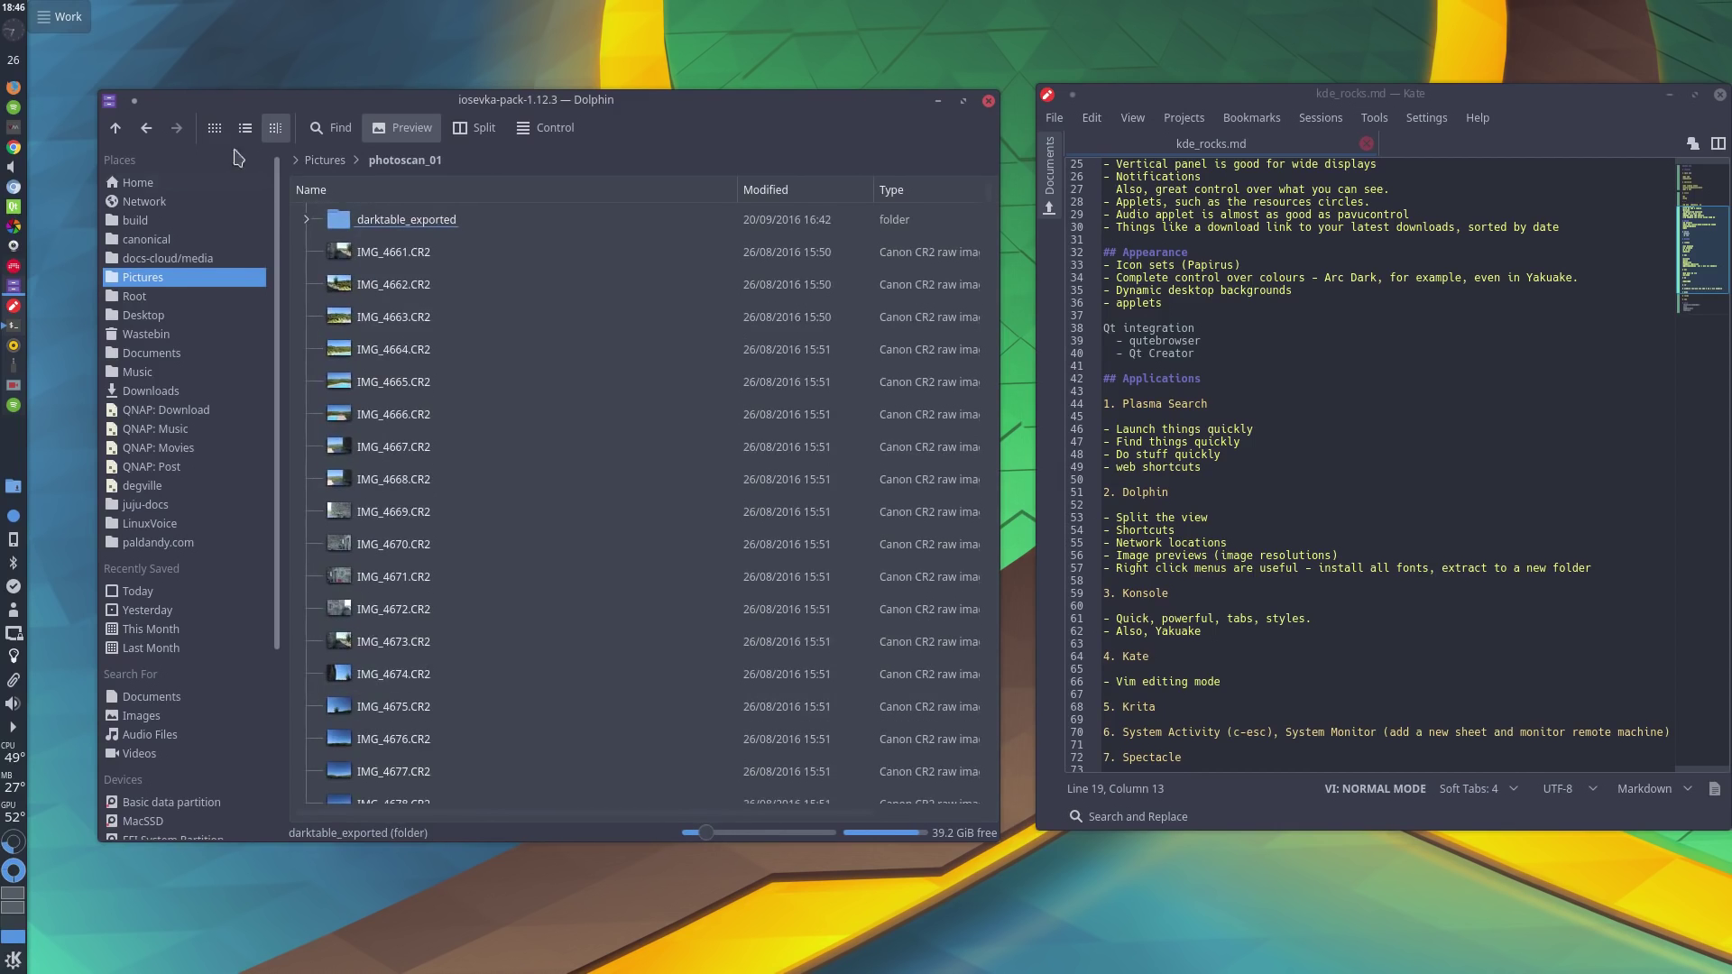
key(ctrl+1)
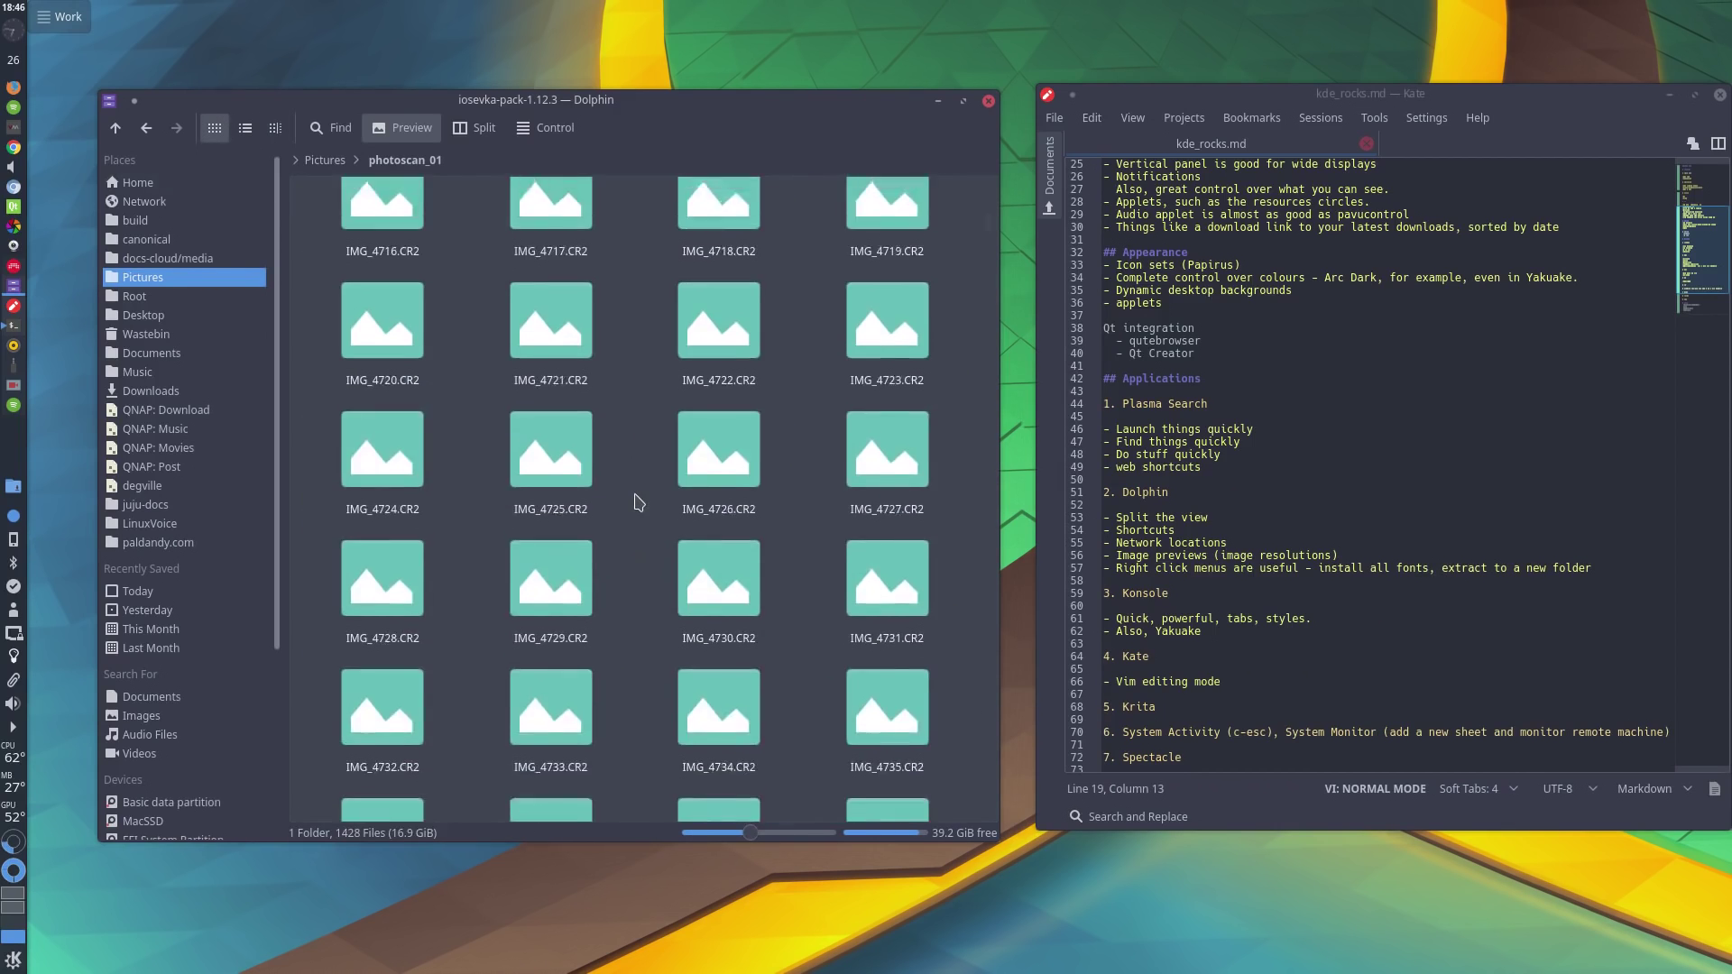
click(276, 129)
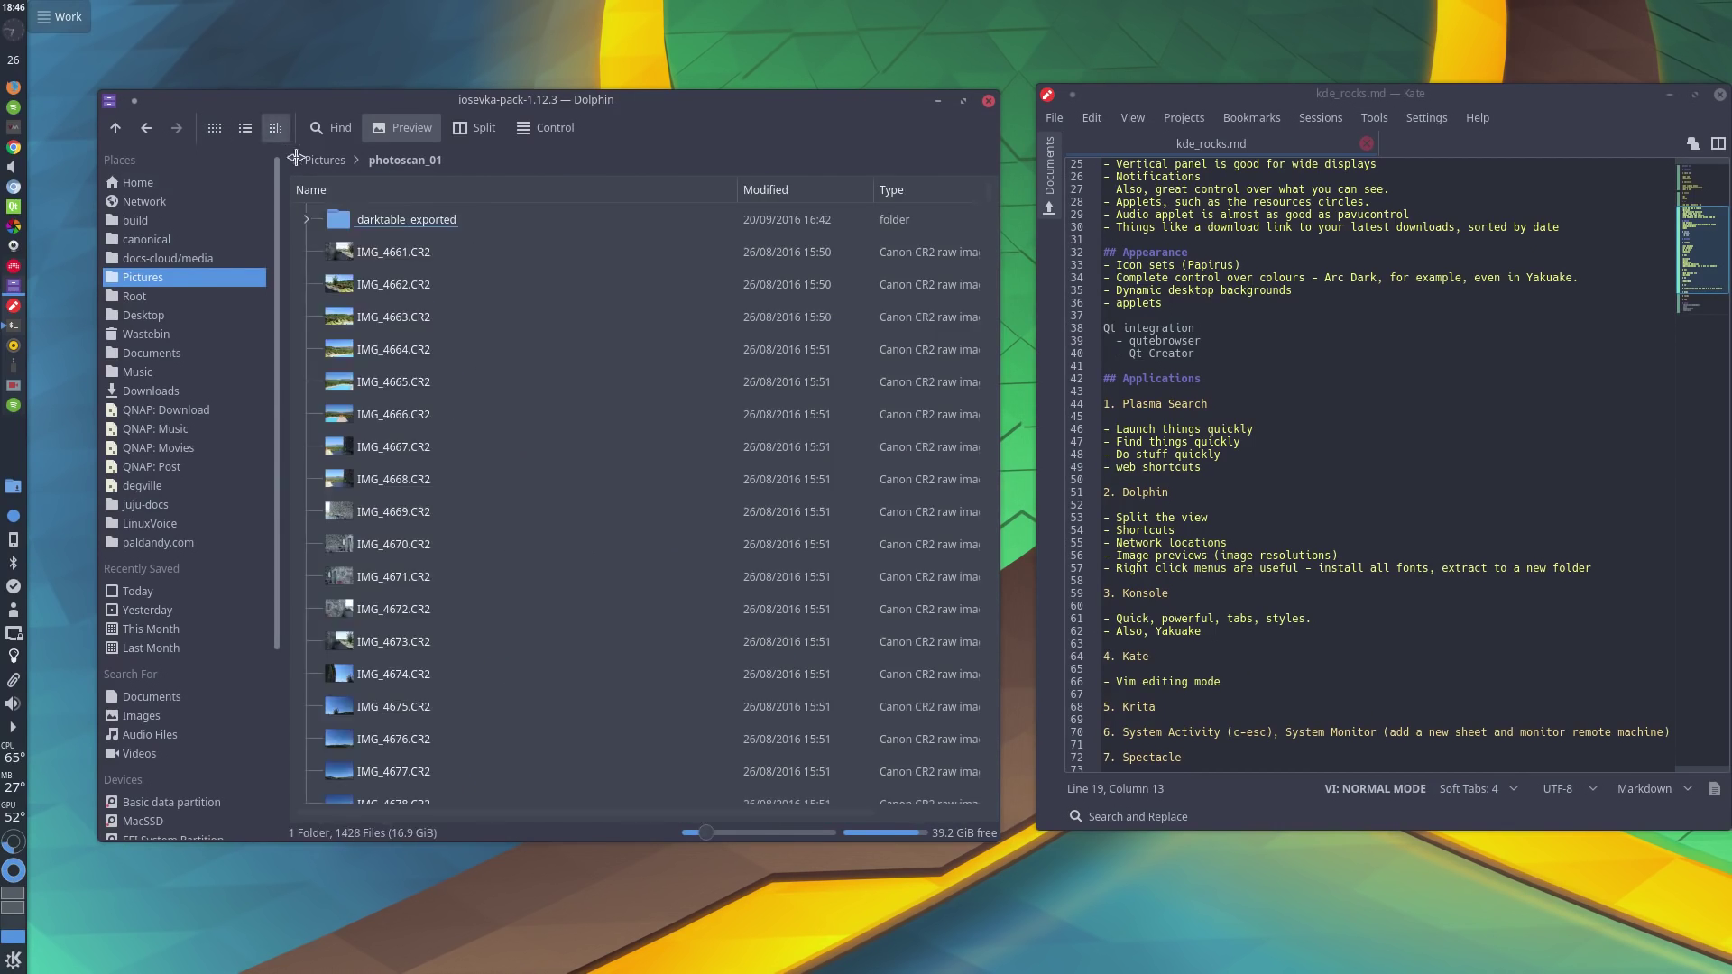
Step: Add the Size and Image Size columns to the details view and narrow the Name column
right_click(644, 191)
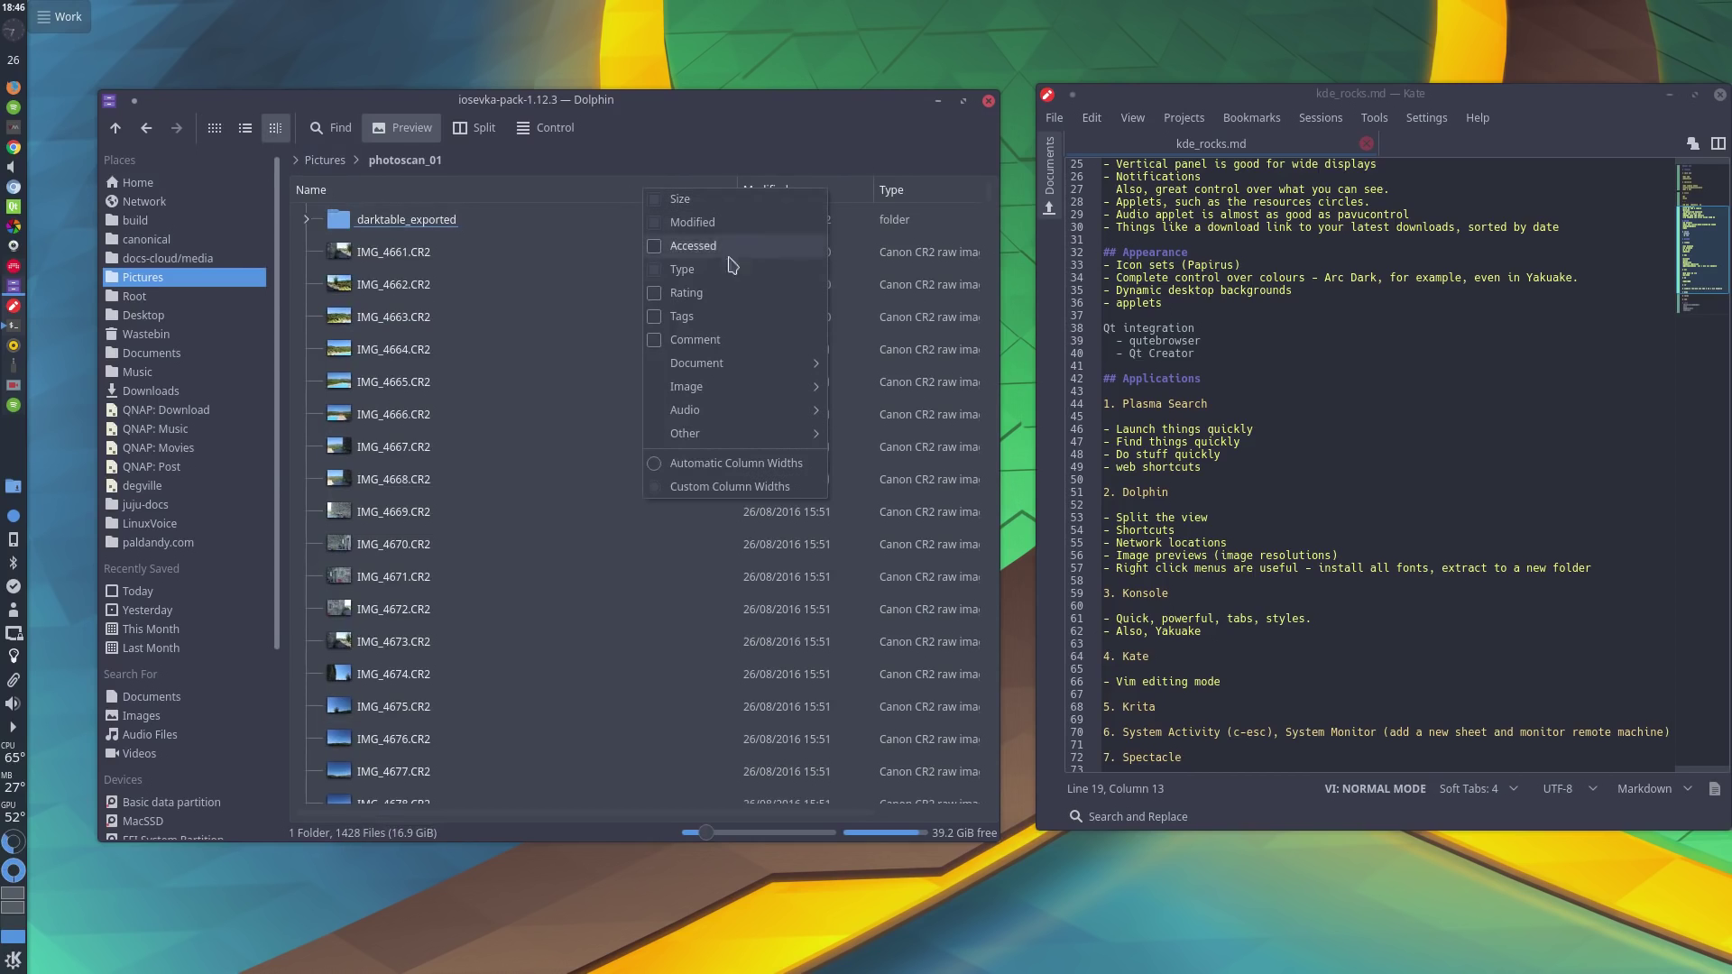
mouse_move(732, 411)
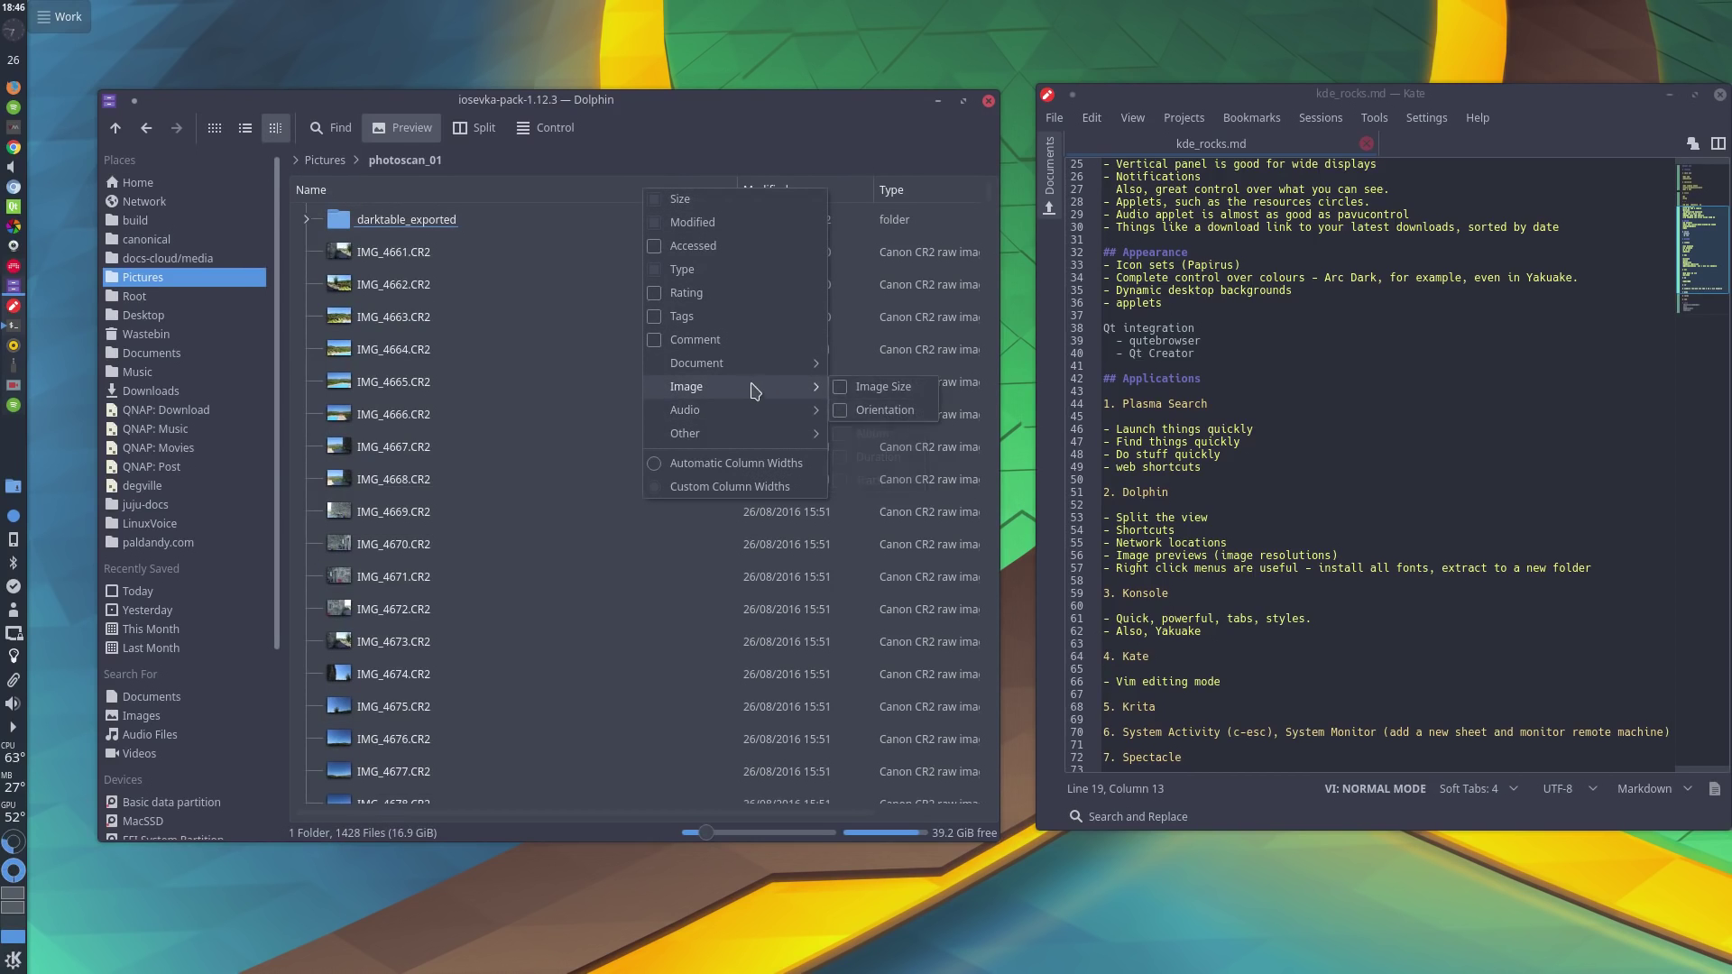
click(843, 388)
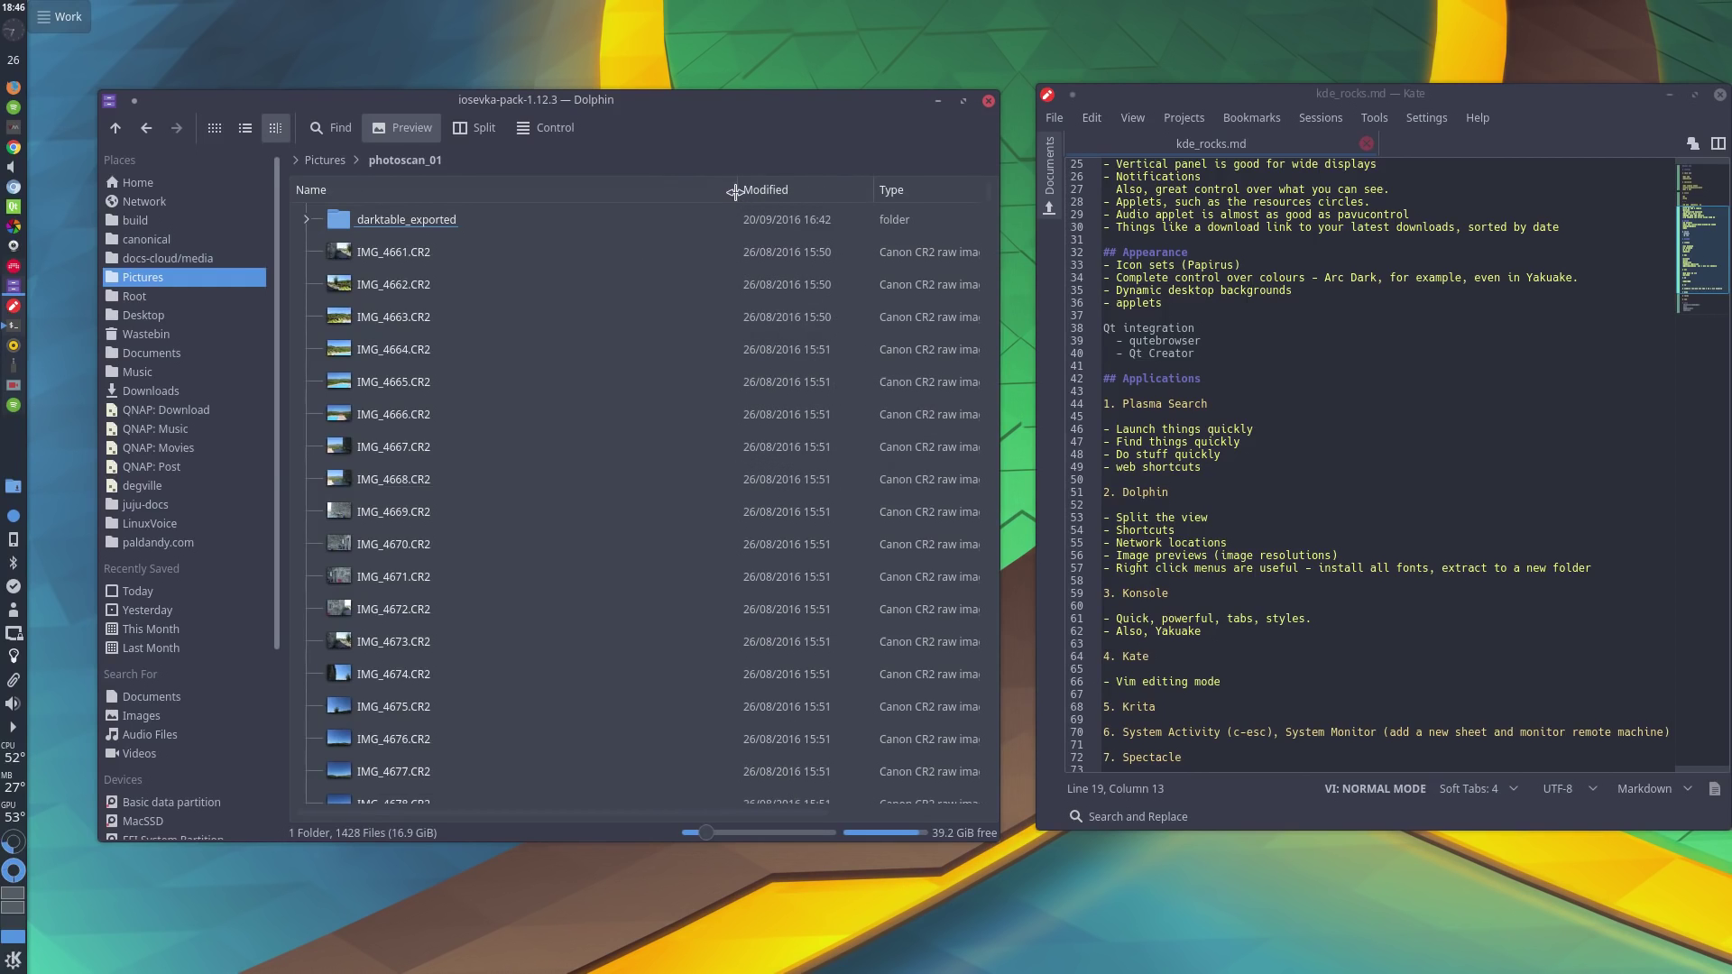
drag(736, 193, 654, 192)
drag(935, 194, 636, 209)
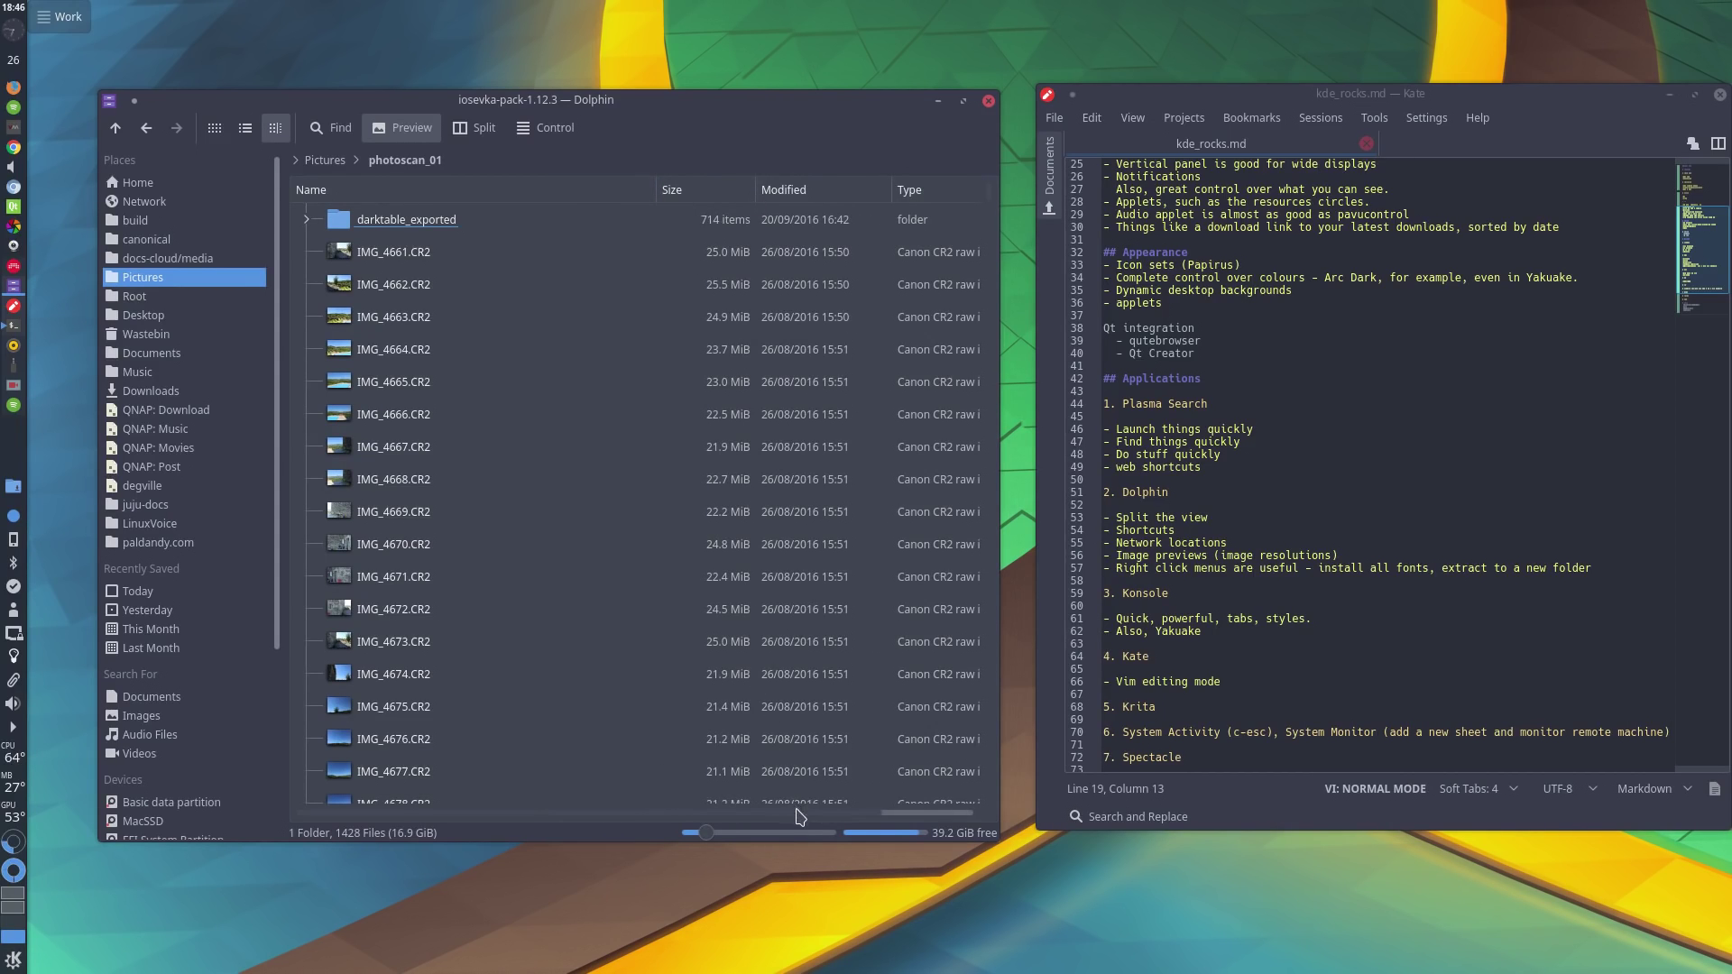
Step: Move the Image Size column so it directly follows Name, and return to the start of the file list
scroll(797, 817, right, 3)
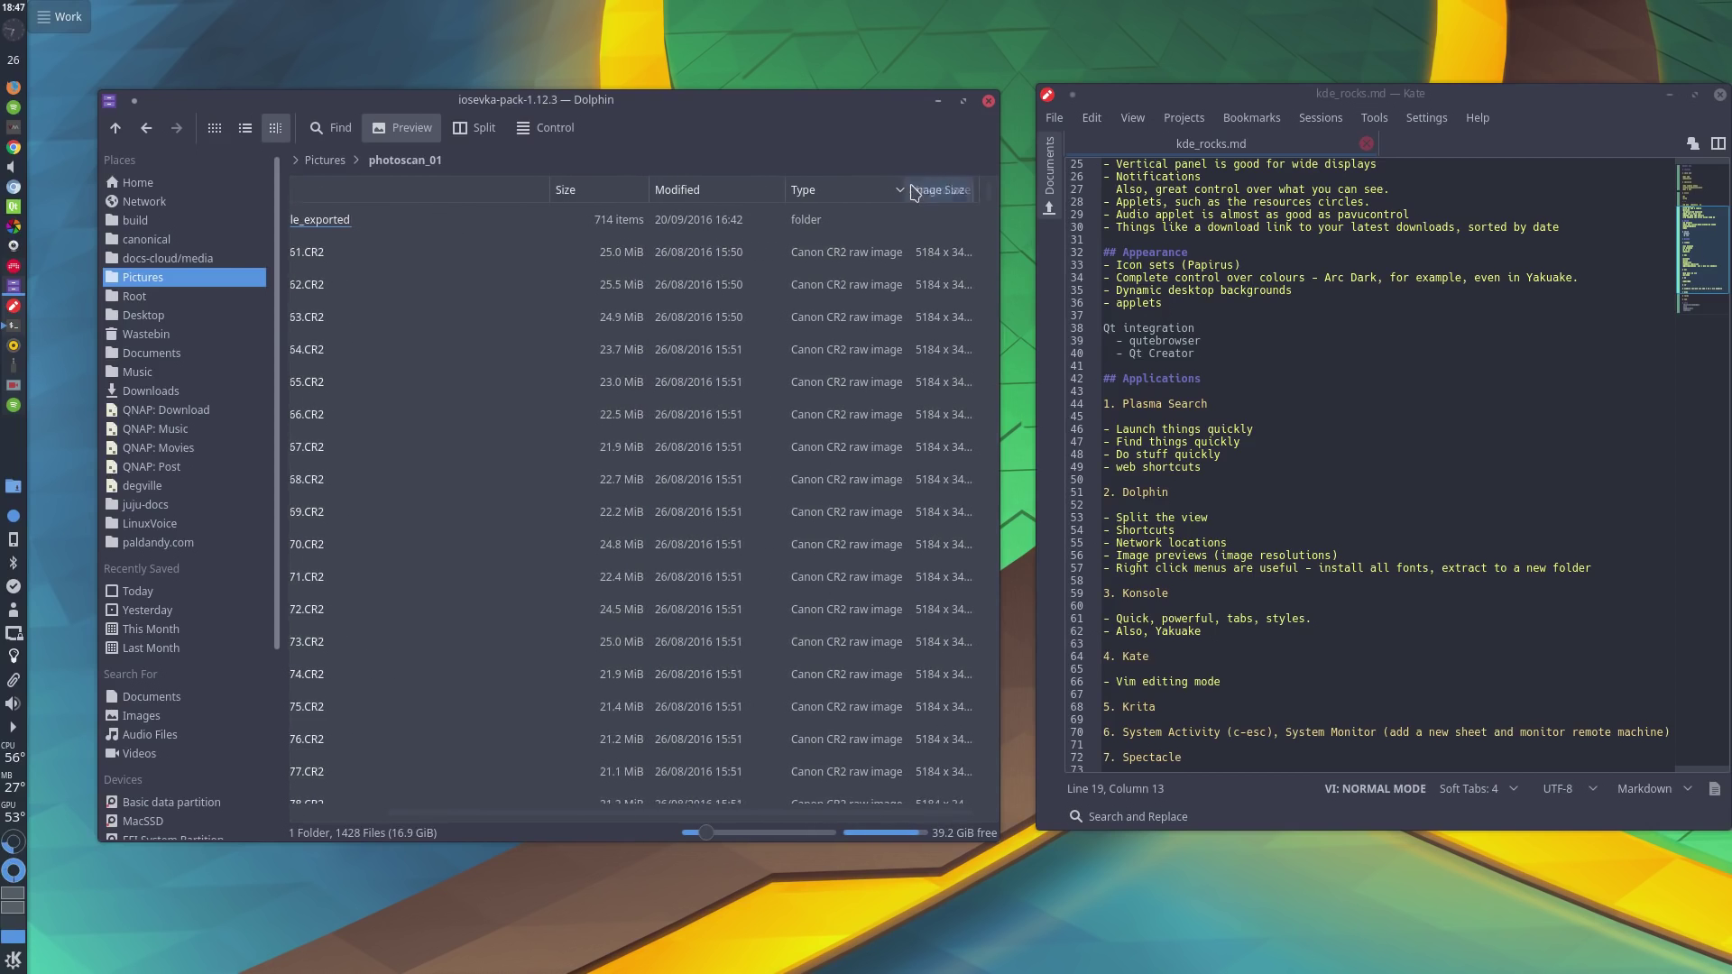
drag(915, 192, 672, 200)
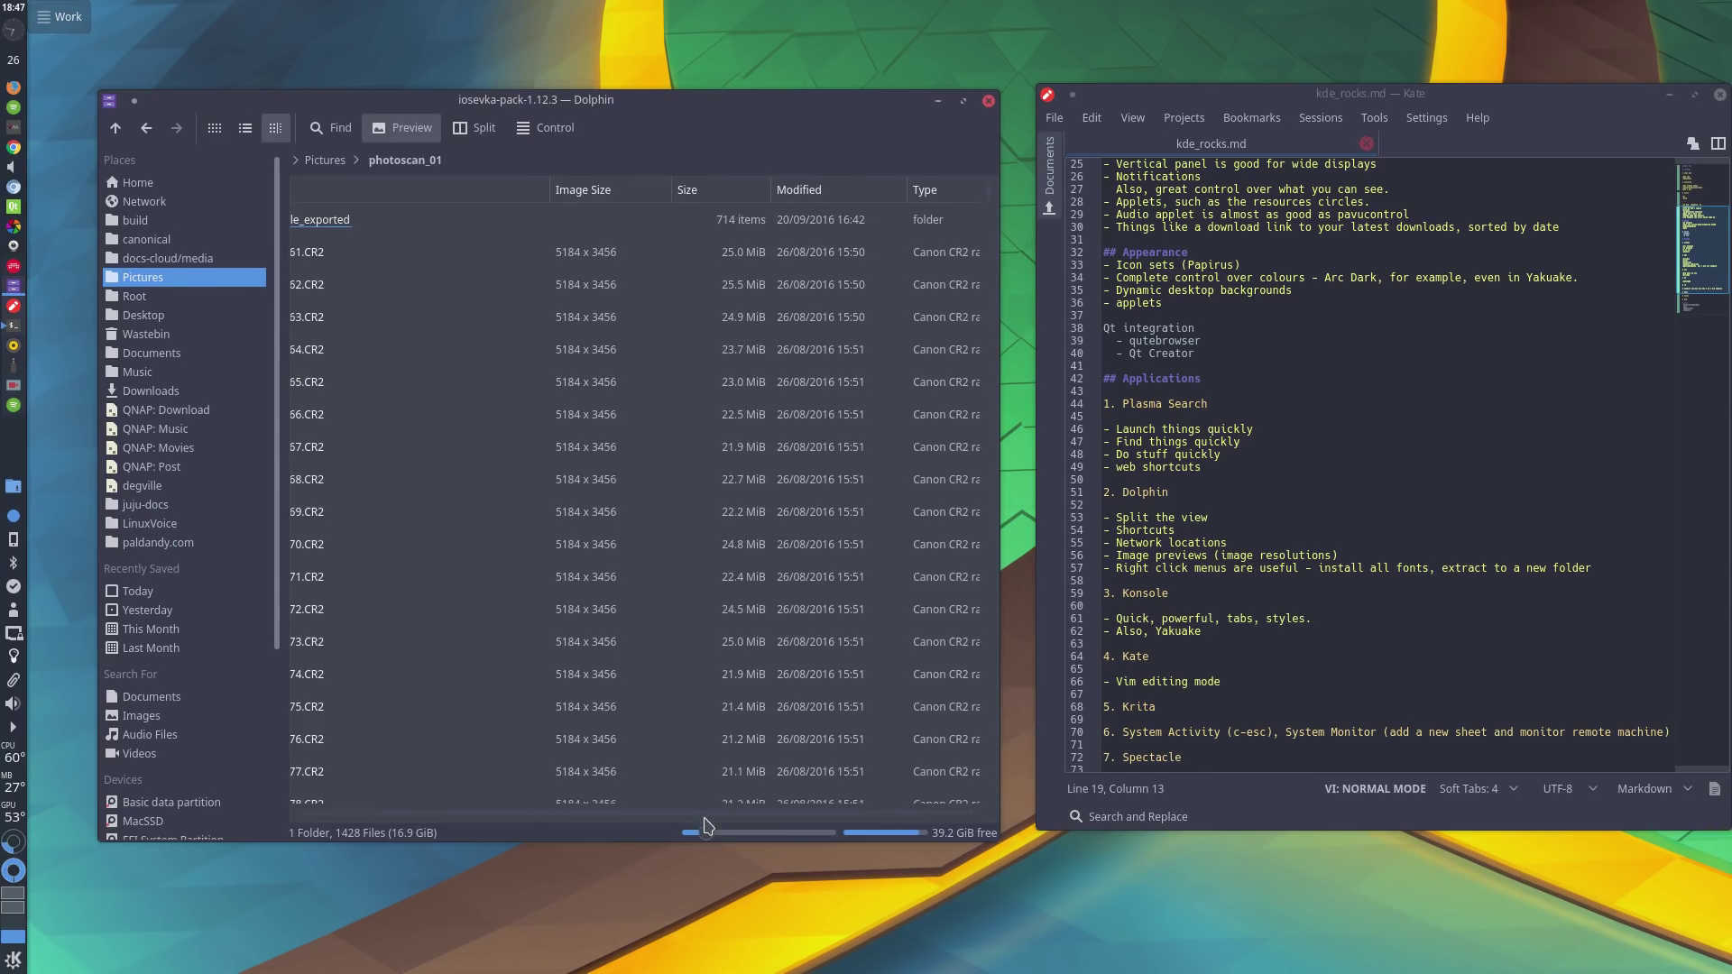
scroll(695, 816, left, 3)
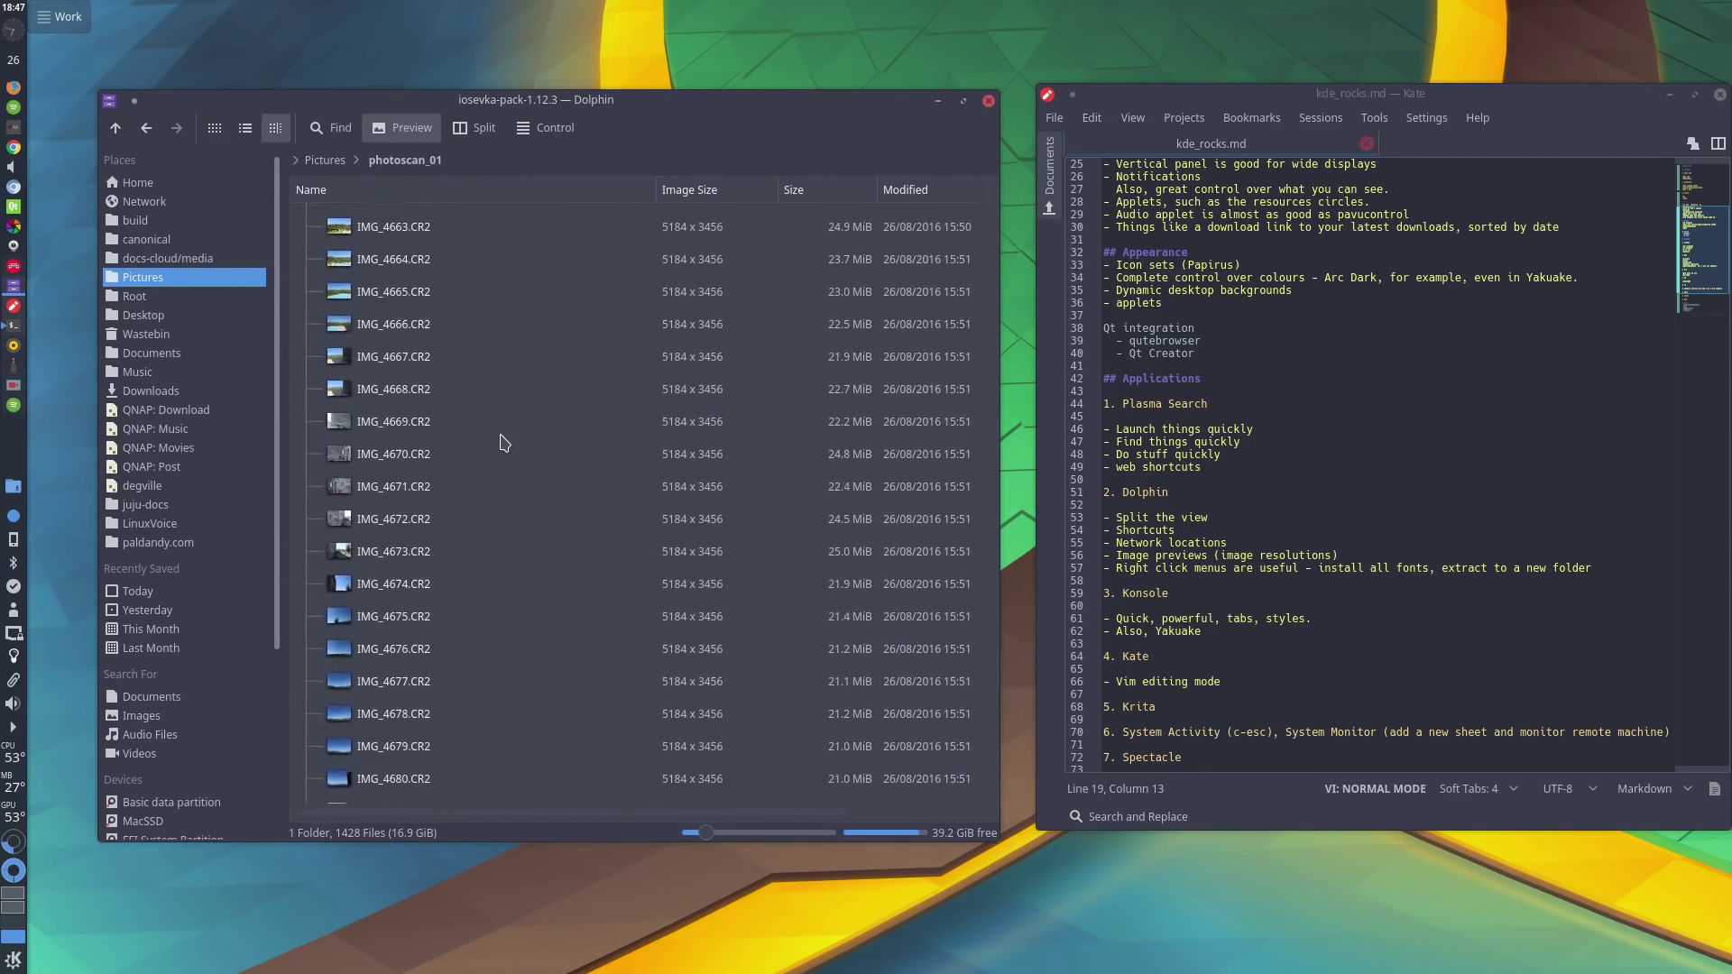
scroll(503, 442, up, 3)
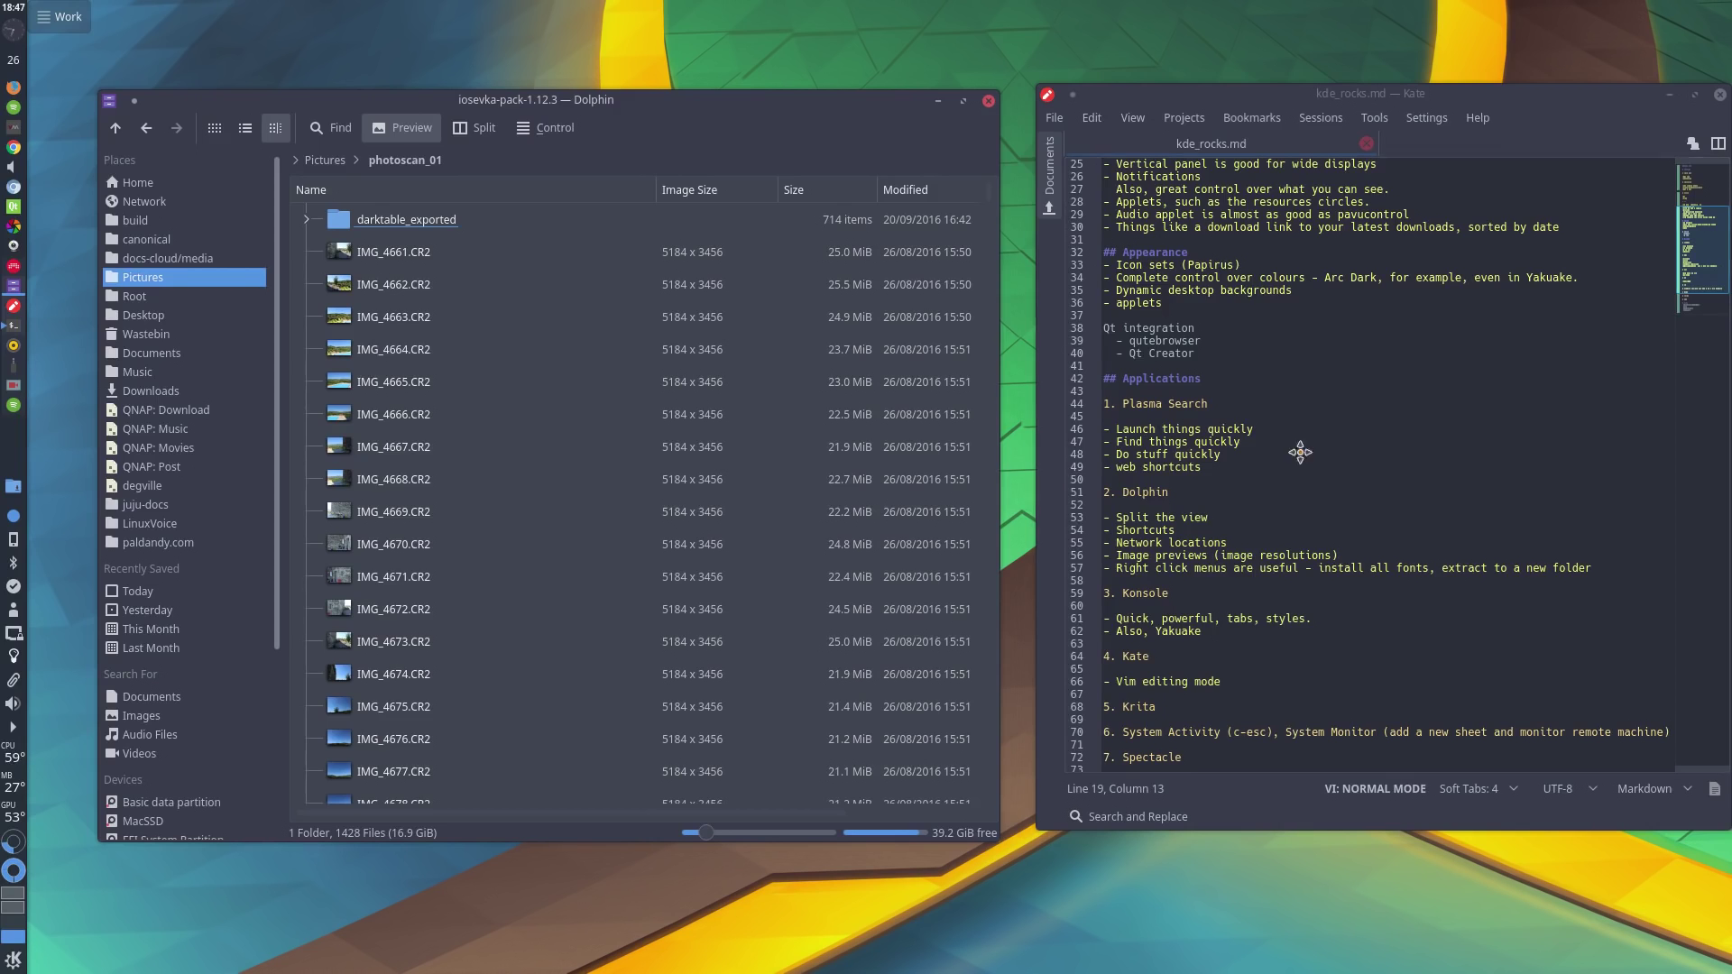
Step: Close Dolphin and move the Kate window with kde_rocks.md towards the middle of the desktop
drag(1300, 452, 1145, 391)
click(990, 102)
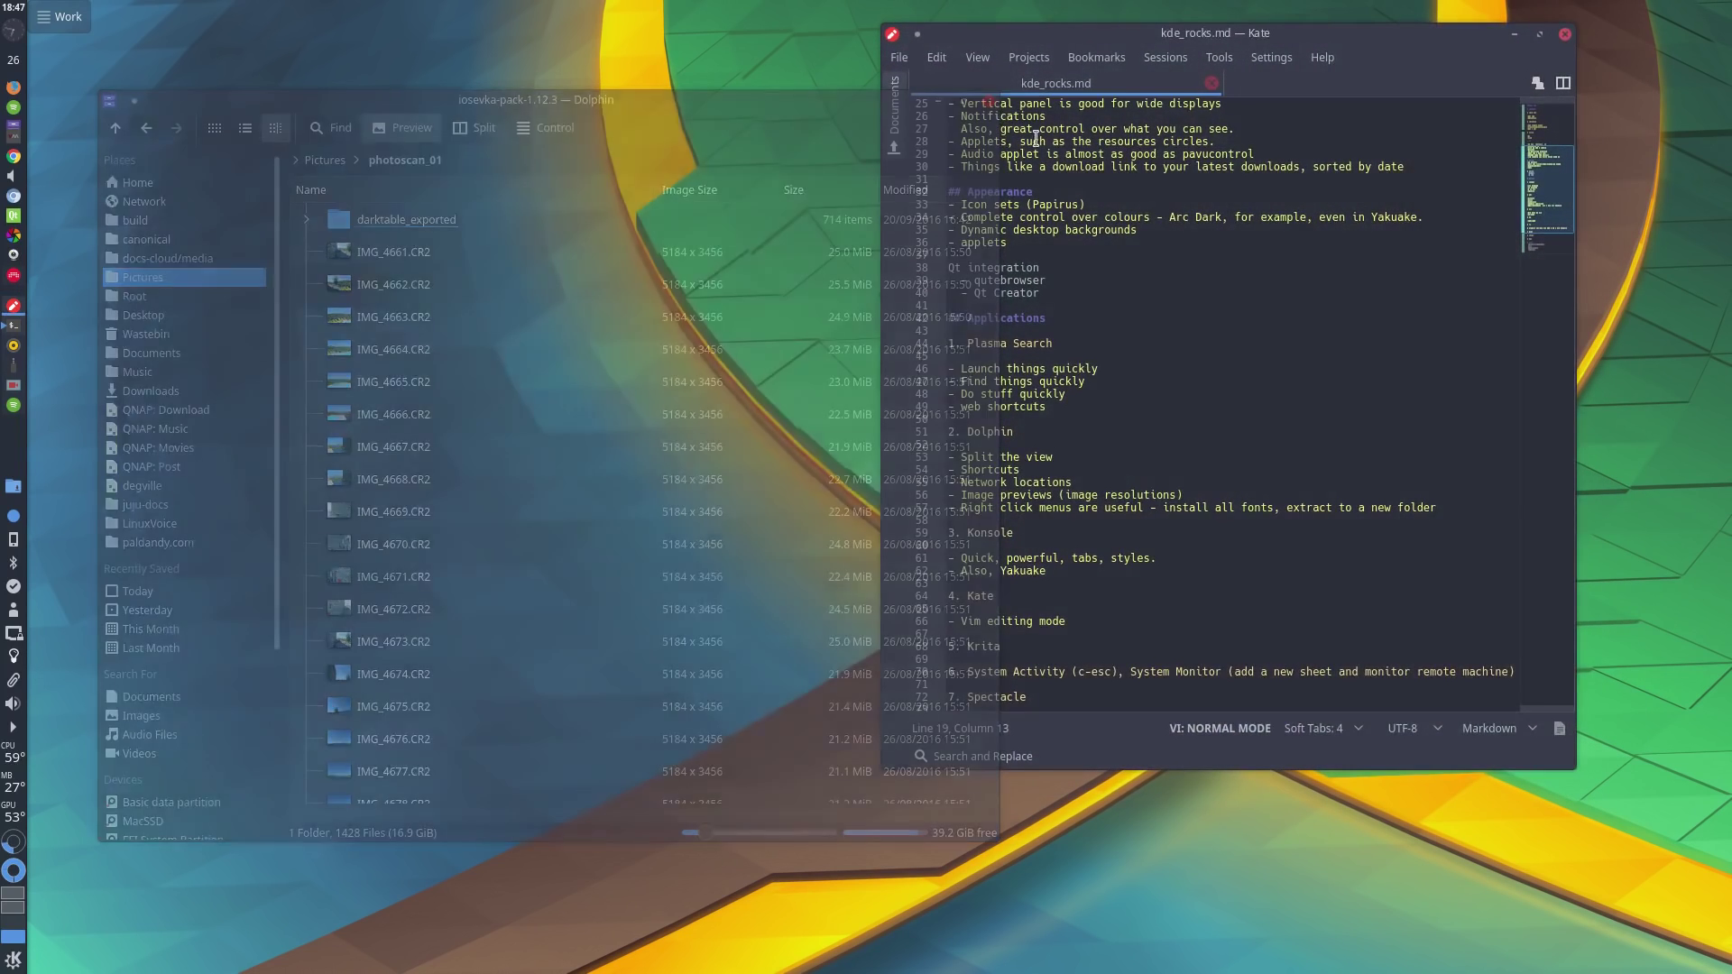
drag(1176, 291, 683, 341)
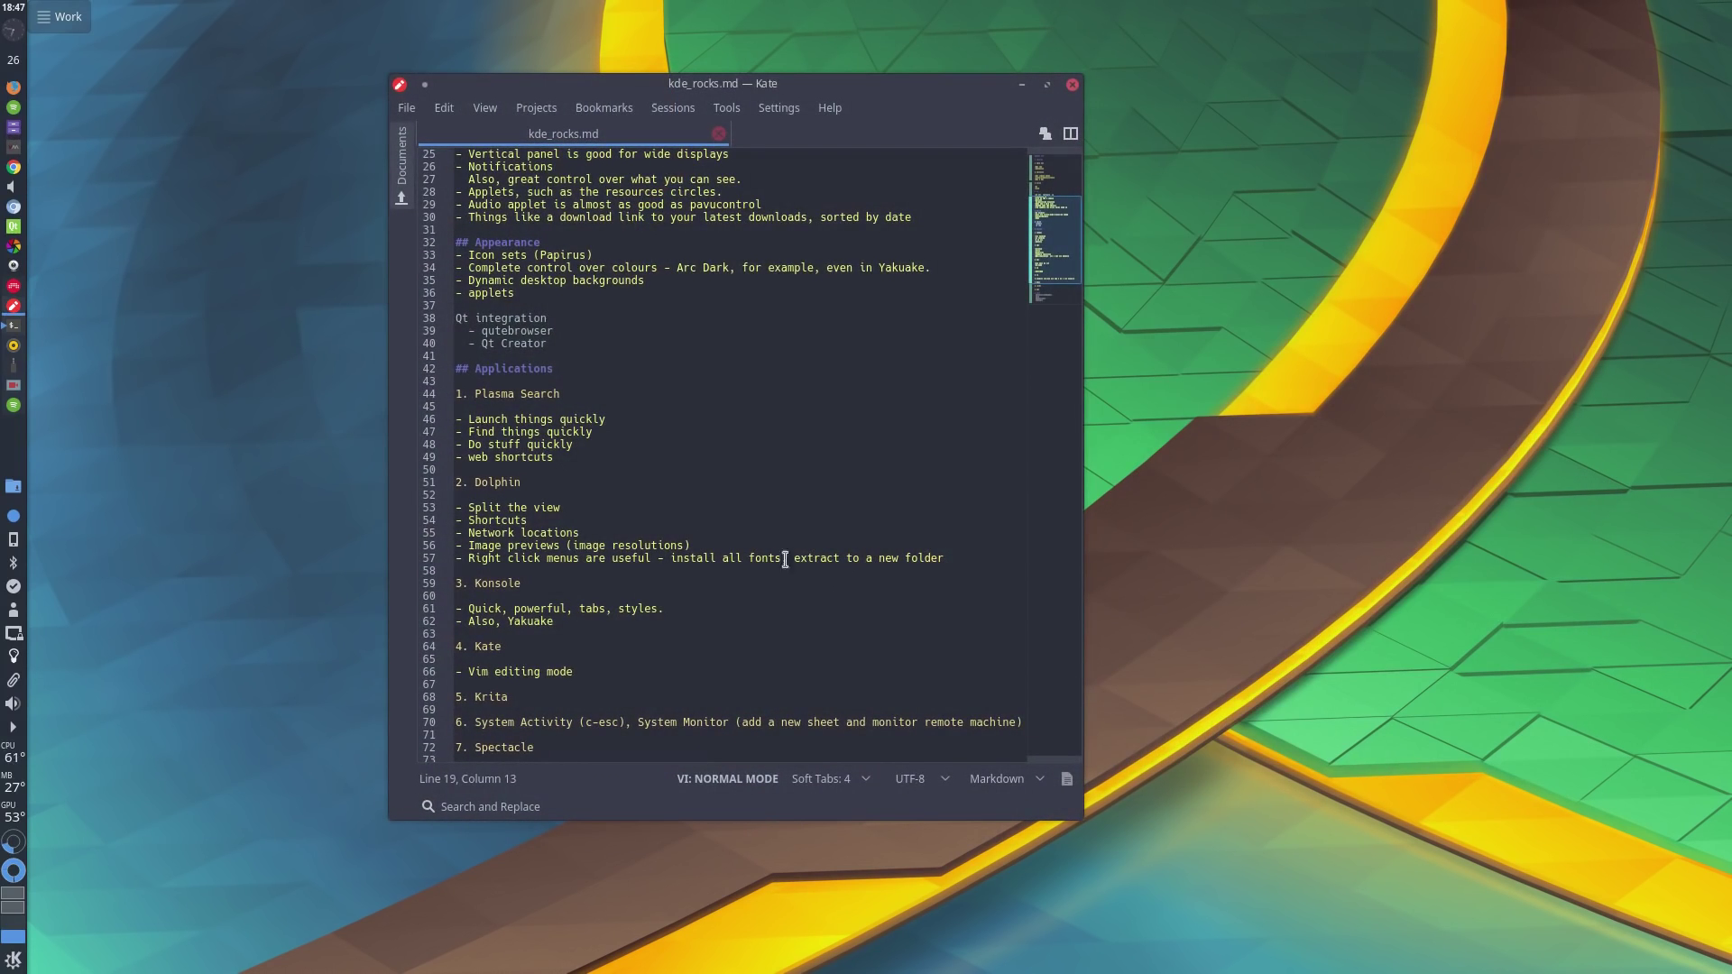
Step: View the Konsole sessions running WeeChat and tmux on the other virtual desktops and return to the Kate desktop
key(ctrl+F1)
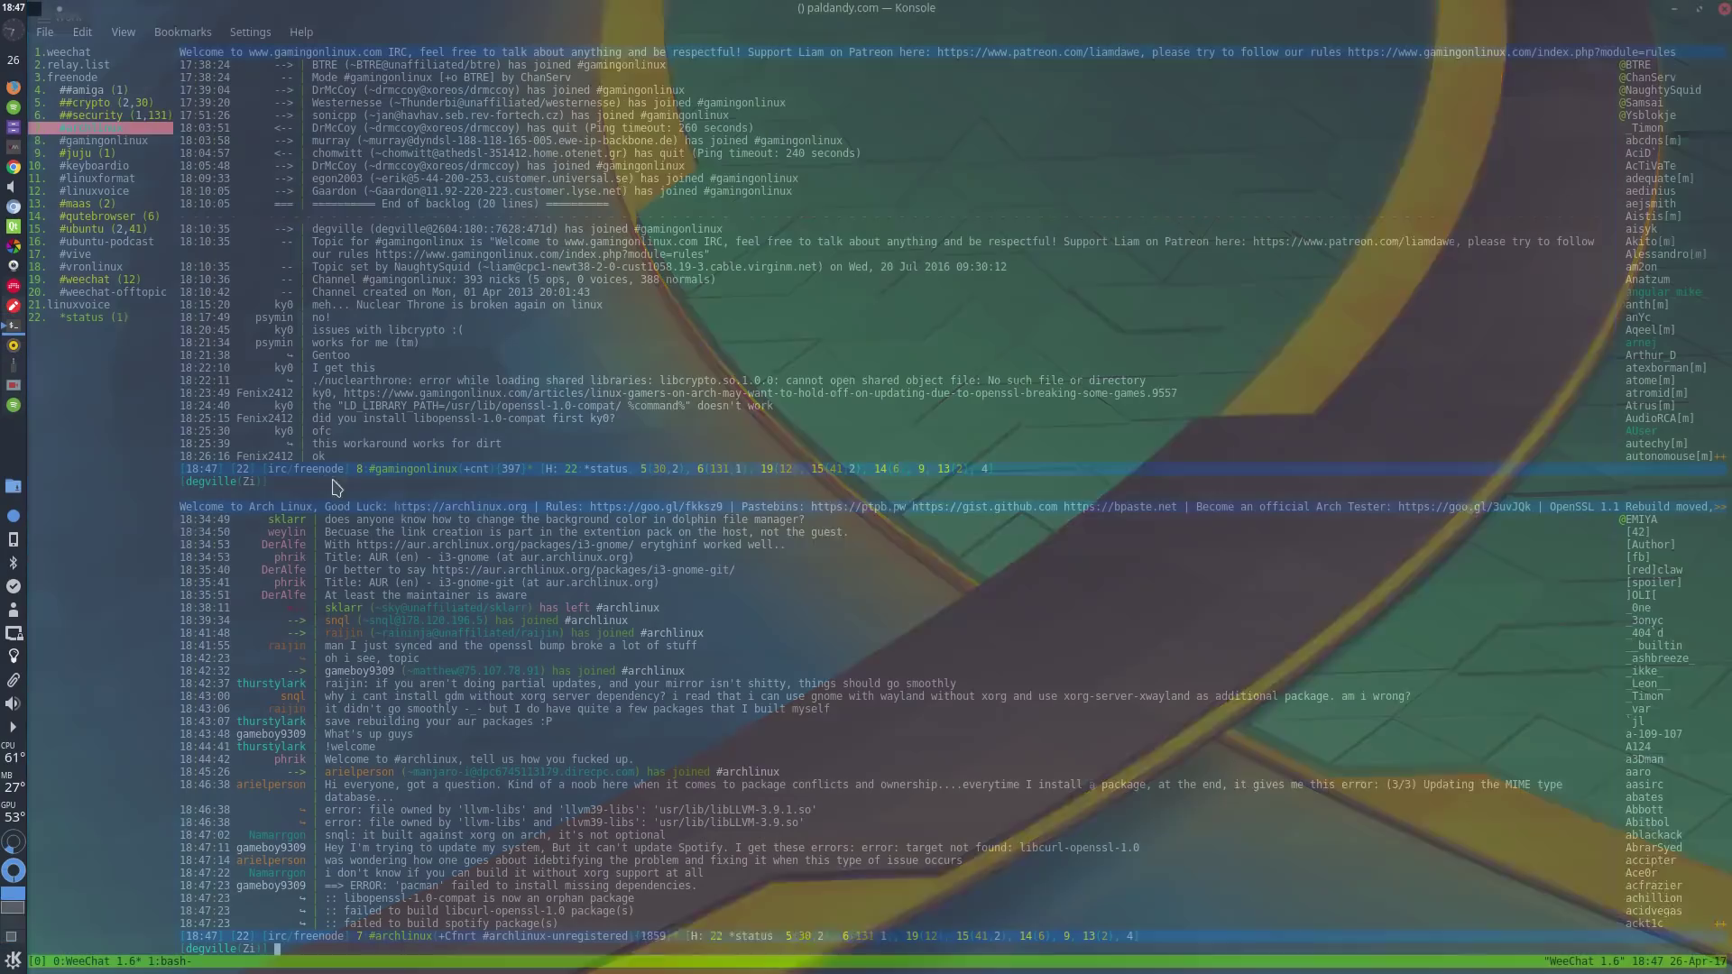
key(ctrl+F2)
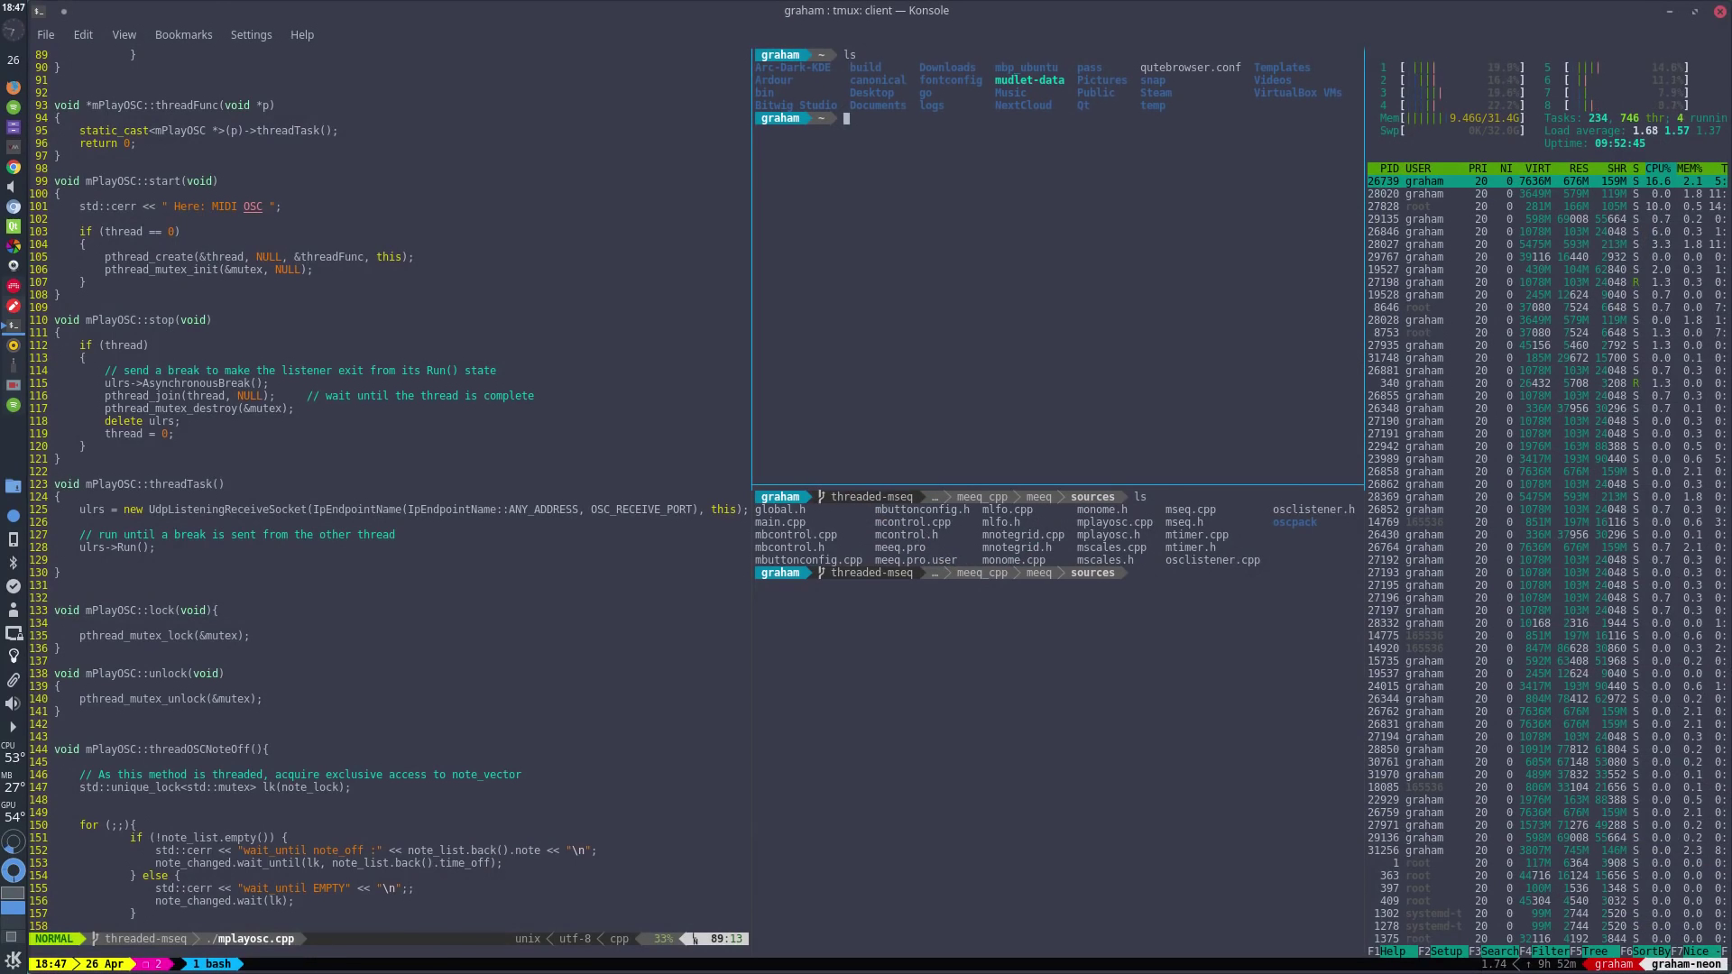
key(ctrl+F3)
Step: Move the Kate window aside, open the Yakuake drop-down terminal and start tmux in it
drag(945, 596, 683, 625)
key(F12)
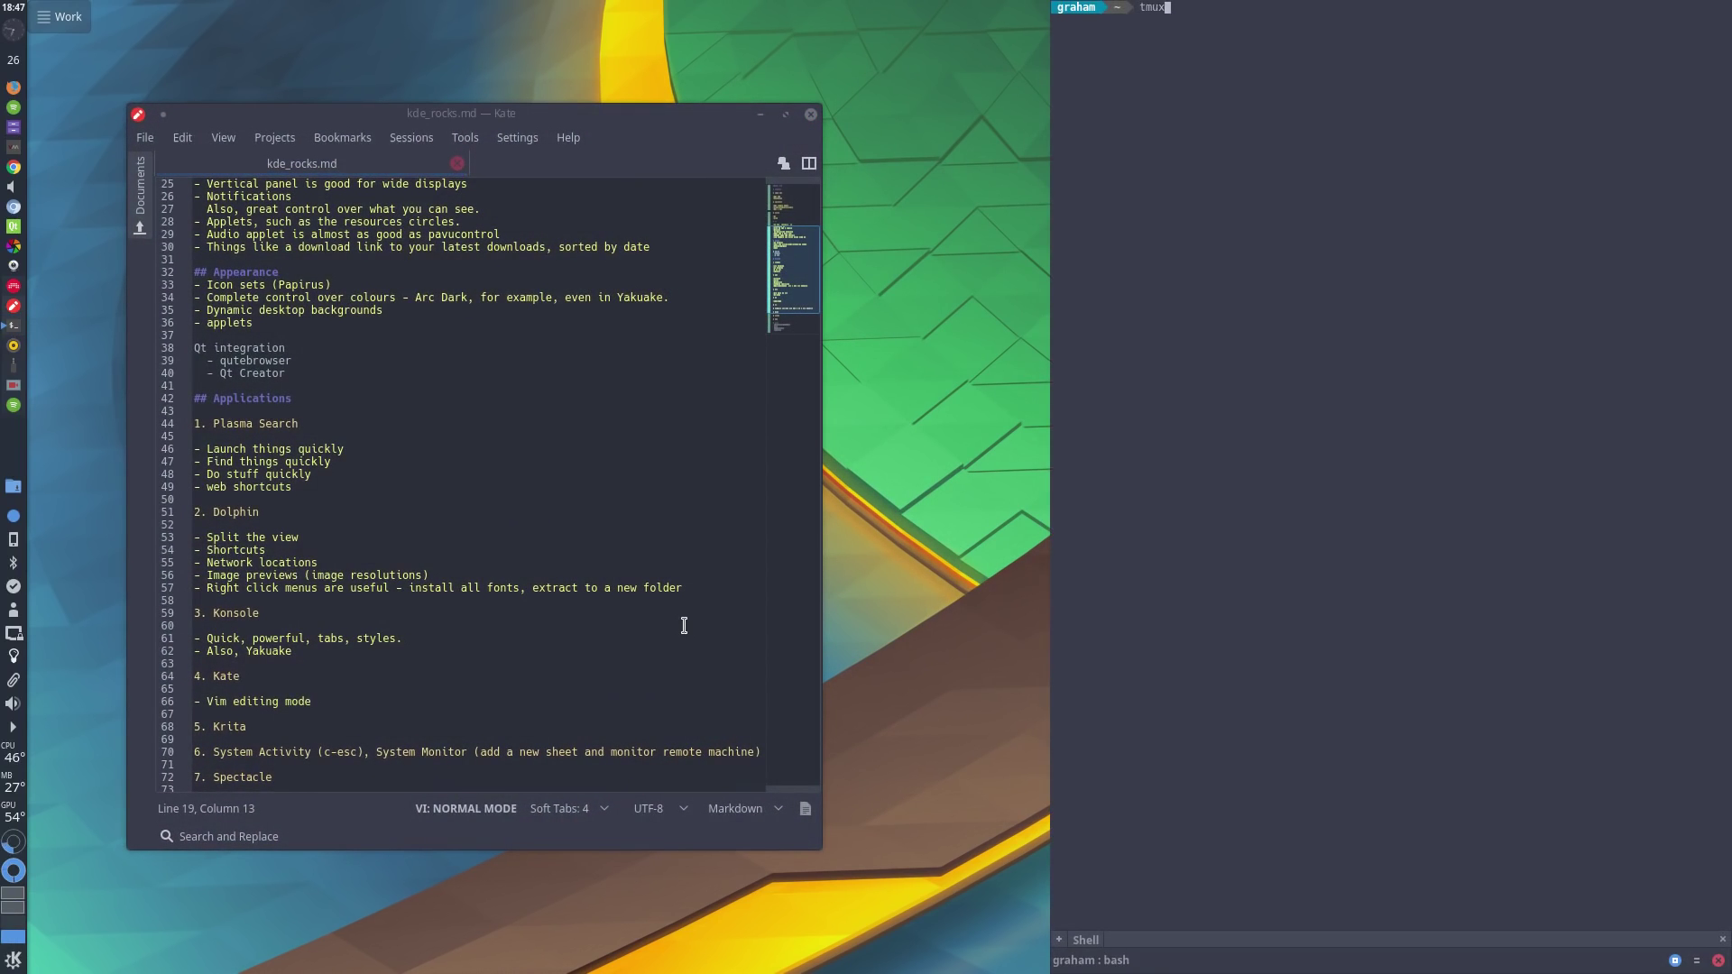
key(Return)
Step: Split the tmux window into two side-by-side panes and run htop in the new pane
key(ctrl+b)
key(percent)
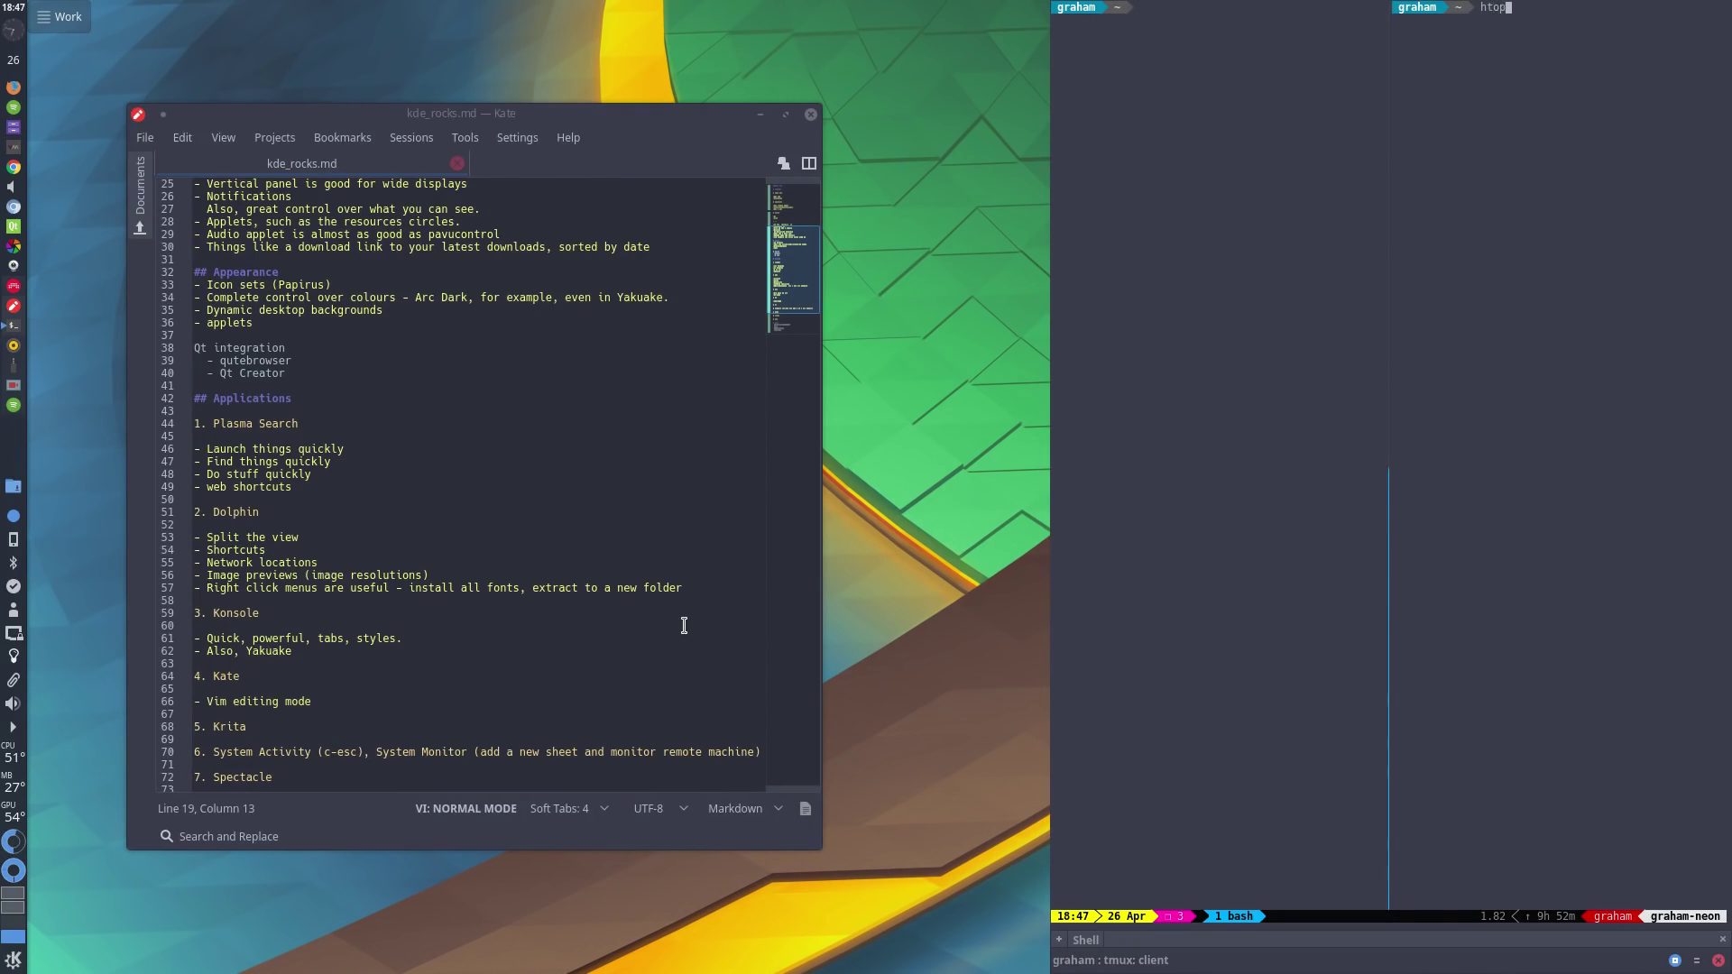
text(htop)
key(Return)
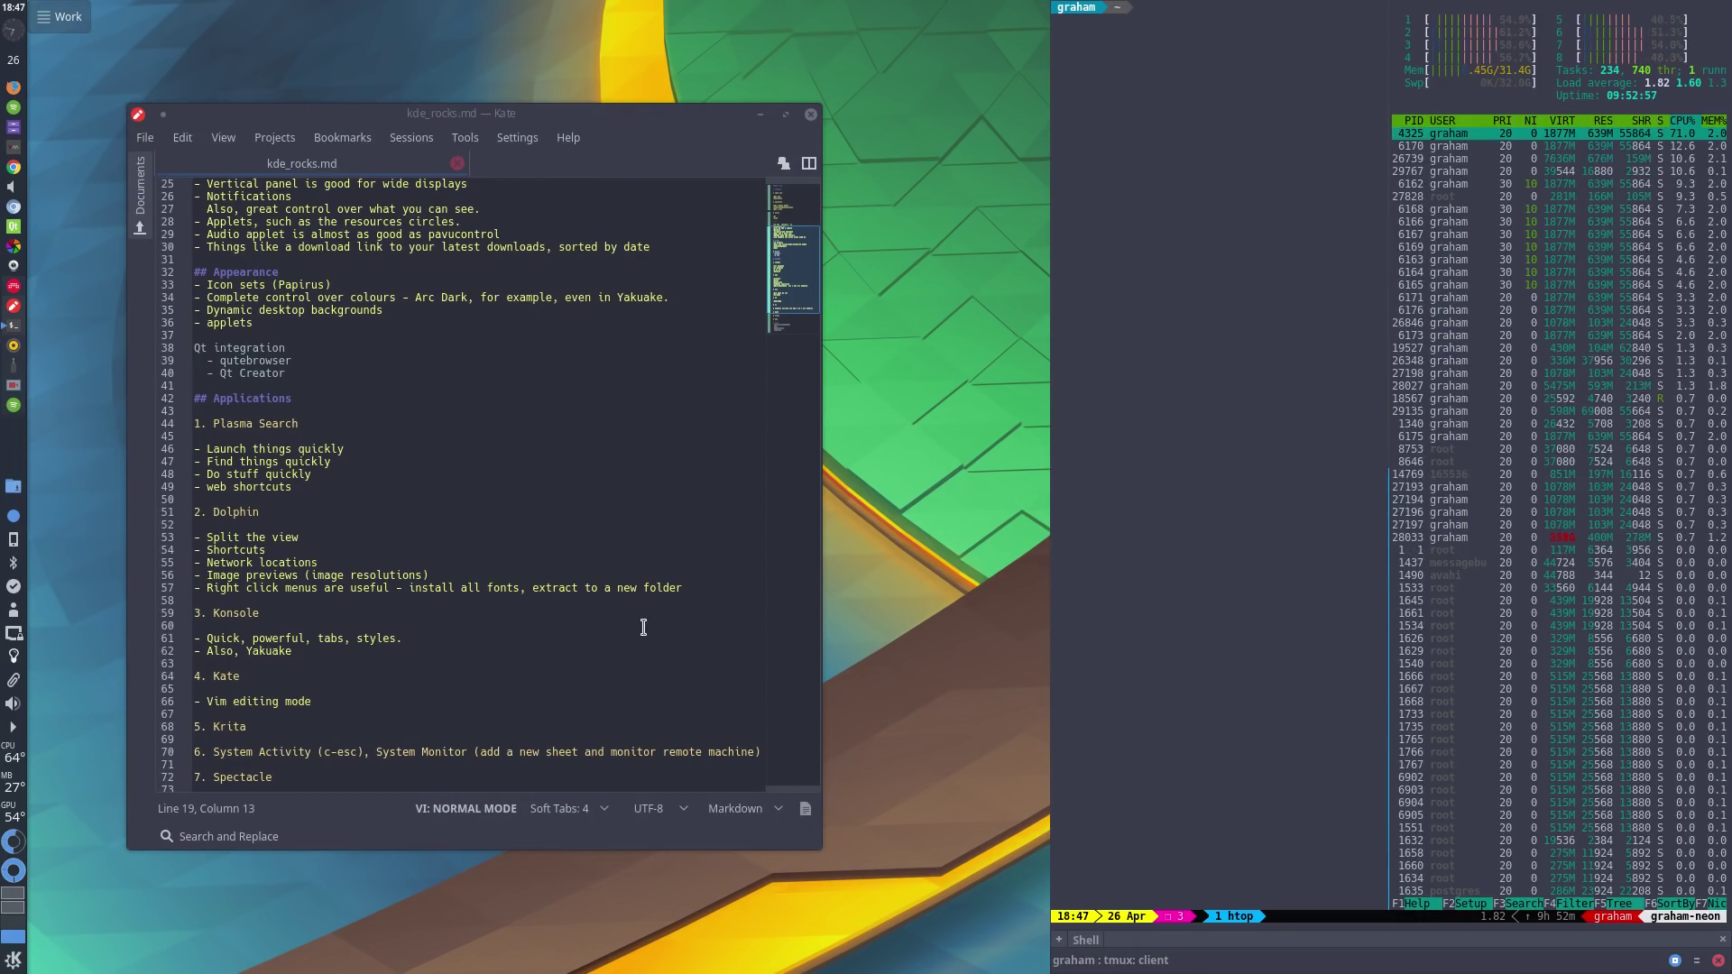
Step: Exit the shell in the idle tmux pane so that only the htop pane is left
click(1228, 428)
text(exit)
key(Return)
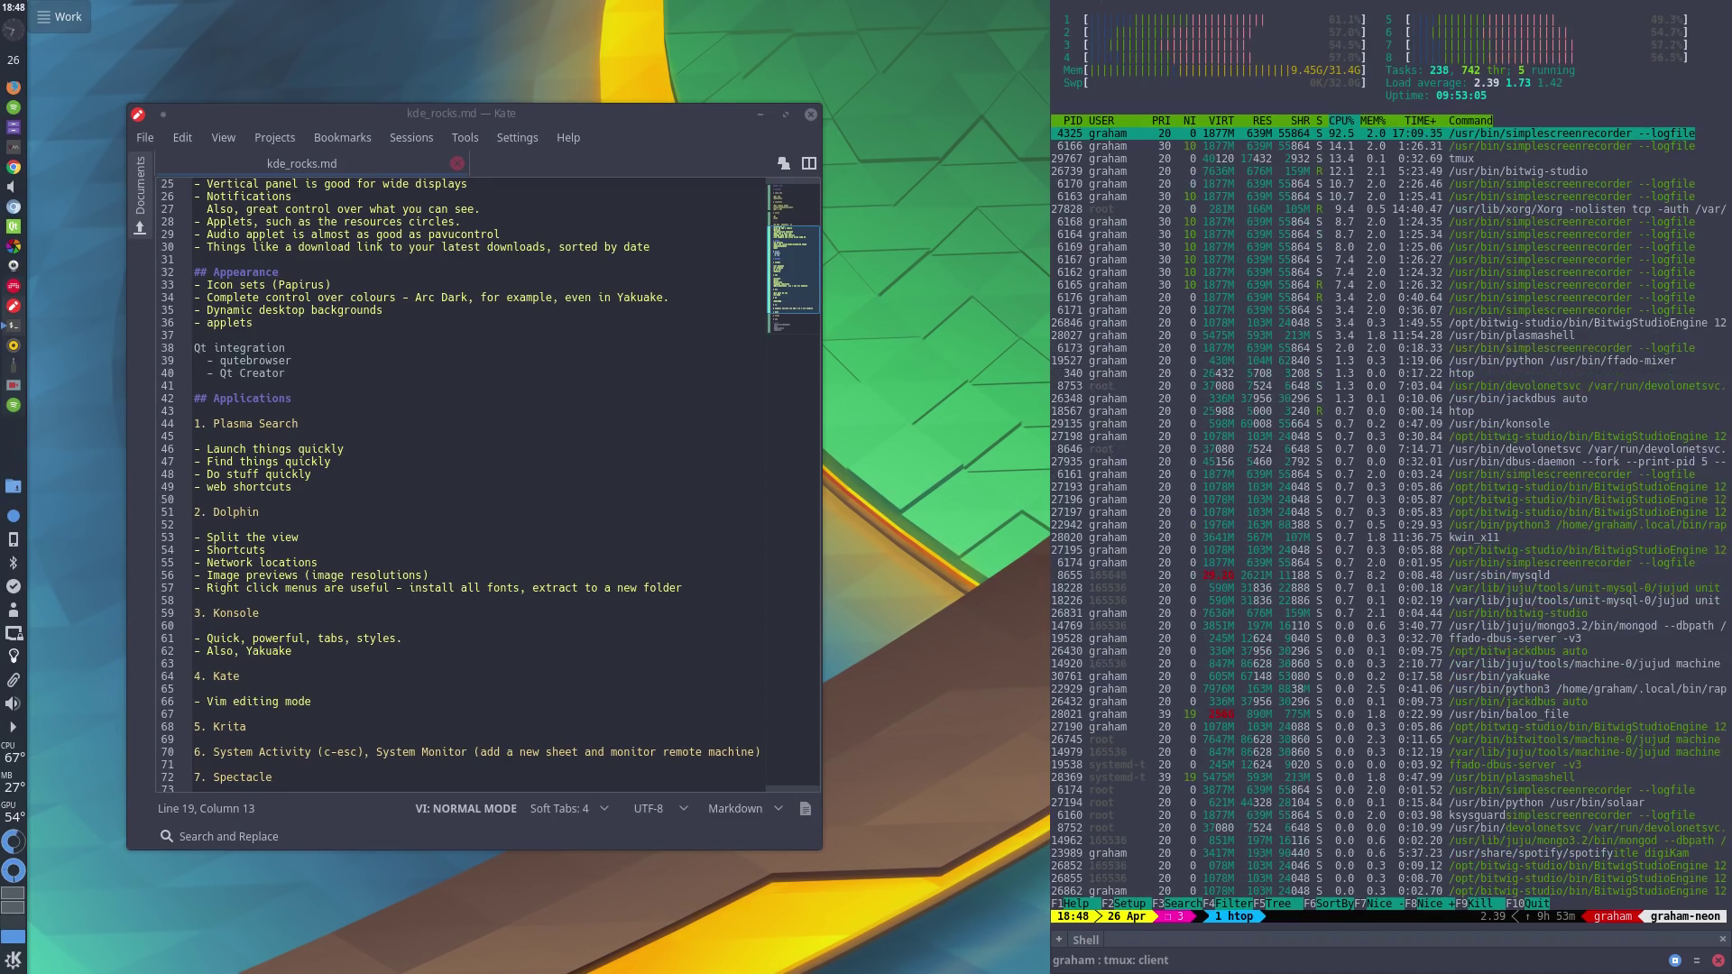
Step: View the available skins in Yakuake's appearance settings, cancel the configuration and hide the drop-down terminal
click(1696, 962)
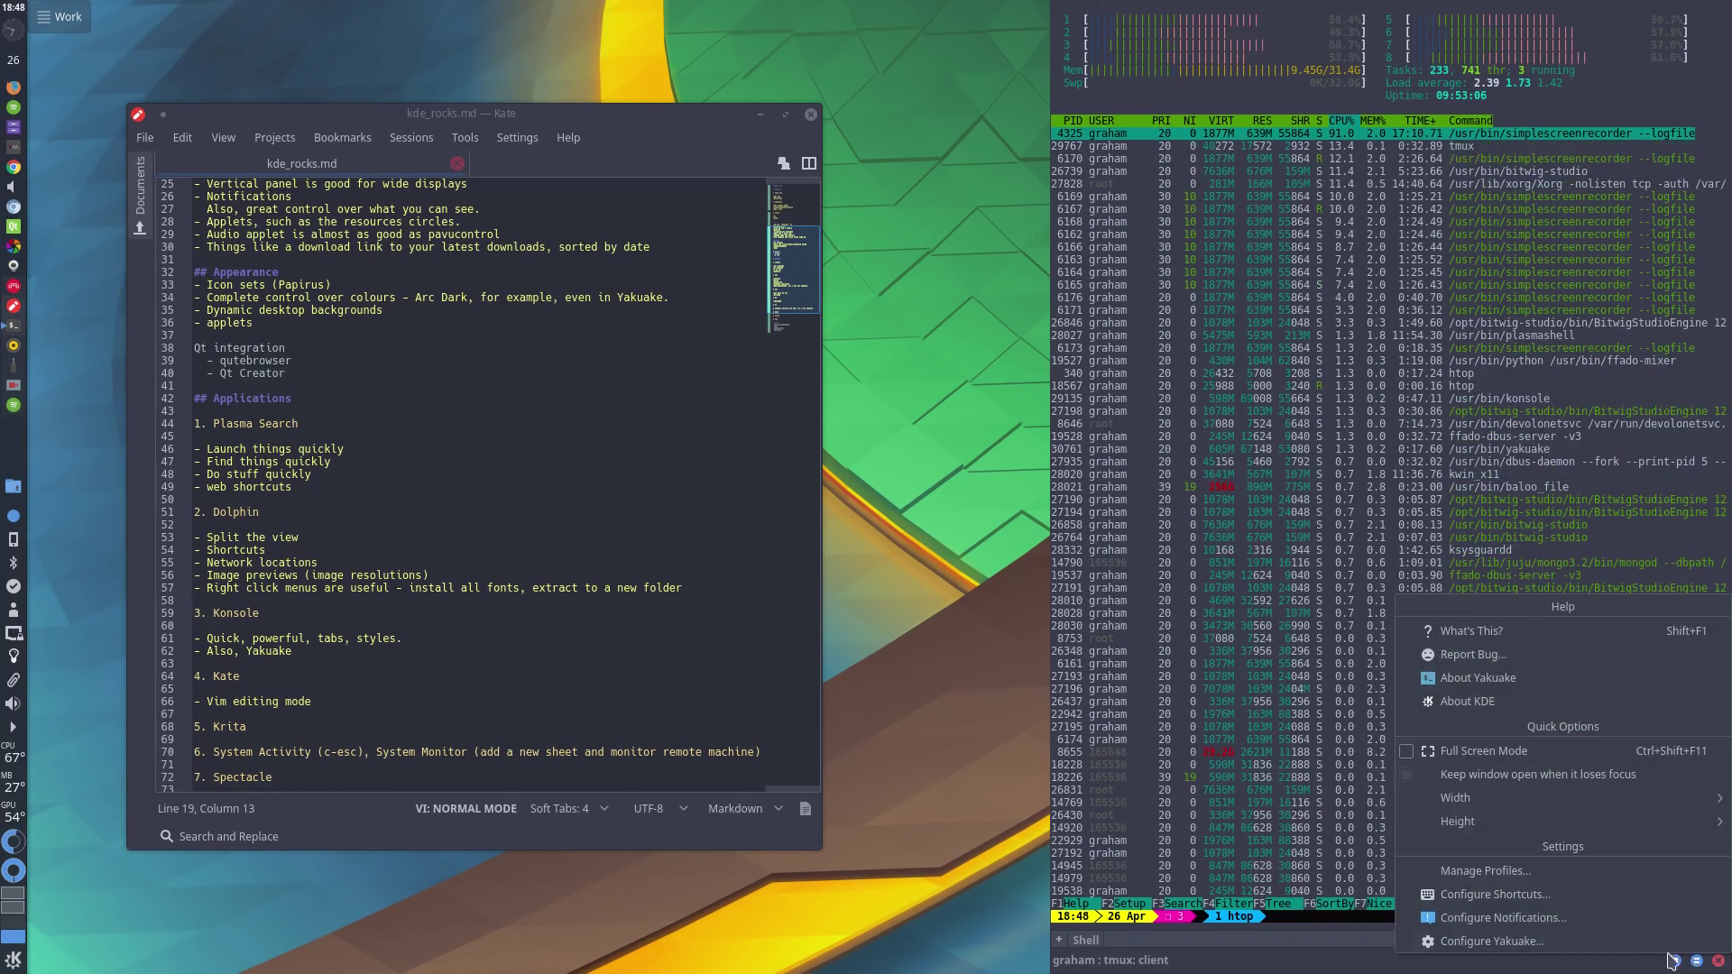
click(1586, 952)
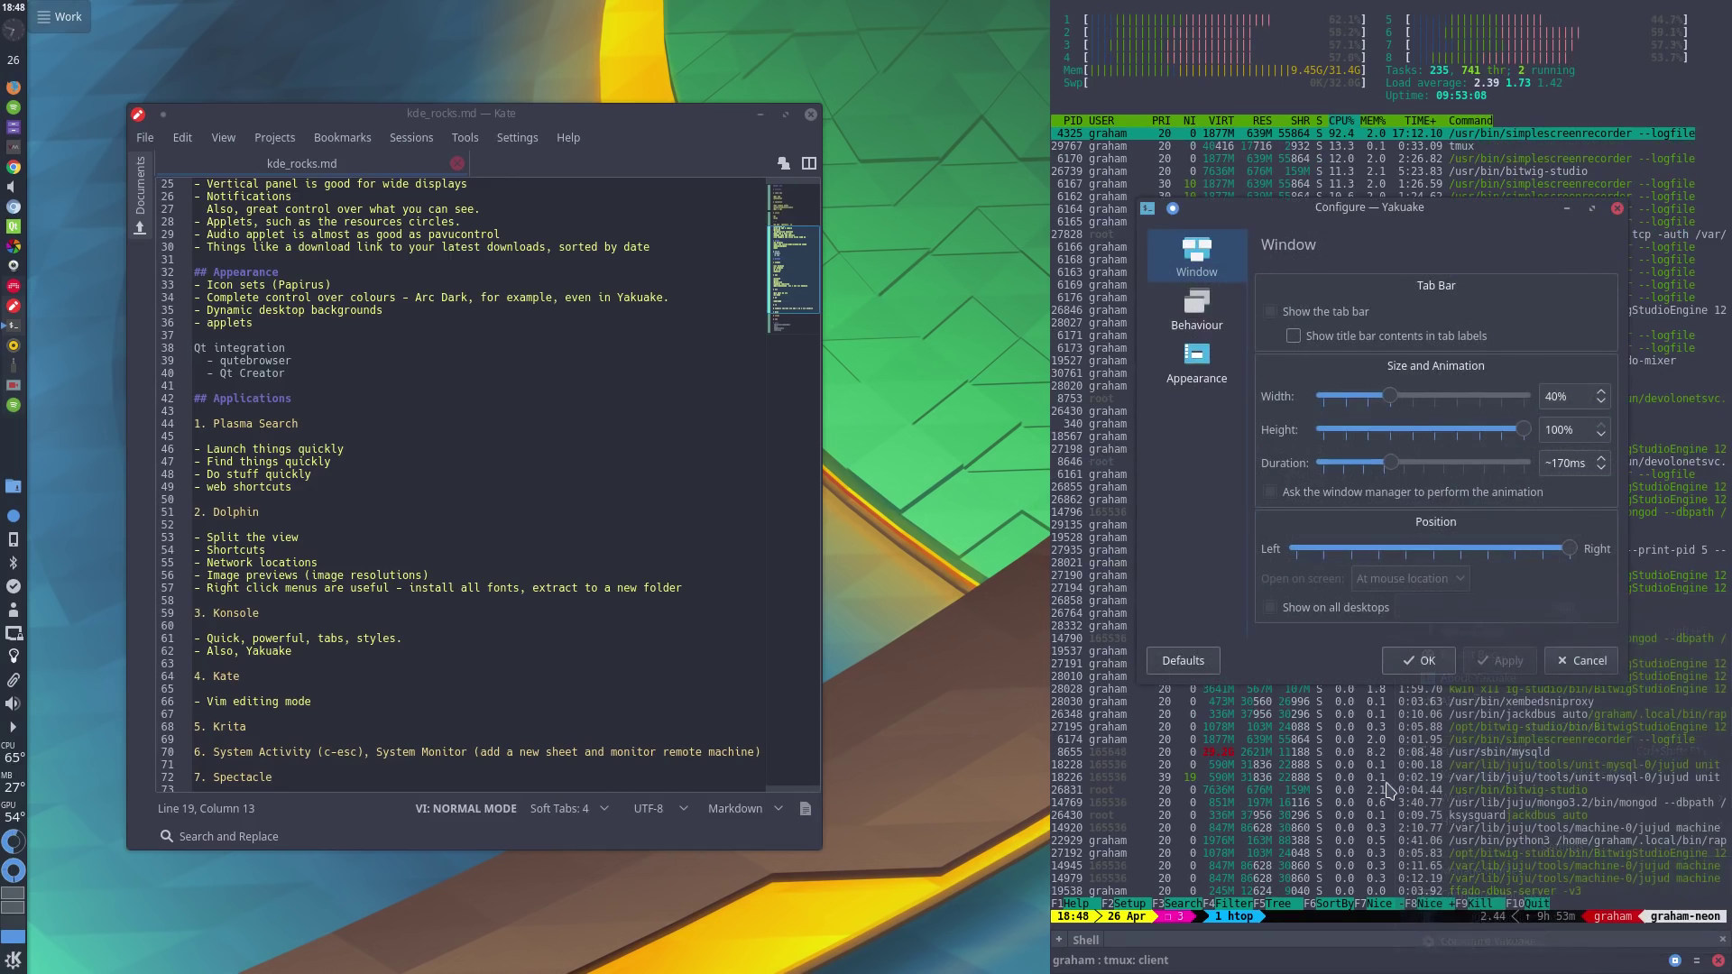
click(1202, 364)
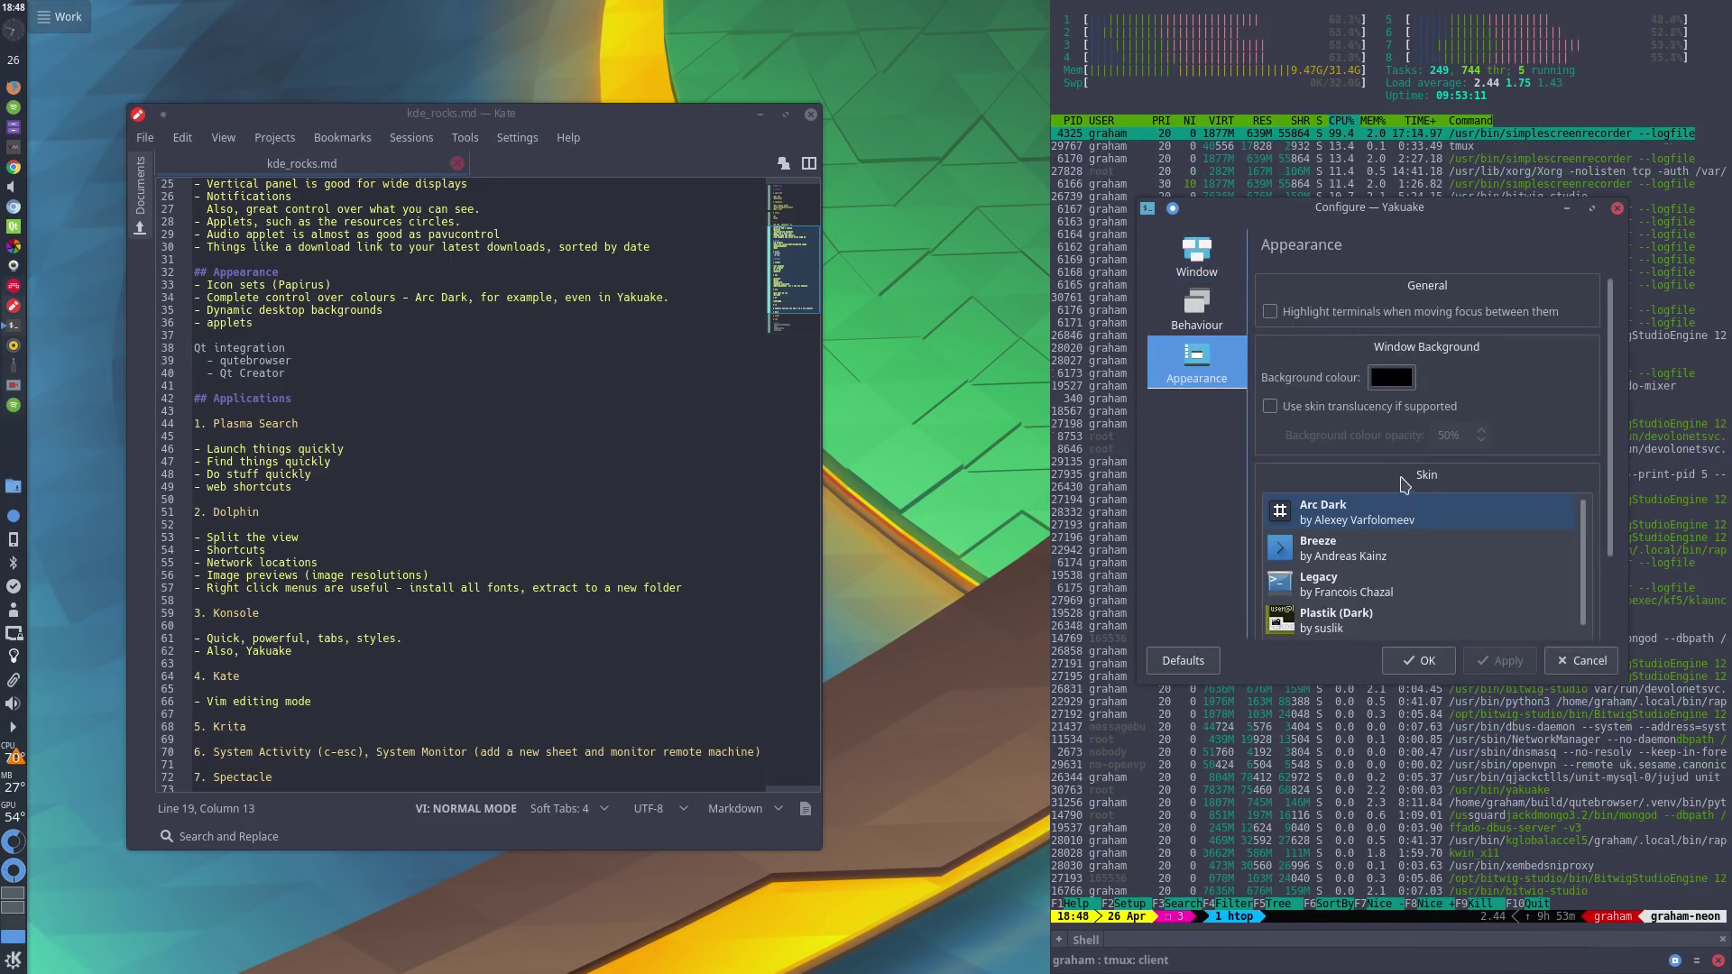
drag(1400, 457, 1287, 384)
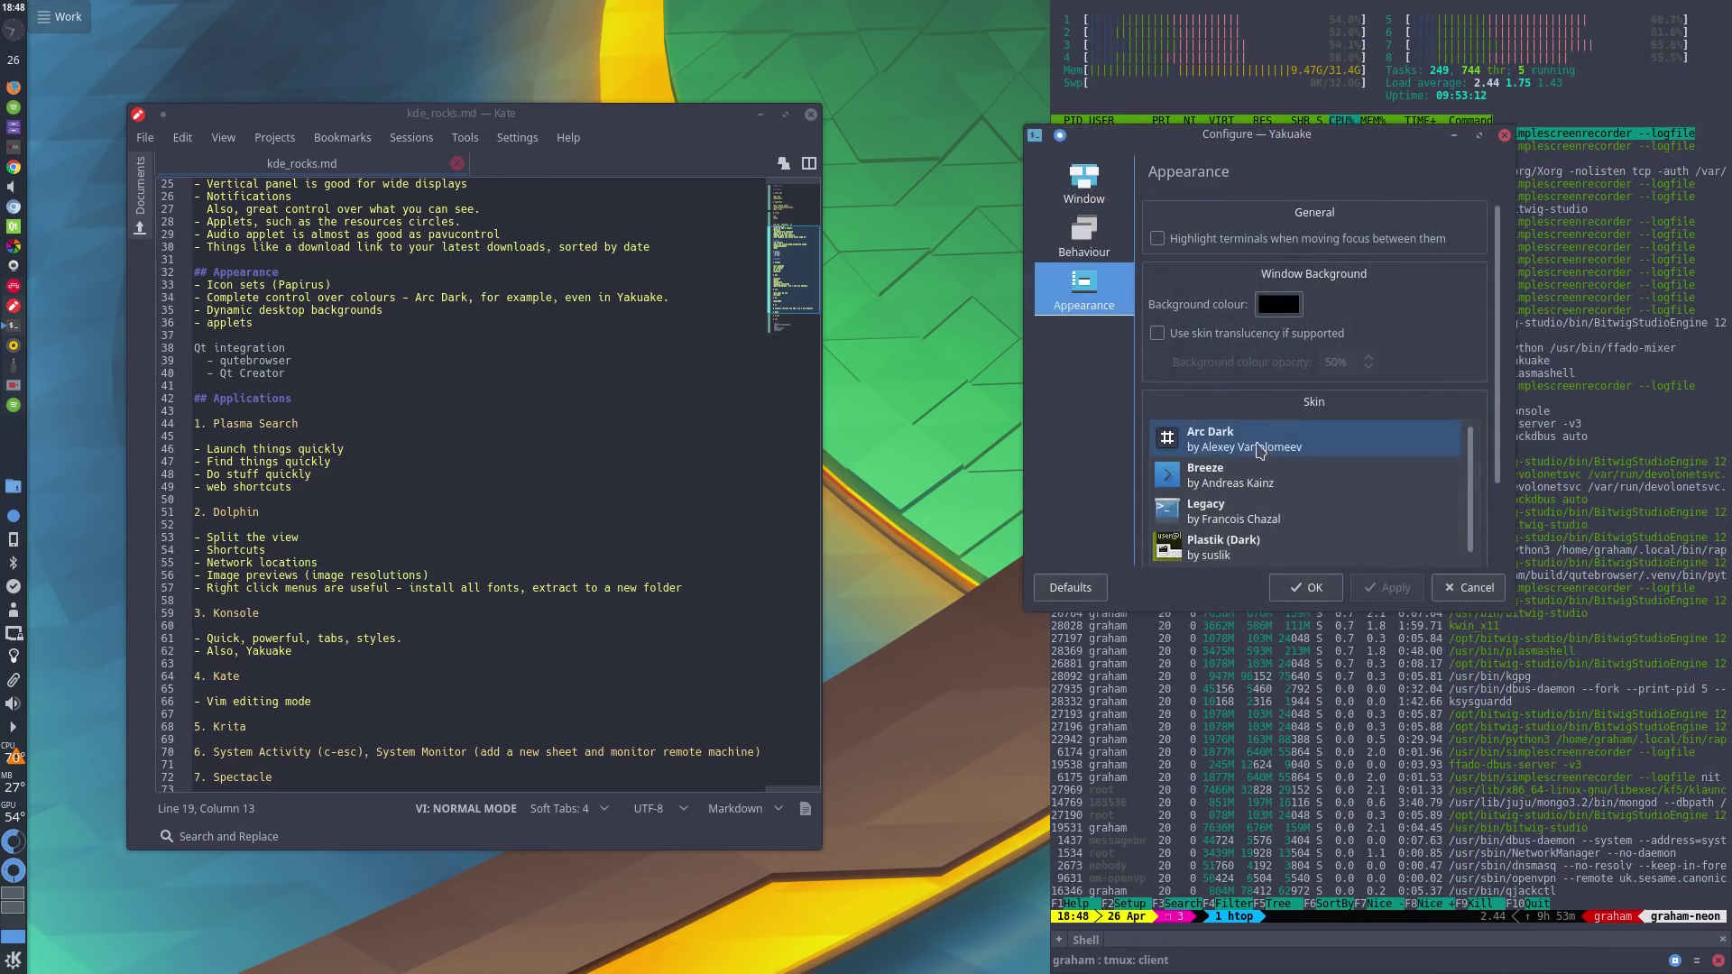
click(1468, 591)
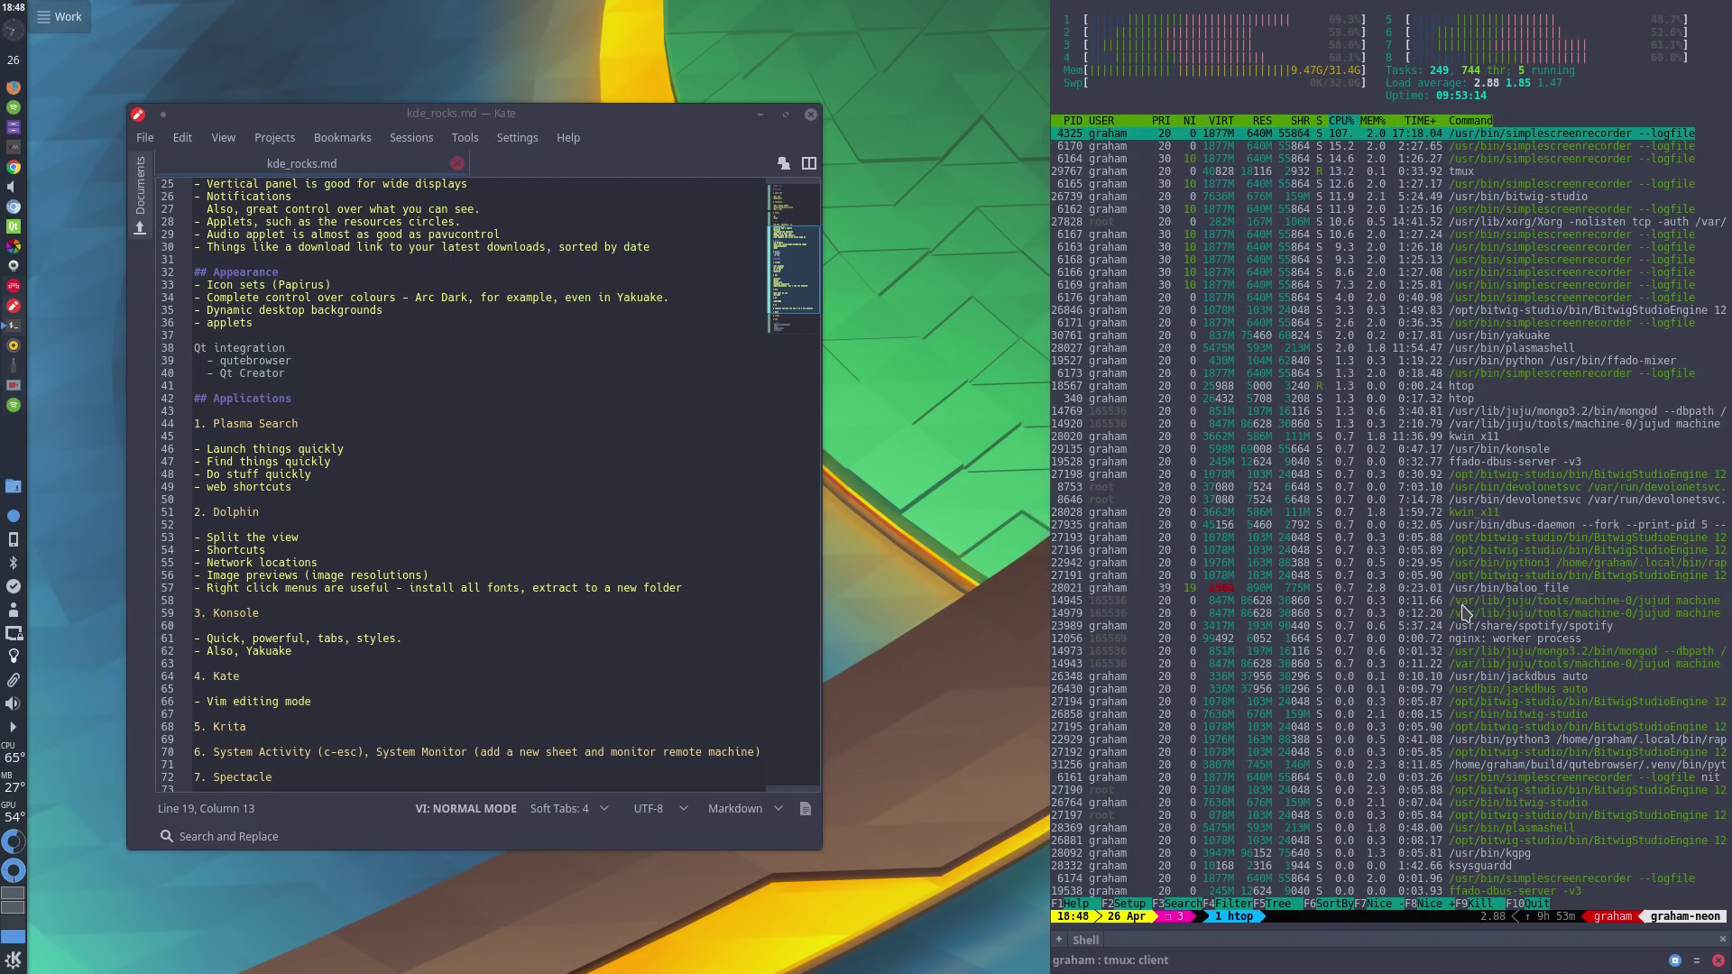
key(F12)
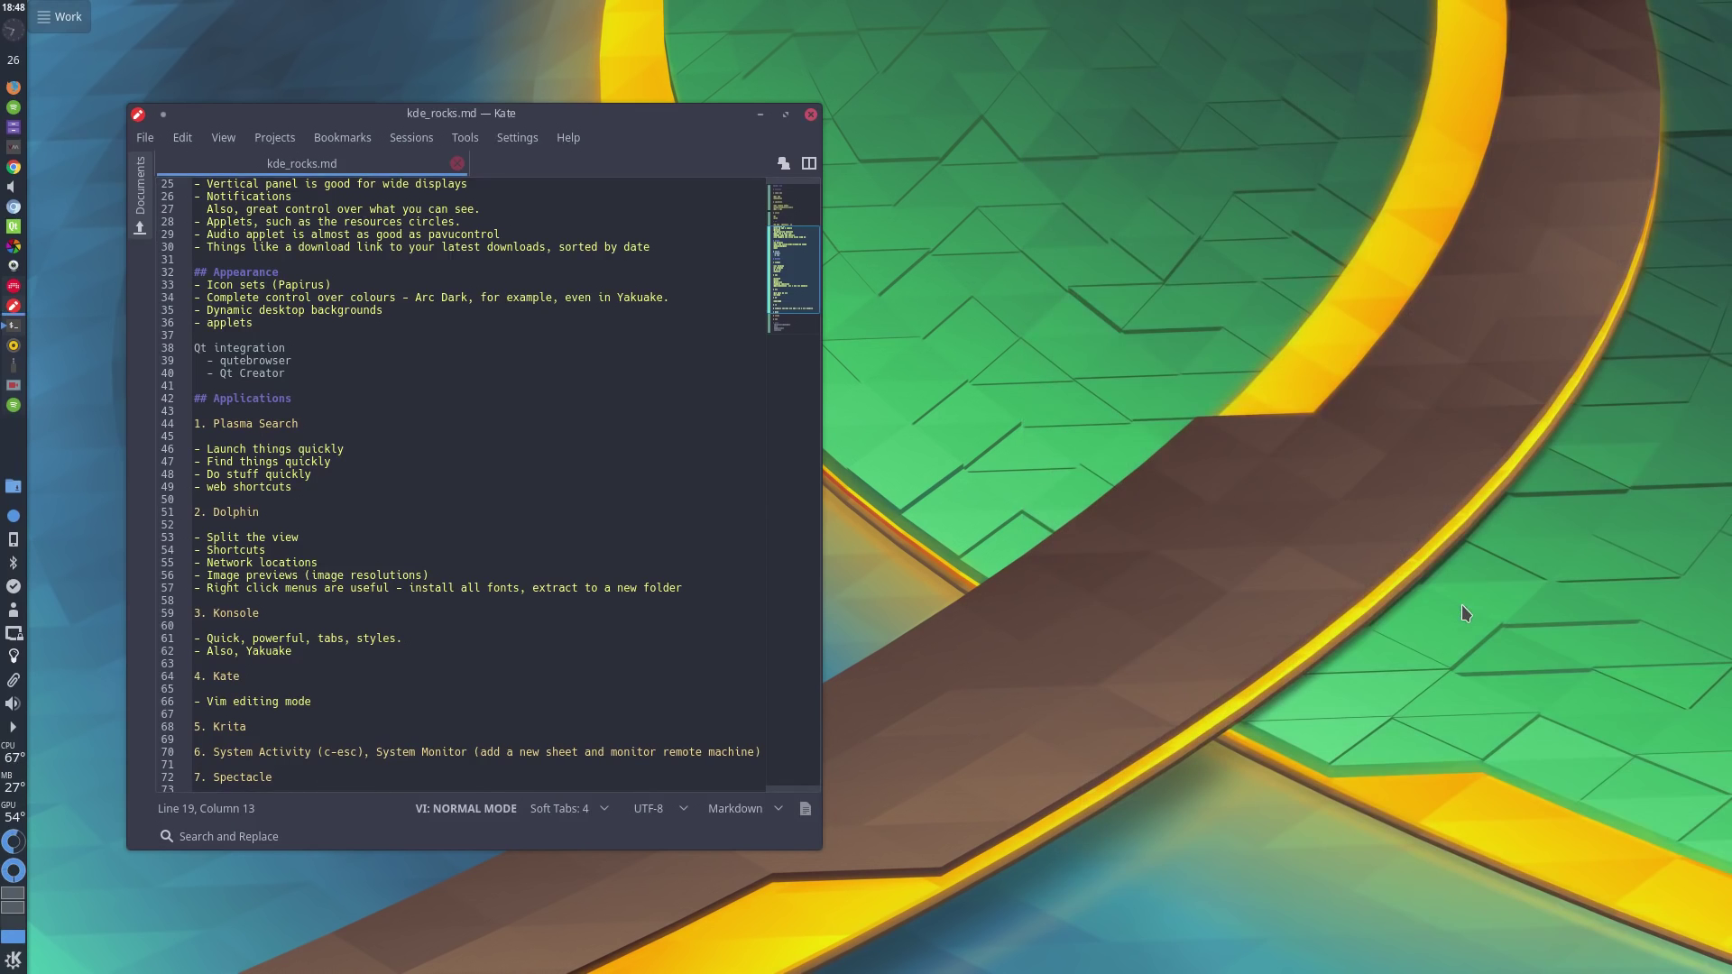
Step: Move the Kate window nearer the centre of the desktop and show the remaining application notes up to Marble
drag(463, 531, 672, 512)
scroll(603, 626, down, 2)
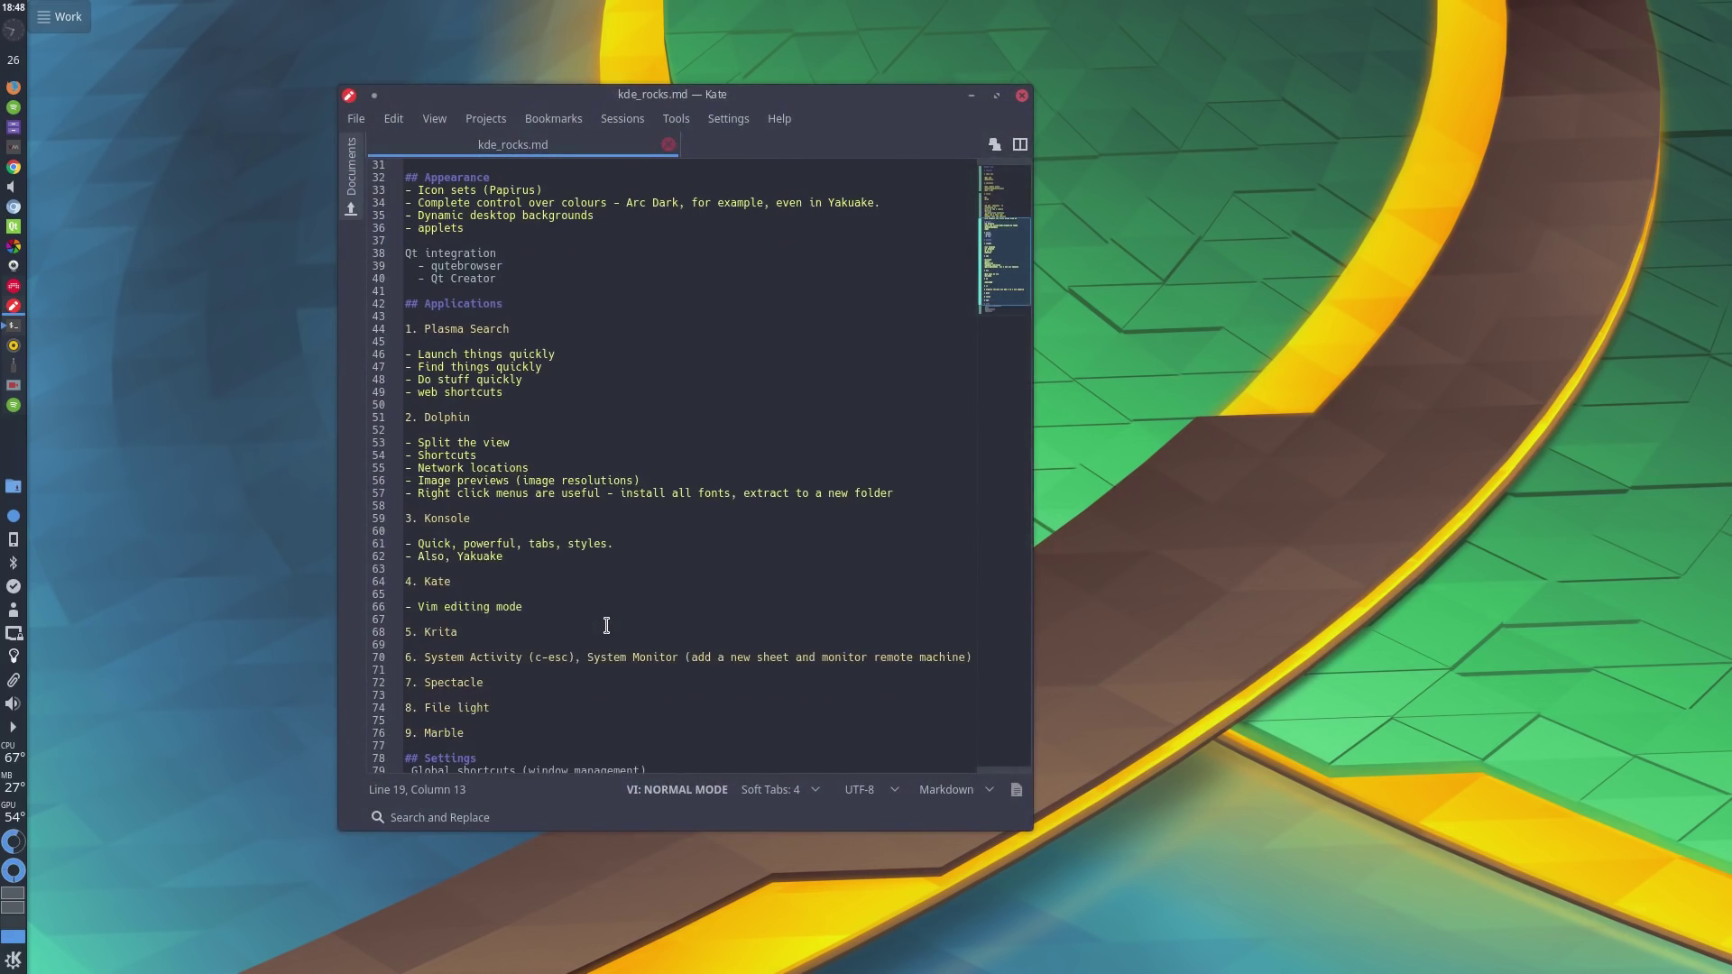
scroll(507, 605, down, 1)
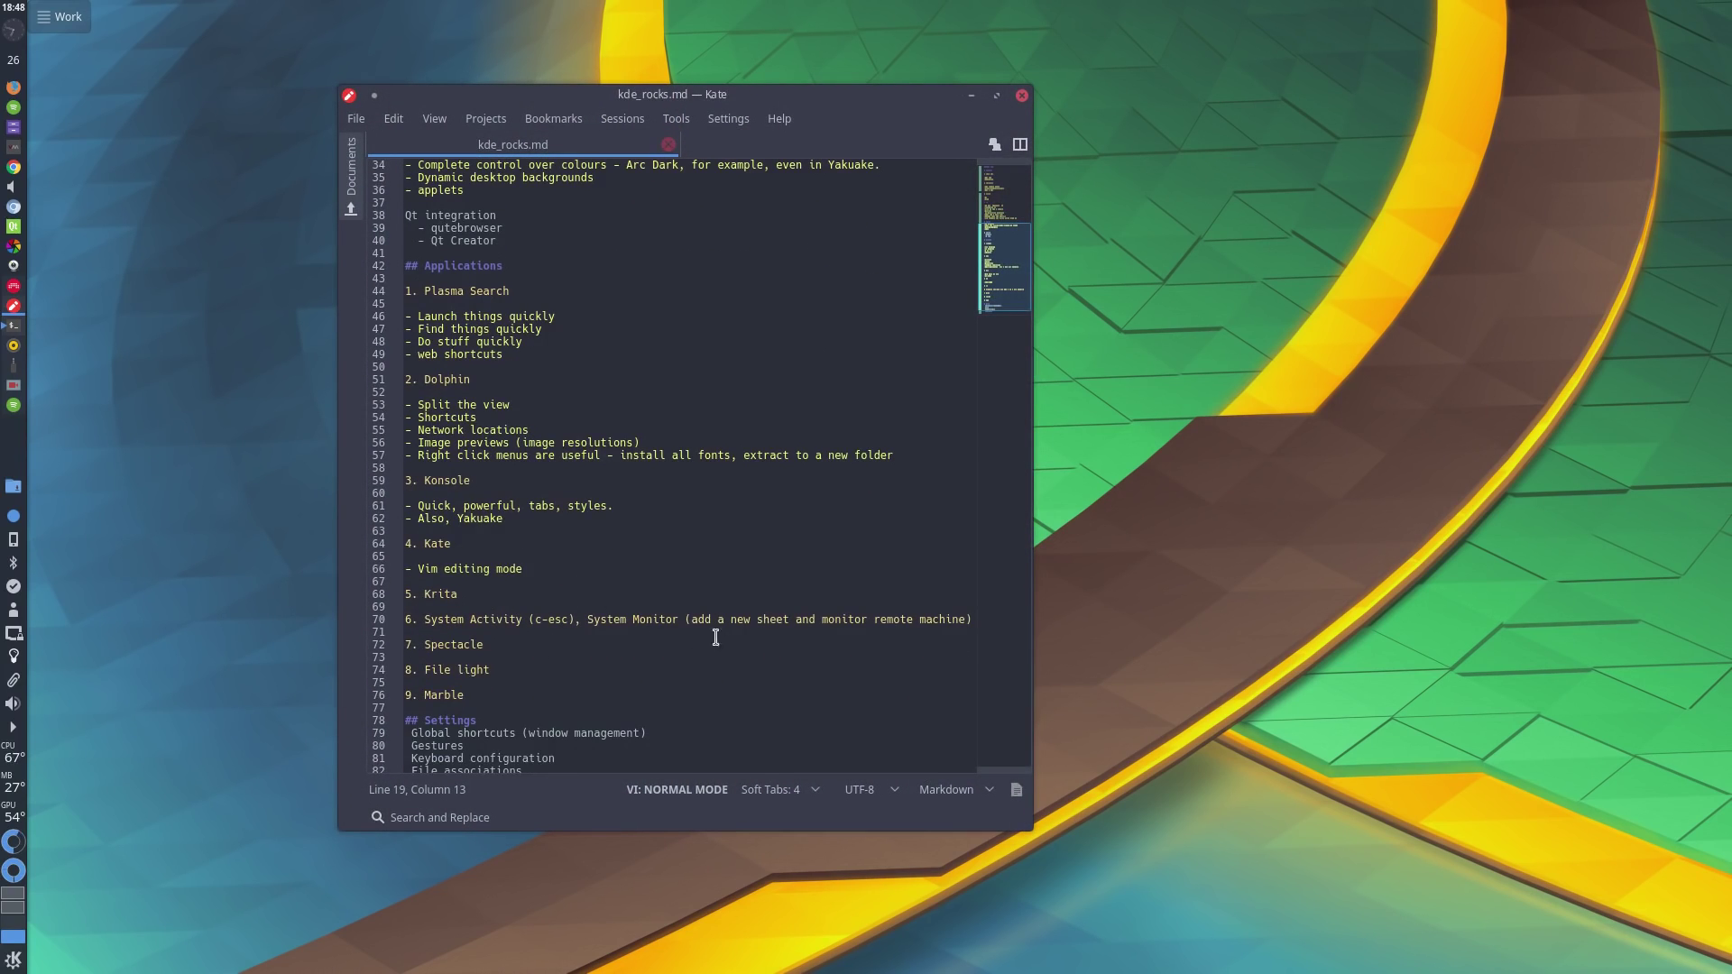
drag(716, 637, 686, 634)
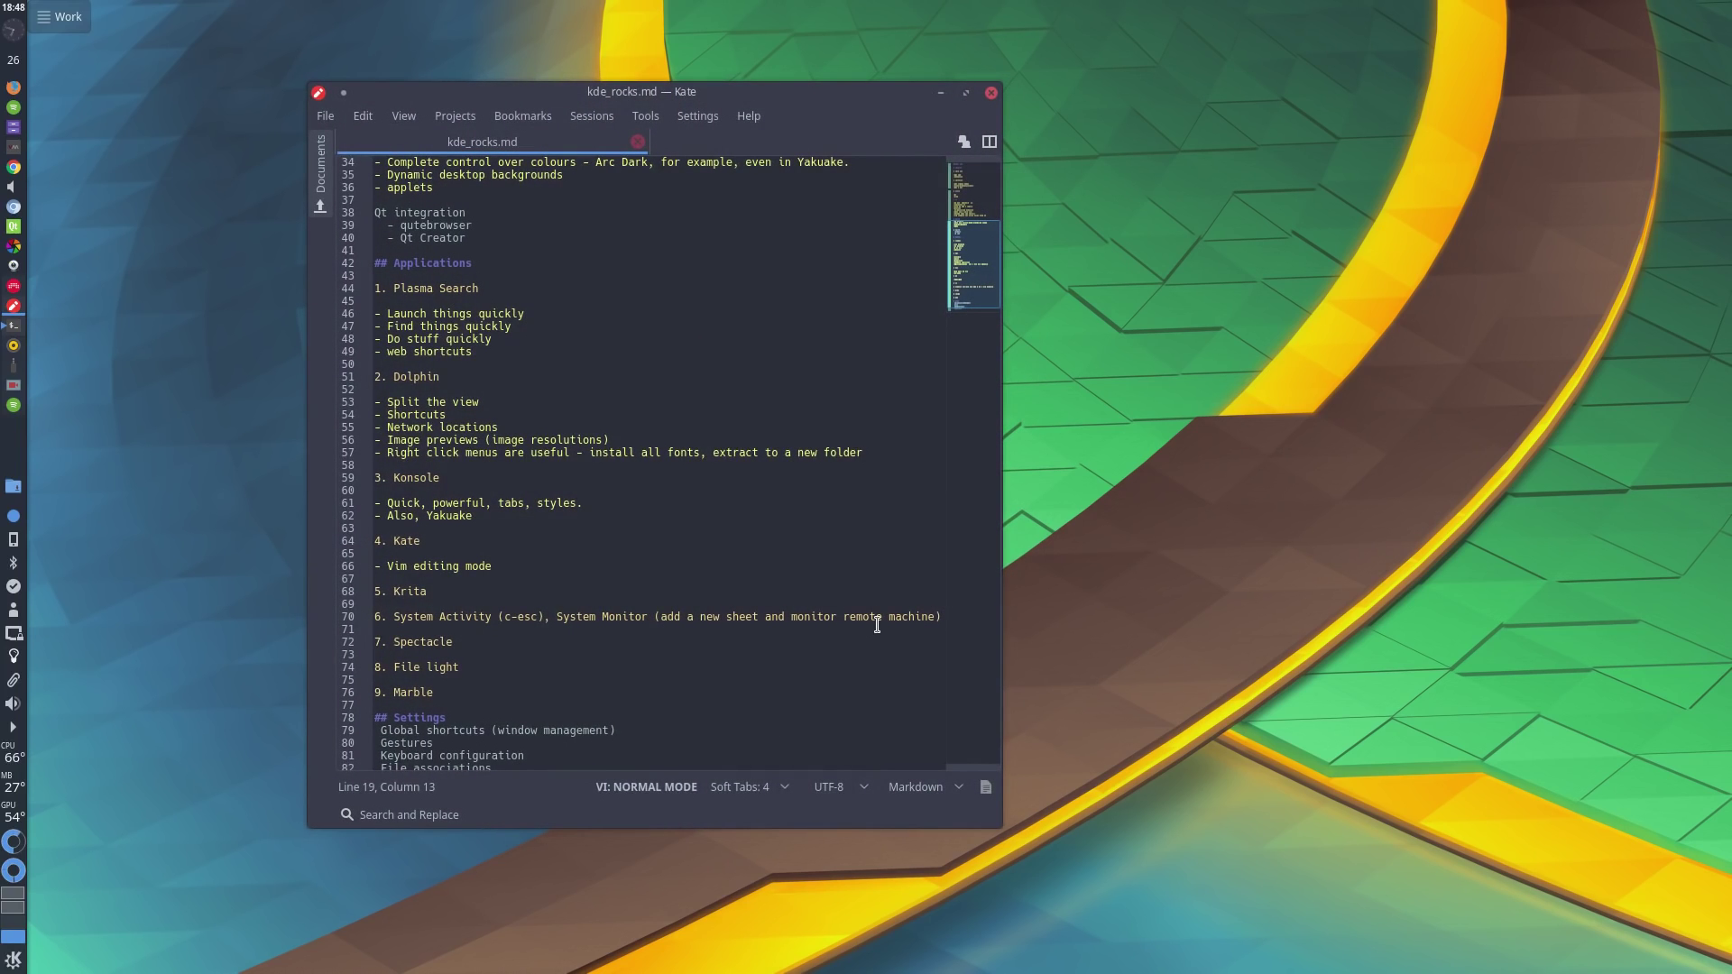
Step: Bring up the System Activity process list over the desktop and close it again
click(1233, 557)
key(ctrl+Escape)
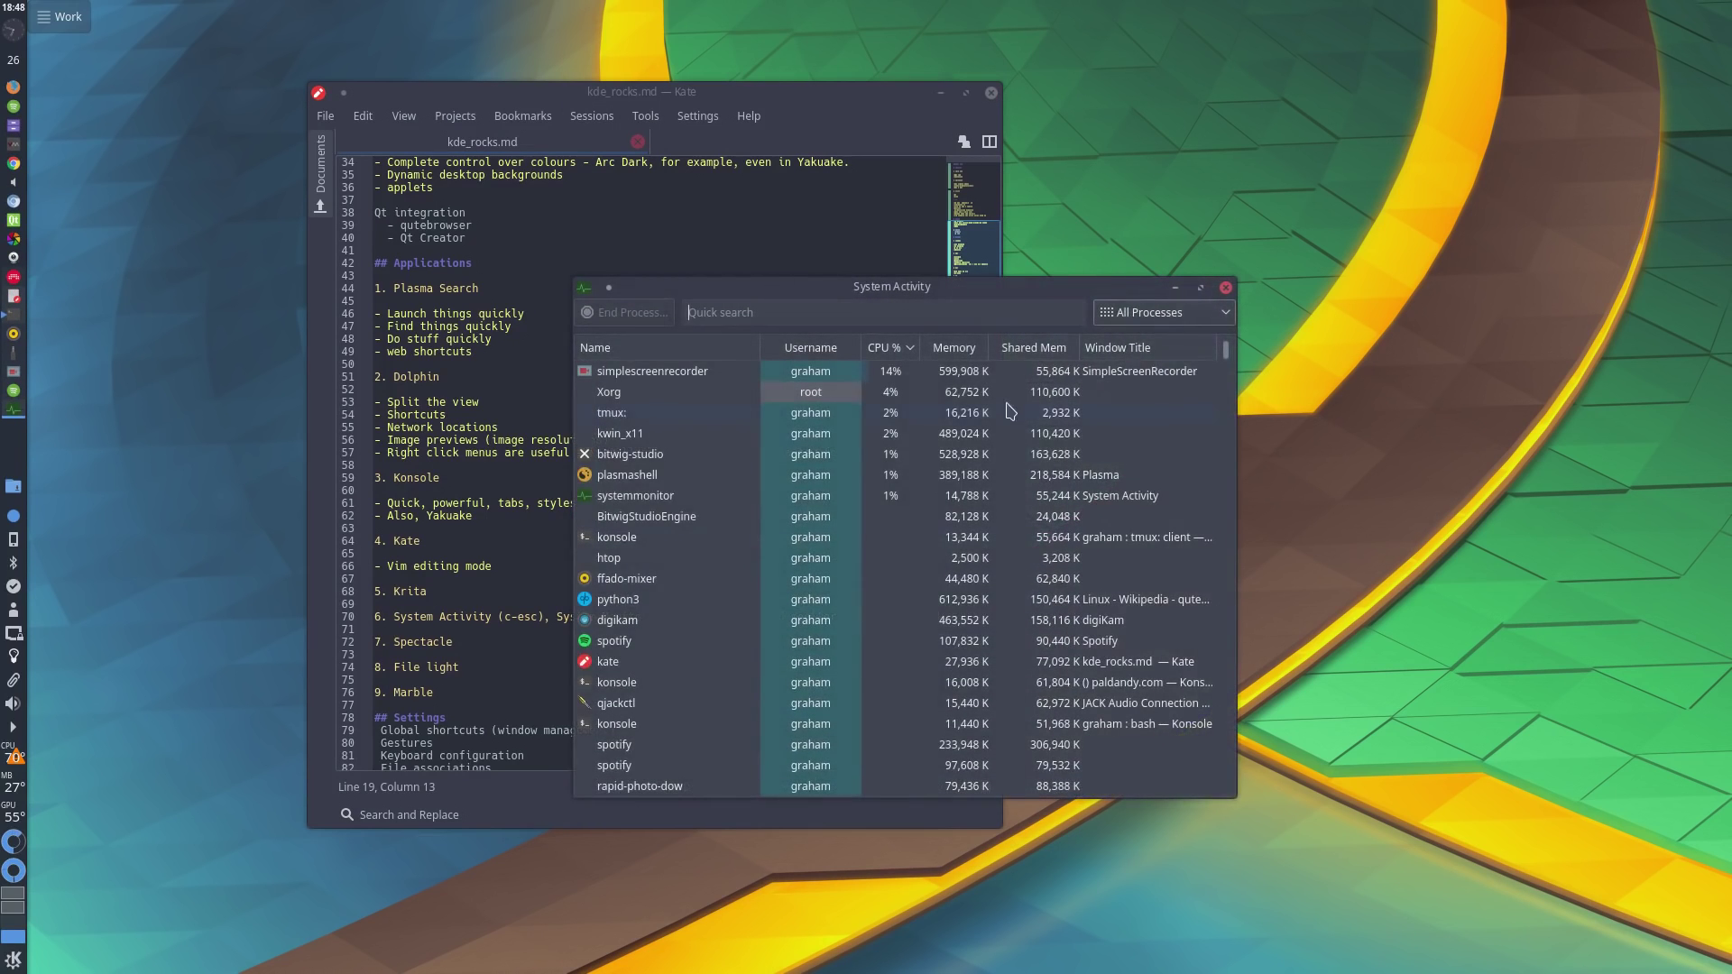
click(1225, 287)
Step: Search Plasma for "monitor" and launch KSysGuard from the results
key(alt+space)
text(monitor)
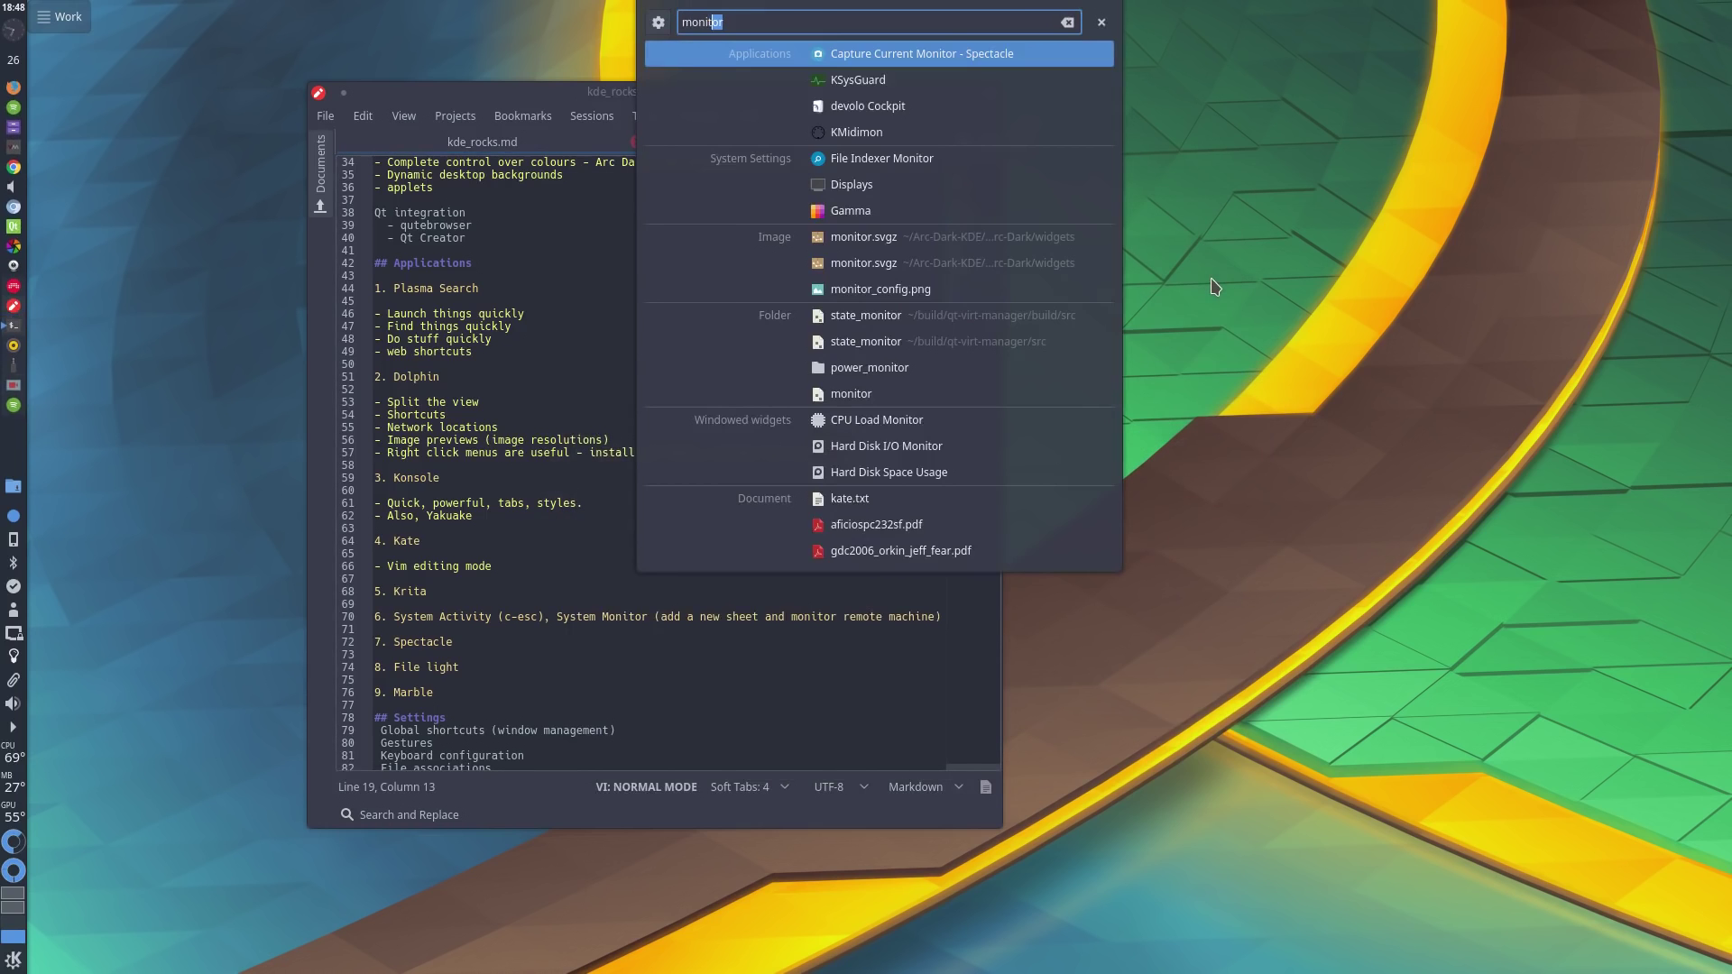
key(Down)
key(Return)
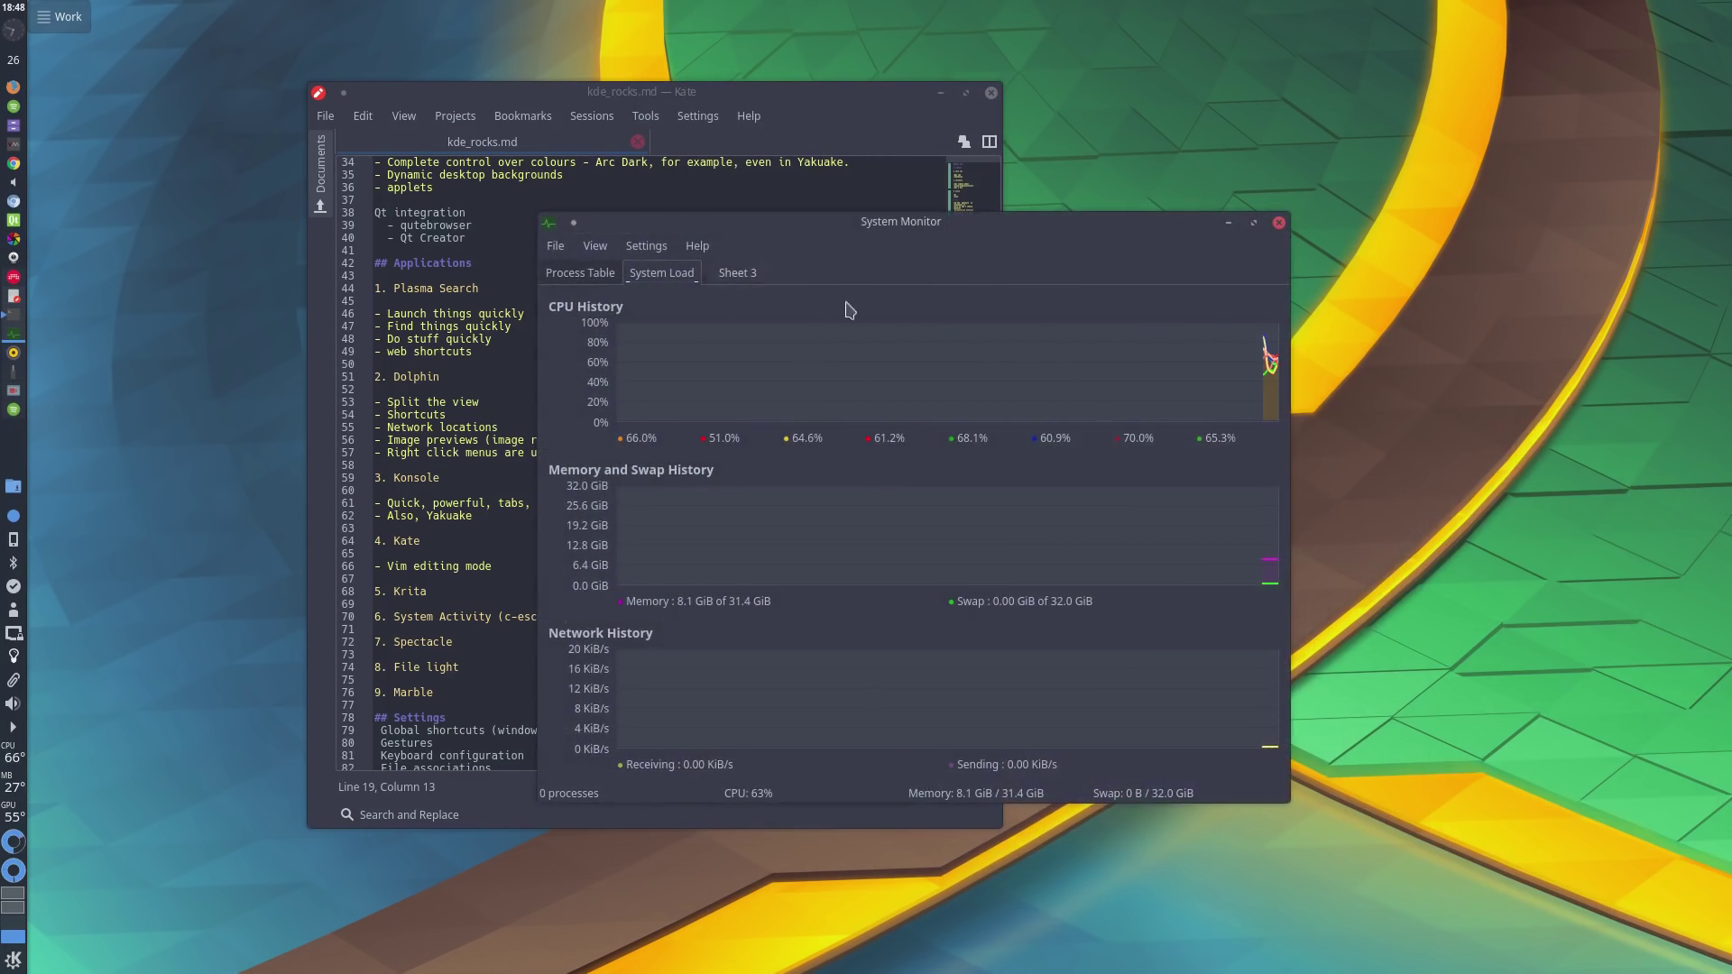
Step: Add a new System Monitor tab titled Sheet 4 with 3 rows, 1 column and a 0.50 sec update interval
click(555, 245)
click(584, 270)
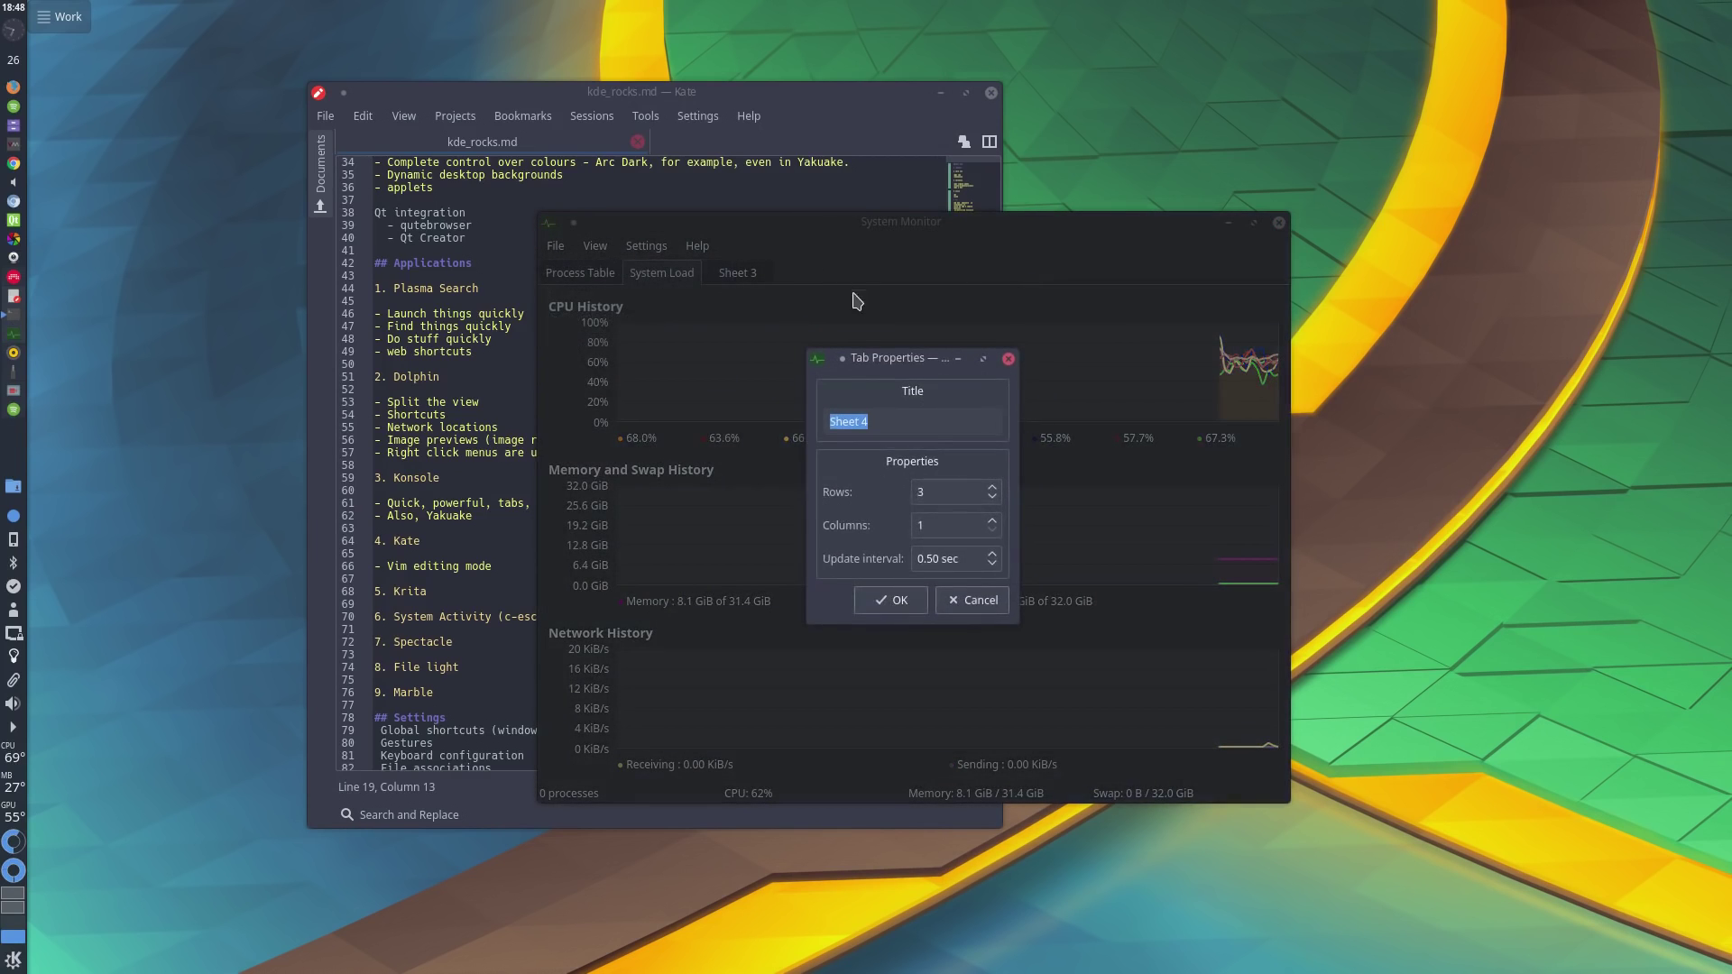
click(902, 599)
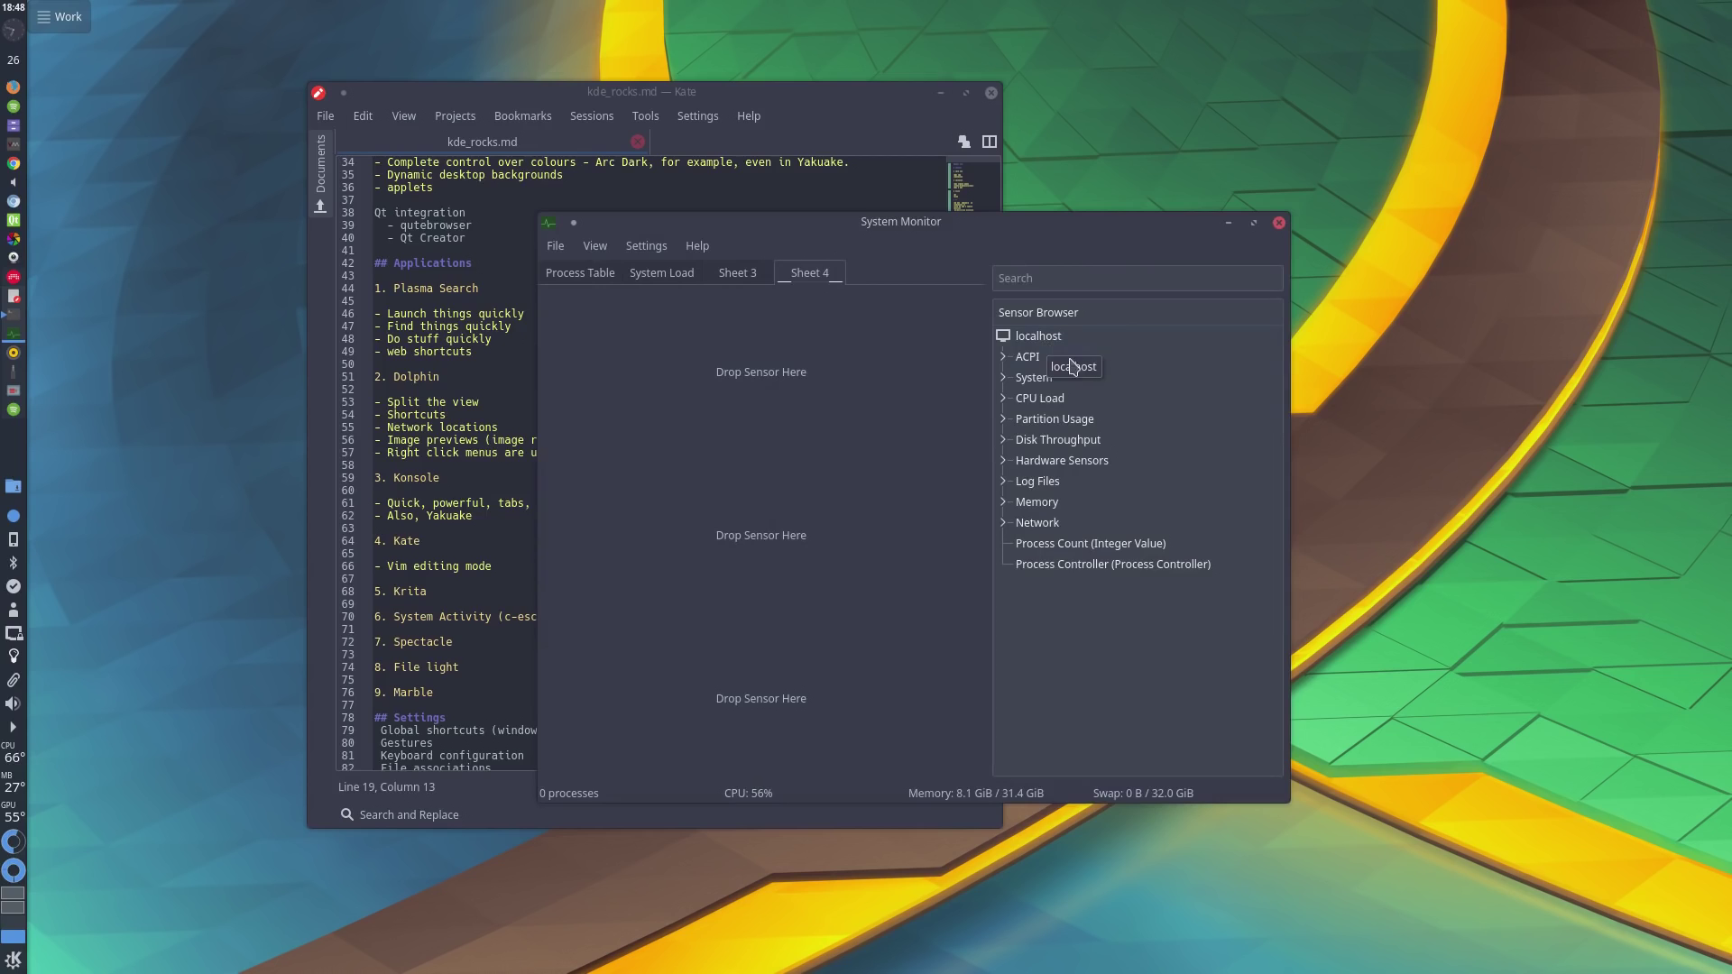
Step: Expand the ACPI, Partition Usage and Thermal Zone sensors and try to place 2-x86_pkg_temp on the sheet
click(1003, 357)
click(1003, 461)
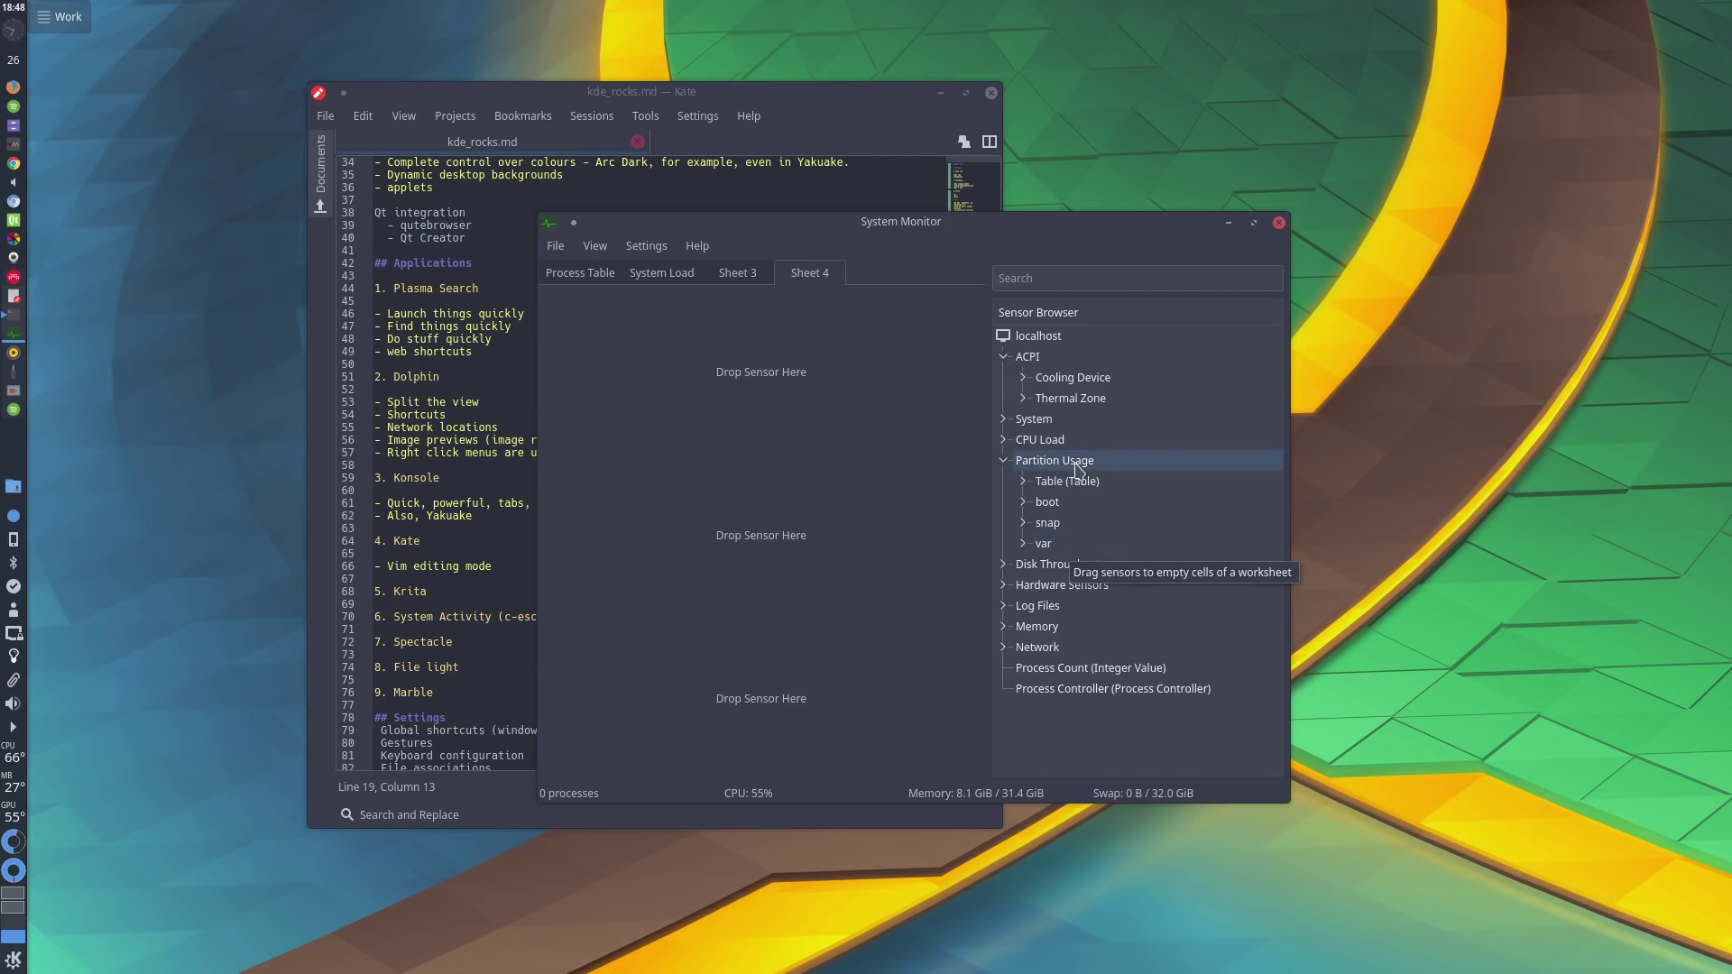
double_click(1094, 399)
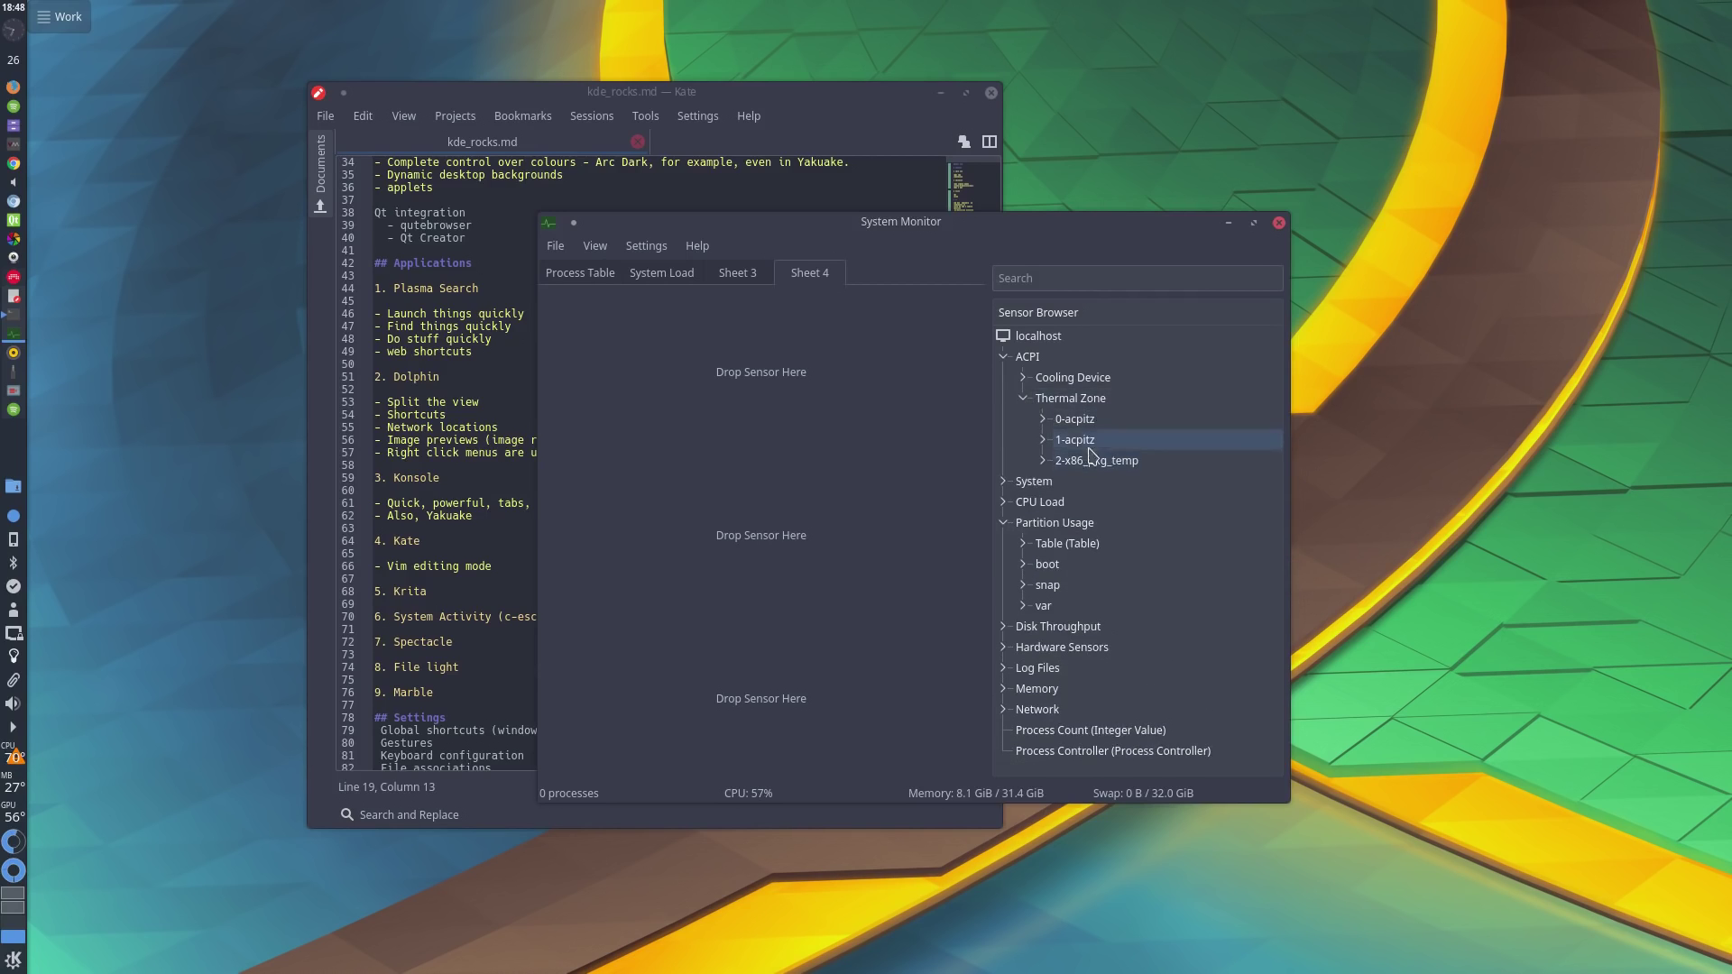
drag(1109, 462, 731, 480)
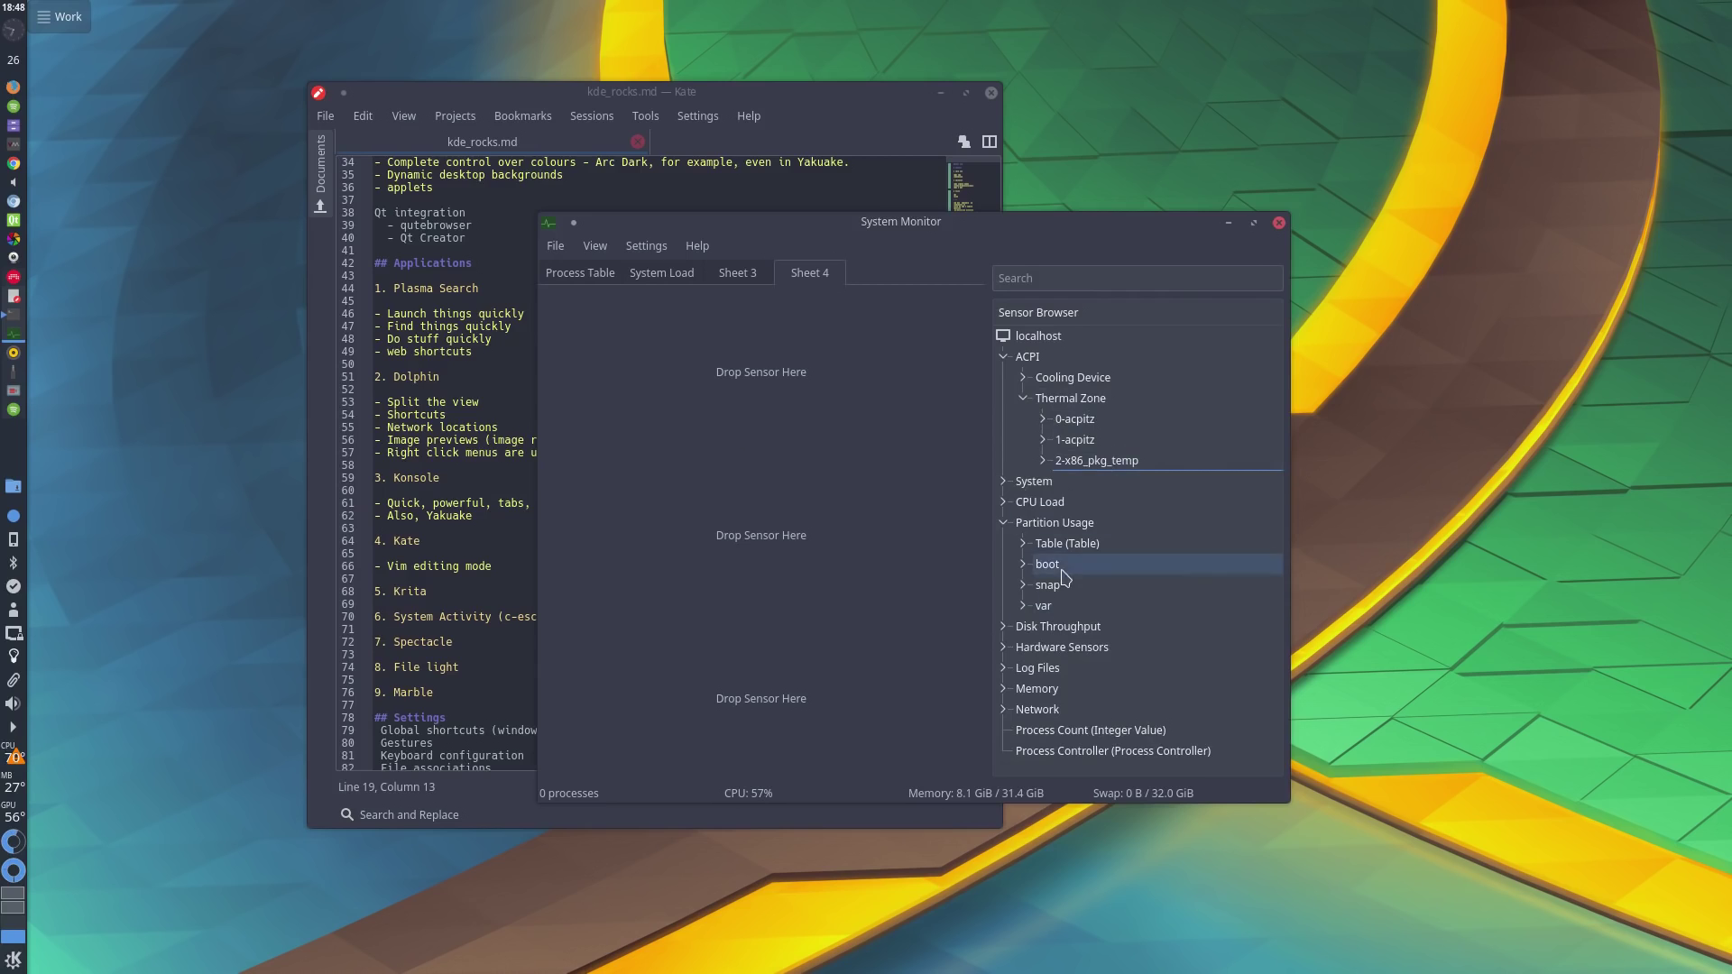
Step: Add CPU 3's Clock Frequency sensor from CPU Load to the sheet's first cell as a digital number display
double_click(1022, 505)
click(1074, 565)
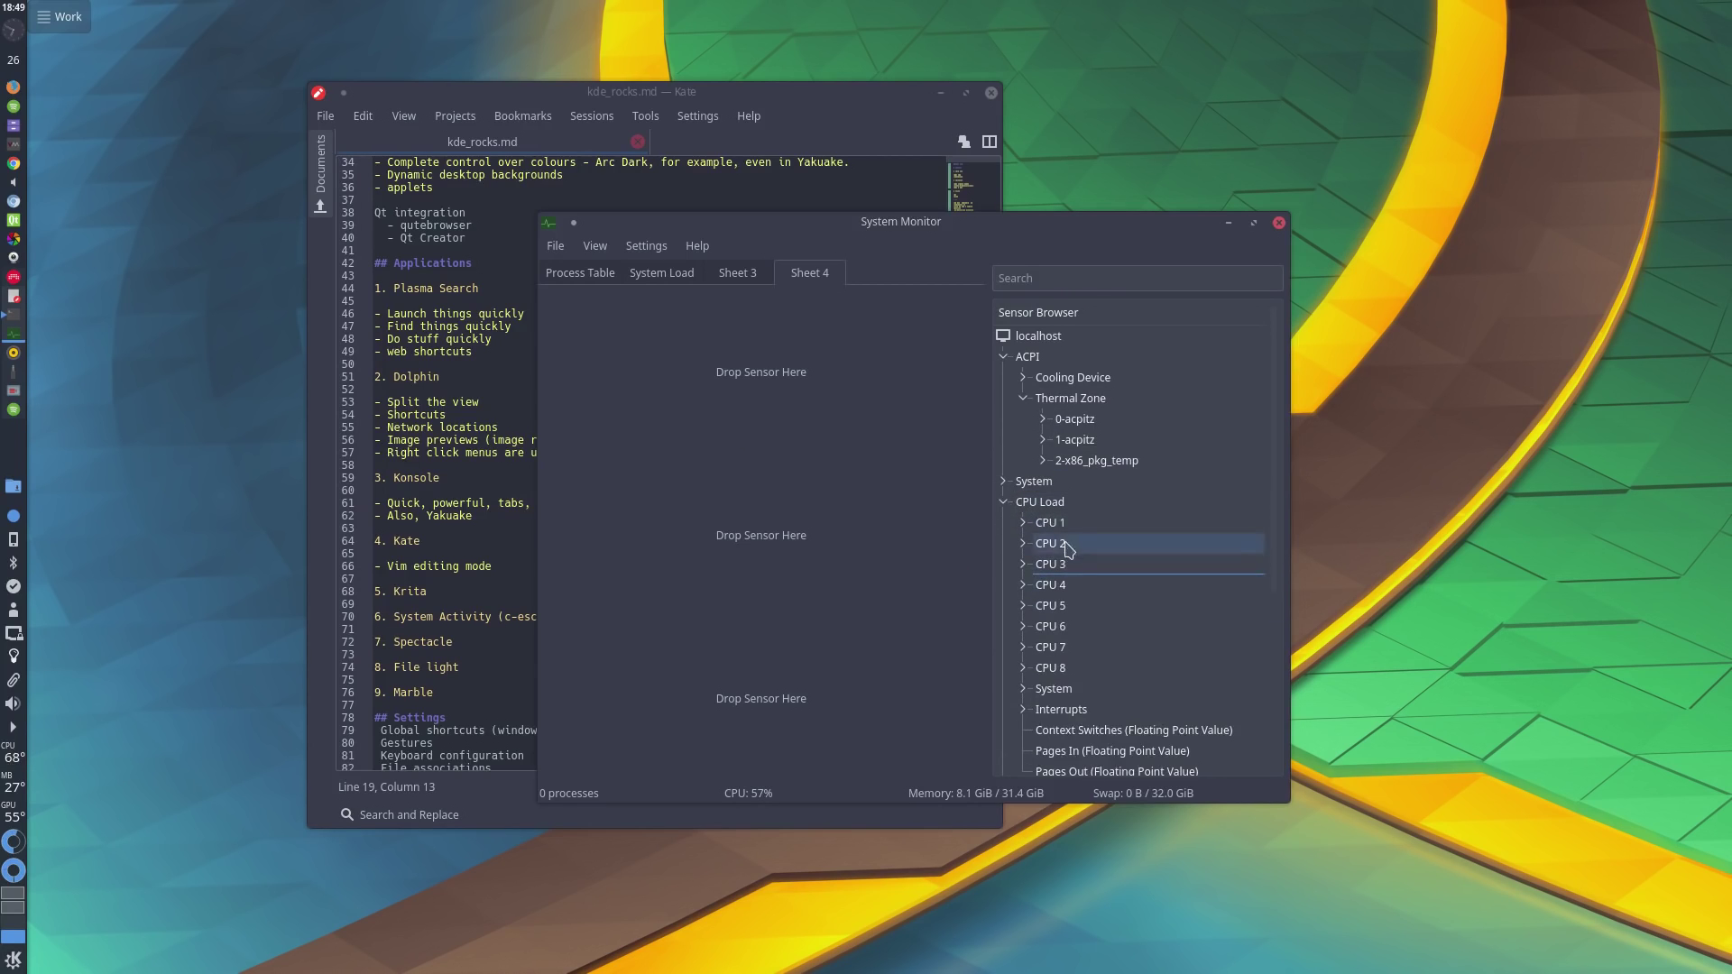
click(1024, 564)
drag(1109, 591, 765, 386)
click(849, 443)
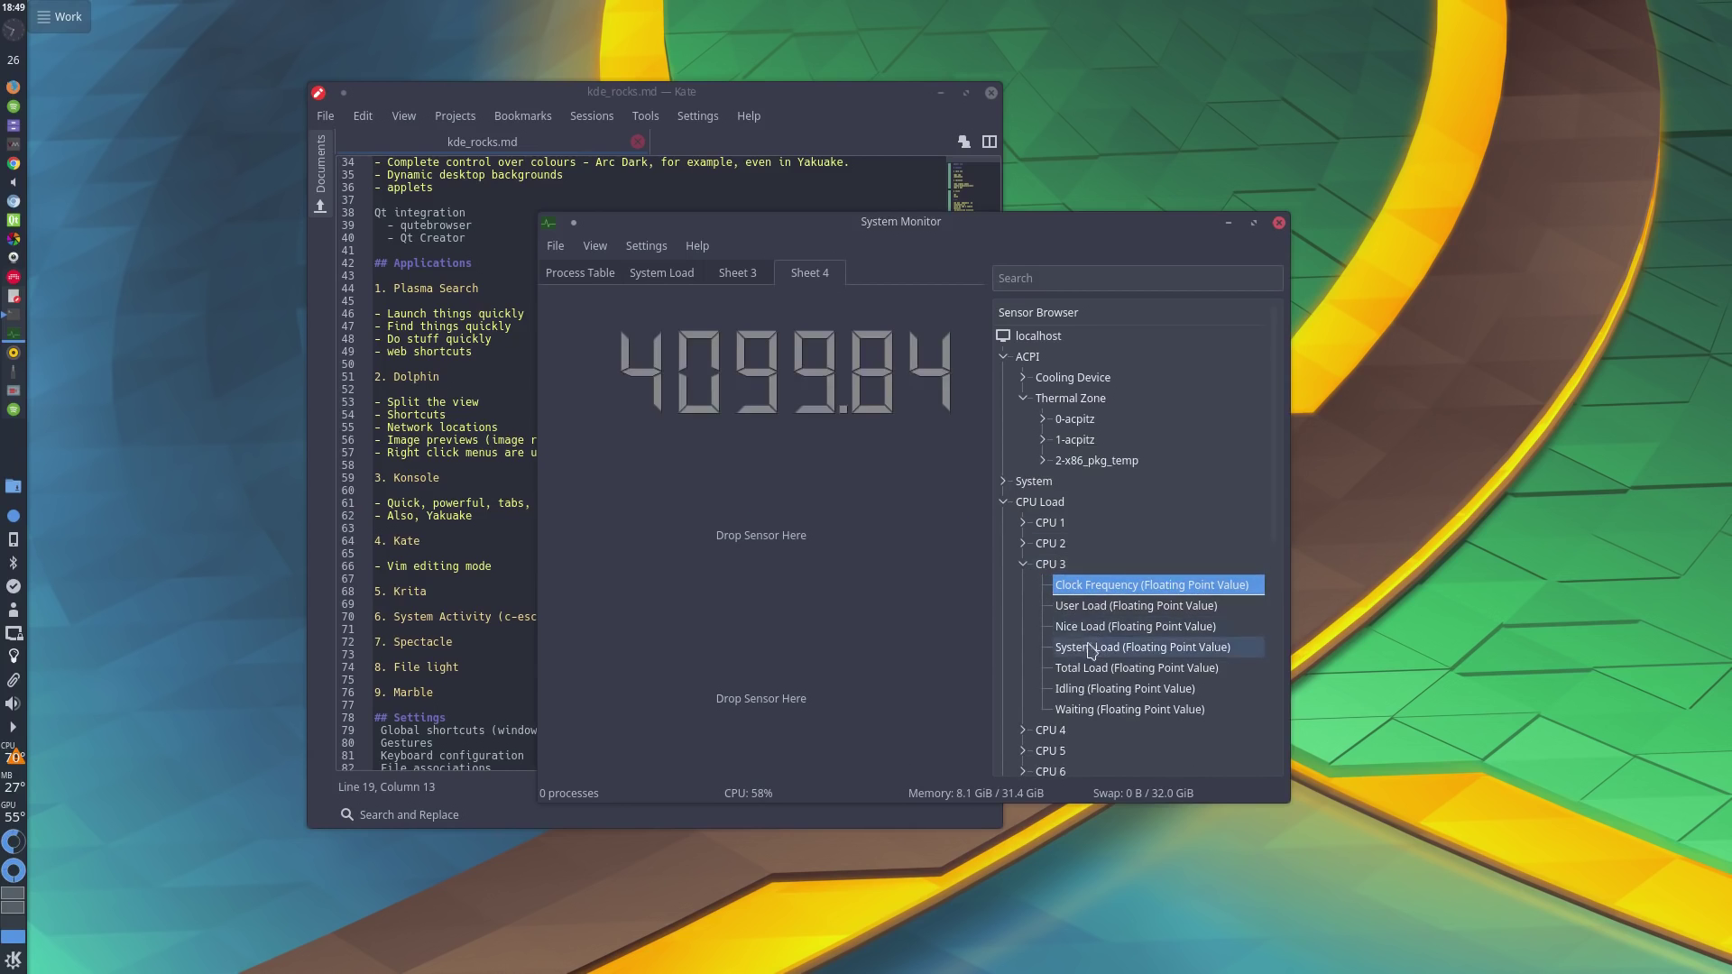
Step: Review the Clock Frequency display's properties without changing them, close System Monitor and return to the Kate notes
right_click(809, 382)
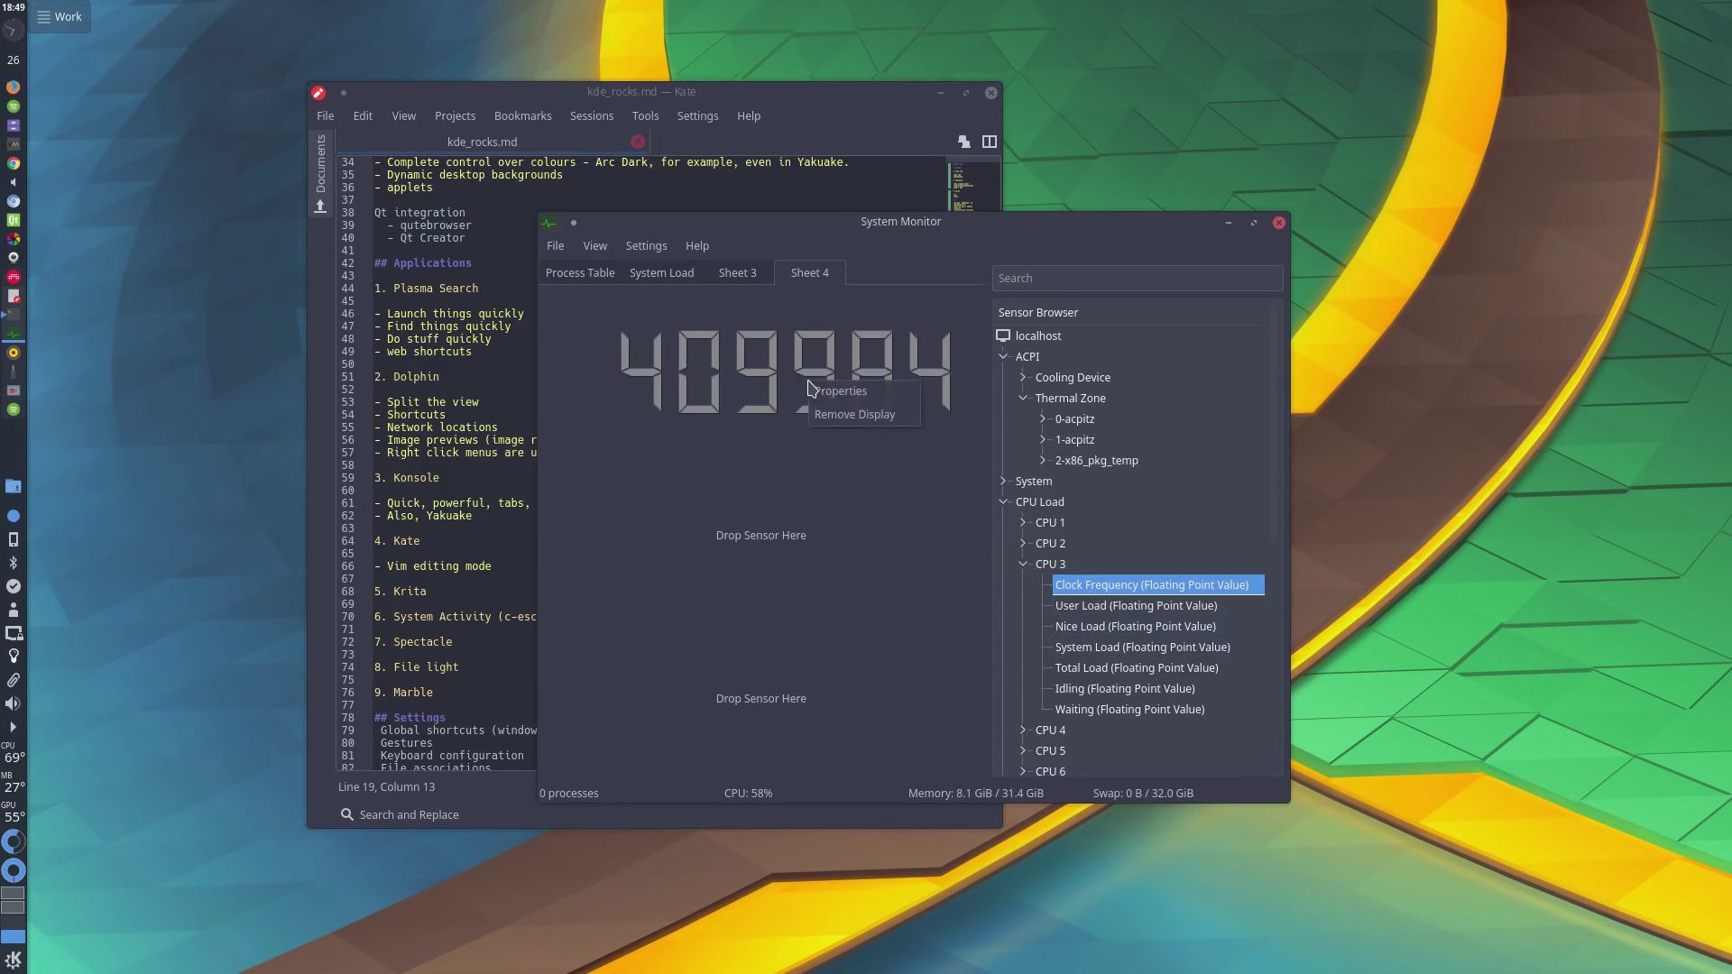
click(849, 394)
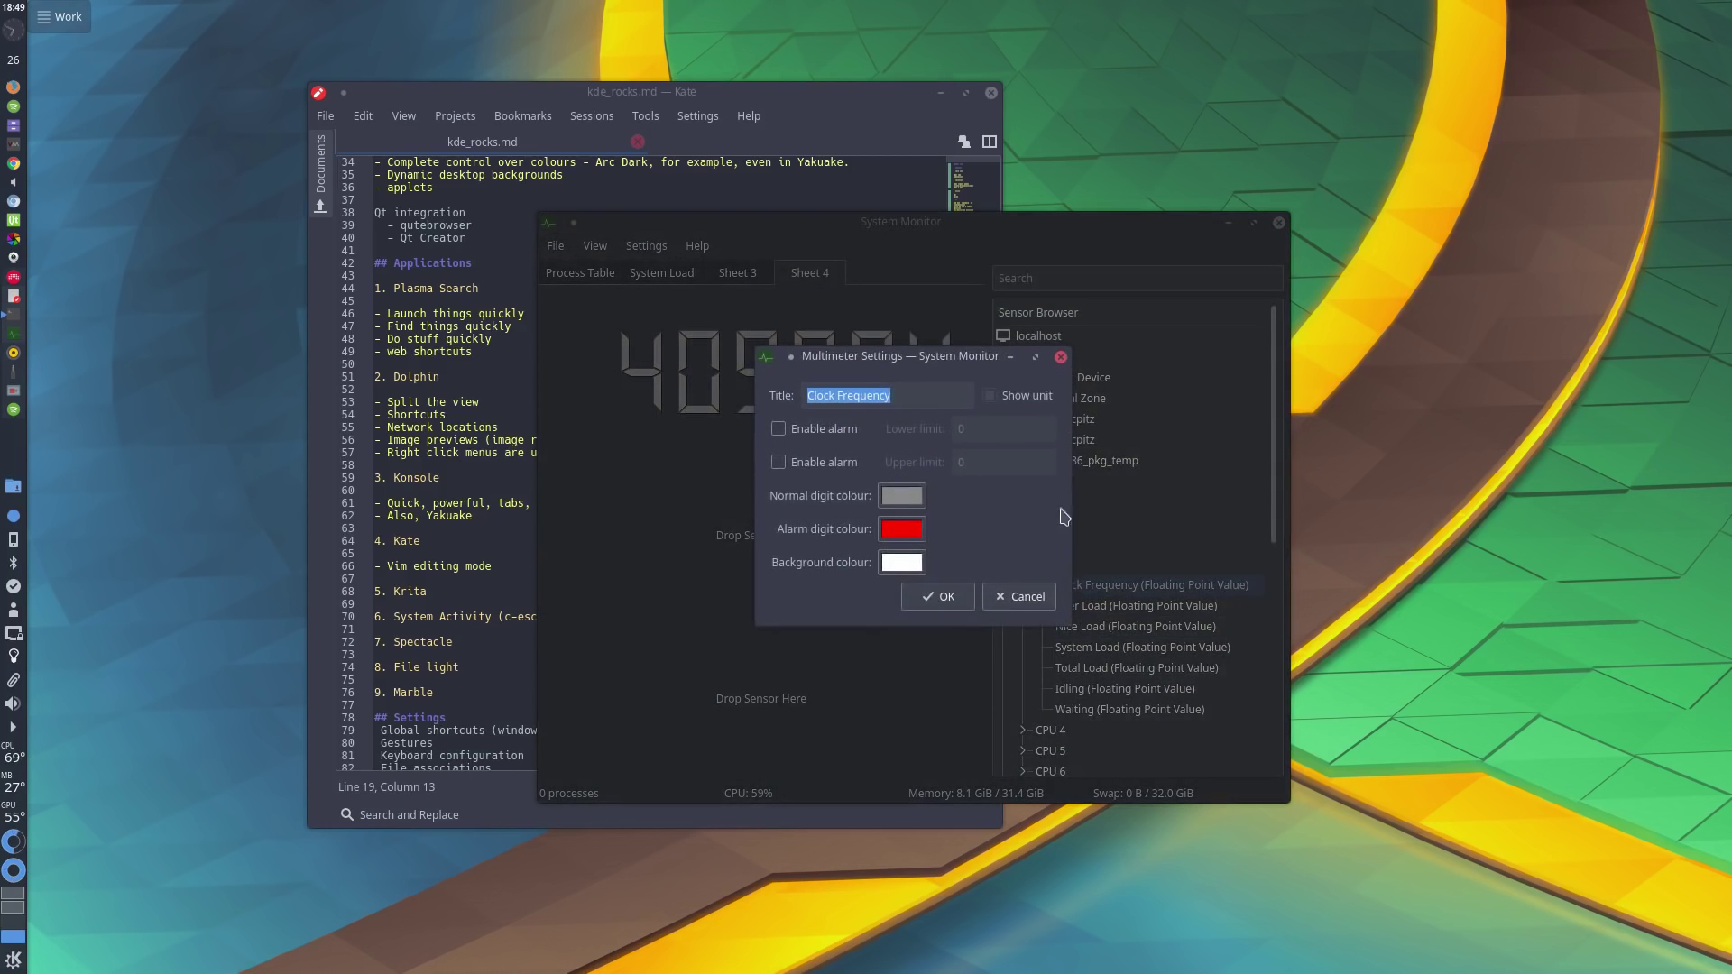
click(1031, 598)
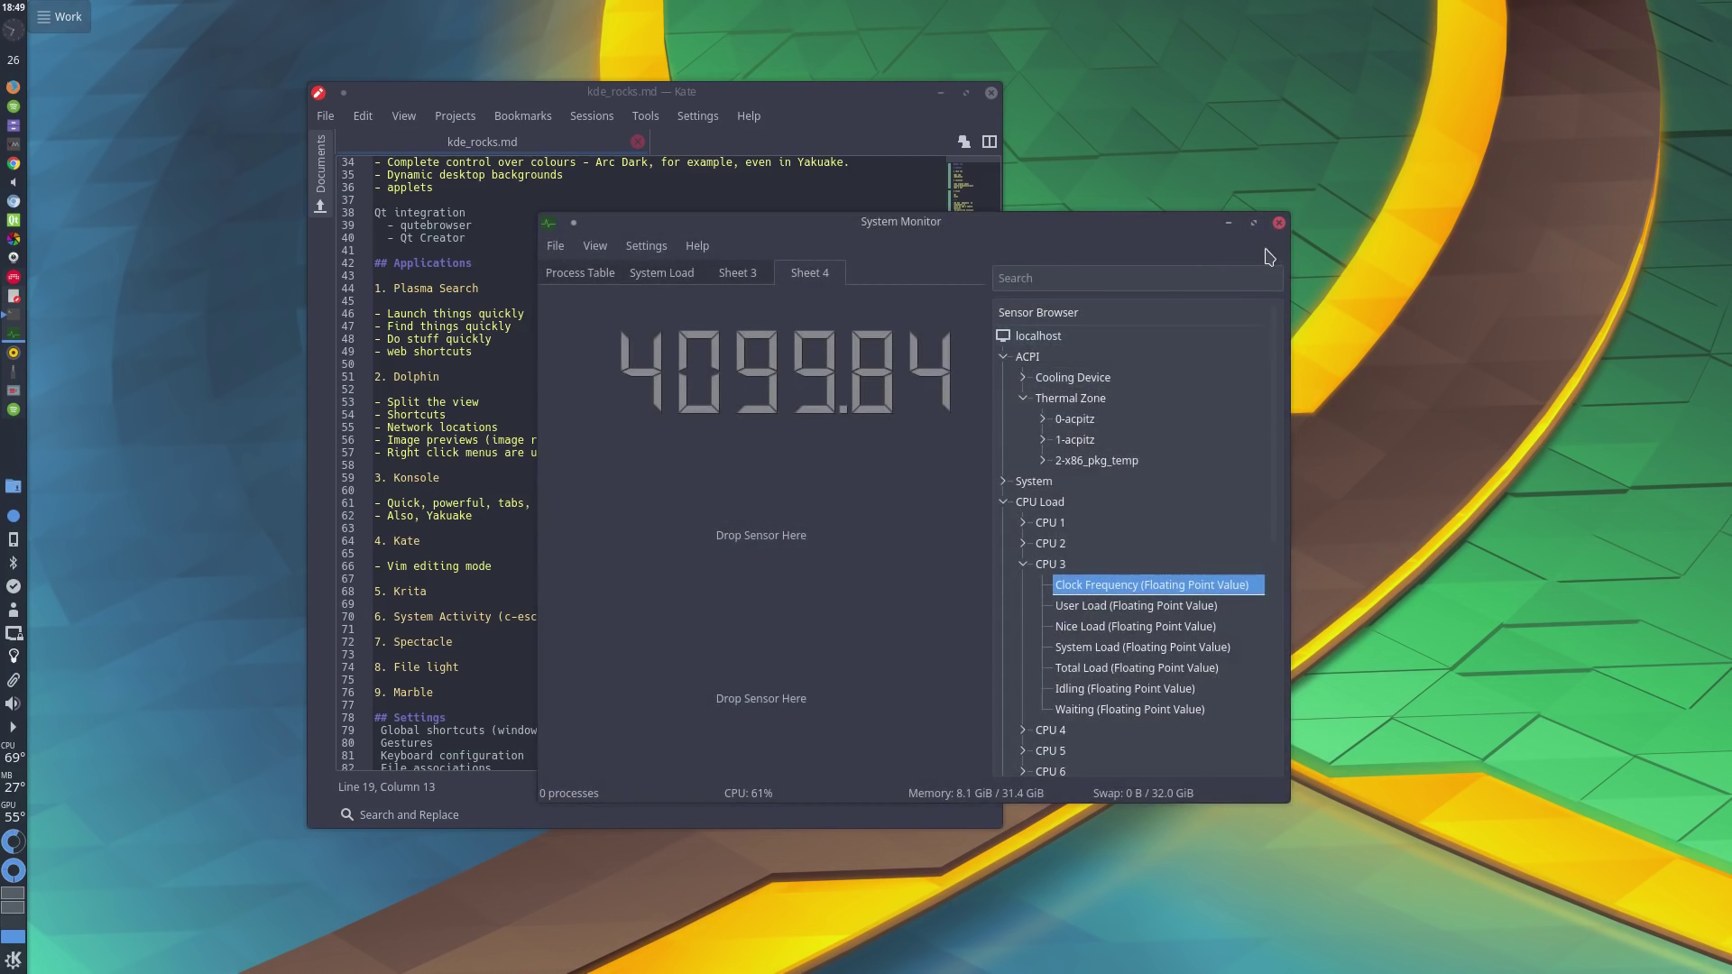
click(1278, 222)
click(775, 479)
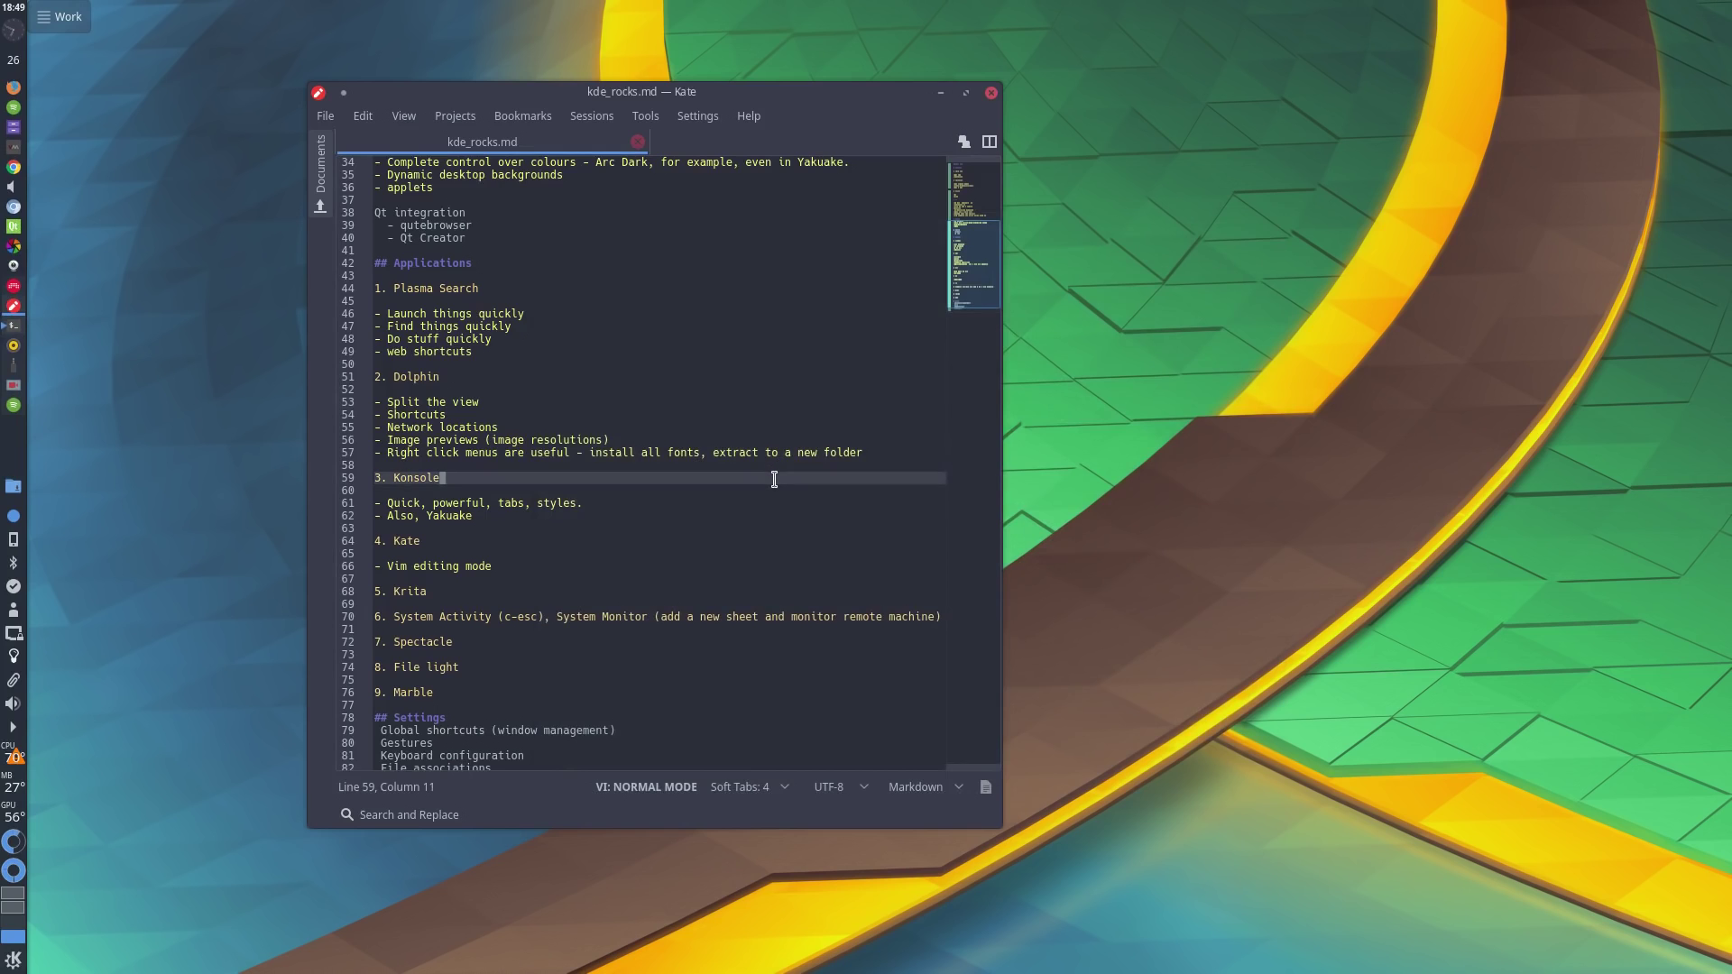
Step: Search Plasma for "spect" and launch the Spectacle screenshot utility
key(alt+space)
text(spect)
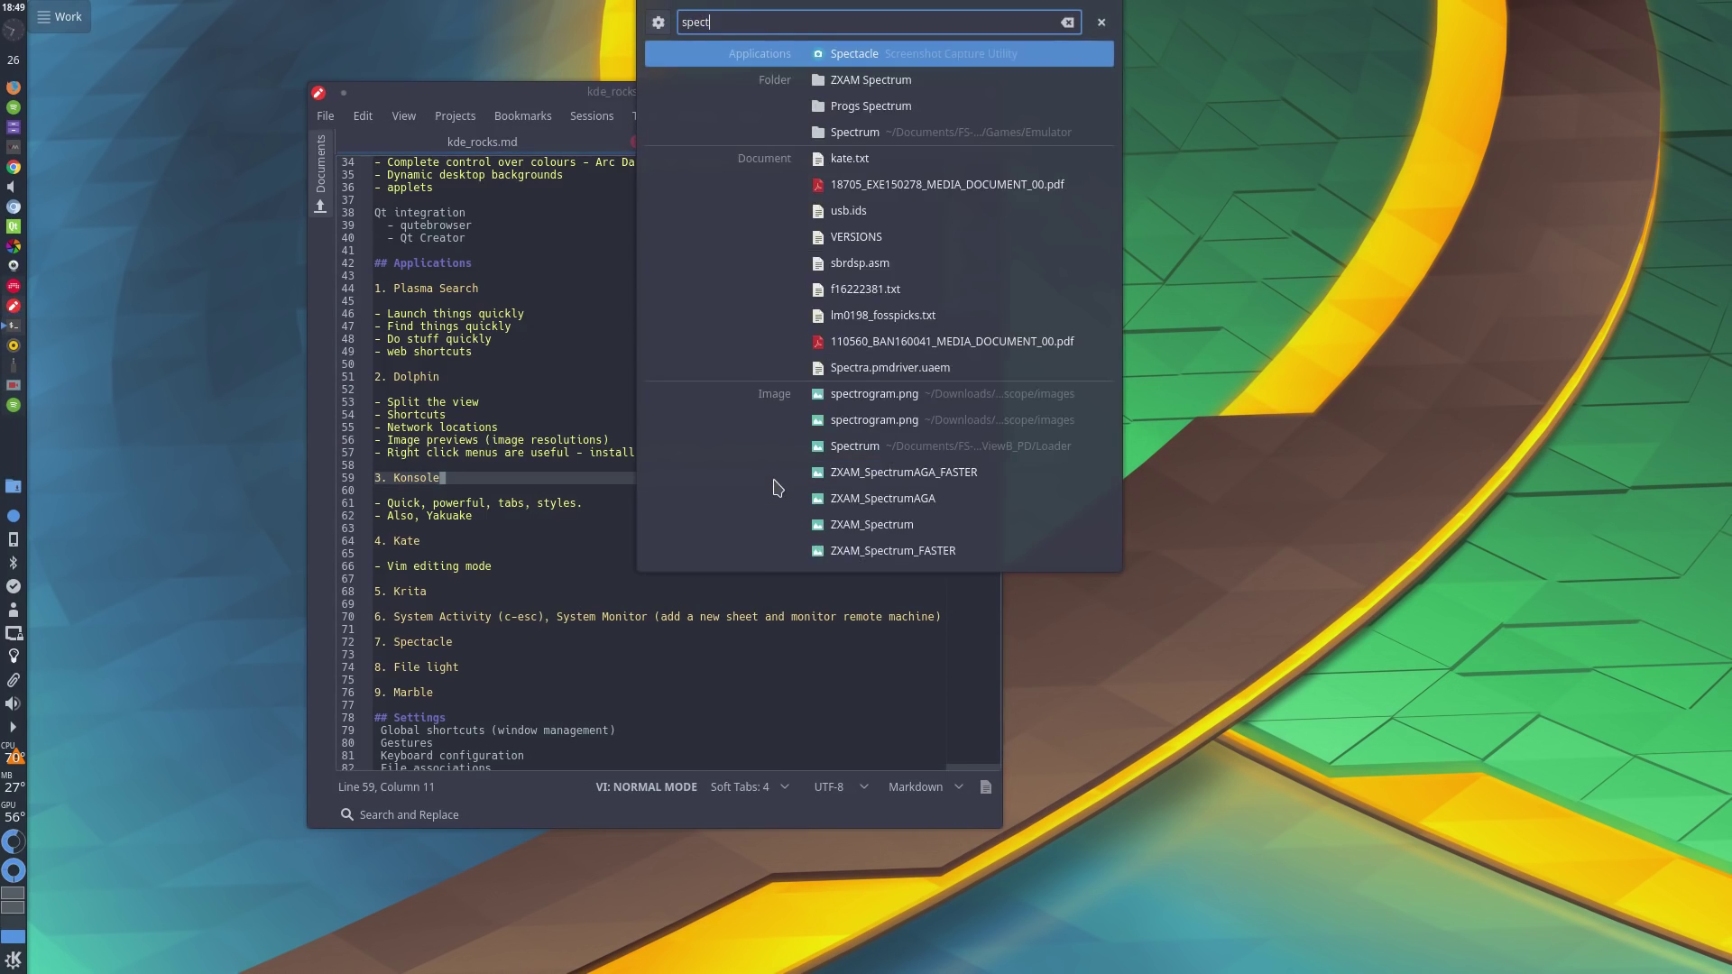
key(Return)
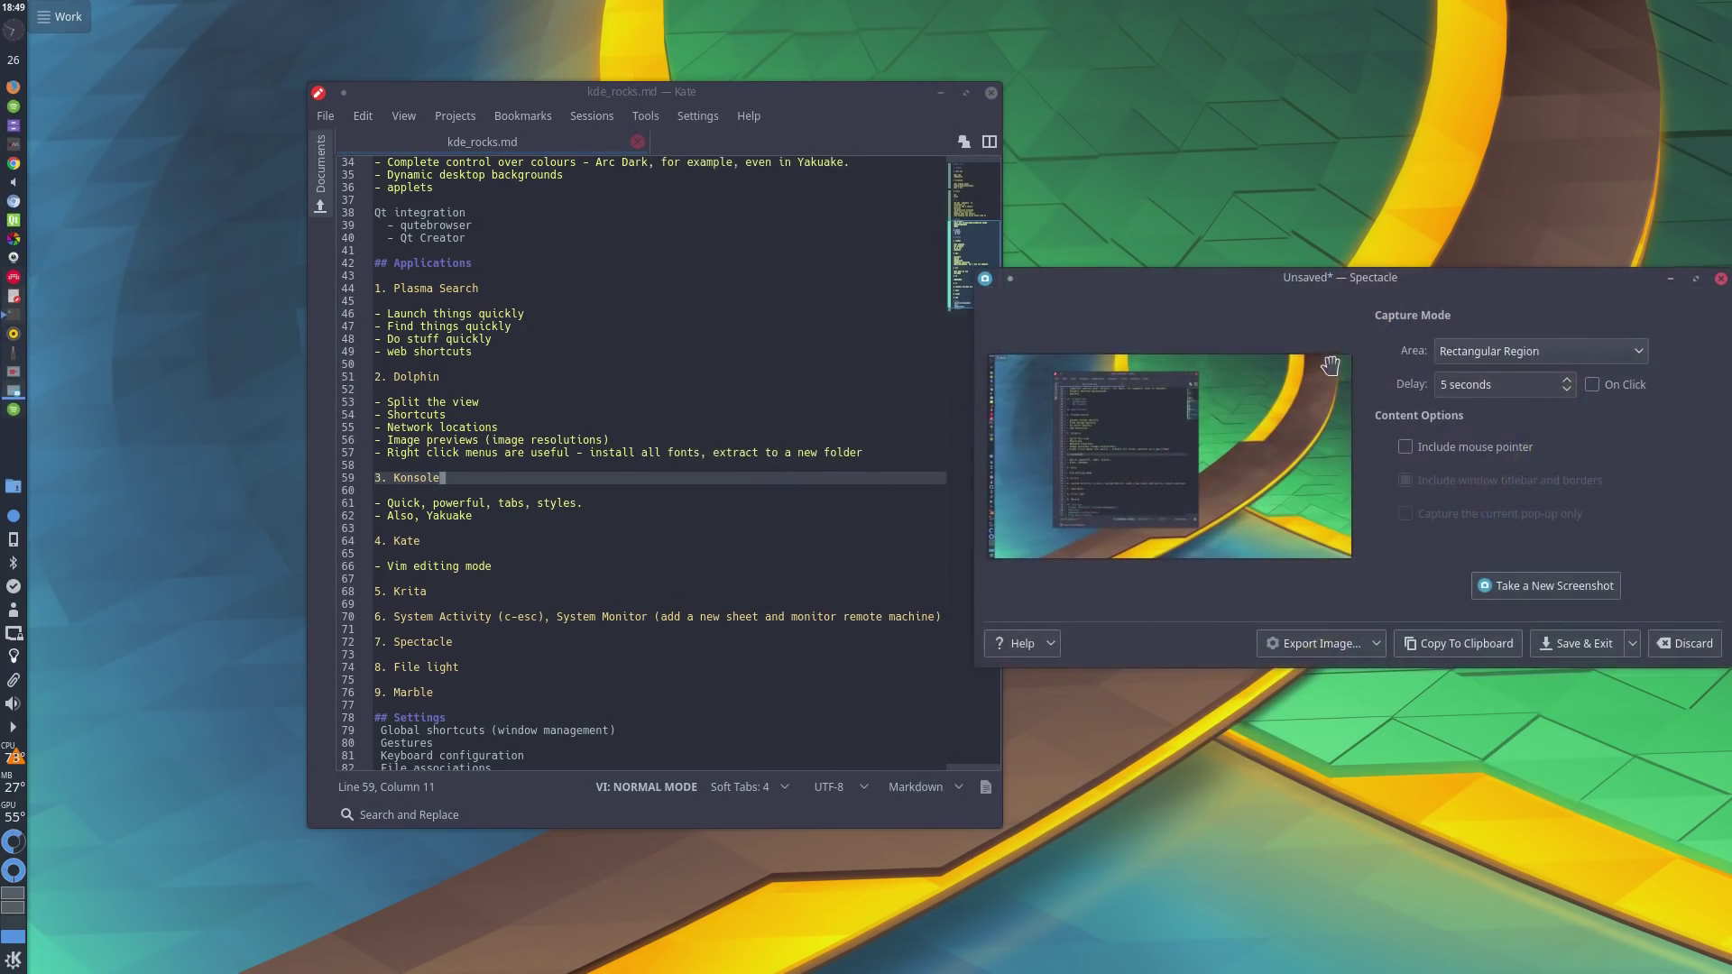
Step: Take a new Rectangular Region screenshot around the whole Kate window and close Spectacle without saving it
click(1538, 586)
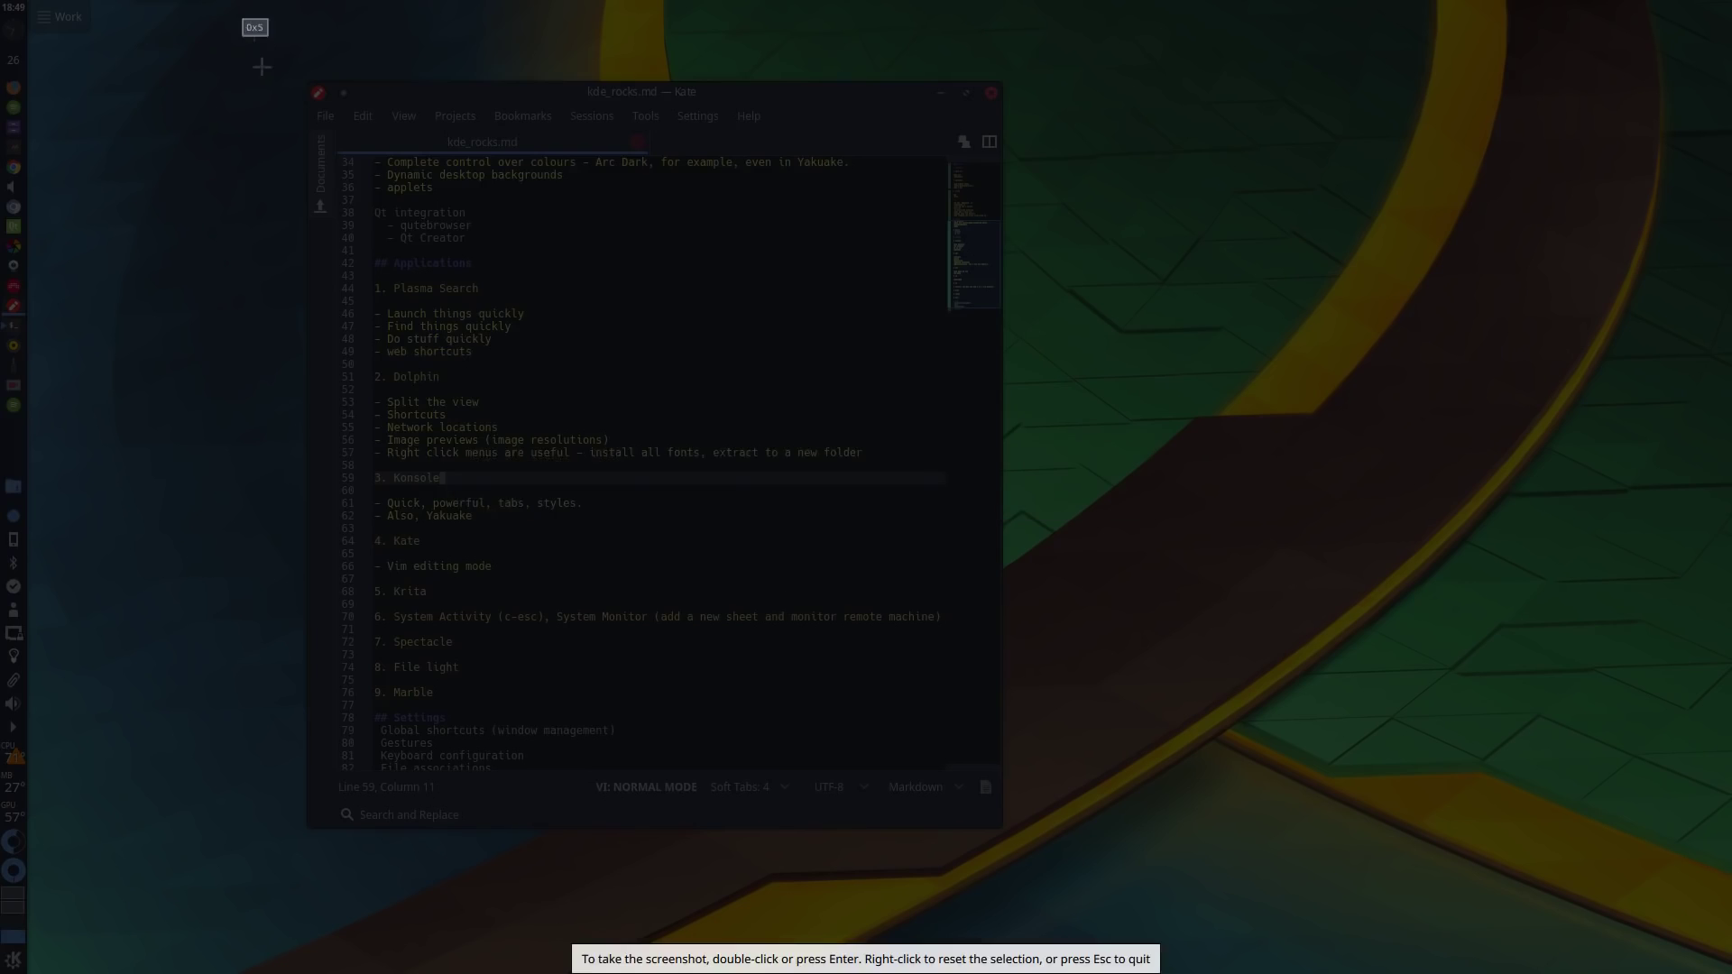
drag(255, 38, 1135, 893)
double_click(1093, 849)
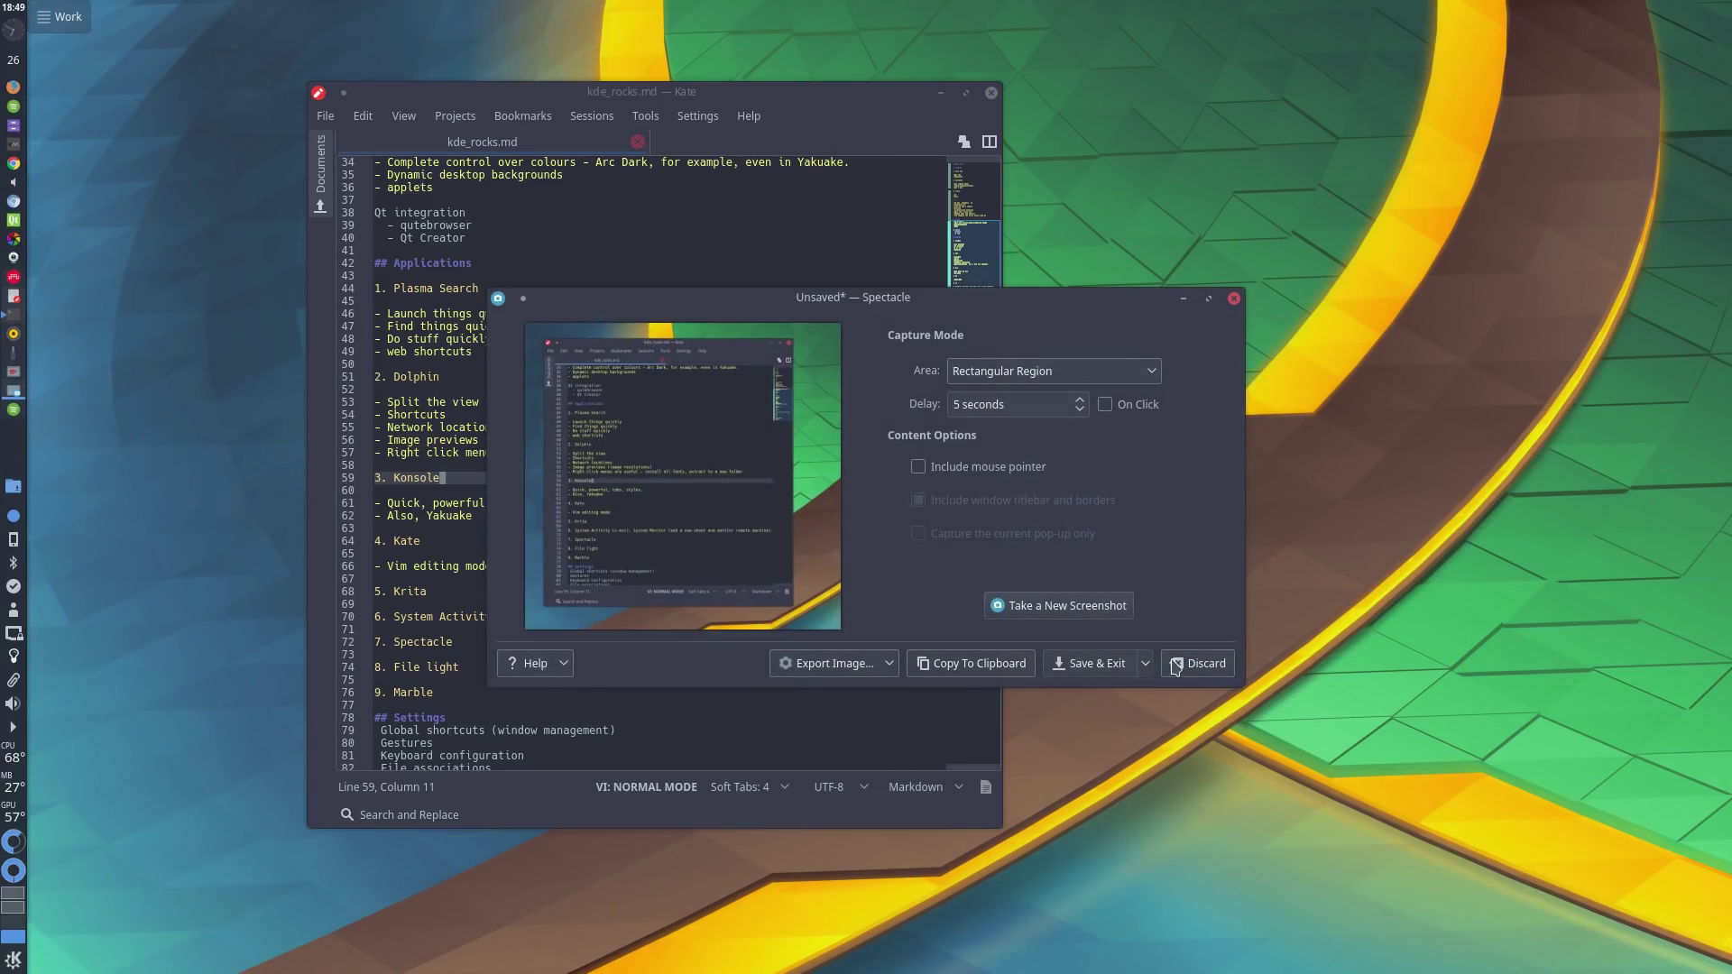
click(1234, 300)
Step: Launch Filelight through Plasma Search, move its window over the Kate notes and enlarge it to show more disk charts
key(alt+space)
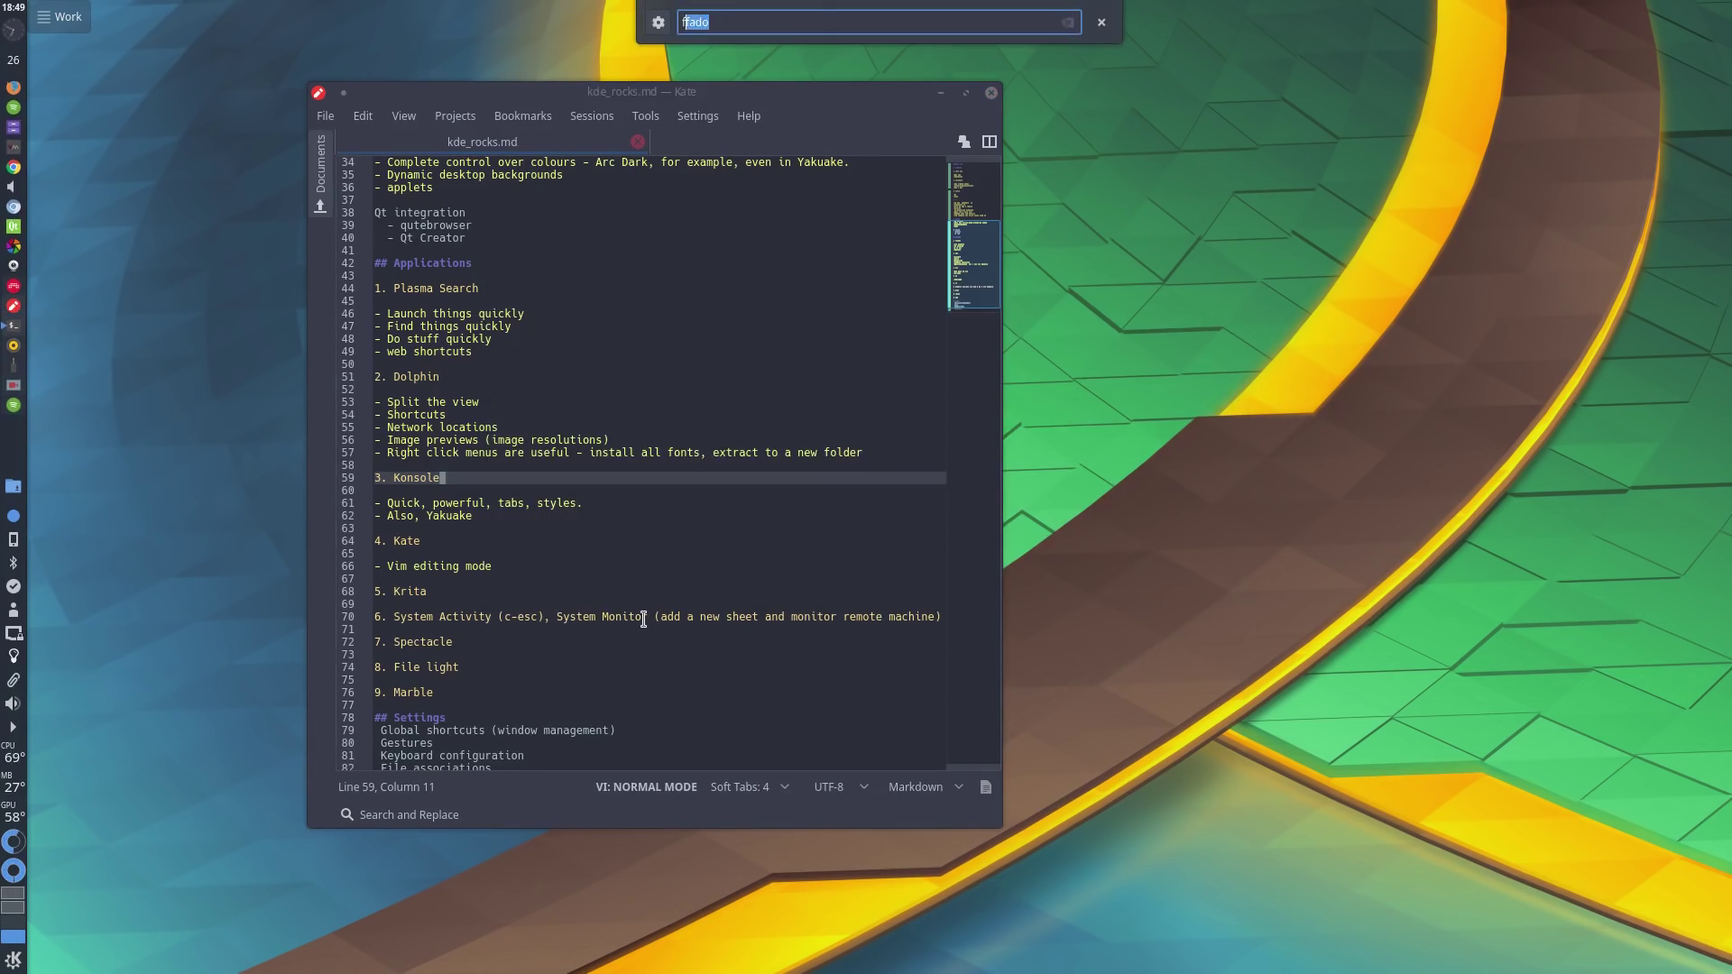
text(fileligh)
key(Return)
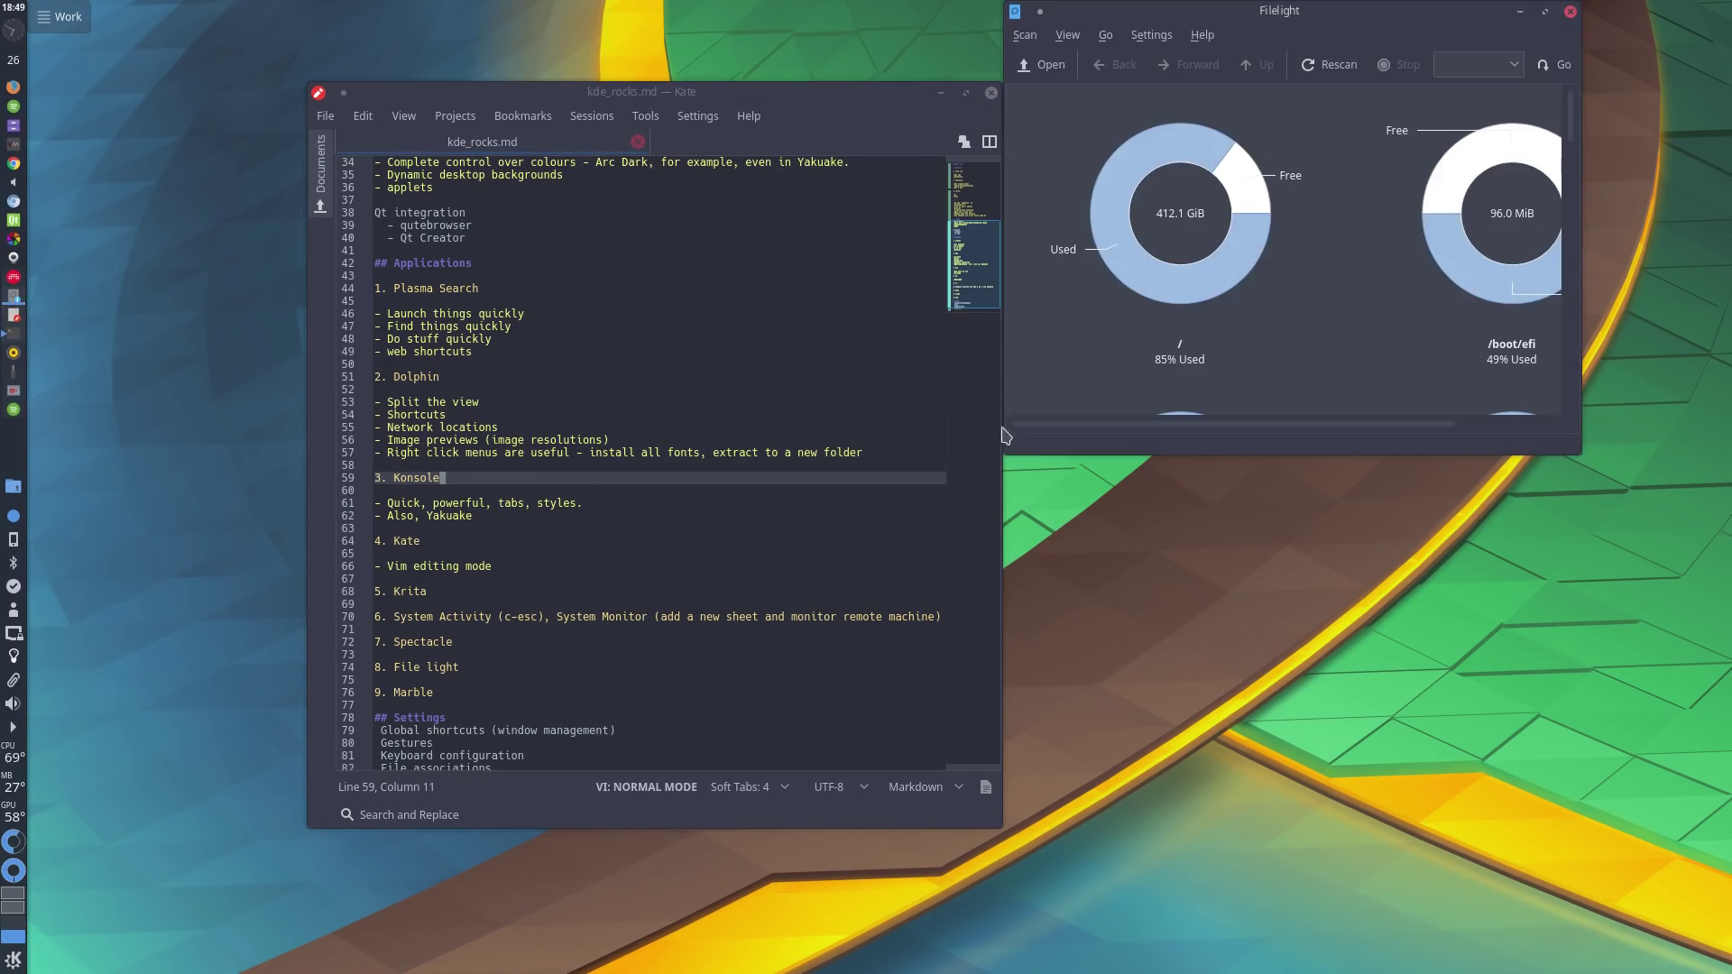
drag(1196, 345, 766, 484)
drag(1124, 534, 1523, 841)
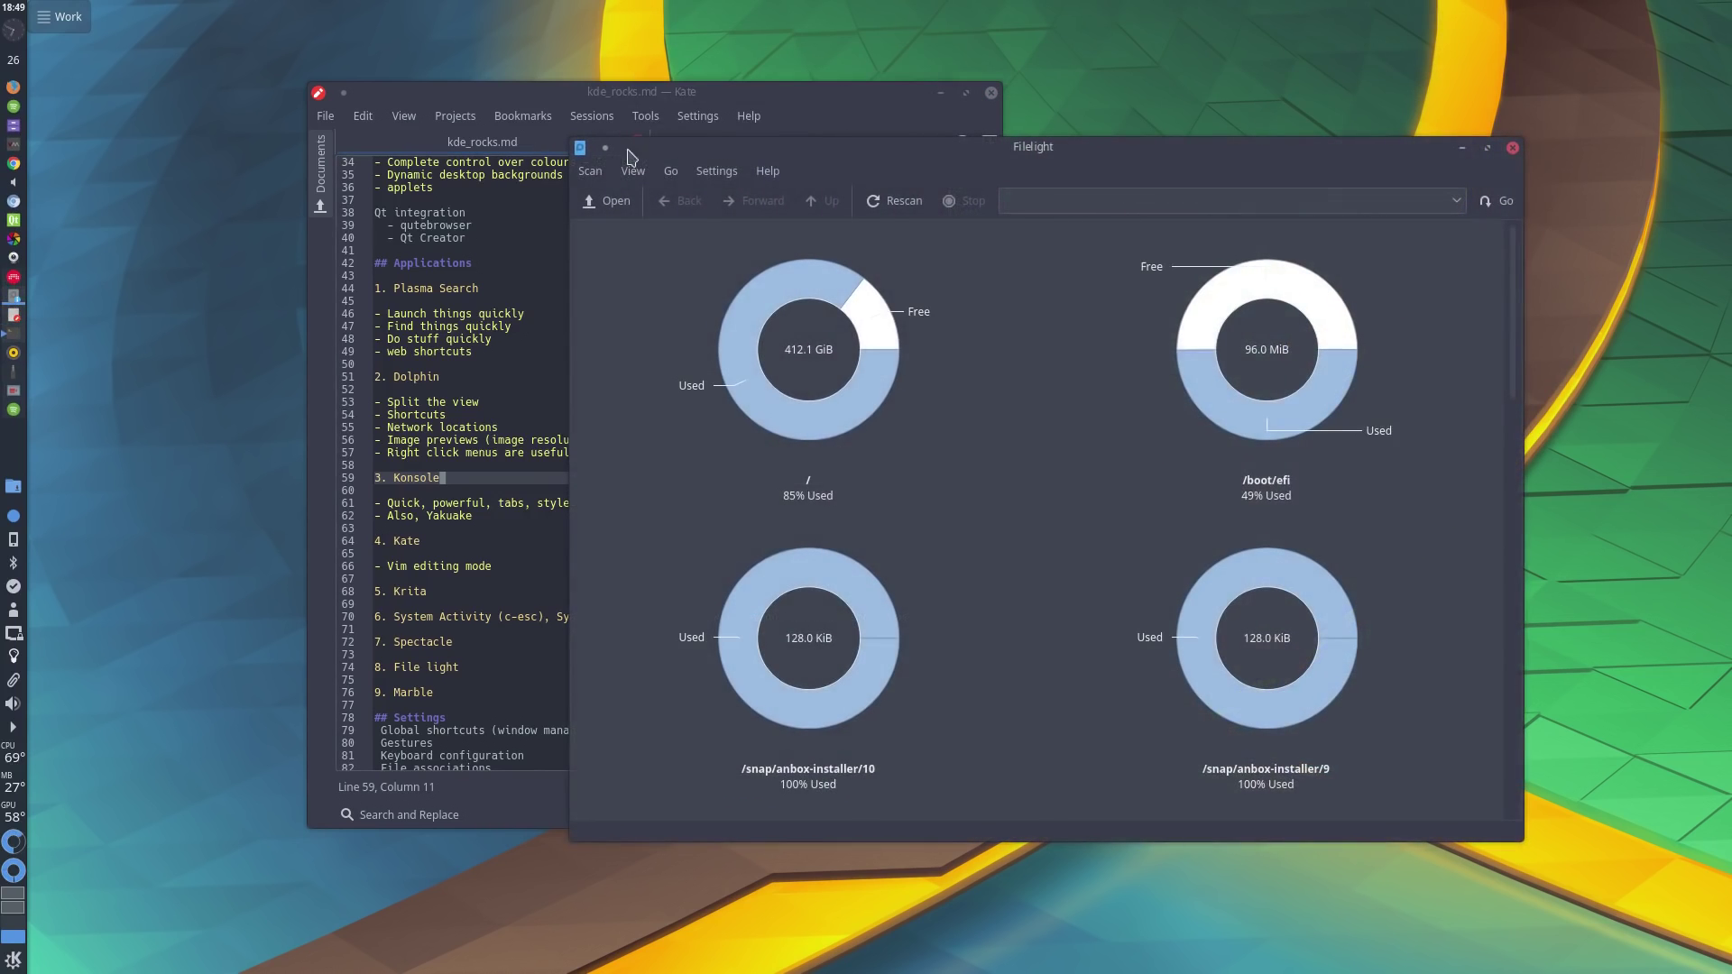
Step: Start a Filelight scan of the root folder
click(632, 170)
mouse_move(590, 171)
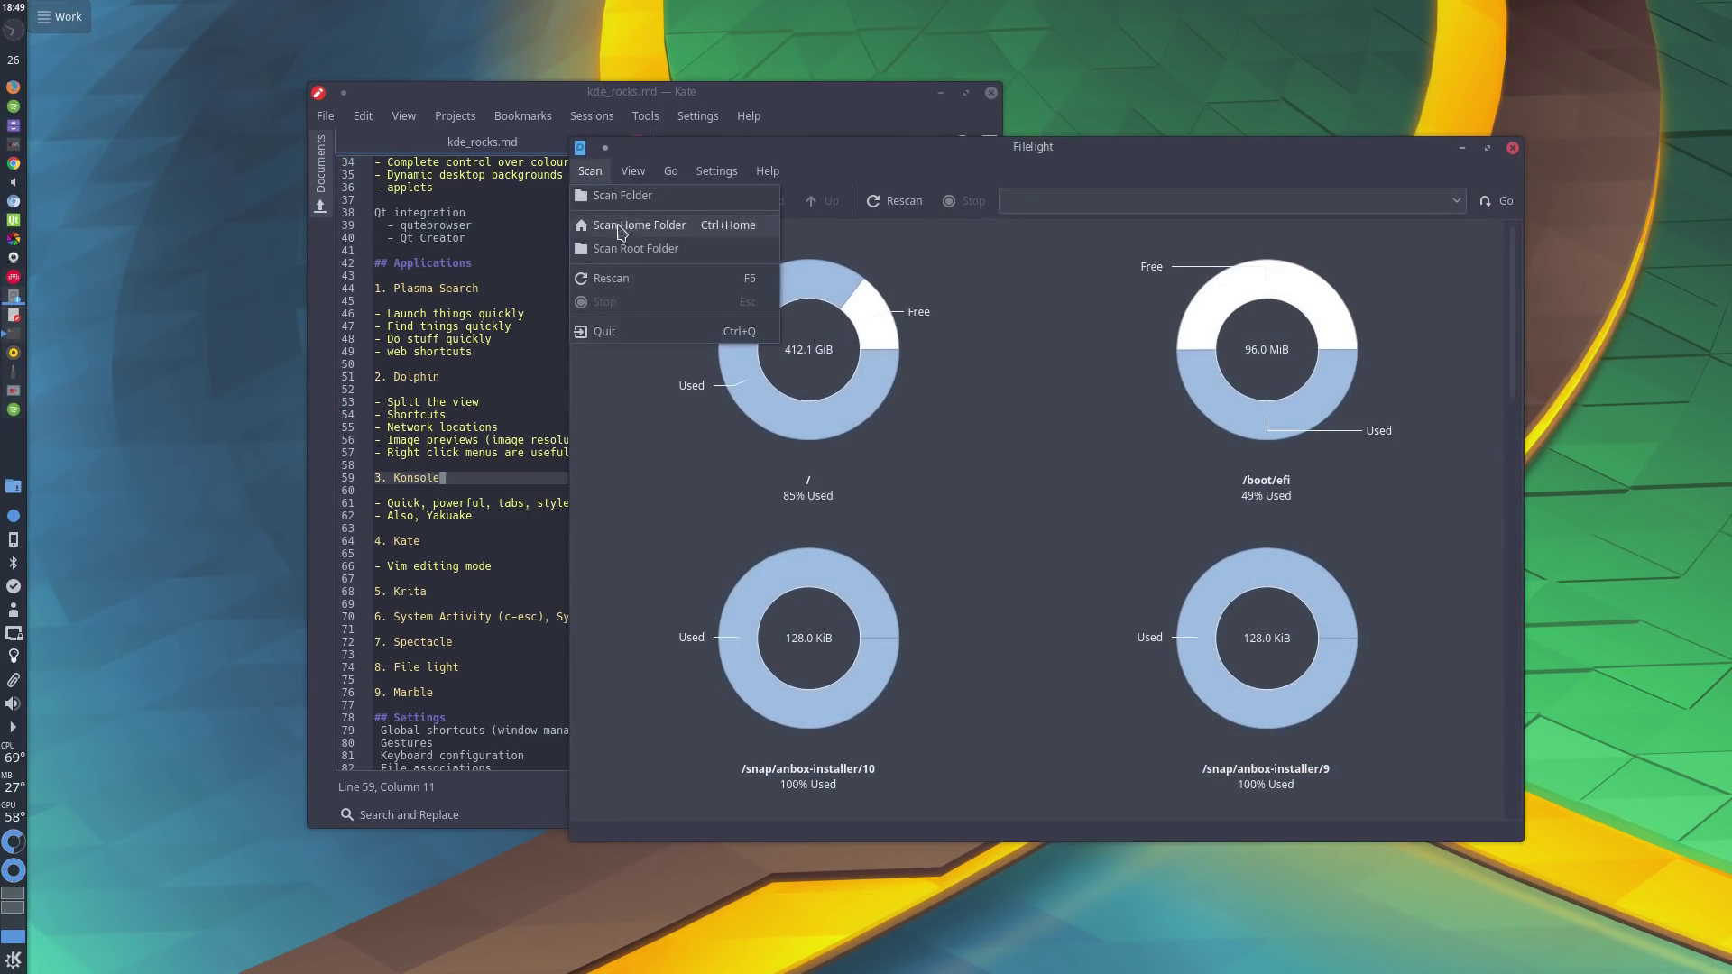
click(636, 249)
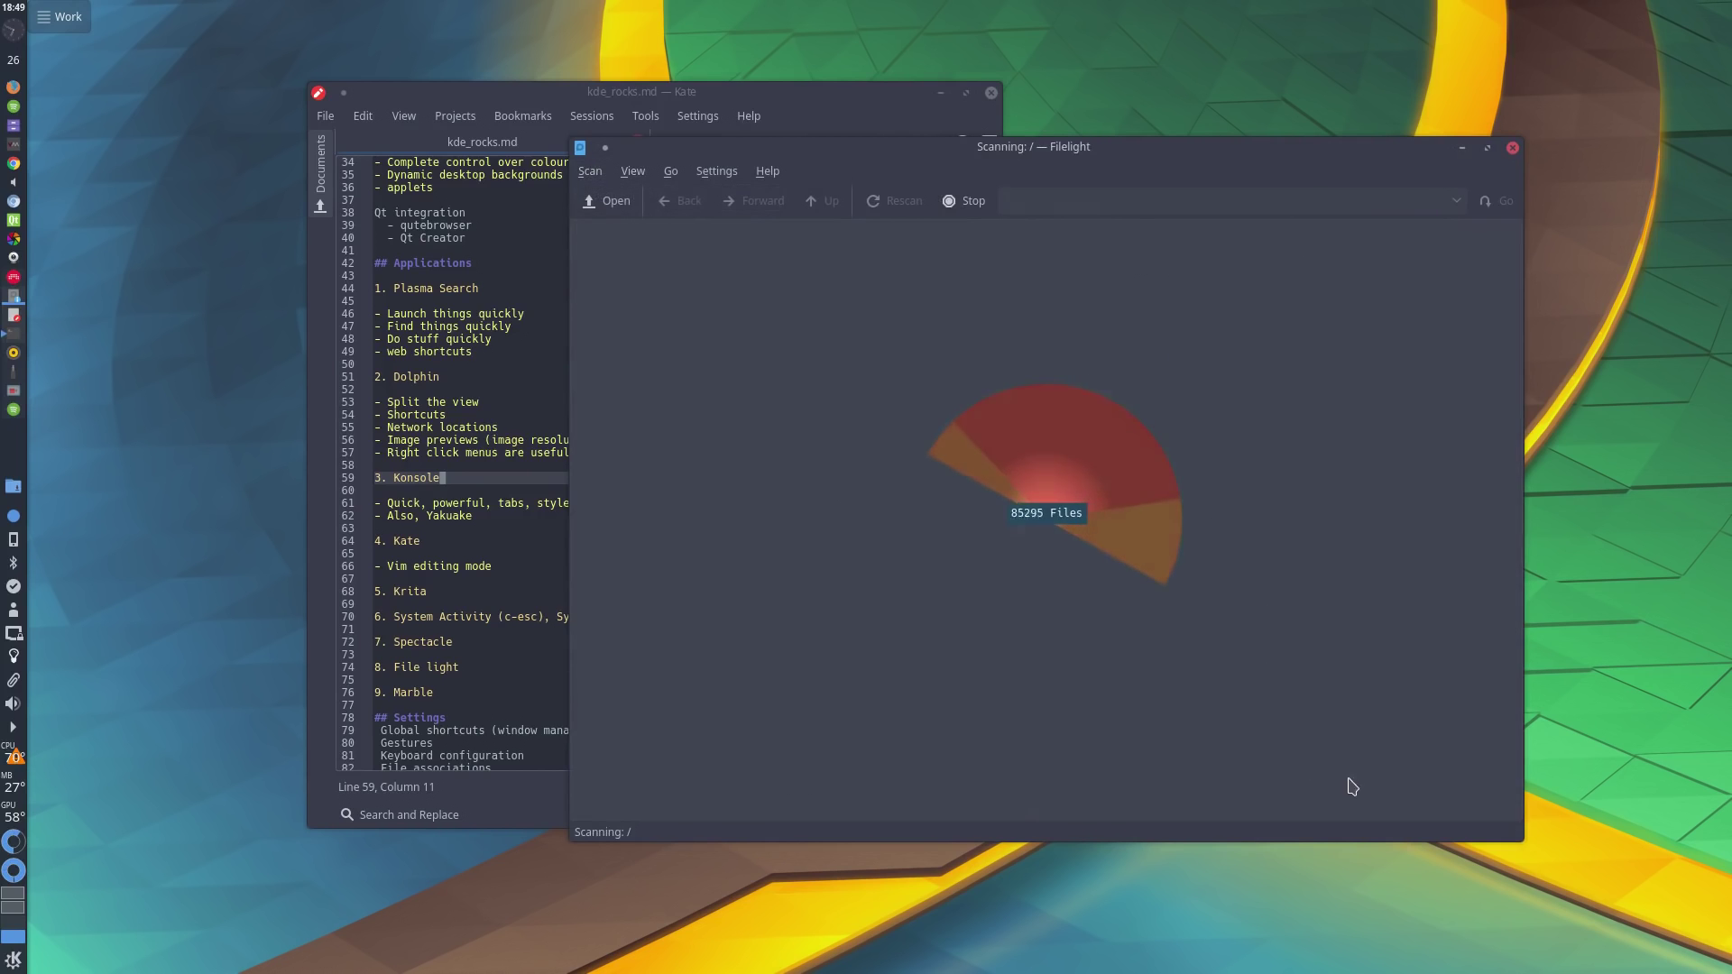
Step: Arrange the Filelight and Kate windows side by side and show the end of the notes with the Settings section
drag(1350, 789, 1000, 801)
drag(831, 748, 1265, 711)
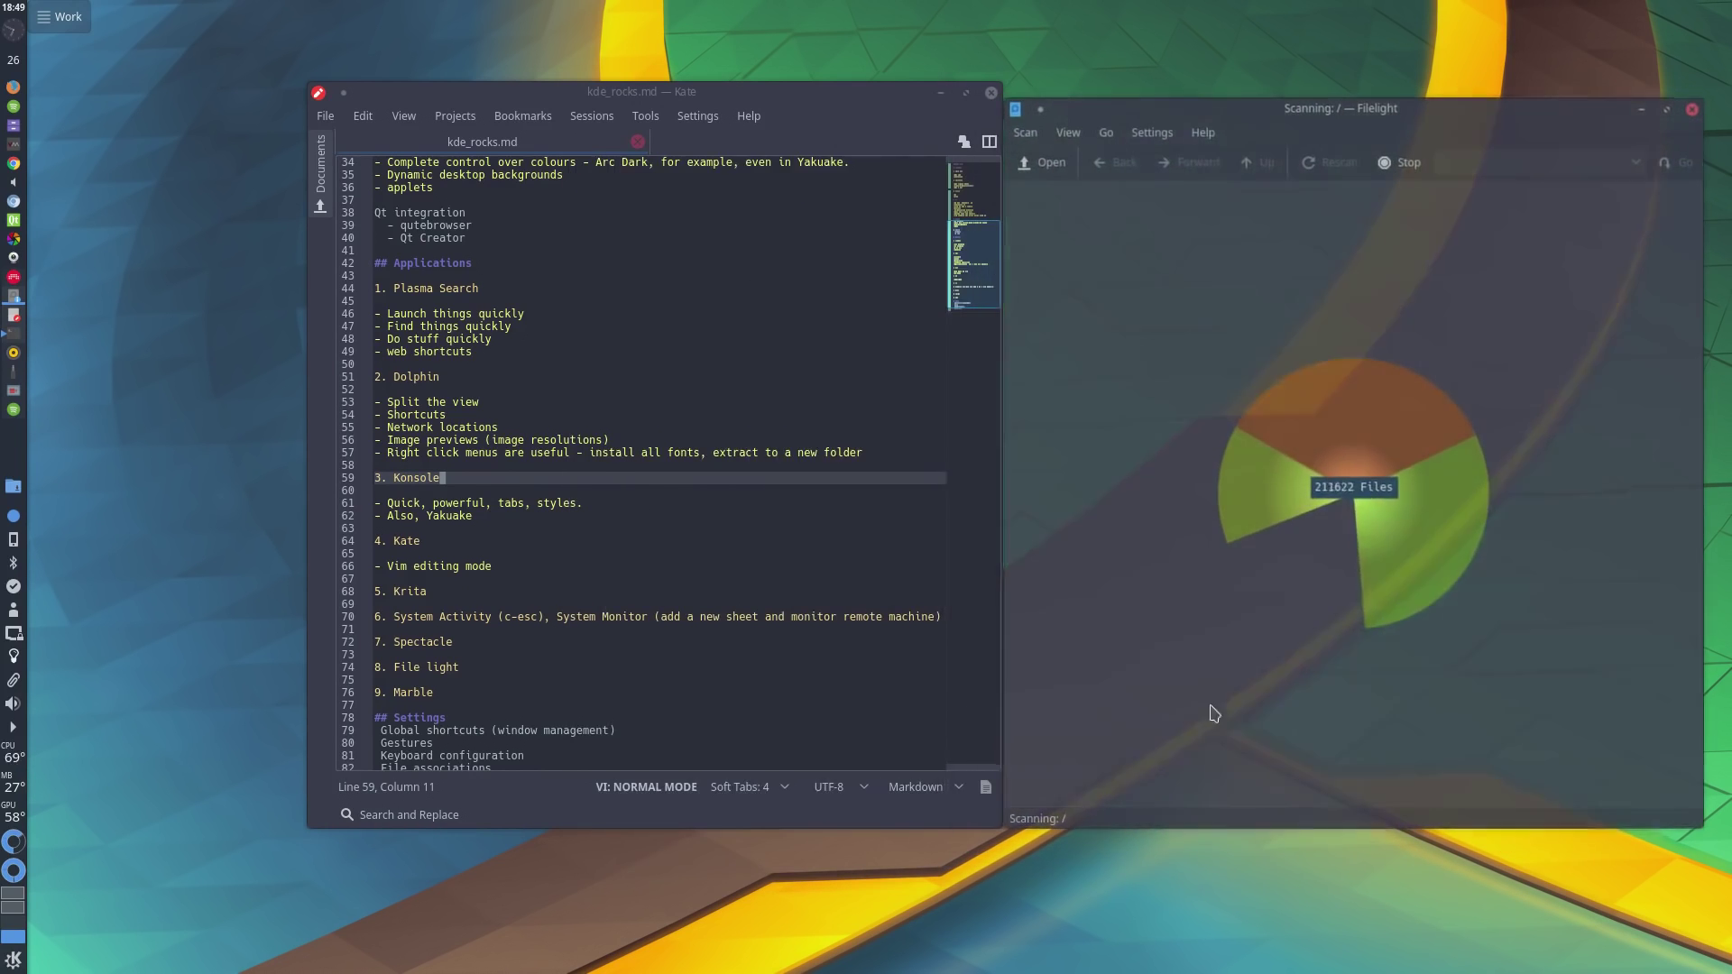
drag(796, 653, 630, 671)
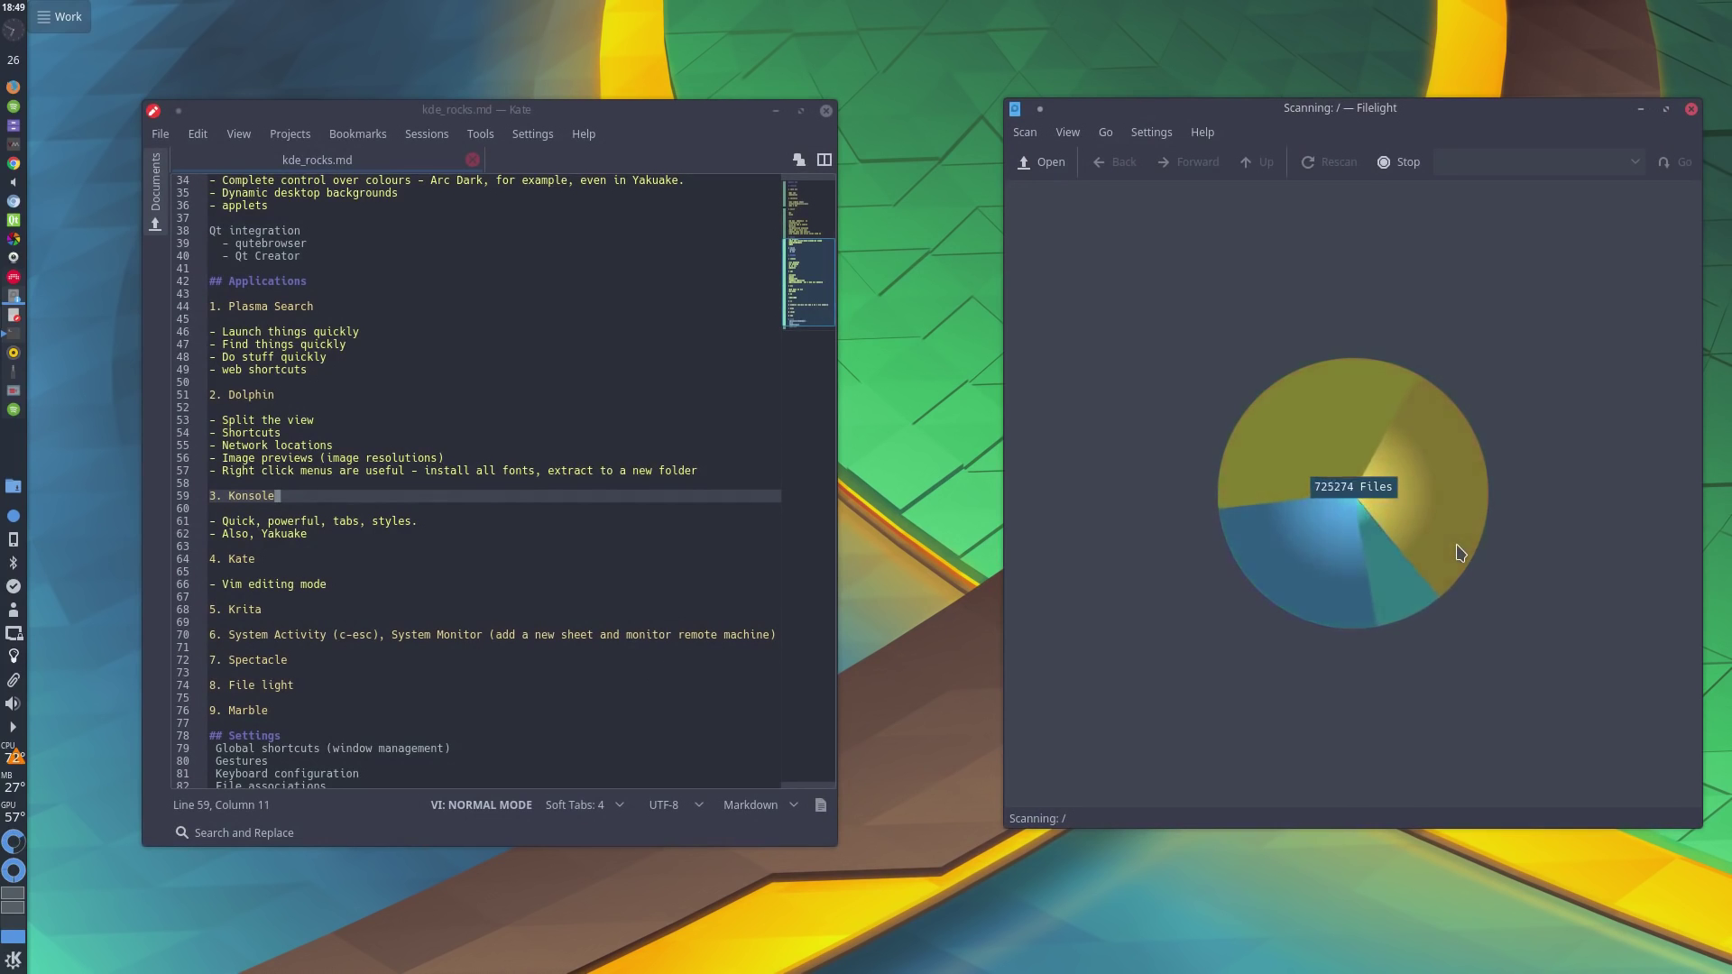
scroll(632, 587, down, 1)
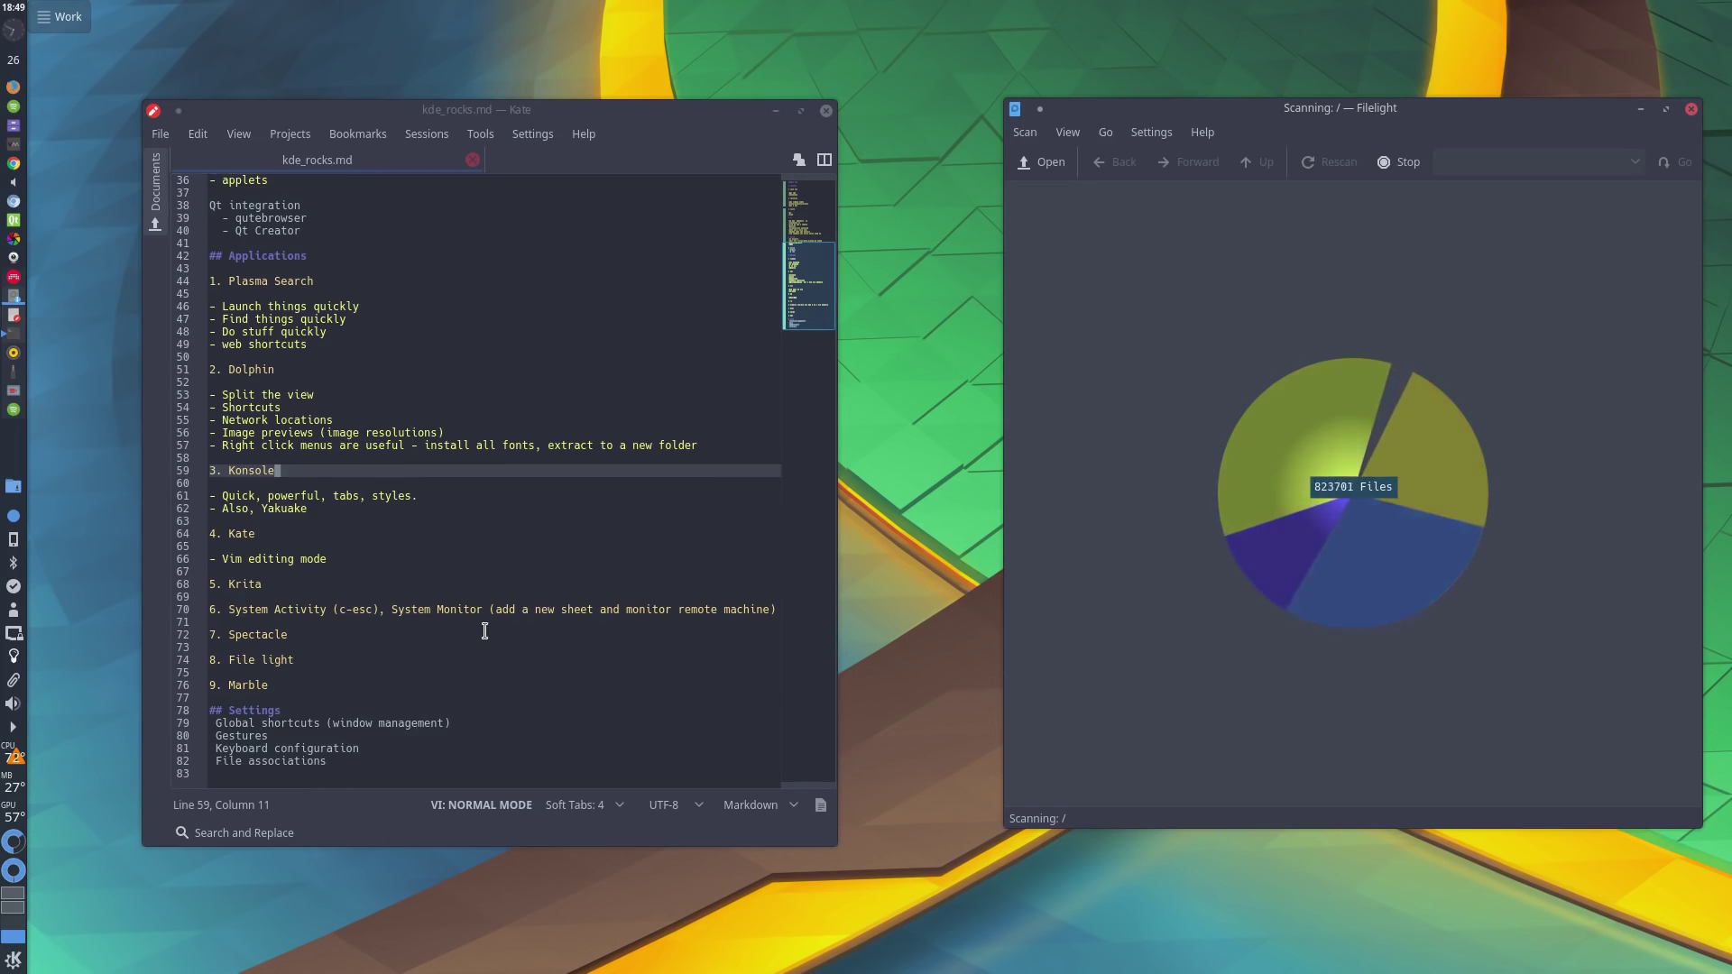
Step: Mark the Global shortcuts line in the Kate notes and launch KDE Marble through Plasma Search
click(503, 722)
key(alt+space)
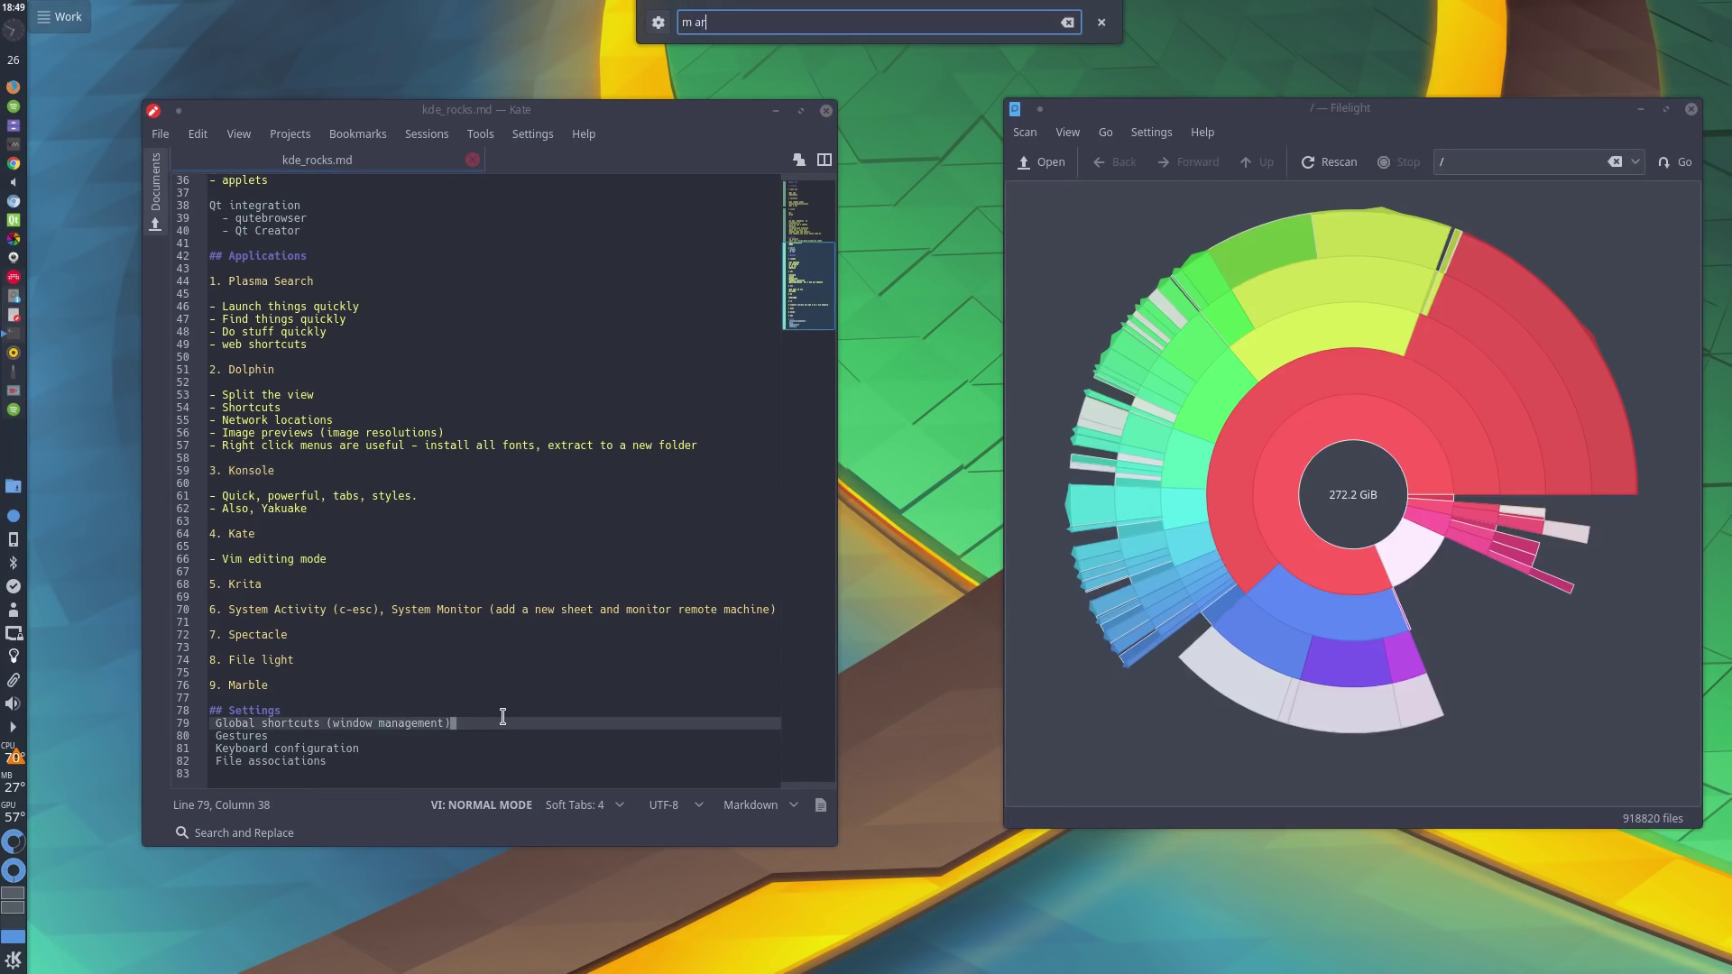
text(m)
key(Down)
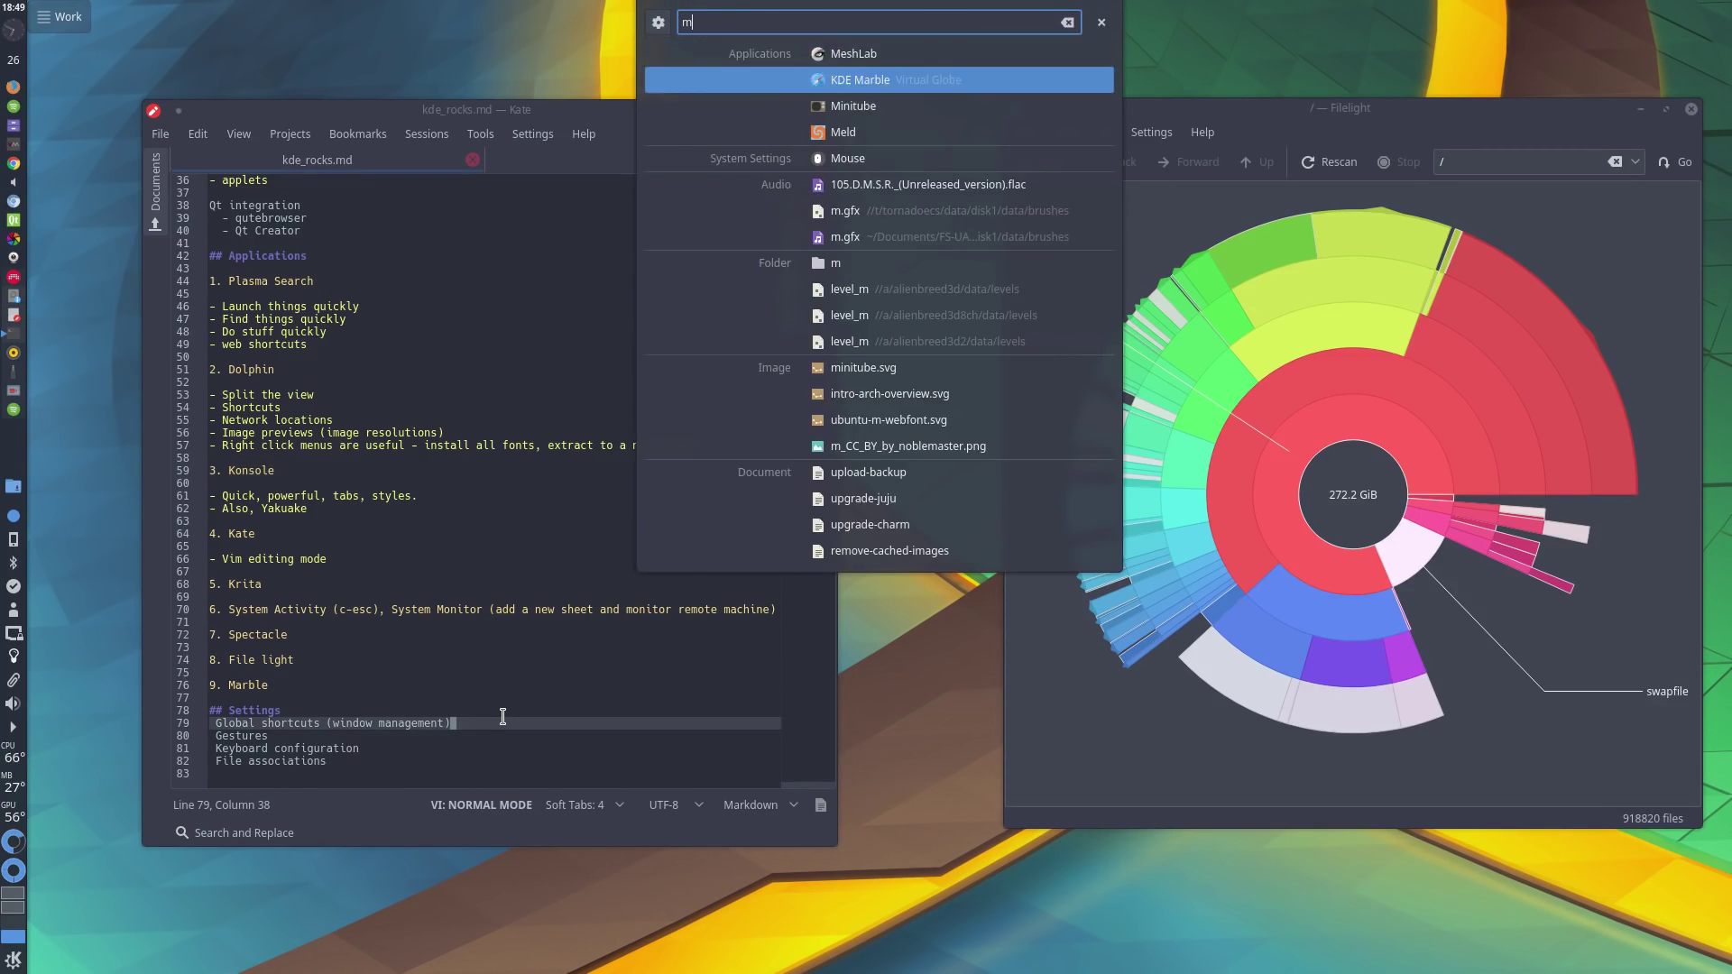
key(Return)
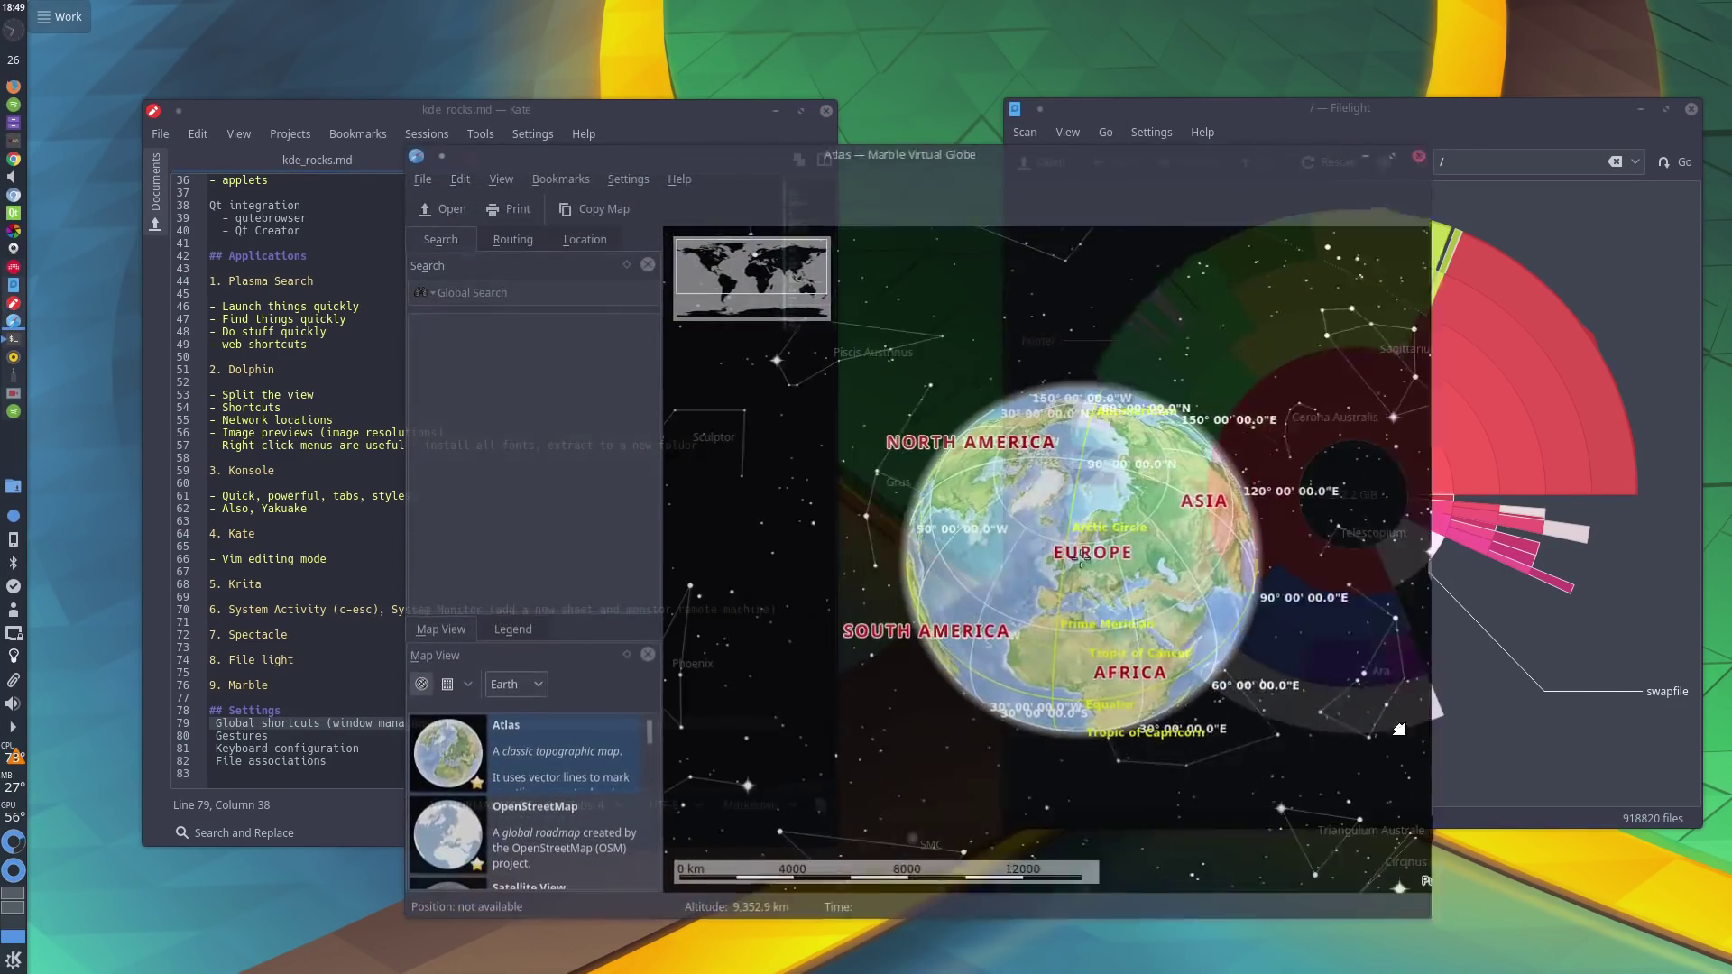
Step: Show the Precipitation (July) map on the Marble globe, then close the Marble and Filelight windows
scroll(523, 826, down, 10)
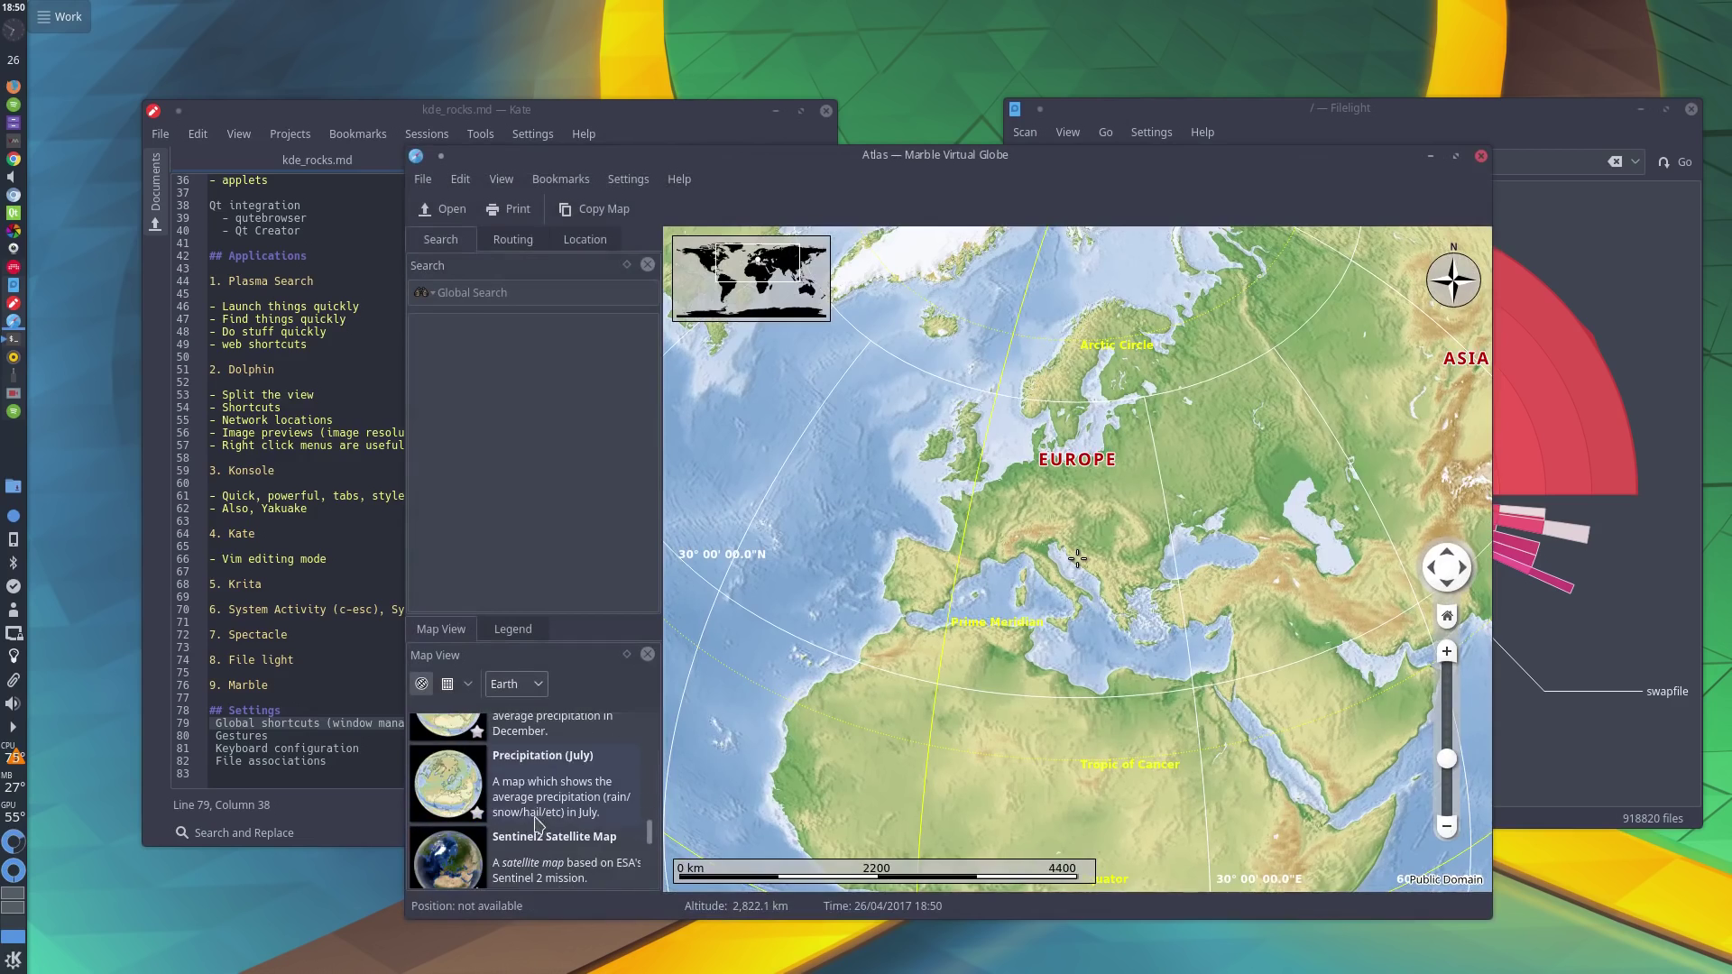
click(542, 815)
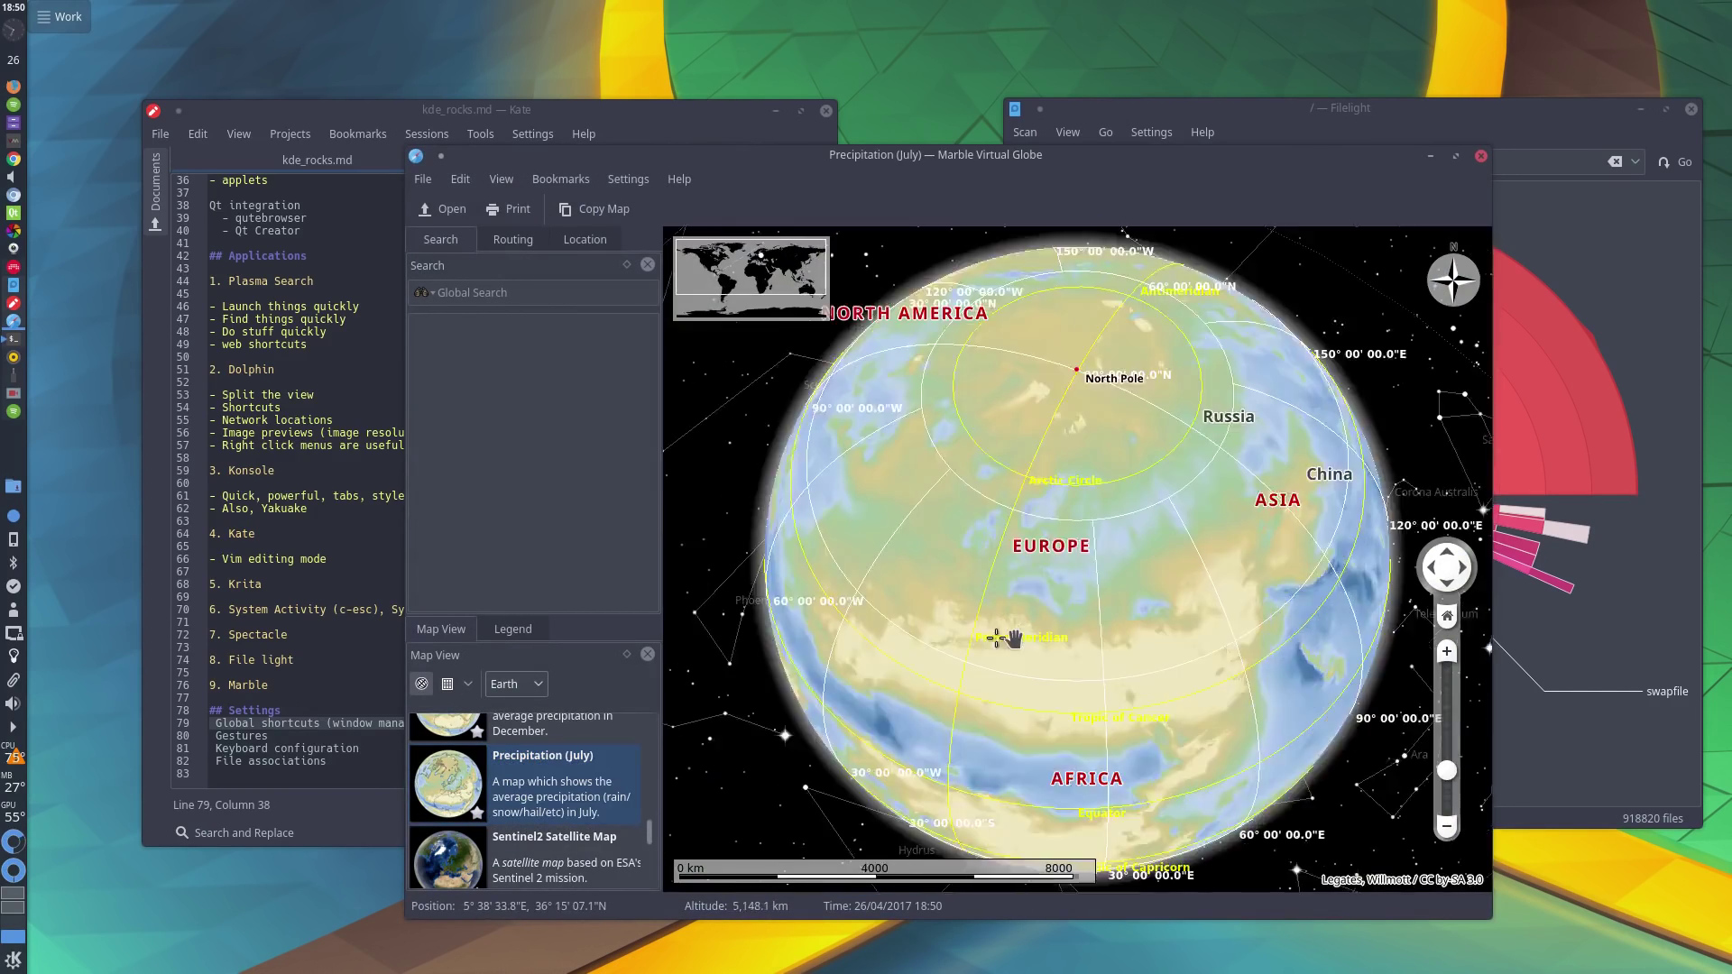
scroll(1031, 661, down, 5)
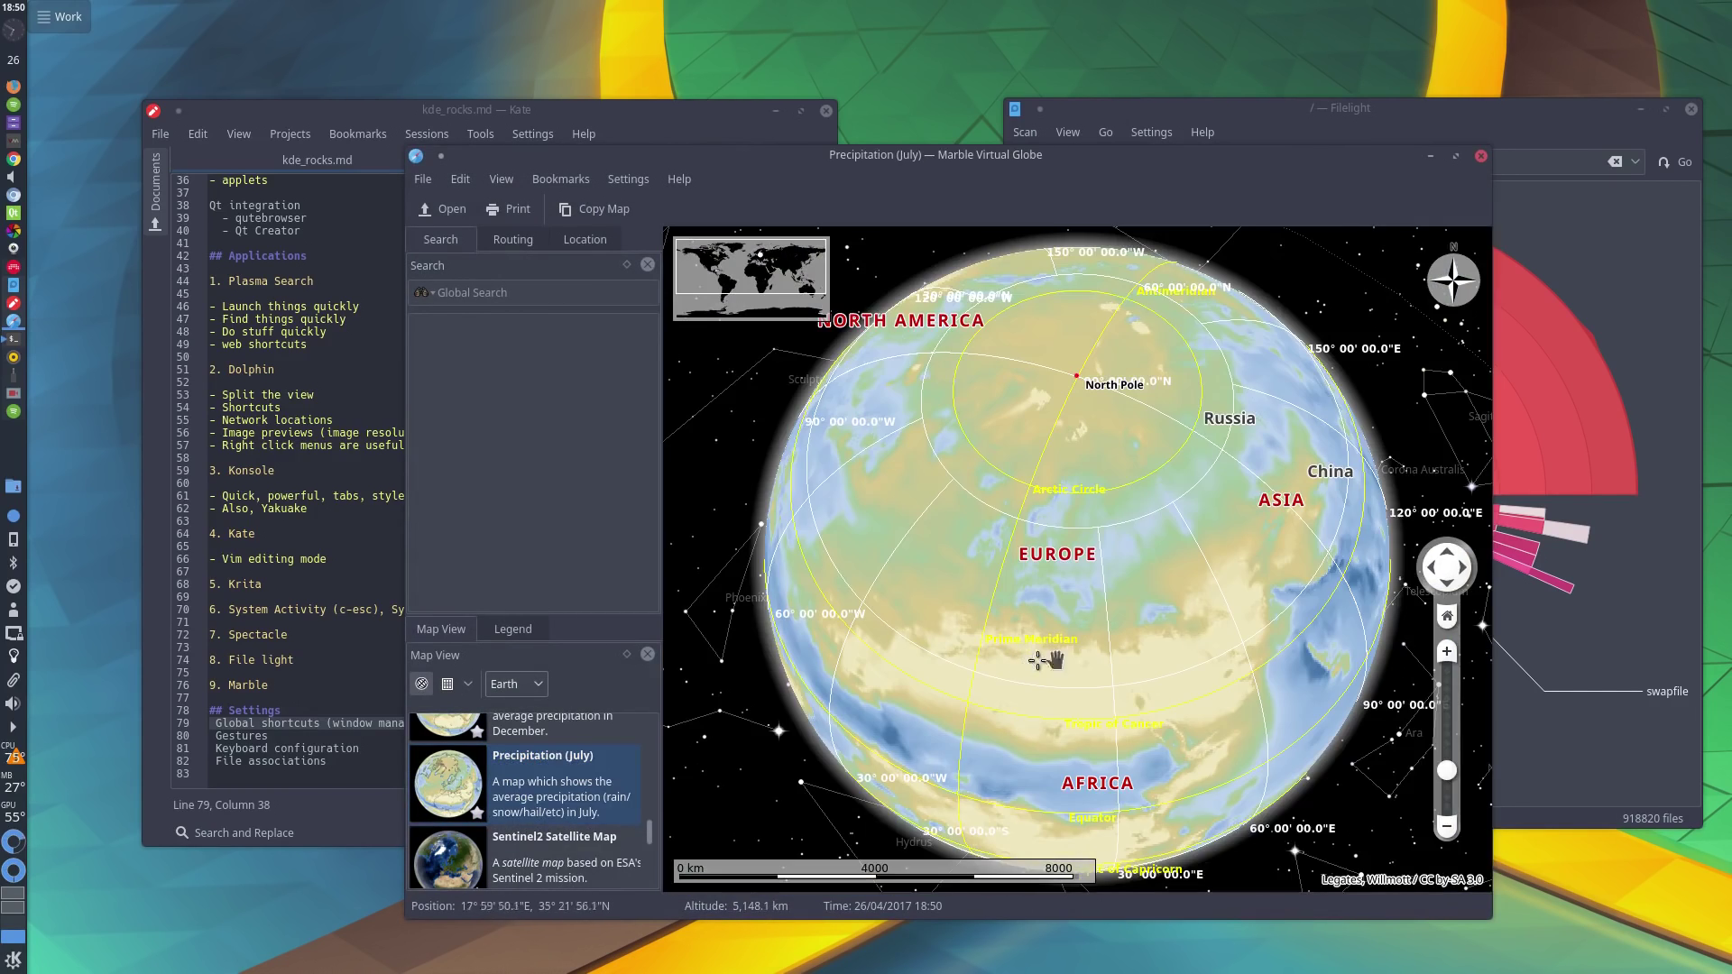
click(1481, 155)
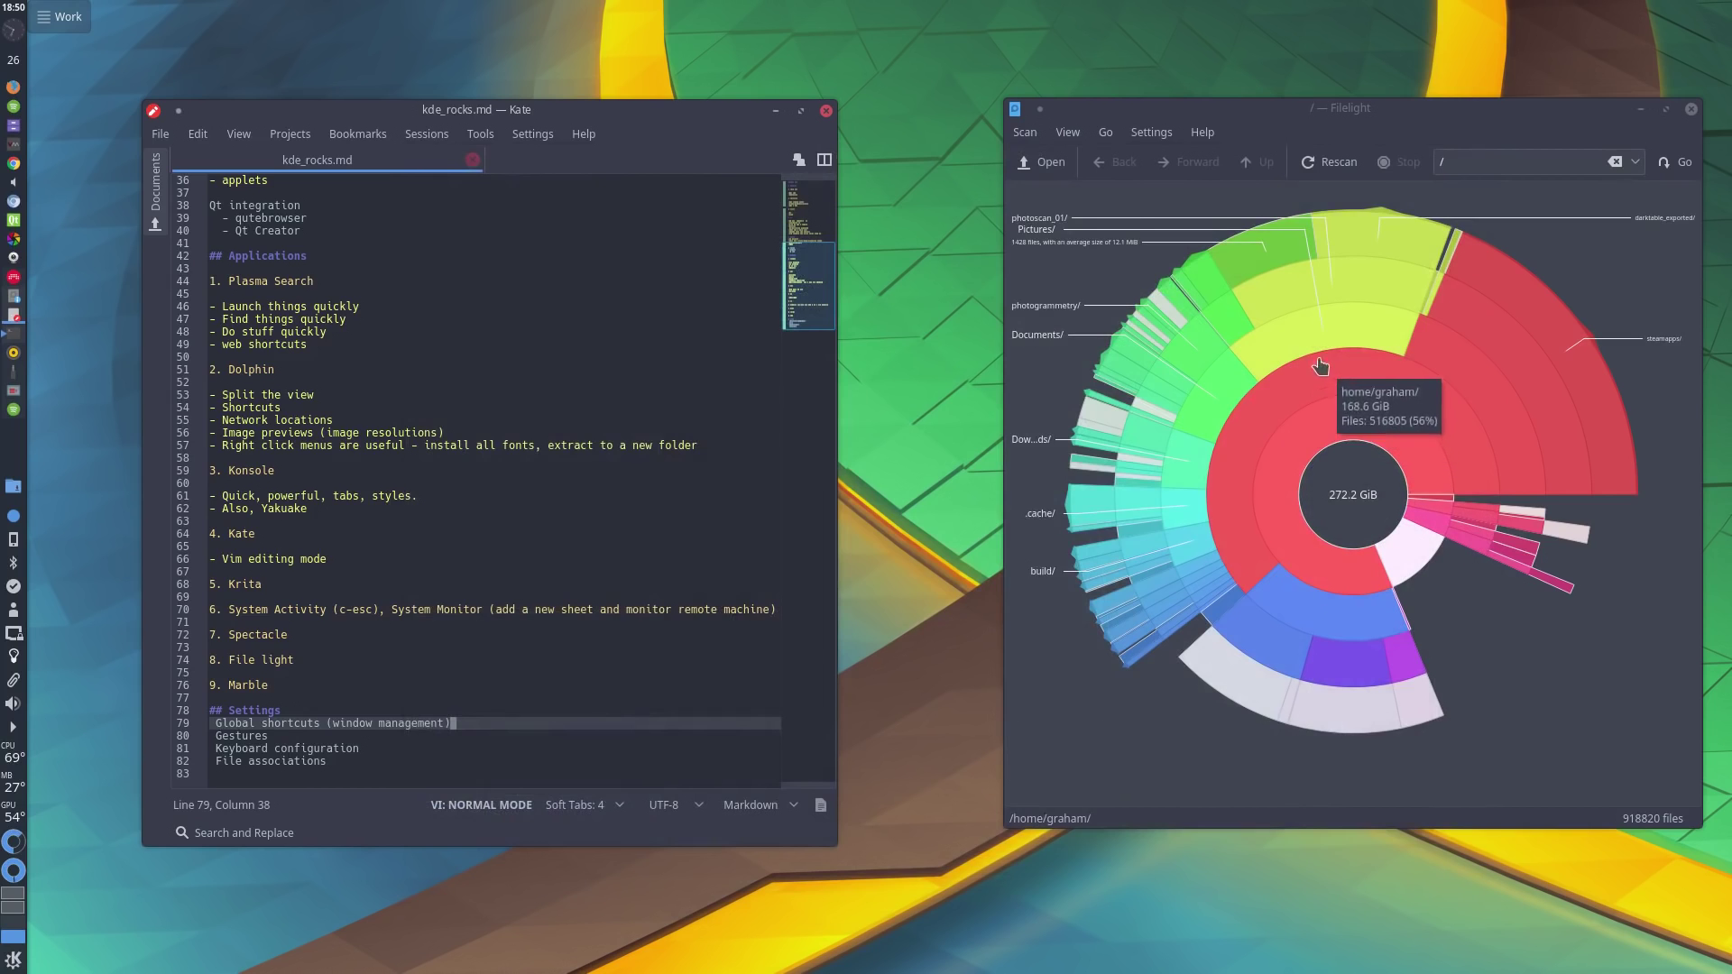
click(1692, 108)
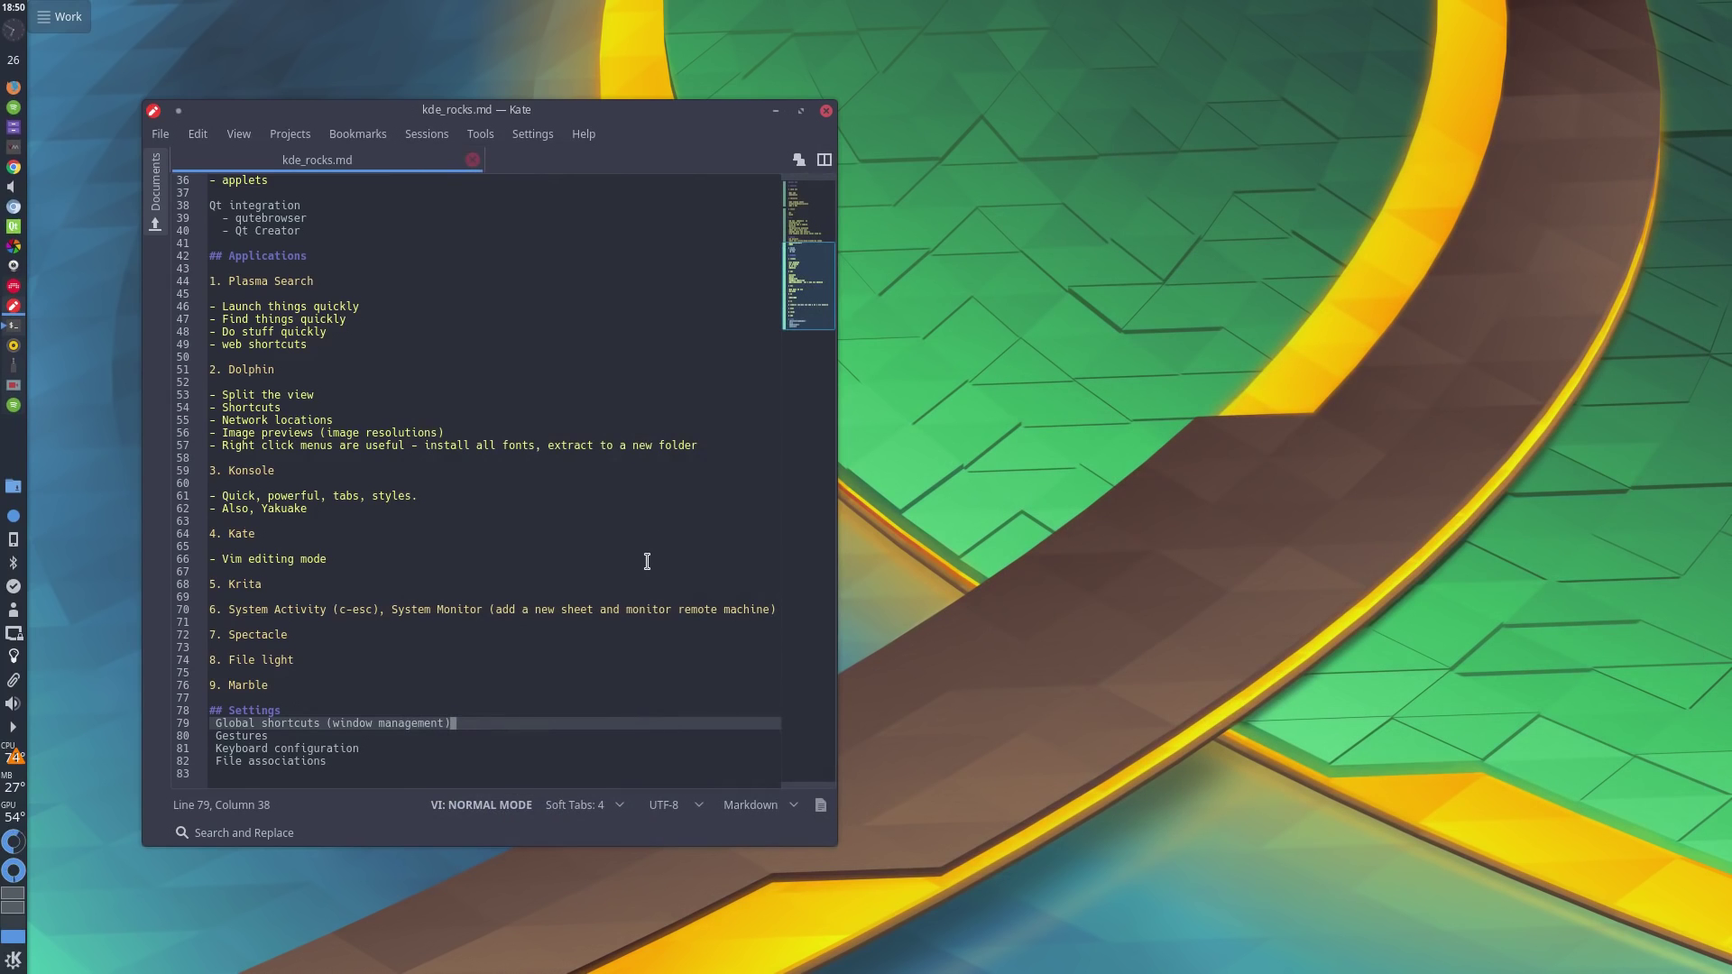
Step: Launch System Settings by searching for "settings" in Plasma Search and place its window beside the Kate notes
key(alt+space)
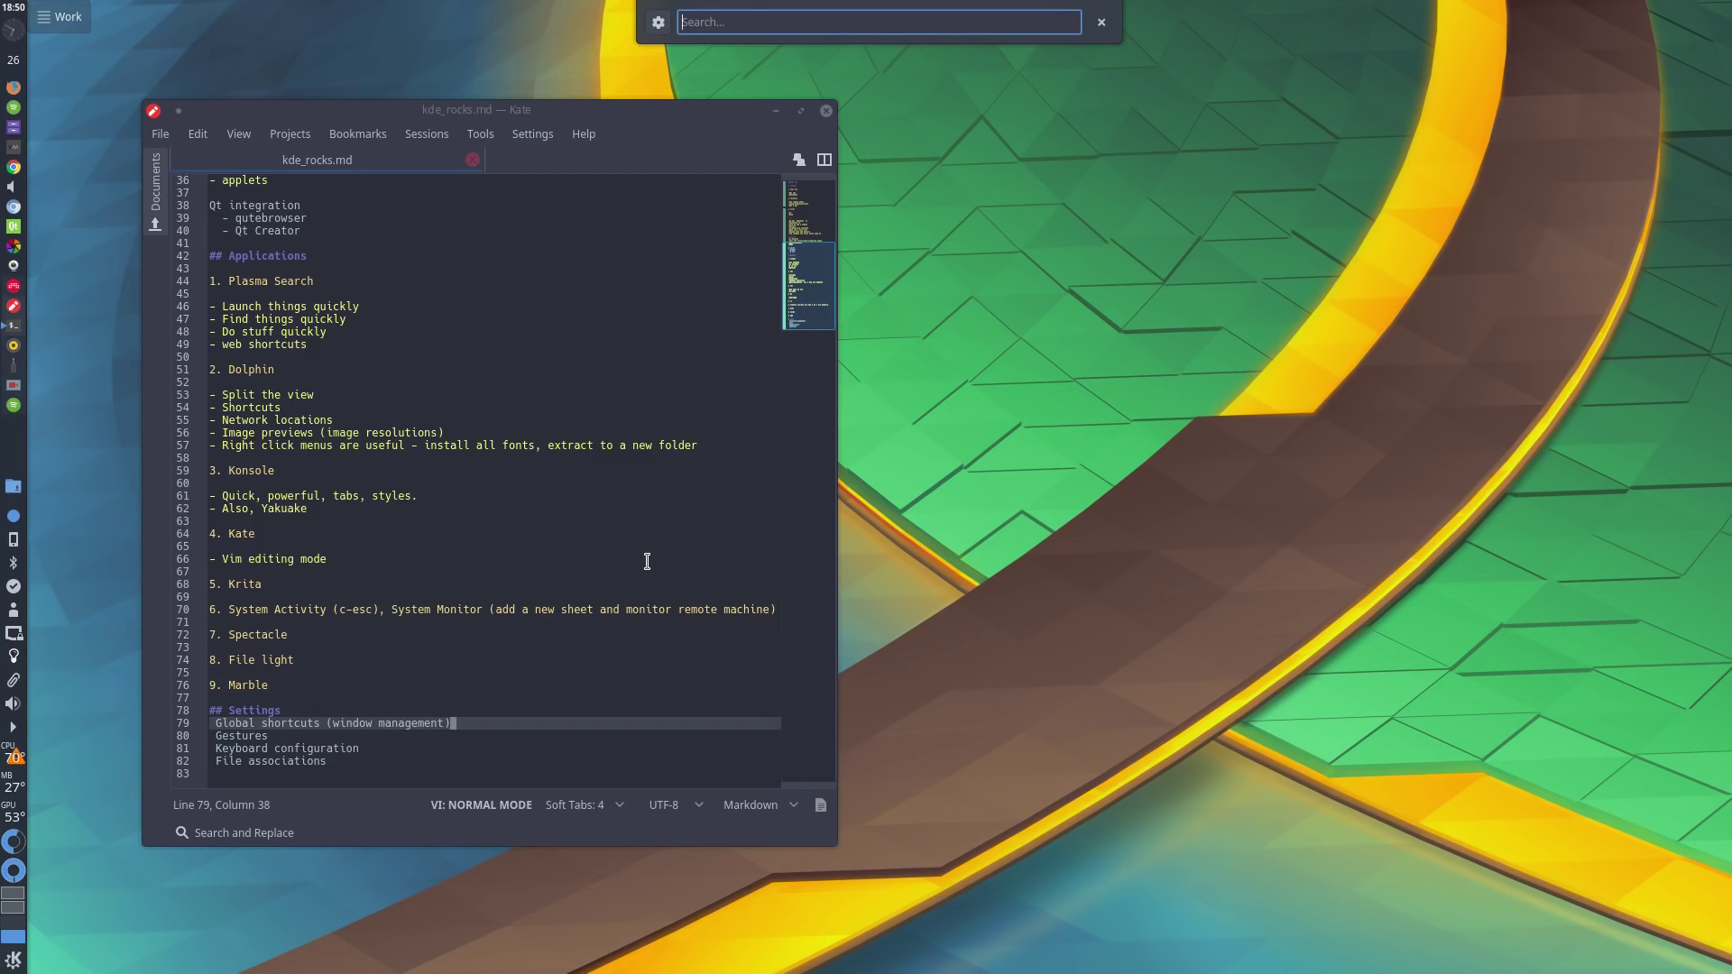
text(settings)
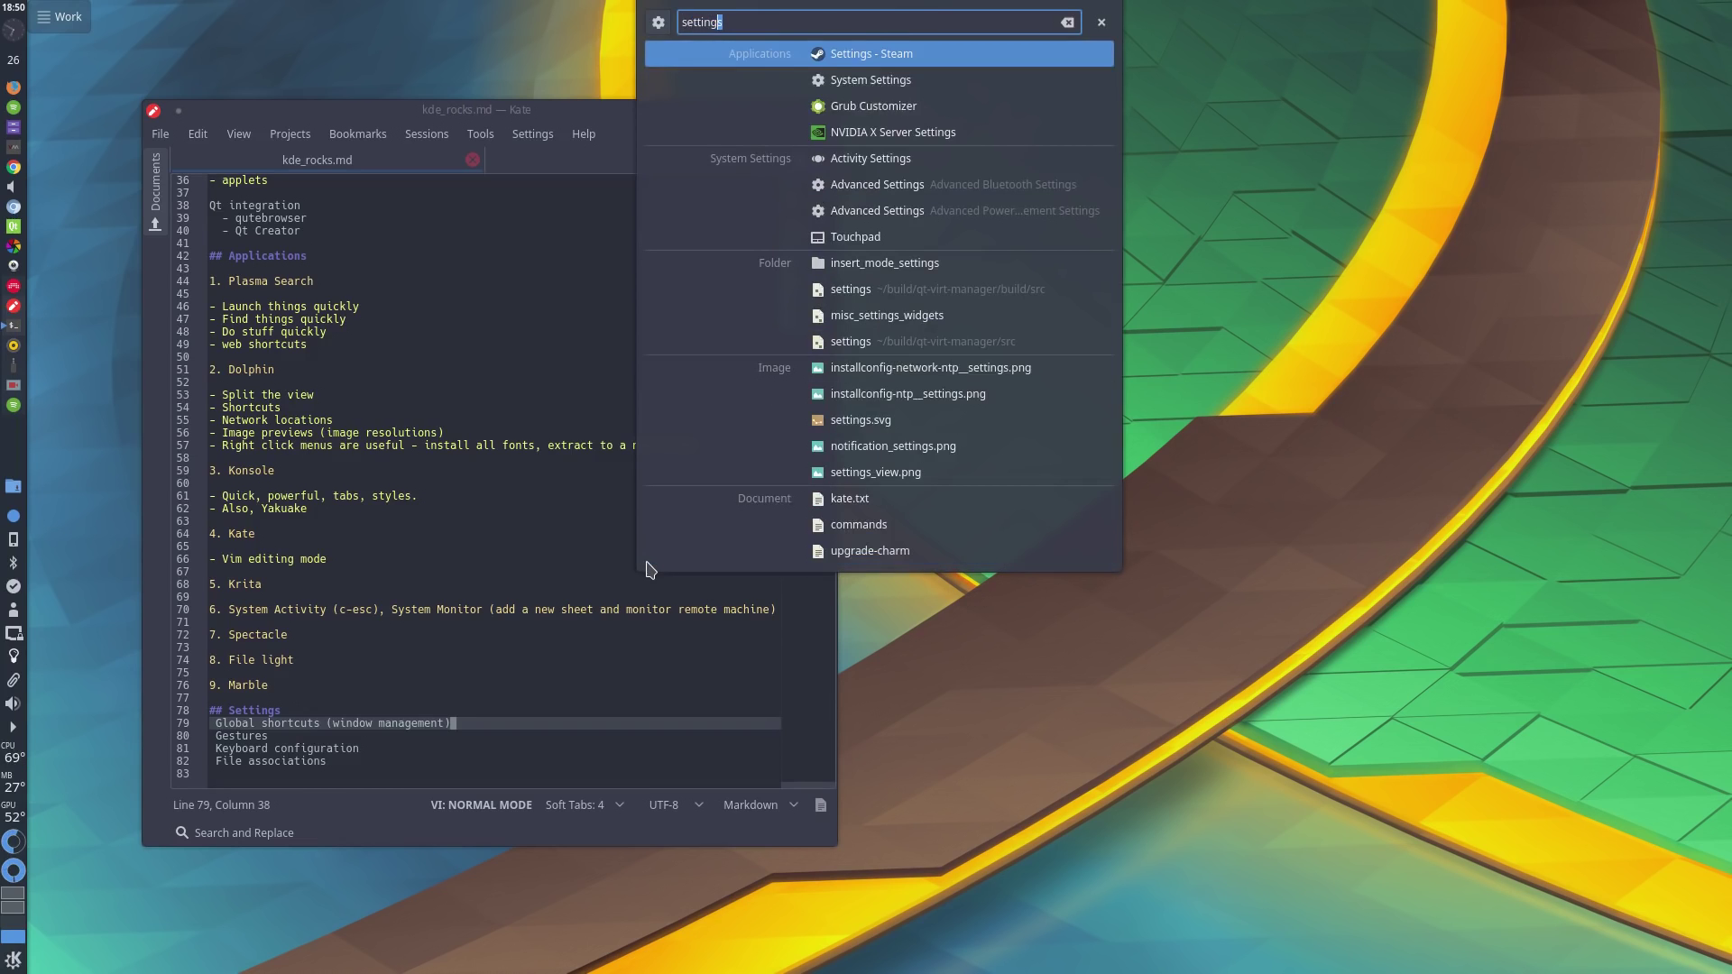
key(Down)
key(Return)
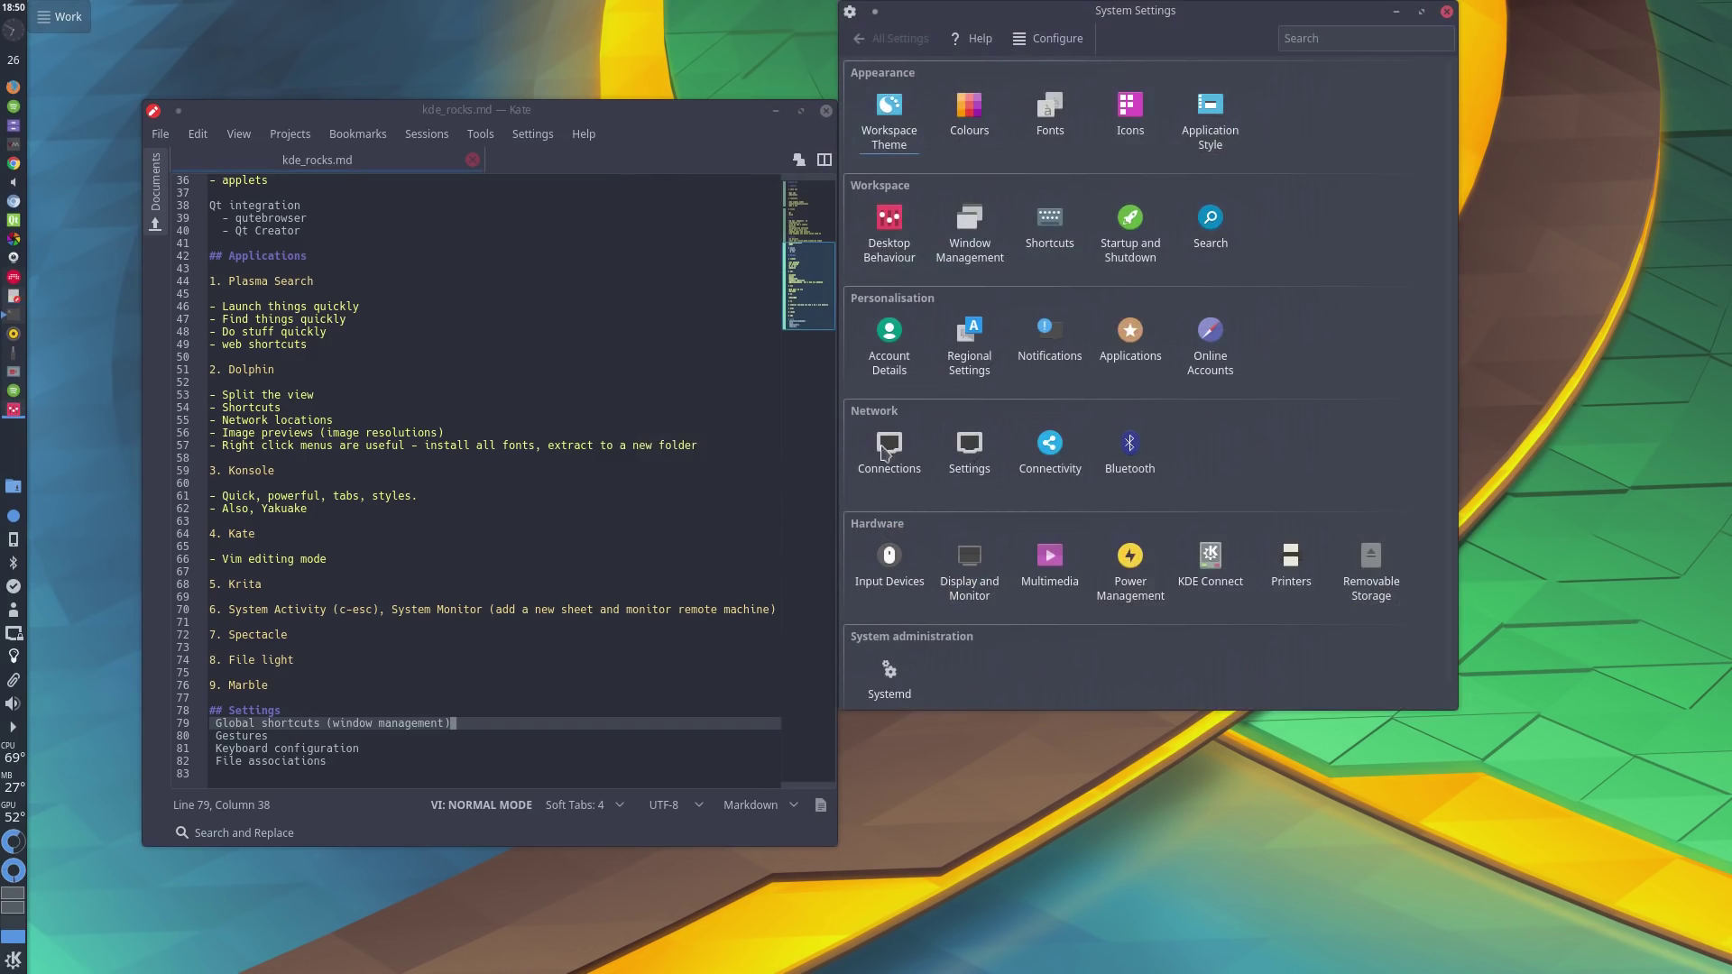
drag(1203, 423, 1299, 524)
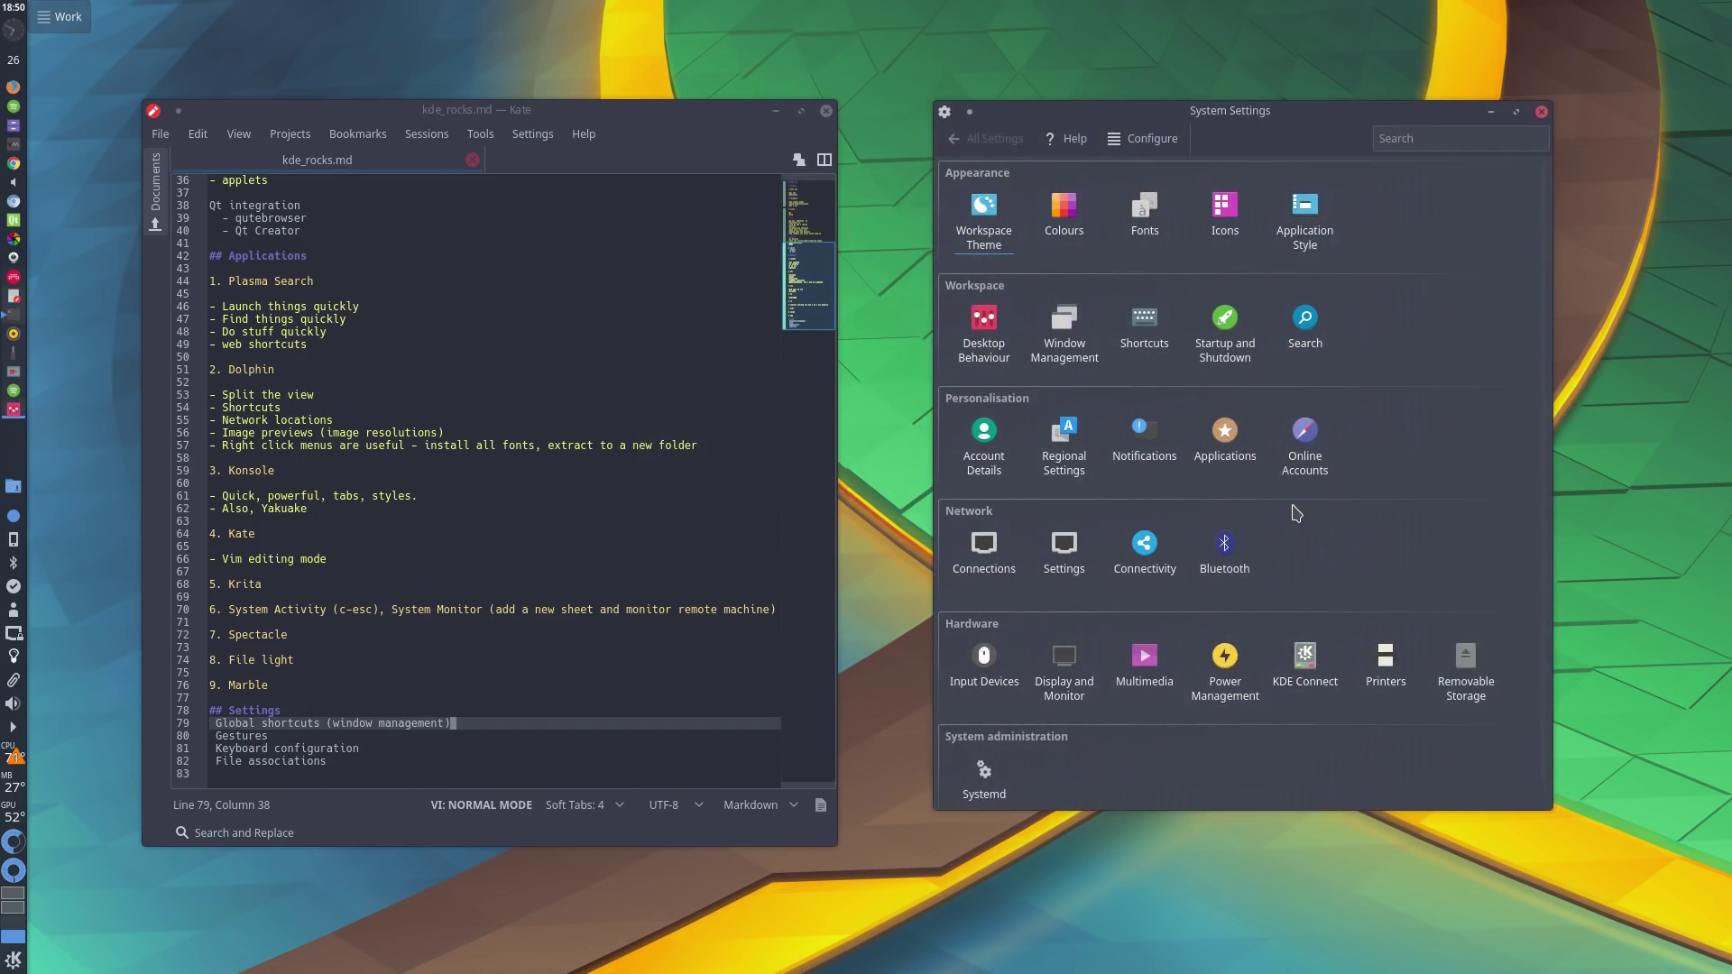
Step: Find the Global Shortcuts settings module by searching for "key" in Plasma Search and open it
key(alt+space)
text(key)
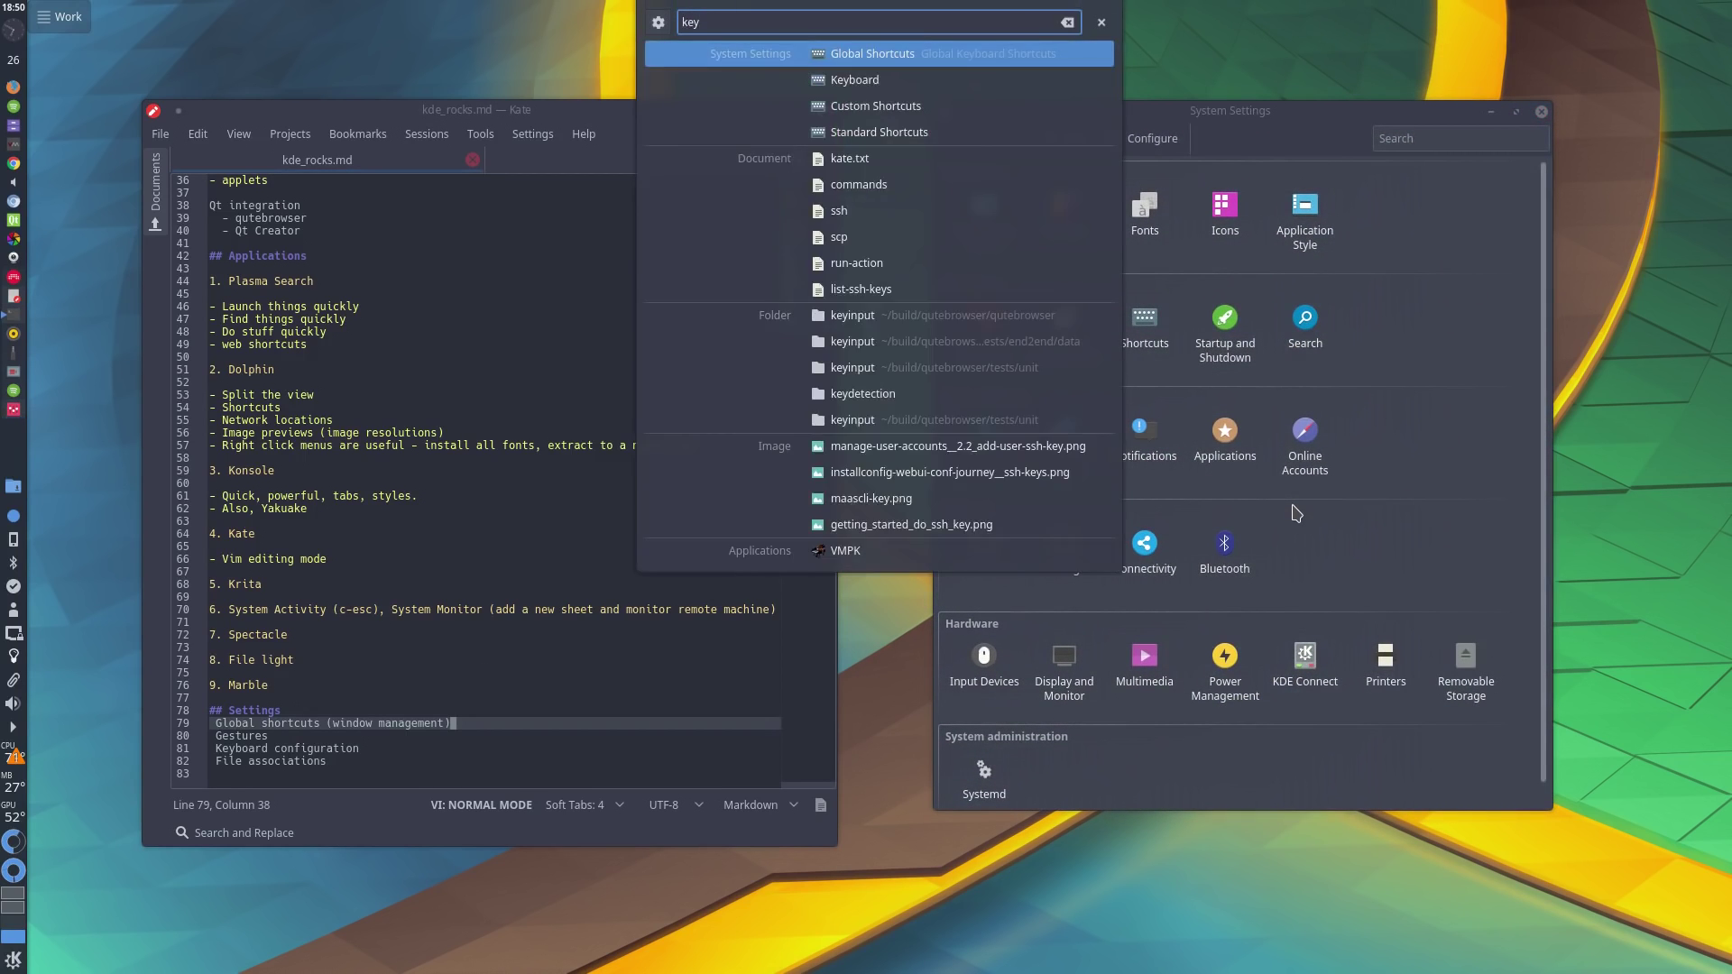
key(Return)
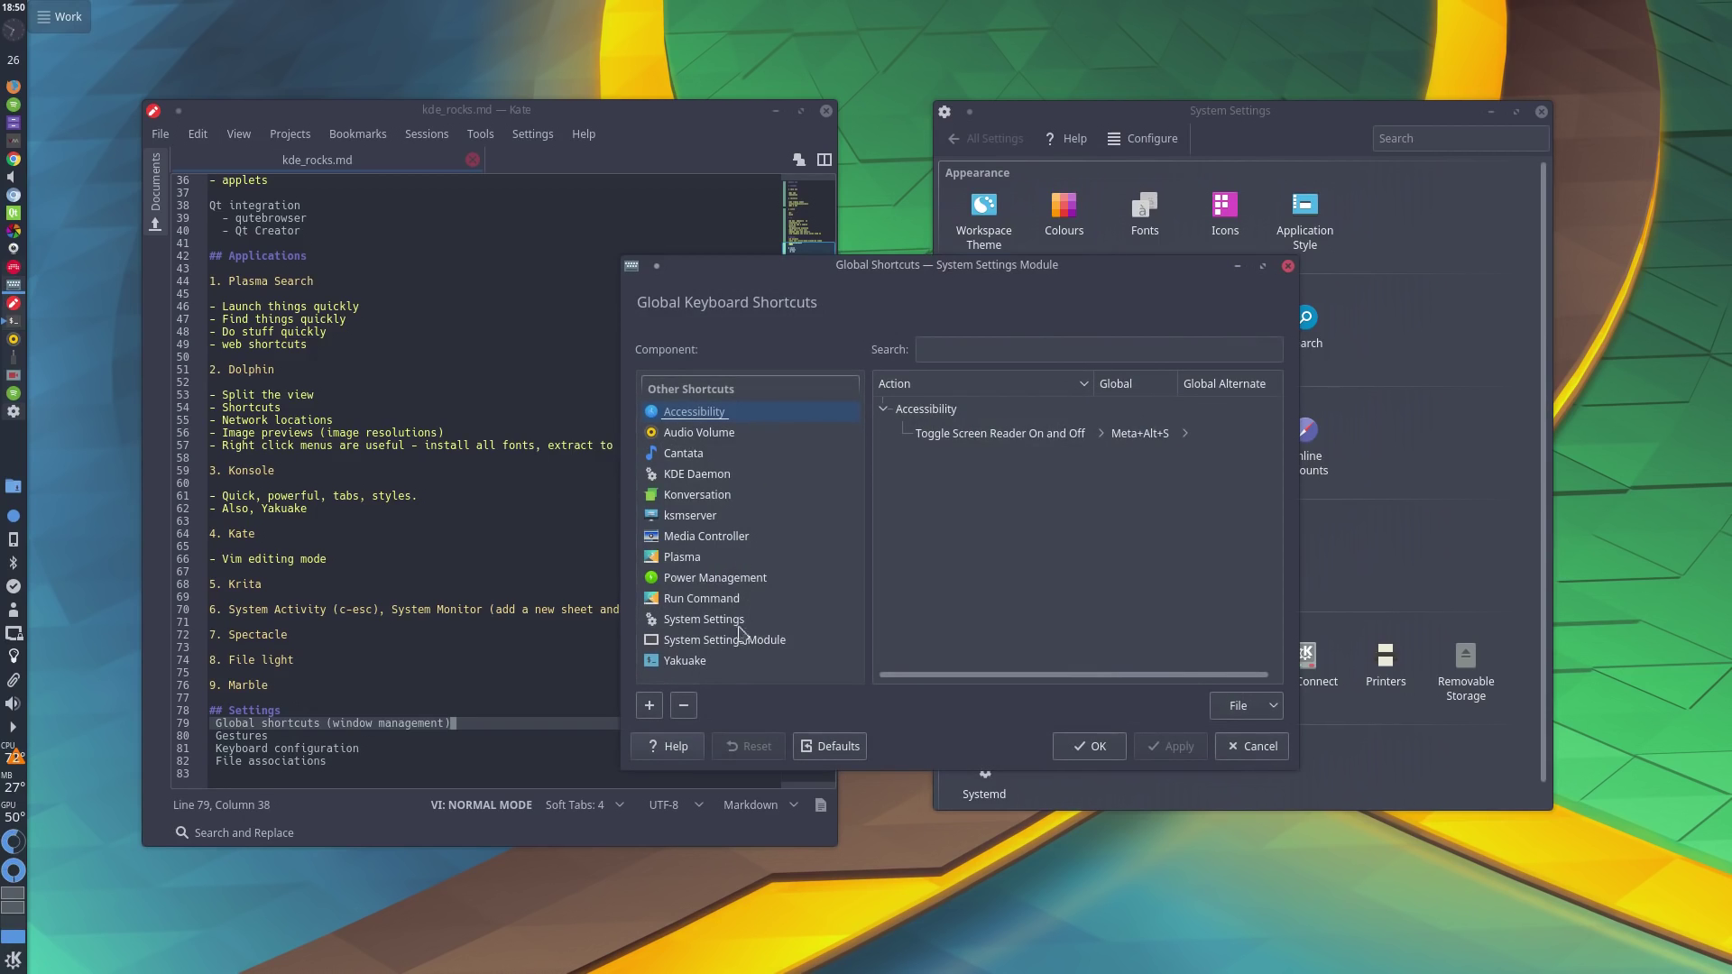
Step: Tile the Global Shortcuts window to the right half of the screen with window-management shortcuts, then restore and close it
key(super+Right)
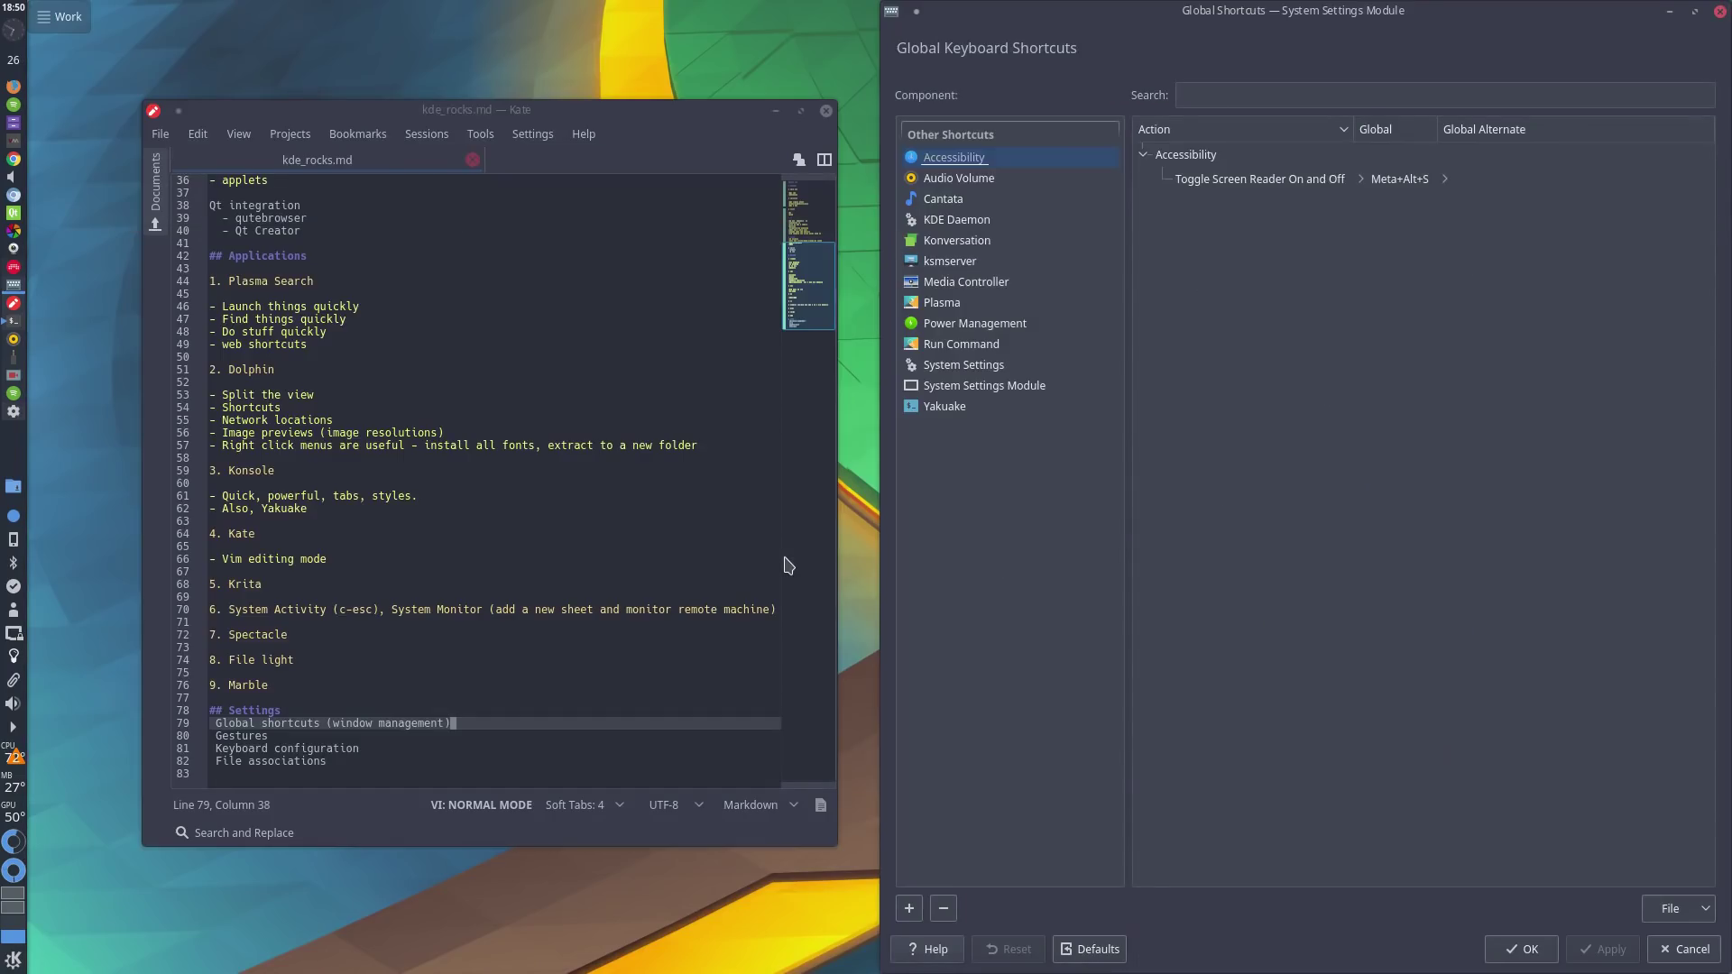
key(ctrl+F3)
key(ctrl+F2)
key(ctrl+F3)
key(ctrl+F4)
drag(1534, 720, 1331, 449)
drag(1124, 418, 961, 527)
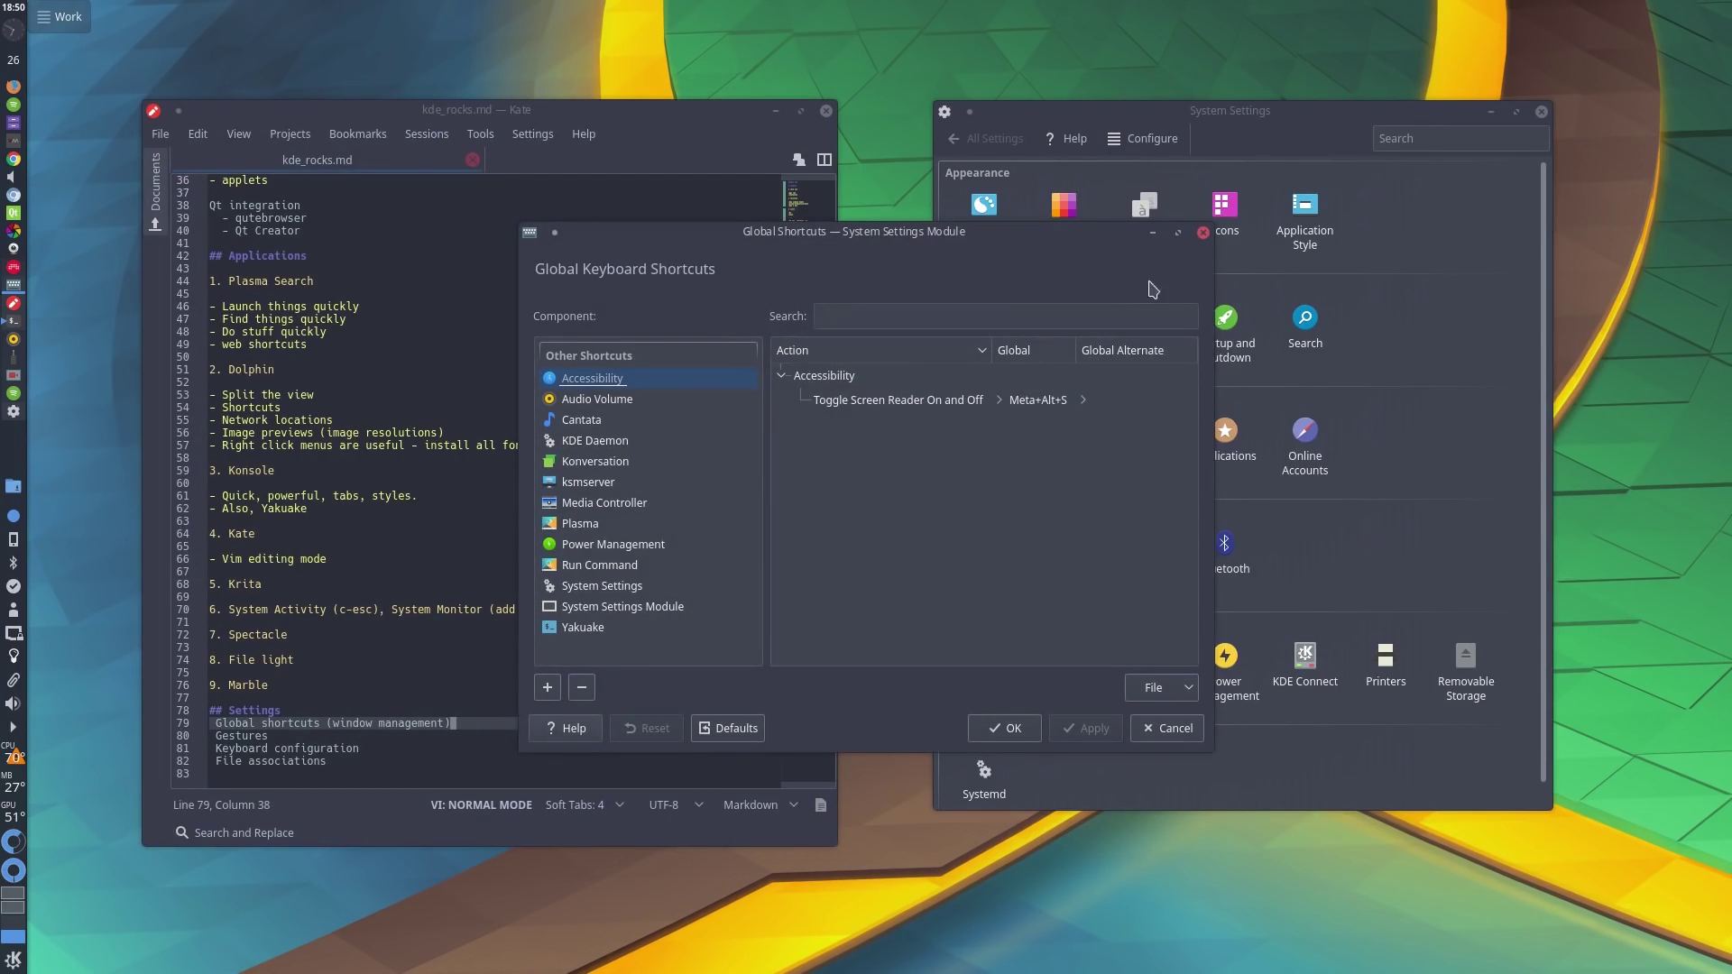
click(1205, 233)
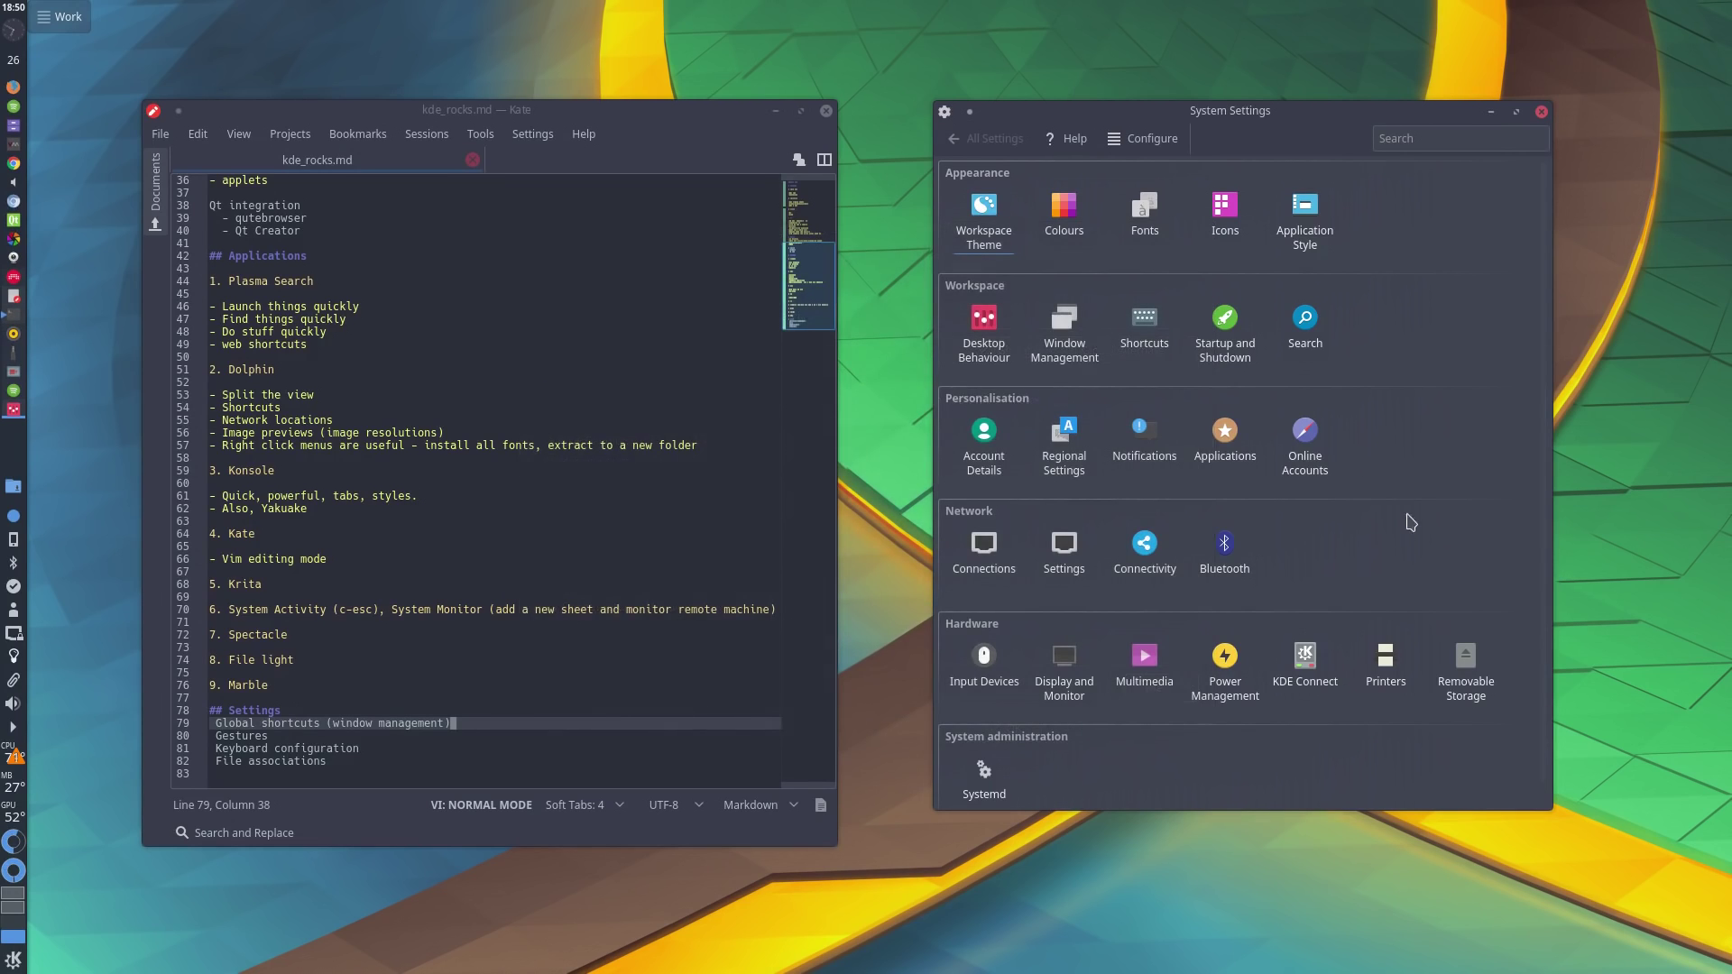
Step: Open Custom Shortcuts in the Shortcuts settings and show the trigger of the Back action under Konqueror Gestures
click(1139, 347)
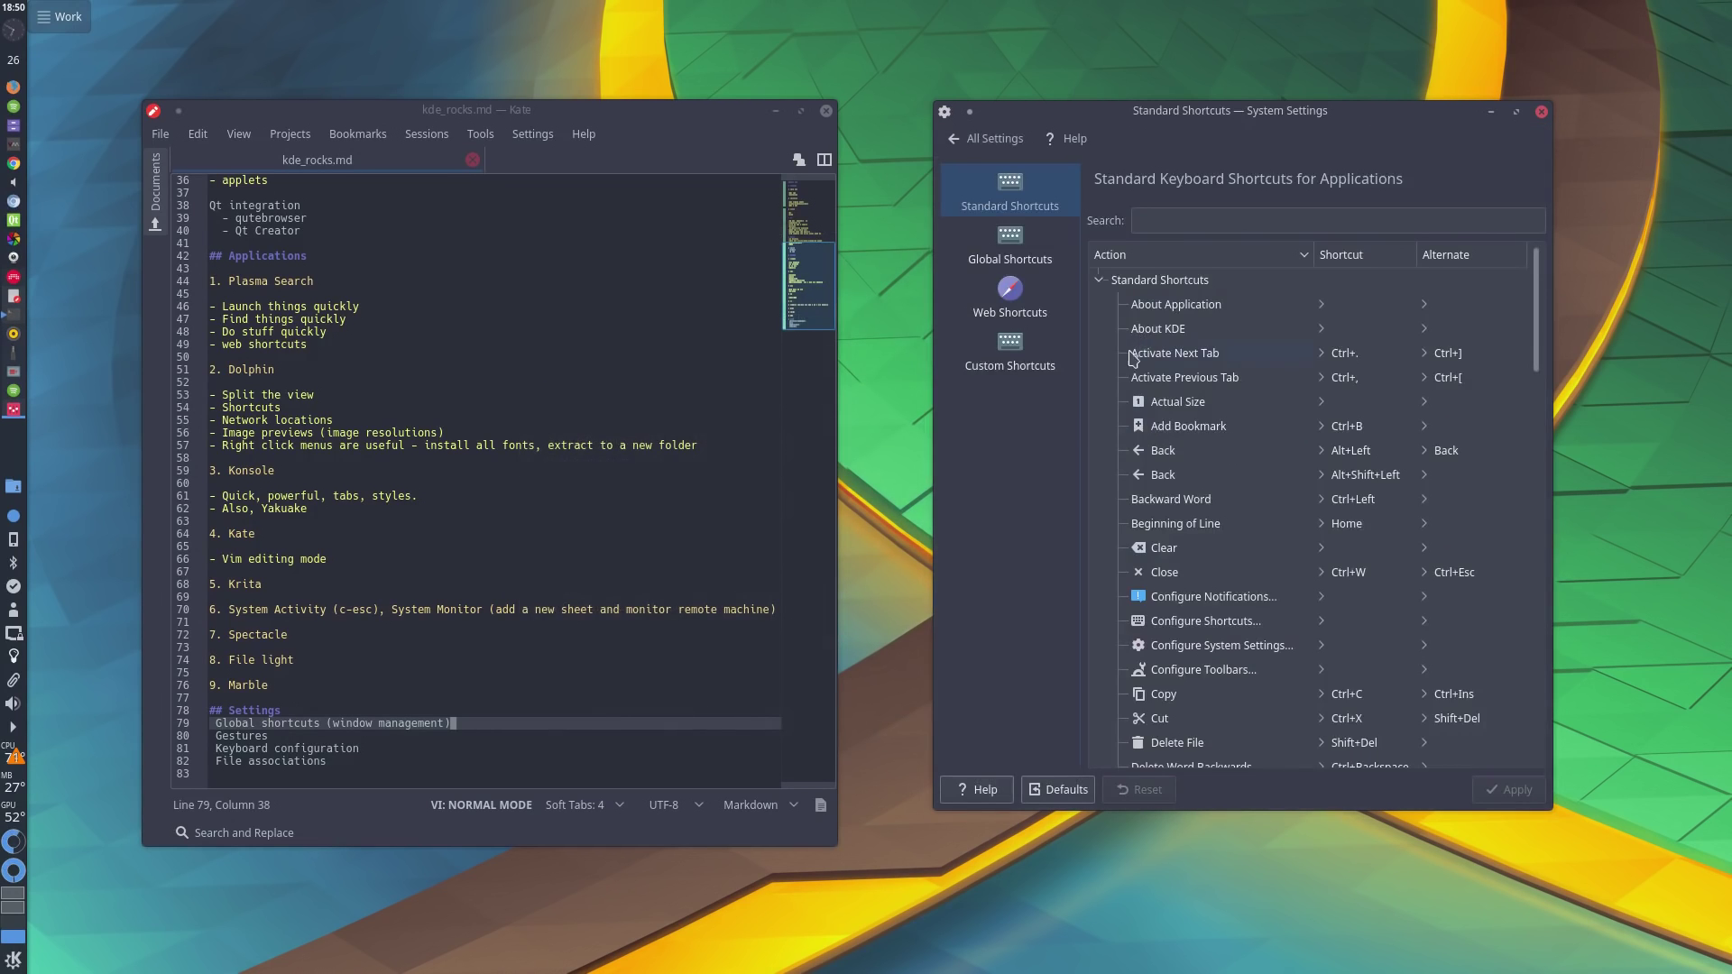
click(1004, 359)
drag(1024, 503, 902, 364)
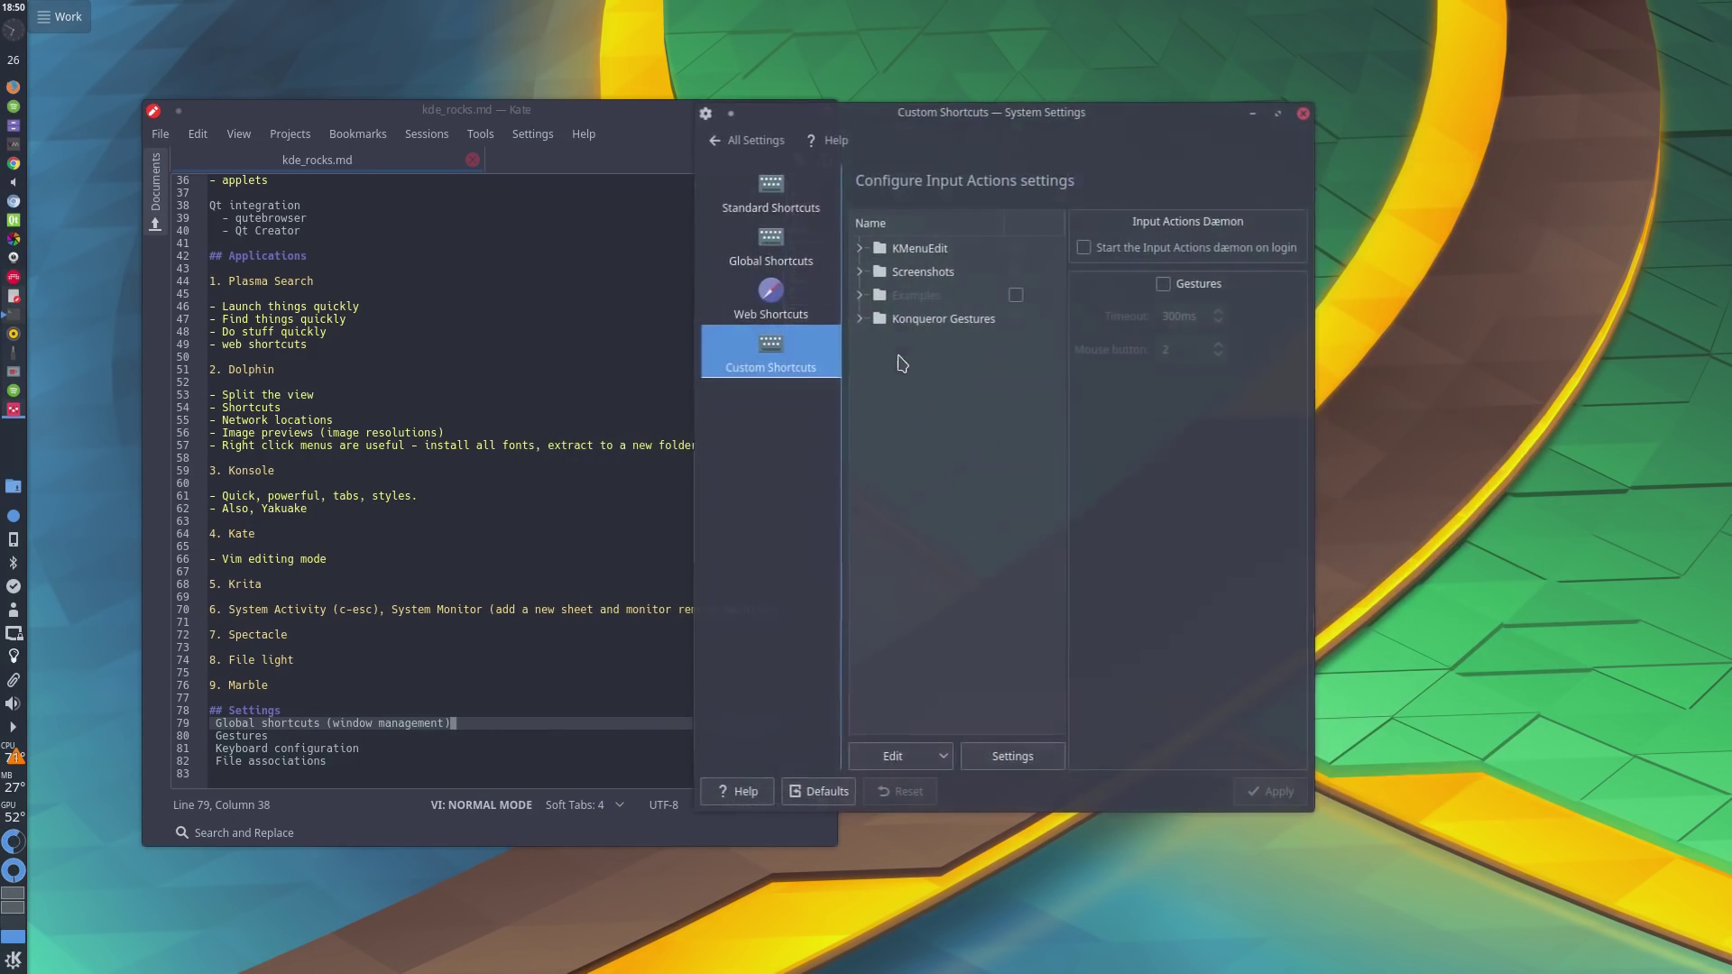
click(860, 318)
click(979, 342)
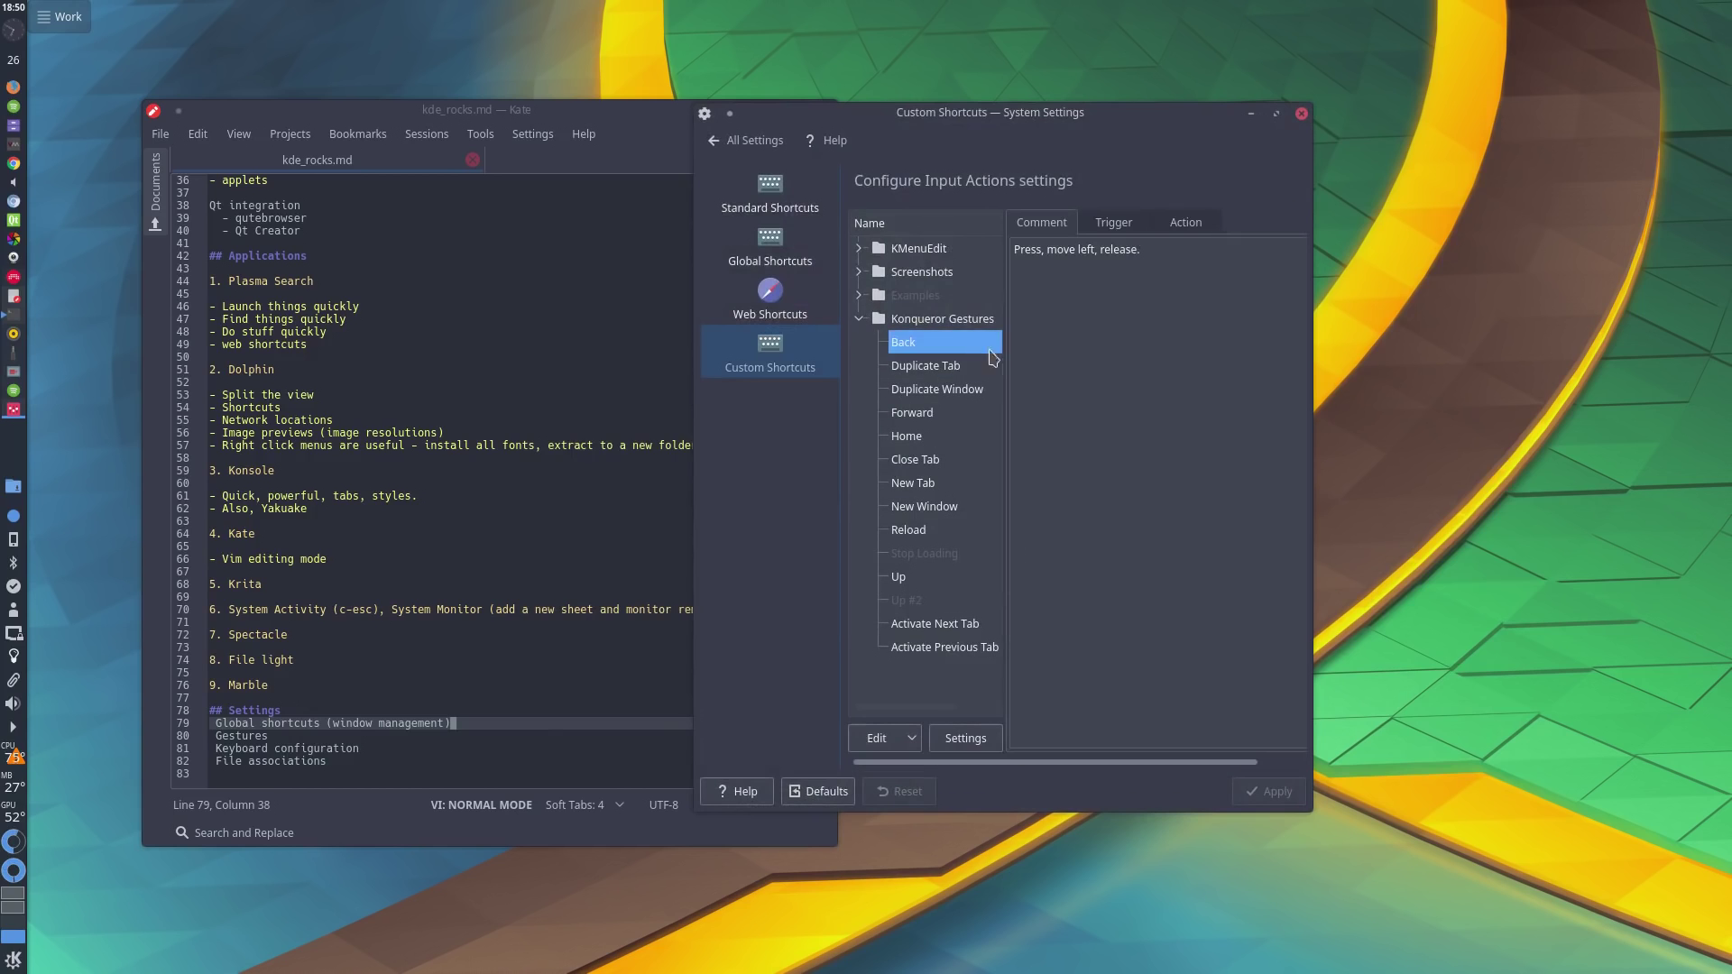
click(1116, 234)
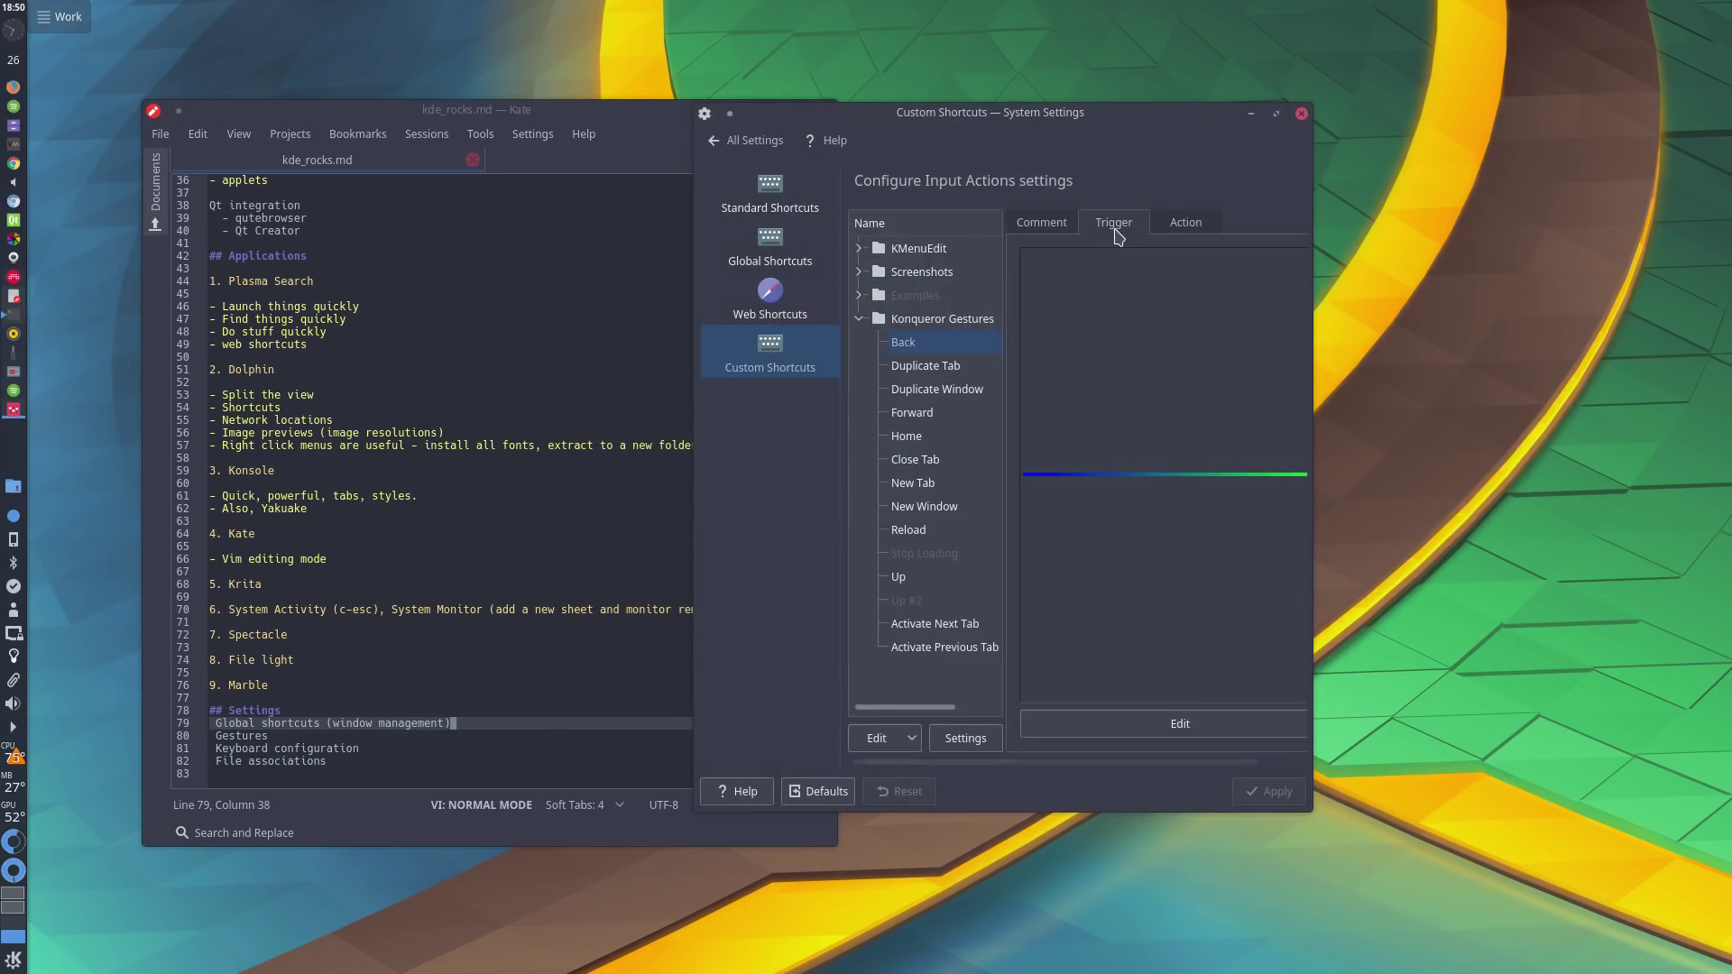
Step: Redraw the Back gesture's trigger as a freehand loop, then close System Settings and discard the changes
click(1159, 722)
mouse_move(924, 494)
mouse_down()
mouse_move(828, 518)
mouse_move(905, 484)
mouse_up()
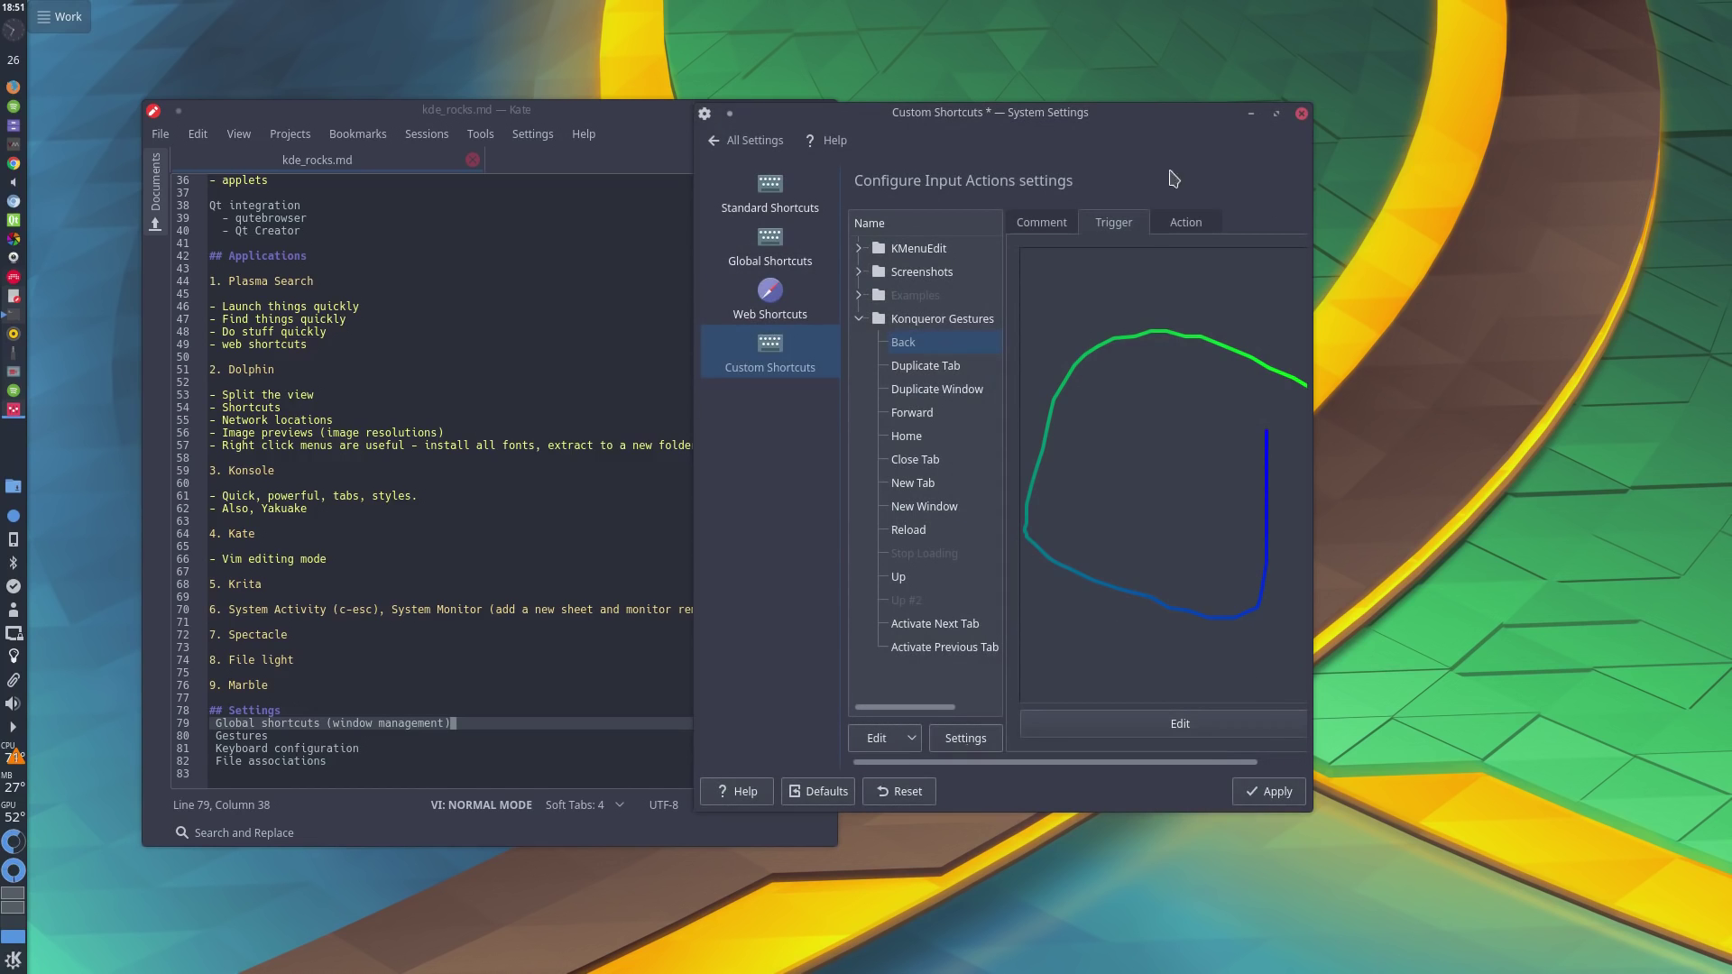
drag(1173, 177, 1381, 195)
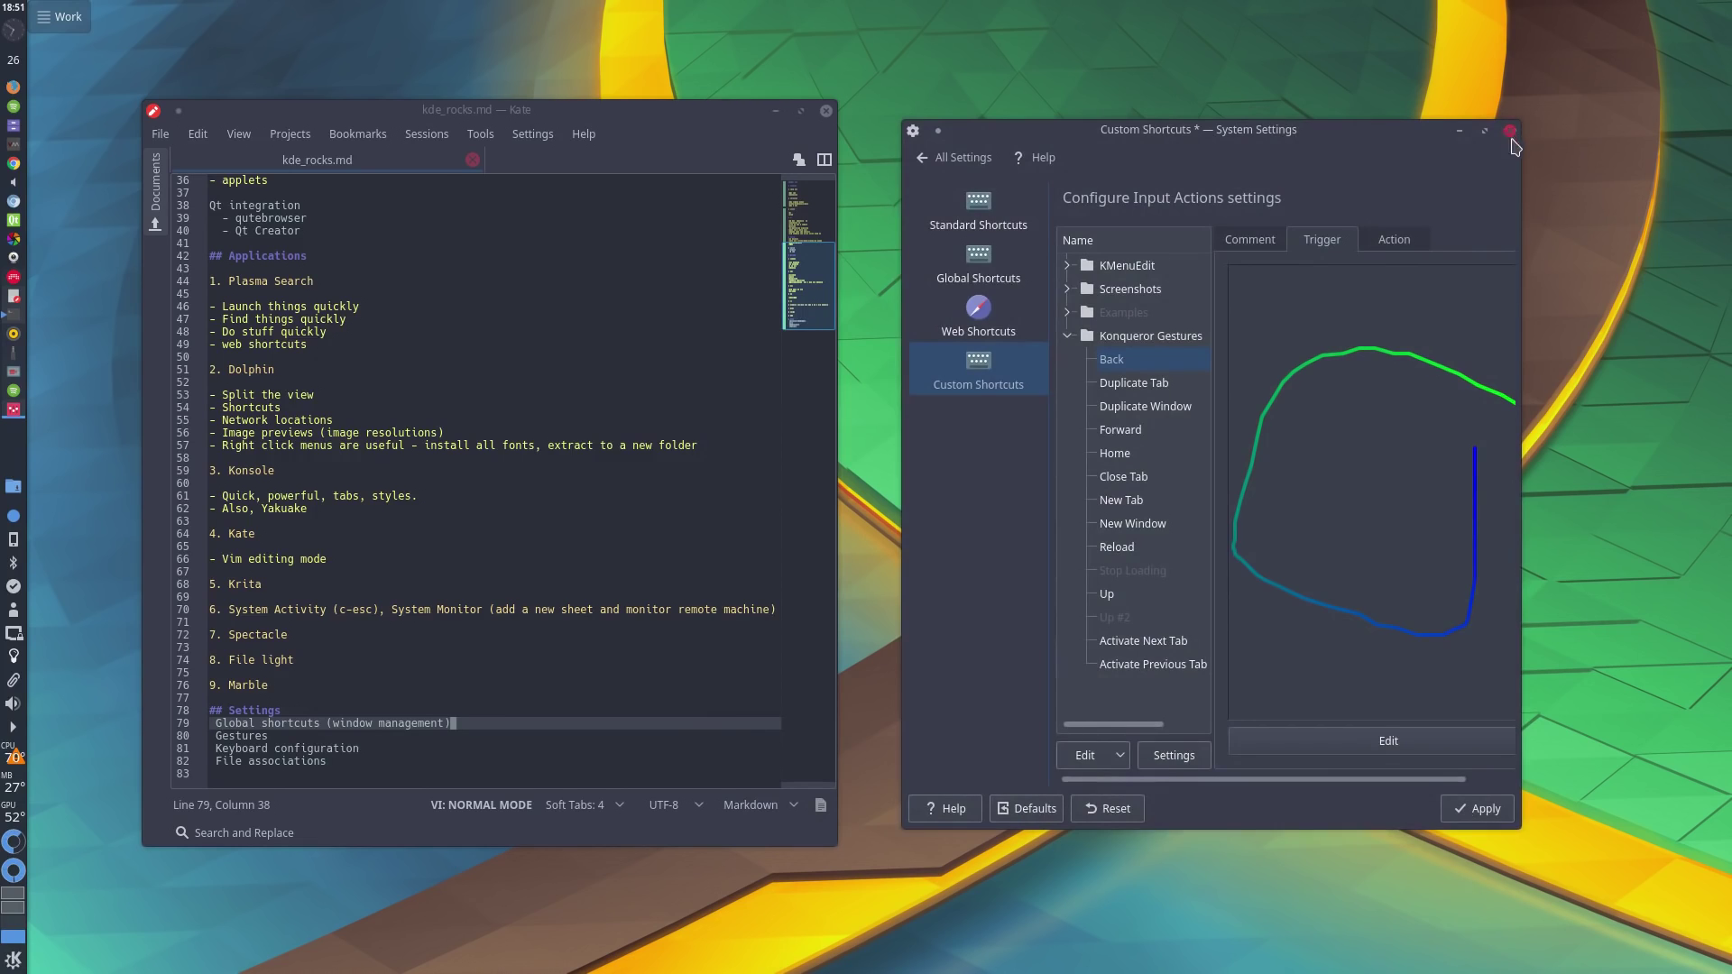
click(1510, 131)
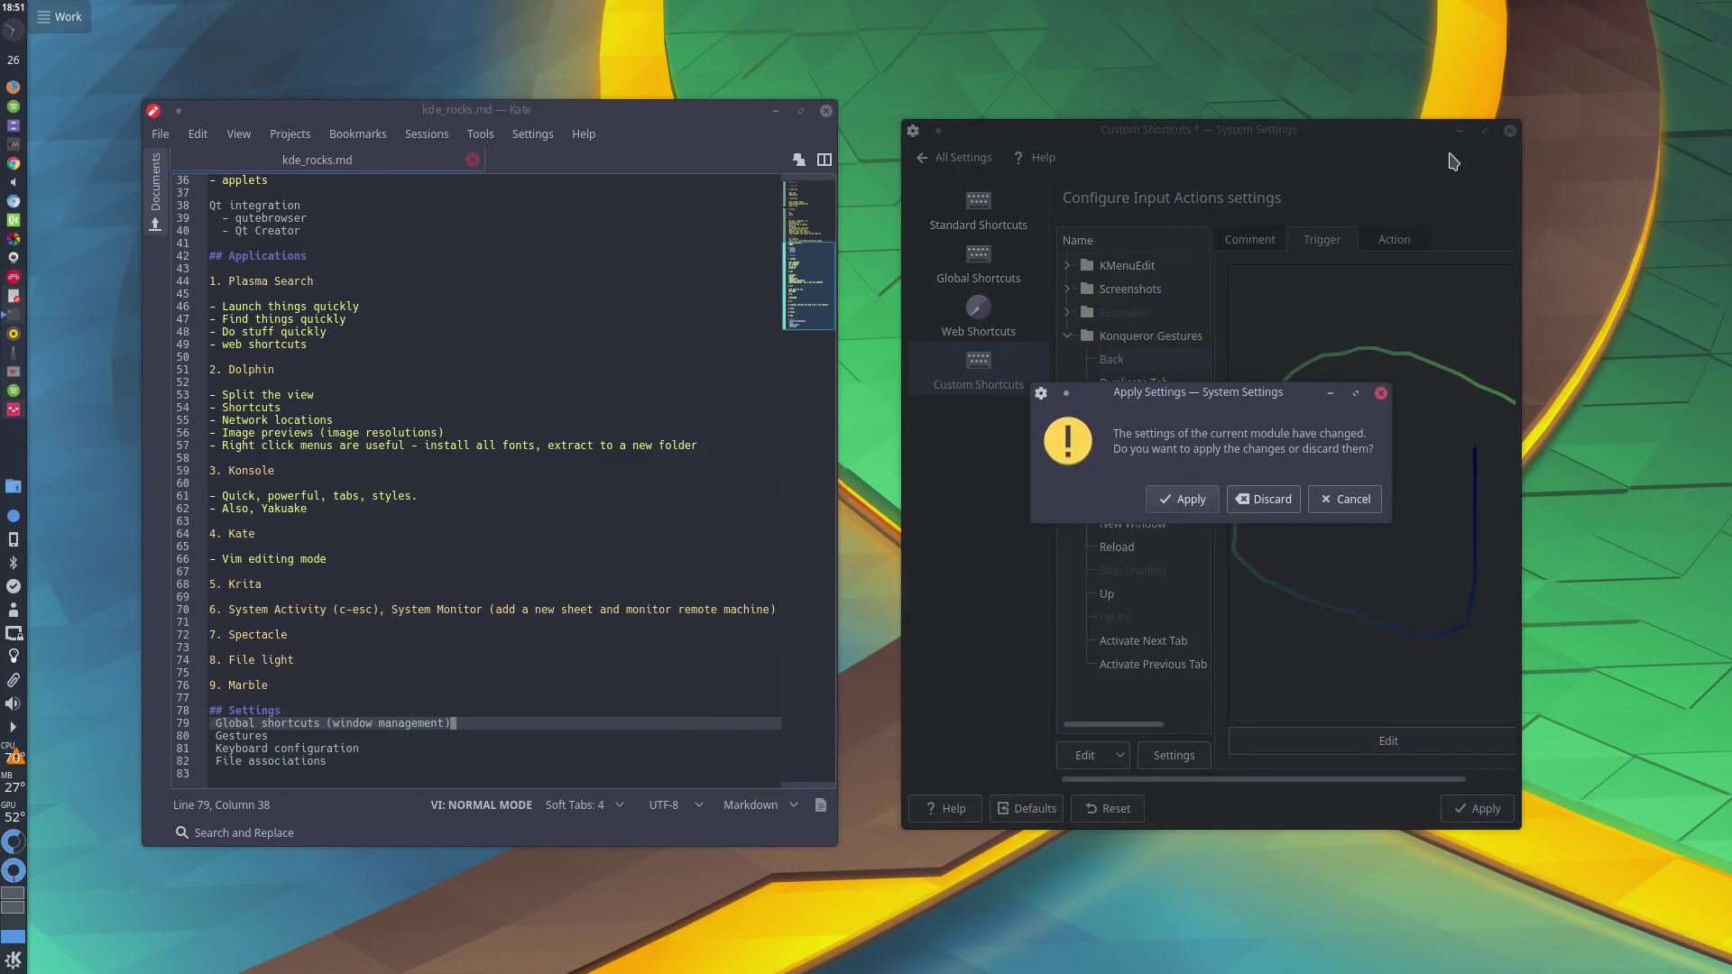
click(1286, 496)
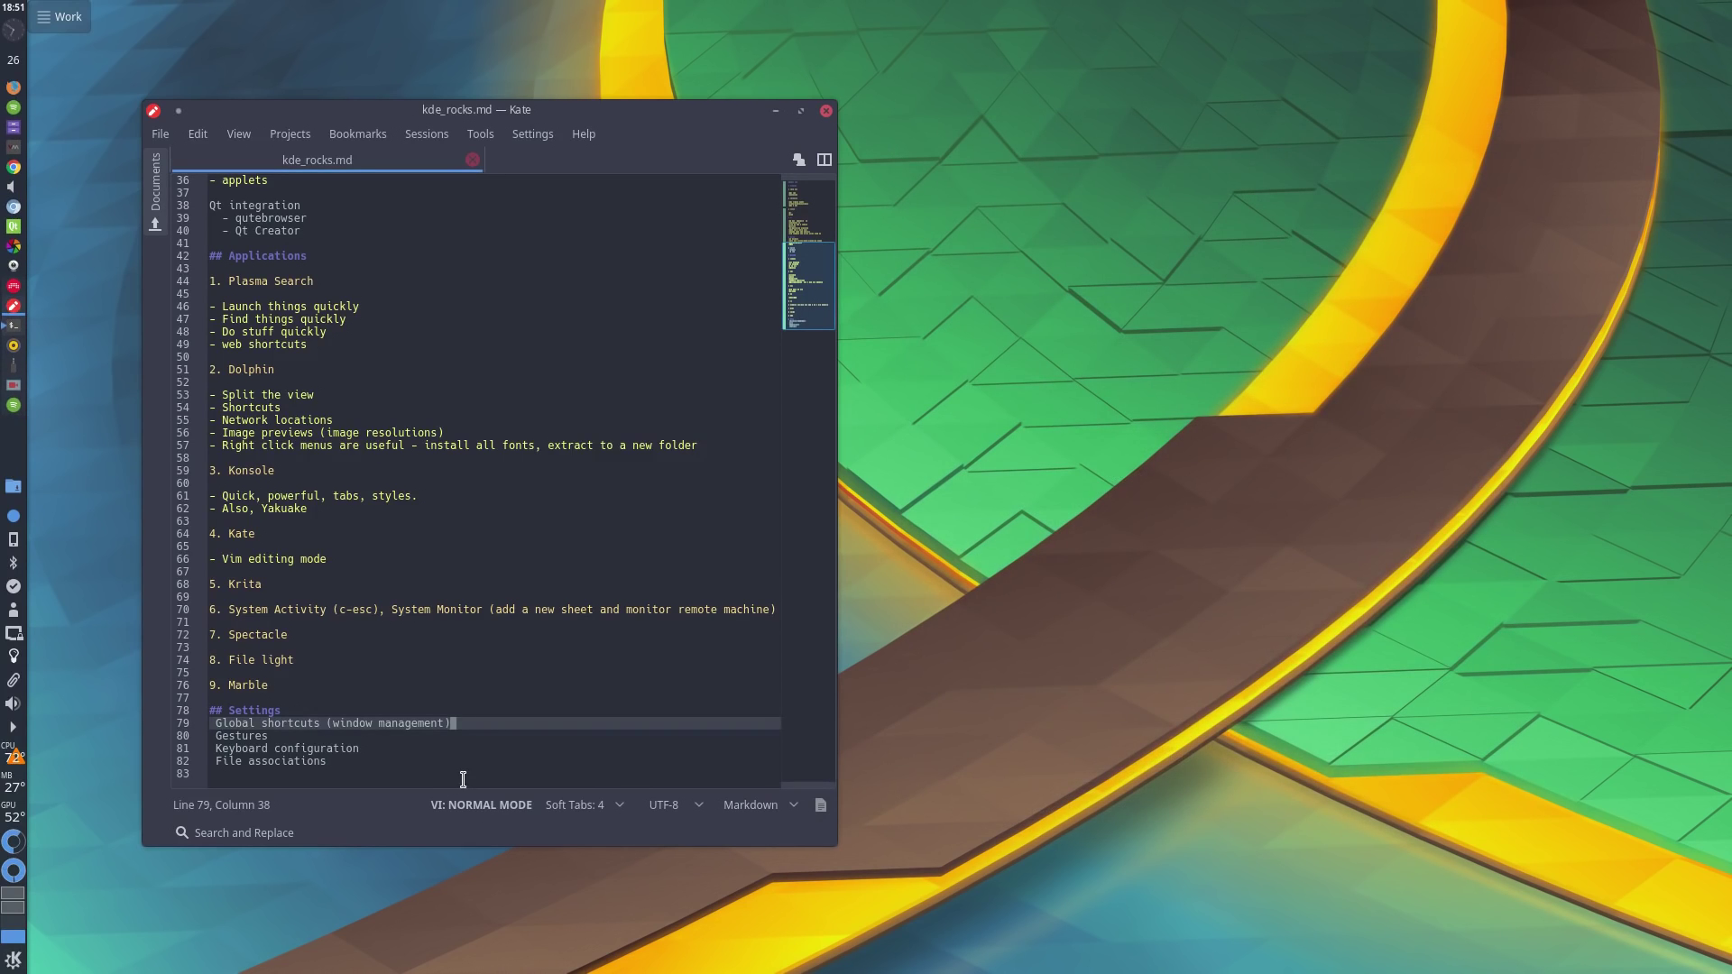
Step: Reopen System Settings through Plasma Search, show the keyboard settings under Input Devices, and move and enlarge the window
key(alt+space)
text(settings)
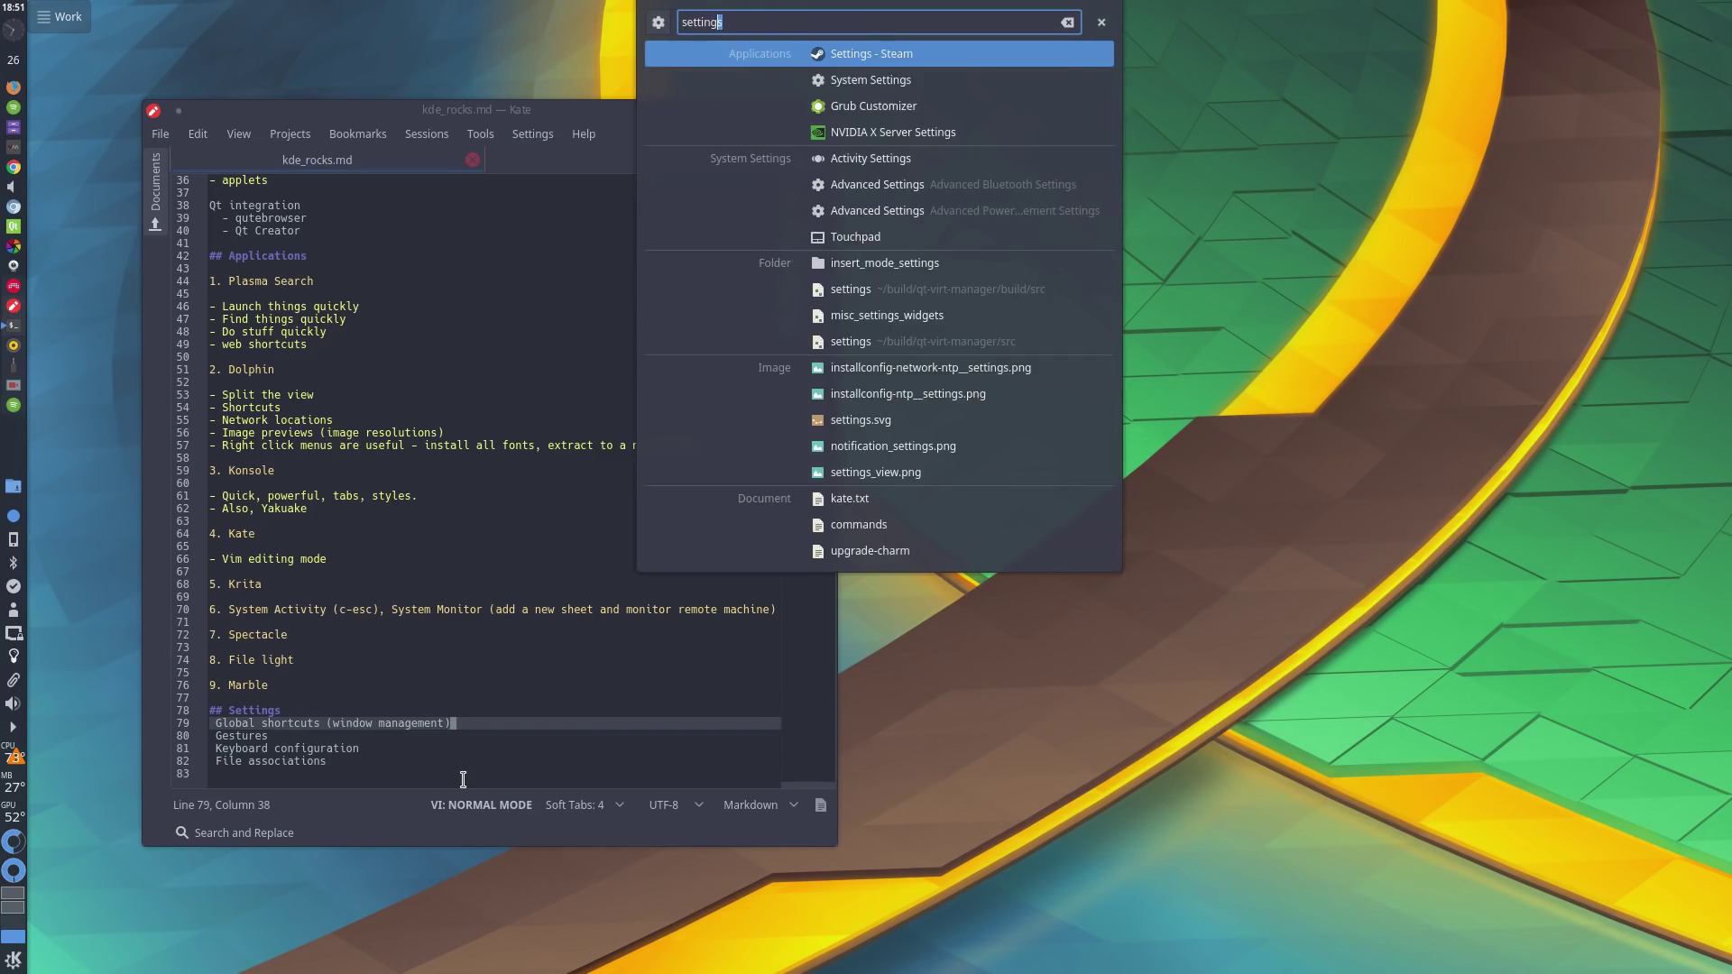
key(Down)
key(Return)
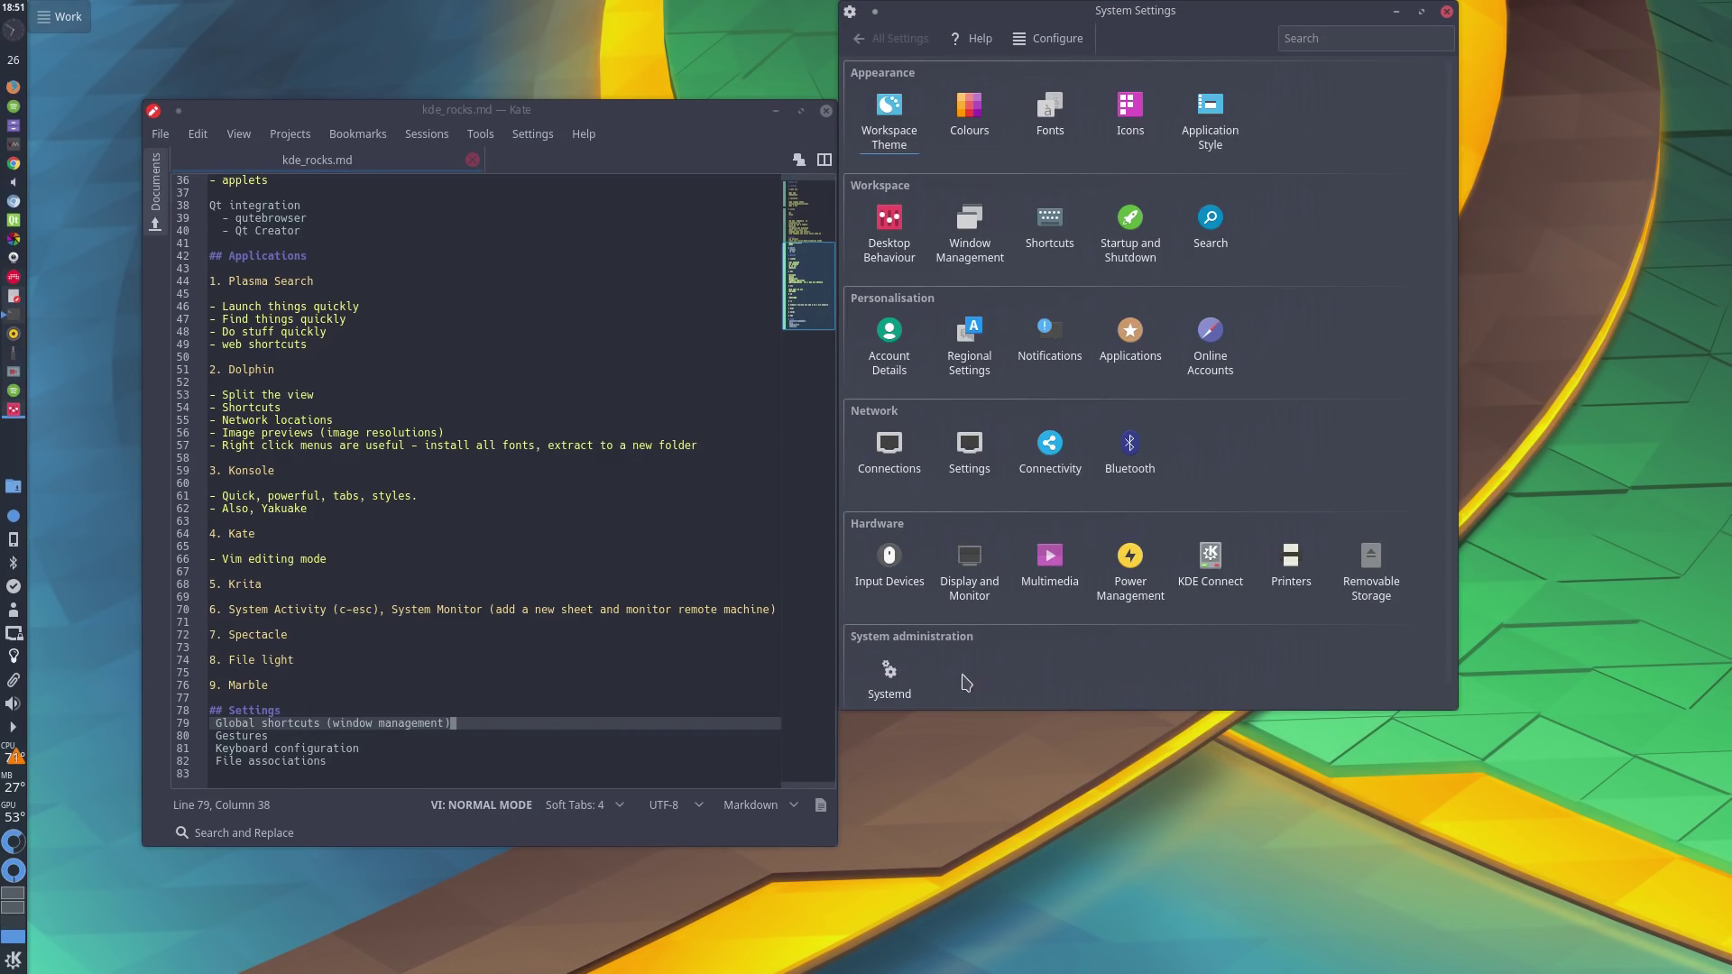
click(890, 567)
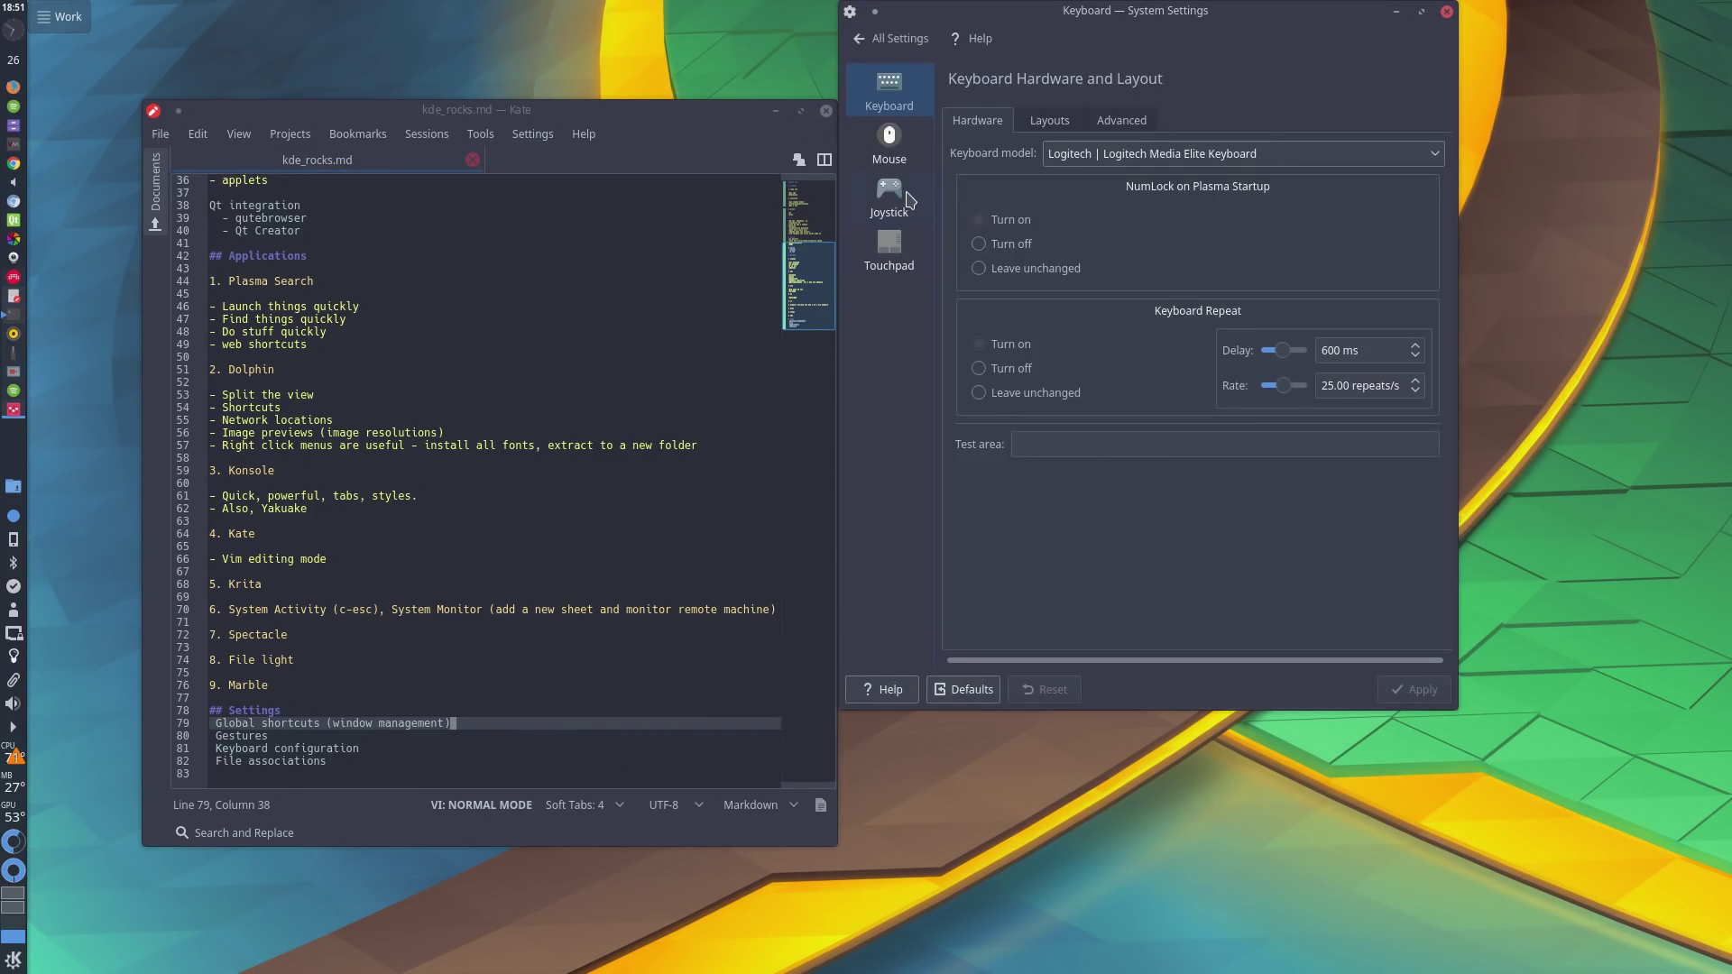
drag(1290, 573, 1539, 591)
drag(1399, 534, 1133, 637)
Step: Preview the English (US) layout in the keyboard layouts settings and close the preview
click(800, 227)
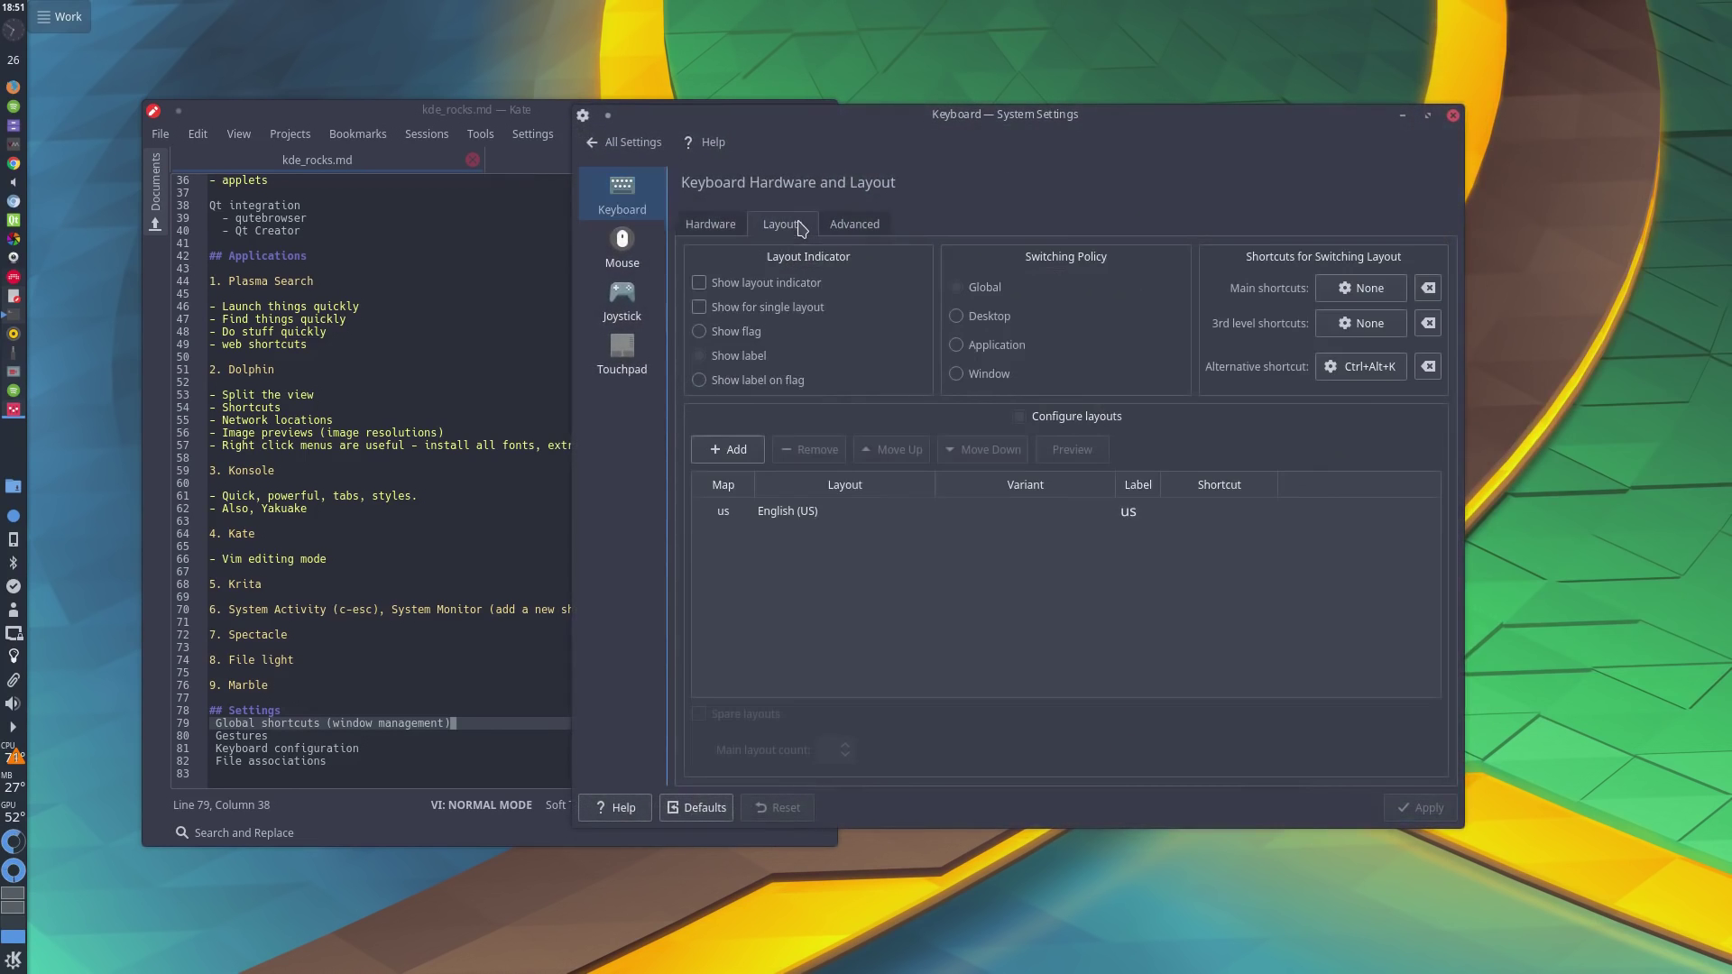
click(817, 514)
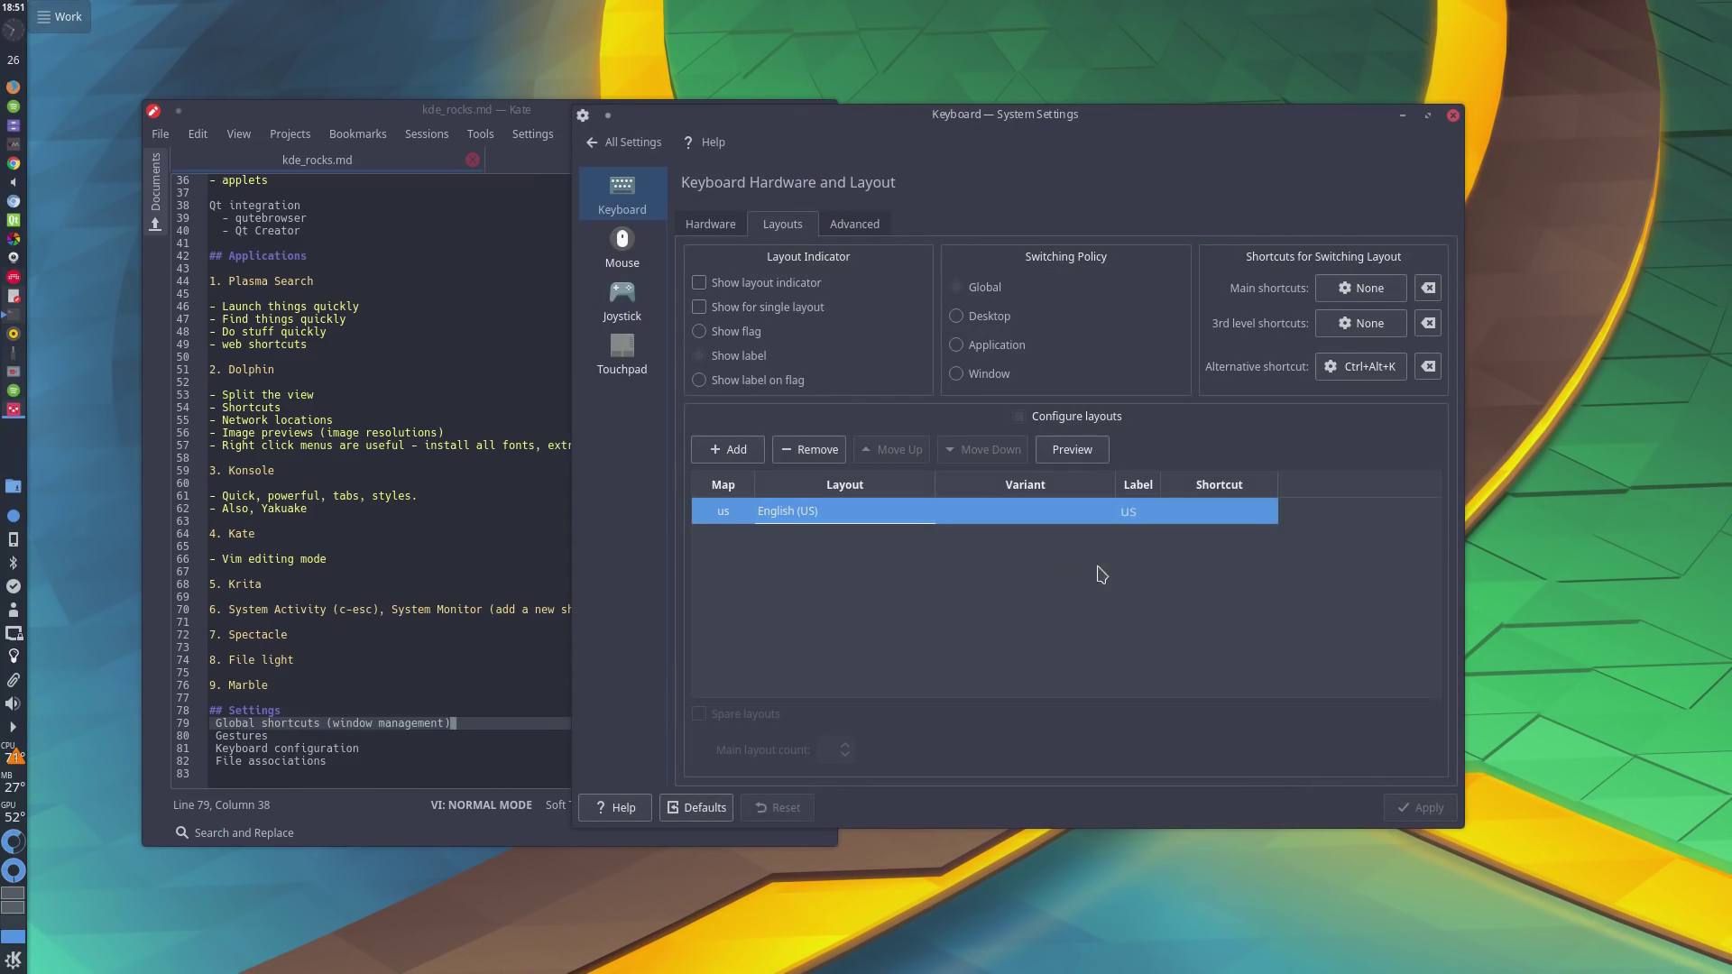
click(1070, 448)
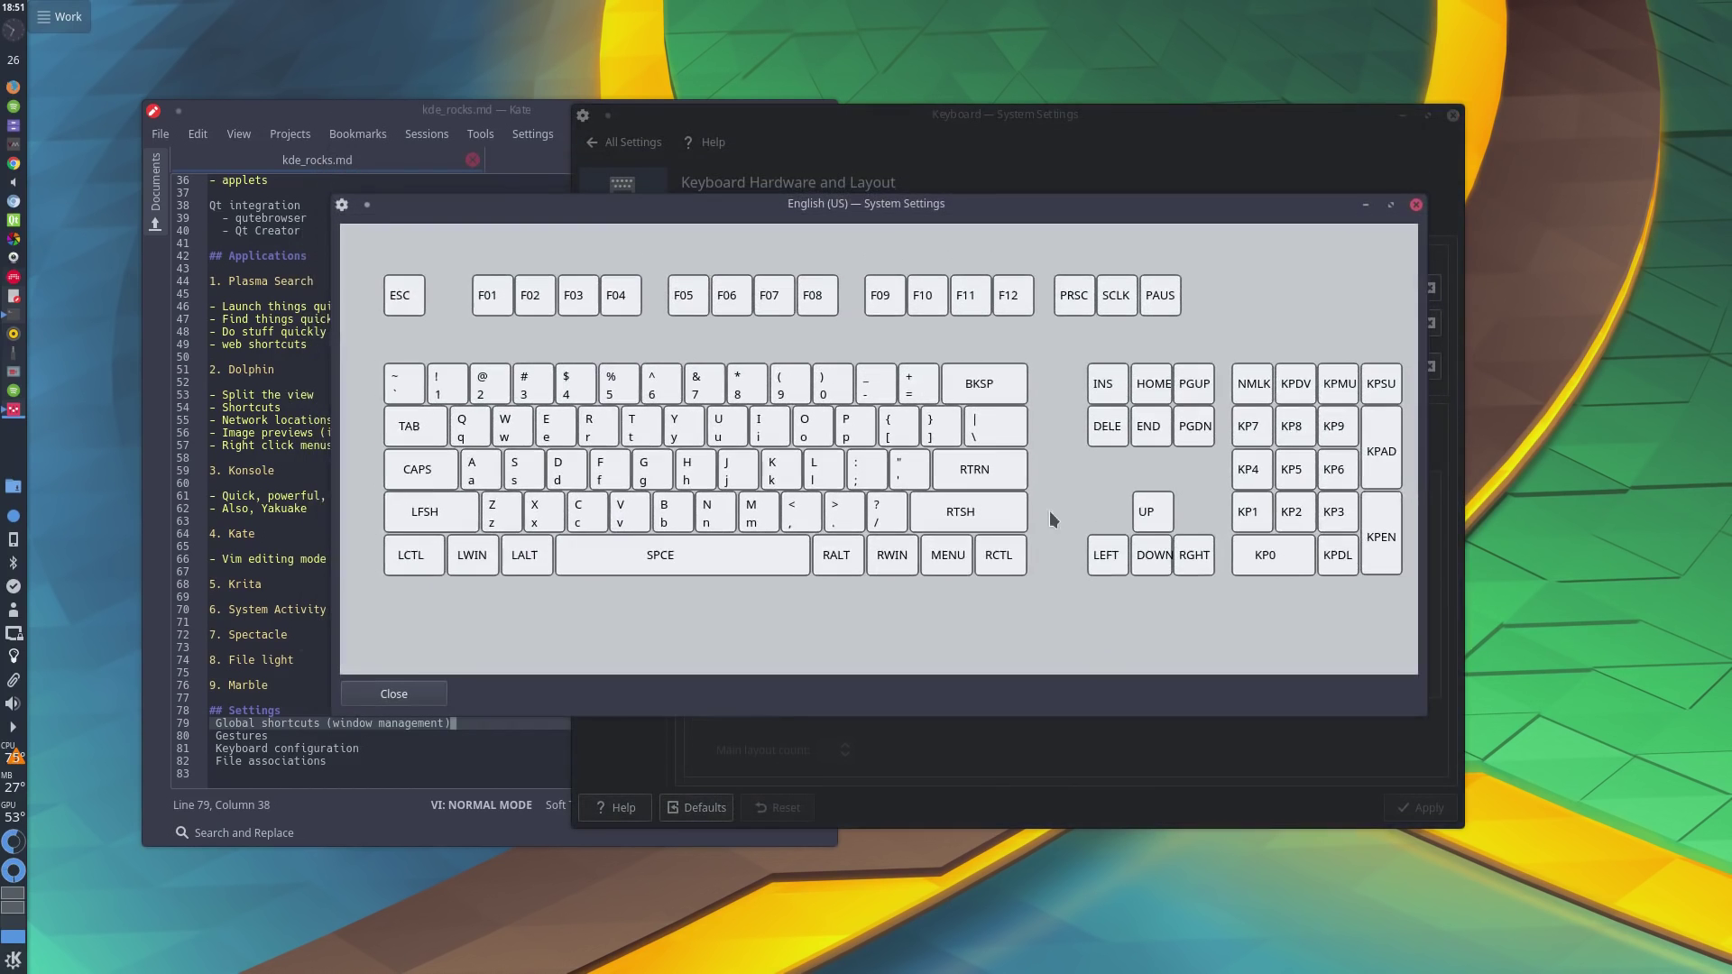
drag(1270, 612, 1155, 541)
drag(939, 520, 1193, 669)
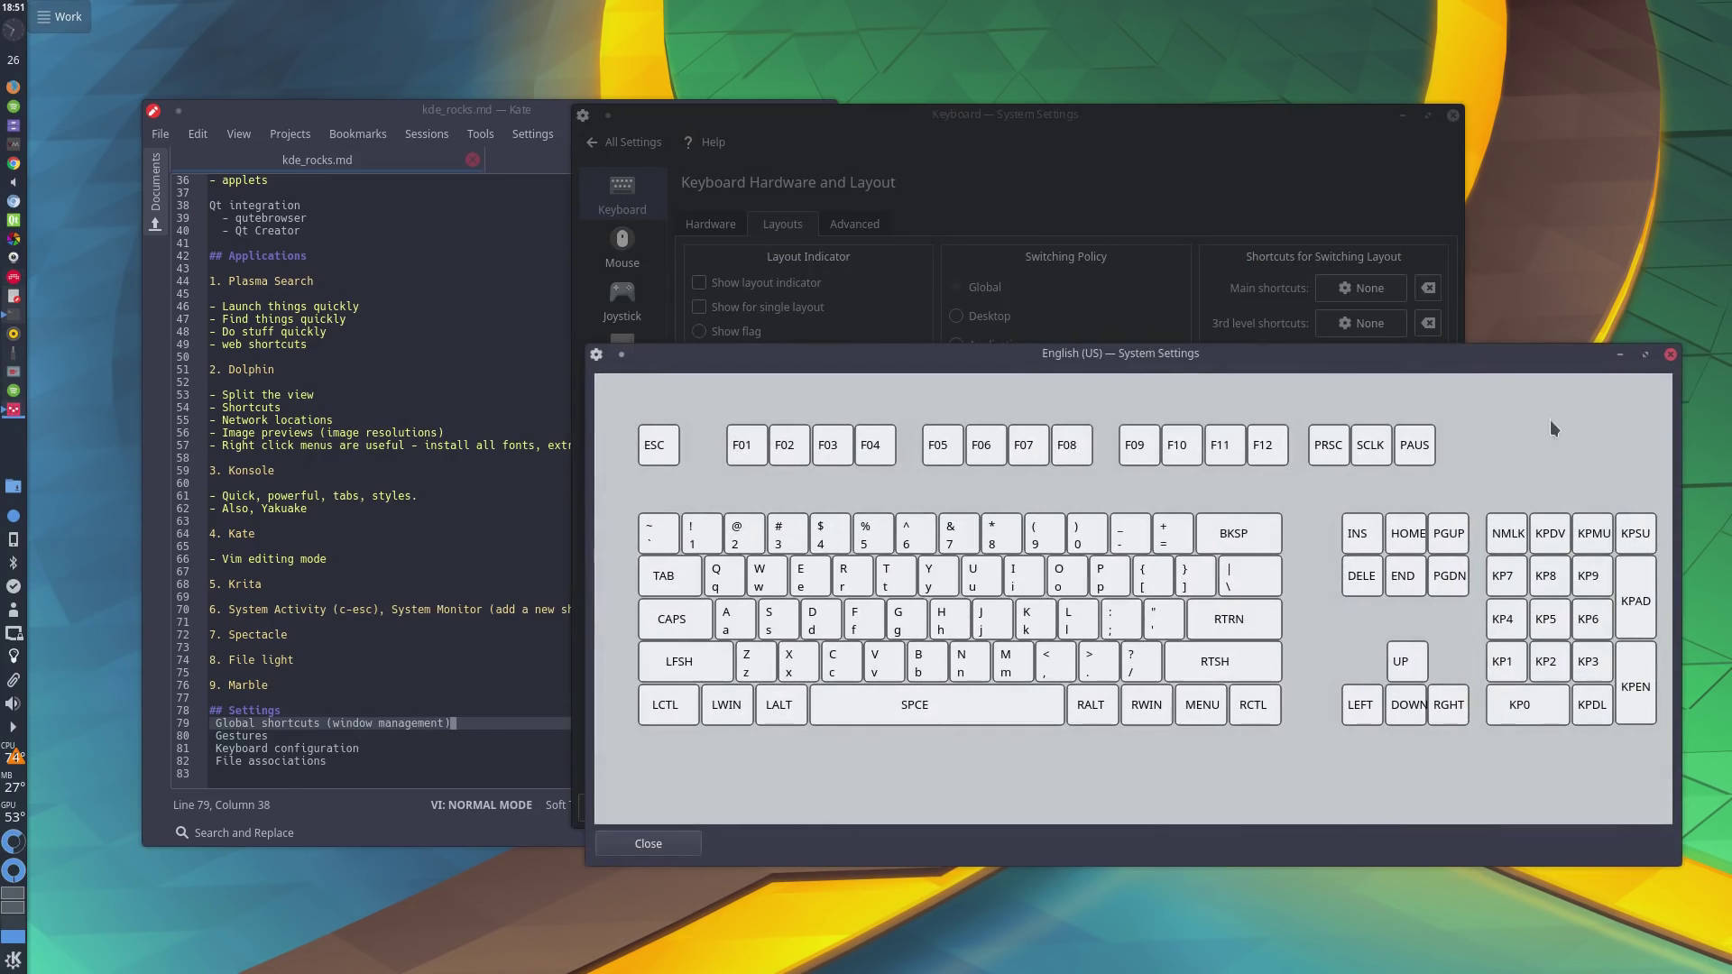
click(1671, 357)
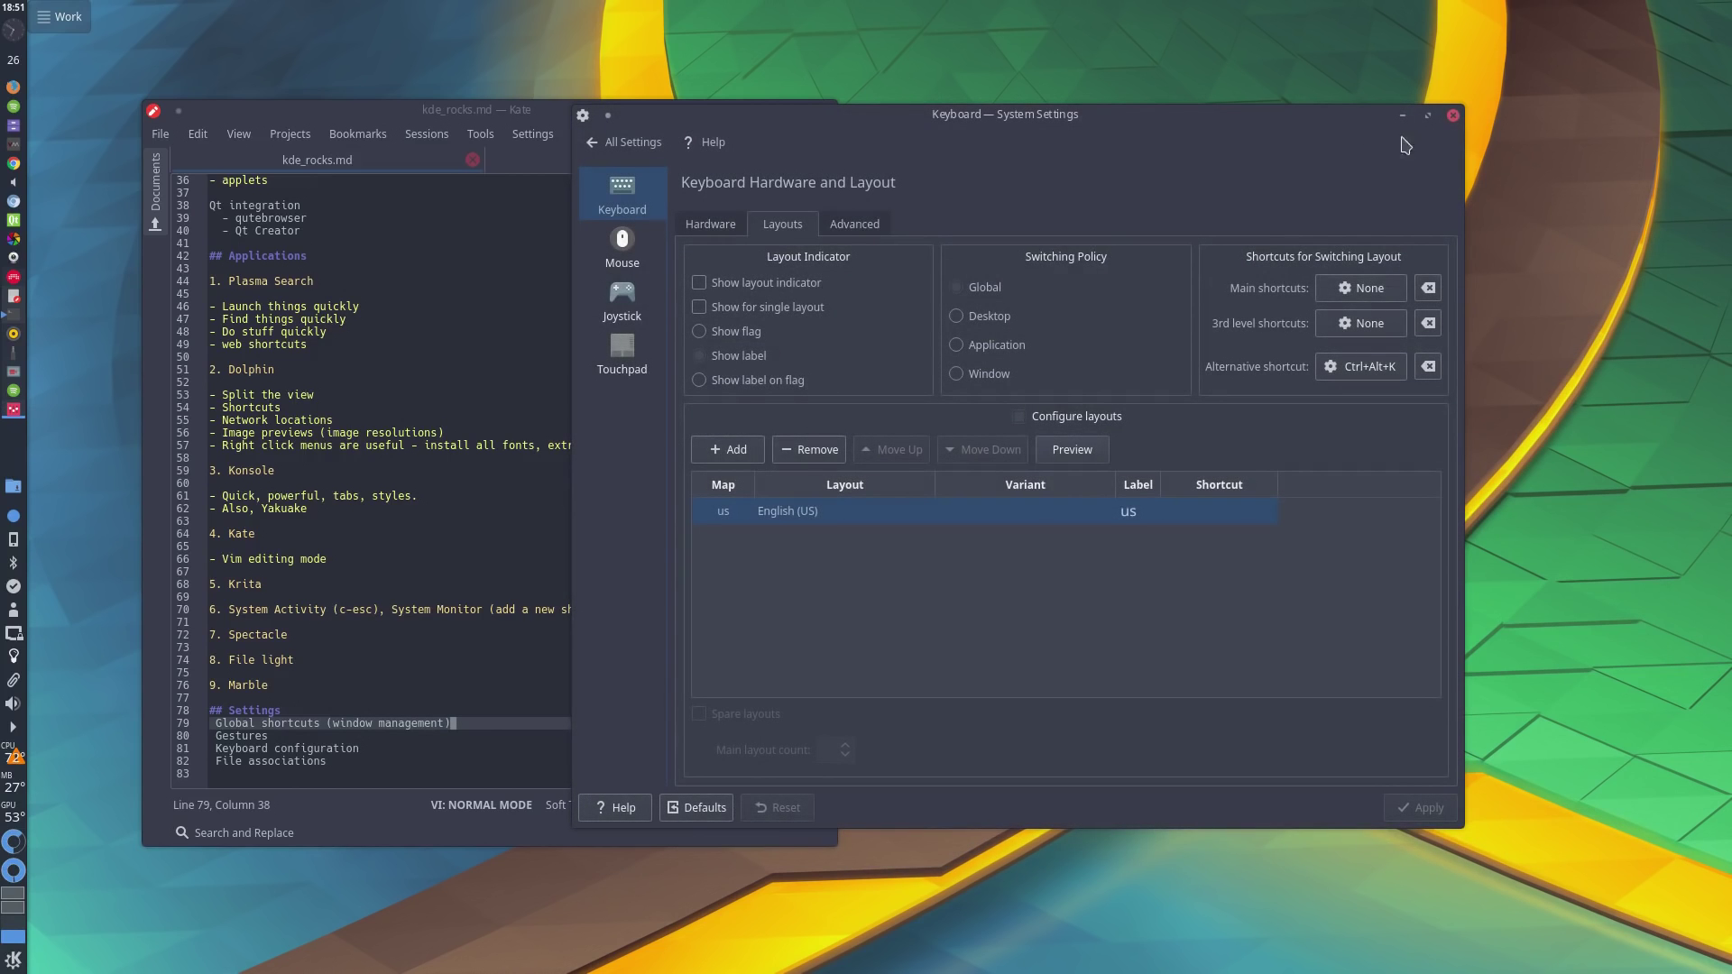
Step: Close System Settings and place the Kate cursor at the start of the File associations line
click(1453, 115)
click(517, 637)
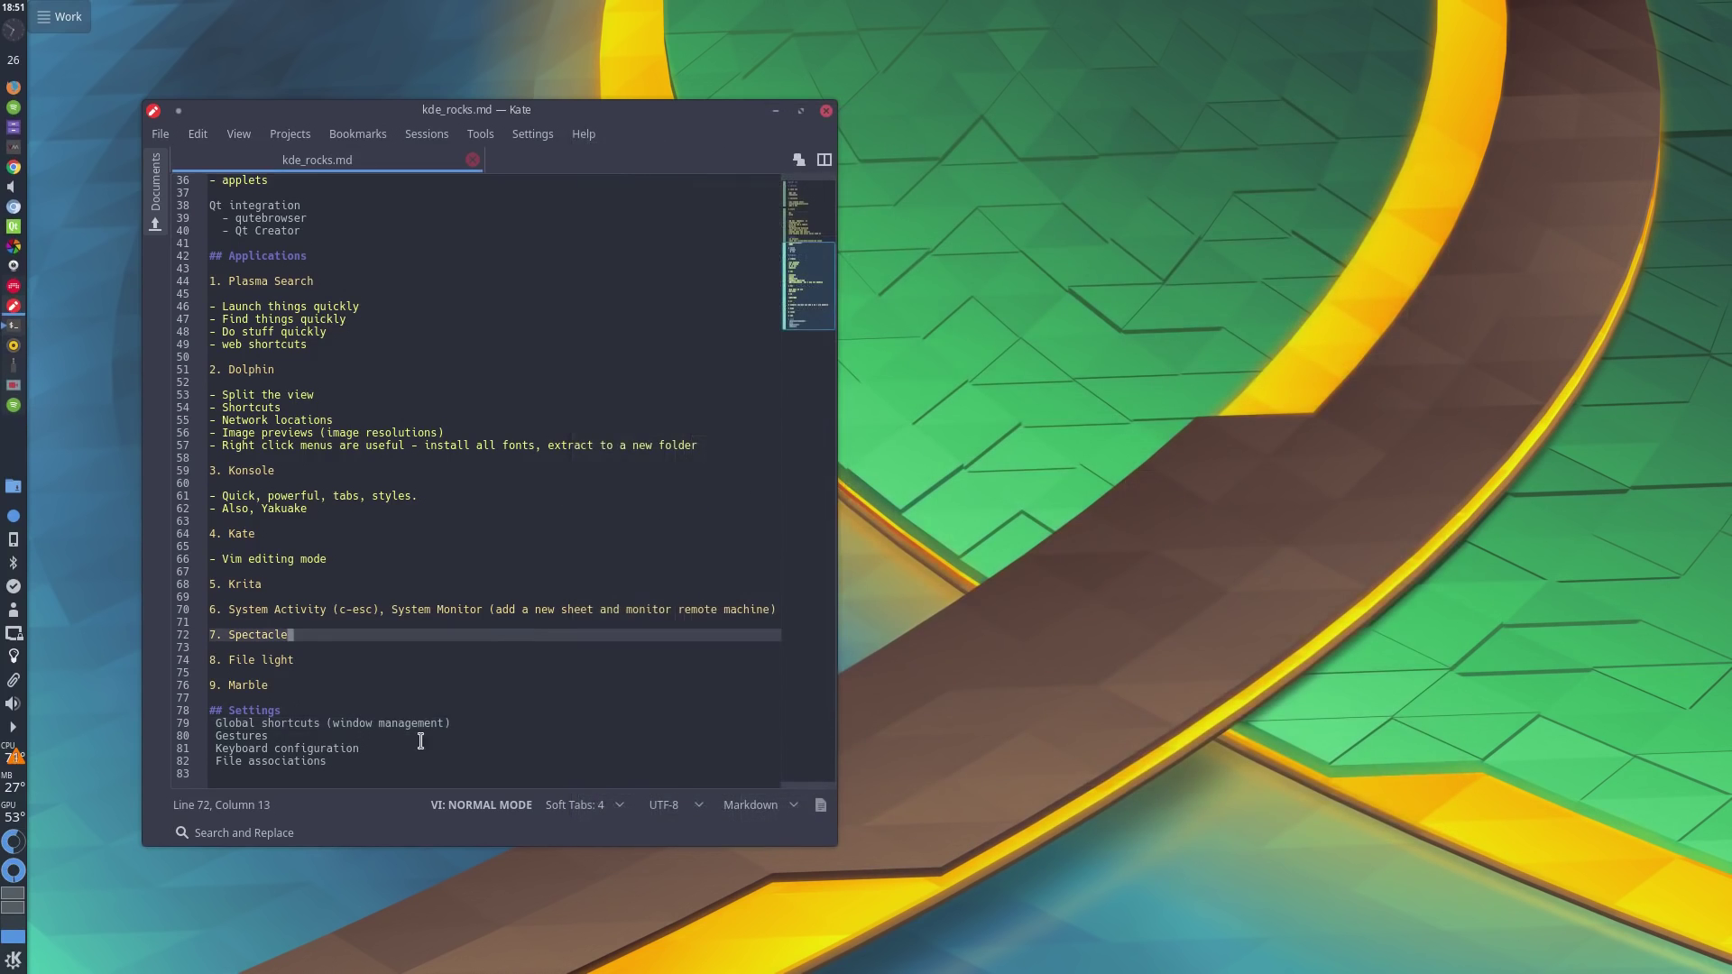
click(420, 748)
click(382, 762)
key(0)
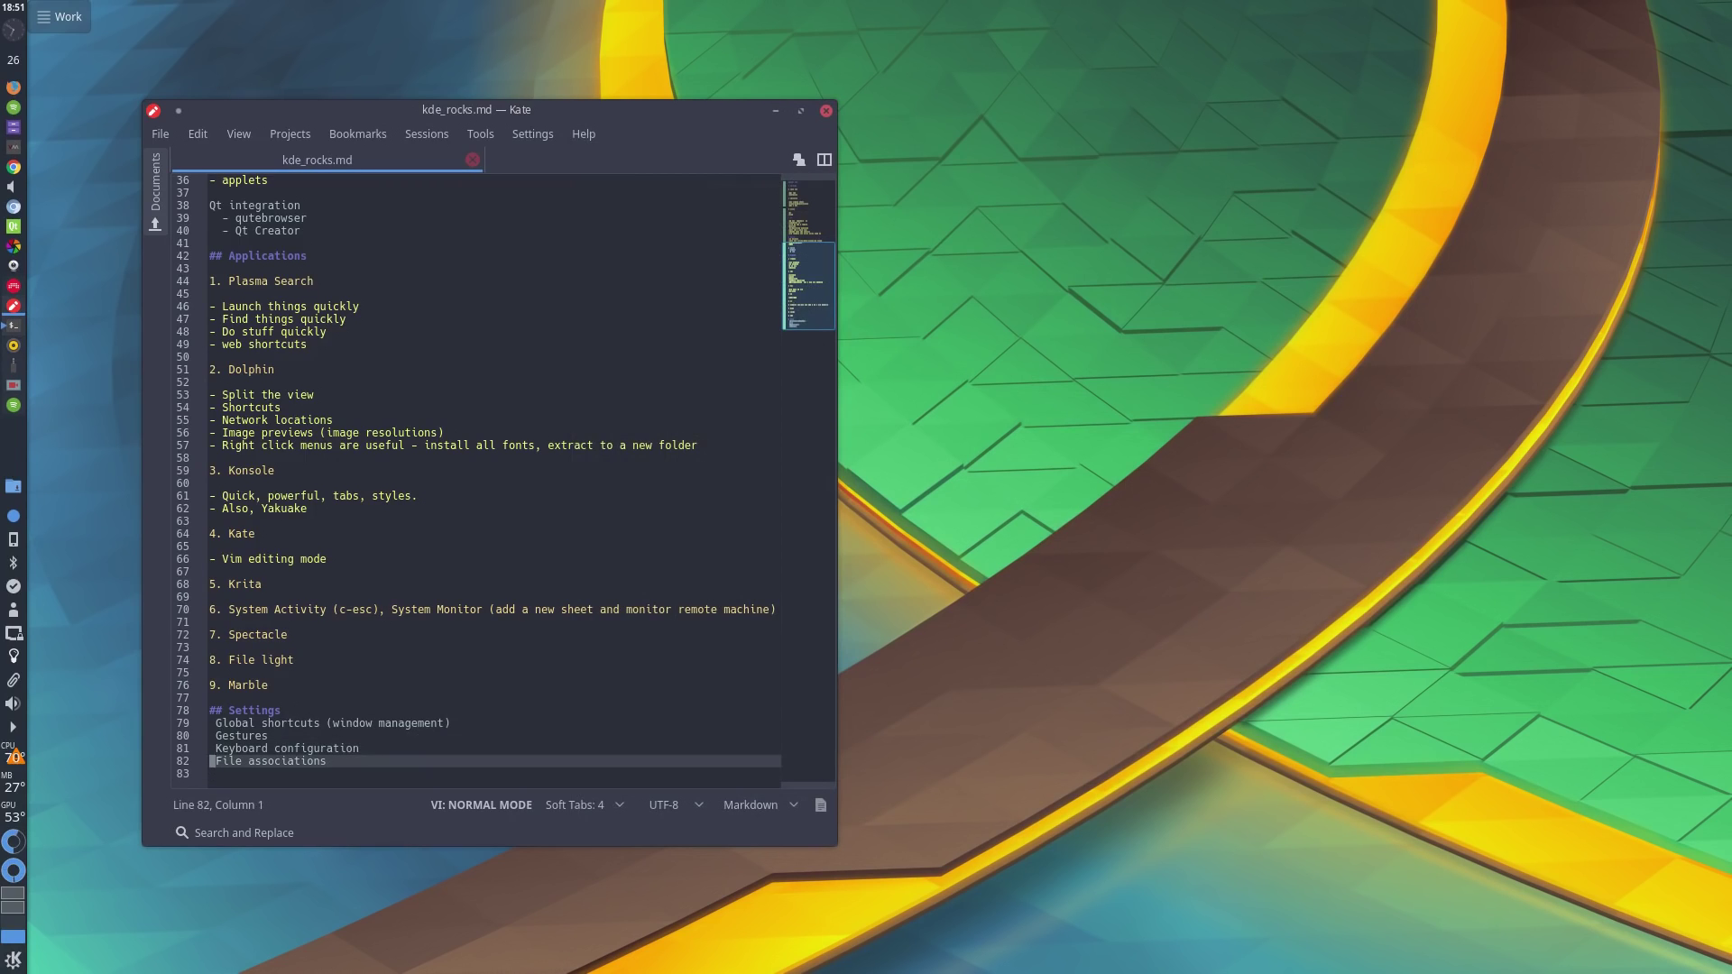
Step: Switch to the other activity's first virtual desktop and run a Google image search for "amiga 4000" through Plasma Search
key(alt+space)
key(Escape)
key(super+Tab)
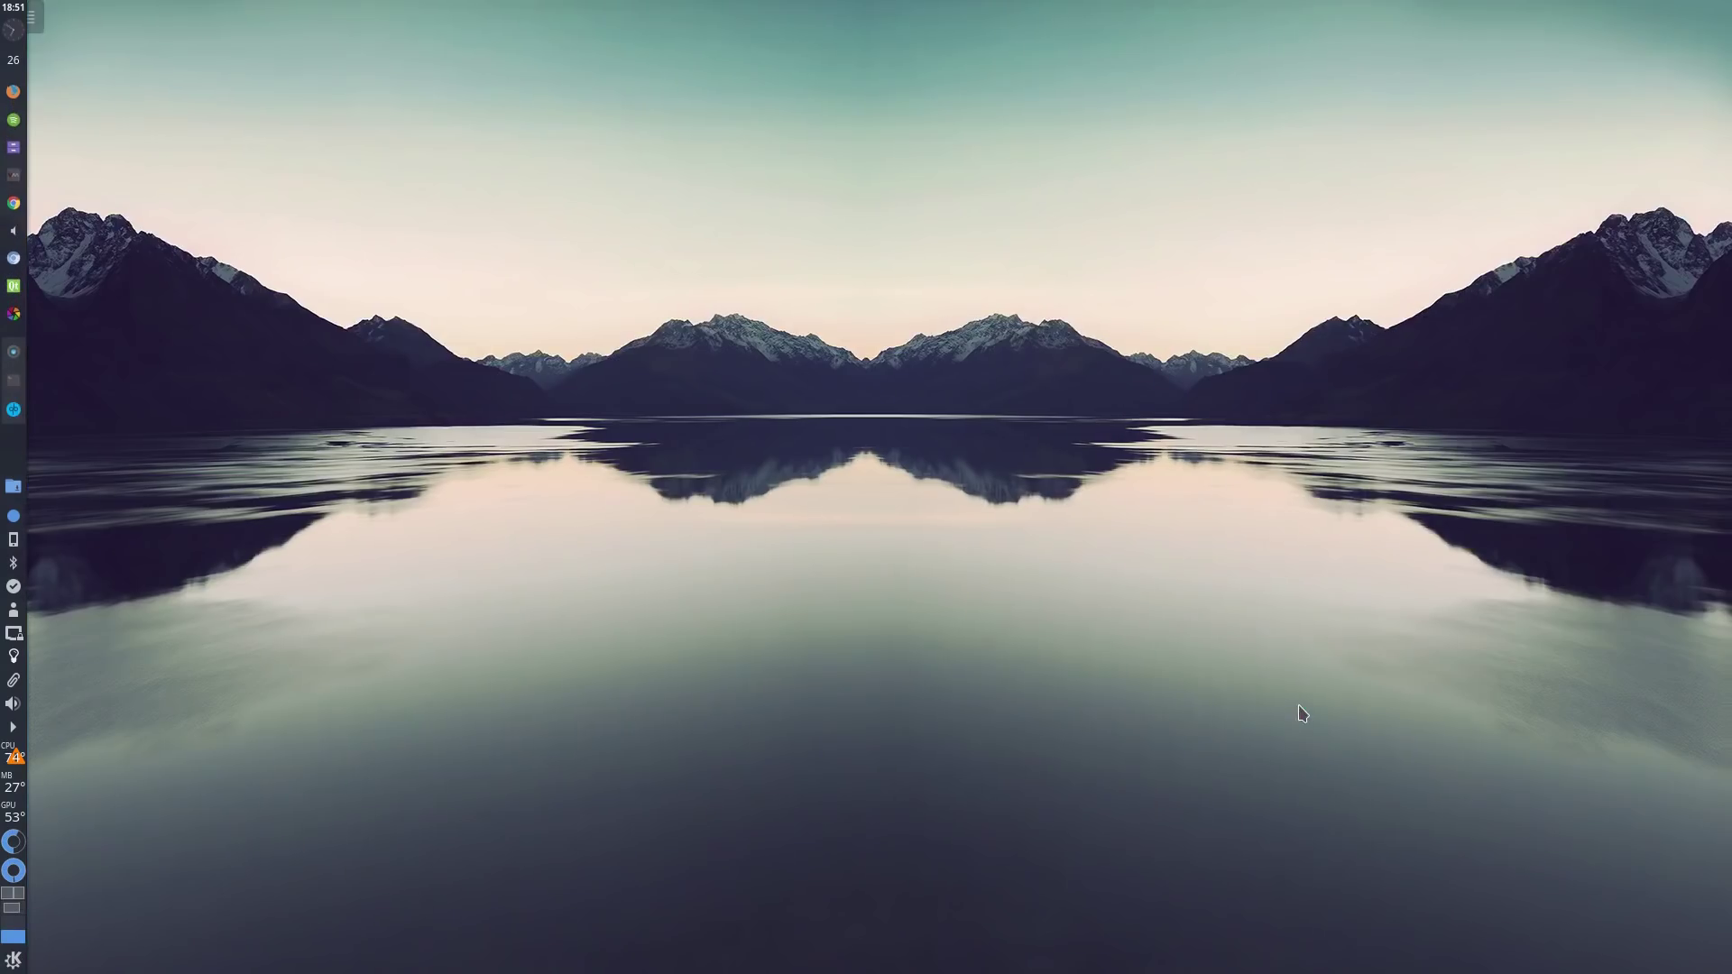
key(ctrl+F1)
key(alt+space)
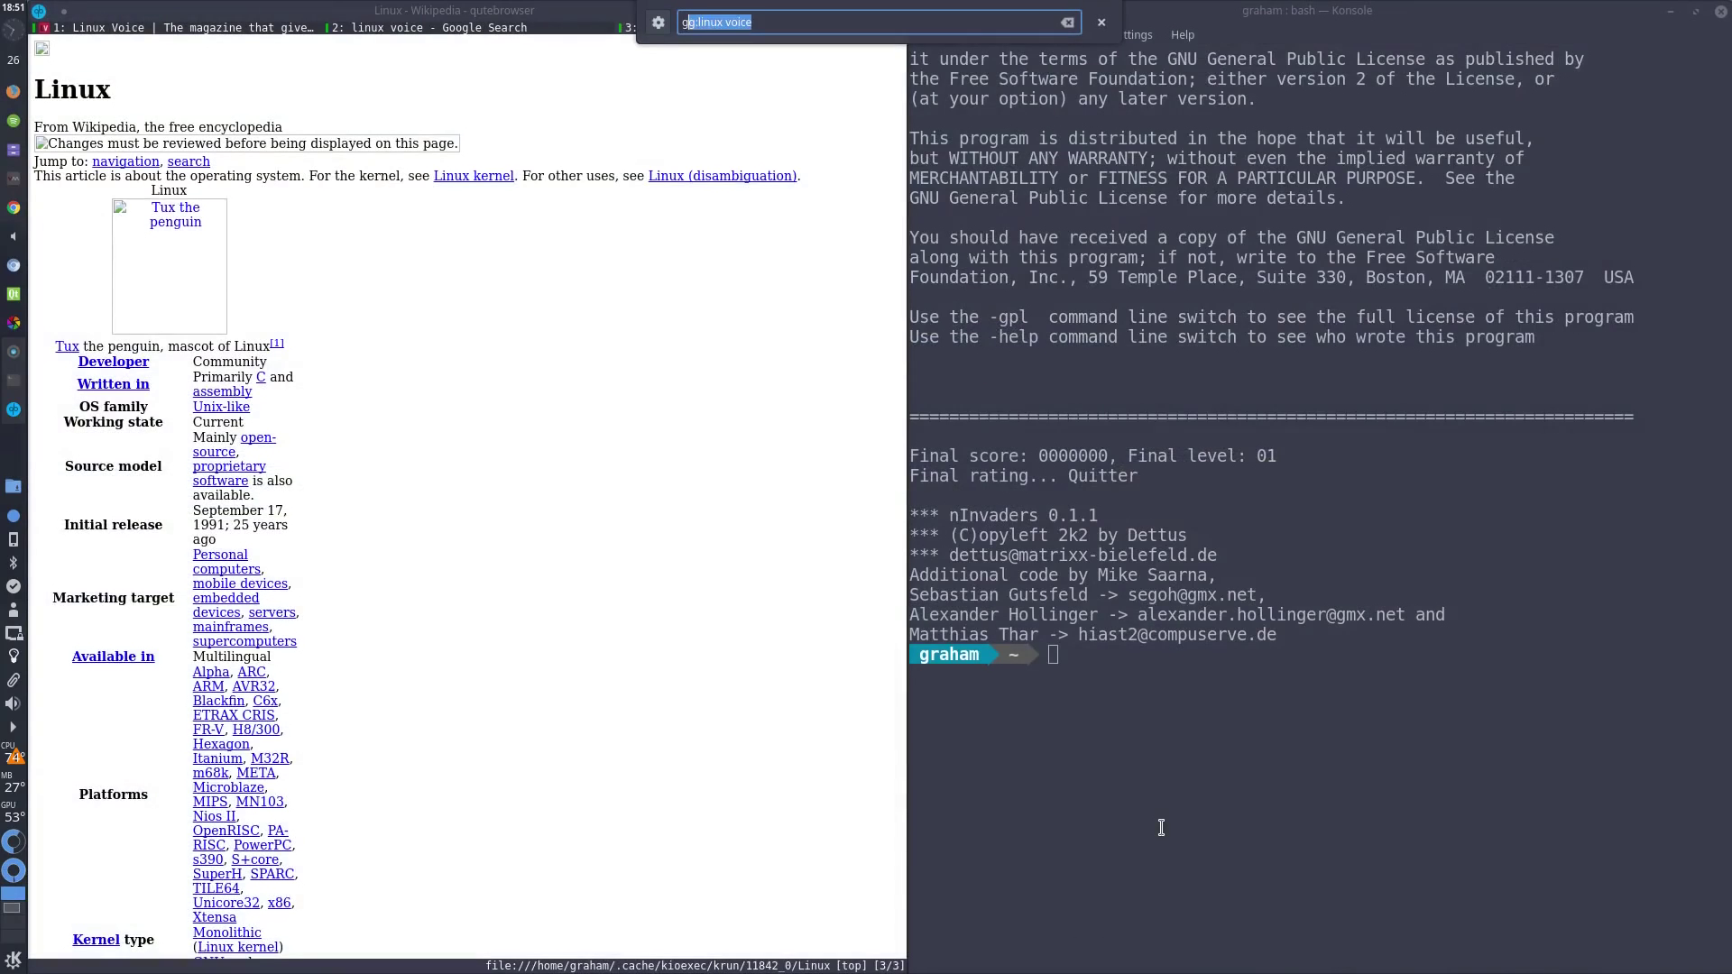
key(Return)
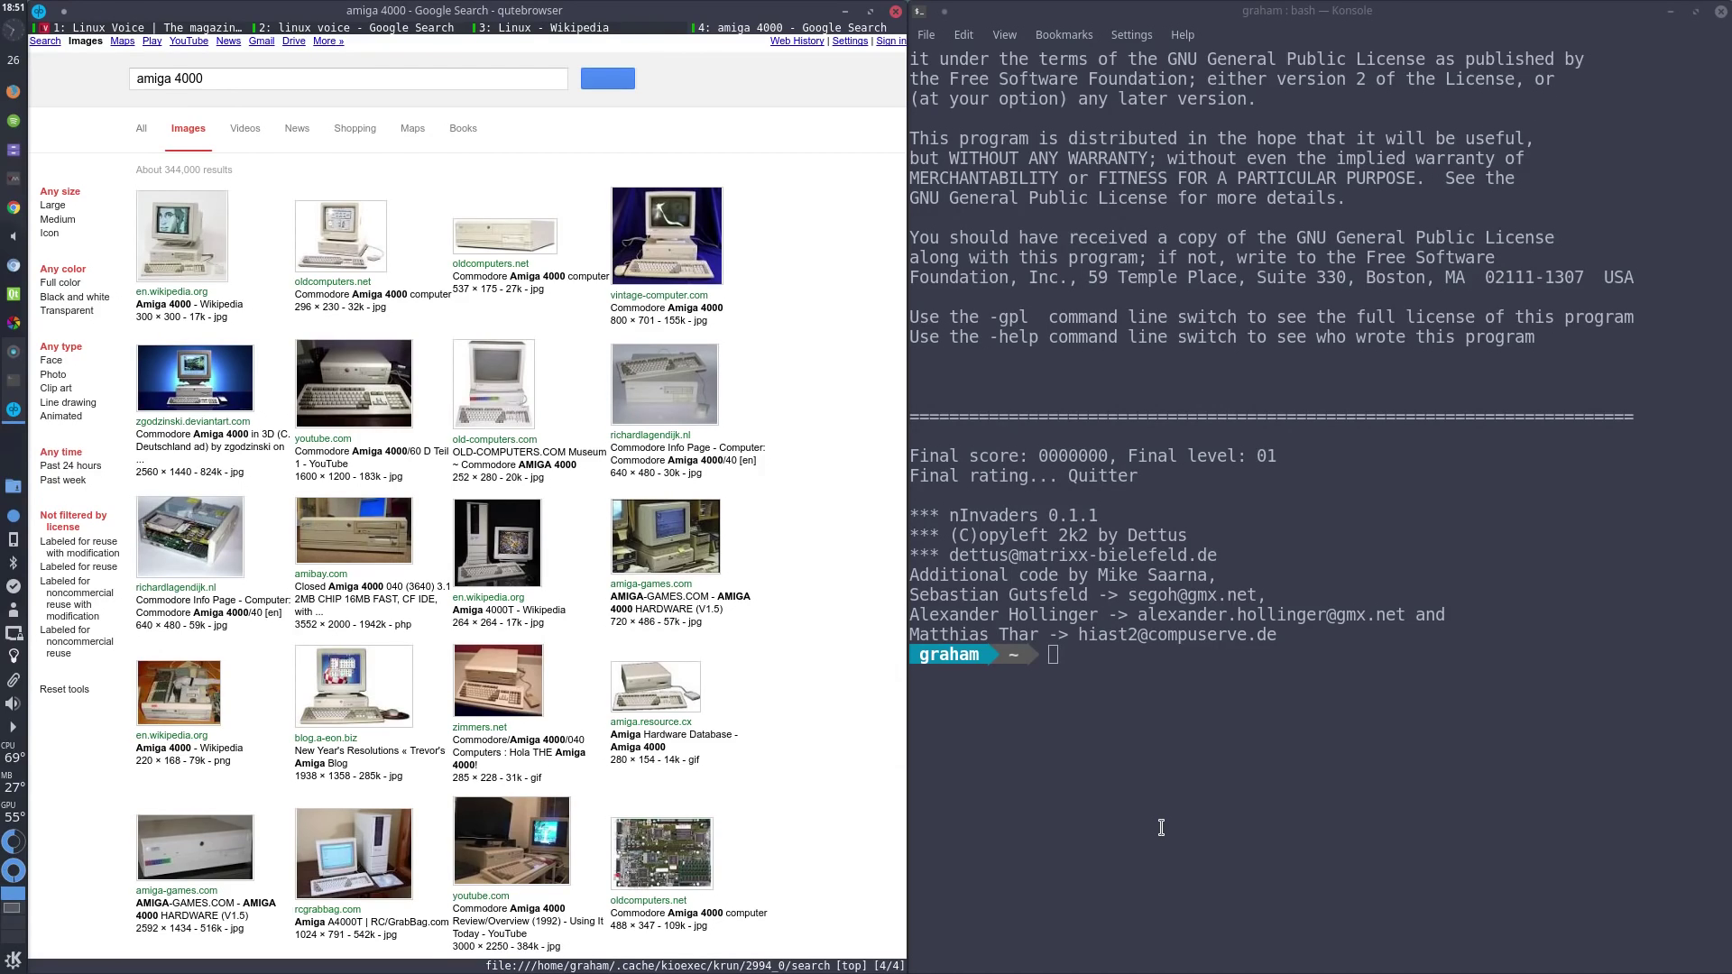
Step: Launch ninvaders in the Konsole window and start a game
click(1161, 828)
text(ninvaders)
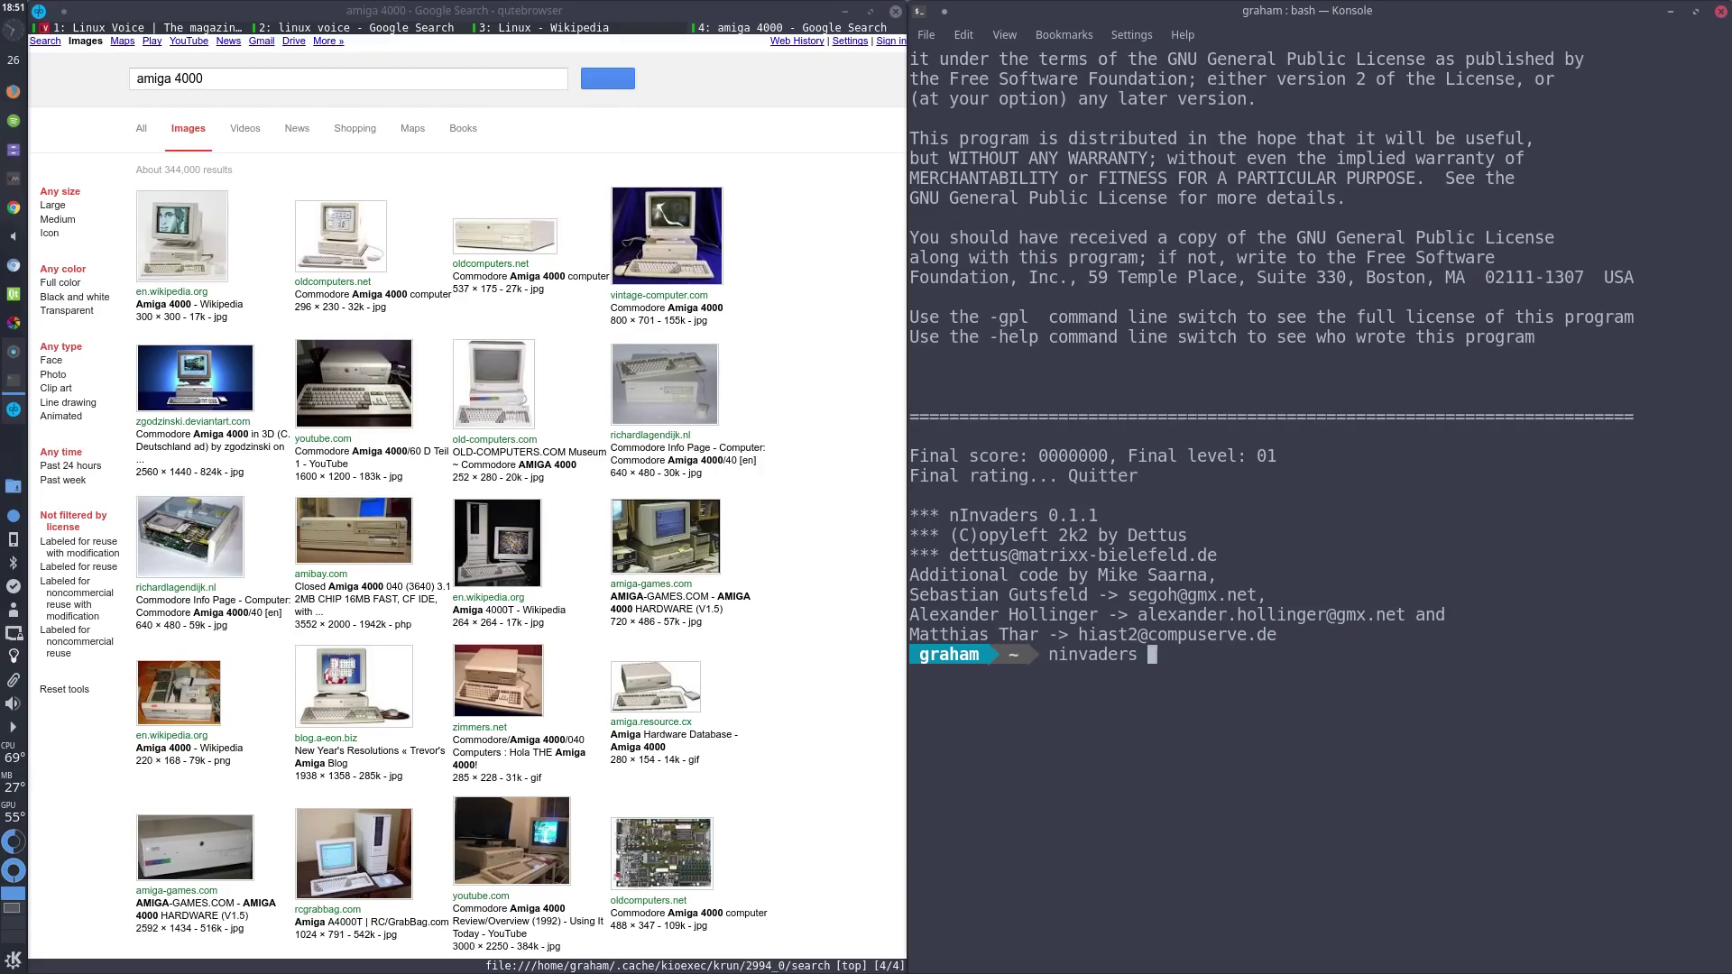
key(Return)
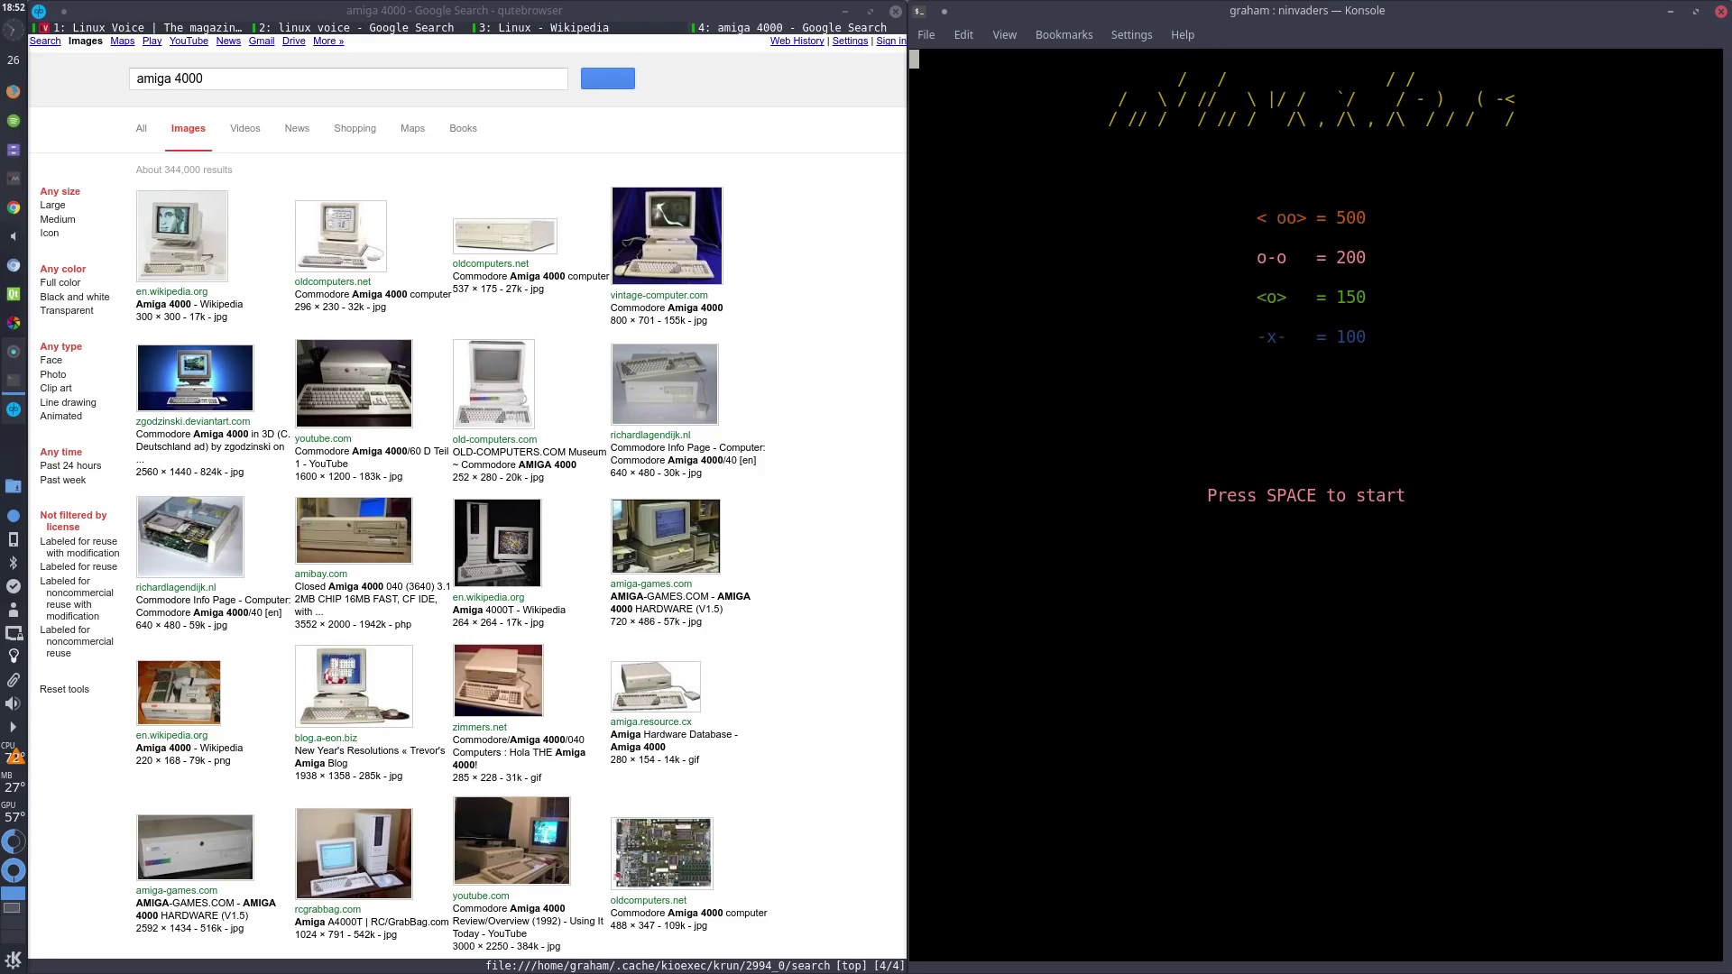
key(space)
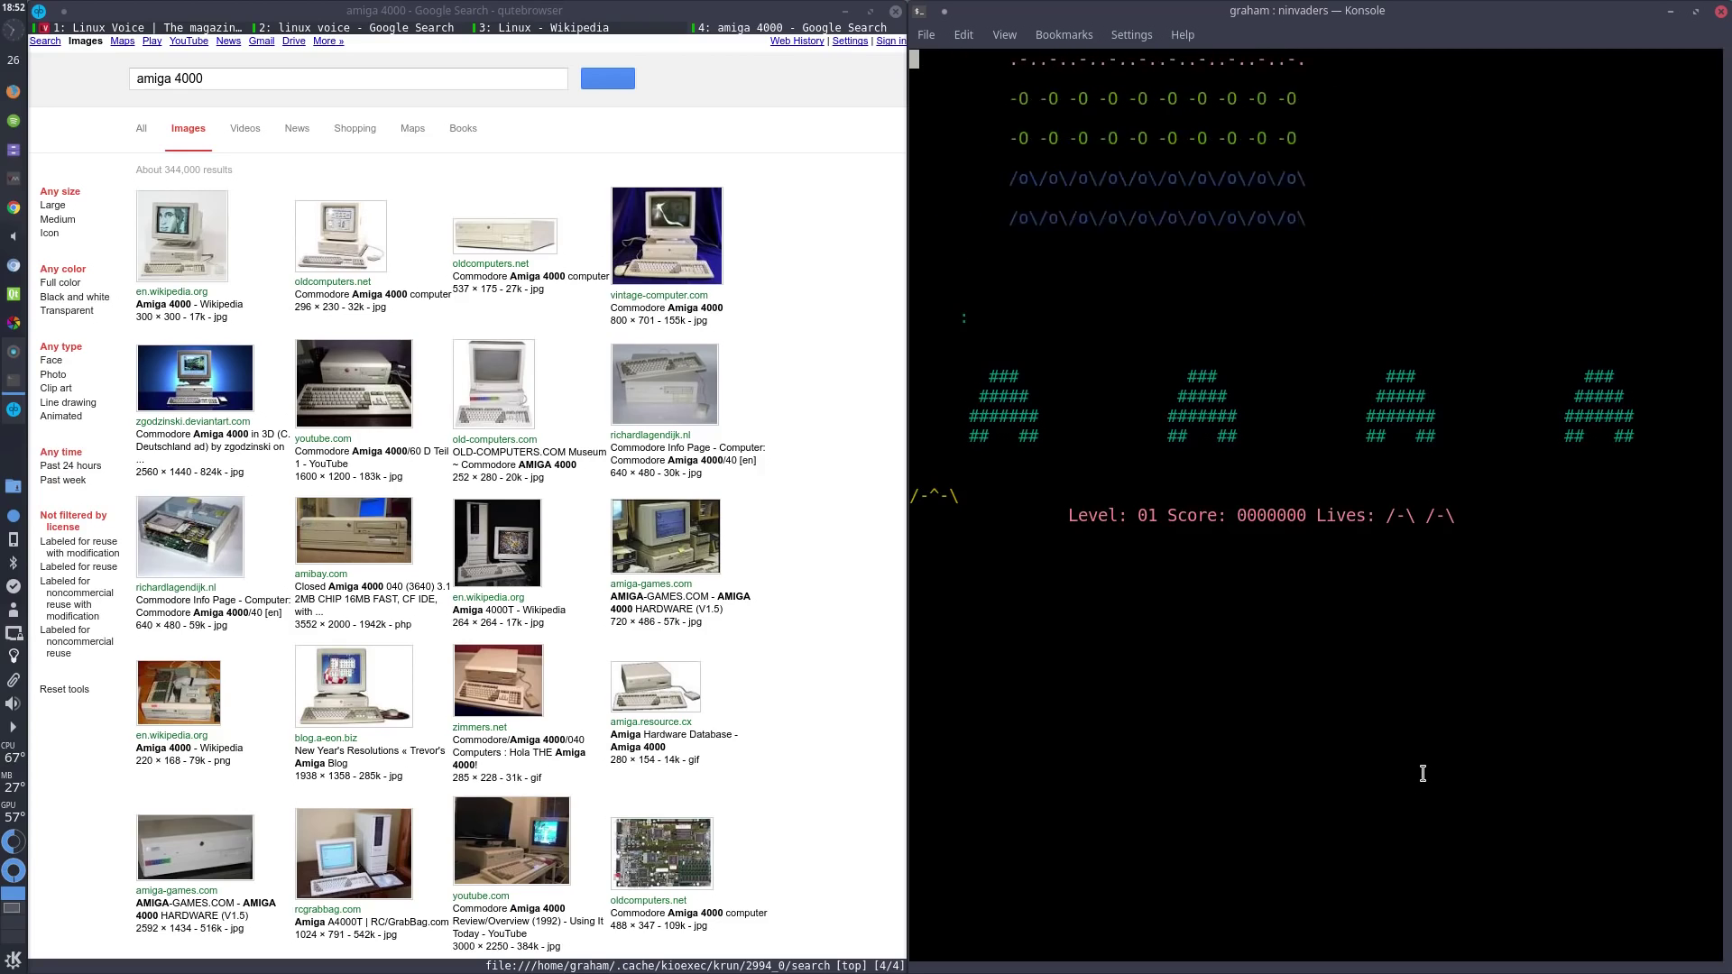
Step: Move the ninvaders ship right from the left edge to beneath the first shield
key(Right)
key(Right)
key(Right)
key(Right)
key(Right)
key(Right)
key(Right)
key(Right)
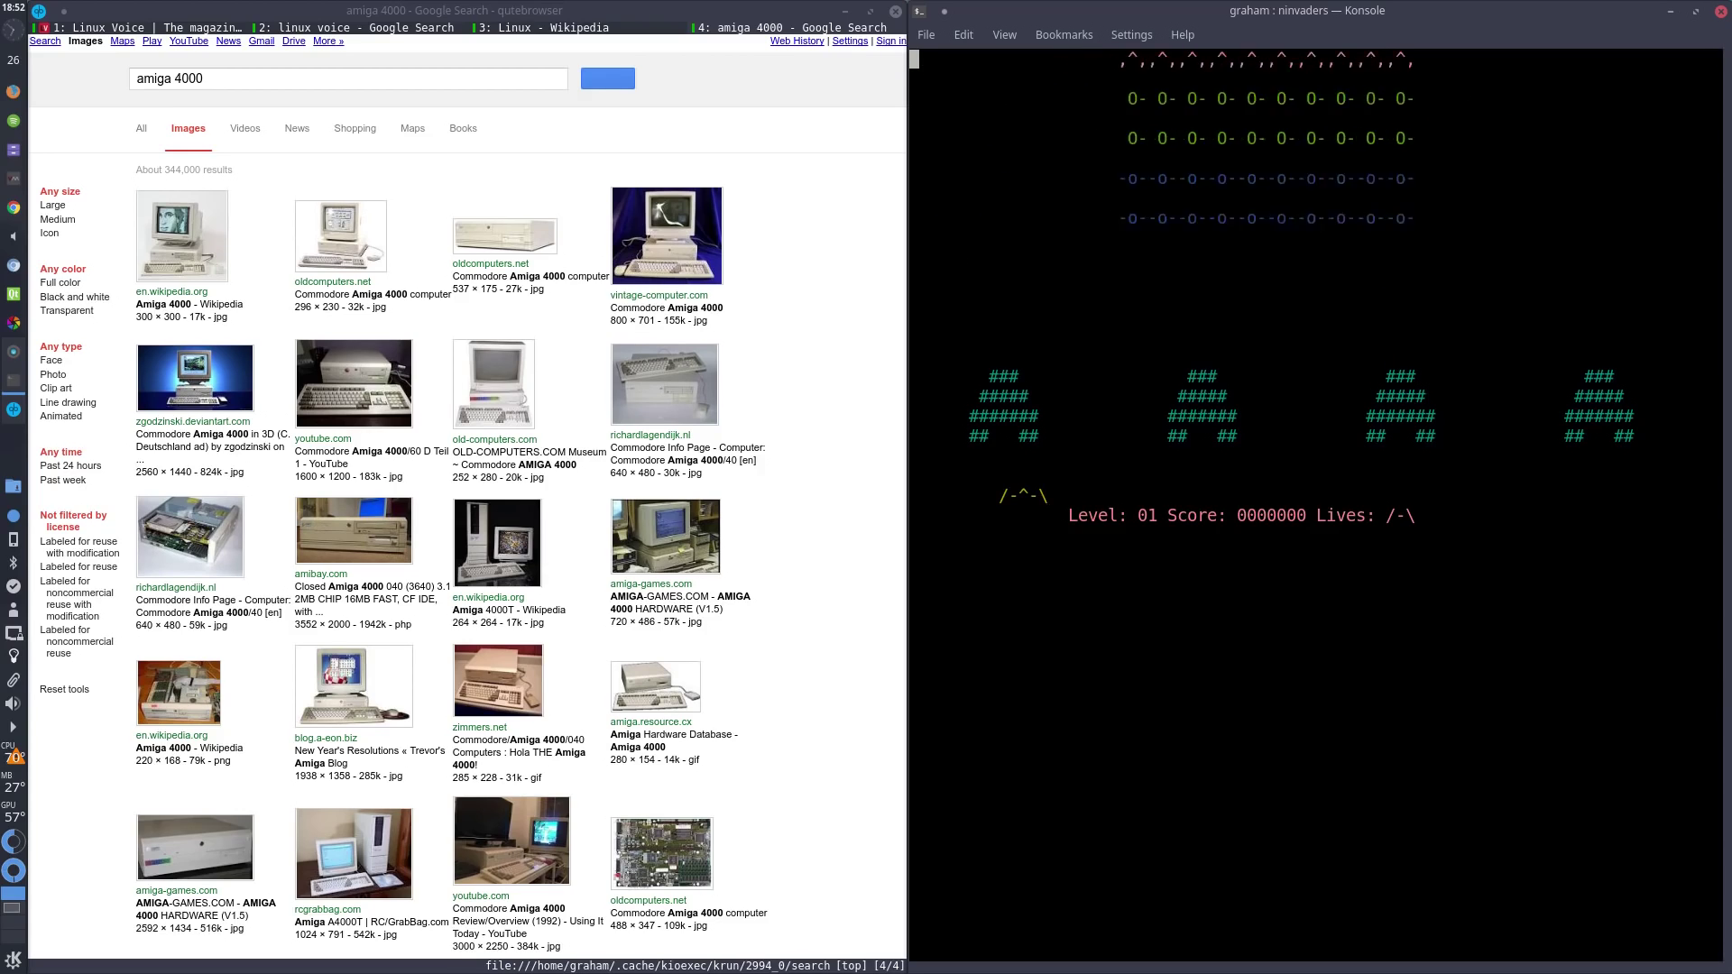